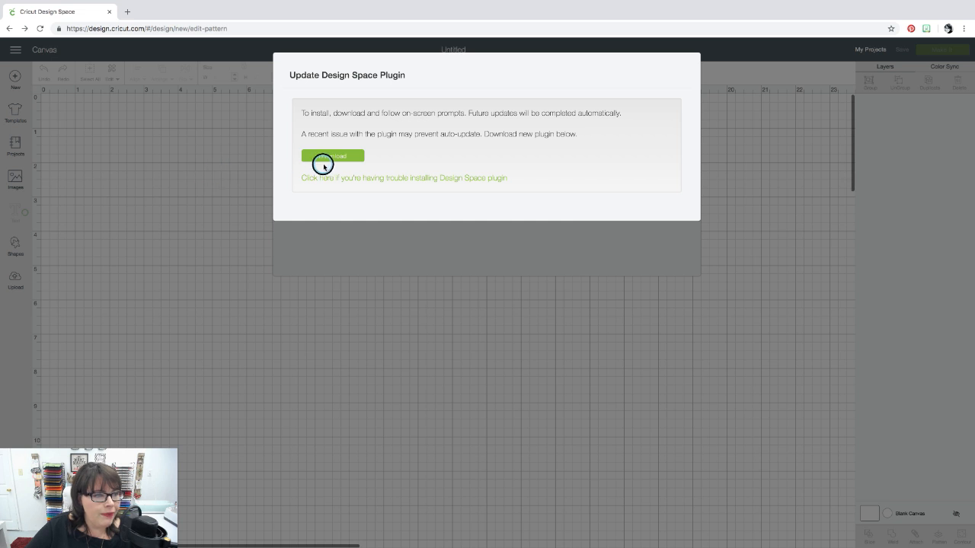
Step: Download the Design Space plugin update and reload the canvas page
{"action": "left_click", "coordinate": [322, 157]}
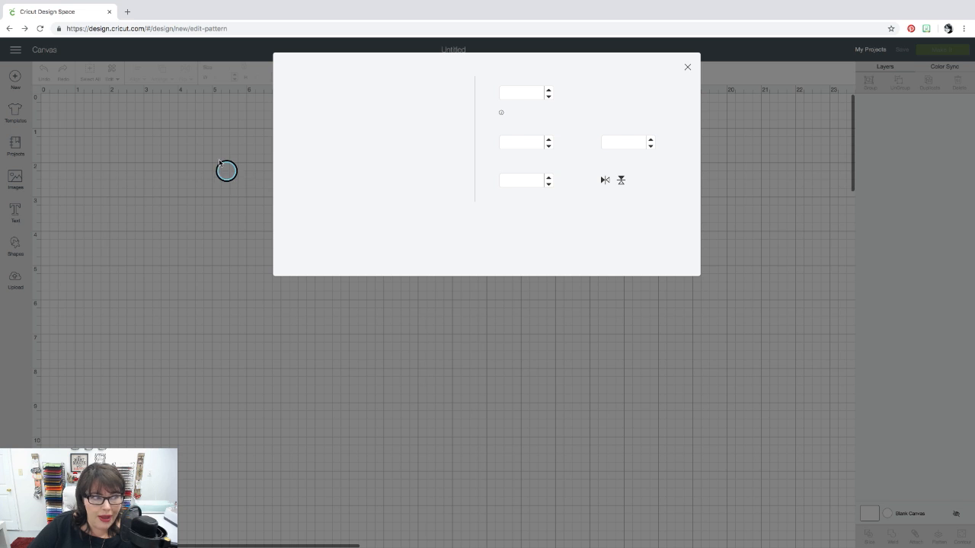
{"action": "left_click", "coordinate": [40, 28]}
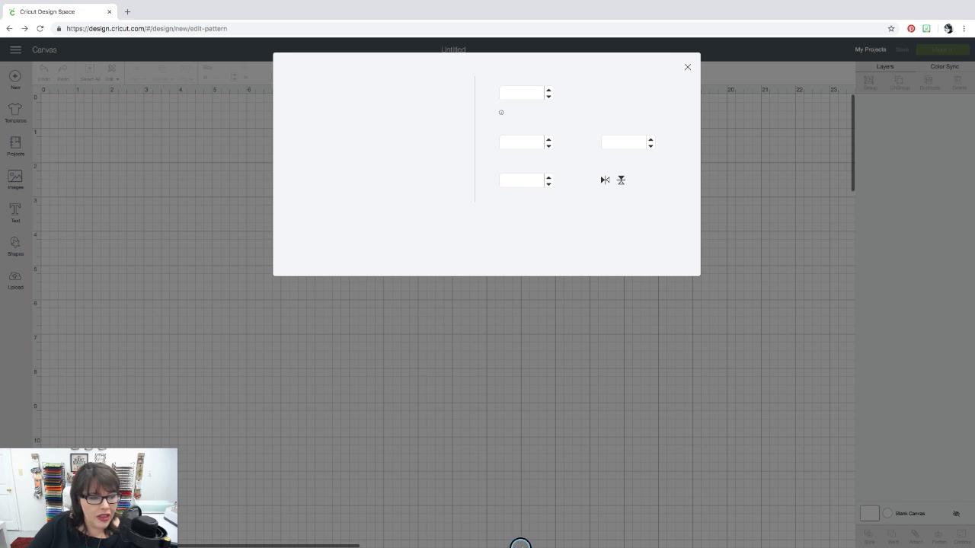
Step: Leave the unsaved canvas for cricut.com and open Design Space through the site's Design link
{"action": "mouse_move", "coordinate": [400, 1]}
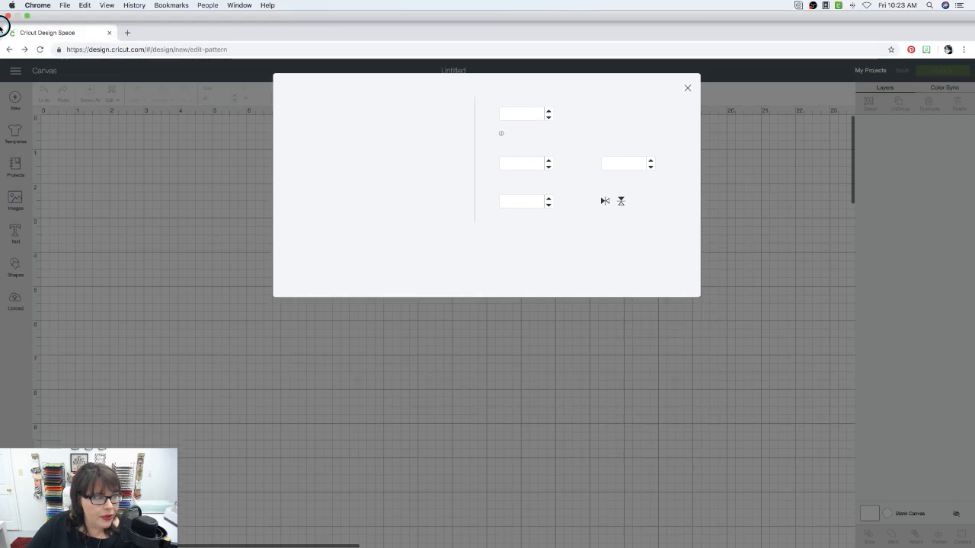
{"action": "left_click", "coordinate": [101, 49]}
{"action": "type", "text": "cricut.com"}
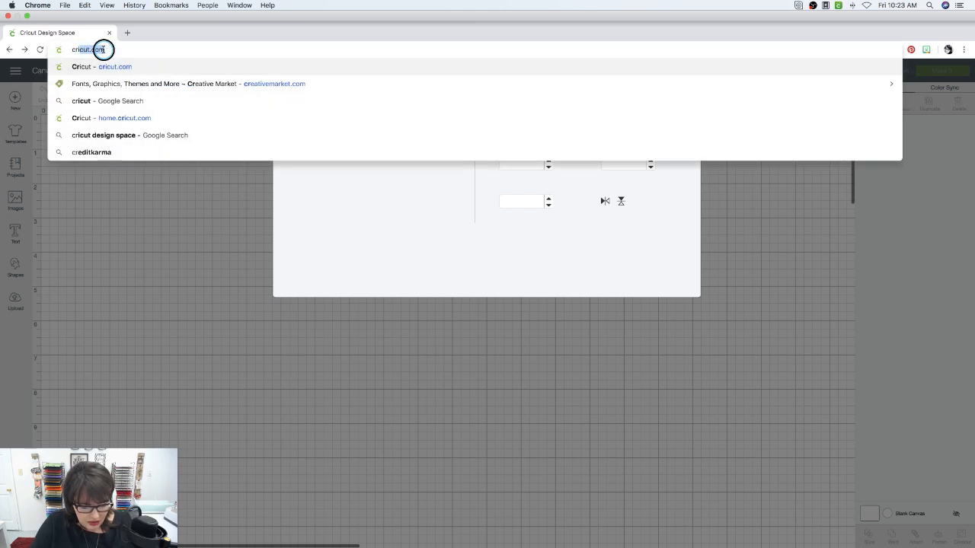
{"action": "key", "text": "Return"}
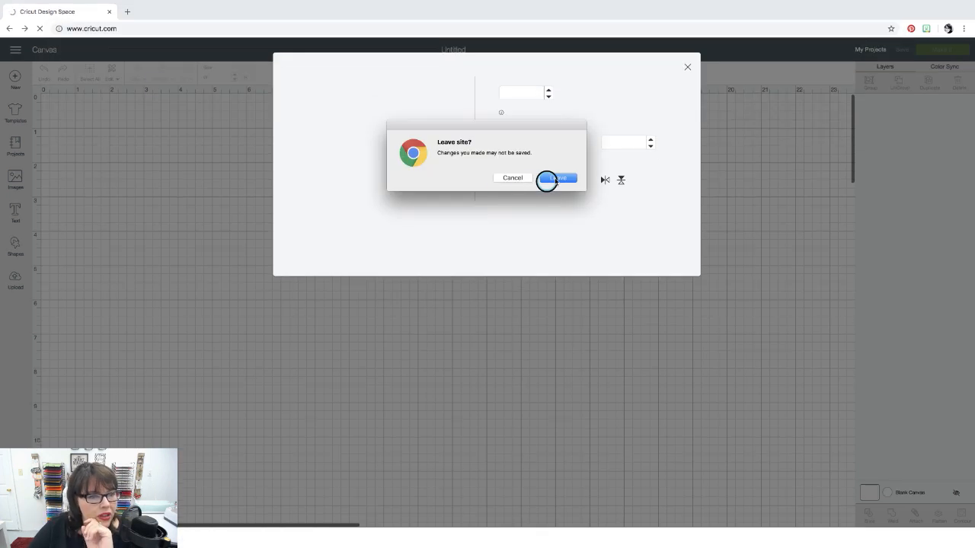
{"action": "left_click", "coordinate": [558, 178]}
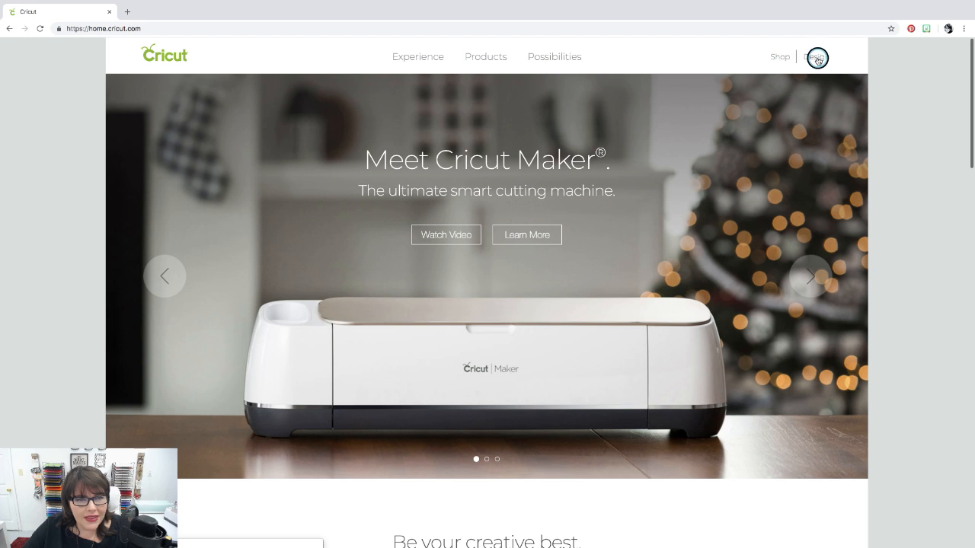
{"action": "left_click", "coordinate": [815, 59]}
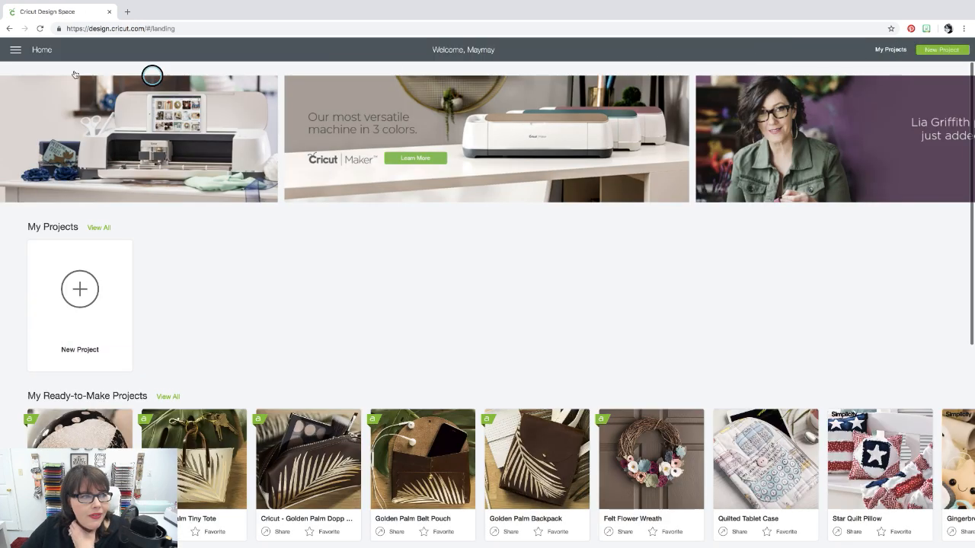
Step: Sign out of the Design Space account
{"action": "left_click", "coordinate": [15, 49]}
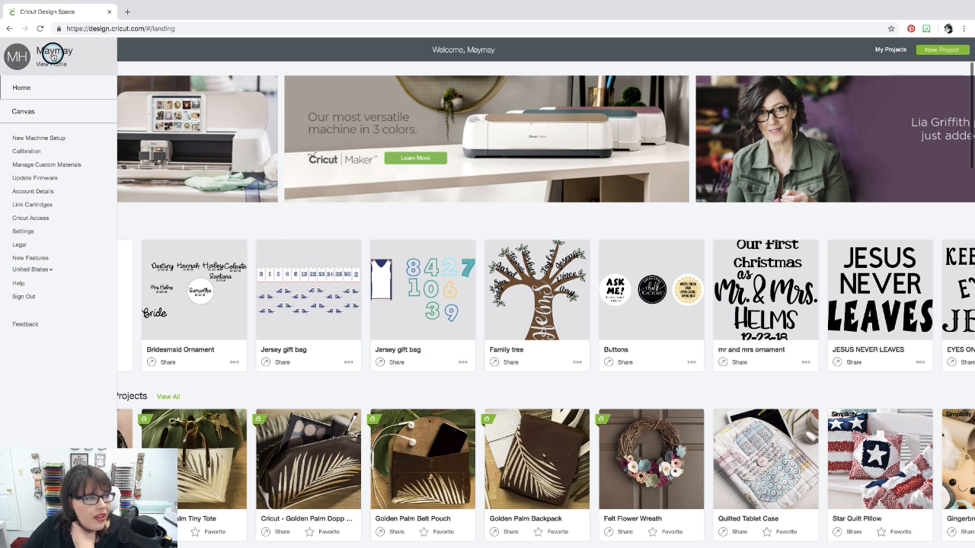
{"action": "left_click", "coordinate": [28, 299]}
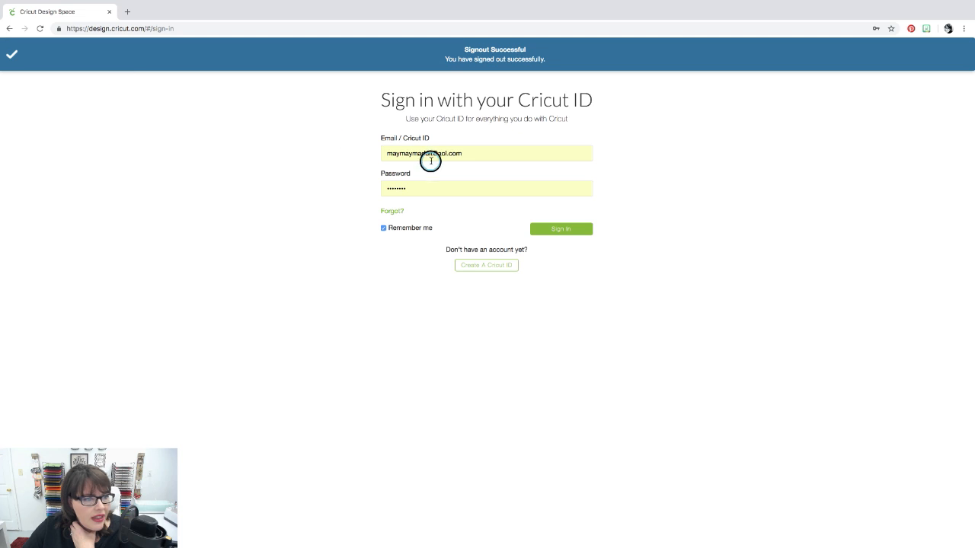
Step: Clear the prefilled password and email from the Cricut ID sign-in form
{"action": "left_click_drag", "start_coordinate": [410, 188], "coordinate": [373, 188]}
{"action": "key", "text": "BackSpace"}
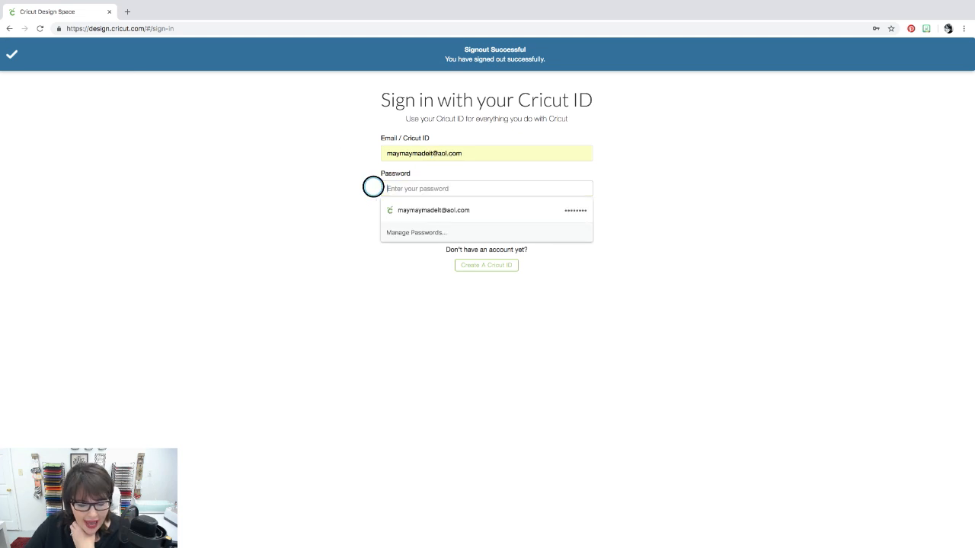
{"action": "left_click_drag", "start_coordinate": [465, 152], "coordinate": [361, 150]}
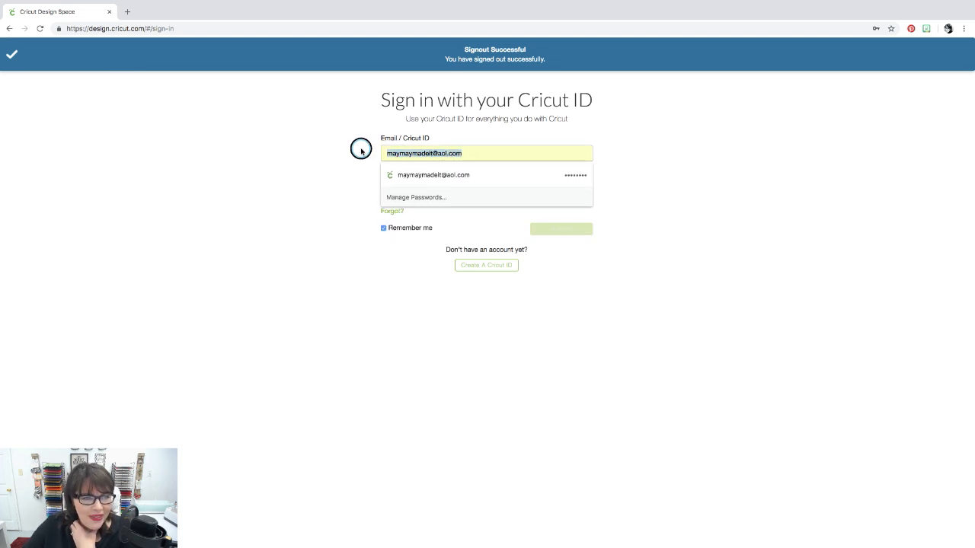
{"action": "key", "text": "BackSpace"}
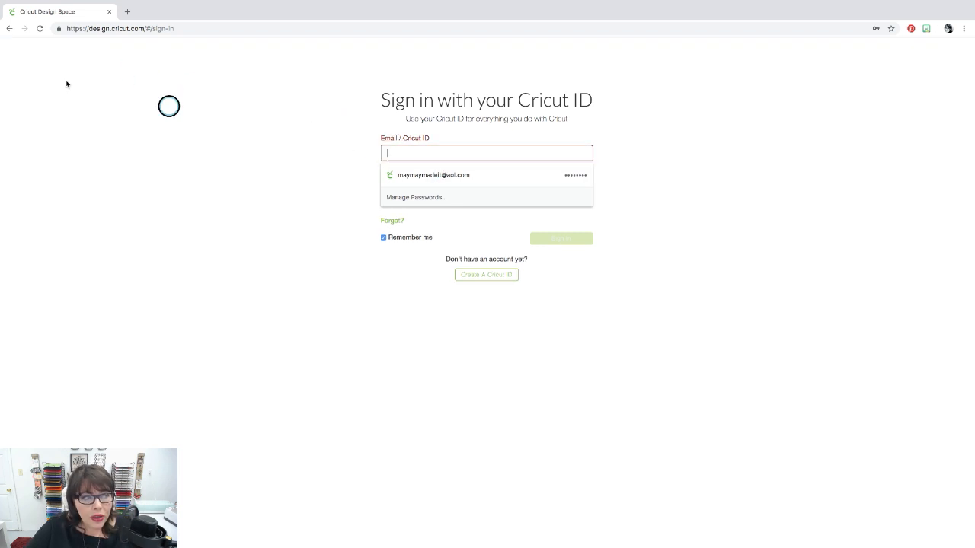
Step: Return to the cricut.com home page from the sign-in form, agreeing to leave the site
{"action": "left_click", "coordinate": [10, 29]}
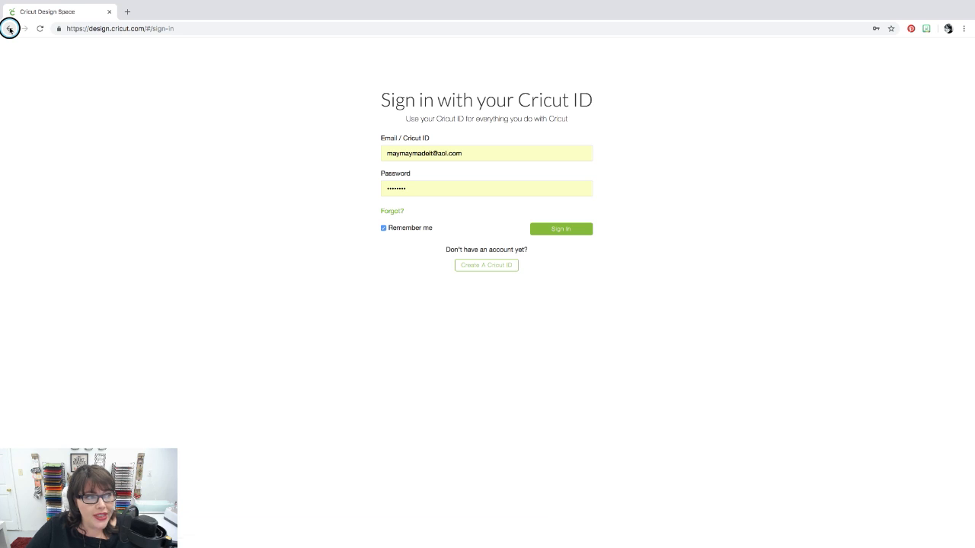
{"action": "left_click", "coordinate": [123, 29]}
{"action": "type", "text": "cricut.com"}
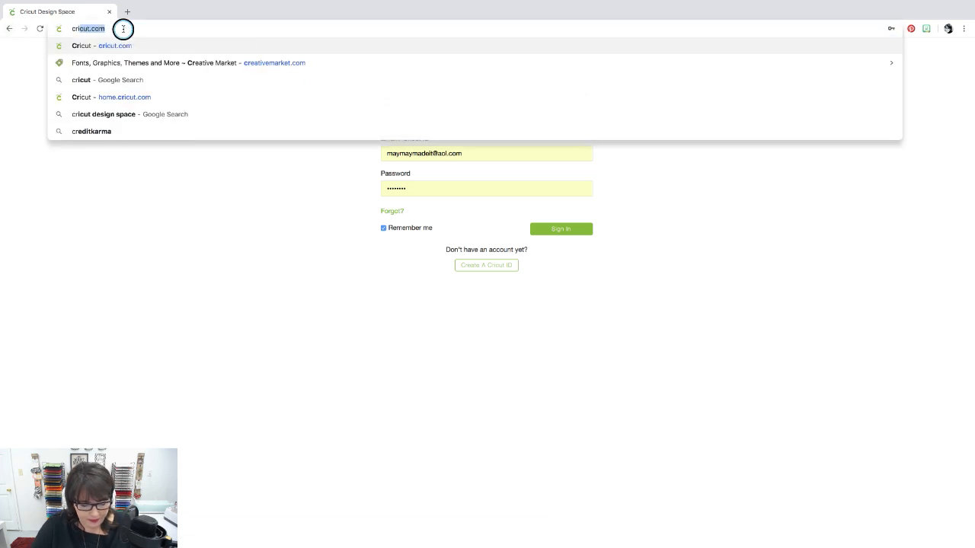
{"action": "key", "text": "Return"}
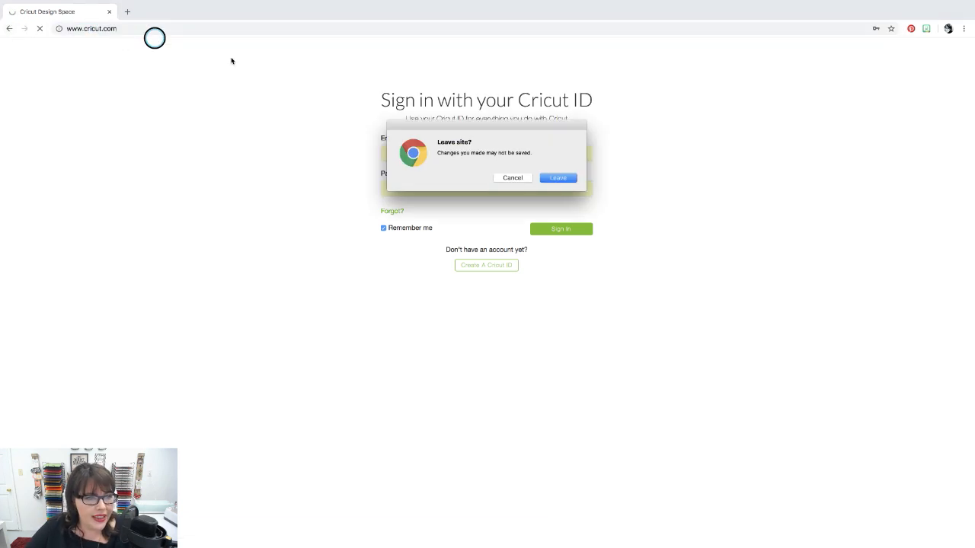
{"action": "left_click", "coordinate": [558, 178]}
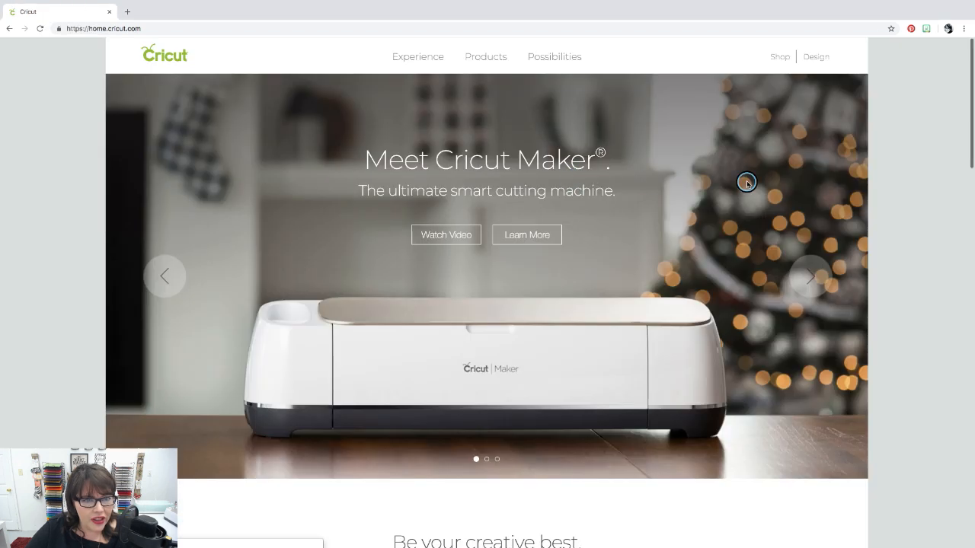
Step: Open the Cricut Shop and look through its home page sections, from the top banner to the footer
{"action": "left_click", "coordinate": [778, 57]}
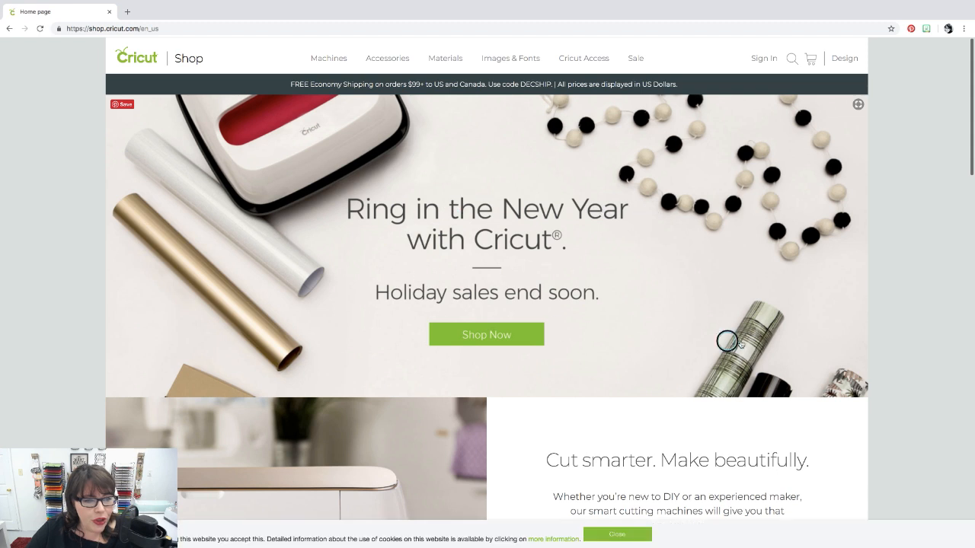
{"action": "scroll", "coordinate": [715, 323], "scroll_direction": "down", "scroll_amount": 3}
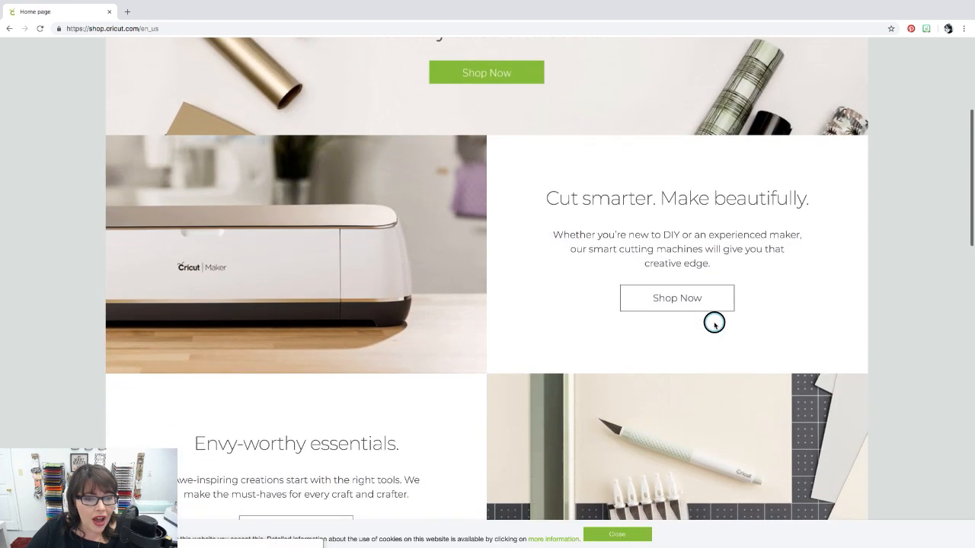
{"action": "scroll", "coordinate": [714, 323], "scroll_direction": "down", "scroll_amount": 5}
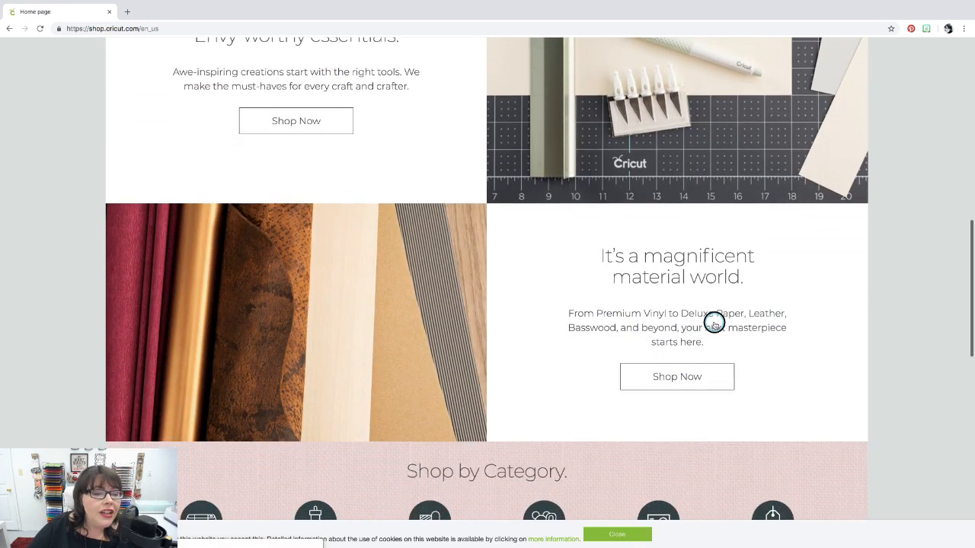
{"action": "scroll", "coordinate": [714, 322], "scroll_direction": "down", "scroll_amount": 5}
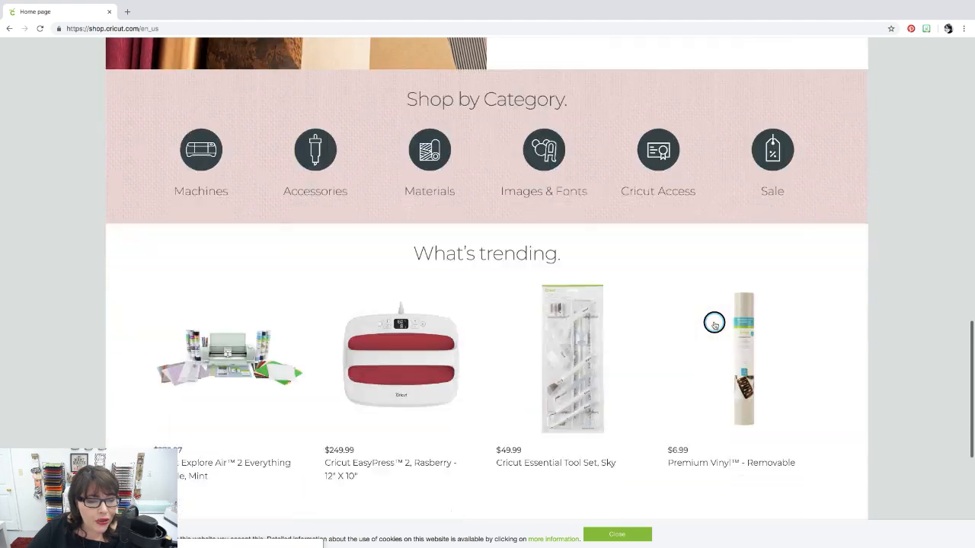
{"action": "scroll", "coordinate": [714, 323], "scroll_direction": "down", "scroll_amount": 3}
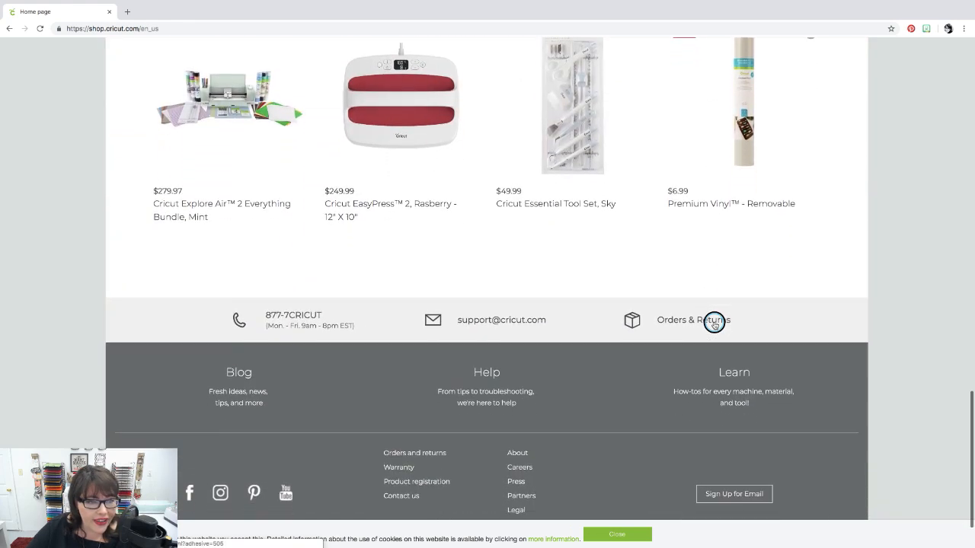
{"action": "scroll", "coordinate": [714, 323], "scroll_direction": "down", "scroll_amount": 1}
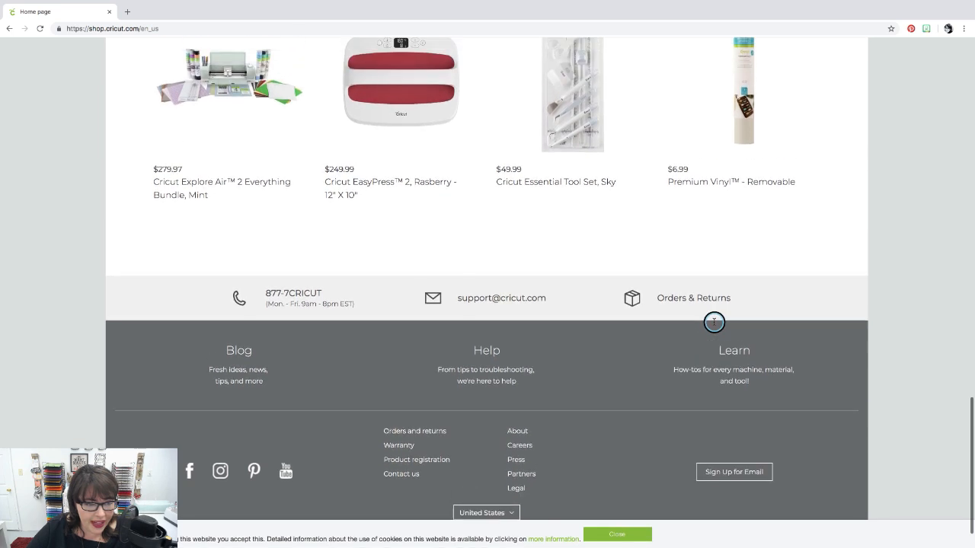
{"action": "scroll", "coordinate": [714, 323], "scroll_direction": "up", "scroll_amount": 8}
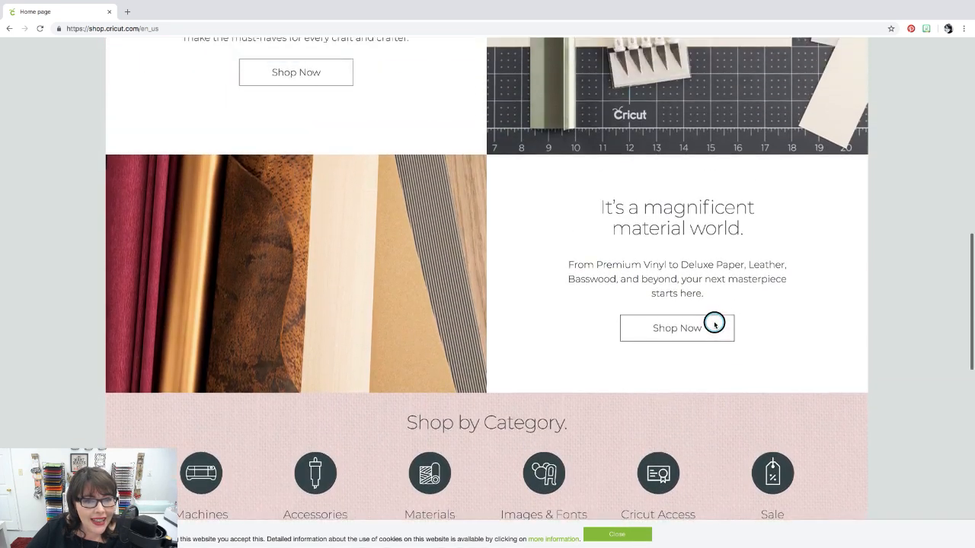
{"action": "scroll", "coordinate": [714, 323], "scroll_direction": "up", "scroll_amount": 10}
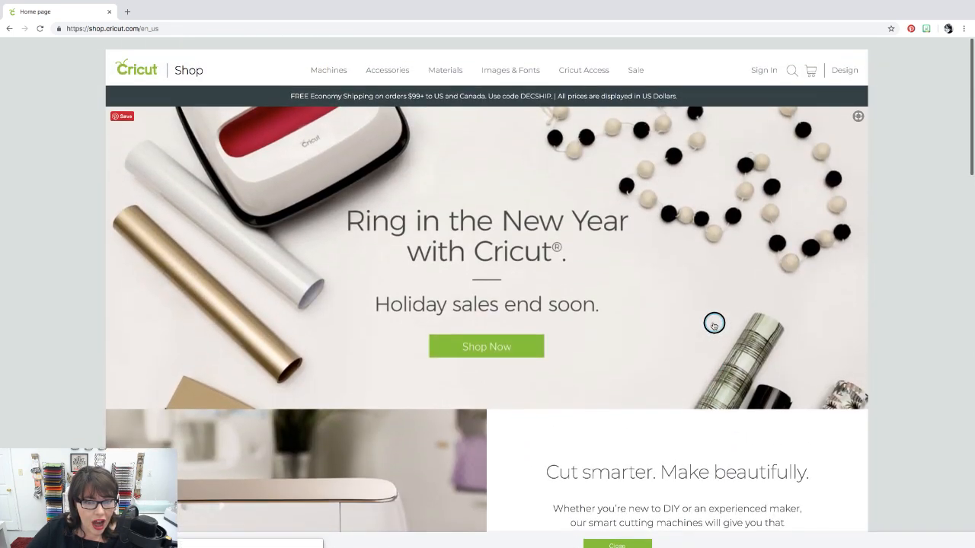
Step: Open Design Space from the shop site and sign in with the saved Cricut ID credentials
{"action": "left_click", "coordinate": [845, 61]}
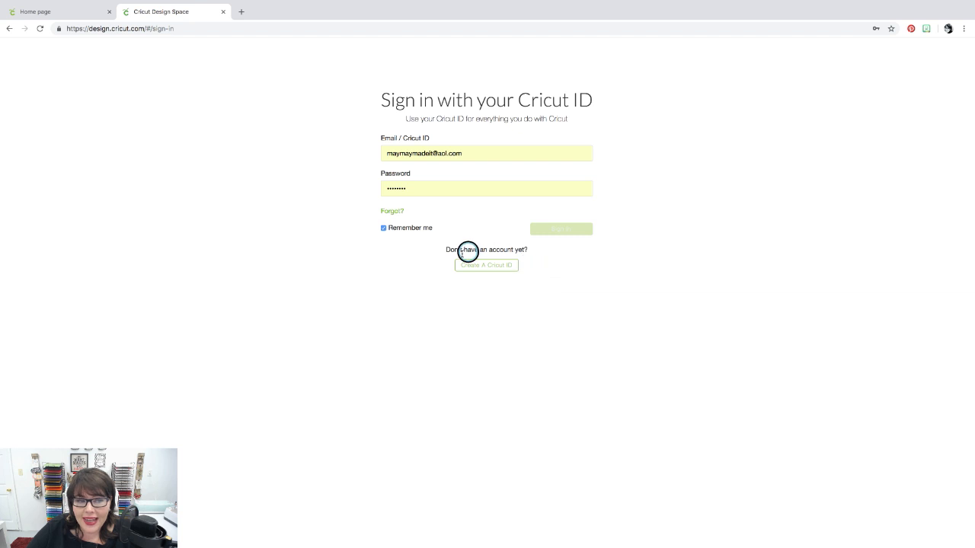
{"action": "left_click", "coordinate": [564, 230]}
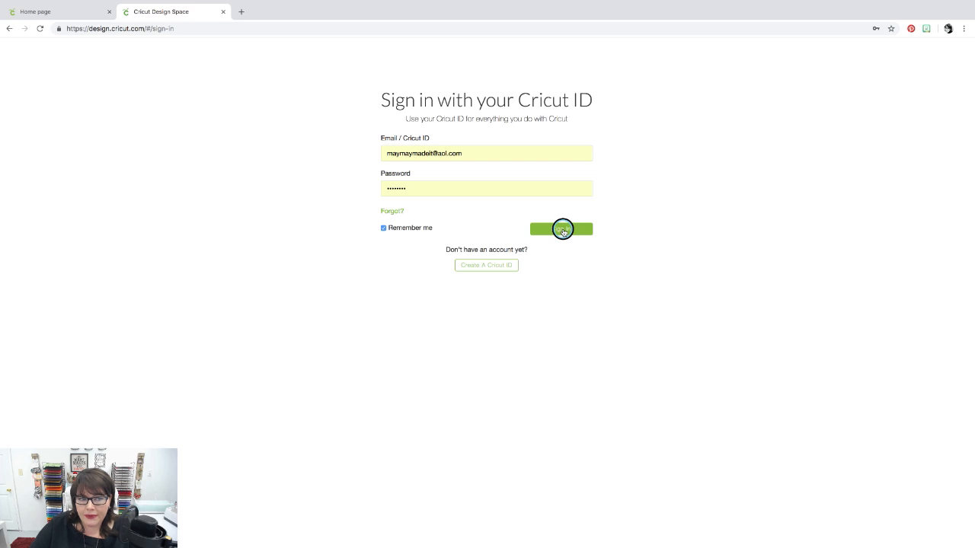
{"action": "left_click", "coordinate": [563, 230]}
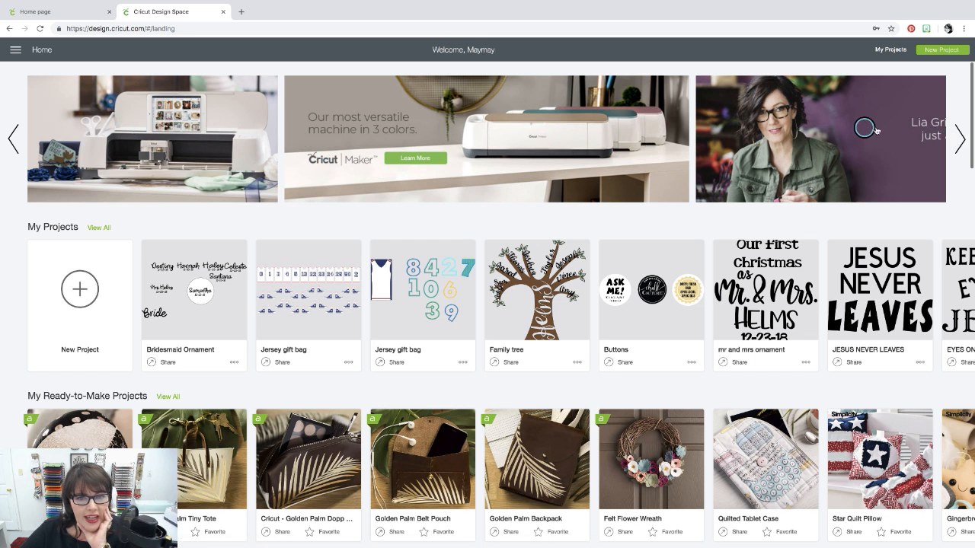
Step: Look through the promotional banners in the carousel above My Projects on the Design Space home page
{"action": "left_click", "coordinate": [958, 137]}
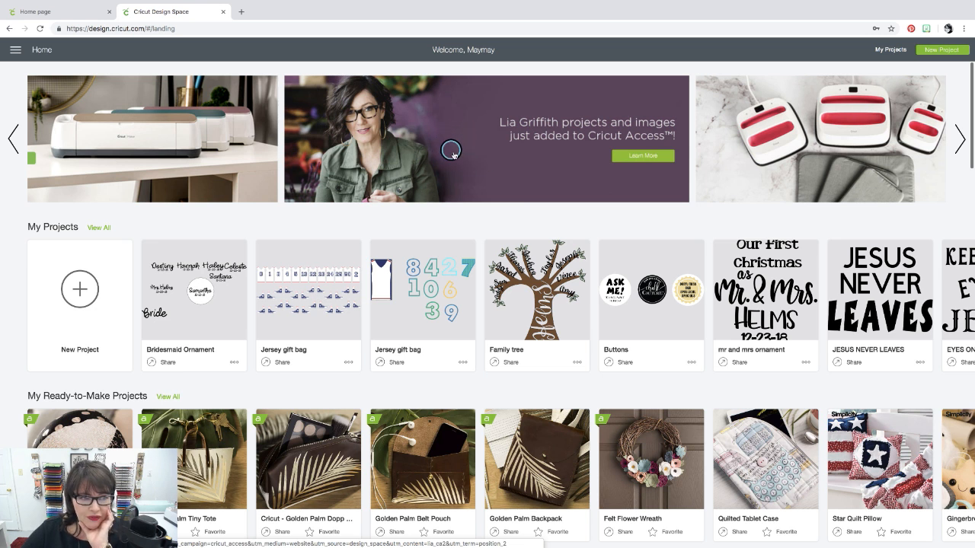
{"action": "left_click", "coordinate": [958, 139]}
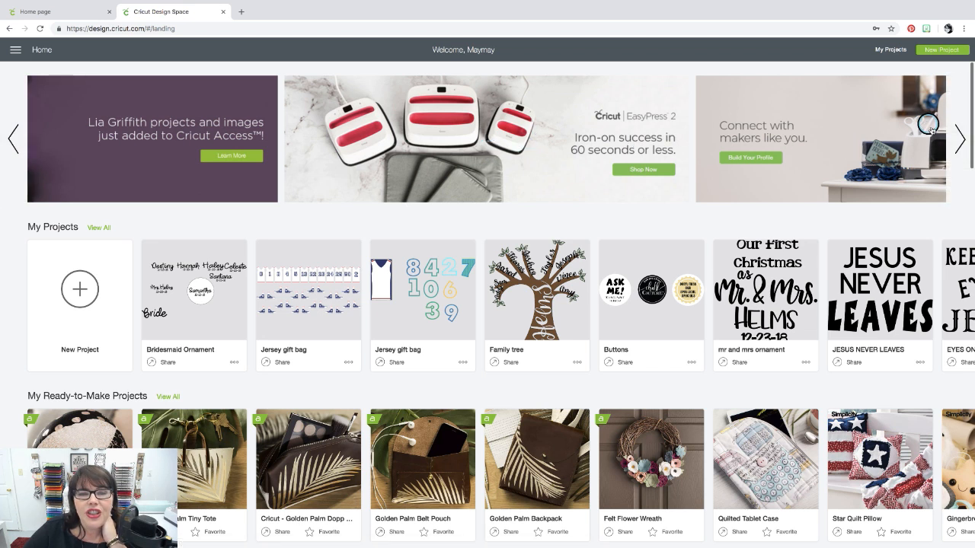
{"action": "left_click", "coordinate": [957, 140]}
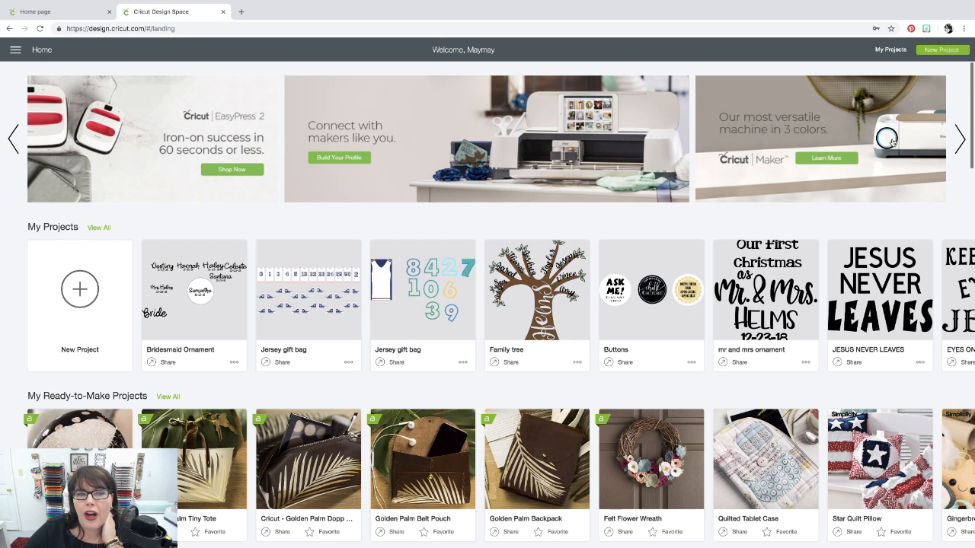
{"action": "left_click", "coordinate": [957, 141]}
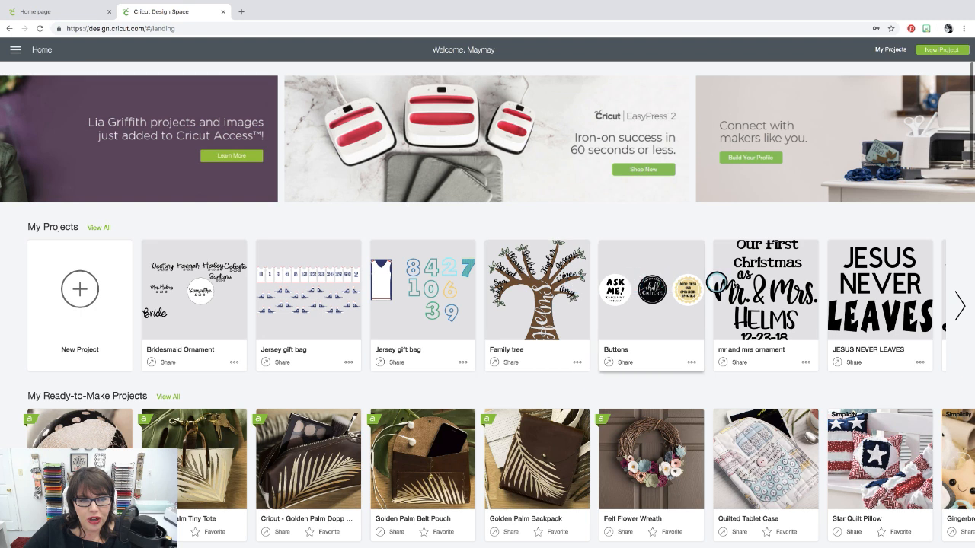
Step: Browse the saved designs in the My Projects row to its end, and return towards the first ones
{"action": "left_click", "coordinate": [959, 305]}
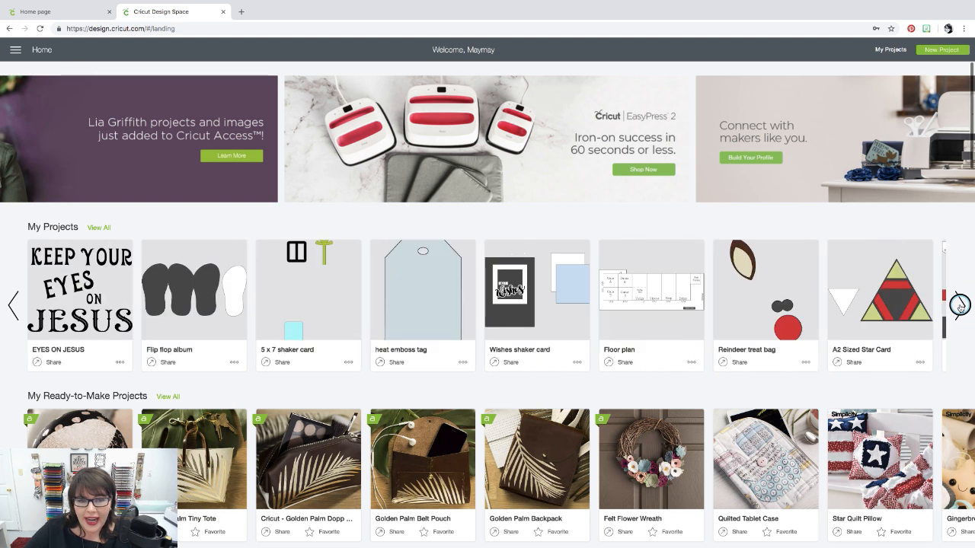
{"action": "left_click", "coordinate": [960, 305]}
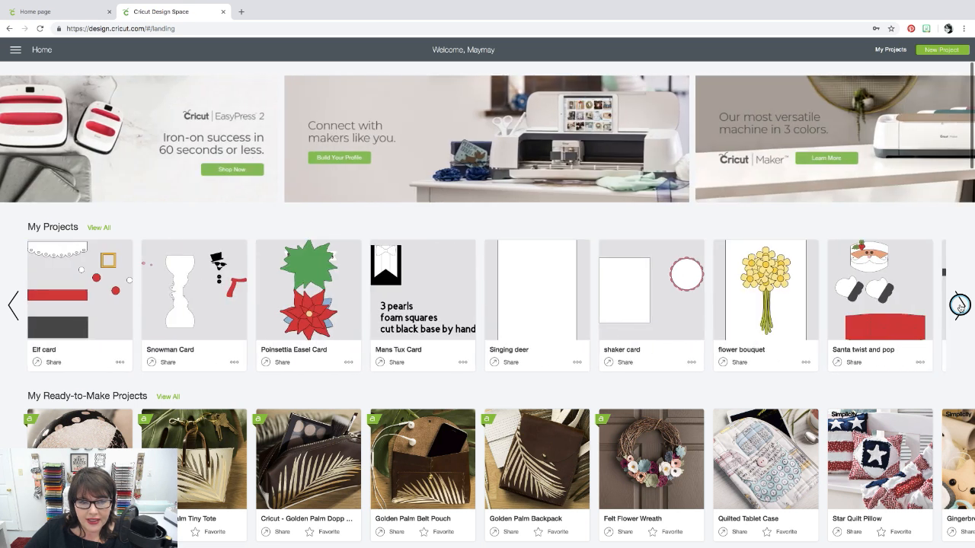
{"action": "left_click", "coordinate": [960, 304]}
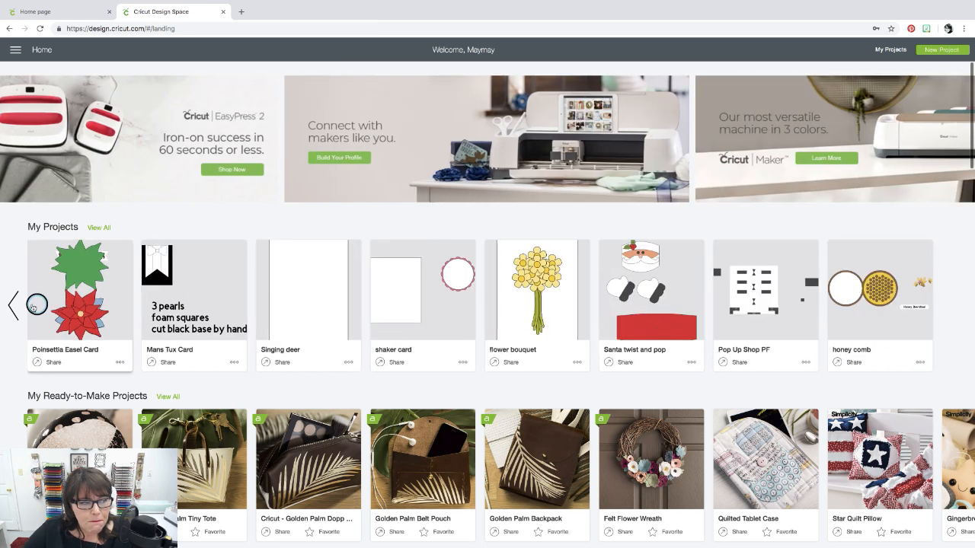
{"action": "left_click", "coordinate": [12, 305]}
{"action": "left_click", "coordinate": [12, 305]}
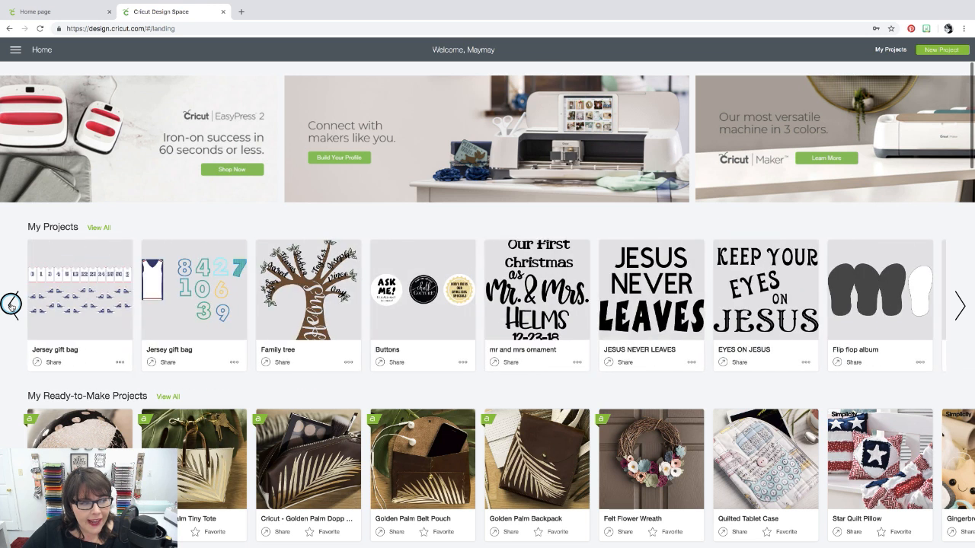
Step: Sign in on the Cricut Shop site to reach My Account, and open Design Space from there
{"action": "left_click", "coordinate": [12, 305]}
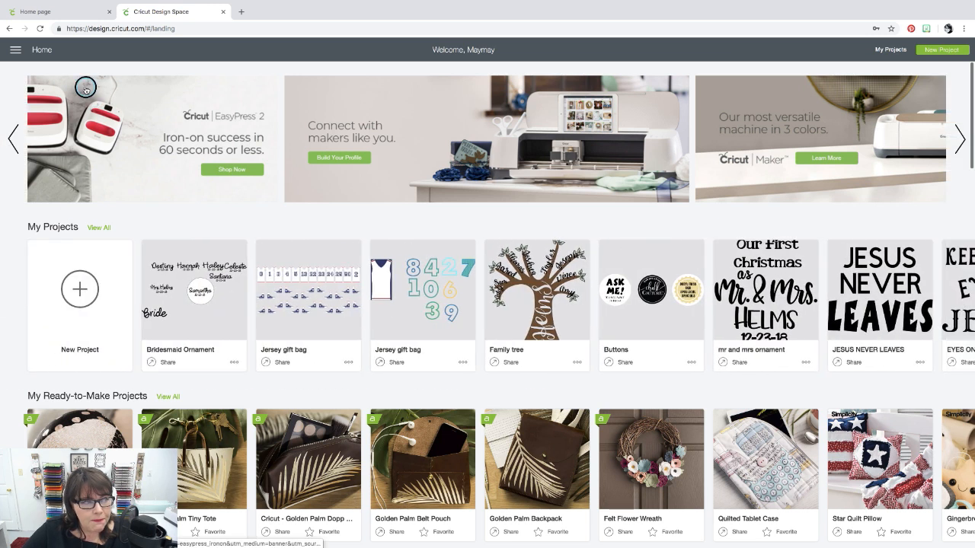
{"action": "left_click", "coordinate": [9, 29]}
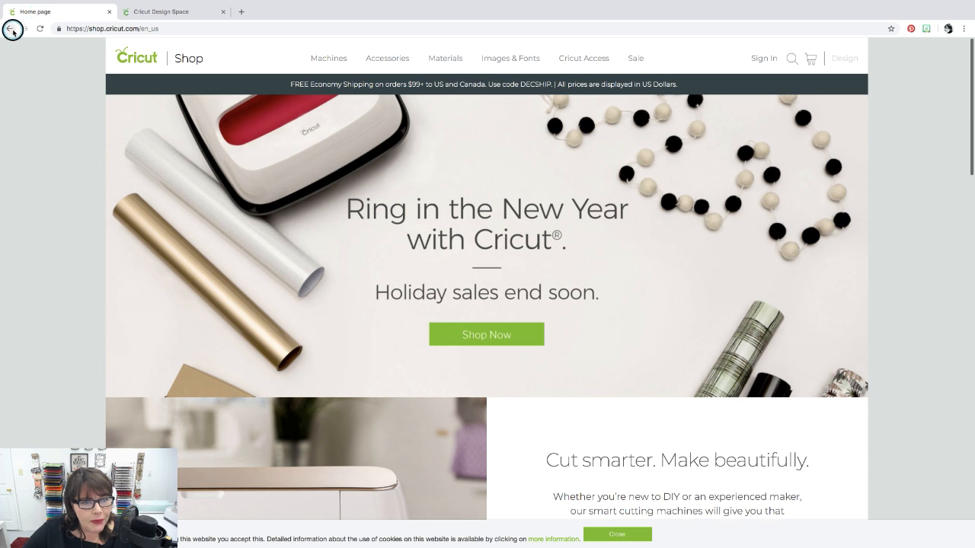
{"action": "left_click", "coordinate": [765, 60]}
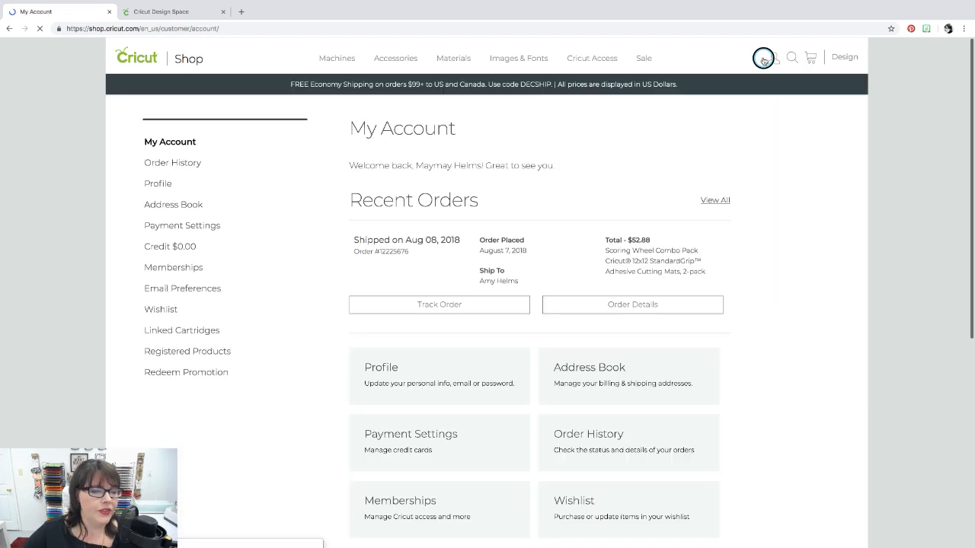
{"action": "left_click", "coordinate": [843, 57]}
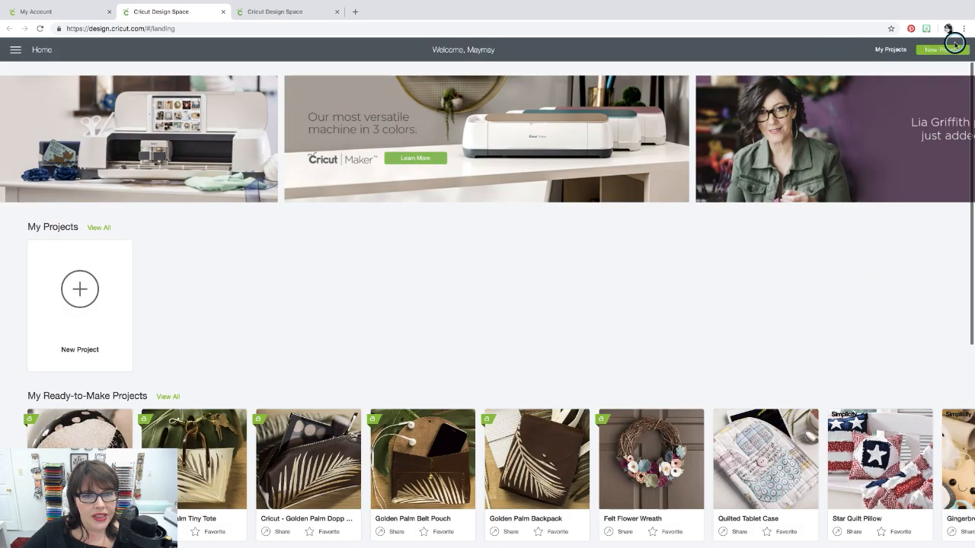
Step: Sign out of Design Space and open the Create a Cricut ID registration form
{"action": "left_click", "coordinate": [21, 56]}
{"action": "left_click", "coordinate": [25, 297]}
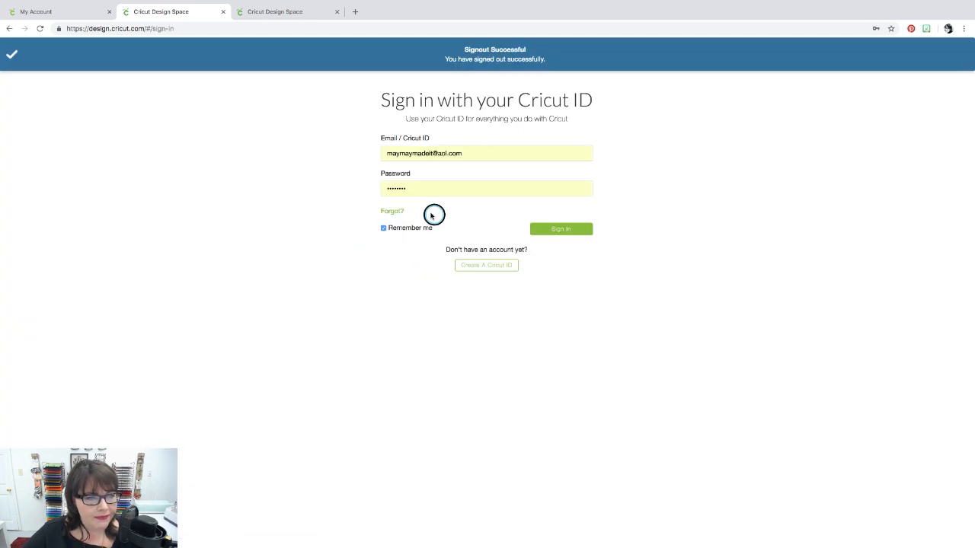
{"action": "left_click", "coordinate": [493, 266]}
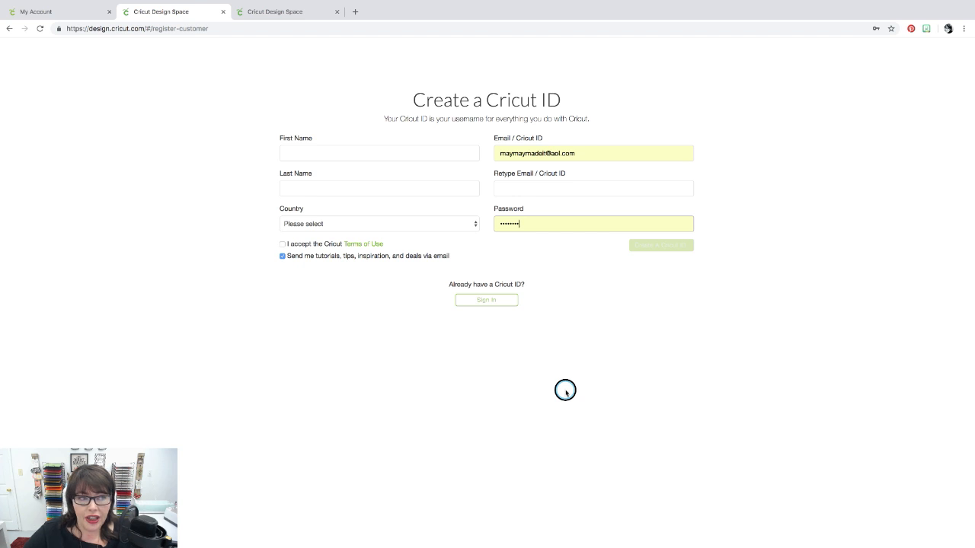
Step: Close the registration page and the shop's My Account page, keeping only the signed-in Design Space home page open
{"action": "left_click", "coordinate": [223, 13]}
{"action": "left_click", "coordinate": [566, 178]}
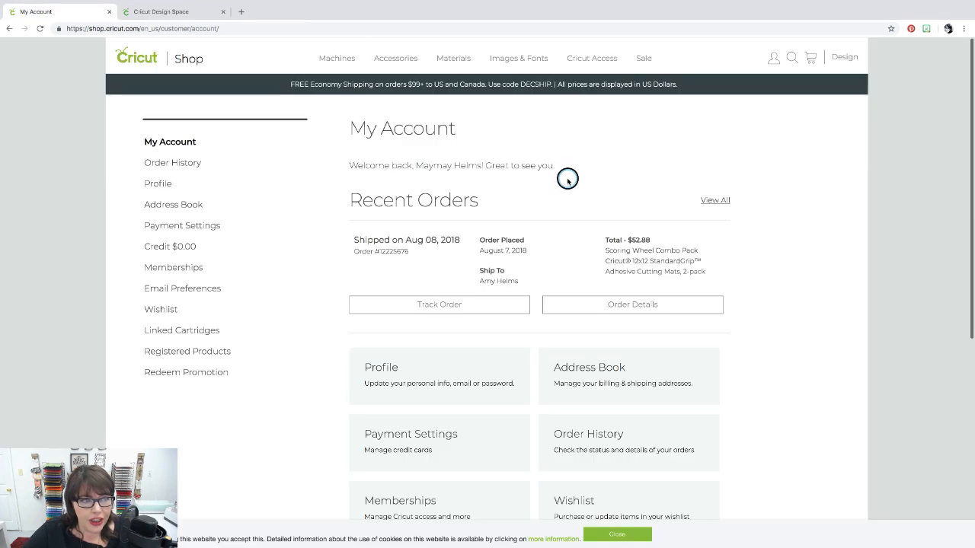
{"action": "left_click", "coordinate": [122, 11]}
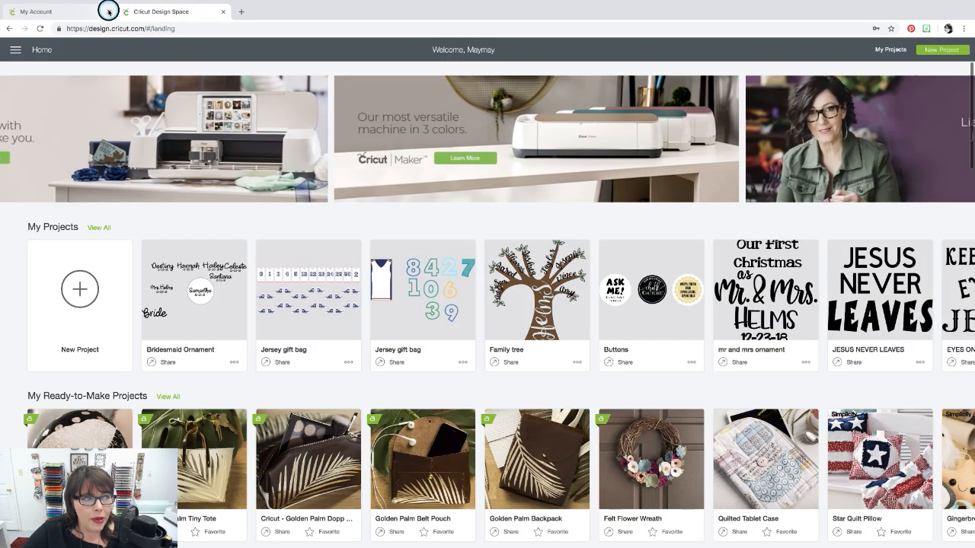
{"action": "left_click", "coordinate": [108, 11]}
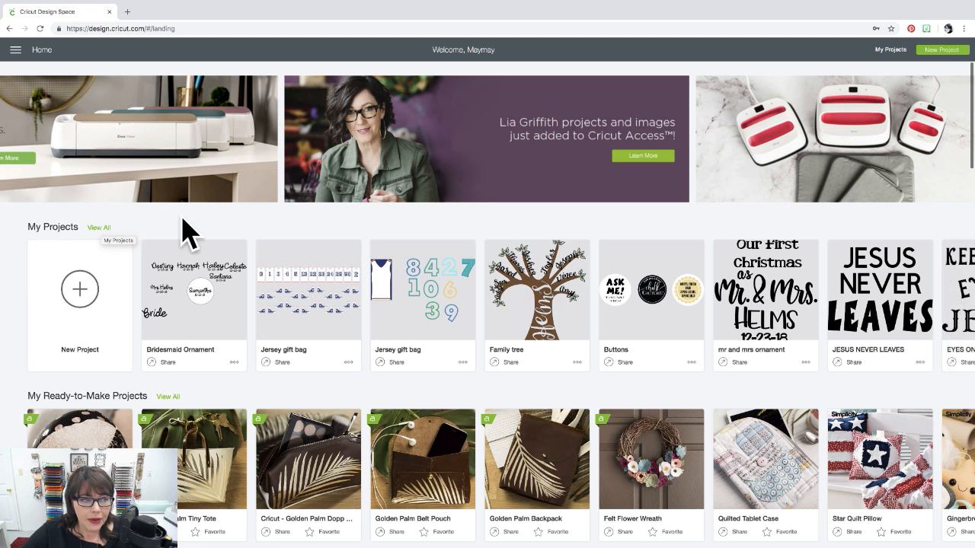
Step: Try to view all saved designs under My Projects, reselecting the My Projects category, and go back to the home page
{"action": "left_click", "coordinate": [96, 229]}
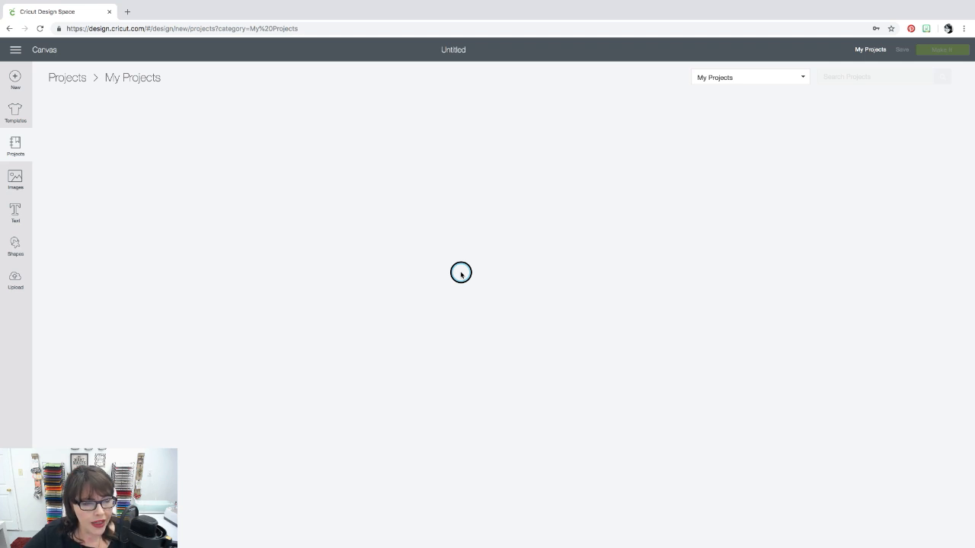
{"action": "left_click", "coordinate": [802, 78]}
{"action": "left_click", "coordinate": [725, 92]}
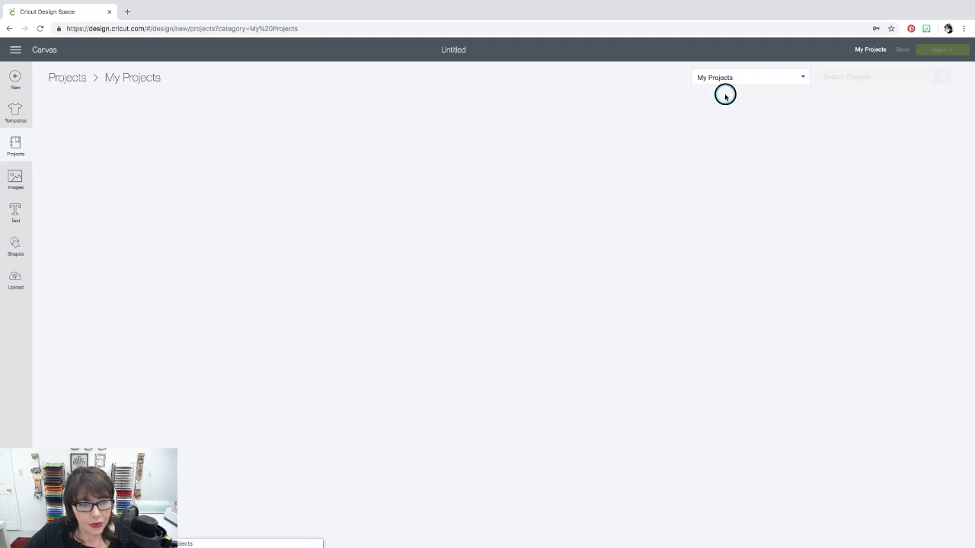
{"action": "left_click", "coordinate": [9, 28]}
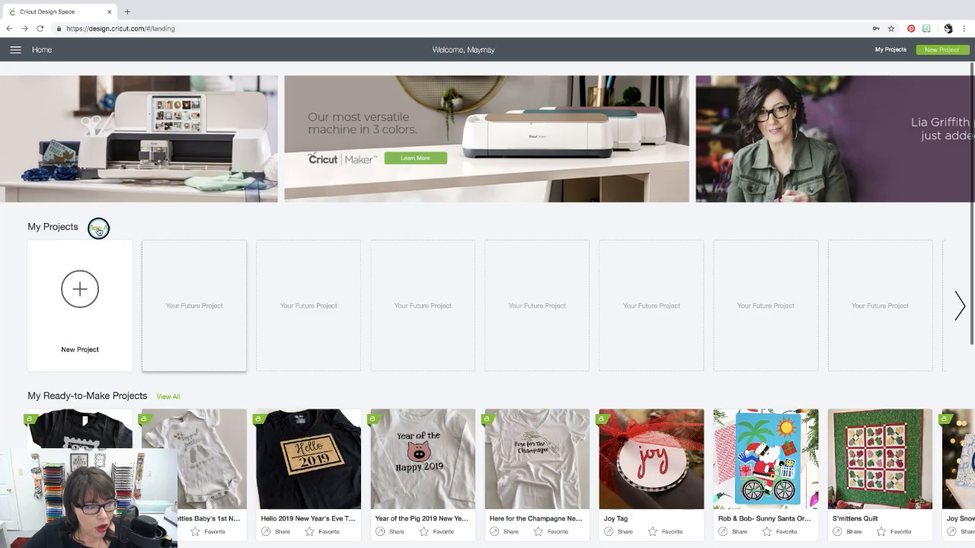
{"action": "left_click", "coordinate": [99, 228]}
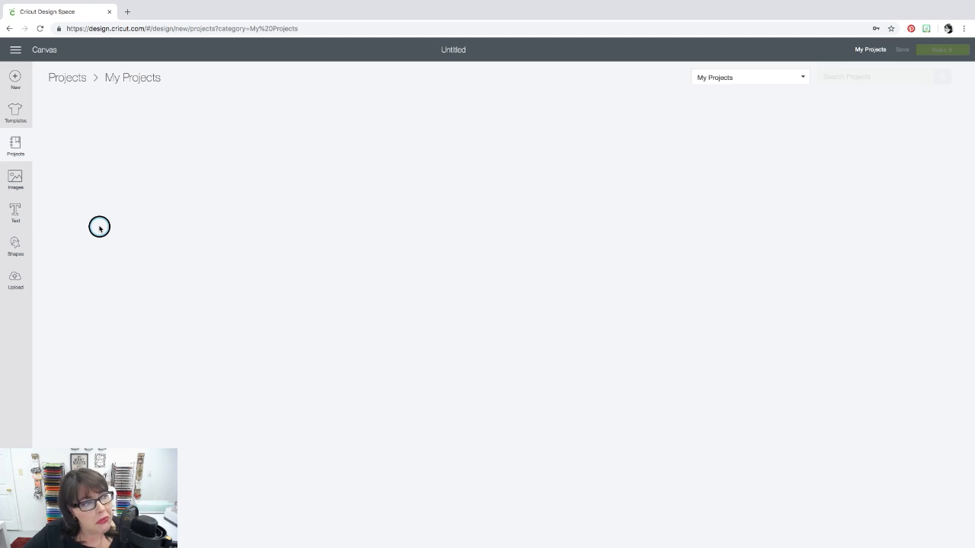
{"action": "left_click", "coordinate": [9, 28]}
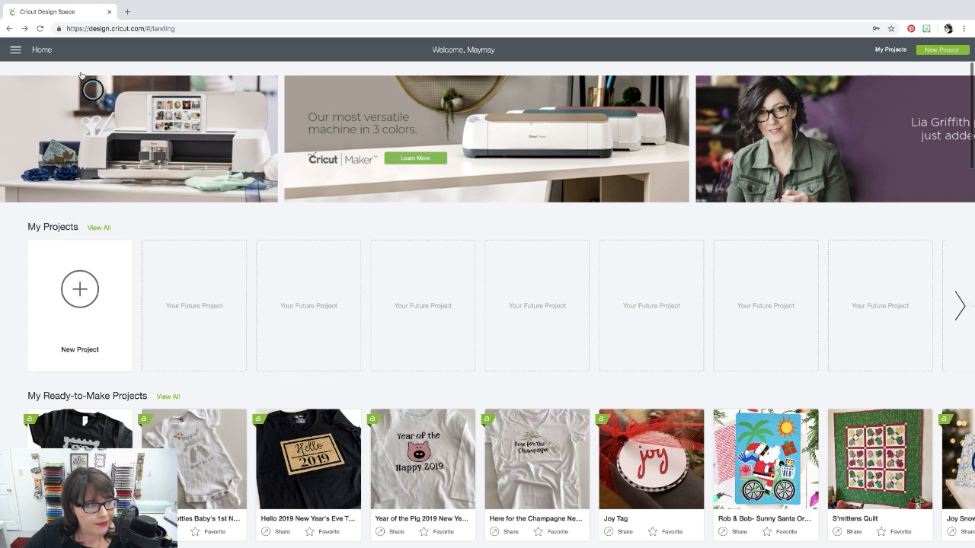
Step: Reload the Design Space home page and sign in again with the saved Cricut ID credentials
{"action": "left_click", "coordinate": [40, 28]}
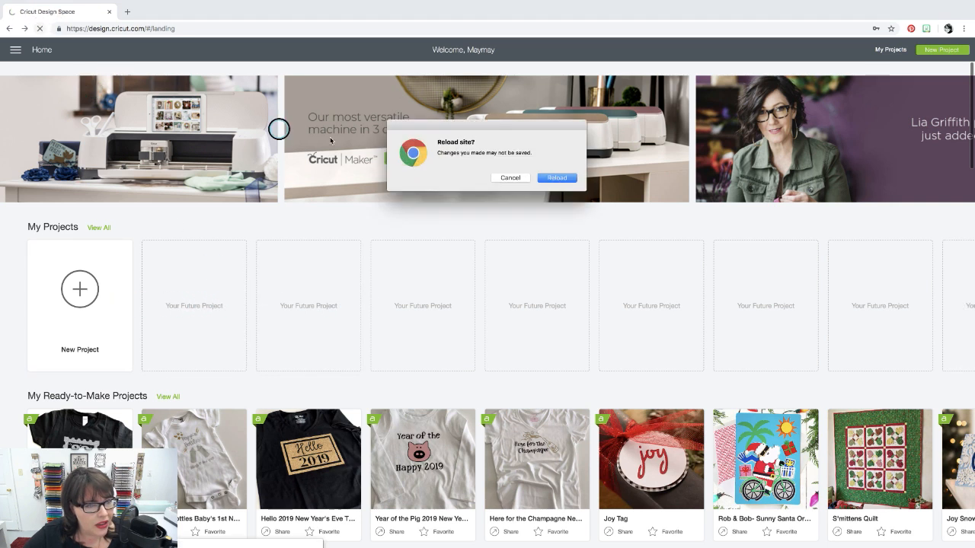
{"action": "left_click", "coordinate": [559, 177]}
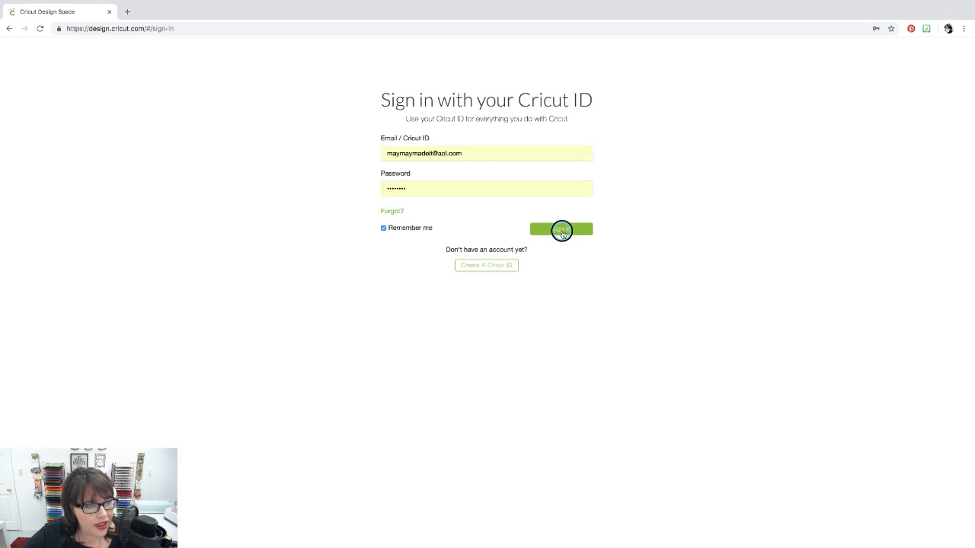
{"action": "left_click", "coordinate": [561, 230]}
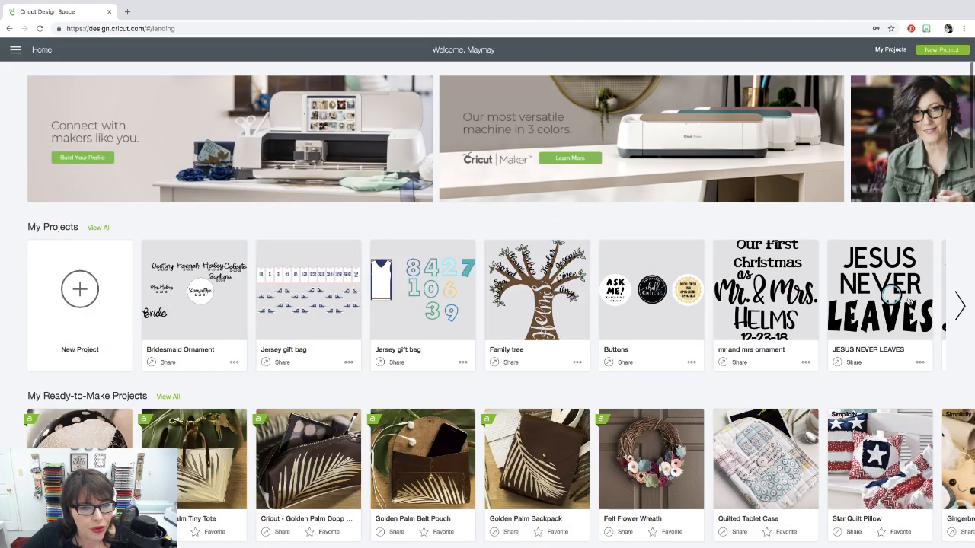
Step: Delete the Pop Up Shop PF project near the end of the My Projects row
{"action": "left_click", "coordinate": [959, 305]}
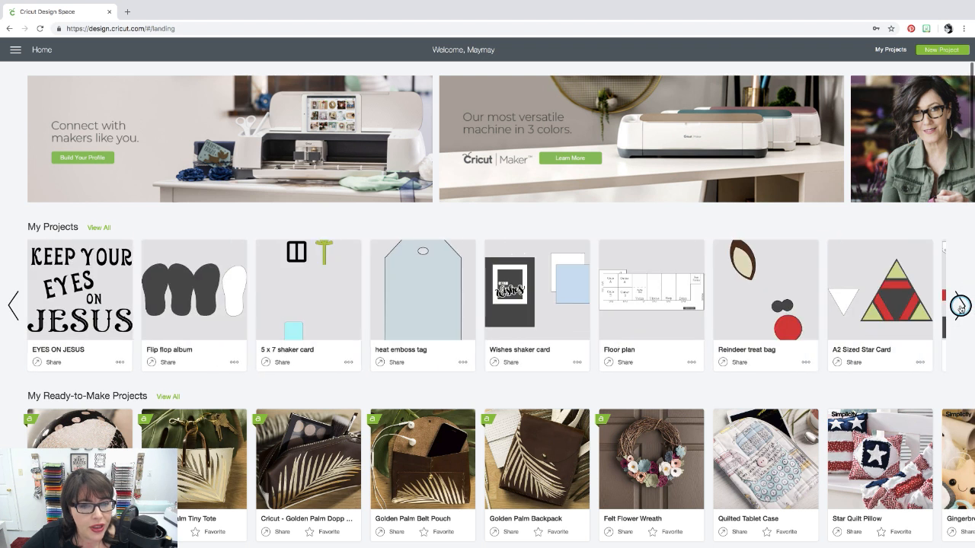
{"action": "left_click", "coordinate": [959, 305]}
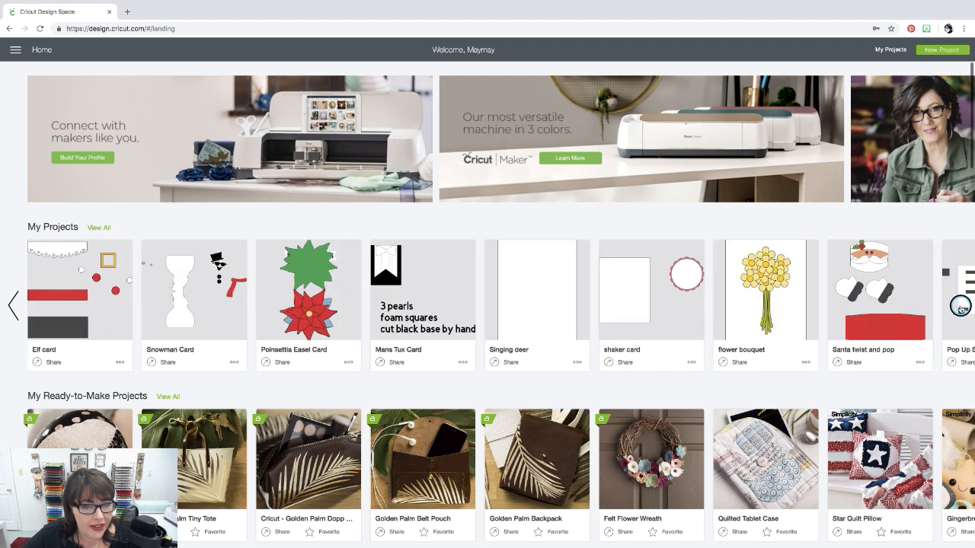
{"action": "left_click", "coordinate": [959, 305]}
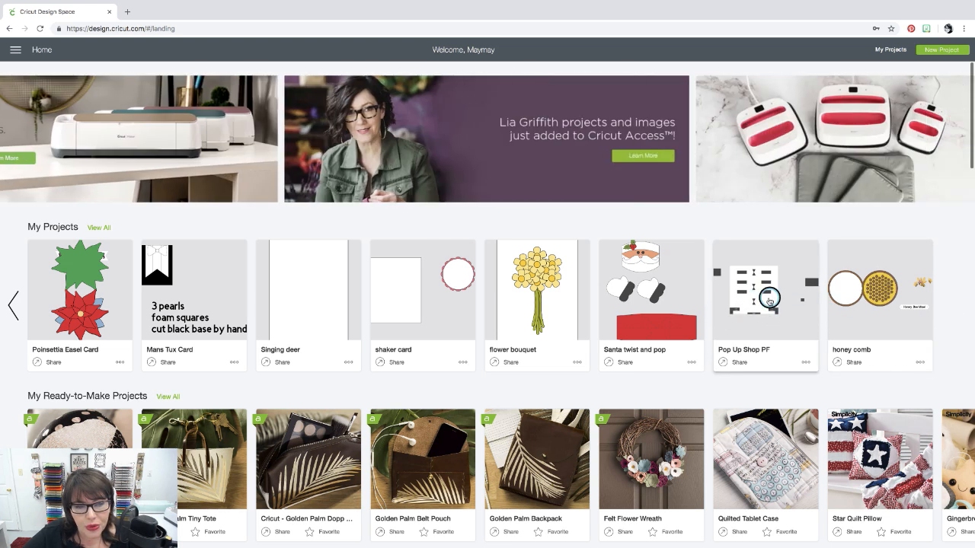
{"action": "left_click", "coordinate": [767, 301]}
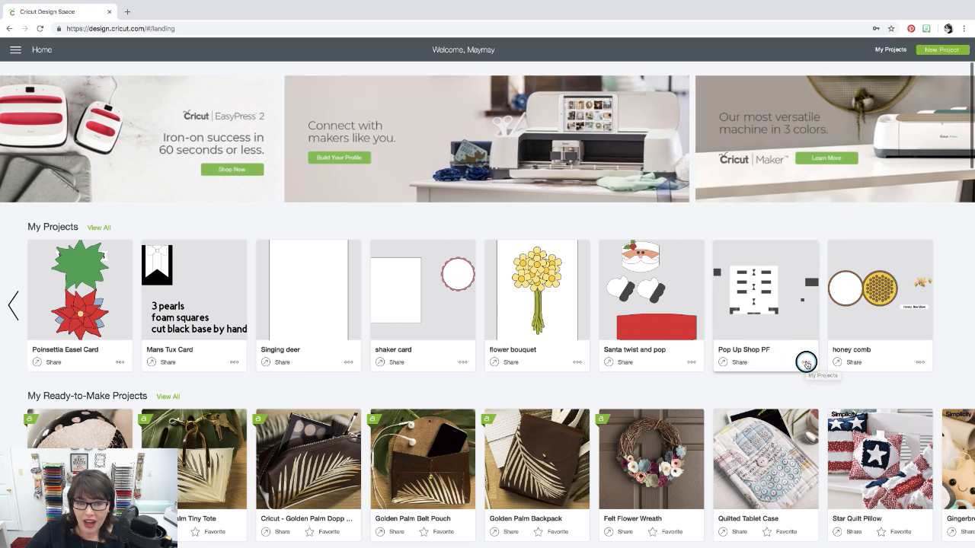
{"action": "left_click", "coordinate": [807, 363]}
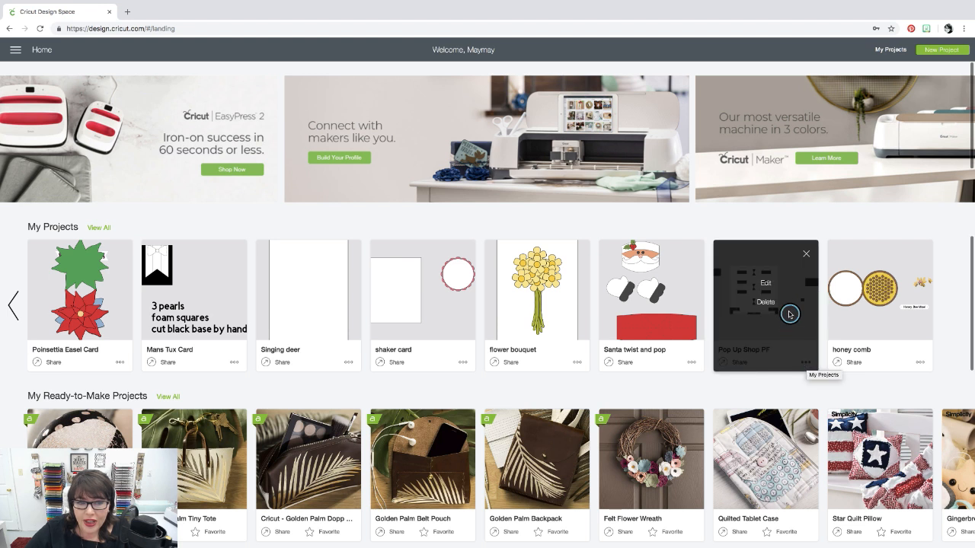
{"action": "left_click", "coordinate": [769, 301]}
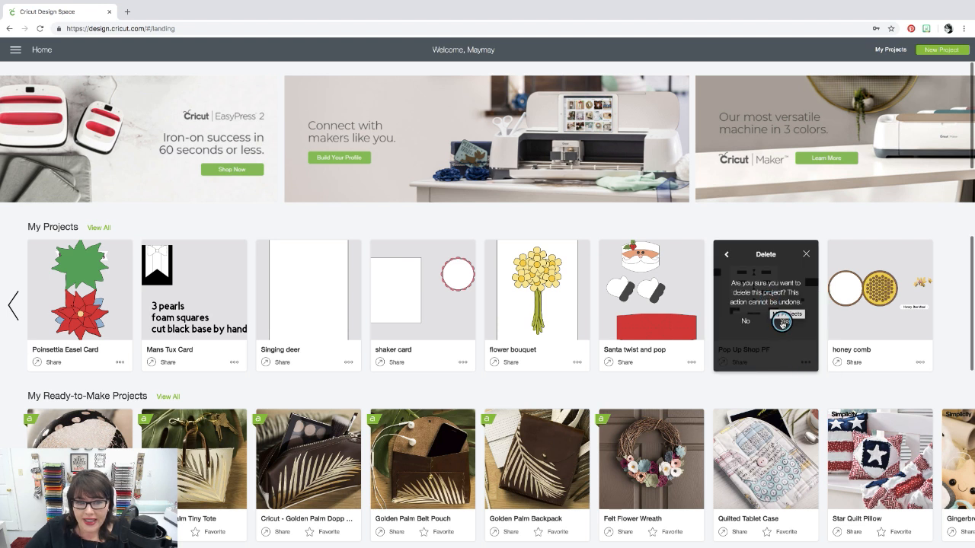
{"action": "left_click", "coordinate": [783, 321]}
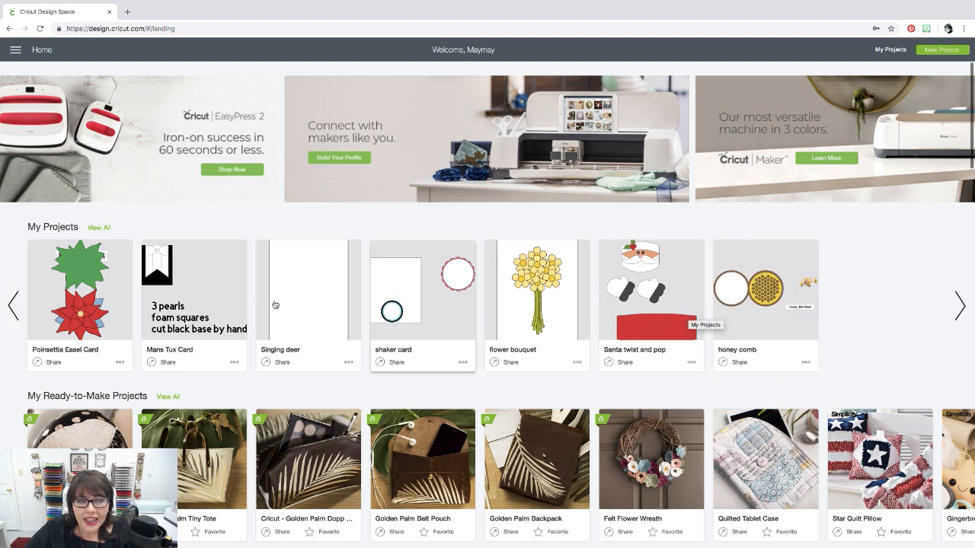
Step: Return the My Projects row to its first designs, and open the full list of My Ready-to-Make Projects
{"action": "left_click", "coordinate": [11, 297]}
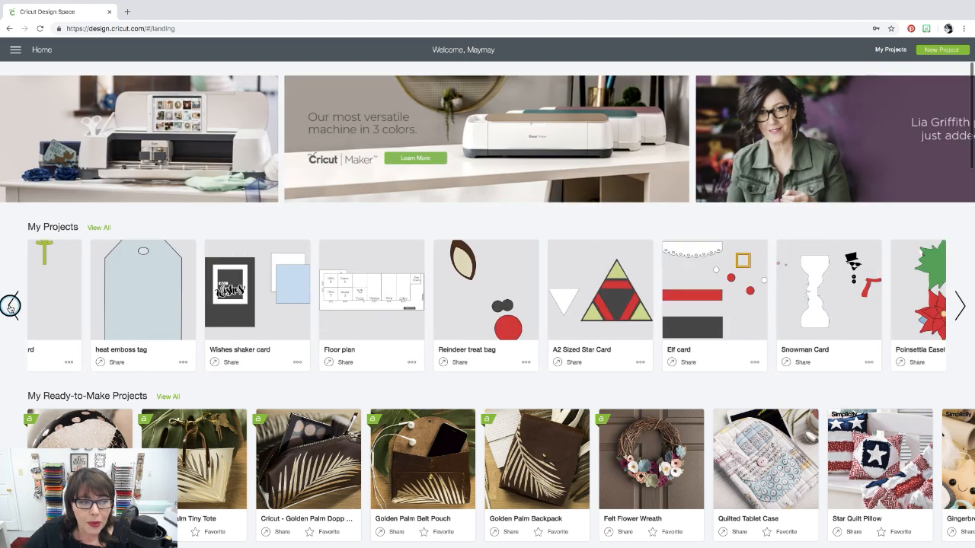
{"action": "left_click", "coordinate": [11, 304]}
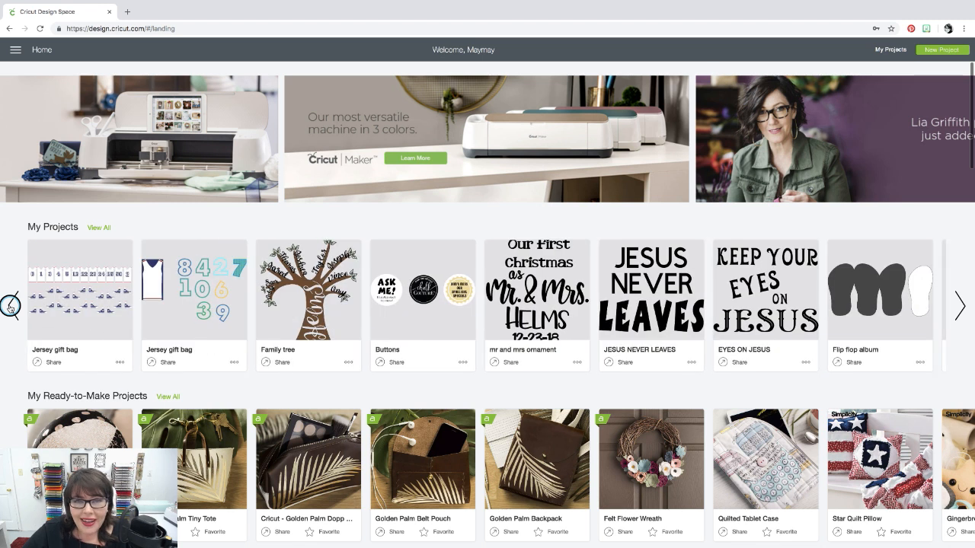
{"action": "left_click", "coordinate": [10, 306]}
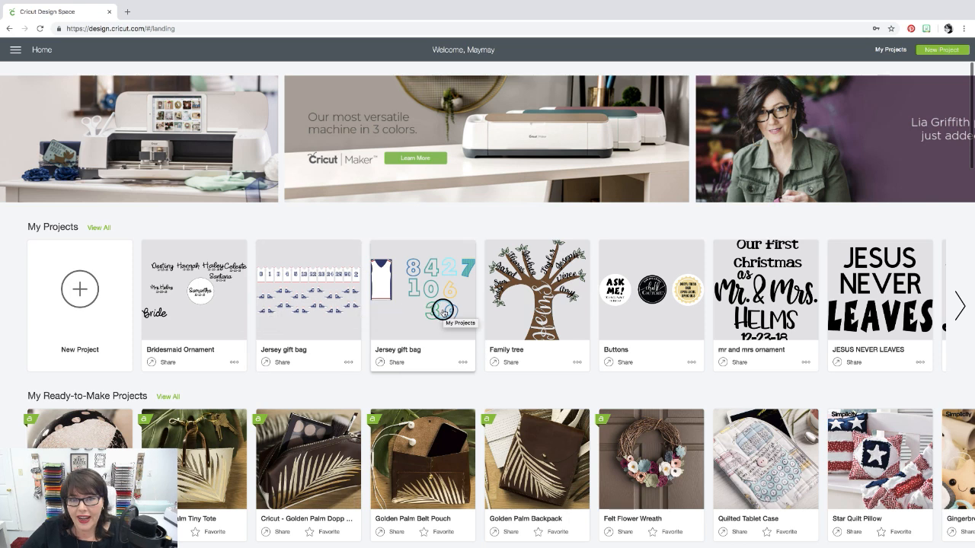
{"action": "scroll", "coordinate": [444, 312], "scroll_direction": "down", "scroll_amount": 3}
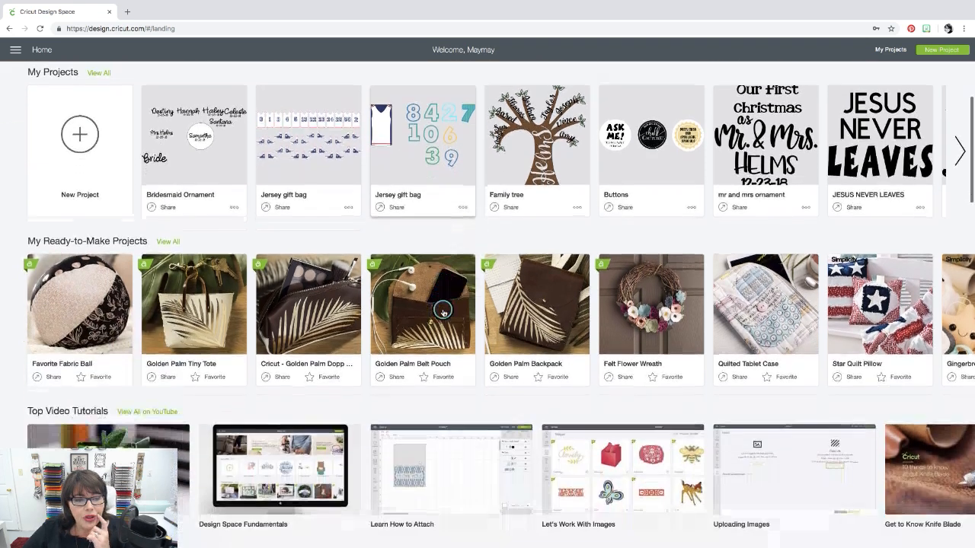
{"action": "scroll", "coordinate": [442, 310], "scroll_direction": "down", "scroll_amount": 1}
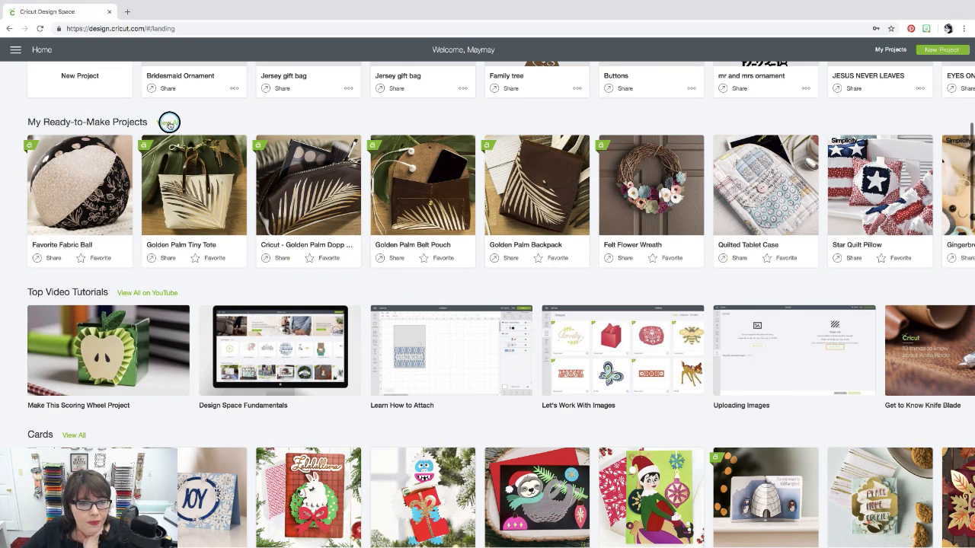
{"action": "left_click", "coordinate": [168, 122]}
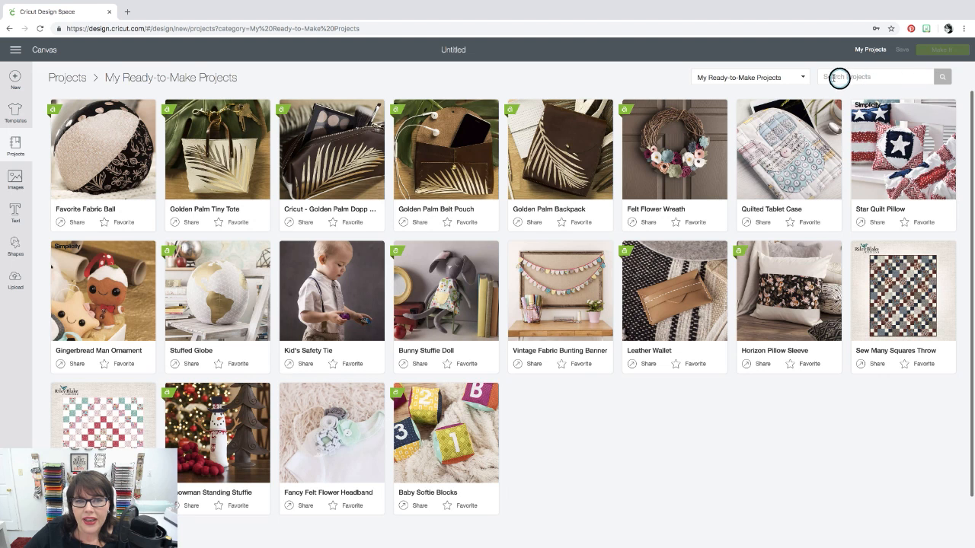
Step: Look through the available project categories and show the projects in the Baby category
{"action": "left_click", "coordinate": [802, 78]}
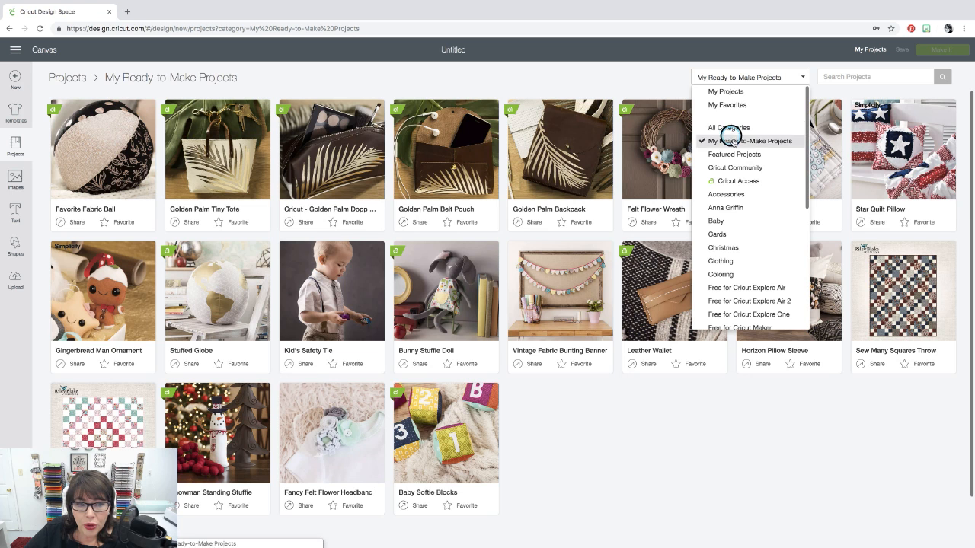
{"action": "scroll", "coordinate": [752, 207], "scroll_direction": "down", "scroll_amount": 3}
{"action": "scroll", "coordinate": [753, 209], "scroll_direction": "down", "scroll_amount": 5}
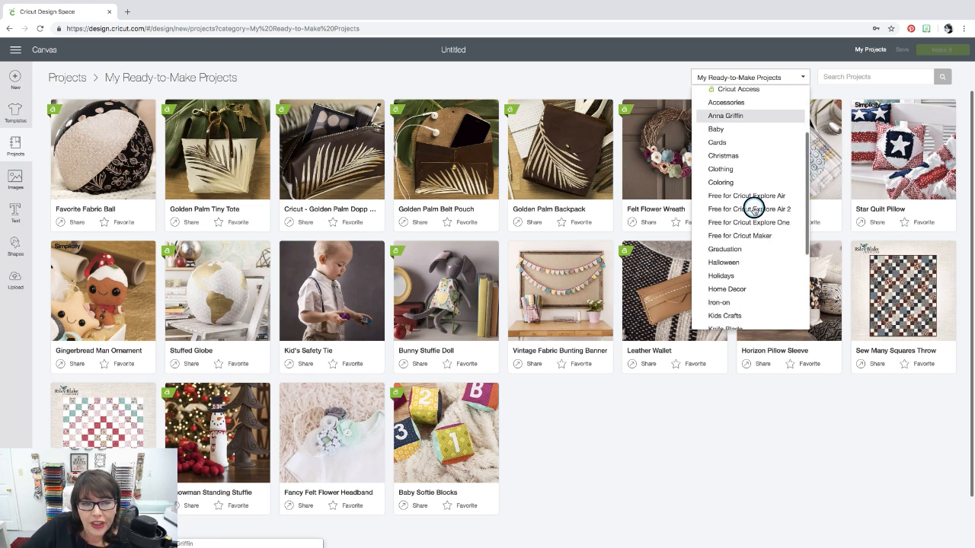
{"action": "scroll", "coordinate": [753, 209], "scroll_direction": "down", "scroll_amount": 1}
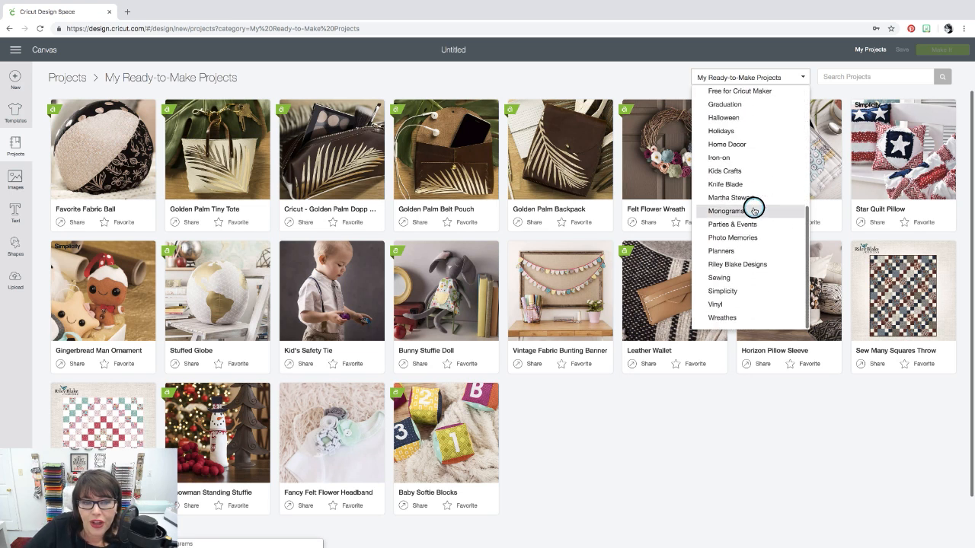
{"action": "scroll", "coordinate": [753, 209], "scroll_direction": "up", "scroll_amount": 5}
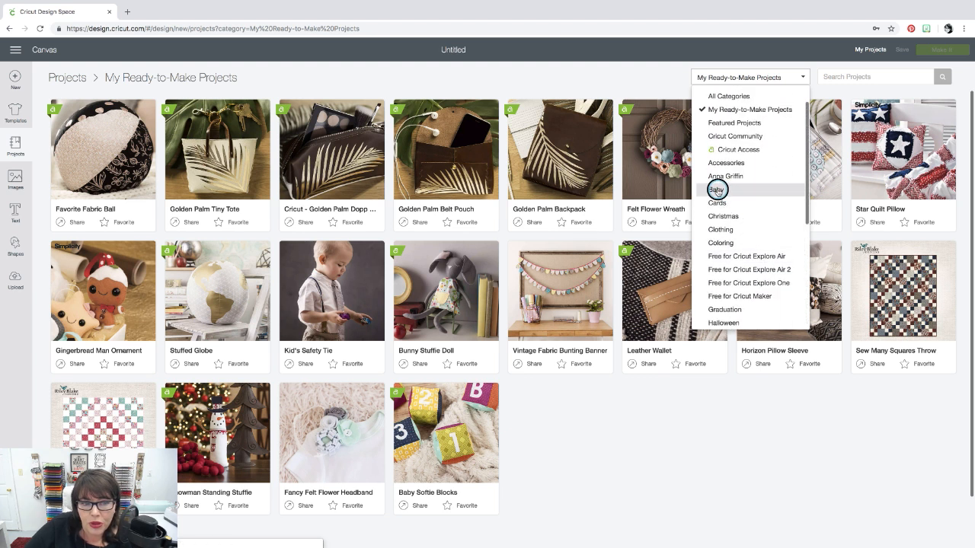
{"action": "left_click", "coordinate": [717, 191]}
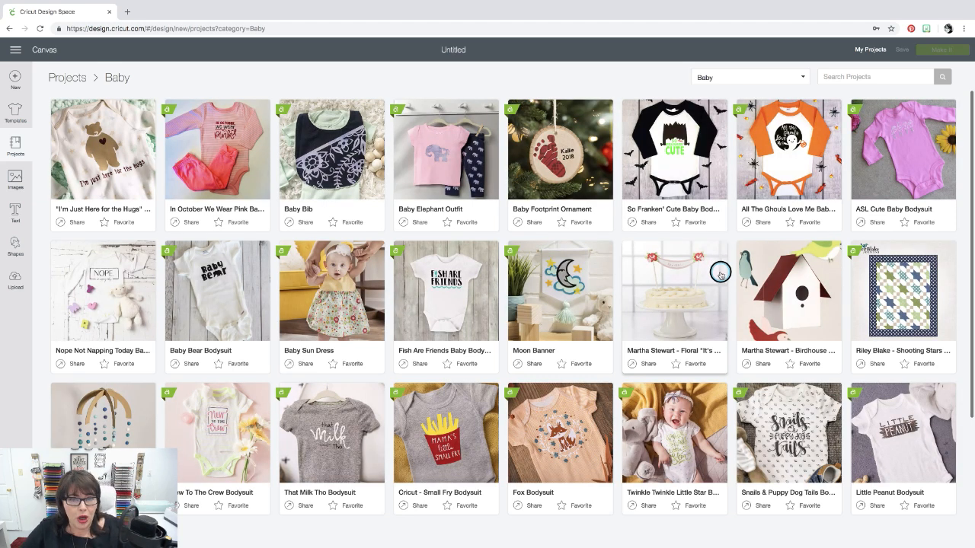
Step: Look through the ready-to-make projects in the Baby category and return toward the start of the list
{"action": "scroll", "coordinate": [720, 274], "scroll_direction": "down", "scroll_amount": 4}
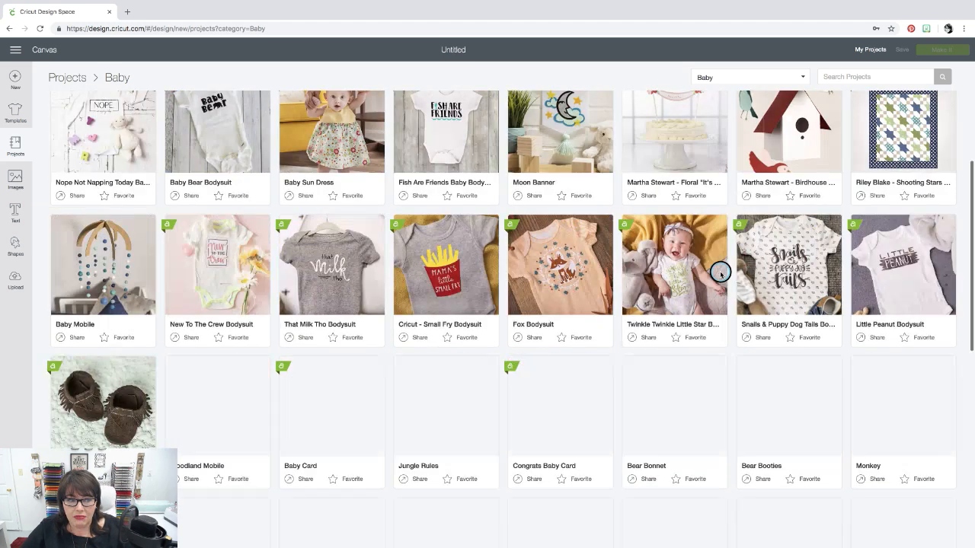
{"action": "scroll", "coordinate": [720, 274], "scroll_direction": "down", "scroll_amount": 3}
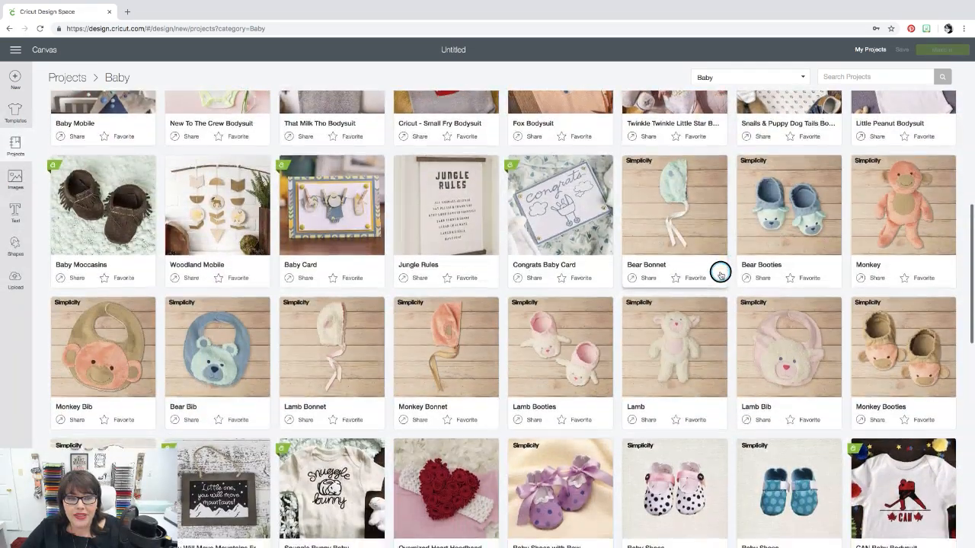
{"action": "scroll", "coordinate": [721, 275], "scroll_direction": "down", "scroll_amount": 3}
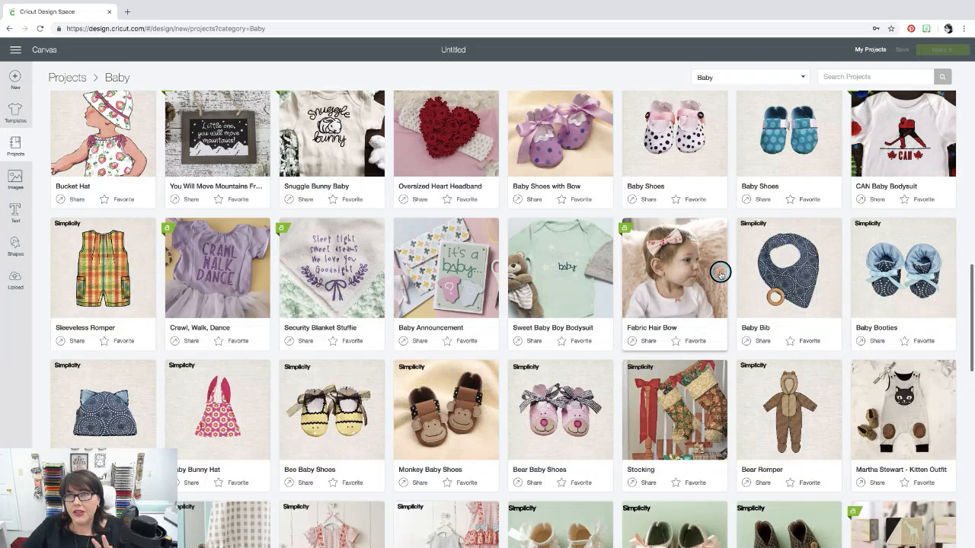
{"action": "scroll", "coordinate": [721, 274], "scroll_direction": "up", "scroll_amount": 5}
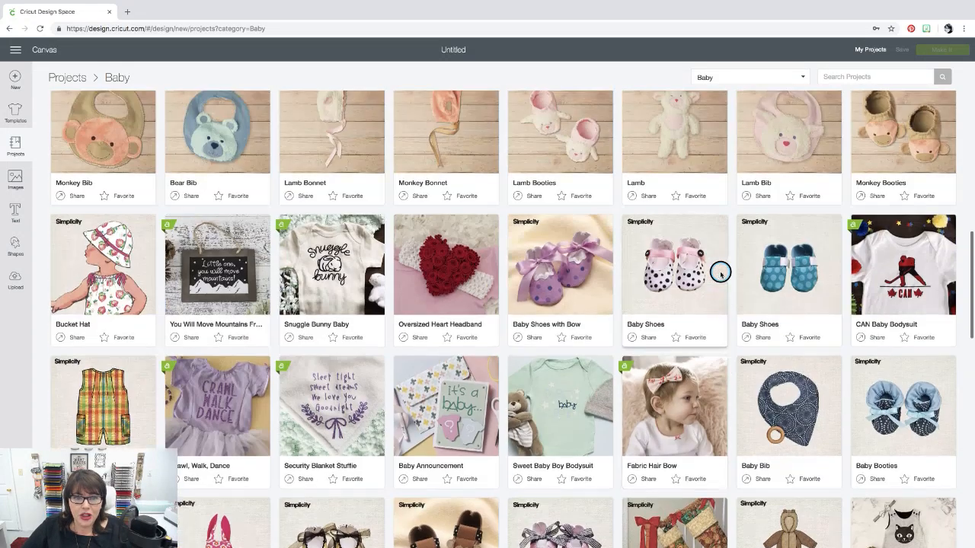
{"action": "scroll", "coordinate": [721, 274], "scroll_direction": "up", "scroll_amount": 4}
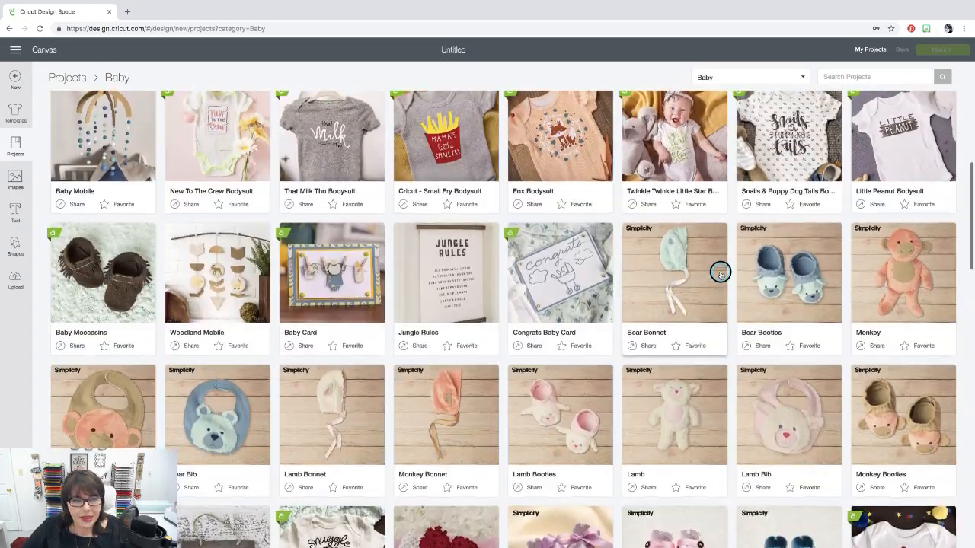
{"action": "scroll", "coordinate": [721, 274], "scroll_direction": "up", "scroll_amount": 1}
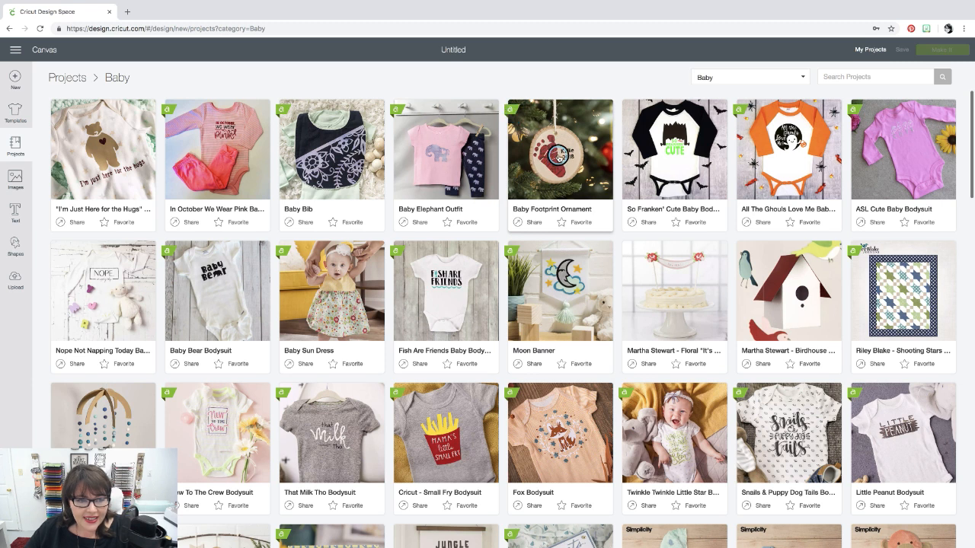
Step: Open the Baby Footprint Ornament project and review its photo, description, finished size, materials and supplies
{"action": "left_click", "coordinate": [558, 156]}
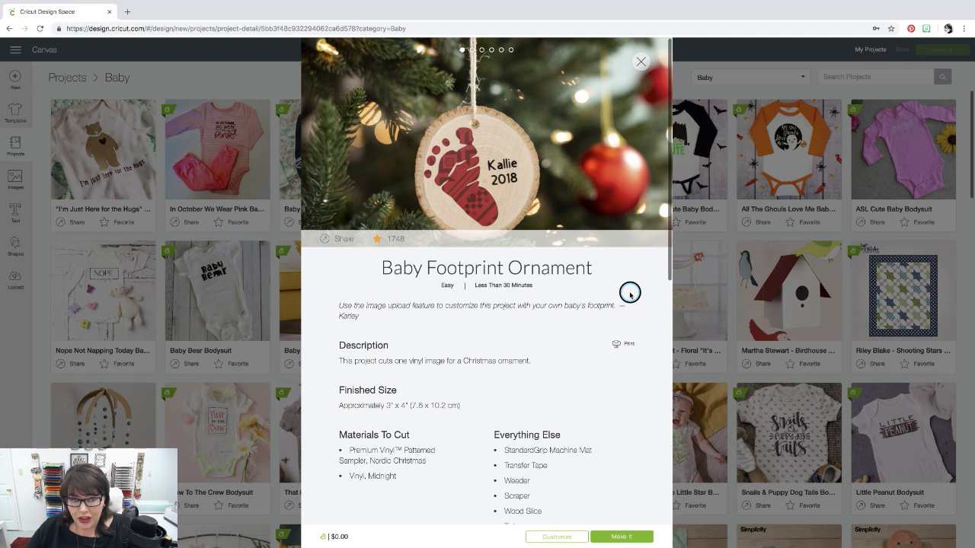
{"action": "scroll", "coordinate": [581, 364], "scroll_direction": "down", "scroll_amount": 3}
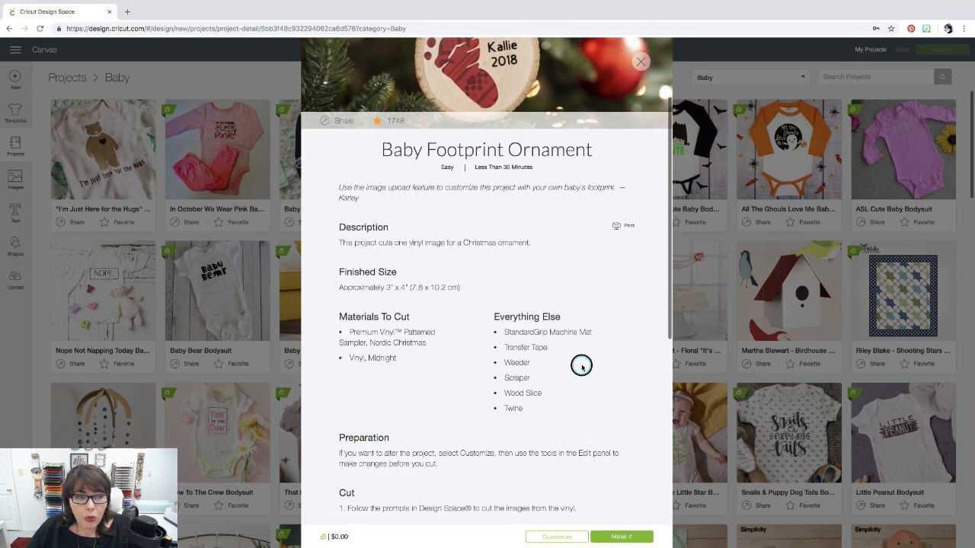
{"action": "scroll", "coordinate": [581, 366], "scroll_direction": "up", "scroll_amount": 3}
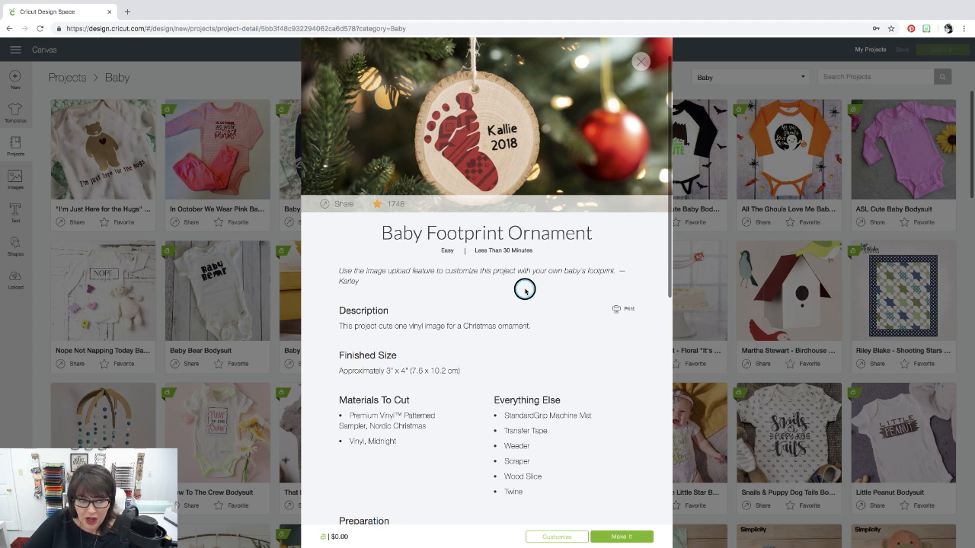
{"action": "scroll", "coordinate": [524, 289], "scroll_direction": "down", "scroll_amount": 2}
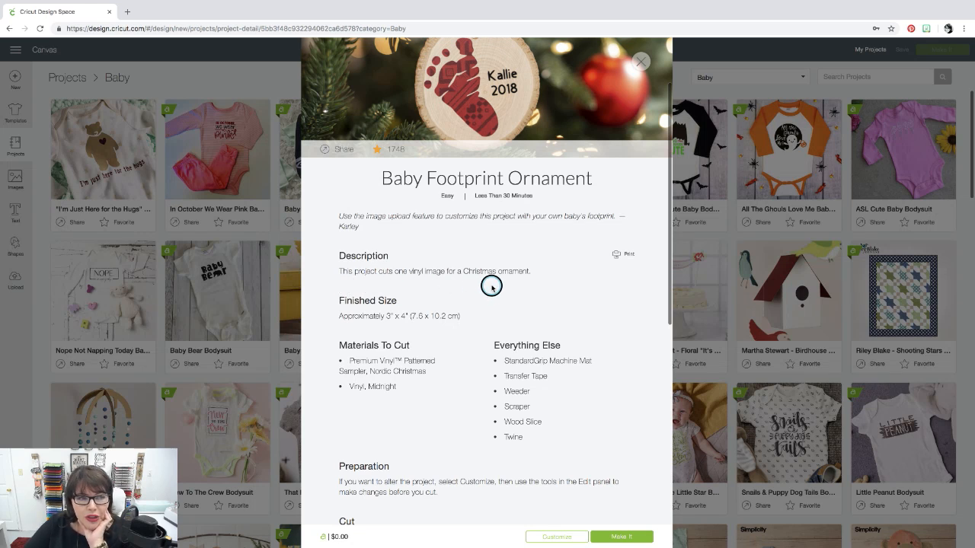
{"action": "scroll", "coordinate": [491, 286], "scroll_direction": "down", "scroll_amount": 3}
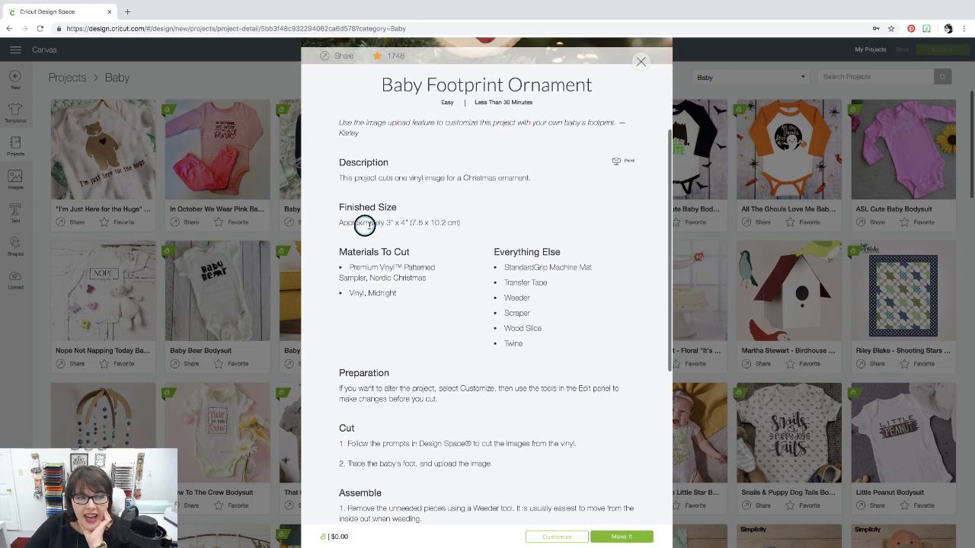
{"action": "scroll", "coordinate": [464, 277], "scroll_direction": "down", "scroll_amount": 2}
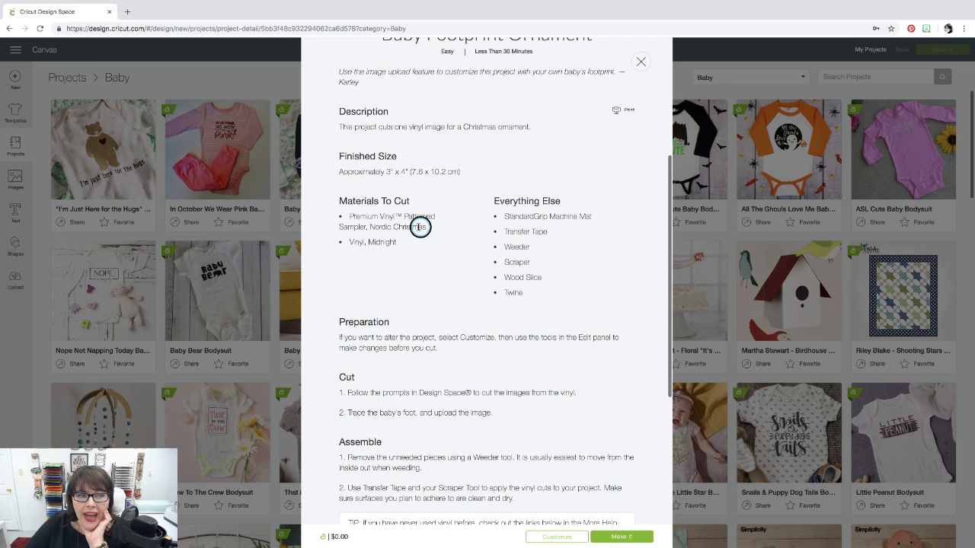
{"action": "scroll", "coordinate": [459, 240], "scroll_direction": "up", "scroll_amount": 5}
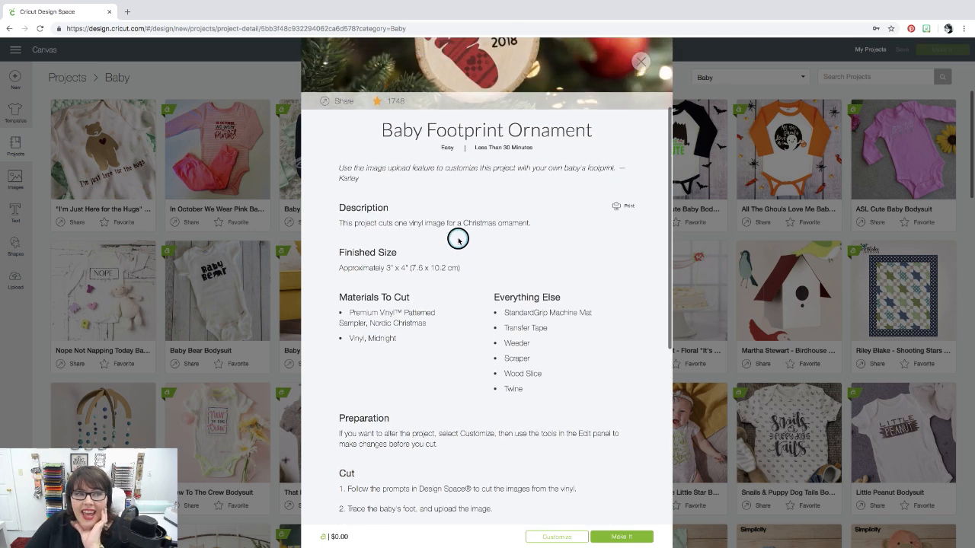
{"action": "scroll", "coordinate": [458, 239], "scroll_direction": "up", "scroll_amount": 1}
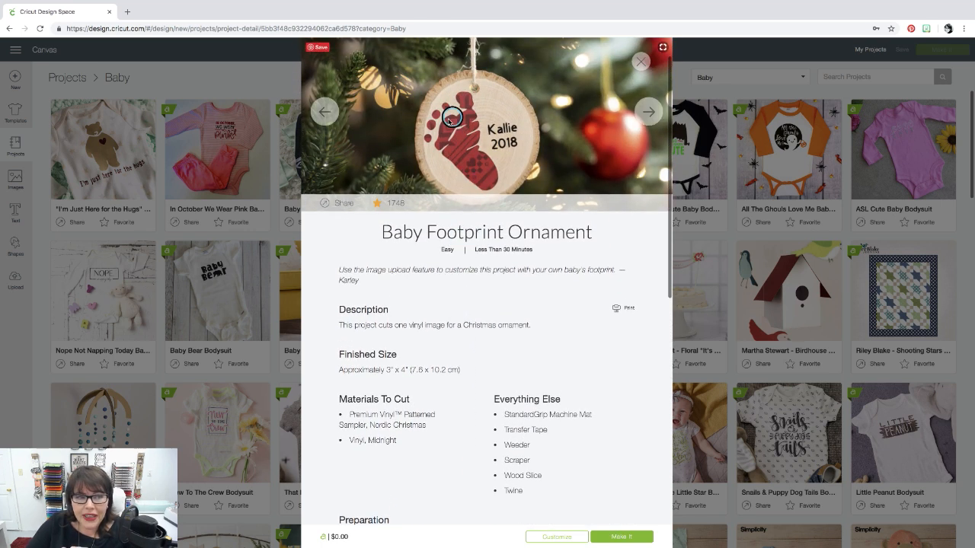
Step: Read the ornament's preparation, cut and assembly instructions, down to the help links and the images and fonts used
{"action": "scroll", "coordinate": [469, 392], "scroll_direction": "down", "scroll_amount": 3}
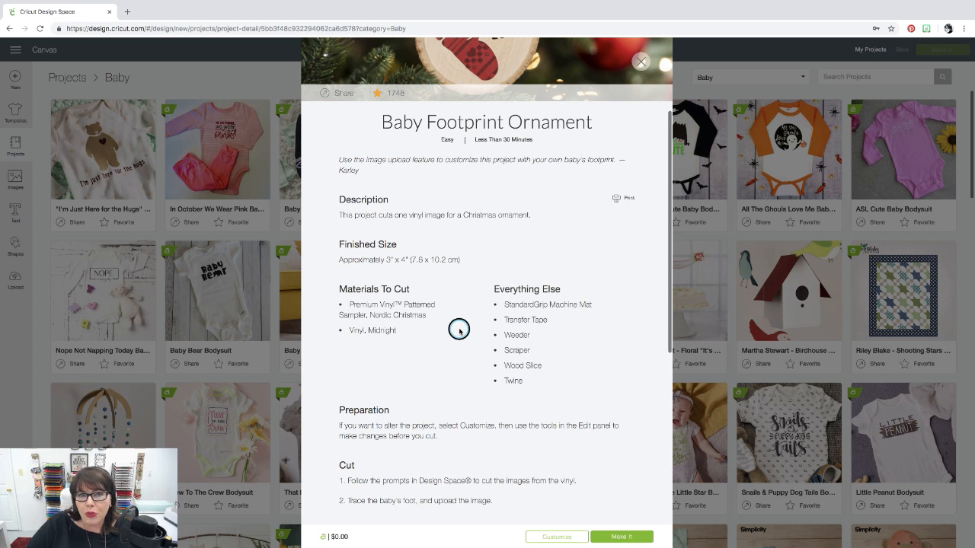
{"action": "scroll", "coordinate": [466, 329], "scroll_direction": "down", "scroll_amount": 1}
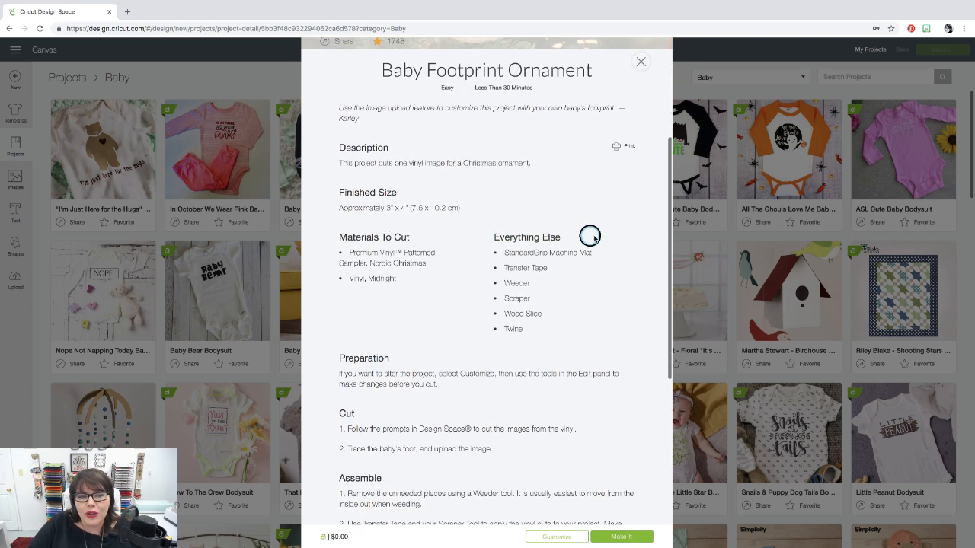
{"action": "scroll", "coordinate": [577, 284], "scroll_direction": "down", "scroll_amount": 1}
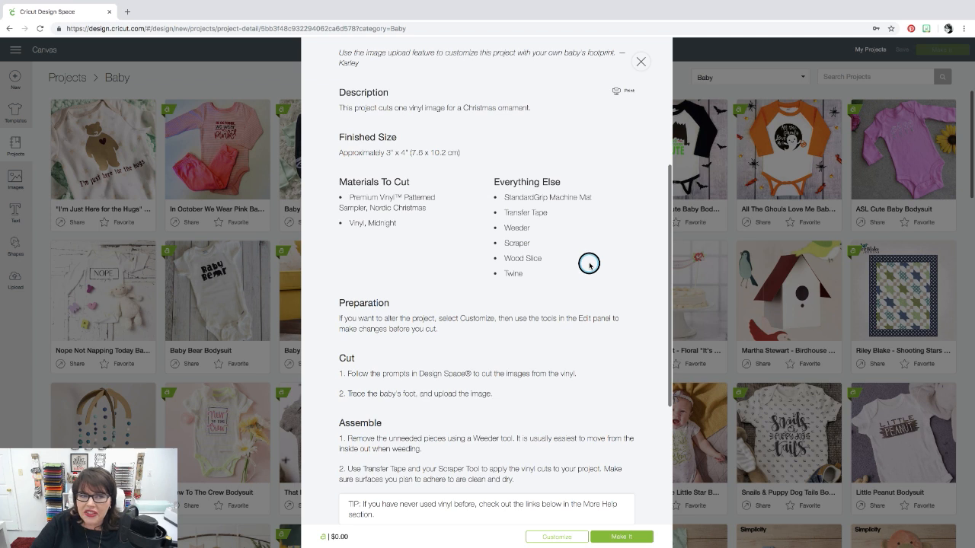
{"action": "scroll", "coordinate": [590, 265], "scroll_direction": "down", "scroll_amount": 1}
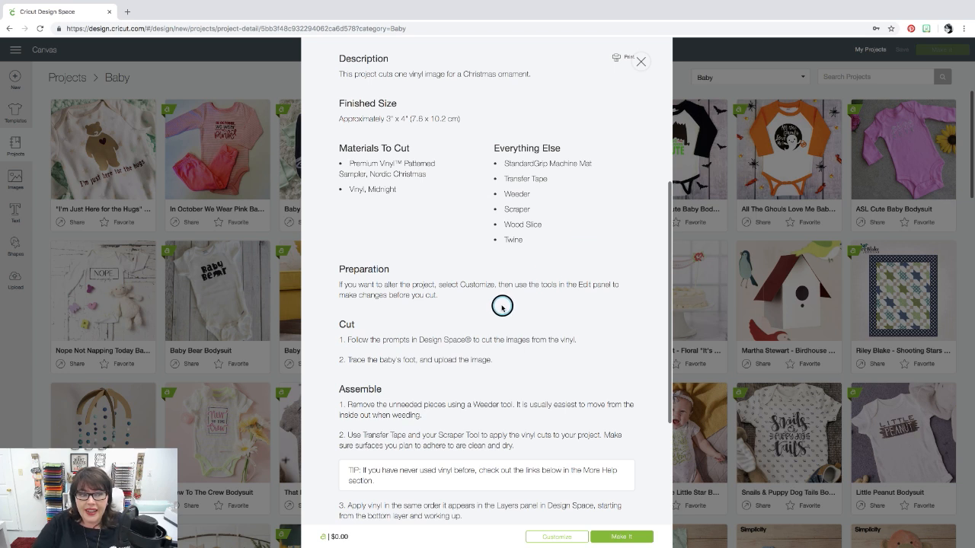
{"action": "scroll", "coordinate": [498, 304], "scroll_direction": "down", "scroll_amount": 3}
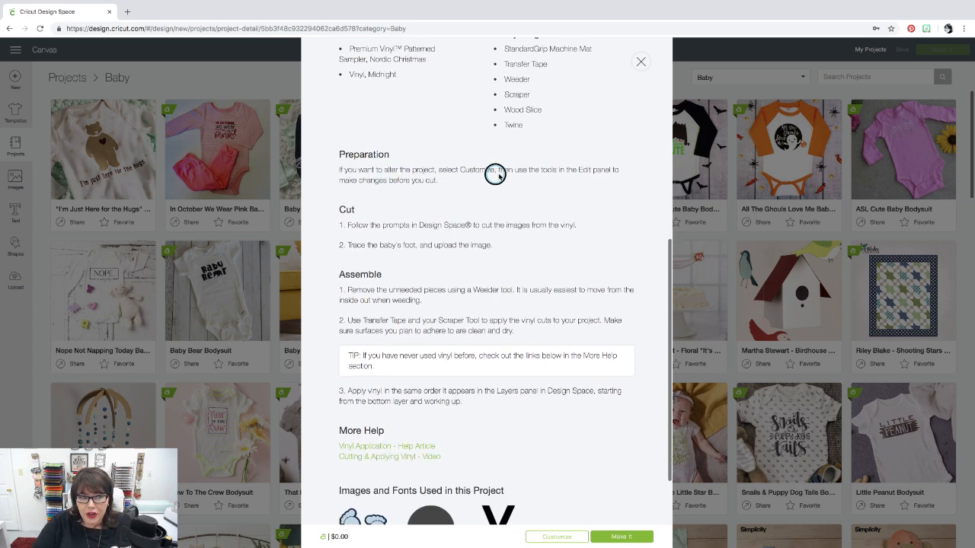
{"action": "scroll", "coordinate": [472, 281], "scroll_direction": "down", "scroll_amount": 1}
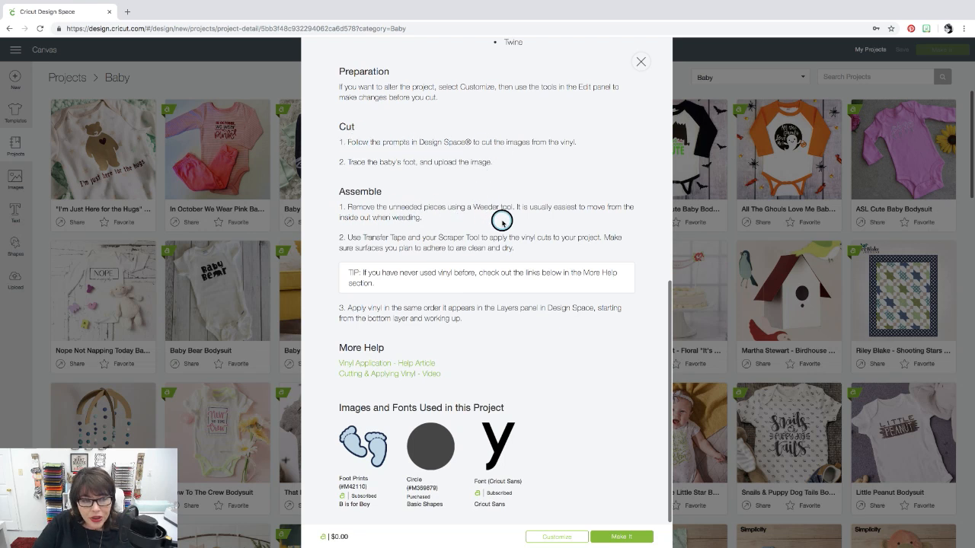
{"action": "scroll", "coordinate": [495, 218], "scroll_direction": "down", "scroll_amount": 1}
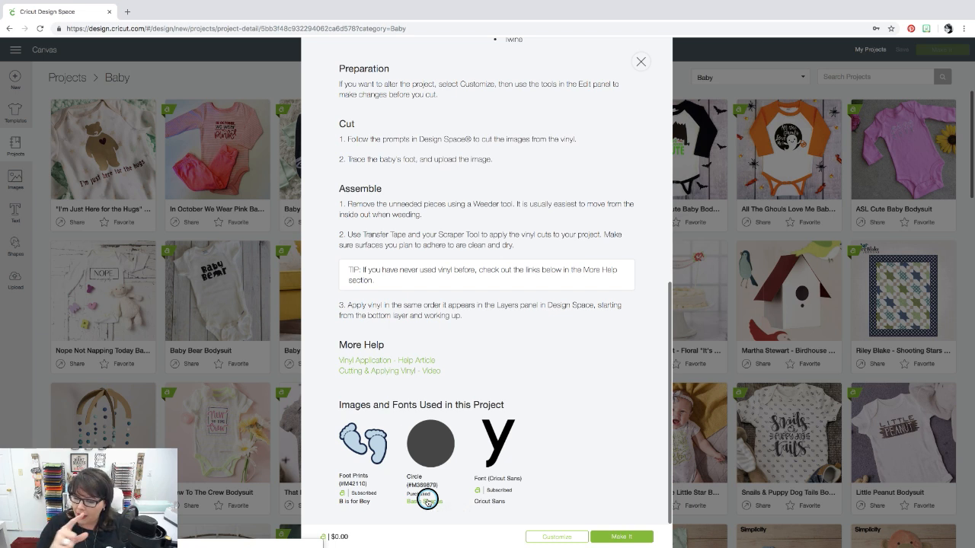
Step: Open the Baby Footprint Ornament on the canvas for customizing and try selecting its name-and-year text
{"action": "left_click", "coordinate": [559, 536]}
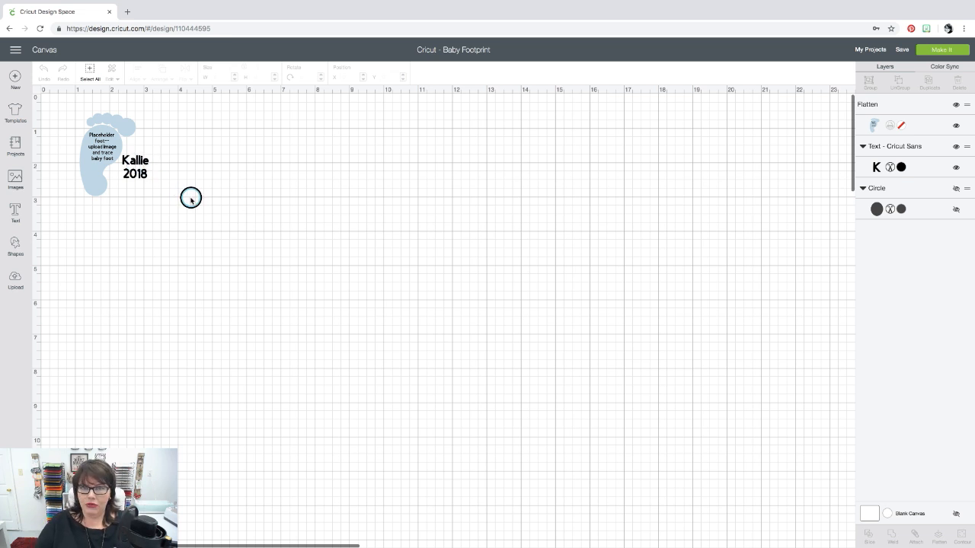
{"action": "scroll", "coordinate": [163, 165], "scroll_direction": "down", "scroll_amount": 1}
{"action": "left_click", "coordinate": [136, 155]}
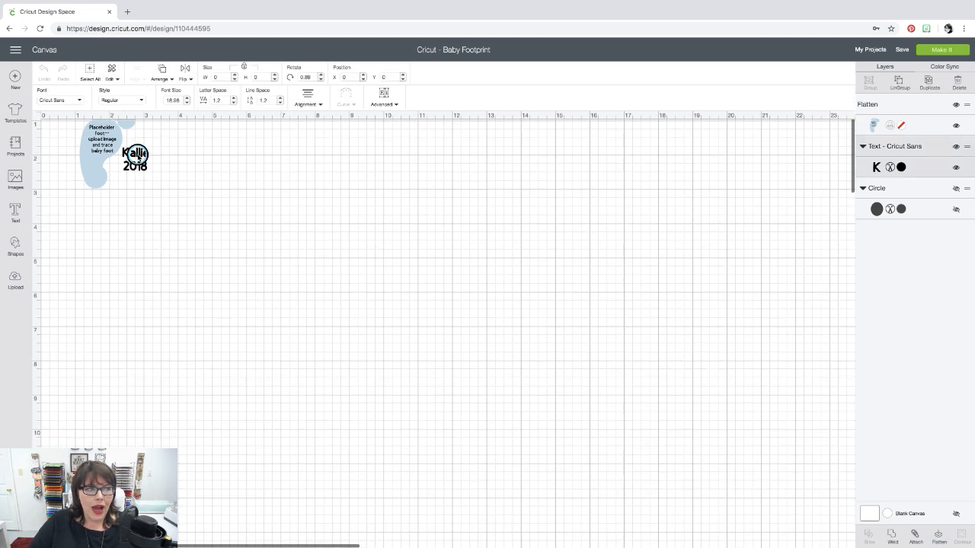
{"action": "scroll", "coordinate": [136, 155], "scroll_direction": "down", "scroll_amount": 1}
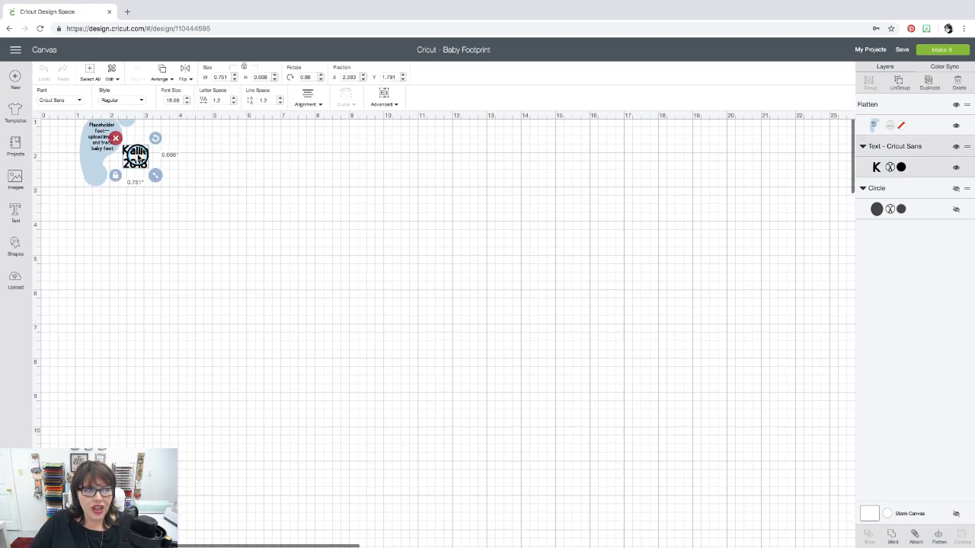
{"action": "left_click", "coordinate": [137, 154]}
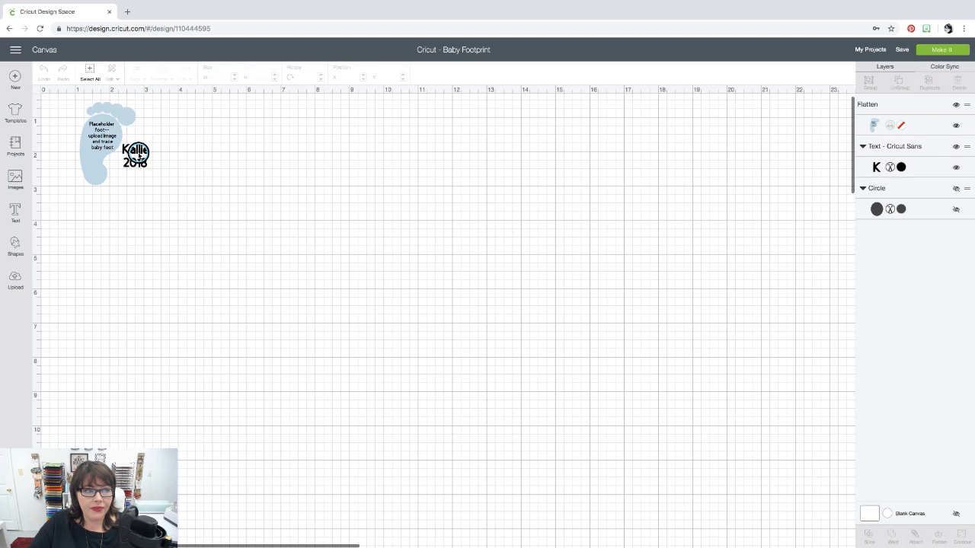
{"action": "left_click", "coordinate": [136, 150]}
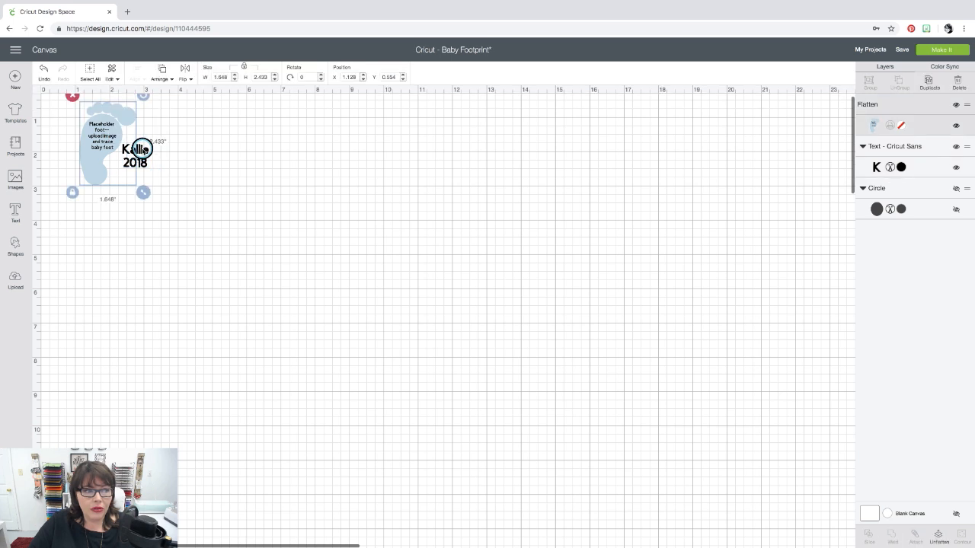
Step: Replace the ornament's text with the baby's first name on one line and 2018 on the line below
{"action": "double_click", "coordinate": [135, 150]}
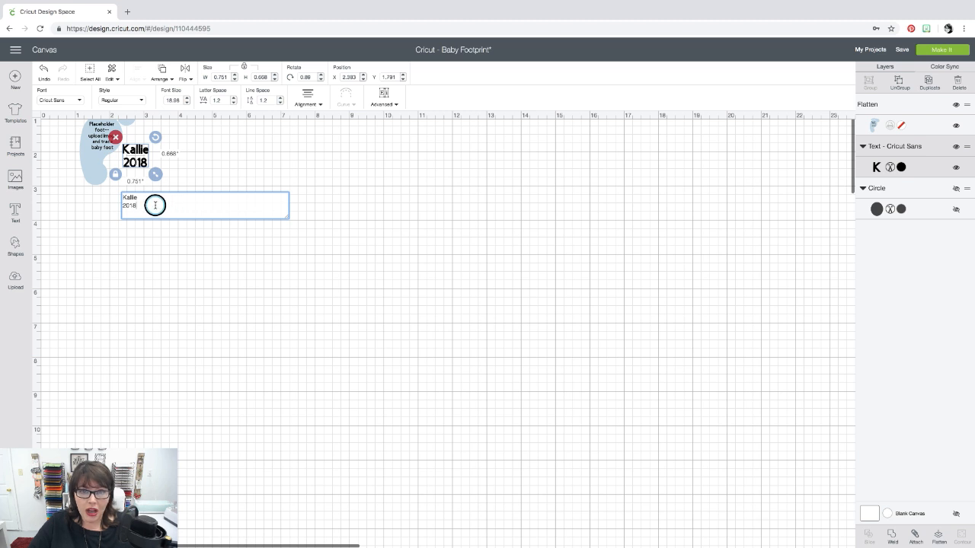
{"action": "left_click_drag", "start_coordinate": [152, 205], "coordinate": [120, 200]}
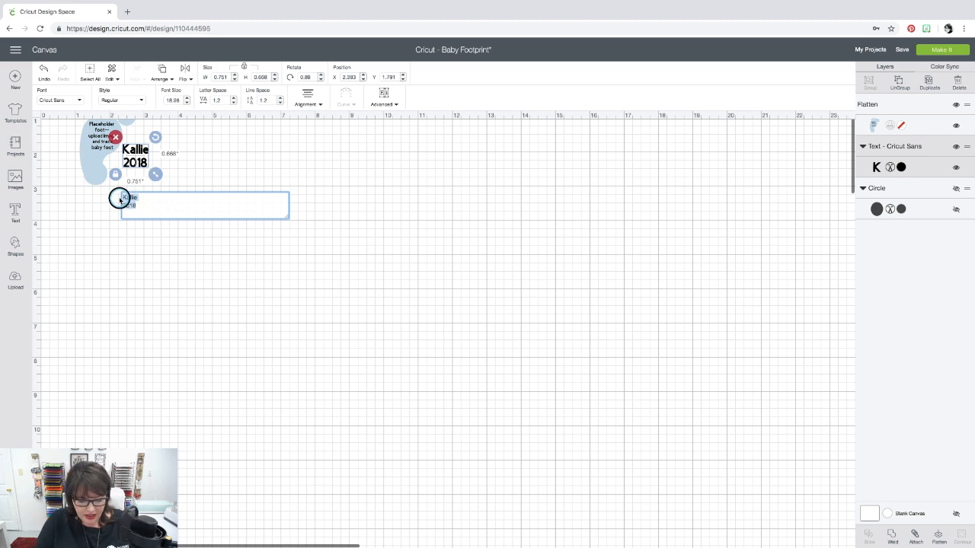
{"action": "key", "text": "BackSpace"}
{"action": "type", "text": "Addy"}
{"action": "key", "text": "Return"}
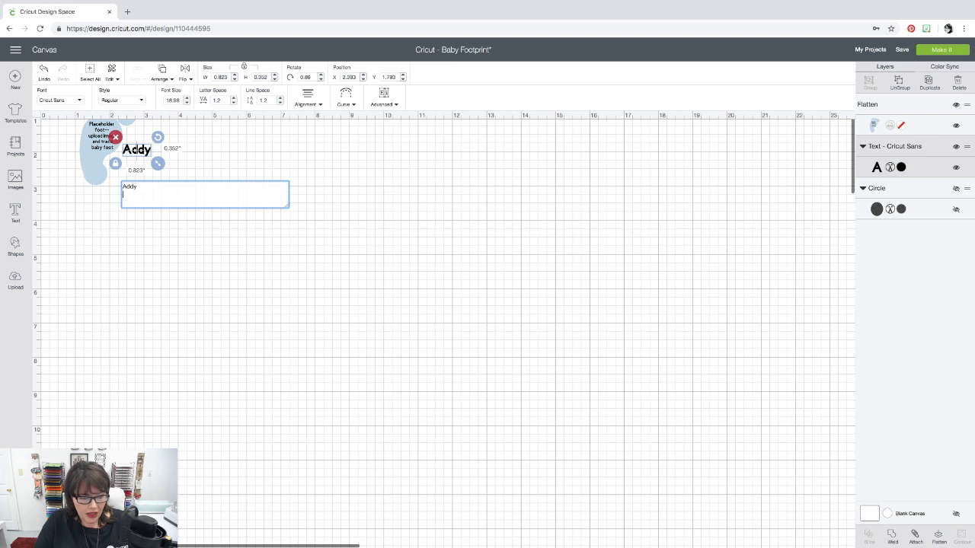
{"action": "type", "text": "2018"}
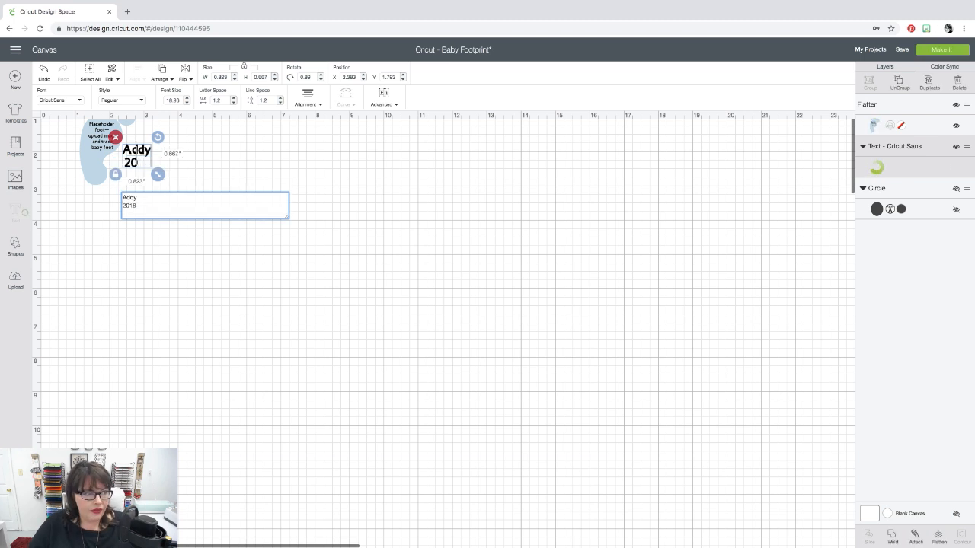
{"action": "left_click", "coordinate": [180, 259]}
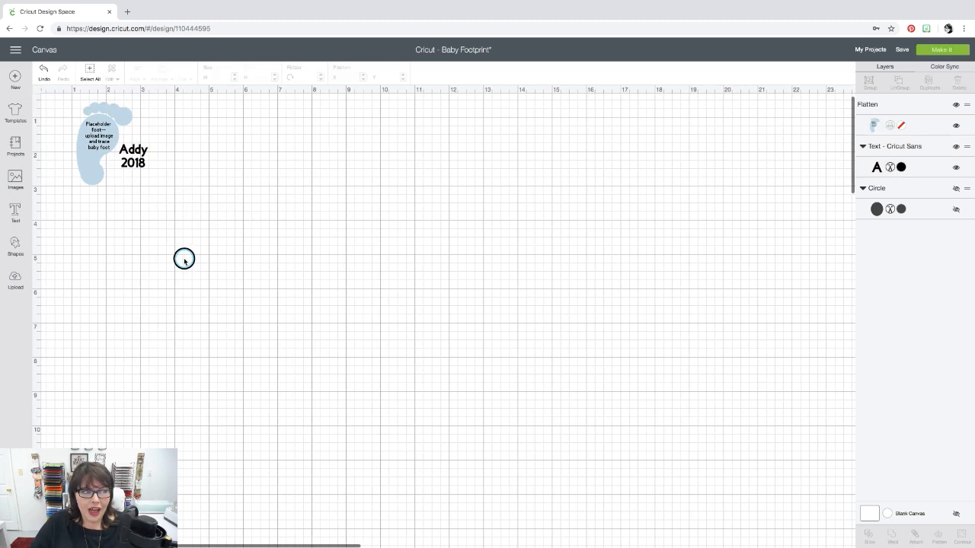
Step: Move the placeholder footprint well away from the name and year, and put it back beside them
{"action": "left_click", "coordinate": [91, 178]}
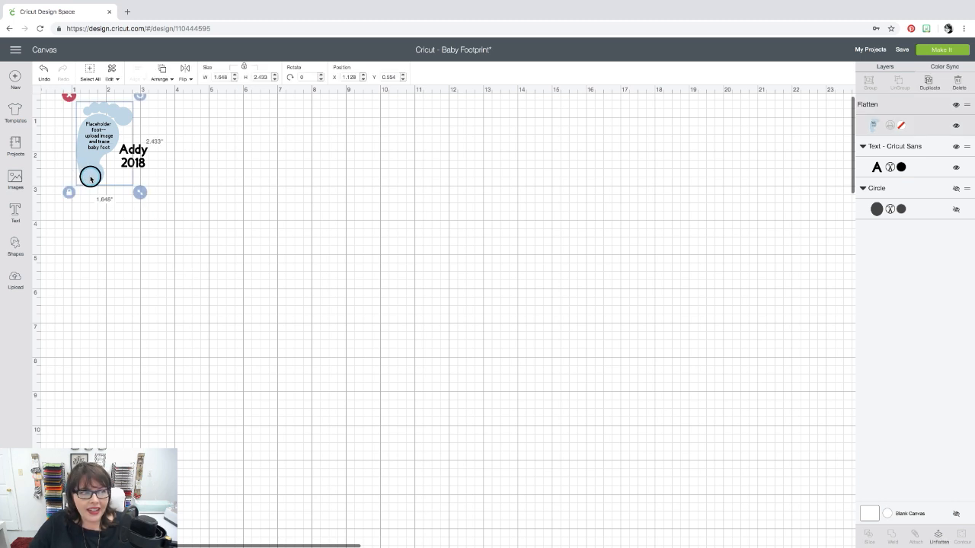
{"action": "left_click_drag", "start_coordinate": [95, 187], "coordinate": [385, 213]}
{"action": "left_click", "coordinate": [225, 290]}
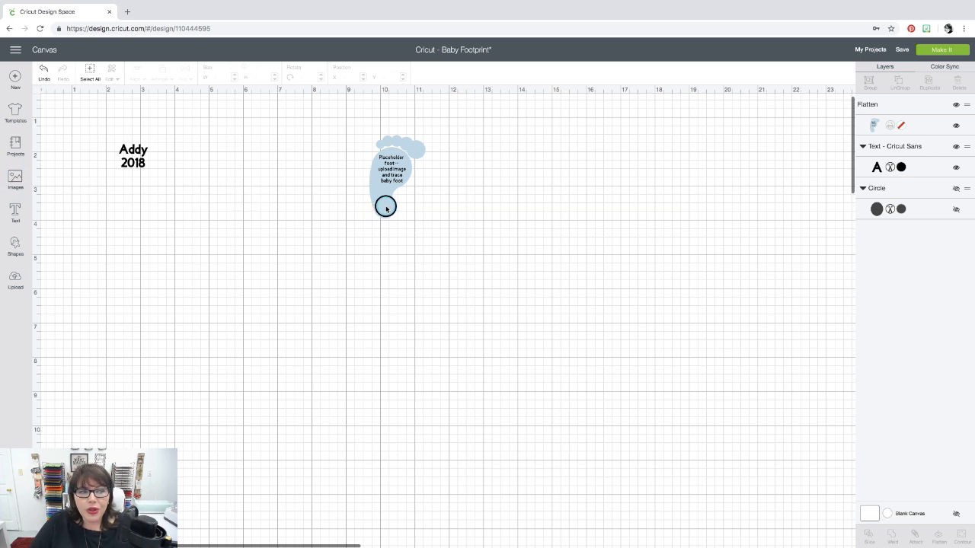
{"action": "left_click_drag", "start_coordinate": [385, 207], "coordinate": [97, 180]}
{"action": "left_click", "coordinate": [115, 213]}
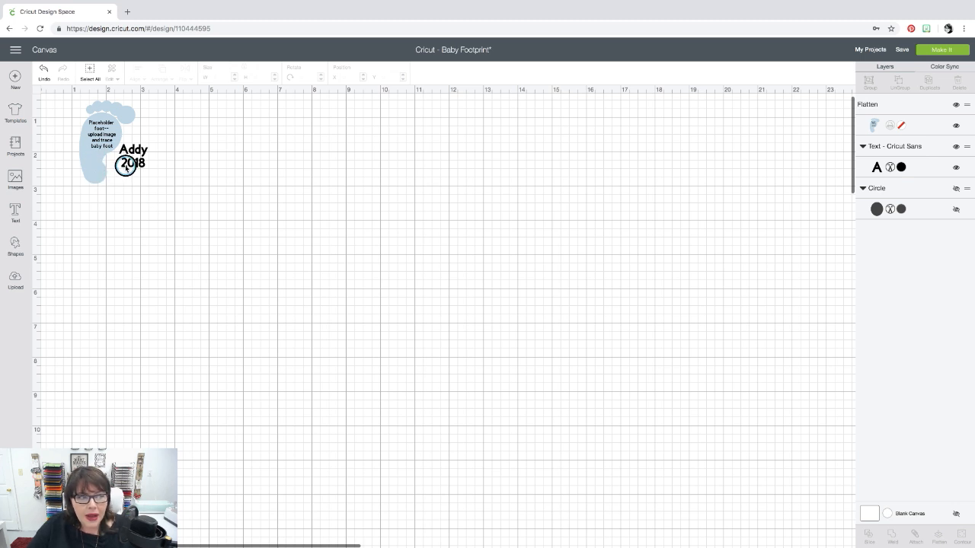
Step: Leave the customized canvas and go back to the Baby Footprint Ornament's project details in the Baby category
{"action": "left_click", "coordinate": [10, 28]}
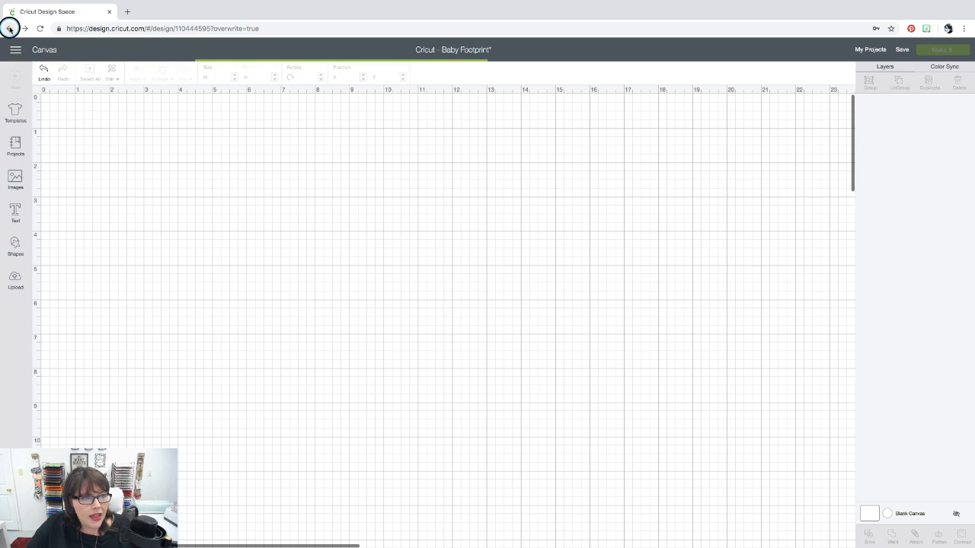
{"action": "left_click", "coordinate": [9, 28]}
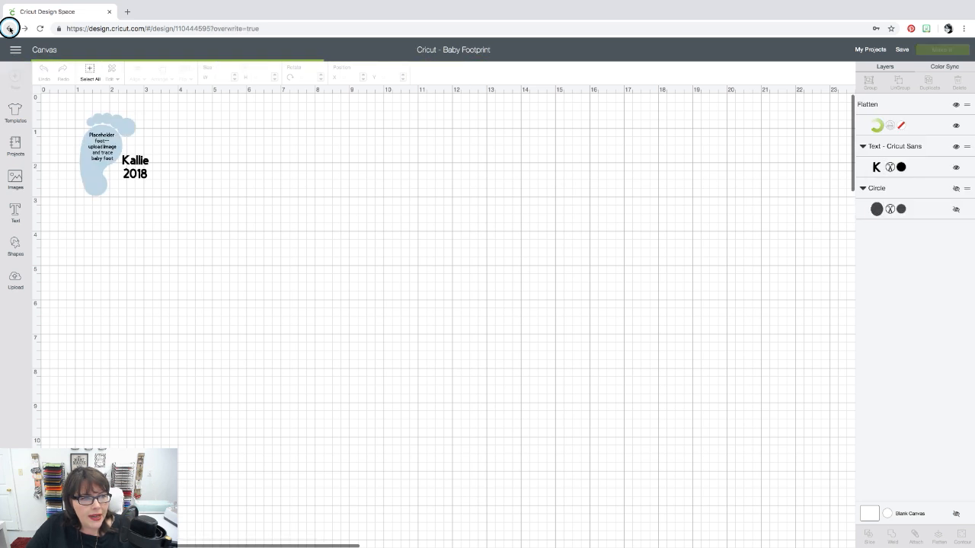
{"action": "left_click", "coordinate": [9, 28]}
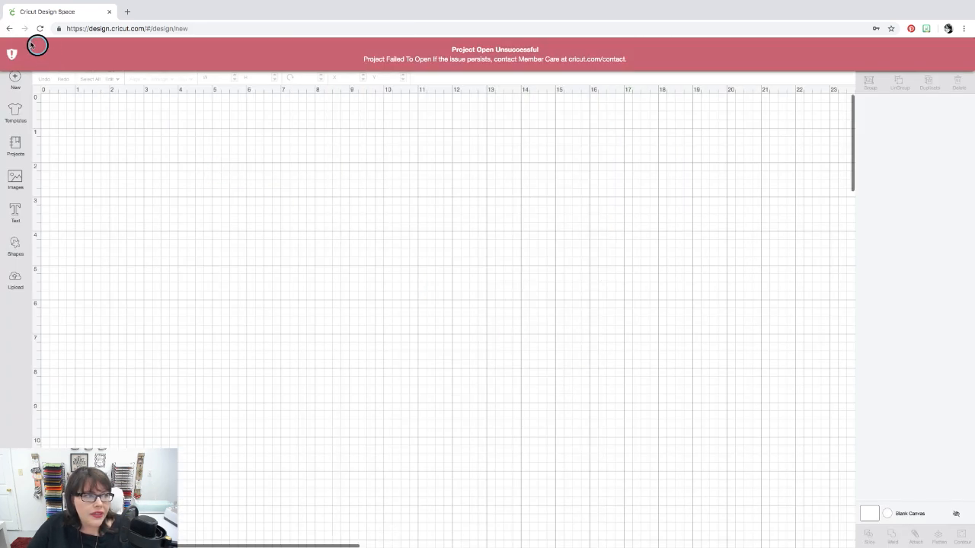
{"action": "left_click", "coordinate": [10, 28]}
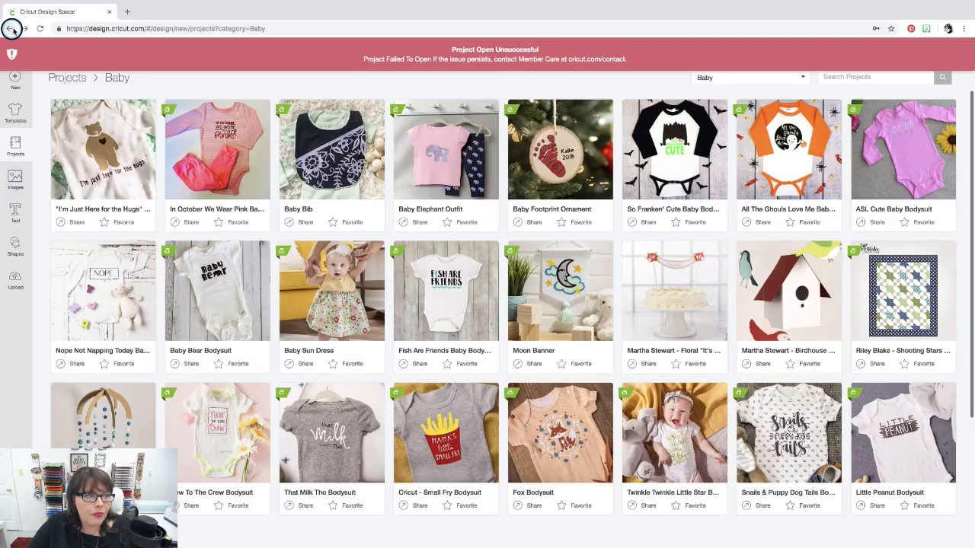
{"action": "left_click", "coordinate": [23, 28]}
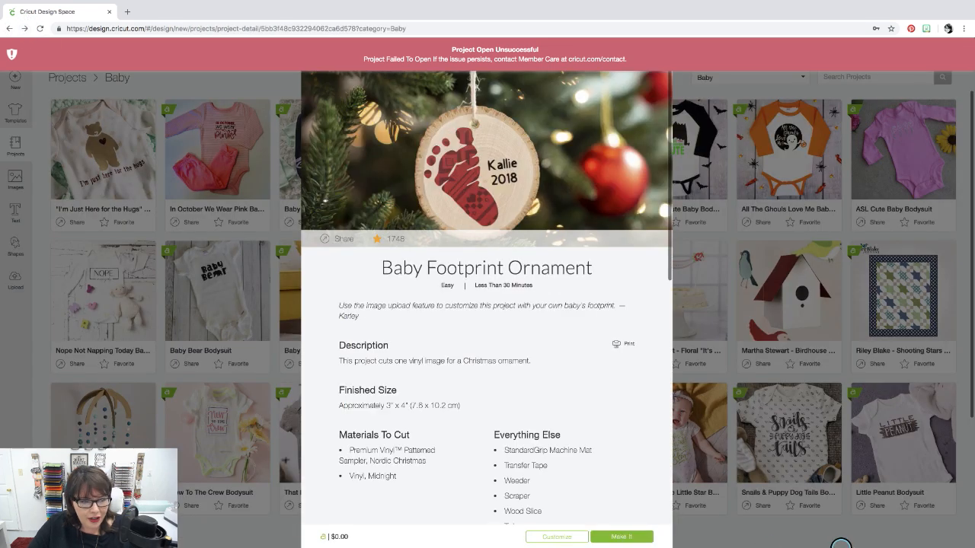
Step: Review the ornament's finished size, materials, cut and assembly instructions, and the images and fonts it uses
{"action": "scroll", "coordinate": [561, 415], "scroll_direction": "down", "scroll_amount": 5}
{"action": "scroll", "coordinate": [560, 420], "scroll_direction": "down", "scroll_amount": 7}
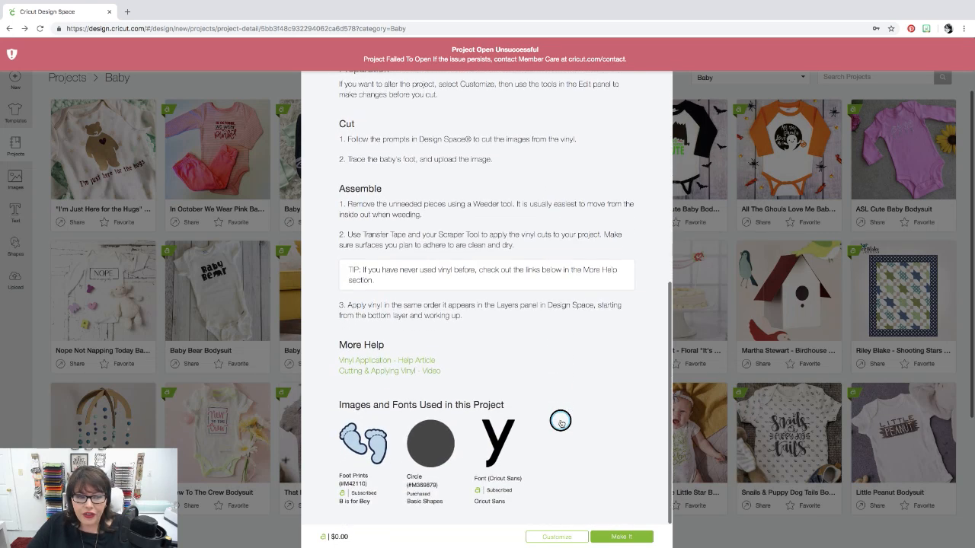
{"action": "scroll", "coordinate": [560, 422], "scroll_direction": "up", "scroll_amount": 12}
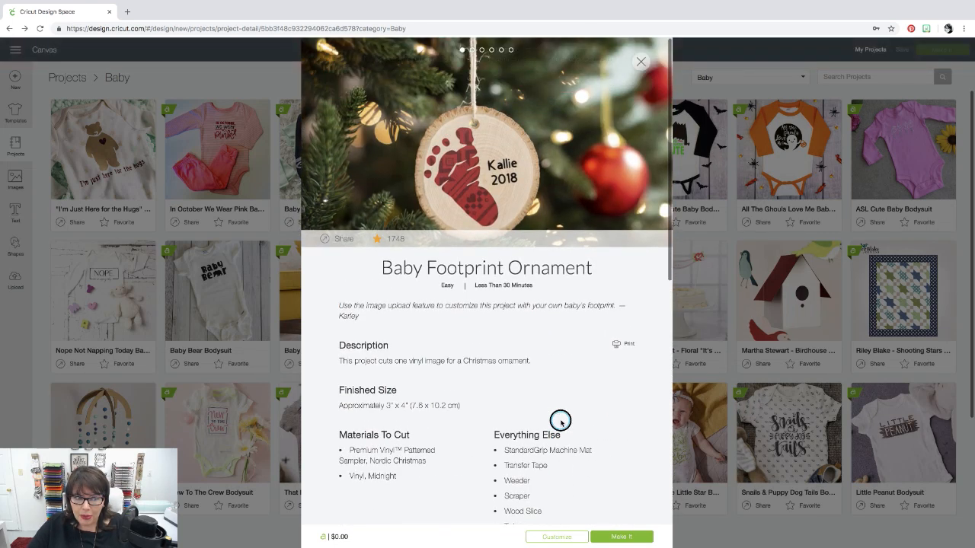
{"action": "scroll", "coordinate": [560, 421], "scroll_direction": "down", "scroll_amount": 12}
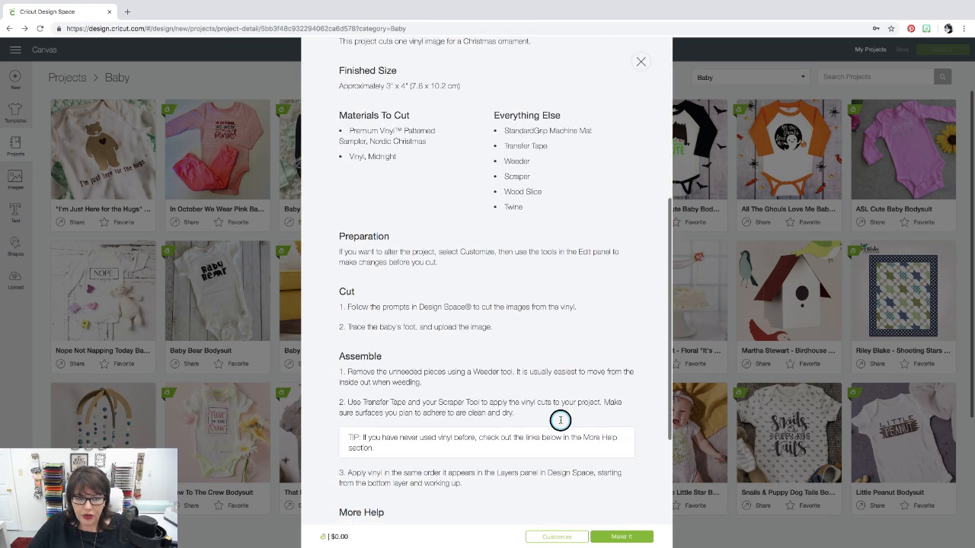
{"action": "scroll", "coordinate": [560, 420], "scroll_direction": "up", "scroll_amount": 12}
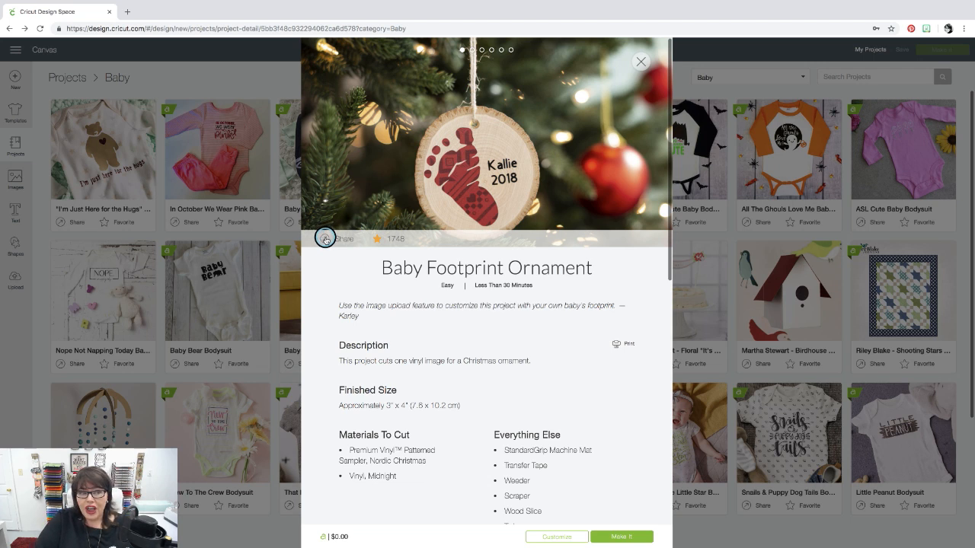
Step: Try the Share option for the Baby Footprint Ornament and select the project page's web address
{"action": "left_click", "coordinate": [325, 240]}
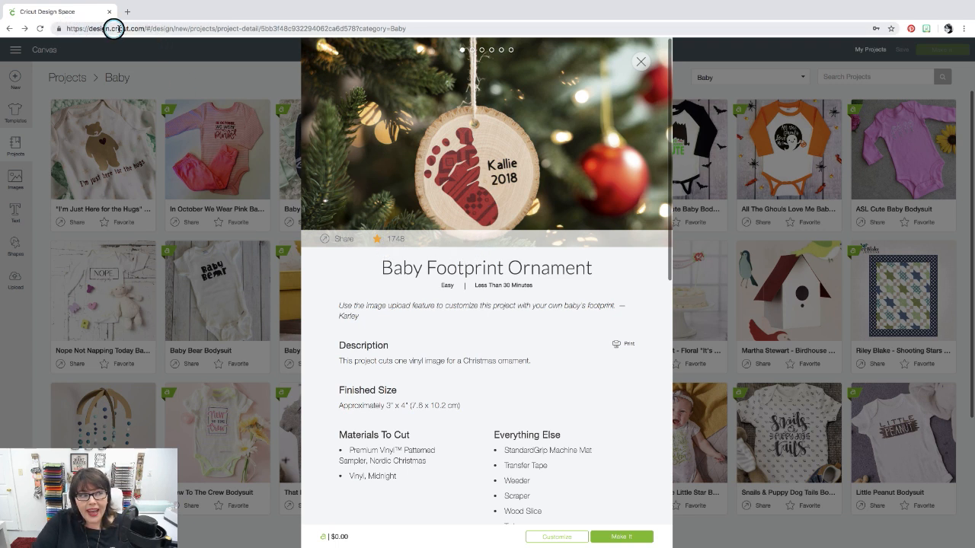
{"action": "left_click", "coordinate": [166, 29]}
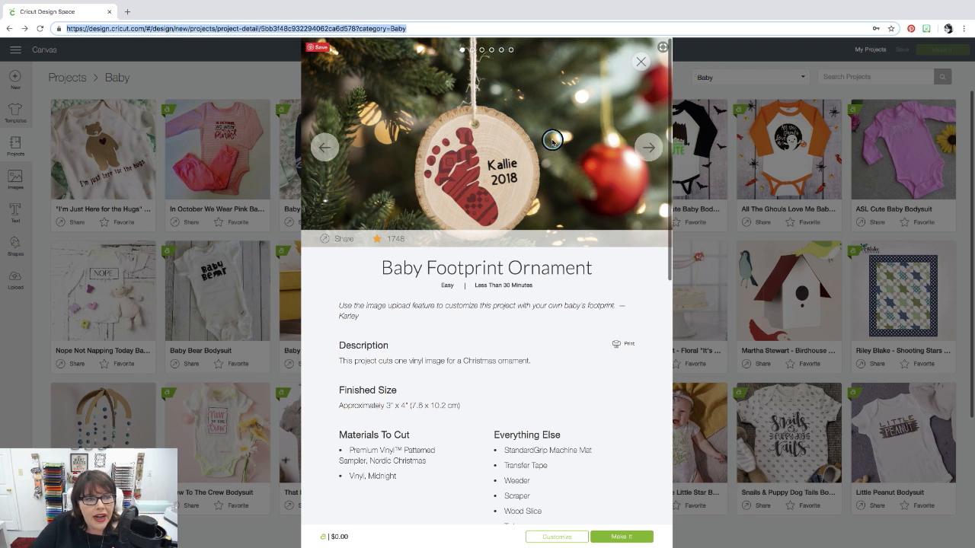
Step: View all the Baby Footprint Ornament's preview pictures through to the placeholder foot design, and close the project details
{"action": "left_click", "coordinate": [648, 149]}
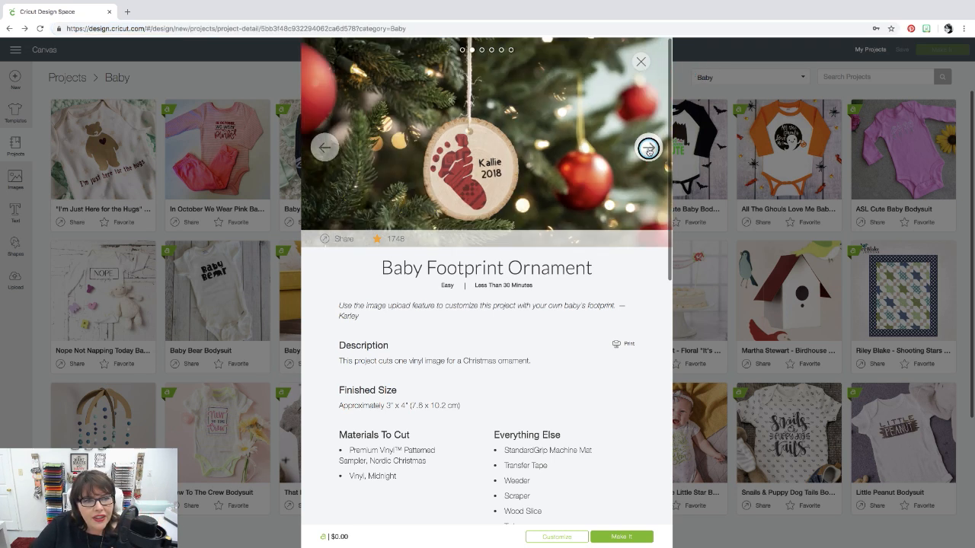
{"action": "left_click", "coordinate": [648, 149]}
{"action": "left_click", "coordinate": [648, 149]}
{"action": "left_click", "coordinate": [648, 150]}
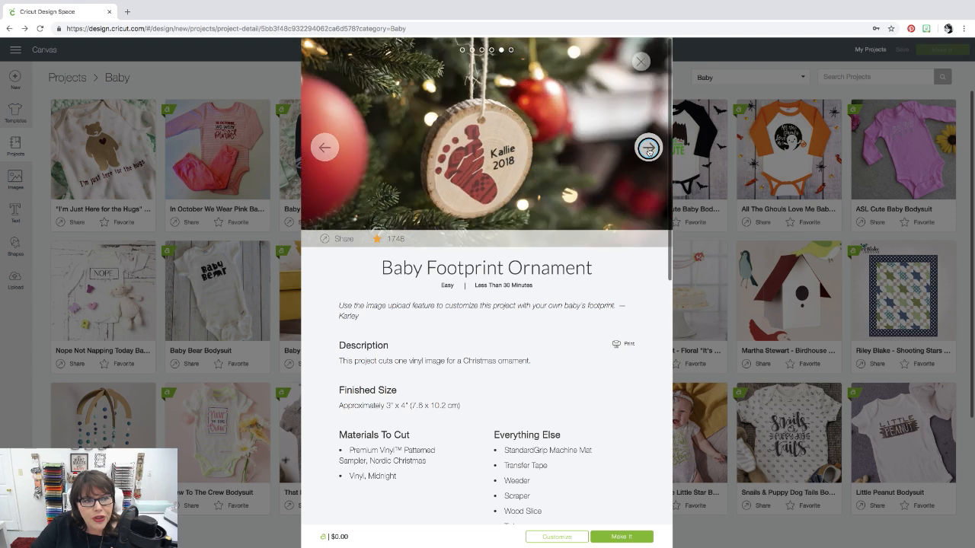
{"action": "left_click", "coordinate": [648, 150]}
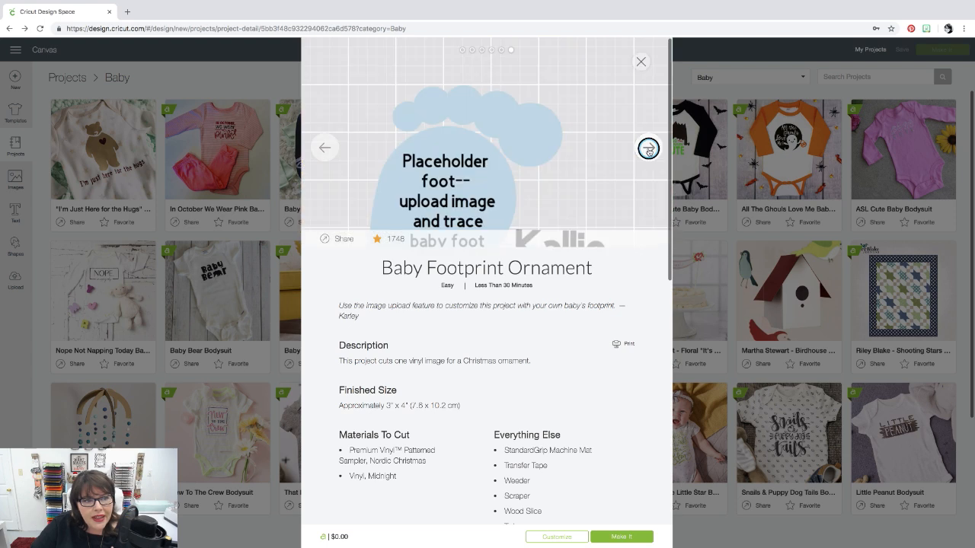
{"action": "left_click", "coordinate": [642, 61]}
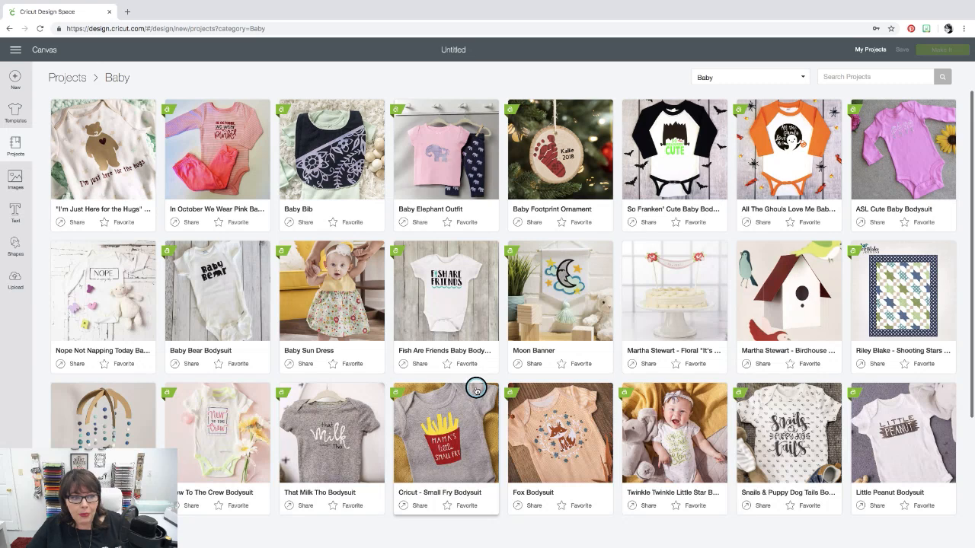
{"action": "scroll", "coordinate": [475, 389], "scroll_direction": "down", "scroll_amount": 3}
{"action": "scroll", "coordinate": [473, 387], "scroll_direction": "up", "scroll_amount": 3}
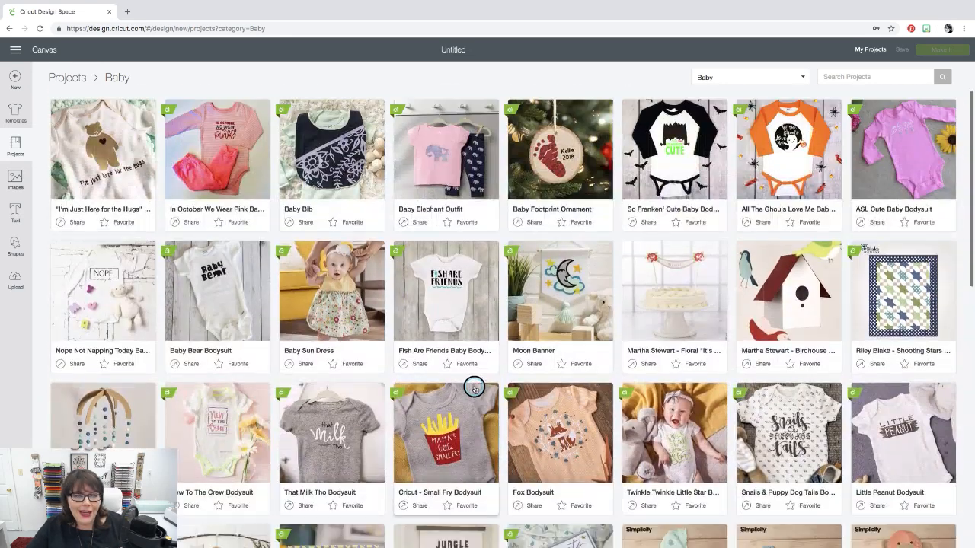
Step: Go back through the Baby and My Ready-to-Make Projects pages to the Design Space home page
{"action": "left_click", "coordinate": [10, 29]}
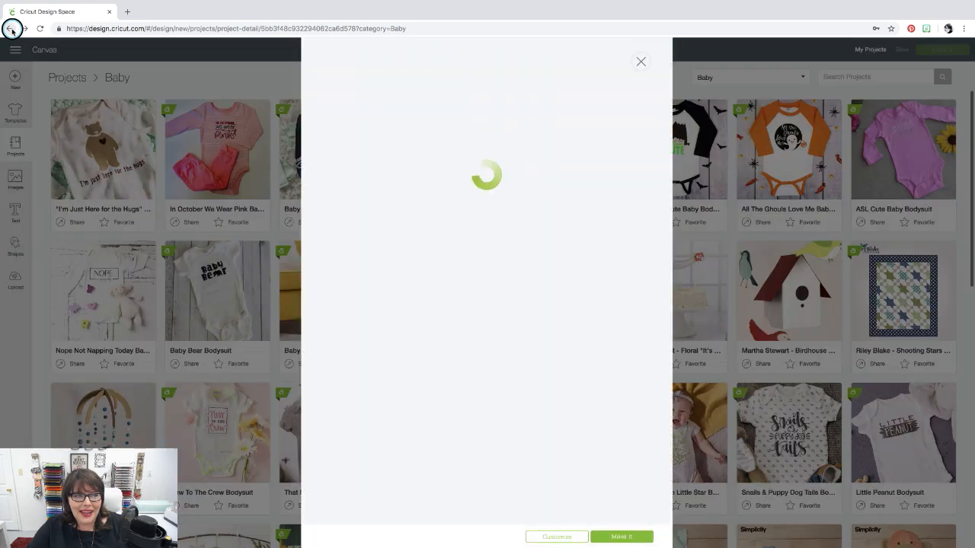
{"action": "left_click", "coordinate": [11, 29]}
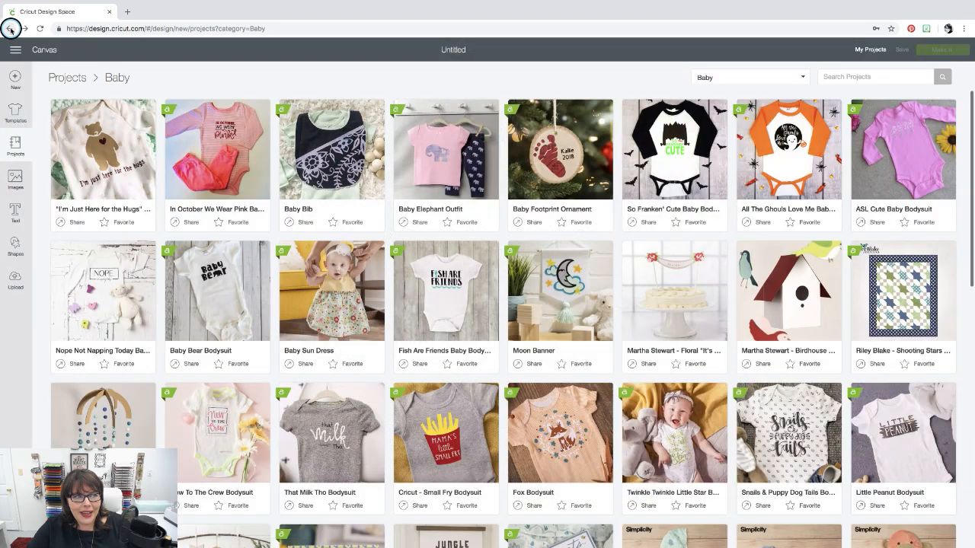
{"action": "left_click", "coordinate": [10, 29]}
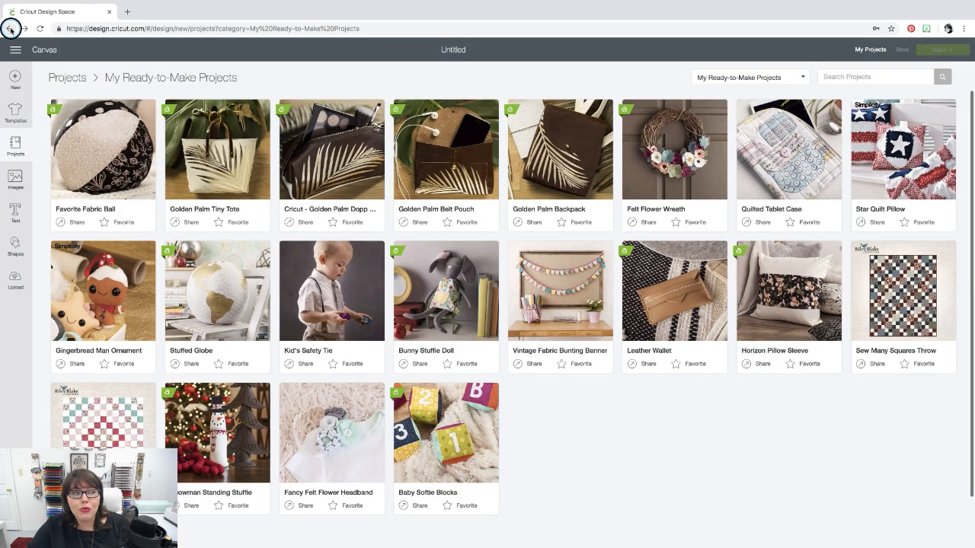
{"action": "left_click", "coordinate": [10, 29]}
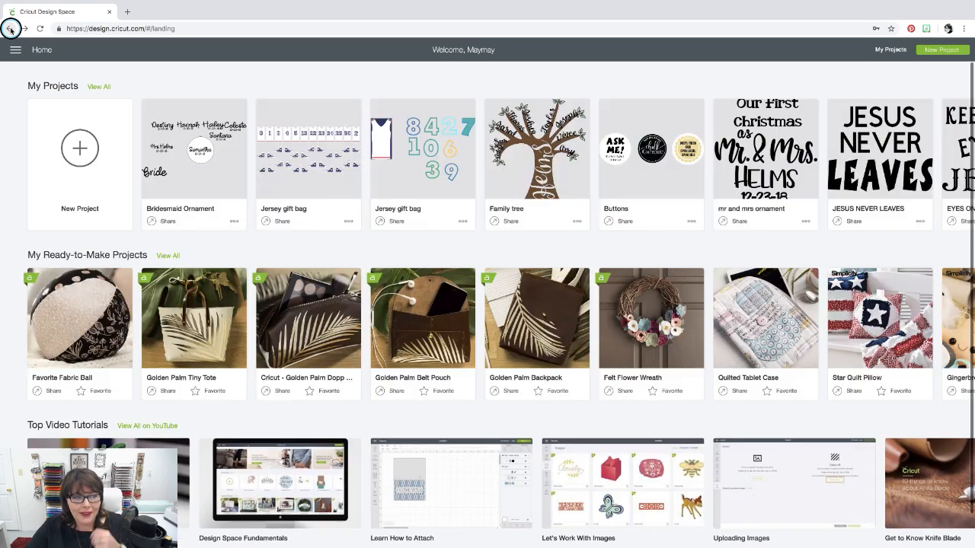
Step: Open the full collection of Top Video Tutorials on YouTube from the home page
{"action": "scroll", "coordinate": [496, 374], "scroll_direction": "down", "scroll_amount": 5}
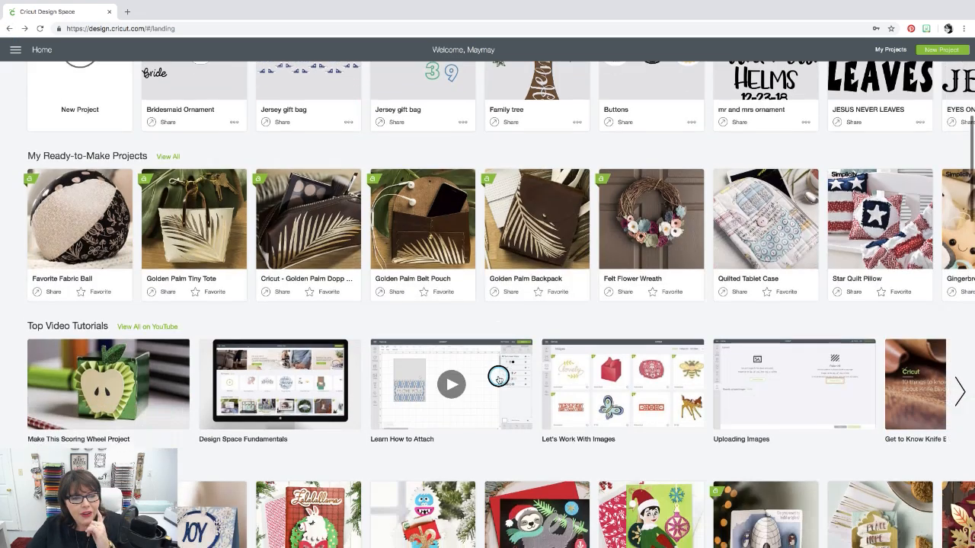
{"action": "scroll", "coordinate": [498, 377], "scroll_direction": "down", "scroll_amount": 1}
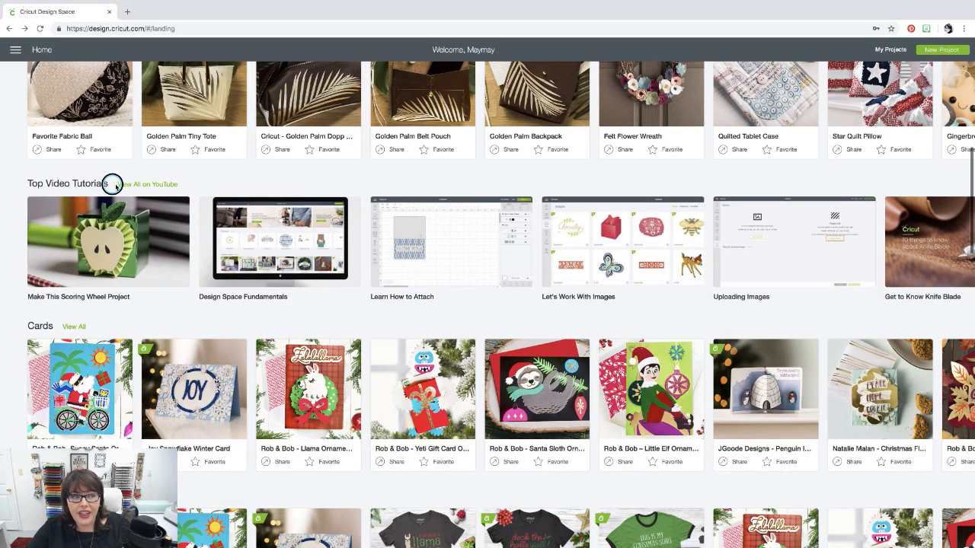
{"action": "left_click", "coordinate": [155, 186]}
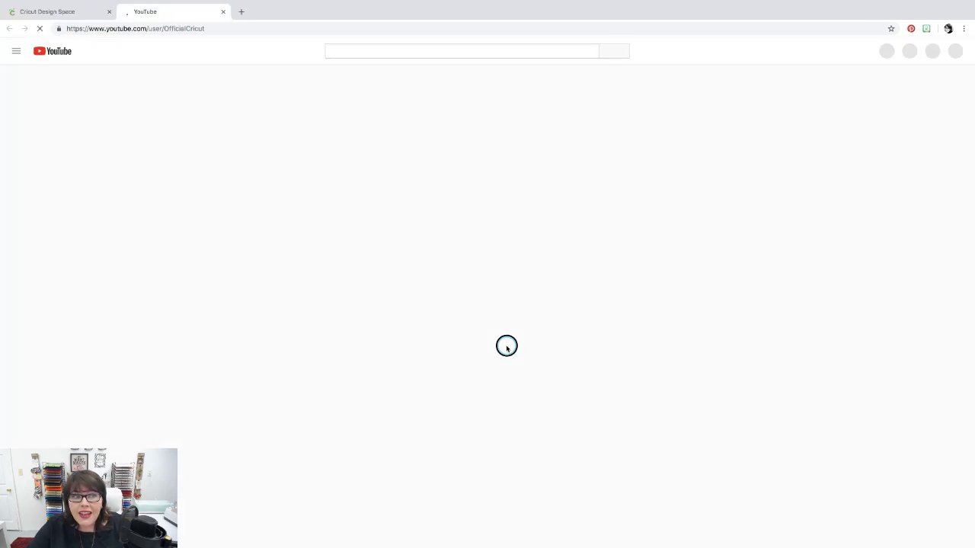
Step: Browse the Official Cricut channel's courses and playlists for beginners, the Maker and vinyl, and close YouTube to return to Design Space
{"action": "scroll", "coordinate": [673, 357], "scroll_direction": "down", "scroll_amount": 3}
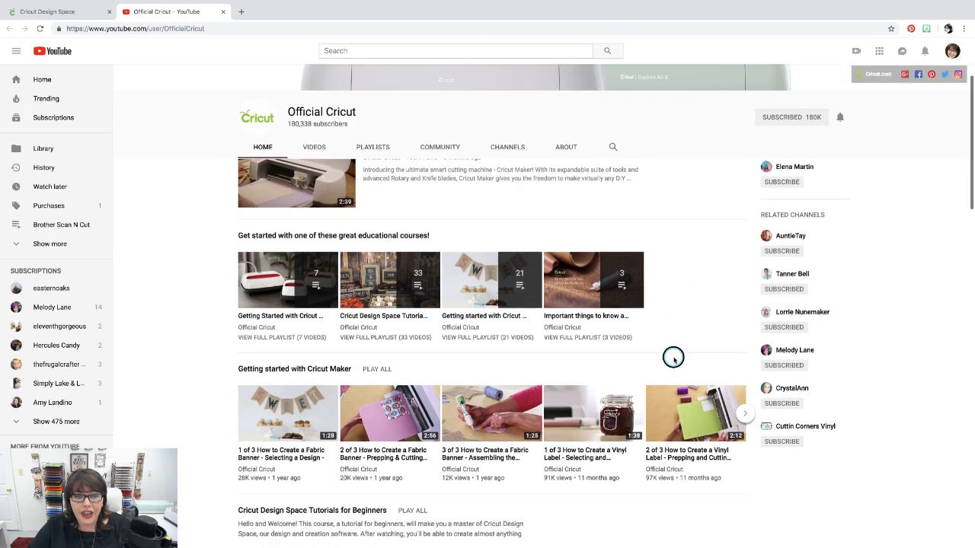
{"action": "scroll", "coordinate": [626, 365], "scroll_direction": "down", "scroll_amount": 2}
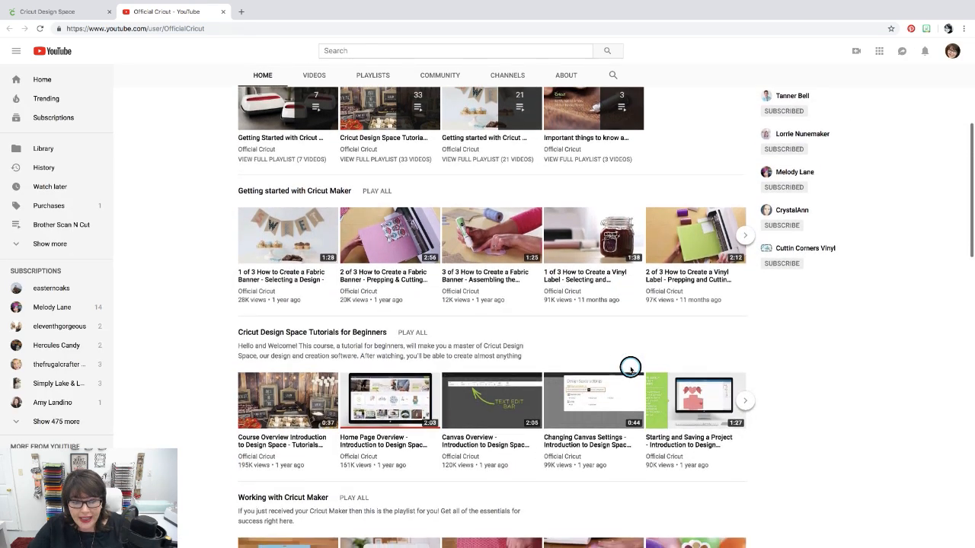
{"action": "scroll", "coordinate": [631, 367], "scroll_direction": "down", "scroll_amount": 2}
{"action": "scroll", "coordinate": [630, 366], "scroll_direction": "up", "scroll_amount": 1}
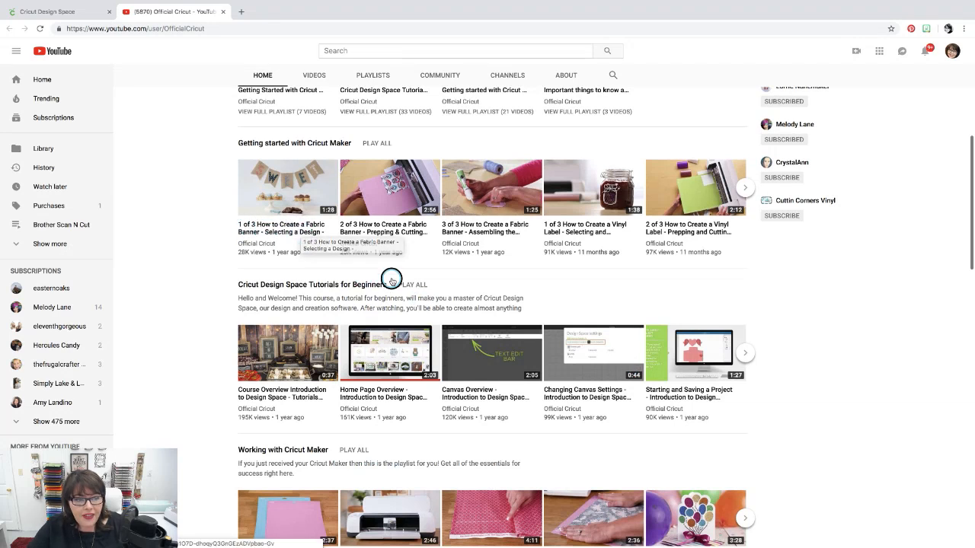
{"action": "scroll", "coordinate": [390, 280], "scroll_direction": "down", "scroll_amount": 2}
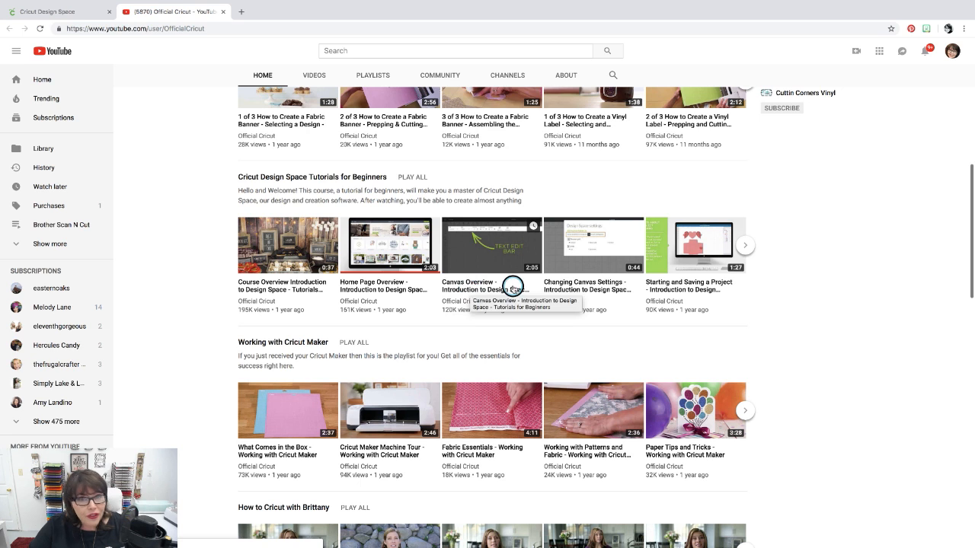
{"action": "scroll", "coordinate": [570, 303], "scroll_direction": "down", "scroll_amount": 3}
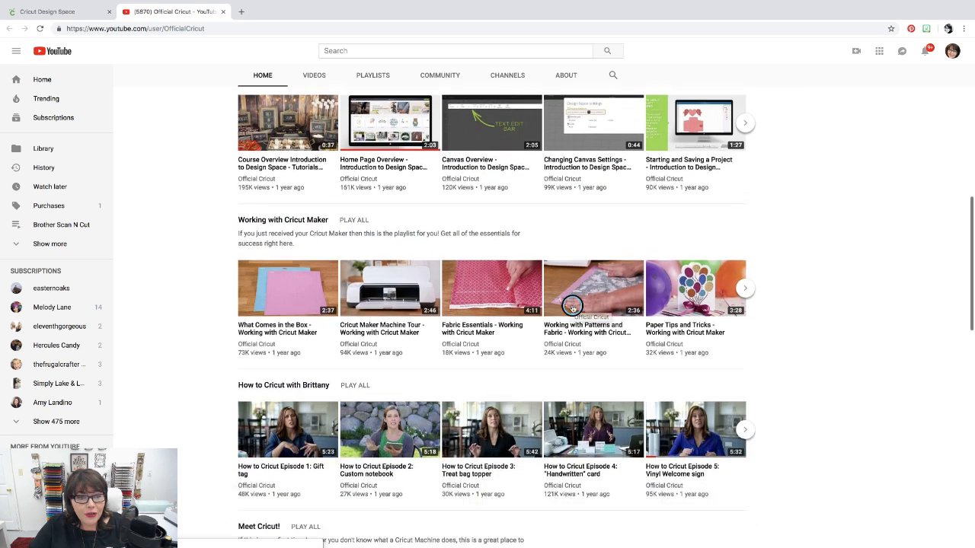
{"action": "scroll", "coordinate": [572, 305], "scroll_direction": "down", "scroll_amount": 2}
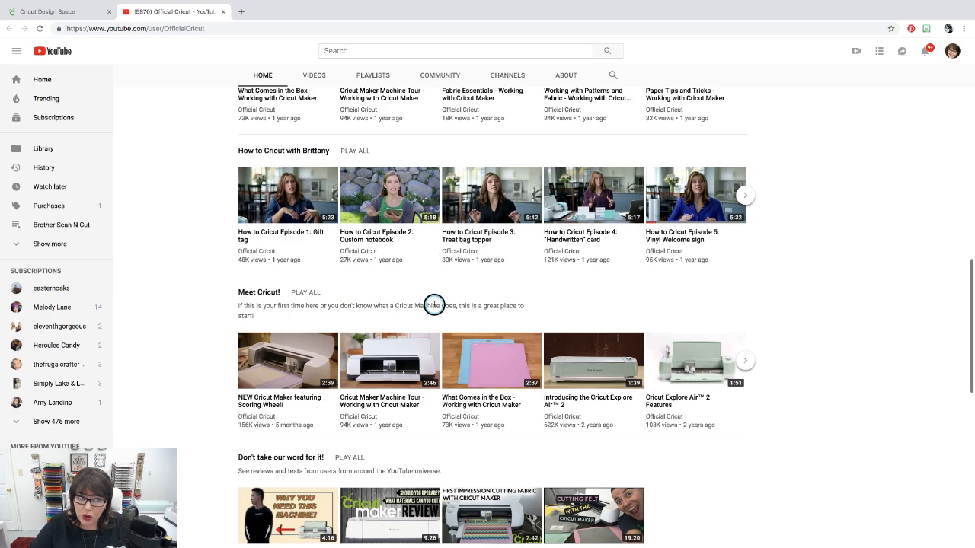
{"action": "scroll", "coordinate": [433, 305], "scroll_direction": "down", "scroll_amount": 2}
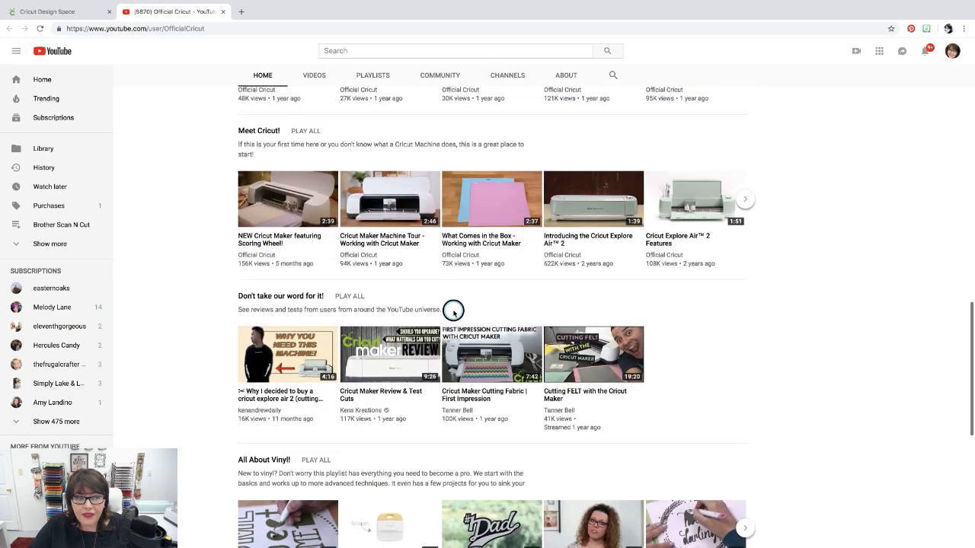
{"action": "scroll", "coordinate": [452, 308], "scroll_direction": "down", "scroll_amount": 3}
{"action": "scroll", "coordinate": [454, 312], "scroll_direction": "up", "scroll_amount": 1}
{"action": "scroll", "coordinate": [453, 312], "scroll_direction": "up", "scroll_amount": 20}
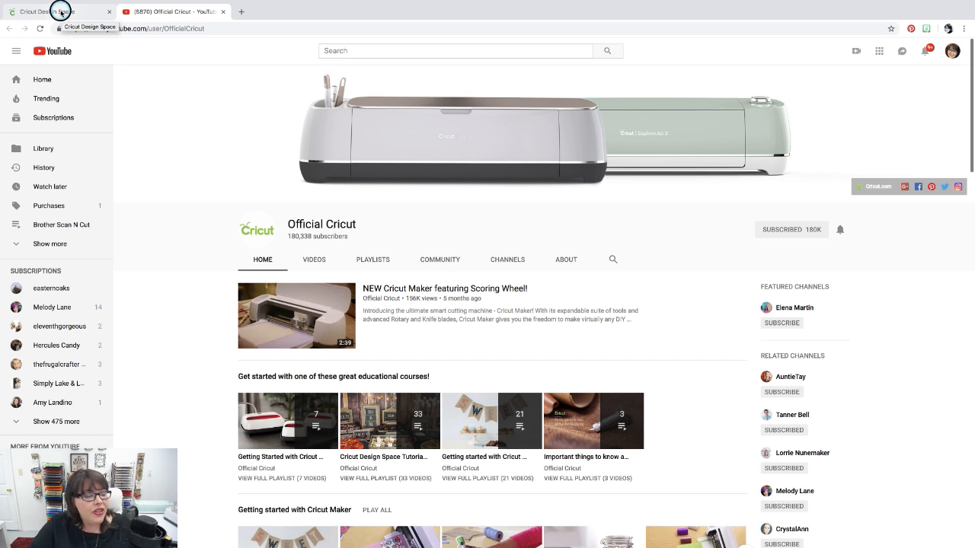
{"action": "left_click", "coordinate": [223, 10]}
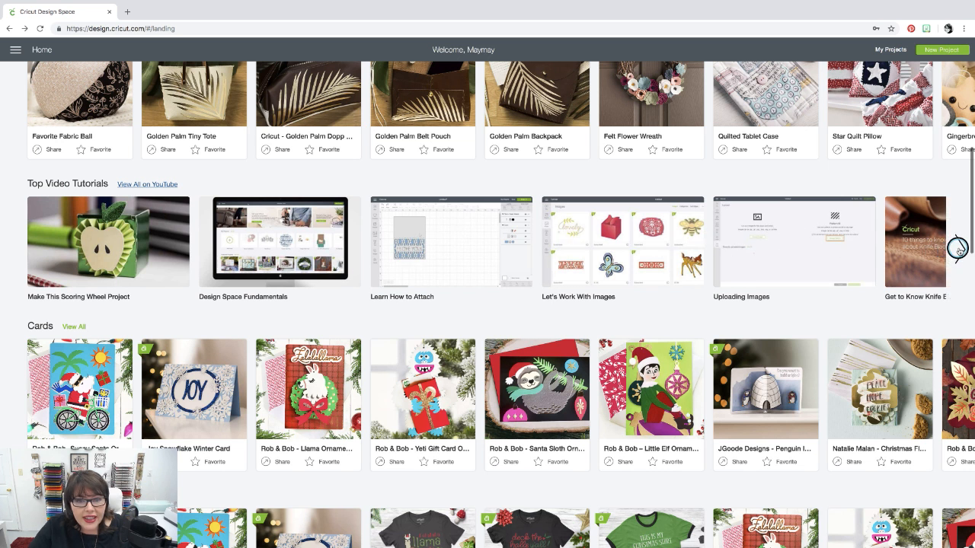
Step: Show more of the Top Video Tutorials, preview the Make This Knife Blade Project video, and close it
{"action": "left_click", "coordinate": [959, 249]}
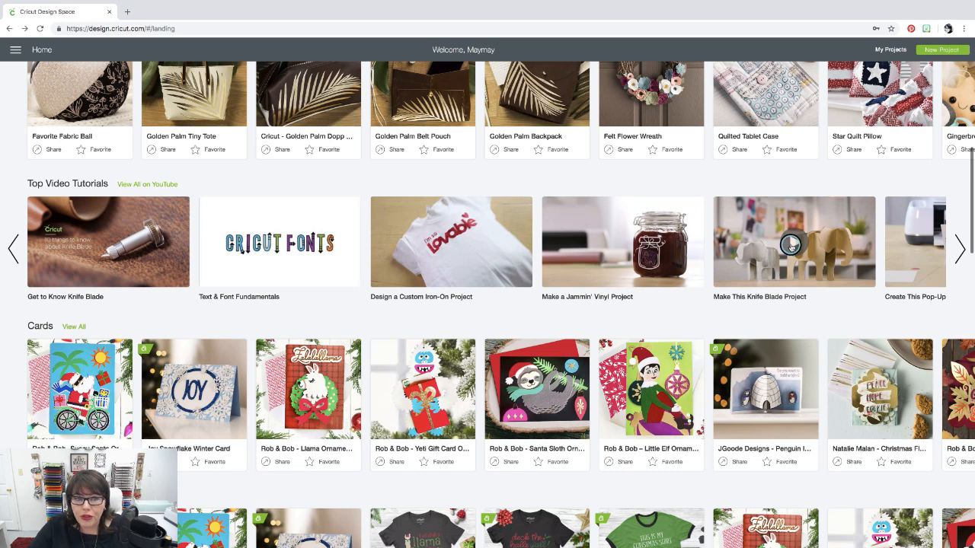
{"action": "left_click", "coordinate": [792, 244]}
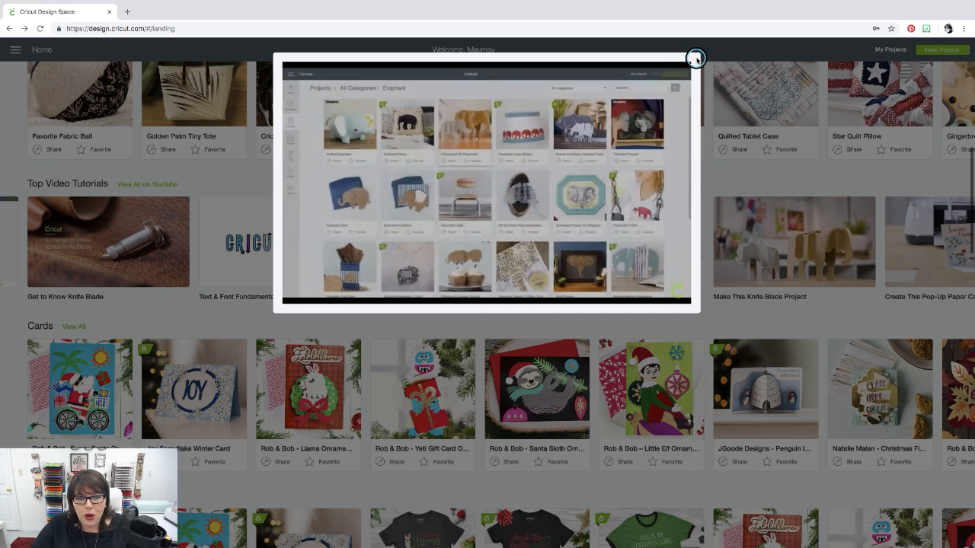
{"action": "left_click", "coordinate": [252, 76]}
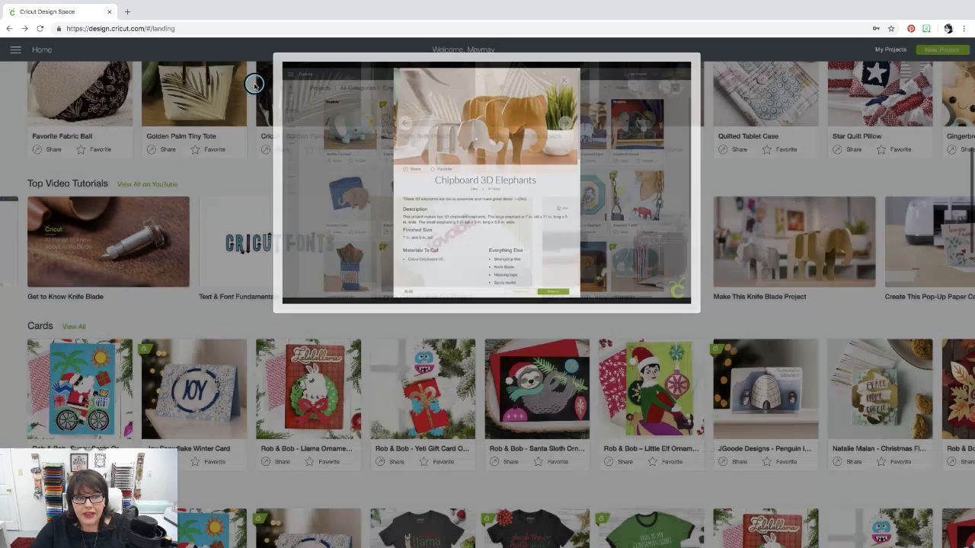
Step: Look through the home page's project categories from Cards down to Cricut Community, and return to the page's beginning
{"action": "scroll", "coordinate": [472, 317], "scroll_direction": "down", "scroll_amount": 3}
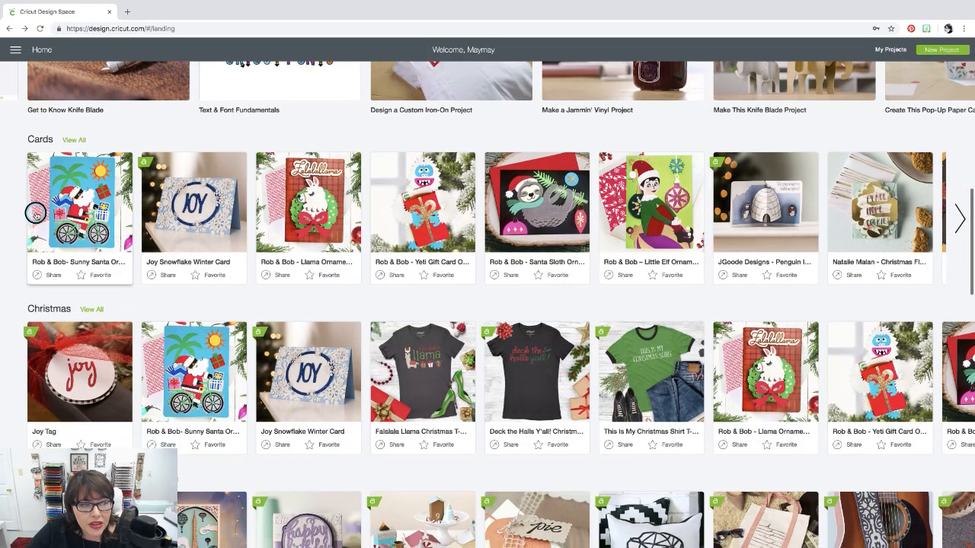
{"action": "scroll", "coordinate": [34, 211], "scroll_direction": "down", "scroll_amount": 2}
{"action": "scroll", "coordinate": [42, 215], "scroll_direction": "down", "scroll_amount": 3}
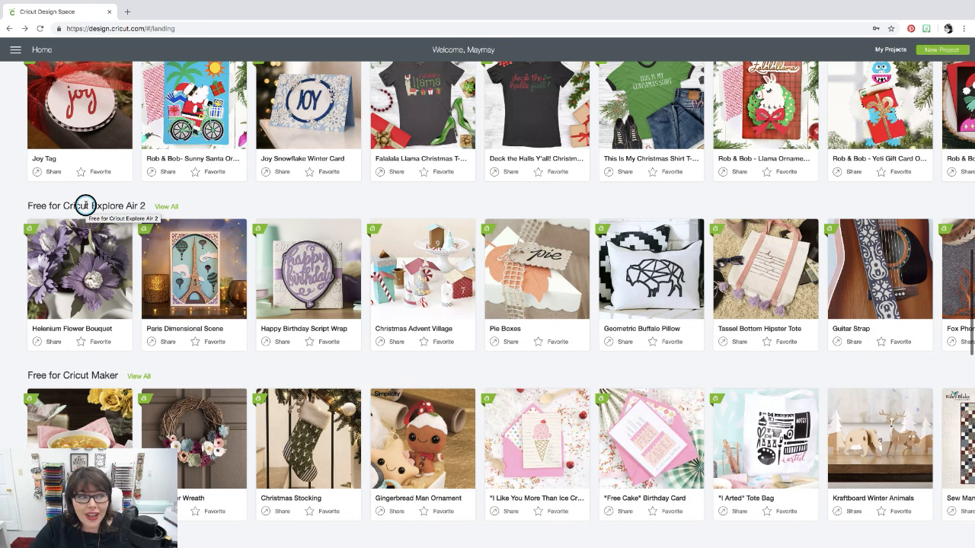
{"action": "scroll", "coordinate": [85, 205], "scroll_direction": "down", "scroll_amount": 4}
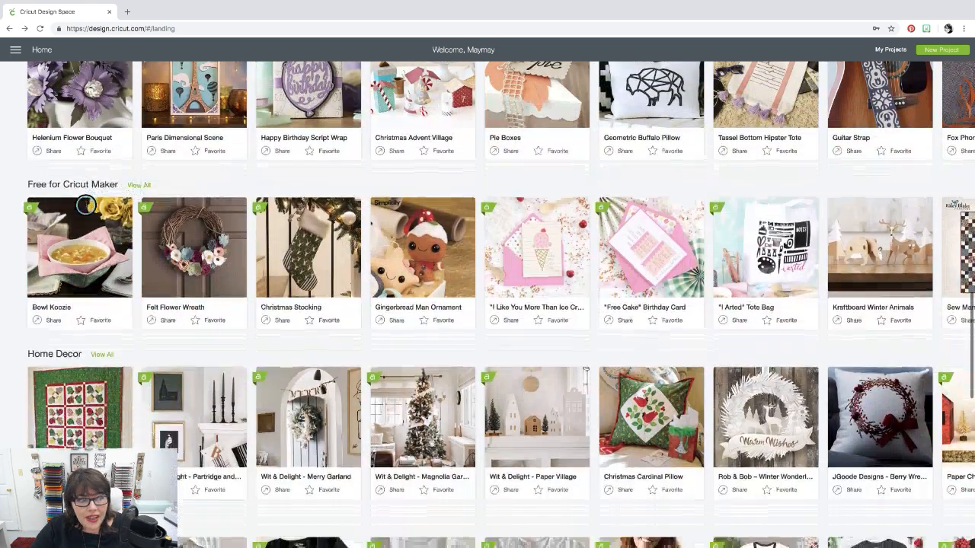
{"action": "scroll", "coordinate": [85, 208], "scroll_direction": "down", "scroll_amount": 1}
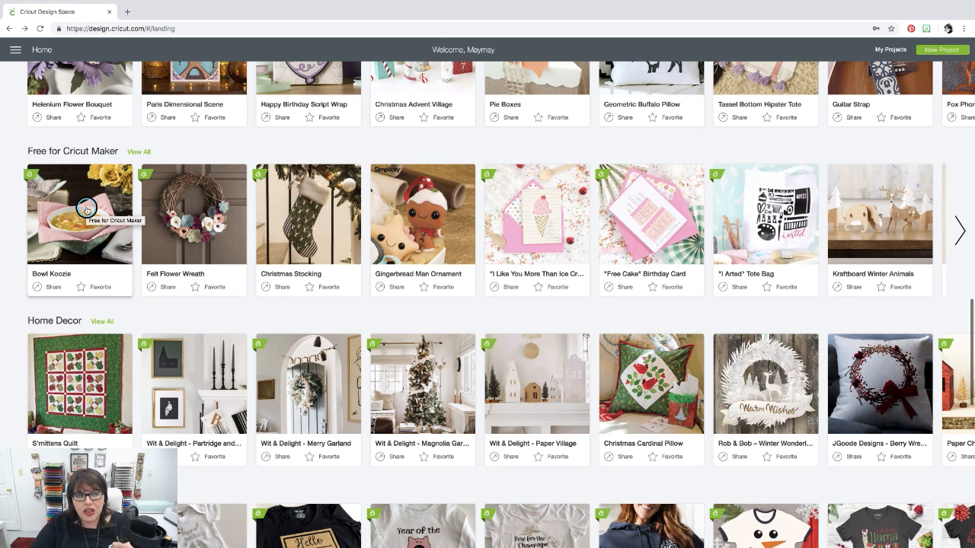
{"action": "scroll", "coordinate": [95, 229], "scroll_direction": "down", "scroll_amount": 5}
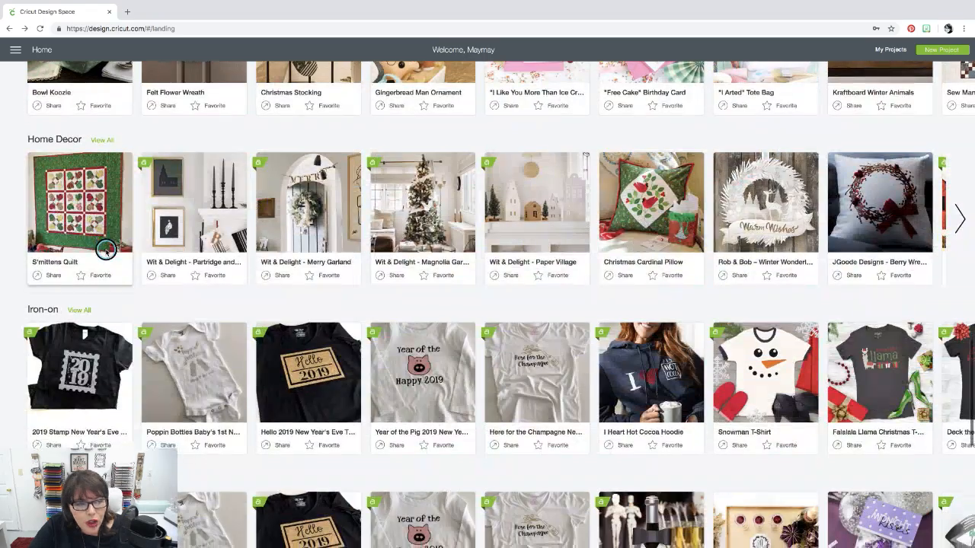
{"action": "scroll", "coordinate": [127, 285], "scroll_direction": "down", "scroll_amount": 4}
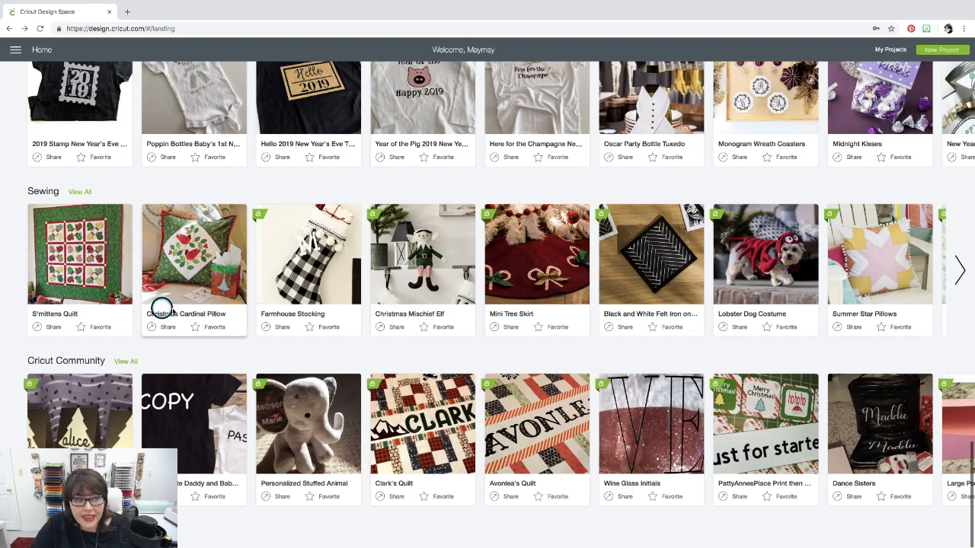
{"action": "scroll", "coordinate": [208, 304], "scroll_direction": "up", "scroll_amount": 20}
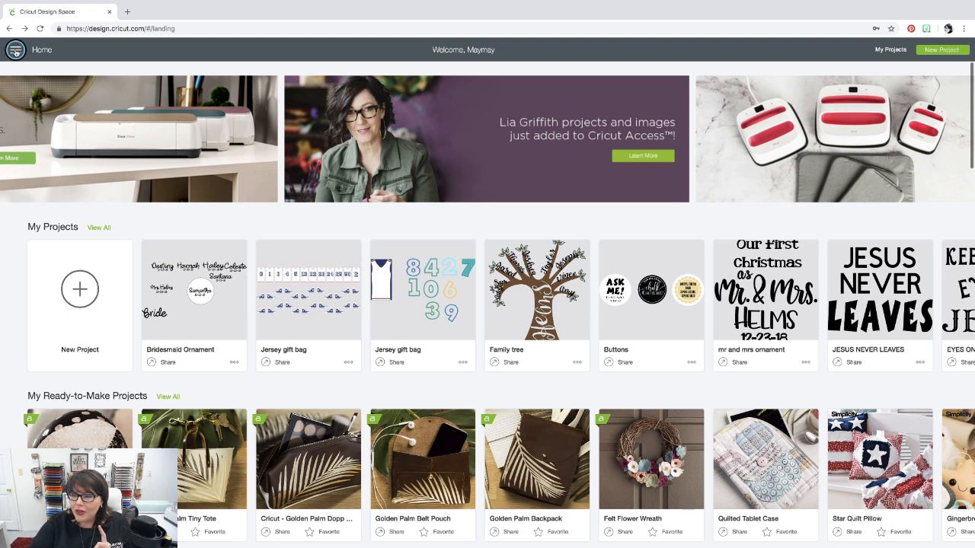
Step: Review the main menu's options and country choices, view the Legal page, and return to the Design Space home page
{"action": "left_click", "coordinate": [16, 51]}
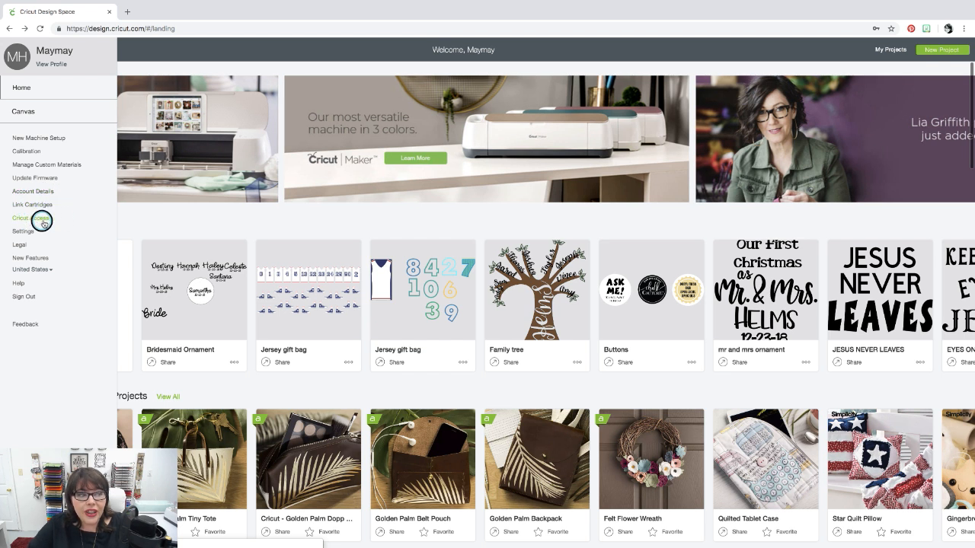
{"action": "left_click", "coordinate": [44, 271]}
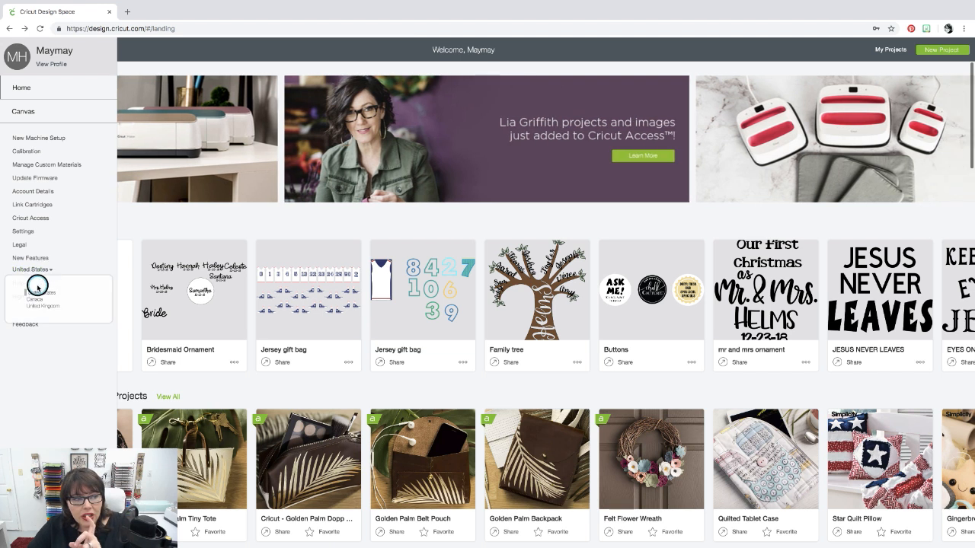
{"action": "left_click", "coordinate": [71, 248]}
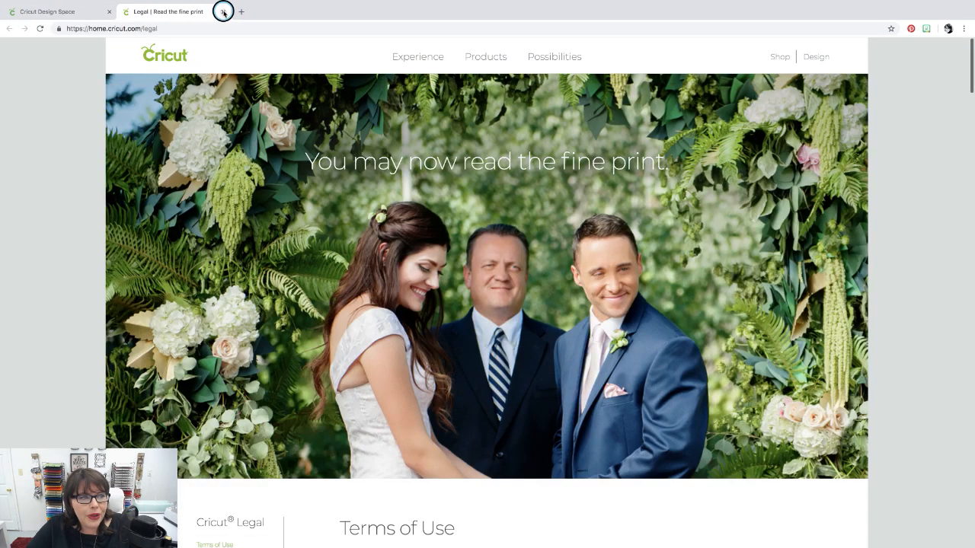
{"action": "left_click", "coordinate": [222, 11]}
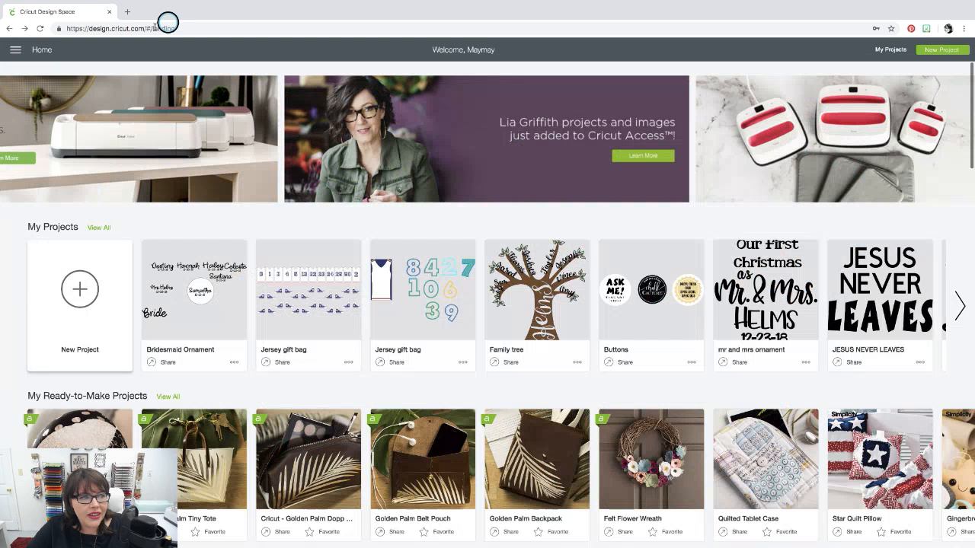
{"action": "left_click", "coordinate": [15, 50]}
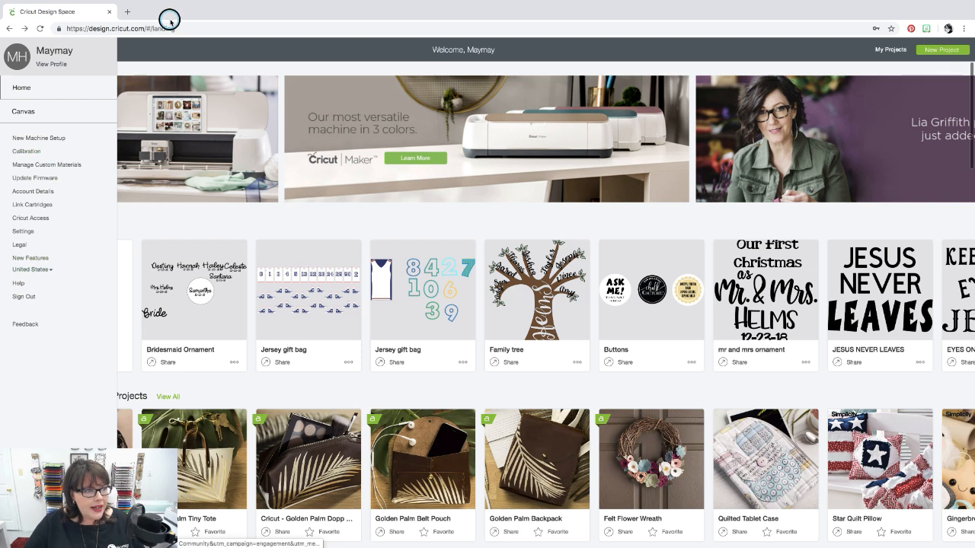
{"action": "left_click", "coordinate": [174, 54]}
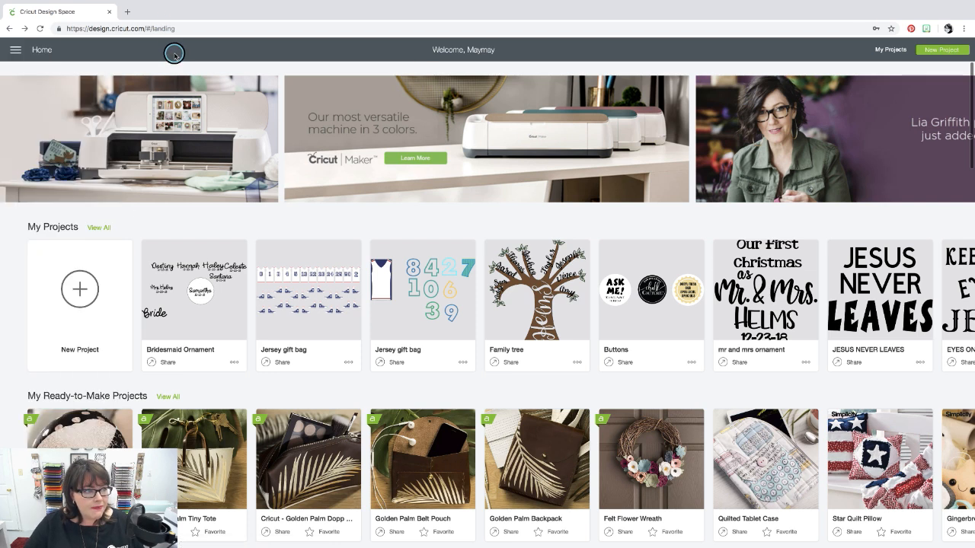
Step: Sign out of Design Space and sign back in with the remembered Cricut ID
{"action": "scroll", "coordinate": [233, 236], "scroll_direction": "down", "scroll_amount": 3}
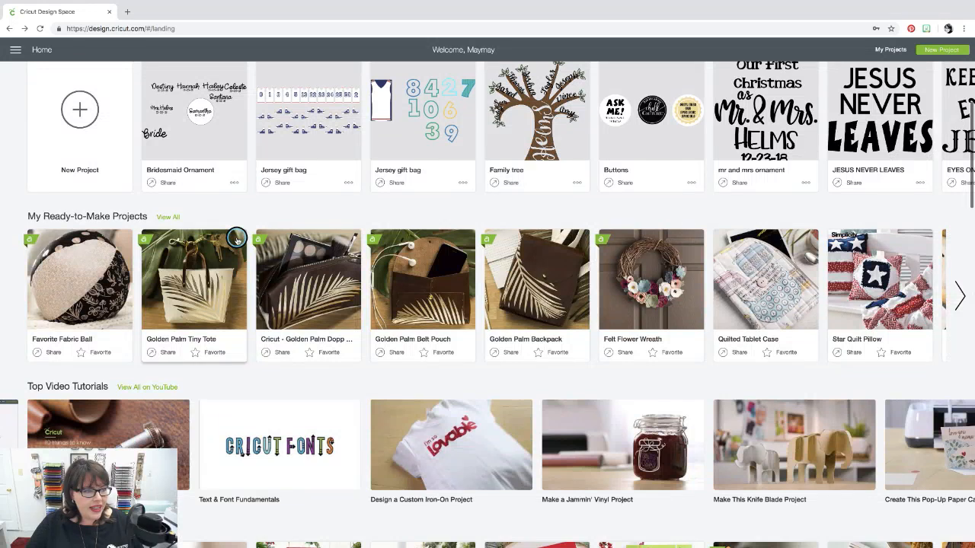
{"action": "scroll", "coordinate": [236, 239], "scroll_direction": "down", "scroll_amount": 1}
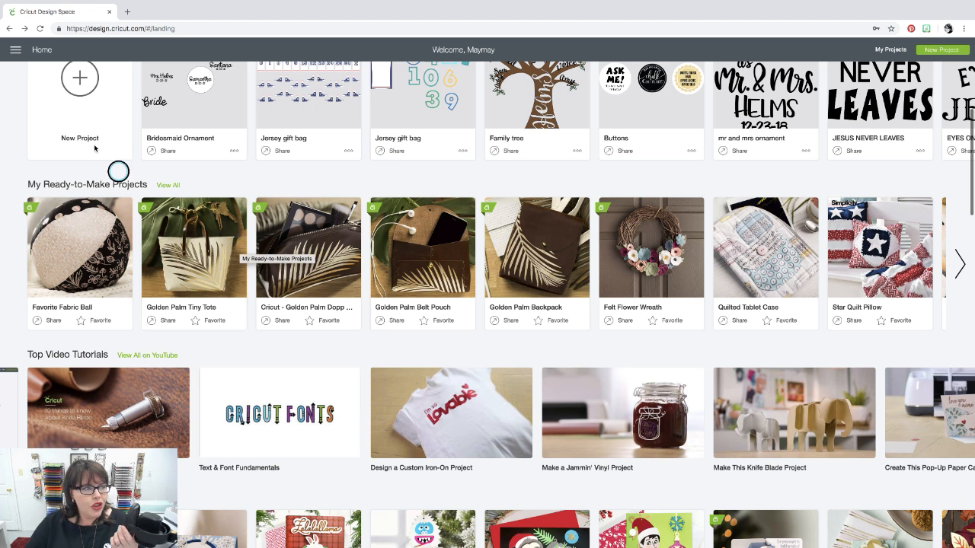
{"action": "left_click", "coordinate": [15, 50]}
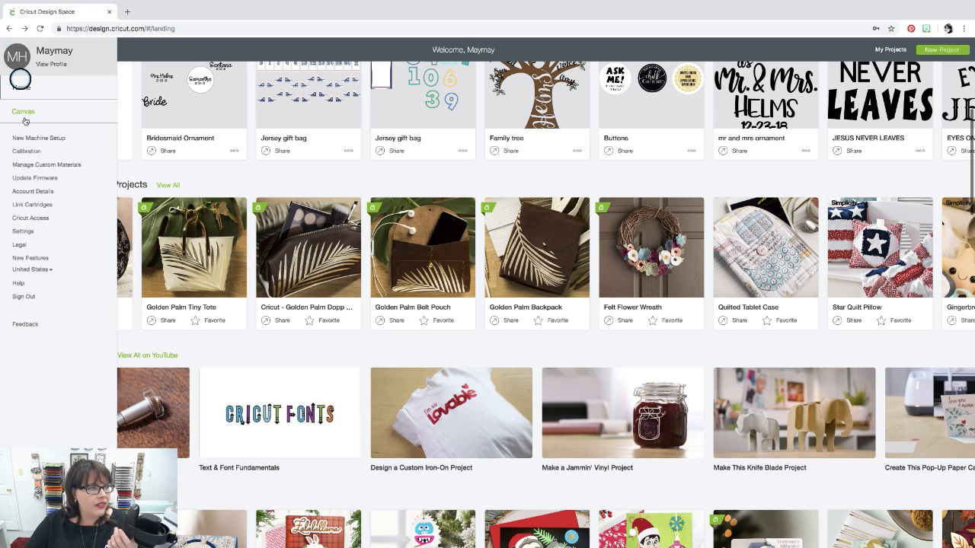
{"action": "left_click", "coordinate": [27, 297]}
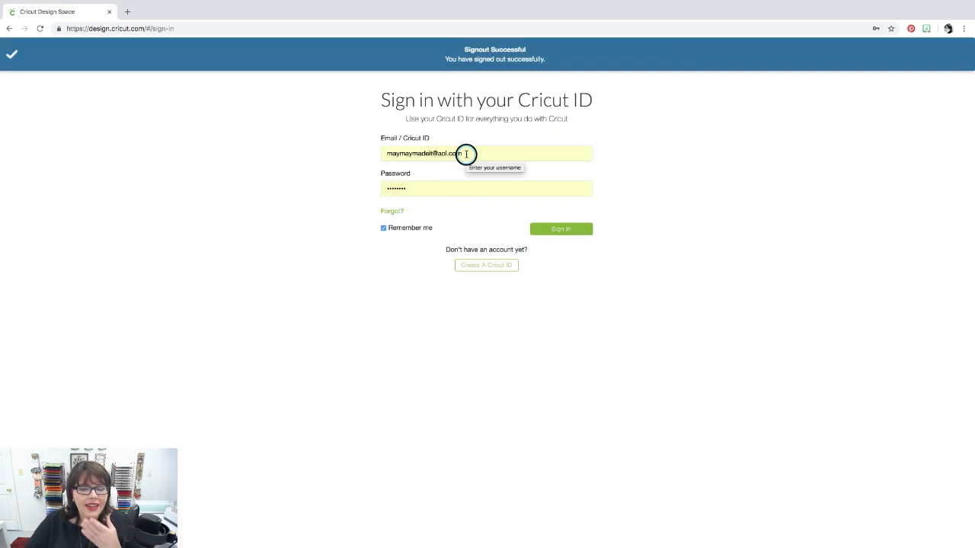
{"action": "left_click", "coordinate": [553, 229]}
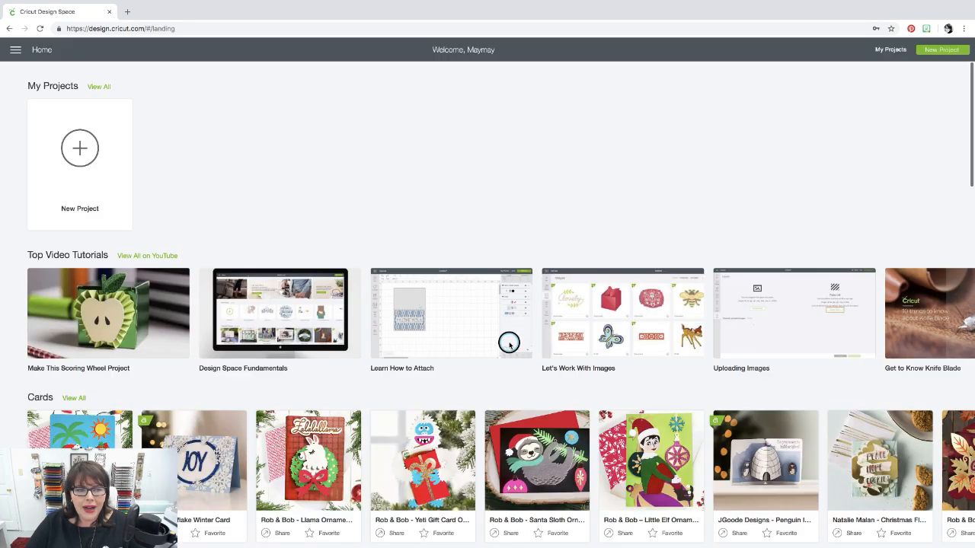
Step: View the details and materials of the Quilted Tablet Case ready-to-make project, and close it
{"action": "scroll", "coordinate": [510, 343], "scroll_direction": "down", "scroll_amount": 3}
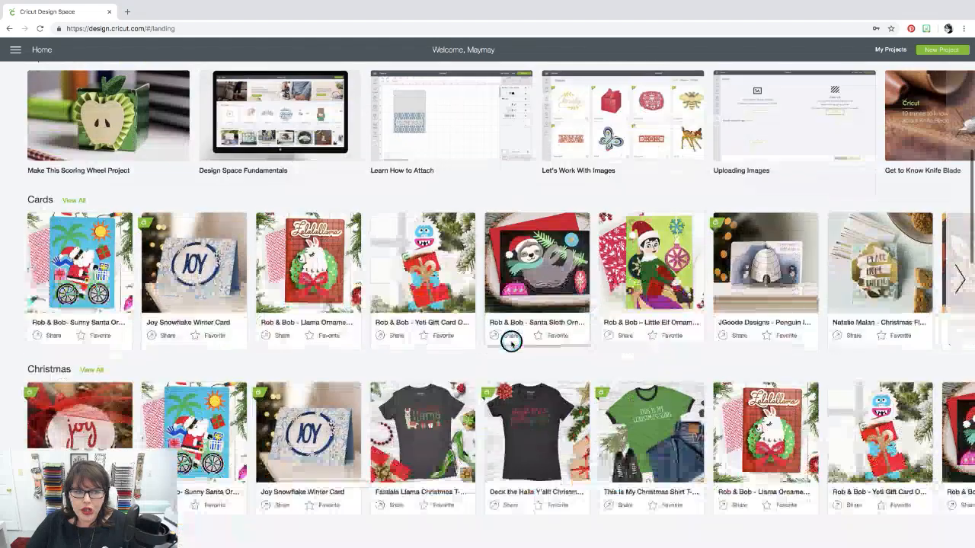
{"action": "scroll", "coordinate": [511, 342], "scroll_direction": "down", "scroll_amount": 2}
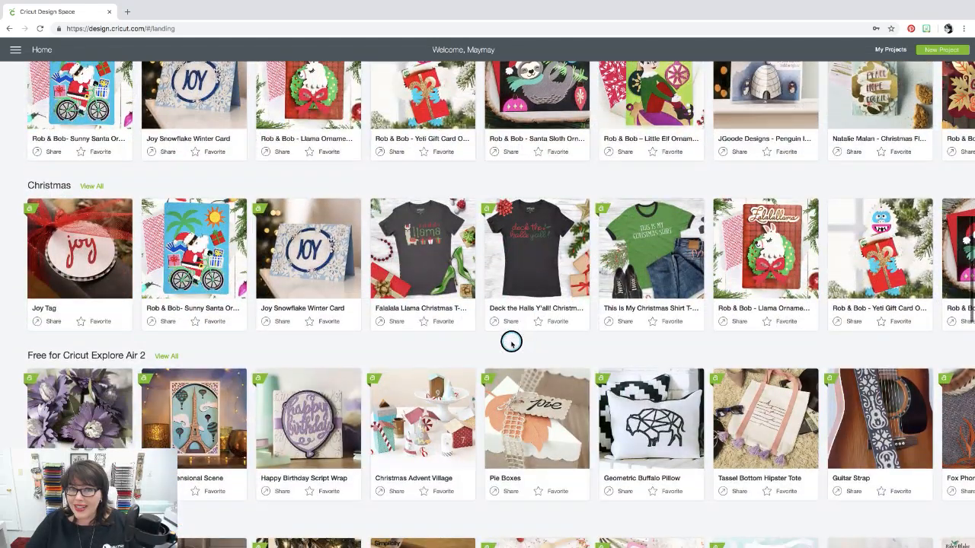
{"action": "scroll", "coordinate": [511, 342], "scroll_direction": "up", "scroll_amount": 6}
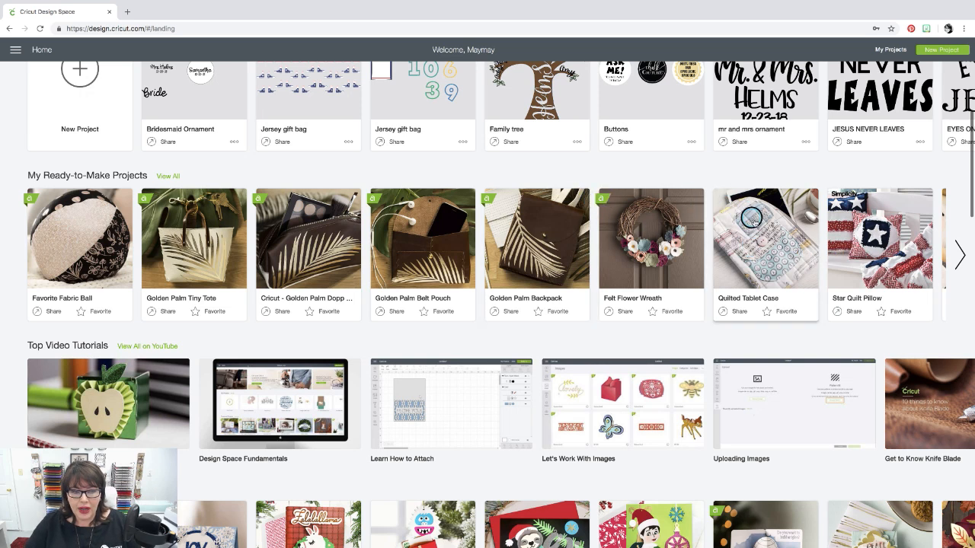
{"action": "left_click", "coordinate": [767, 236]}
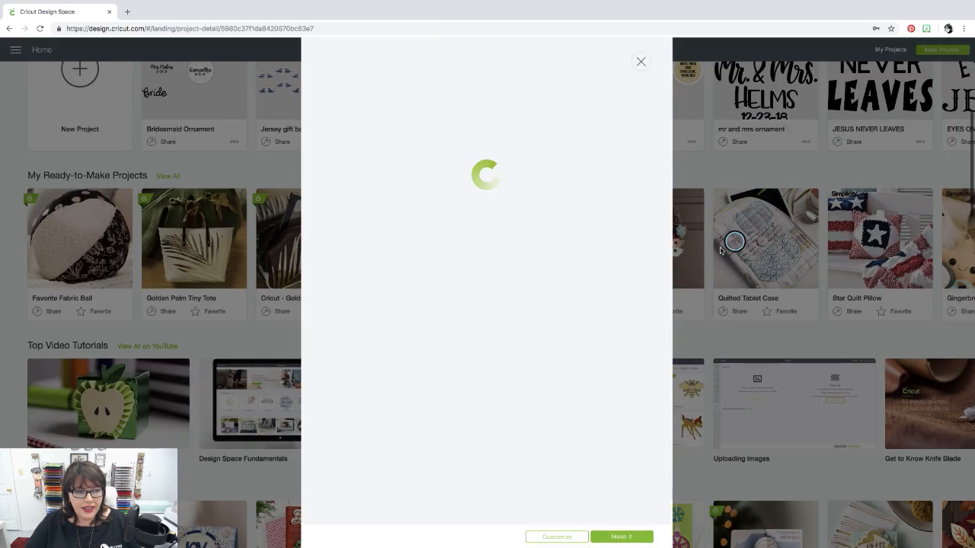
{"action": "scroll", "coordinate": [482, 453], "scroll_direction": "down", "scroll_amount": 3}
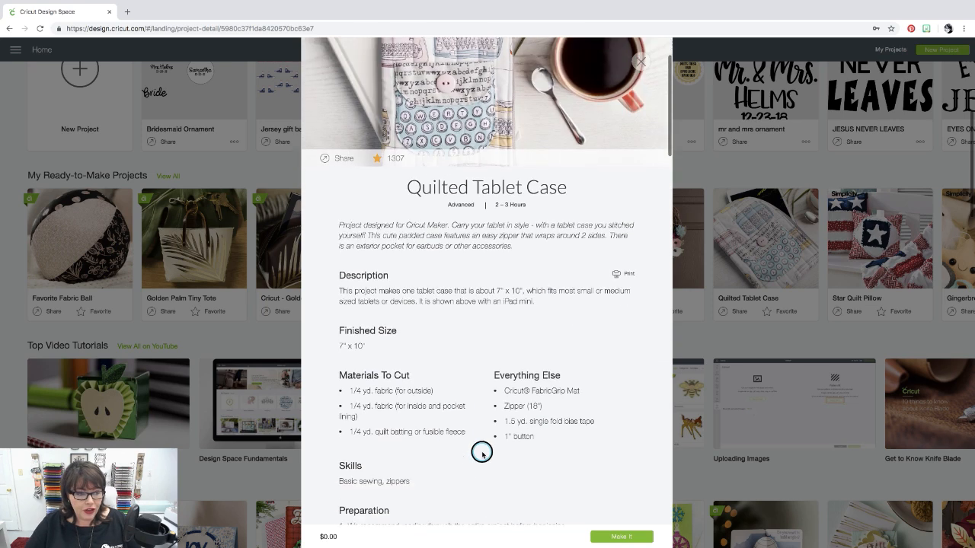
{"action": "left_click", "coordinate": [641, 62]}
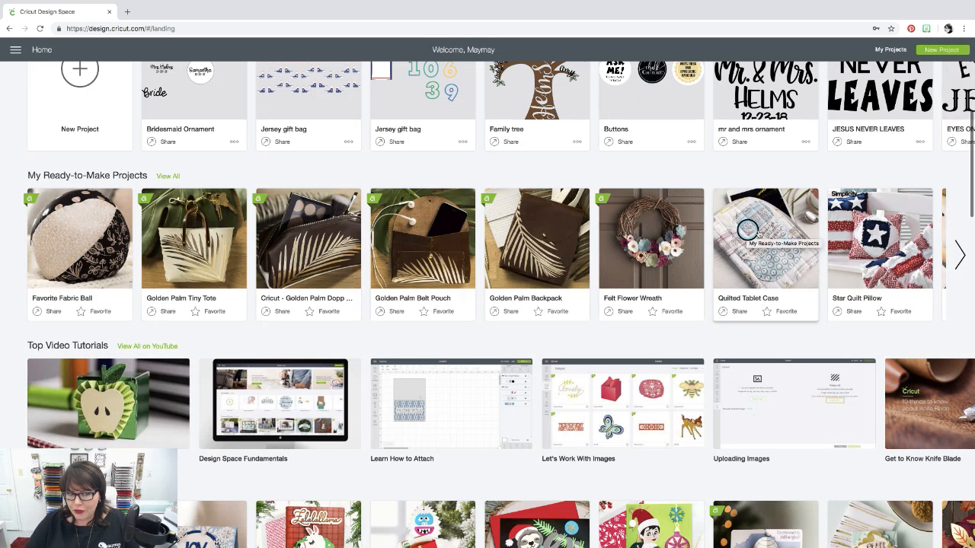
Step: Show more of My Ready-to-Make Projects, view the Sew Many Squares Throw details, close them, and advance to the remaining projects
{"action": "left_click", "coordinate": [953, 254]}
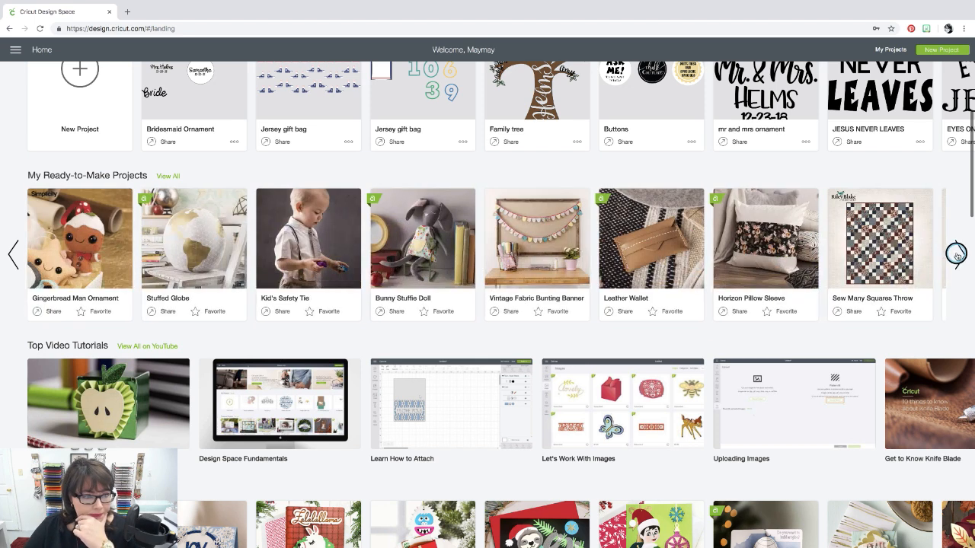
{"action": "left_click", "coordinate": [881, 240]}
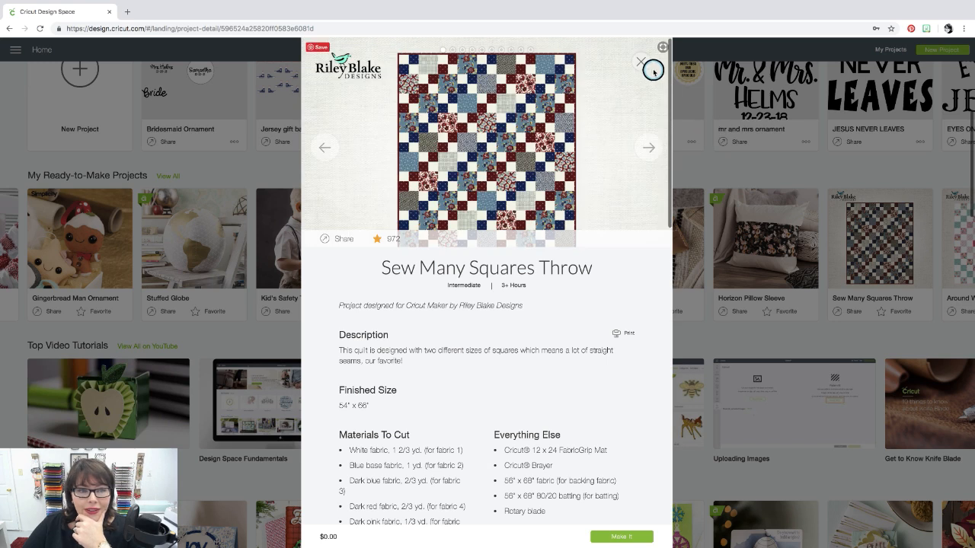
{"action": "left_click", "coordinate": [642, 63]}
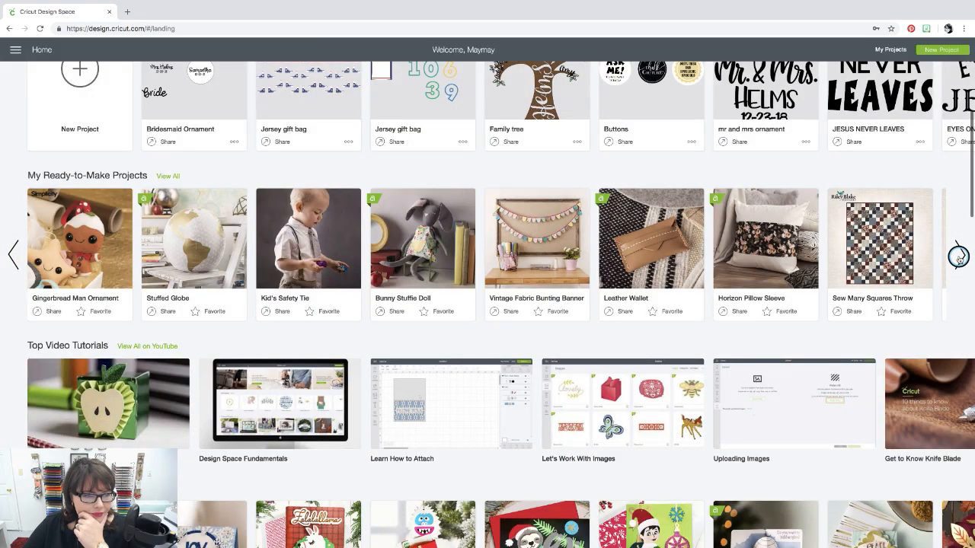
{"action": "left_click", "coordinate": [958, 256]}
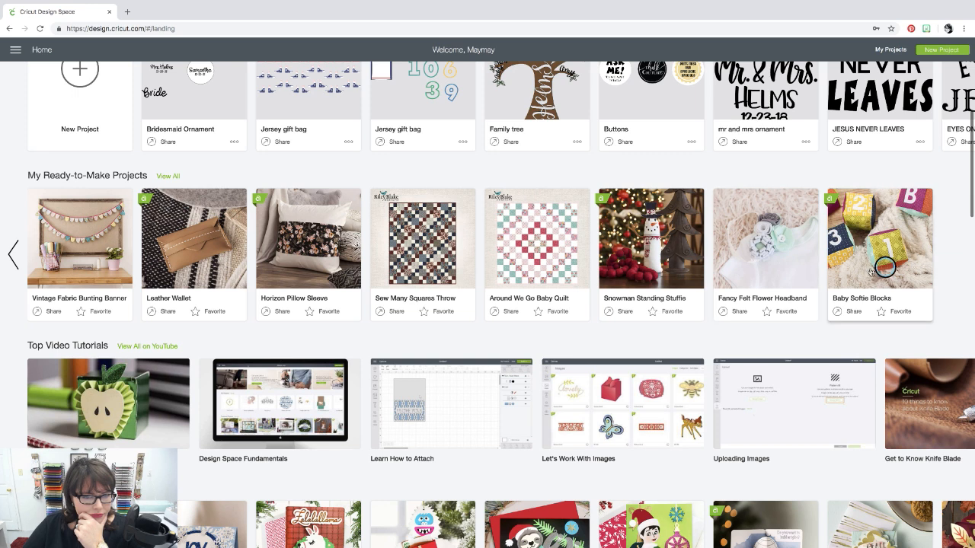
Step: Open the full My Projects page and expand its list of project categories
{"action": "scroll", "coordinate": [800, 270], "scroll_direction": "down", "scroll_amount": 2}
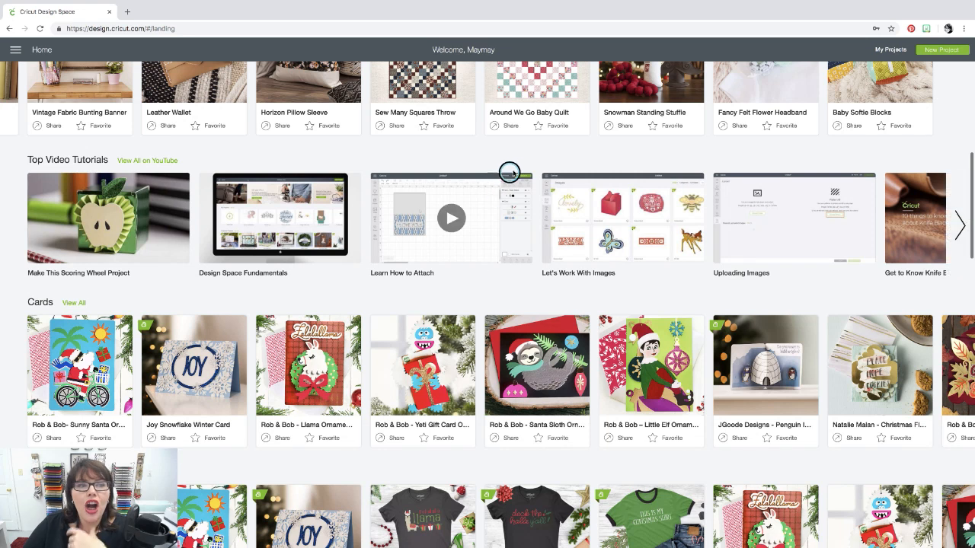
{"action": "scroll", "coordinate": [516, 175], "scroll_direction": "up", "scroll_amount": 2}
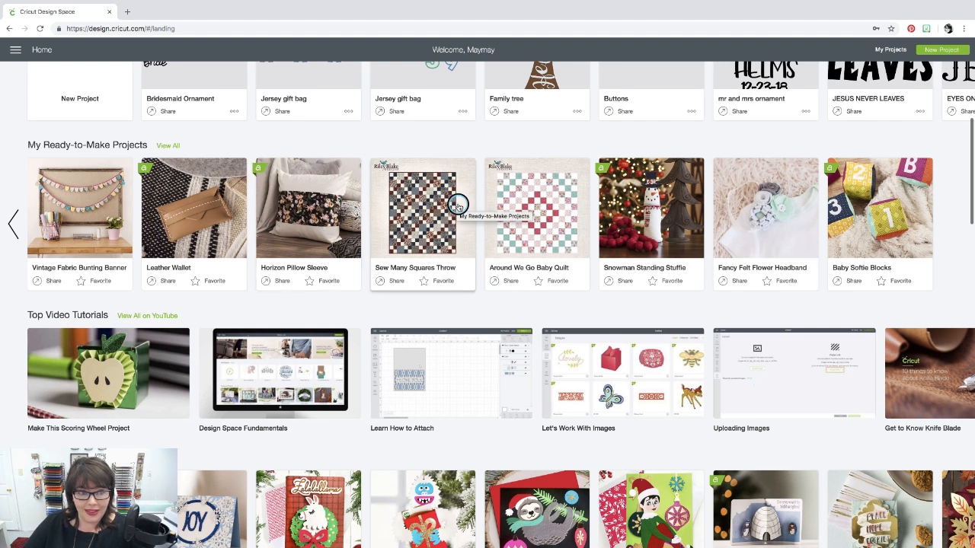
{"action": "scroll", "coordinate": [581, 296], "scroll_direction": "down", "scroll_amount": 1}
{"action": "scroll", "coordinate": [581, 296], "scroll_direction": "down", "scroll_amount": 1}
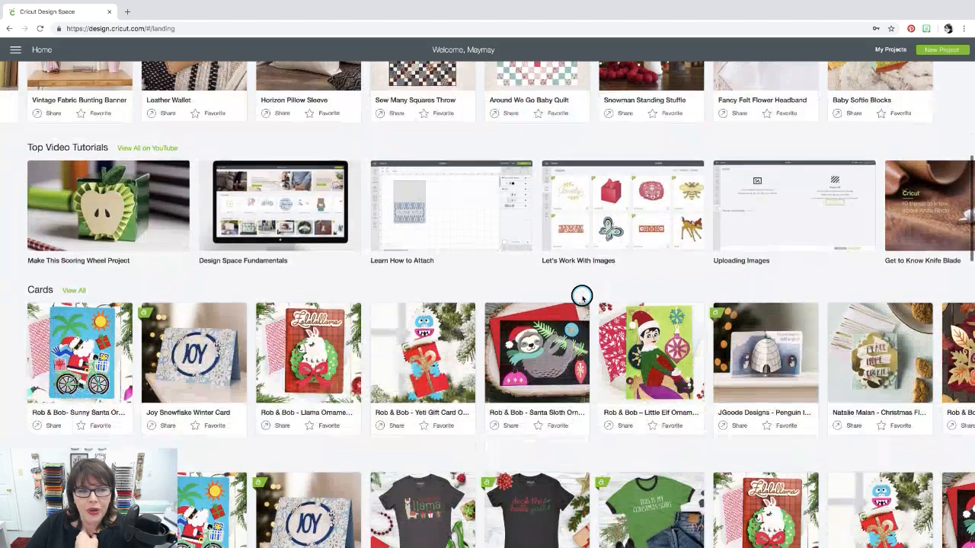
{"action": "scroll", "coordinate": [582, 296], "scroll_direction": "down", "scroll_amount": 1}
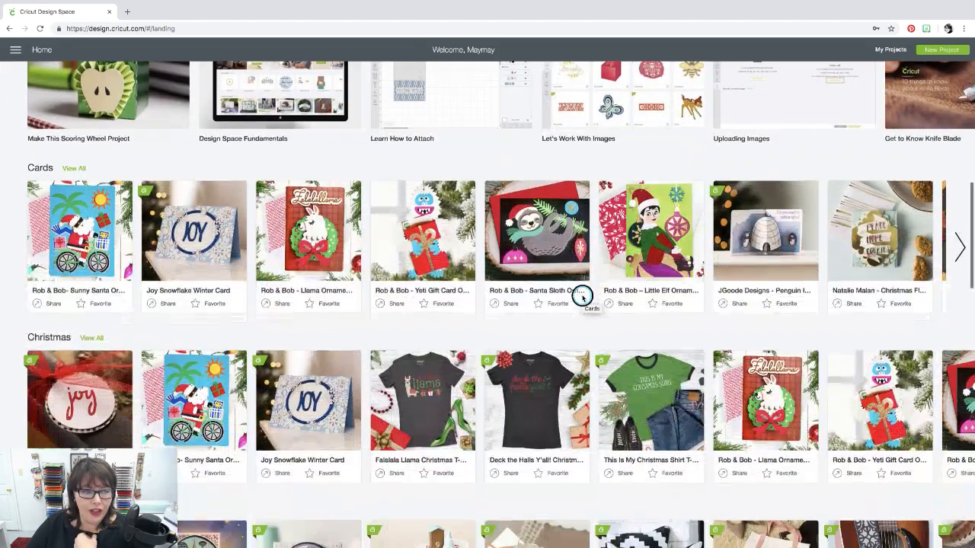
{"action": "scroll", "coordinate": [582, 296], "scroll_direction": "up", "scroll_amount": 5}
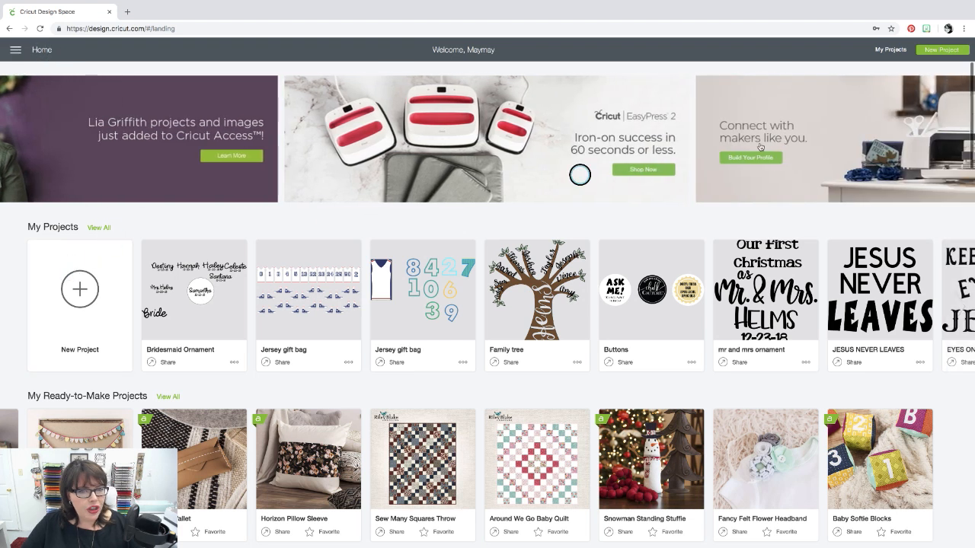
{"action": "left_click", "coordinate": [885, 50]}
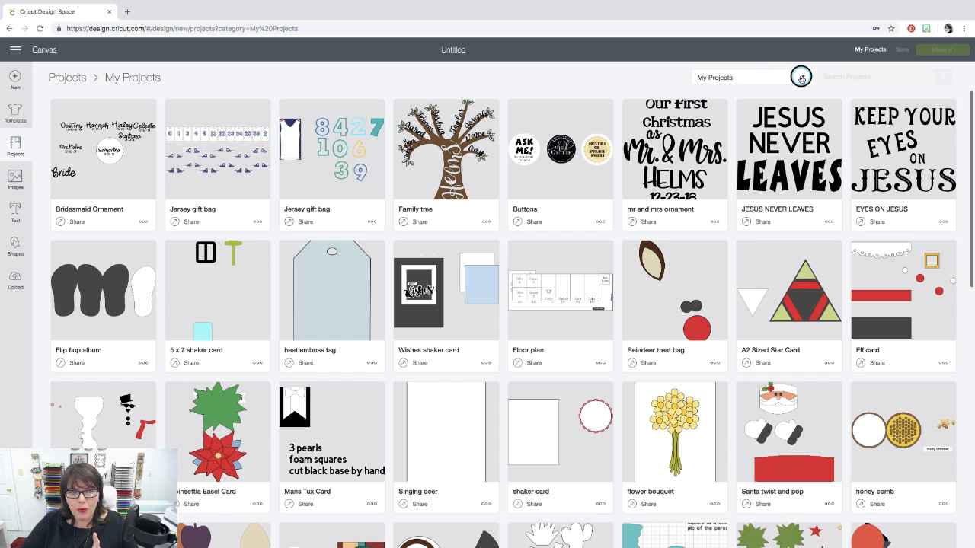
{"action": "left_click", "coordinate": [803, 78]}
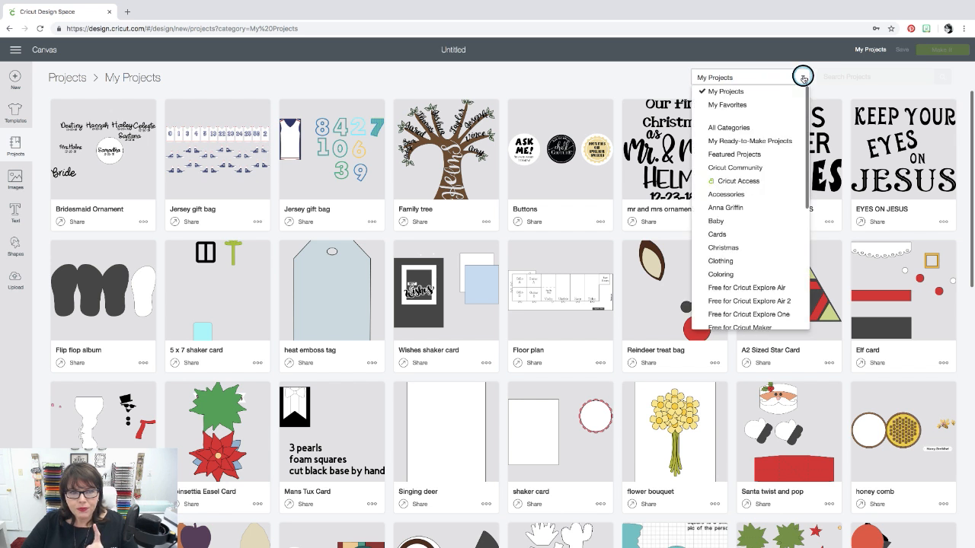
Step: Show projects from All Categories and browse through the ready-to-make designs
{"action": "left_click", "coordinate": [735, 128]}
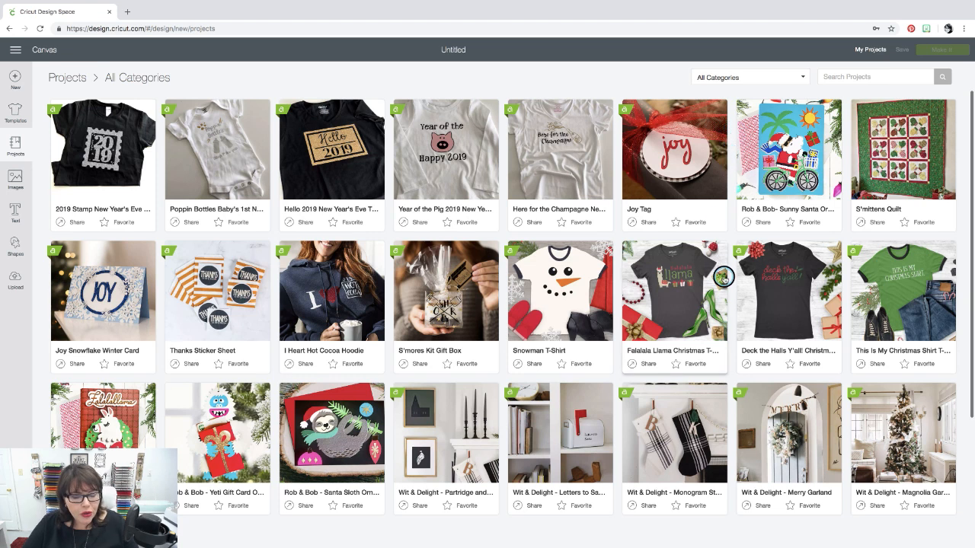
{"action": "scroll", "coordinate": [725, 275], "scroll_direction": "down", "scroll_amount": 5}
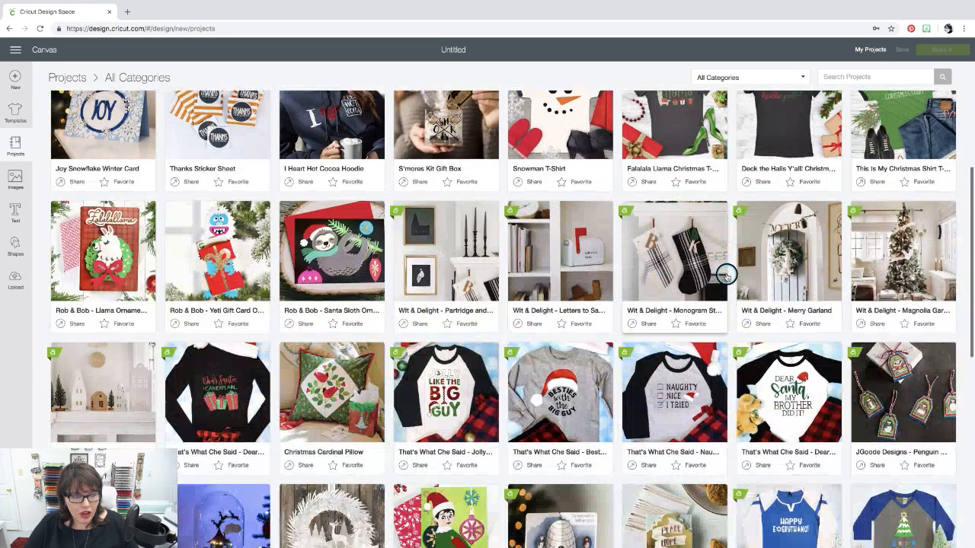
{"action": "scroll", "coordinate": [725, 274], "scroll_direction": "down", "scroll_amount": 5}
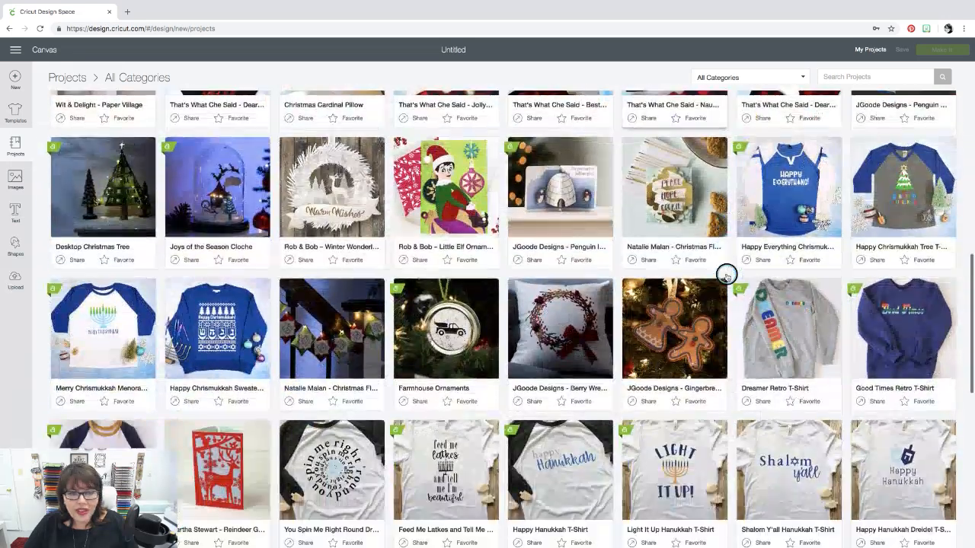
{"action": "scroll", "coordinate": [725, 275], "scroll_direction": "down", "scroll_amount": 6}
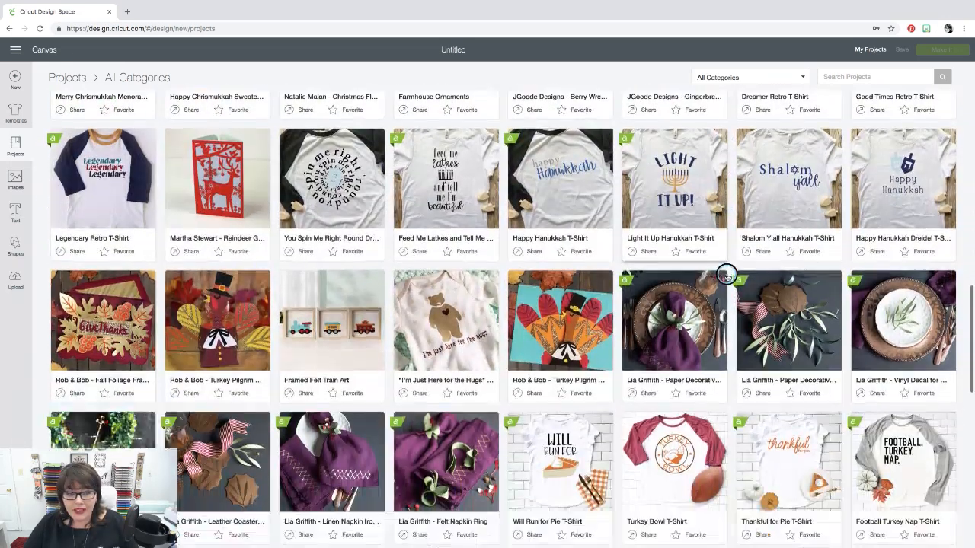
{"action": "scroll", "coordinate": [726, 275], "scroll_direction": "down", "scroll_amount": 3}
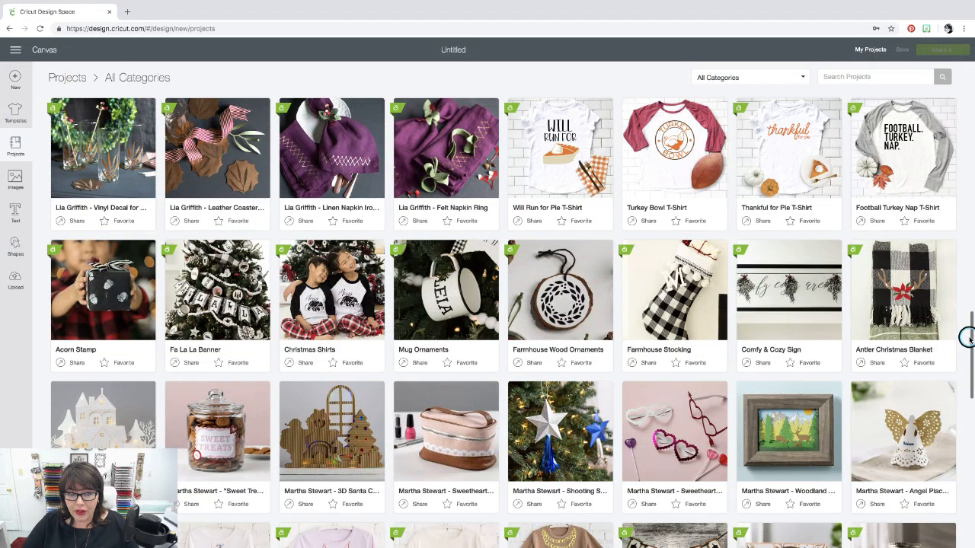
{"action": "left_click_drag", "start_coordinate": [970, 336], "coordinate": [970, 78]}
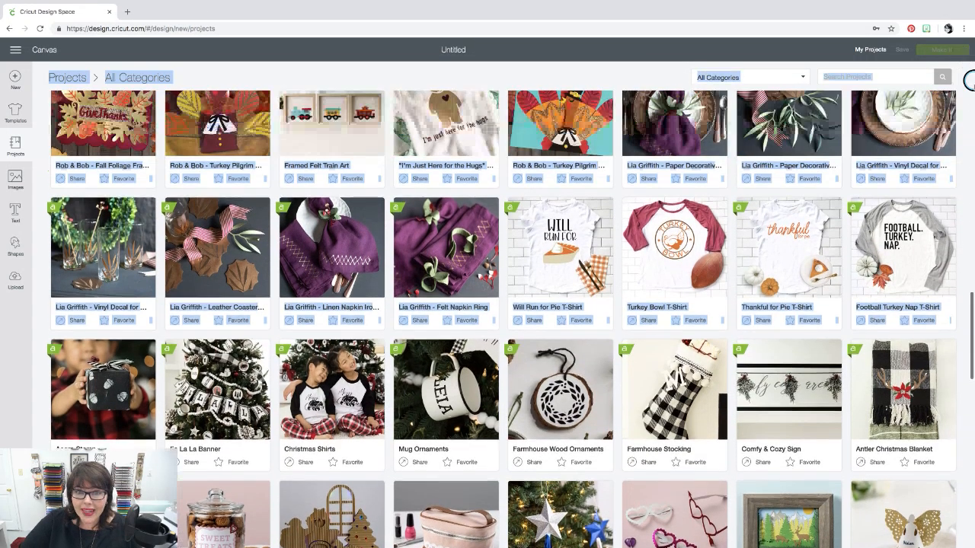
{"action": "left_click_drag", "start_coordinate": [969, 332], "coordinate": [969, 96]}
{"action": "left_click", "coordinate": [970, 327]}
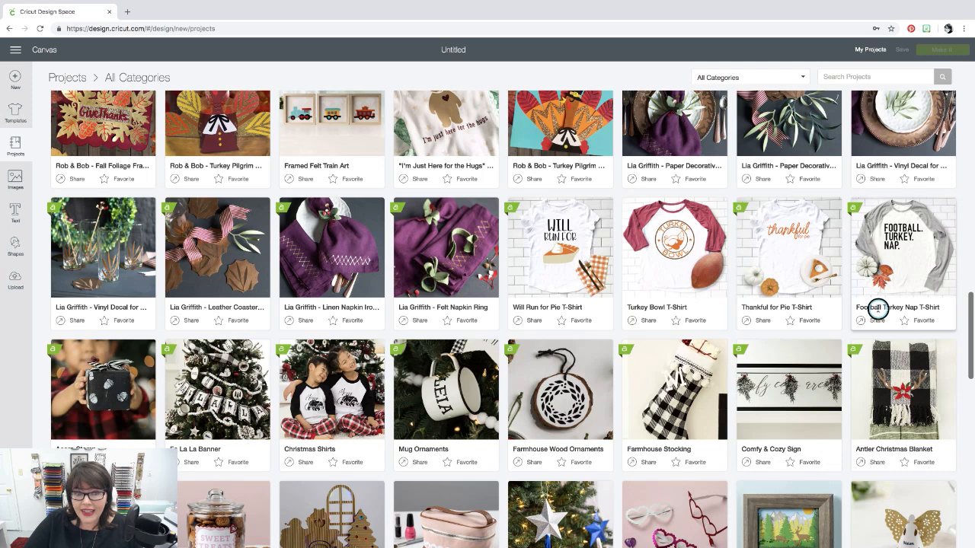
{"action": "scroll", "coordinate": [876, 308], "scroll_direction": "up", "scroll_amount": 10}
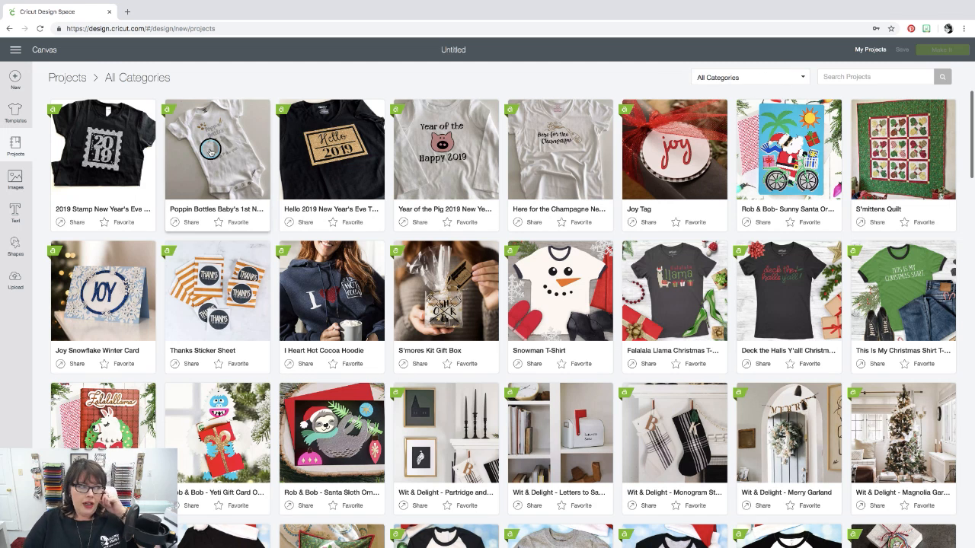
Step: Return to the home page and start a new project on a blank canvas
{"action": "left_click", "coordinate": [16, 51]}
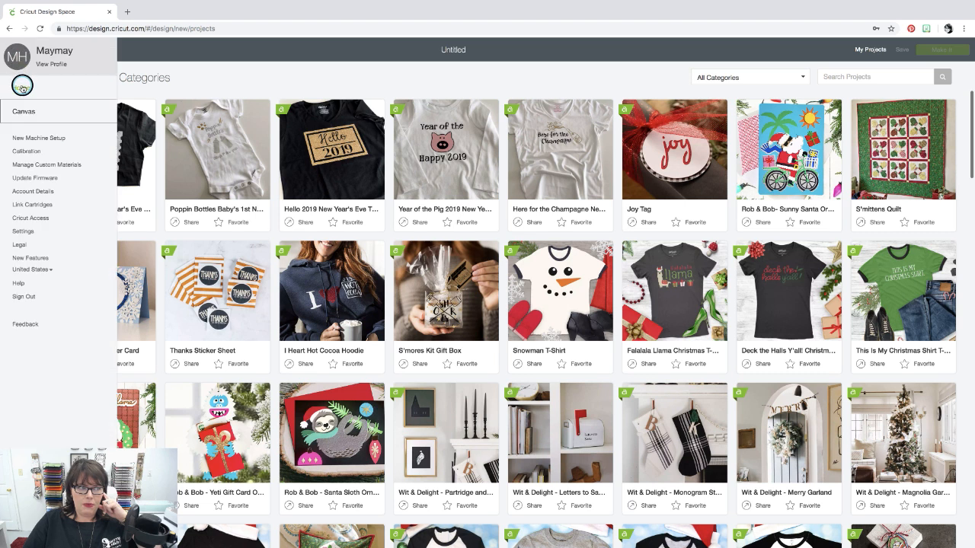
{"action": "left_click", "coordinate": [23, 105]}
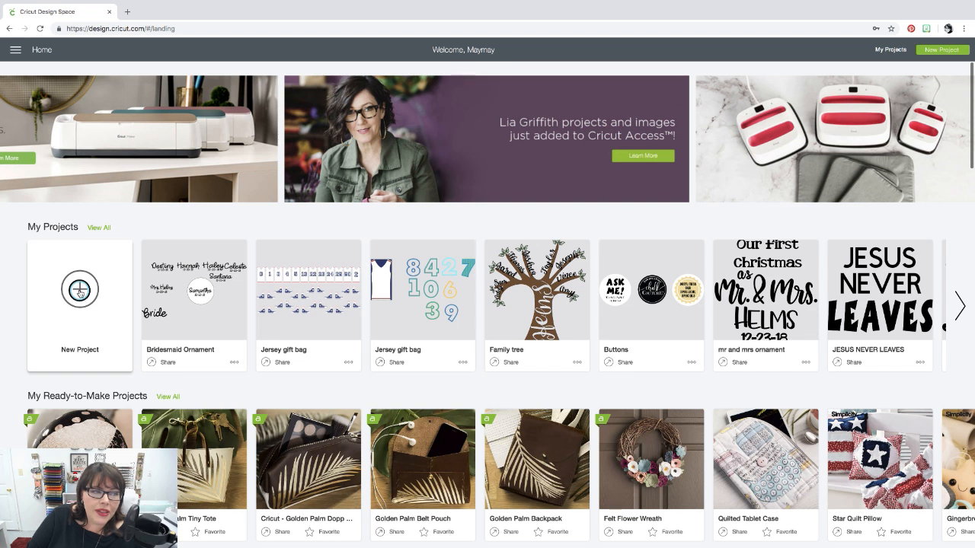
{"action": "left_click", "coordinate": [80, 291]}
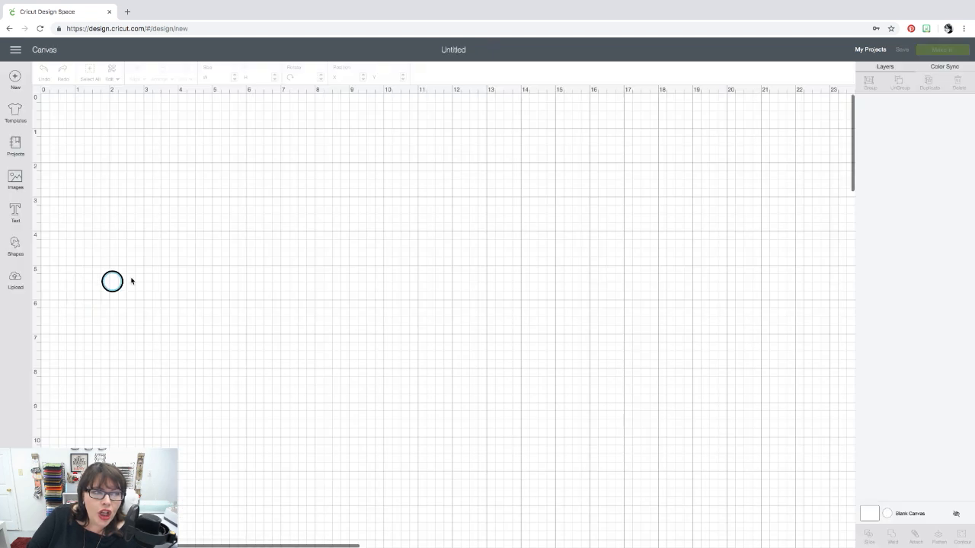
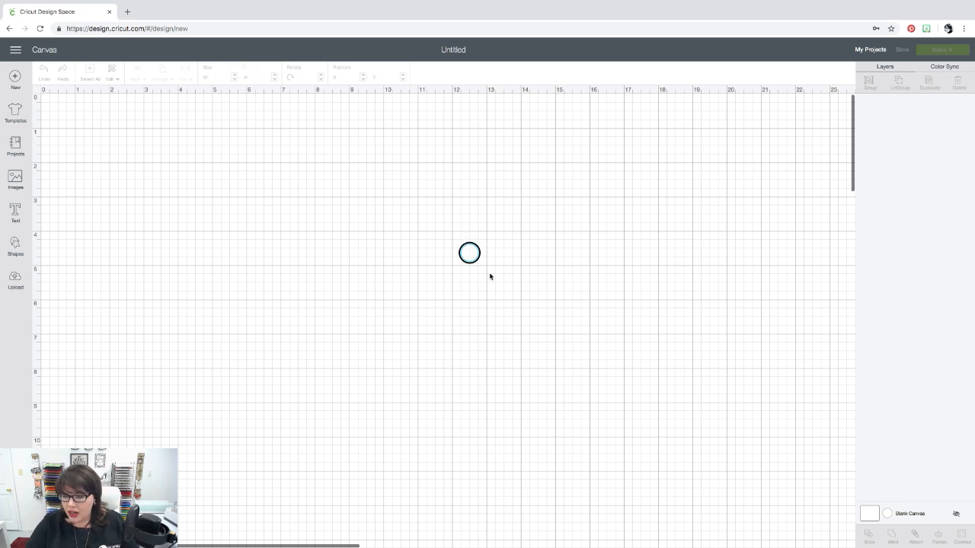
Step: Zoom the blank canvas in to 200% and back out to 100%
{"action": "mouse_move", "coordinate": [969, 543]}
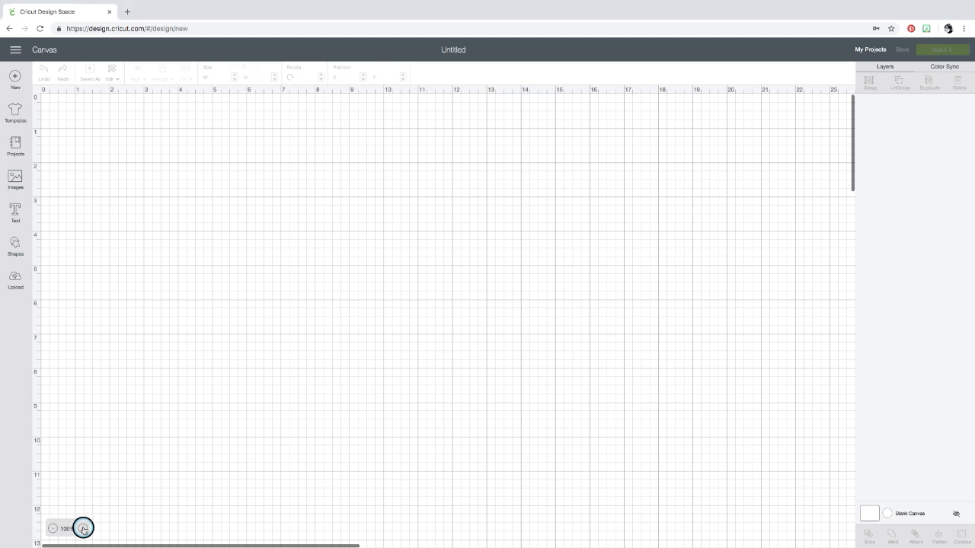
{"action": "left_click", "coordinate": [82, 528]}
{"action": "left_click", "coordinate": [83, 528]}
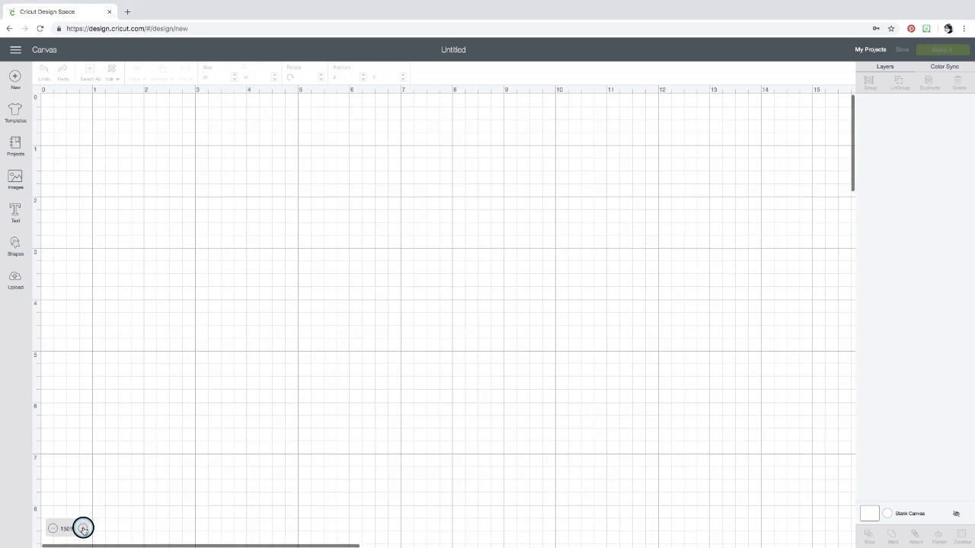
{"action": "left_click", "coordinate": [83, 529]}
{"action": "left_click", "coordinate": [83, 528]}
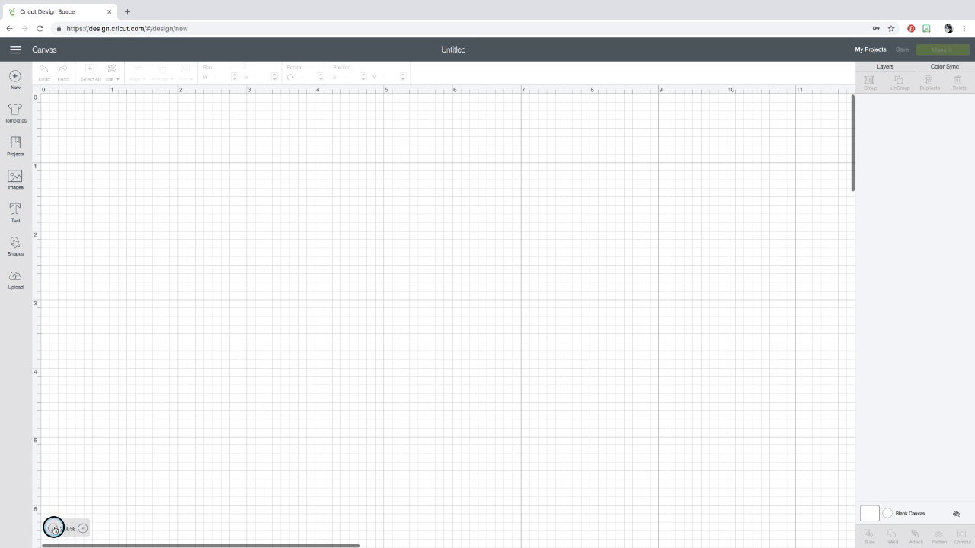
{"action": "left_click", "coordinate": [53, 528]}
{"action": "left_click", "coordinate": [54, 527]}
{"action": "left_click", "coordinate": [53, 528]}
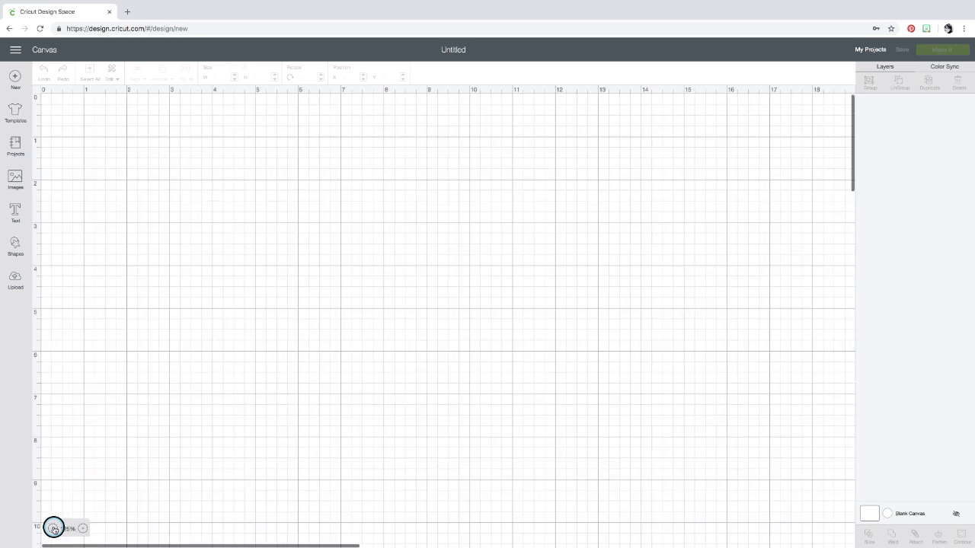
{"action": "left_click", "coordinate": [54, 527]}
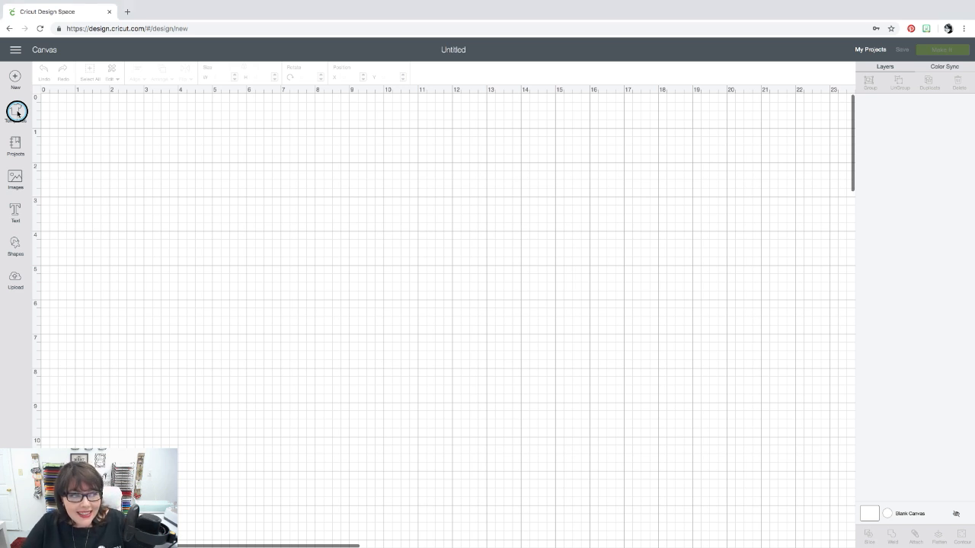
Step: Load the Aprons template onto the canvas and look over its full outline
{"action": "left_click", "coordinate": [17, 112]}
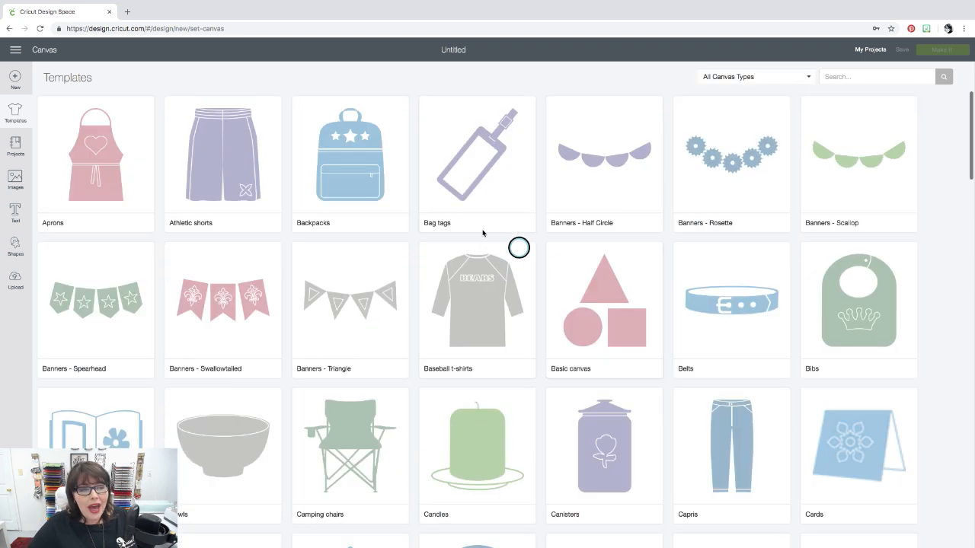
{"action": "left_click", "coordinate": [91, 166]}
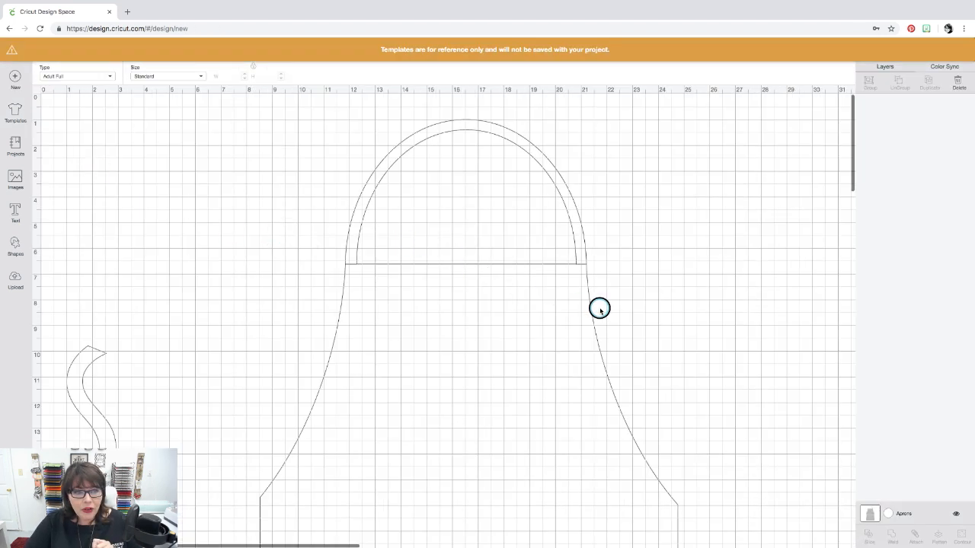
{"action": "scroll", "coordinate": [623, 320], "scroll_direction": "down", "scroll_amount": 5}
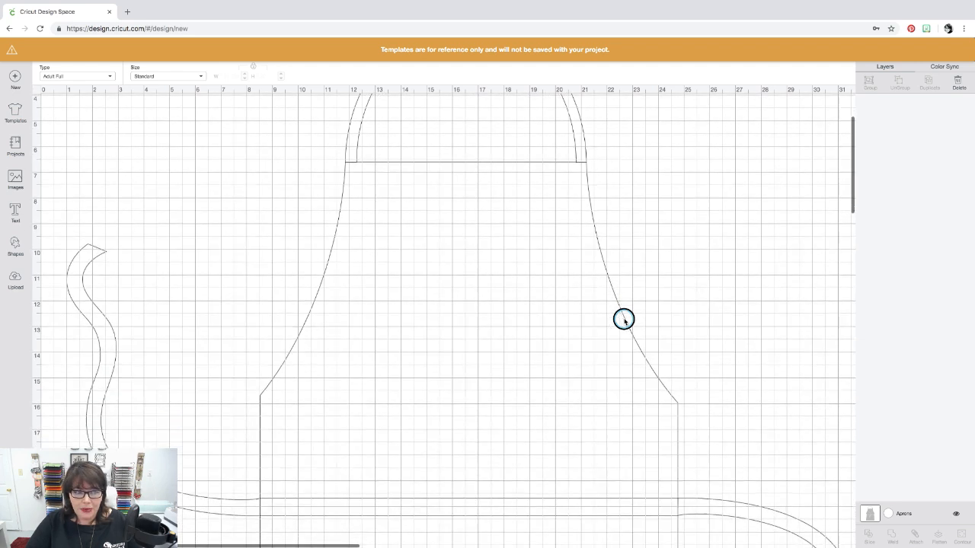
{"action": "scroll", "coordinate": [623, 320], "scroll_direction": "down", "scroll_amount": 5}
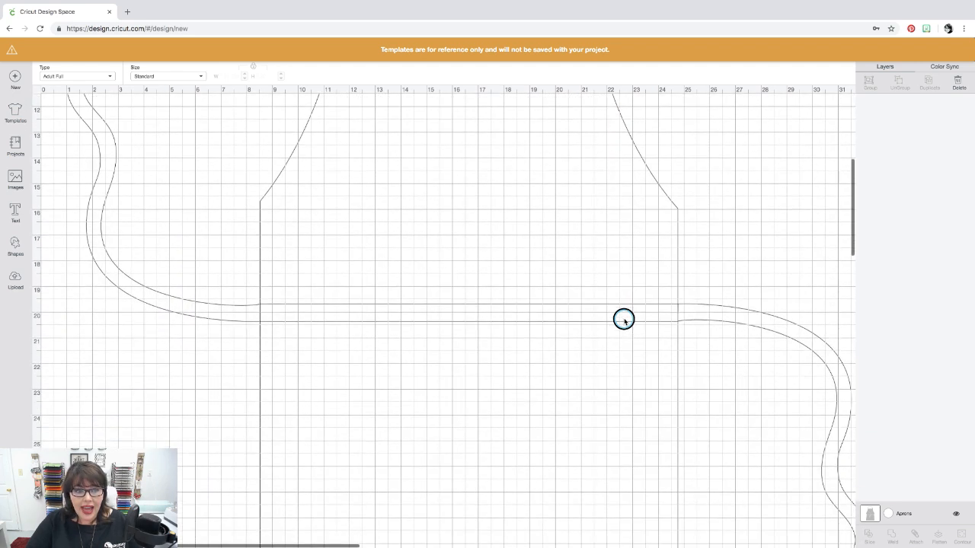
{"action": "scroll", "coordinate": [624, 320], "scroll_direction": "down", "scroll_amount": 4}
{"action": "scroll", "coordinate": [623, 320], "scroll_direction": "up", "scroll_amount": 15}
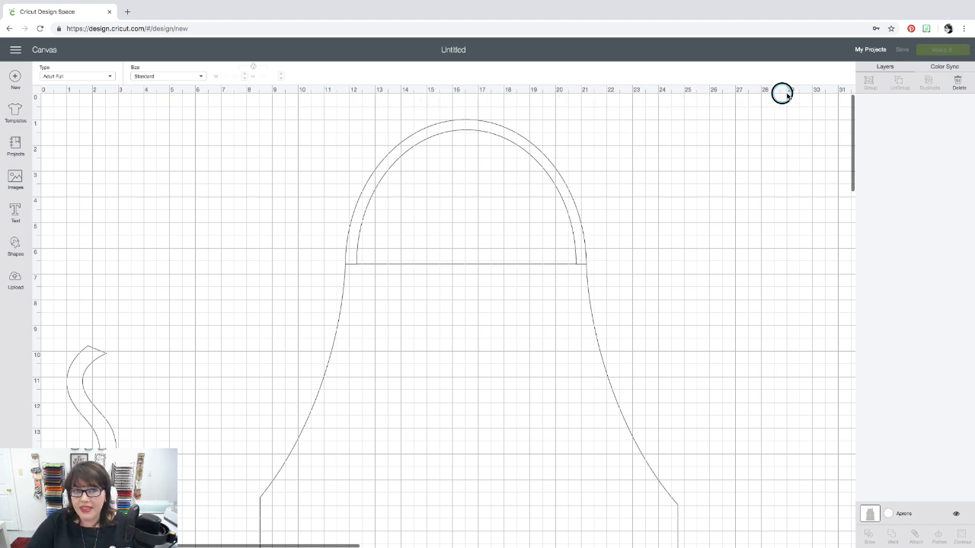
{"action": "scroll", "coordinate": [647, 259], "scroll_direction": "down", "scroll_amount": 3}
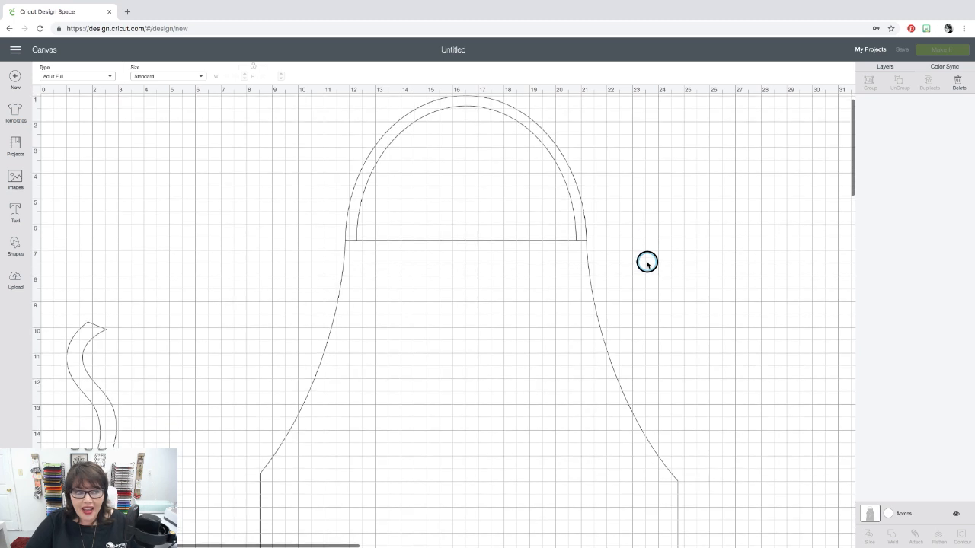
{"action": "scroll", "coordinate": [647, 261], "scroll_direction": "up", "scroll_amount": 3}
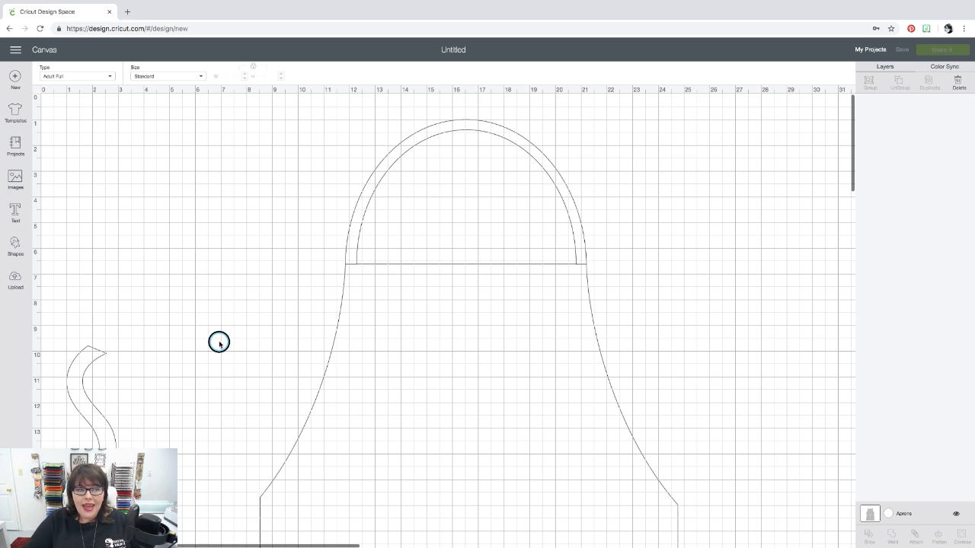
{"action": "scroll", "coordinate": [220, 342], "scroll_direction": "down", "scroll_amount": 5}
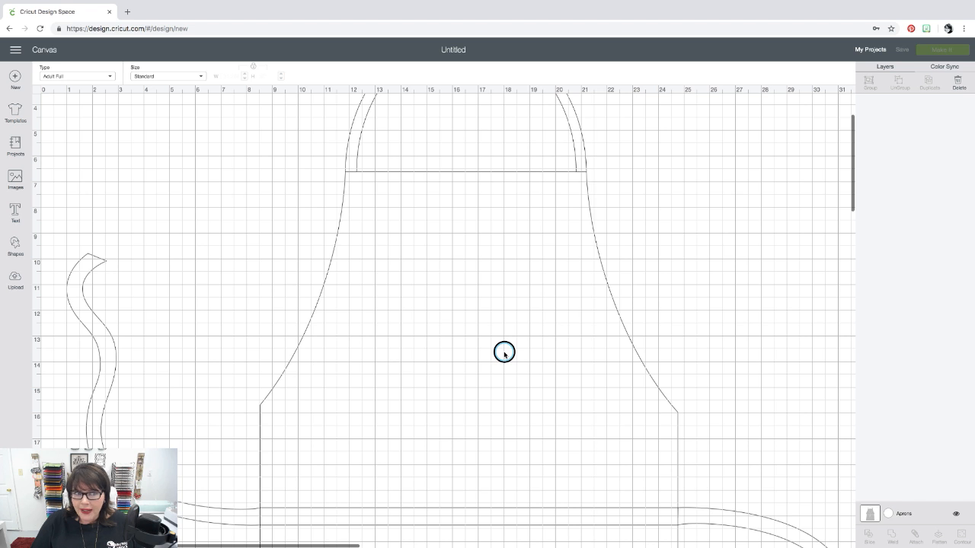
{"action": "scroll", "coordinate": [505, 350], "scroll_direction": "up", "scroll_amount": 5}
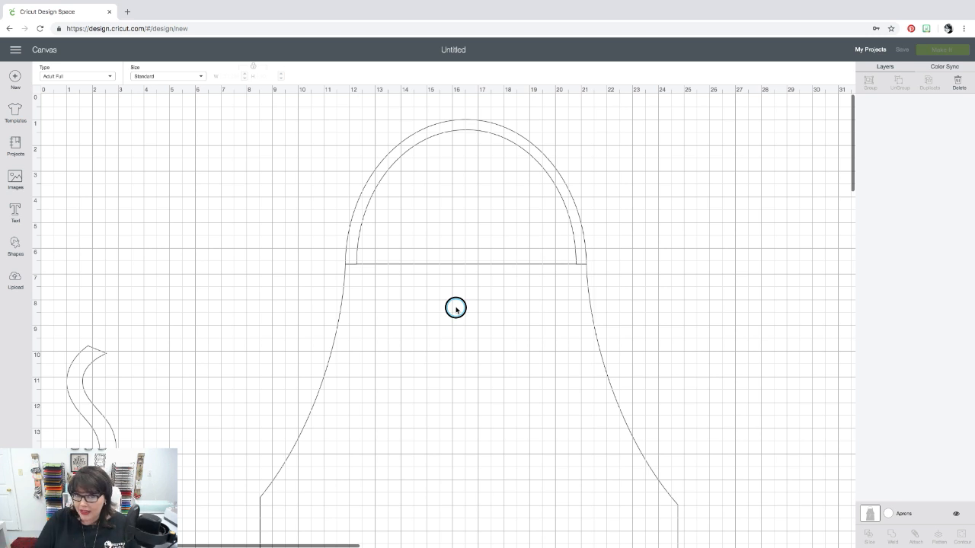
Step: Reopen the template library and browse the available template types
{"action": "left_click", "coordinate": [16, 112]}
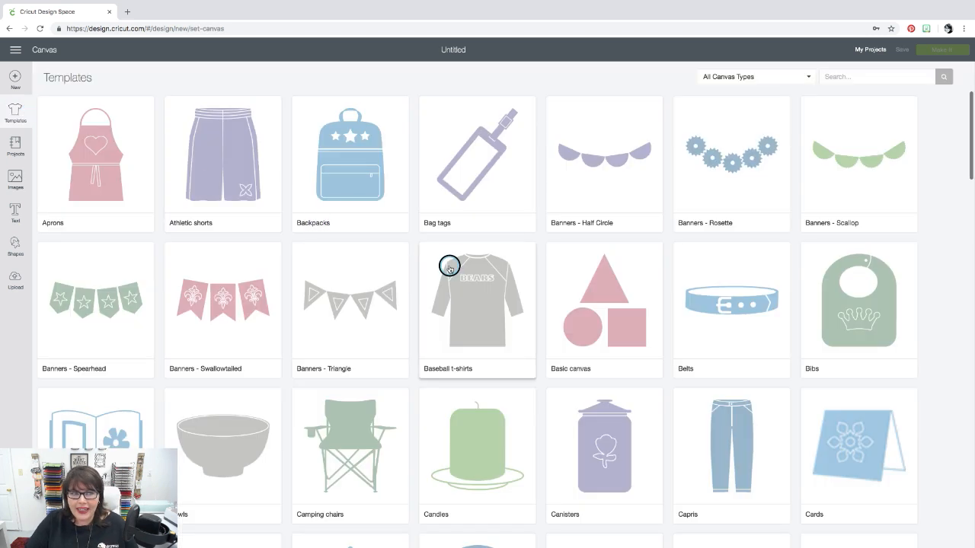
{"action": "scroll", "coordinate": [445, 263], "scroll_direction": "down", "scroll_amount": 2}
{"action": "scroll", "coordinate": [446, 263], "scroll_direction": "down", "scroll_amount": 1}
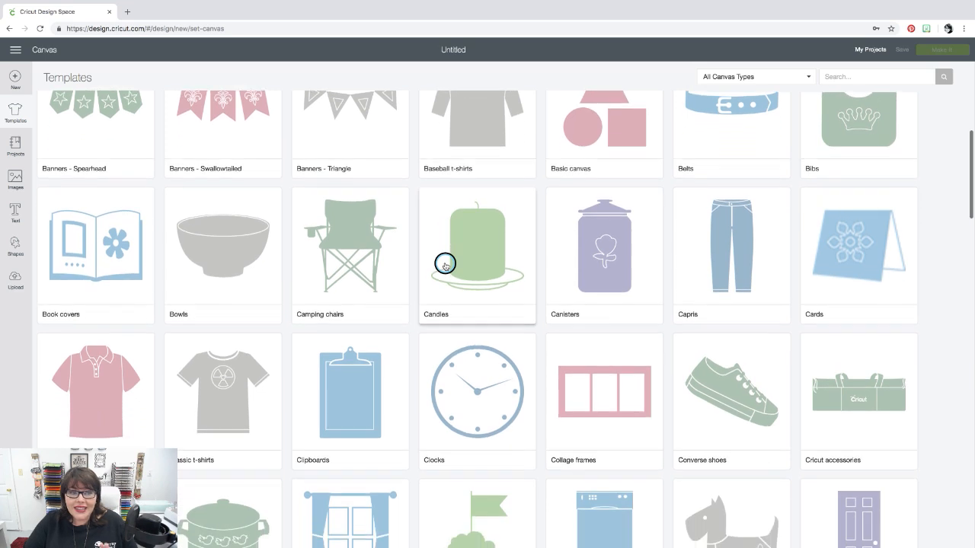
{"action": "scroll", "coordinate": [434, 276], "scroll_direction": "down", "scroll_amount": 1}
{"action": "scroll", "coordinate": [434, 276], "scroll_direction": "down", "scroll_amount": 1}
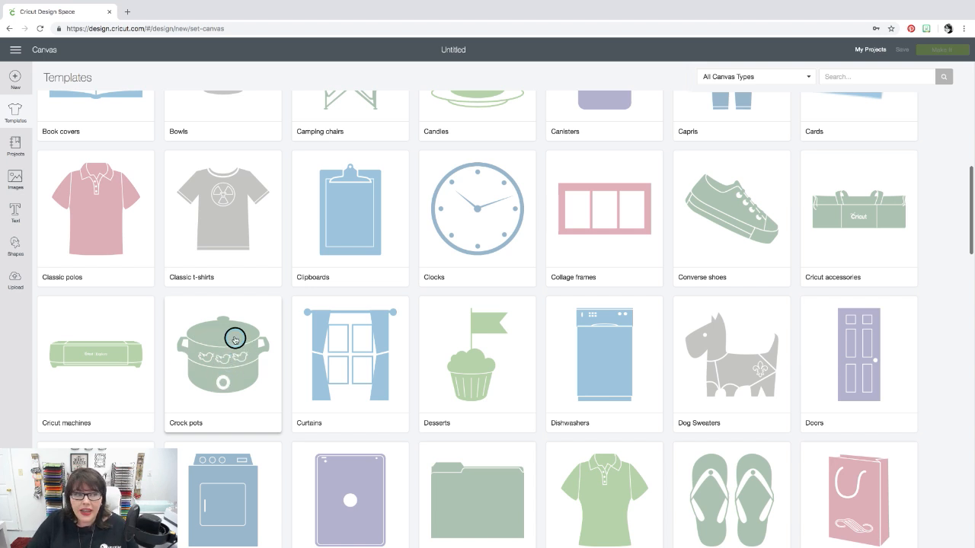
{"action": "scroll", "coordinate": [234, 338], "scroll_direction": "up", "scroll_amount": 5}
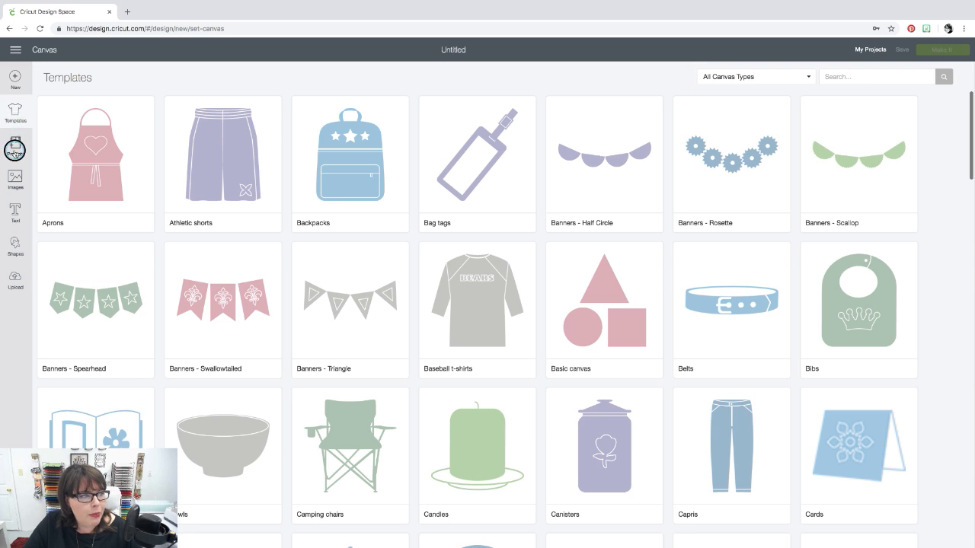
Step: Go back through the browser history to the home page and start another new blank project
{"action": "left_click", "coordinate": [9, 28]}
{"action": "left_click", "coordinate": [9, 30]}
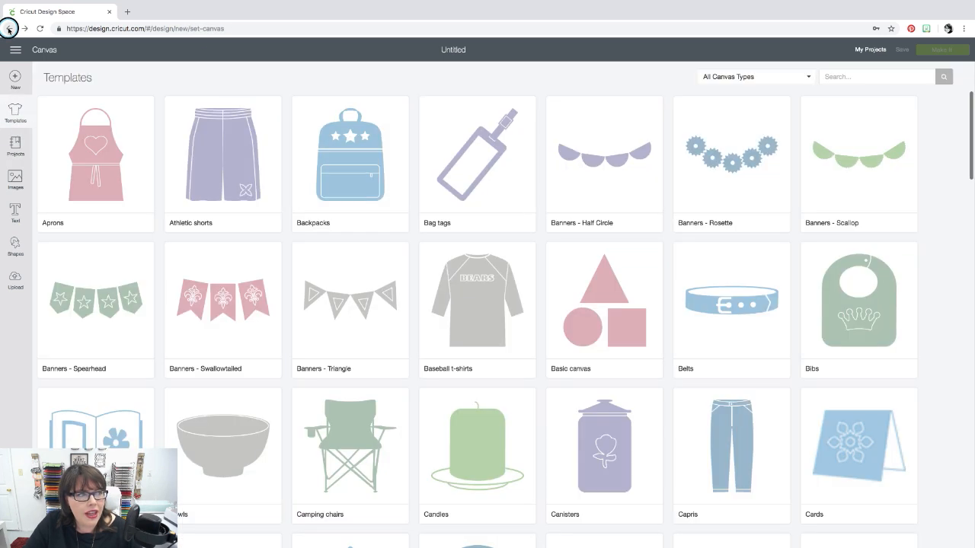
{"action": "left_click", "coordinate": [9, 30]}
{"action": "left_click", "coordinate": [9, 28]}
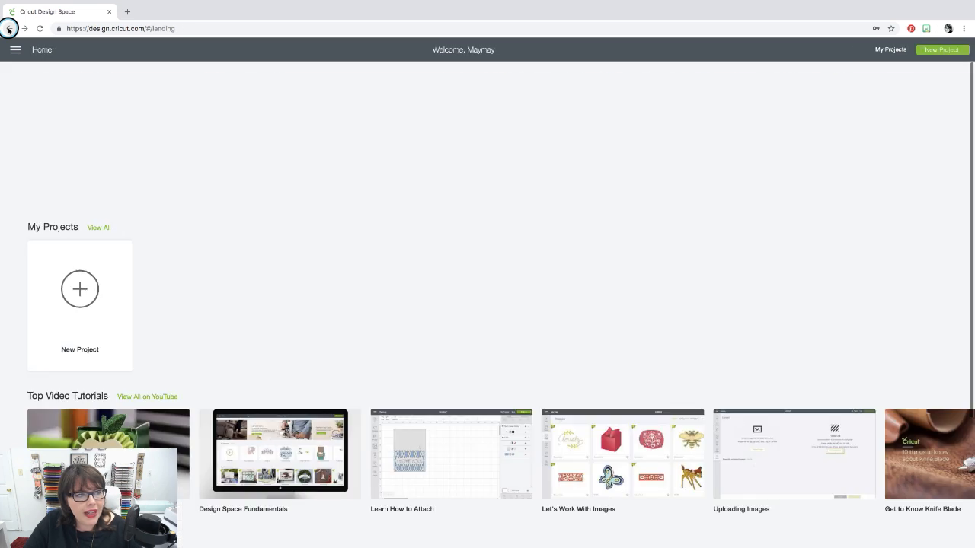
{"action": "left_click", "coordinate": [82, 297]}
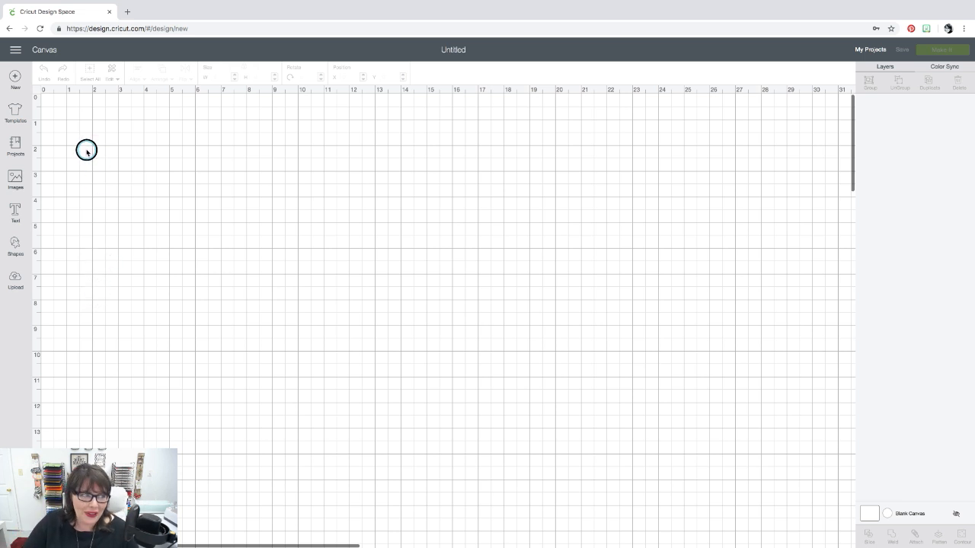
Step: Open the project library from the canvas and browse the projects in All Categories
{"action": "left_click", "coordinate": [15, 146]}
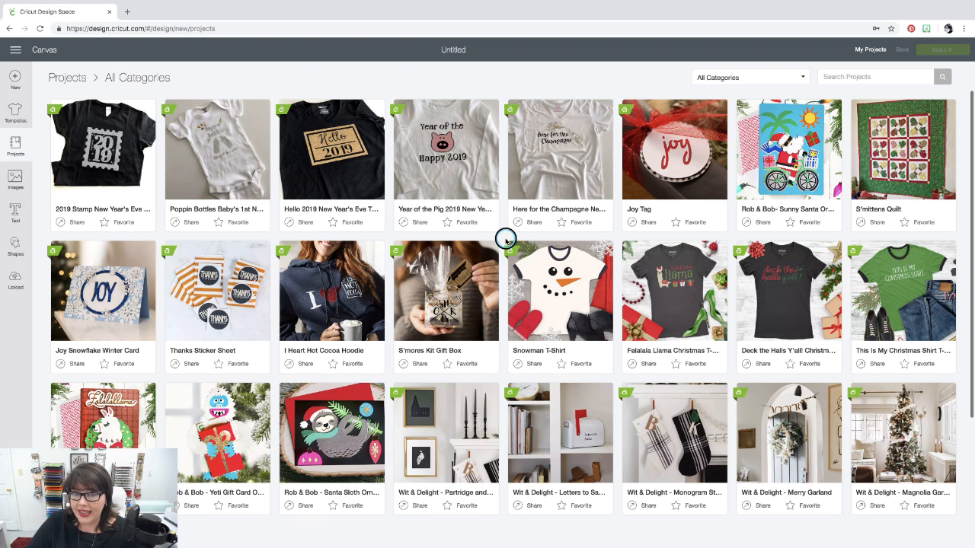
{"action": "scroll", "coordinate": [505, 240], "scroll_direction": "down", "scroll_amount": 1}
{"action": "scroll", "coordinate": [505, 239], "scroll_direction": "down", "scroll_amount": 5}
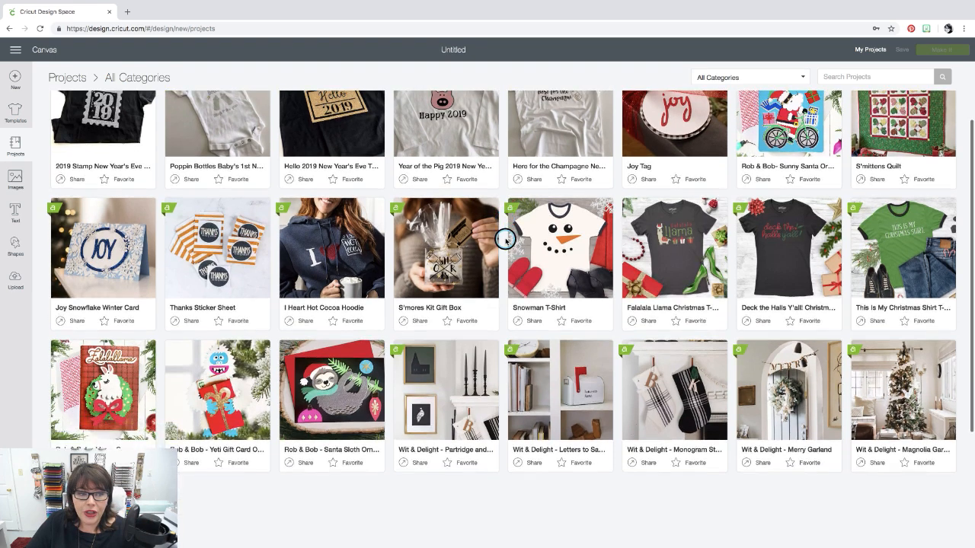
Step: Look through the projects in All Categories and filter the project library to the Anna Griffin category
{"action": "scroll", "coordinate": [504, 240], "scroll_direction": "down", "scroll_amount": 1}
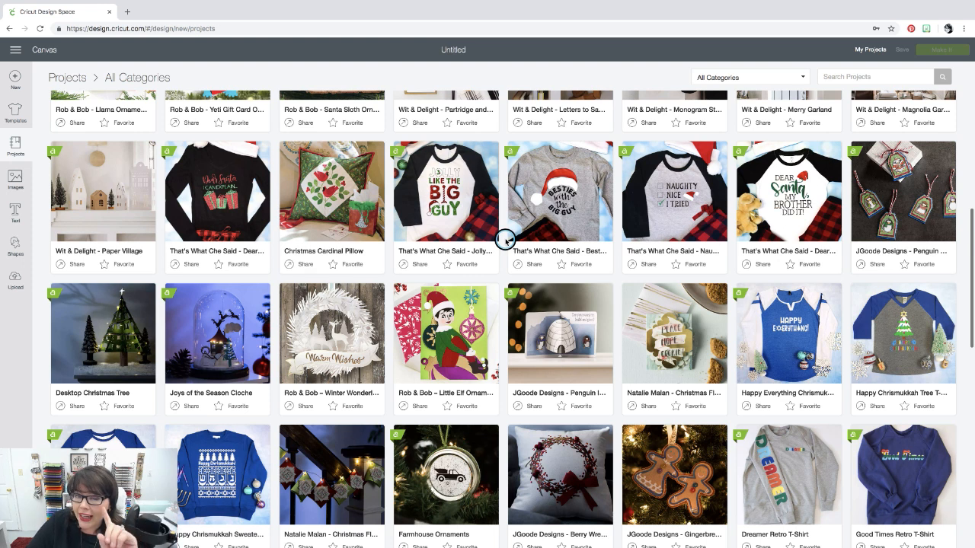
{"action": "scroll", "coordinate": [505, 239], "scroll_direction": "up", "scroll_amount": 1}
{"action": "scroll", "coordinate": [505, 241], "scroll_direction": "up", "scroll_amount": 1}
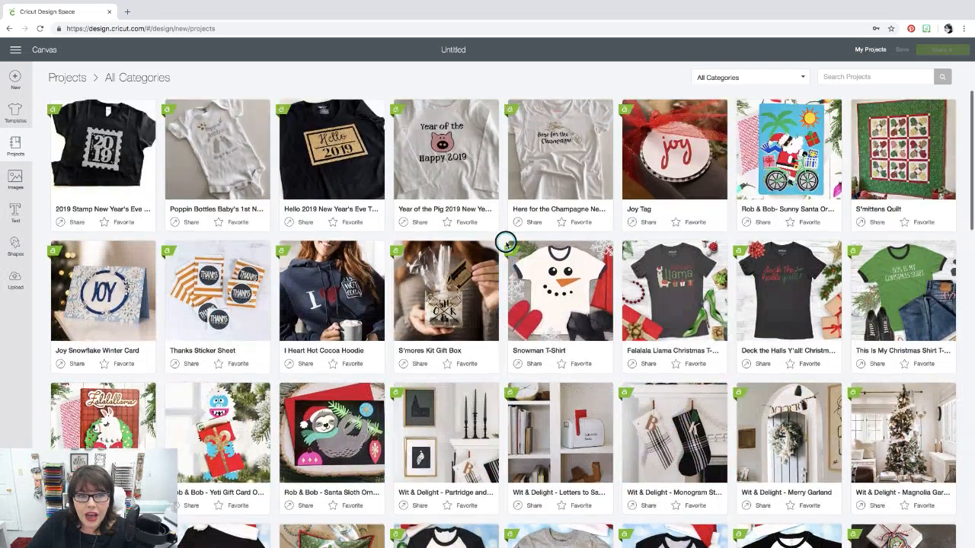
{"action": "left_click", "coordinate": [803, 78]}
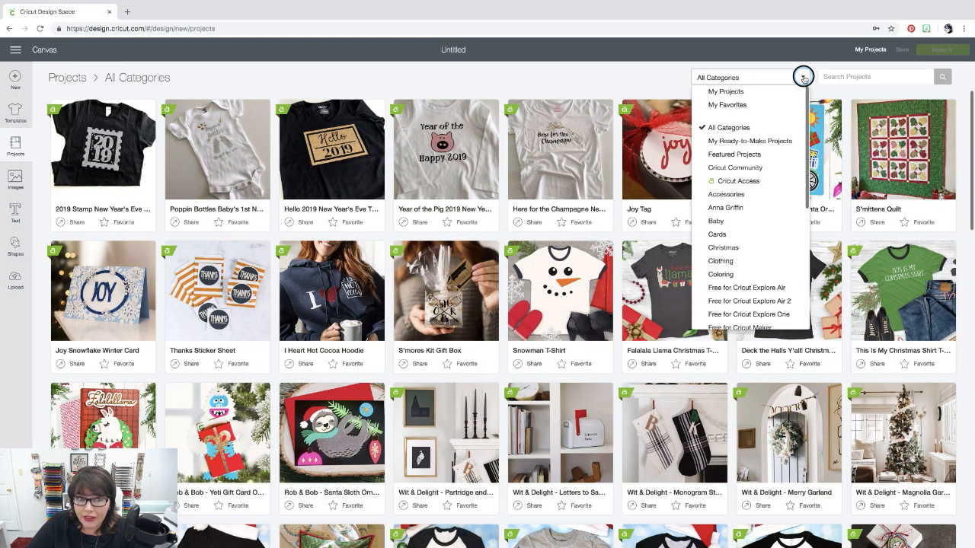
{"action": "left_click", "coordinate": [751, 206]}
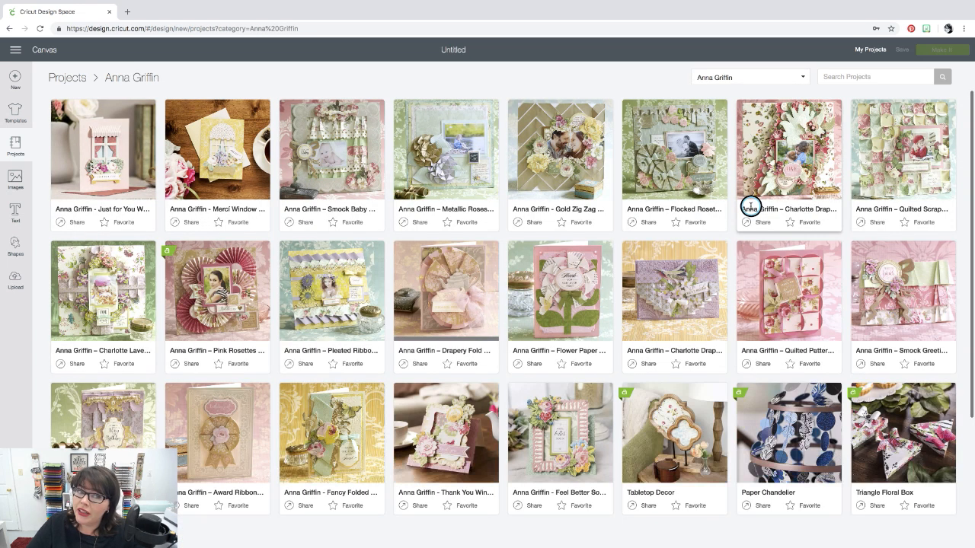
Step: Search the Anna Griffin projects for "frame" and view the details of the Feel Better Soon Frame Card
{"action": "left_click", "coordinate": [841, 75]}
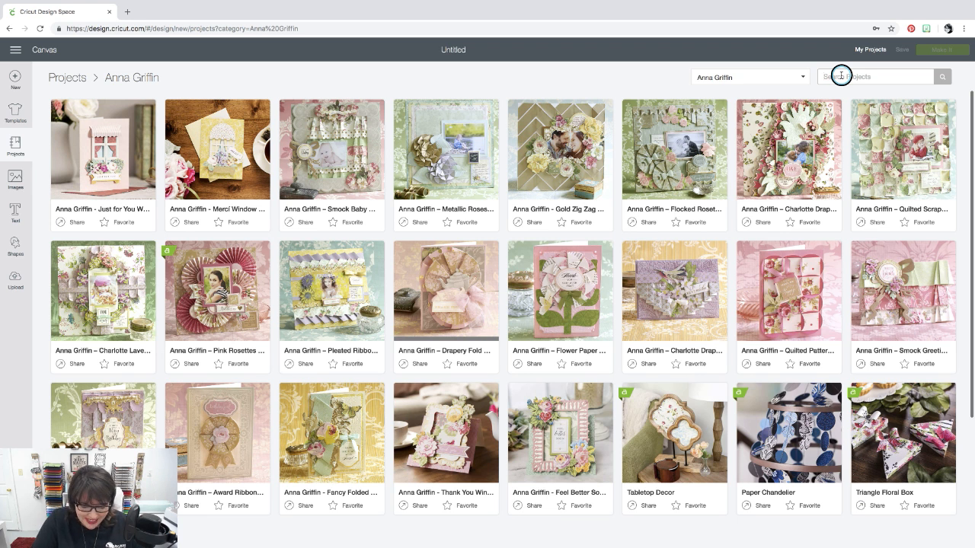
{"action": "type", "text": "frame"}
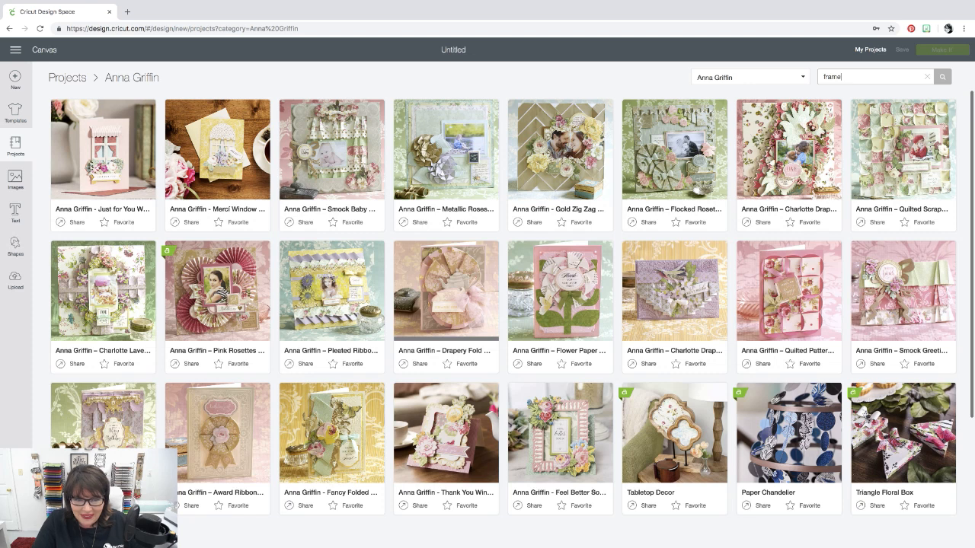
{"action": "key", "text": "Return"}
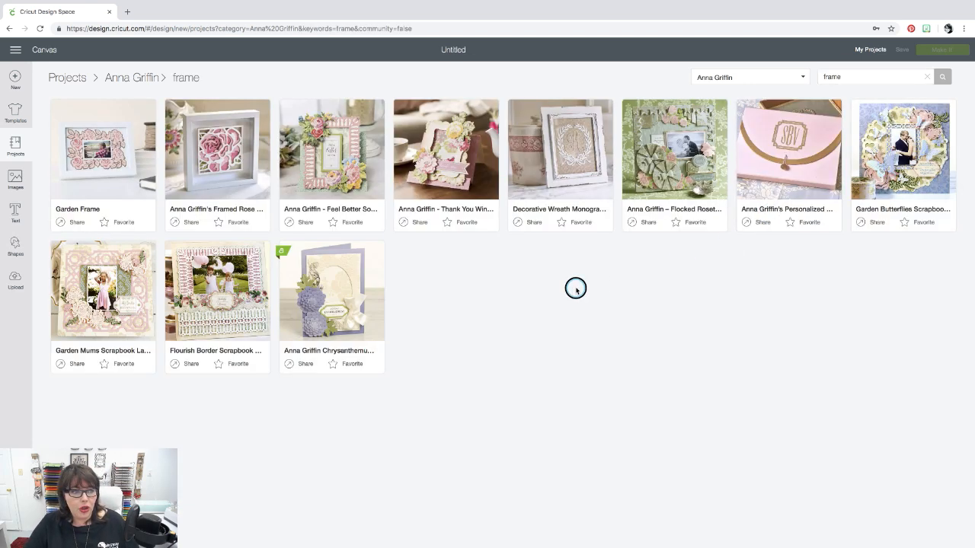
{"action": "left_click", "coordinate": [314, 142]}
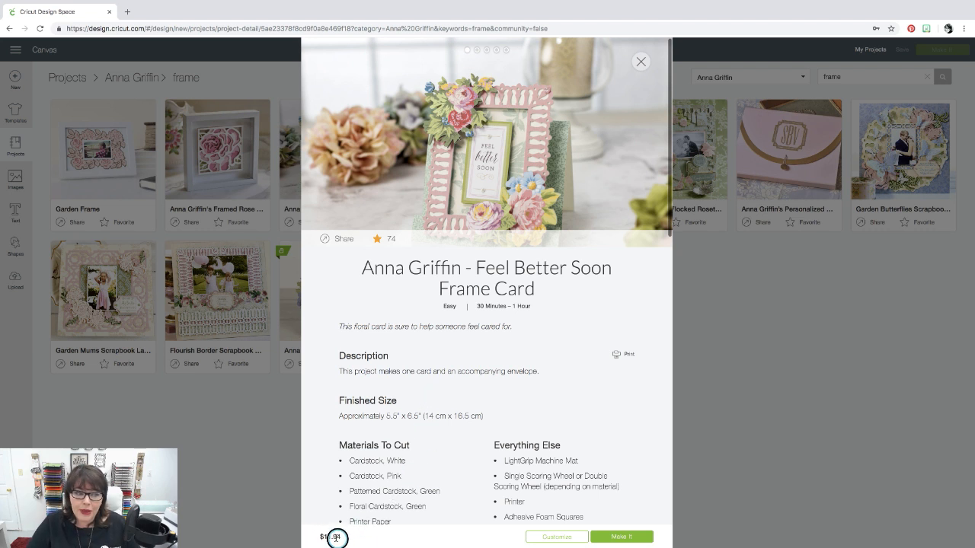
{"action": "left_click", "coordinate": [641, 61]}
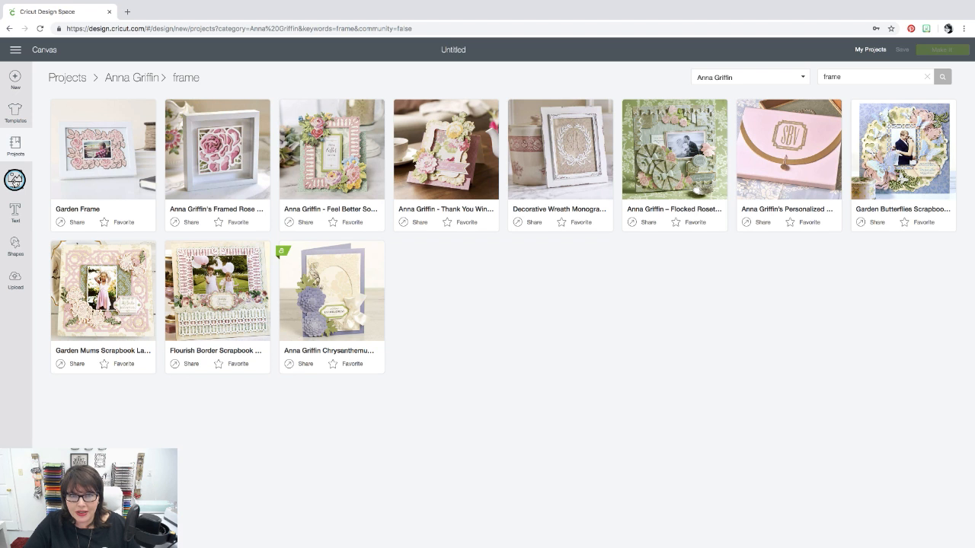
Step: Open the image library from the canvas and browse the featured images and their pricing labels
{"action": "left_click", "coordinate": [14, 180]}
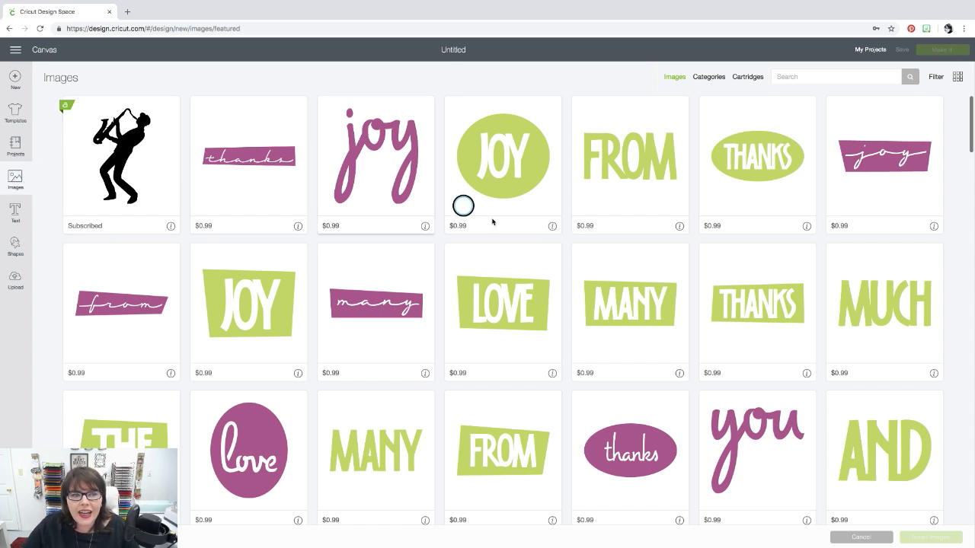
{"action": "scroll", "coordinate": [577, 291], "scroll_direction": "down", "scroll_amount": 2}
{"action": "scroll", "coordinate": [576, 291], "scroll_direction": "down", "scroll_amount": 3}
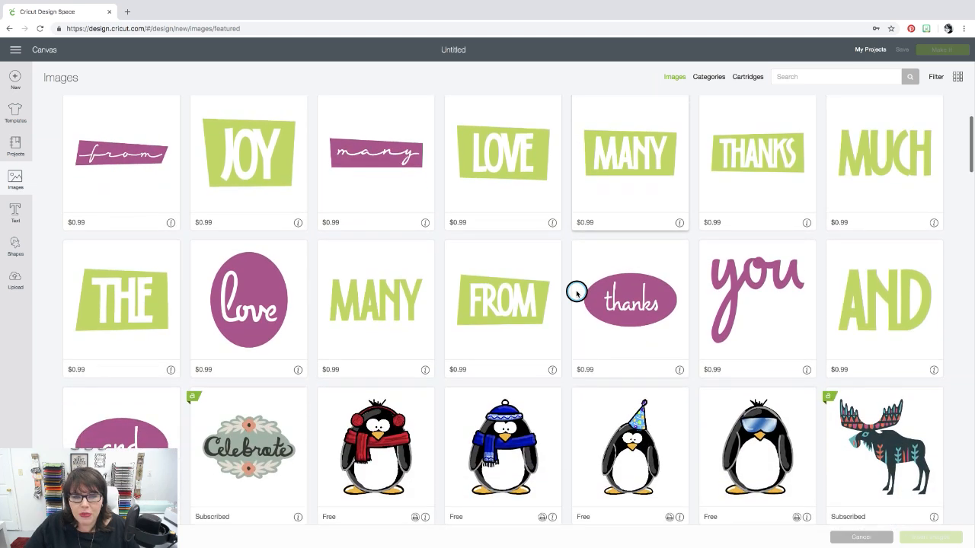
{"action": "scroll", "coordinate": [577, 289], "scroll_direction": "up", "scroll_amount": 4}
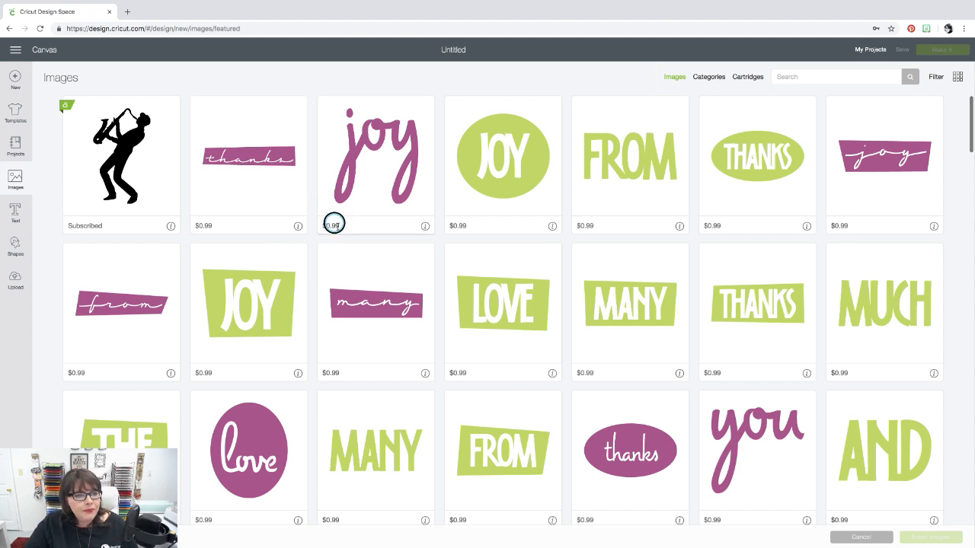
{"action": "scroll", "coordinate": [343, 235], "scroll_direction": "down", "scroll_amount": 2}
{"action": "scroll", "coordinate": [346, 237], "scroll_direction": "up", "scroll_amount": 2}
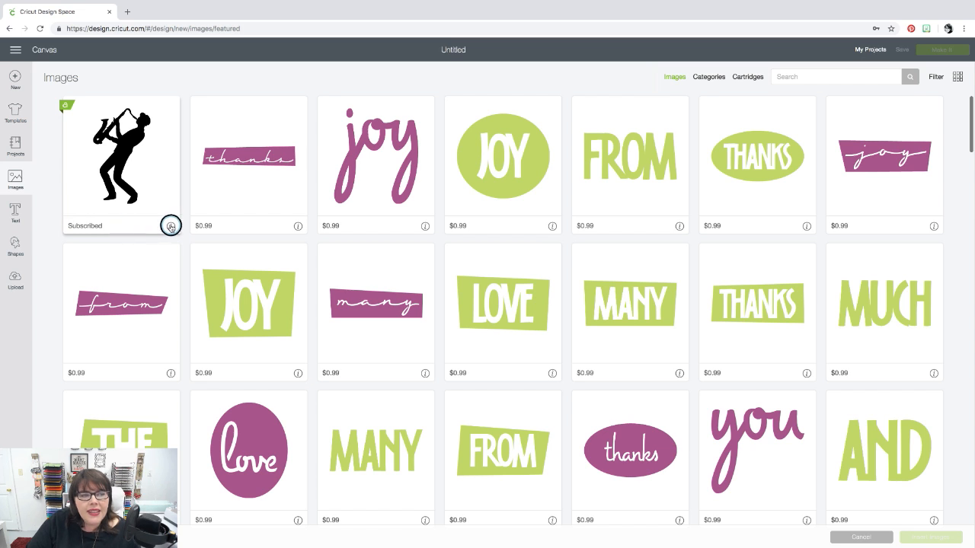
Step: Show the information for the Man Playing Saxophone image and open its Musician Silhouettes image set
{"action": "mouse_move", "coordinate": [170, 228]}
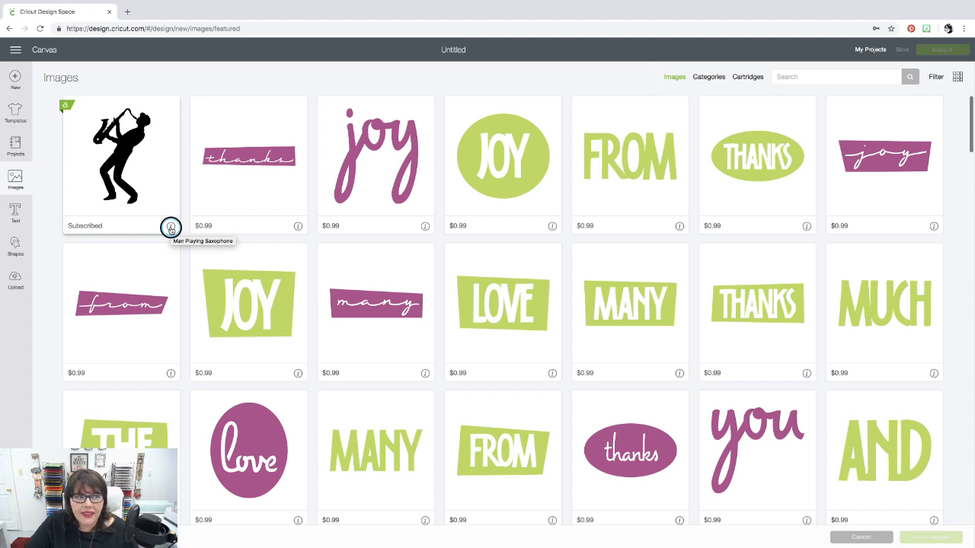
{"action": "left_click", "coordinate": [171, 227]}
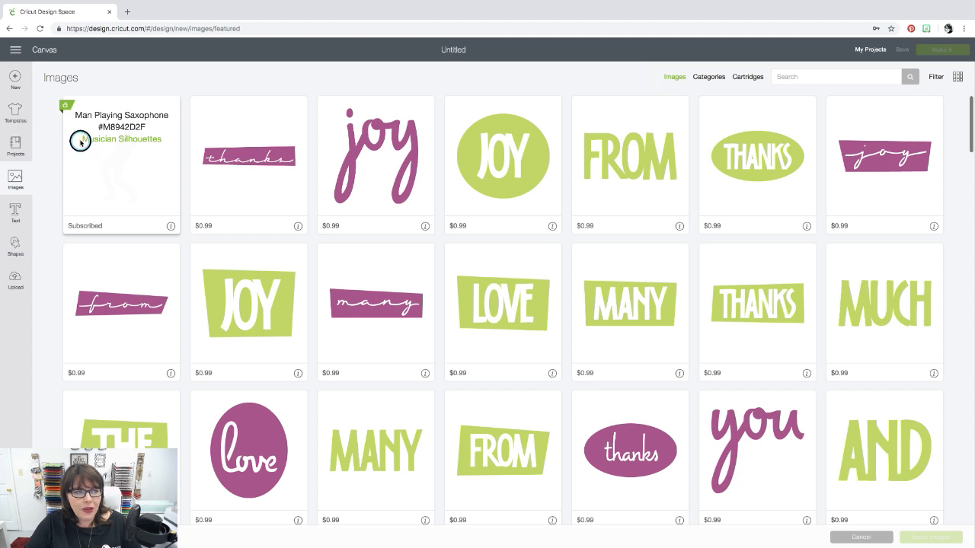
{"action": "left_click", "coordinate": [135, 139]}
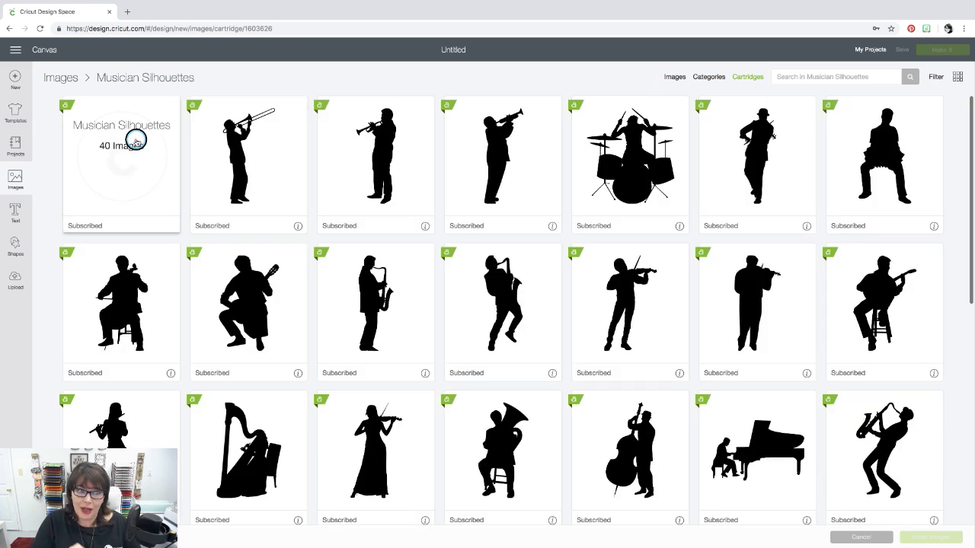
Step: Examine all the images in the Musician Silhouettes set, including the different saxophone player silhouettes
{"action": "scroll", "coordinate": [441, 289], "scroll_direction": "down", "scroll_amount": 3}
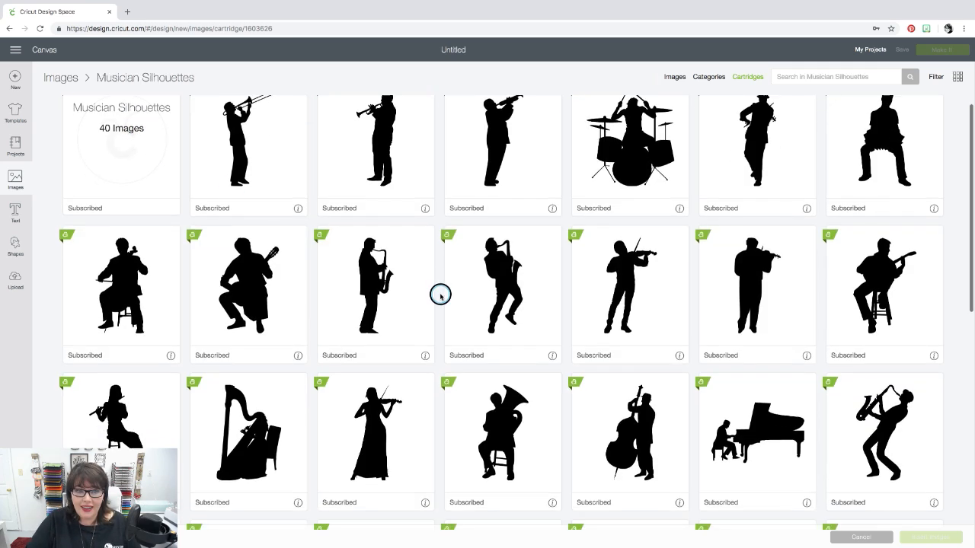
{"action": "scroll", "coordinate": [441, 294], "scroll_direction": "down", "scroll_amount": 5}
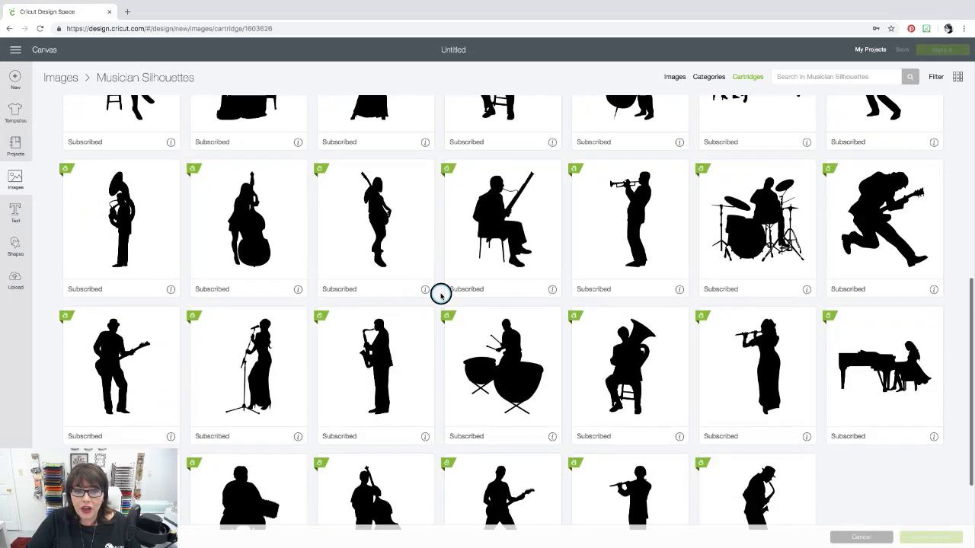
{"action": "scroll", "coordinate": [441, 295], "scroll_direction": "down", "scroll_amount": 1}
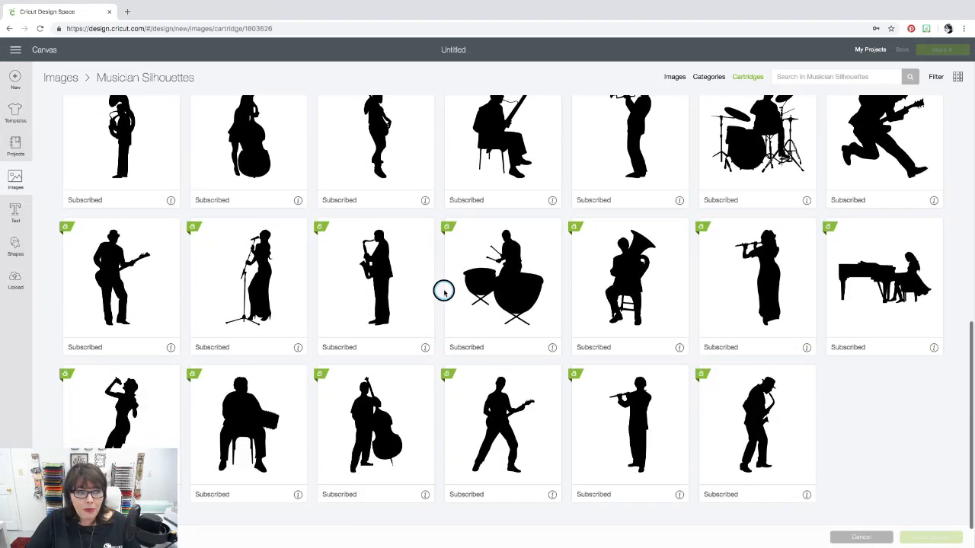
{"action": "scroll", "coordinate": [444, 292], "scroll_direction": "up", "scroll_amount": 1}
{"action": "scroll", "coordinate": [444, 292], "scroll_direction": "up", "scroll_amount": 8}
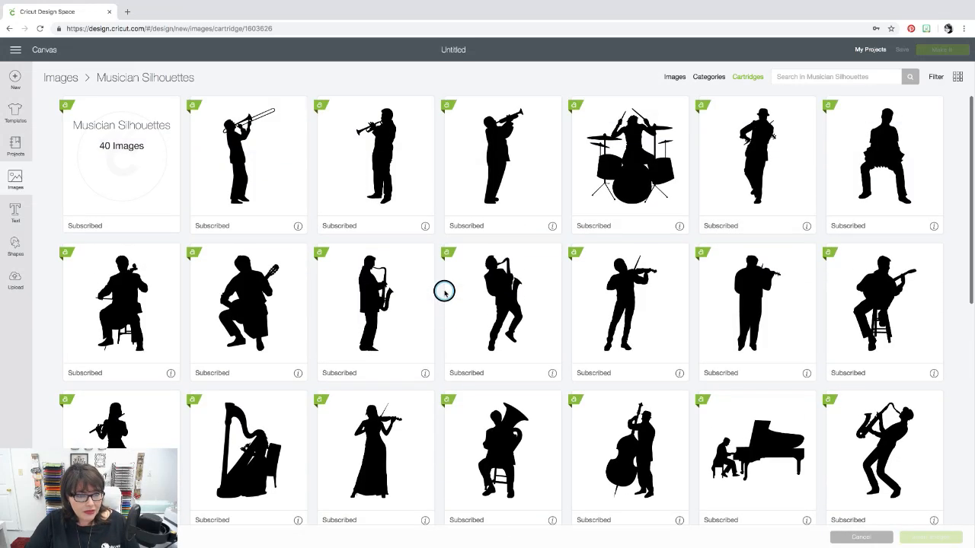
{"action": "scroll", "coordinate": [444, 292], "scroll_direction": "down", "scroll_amount": 1}
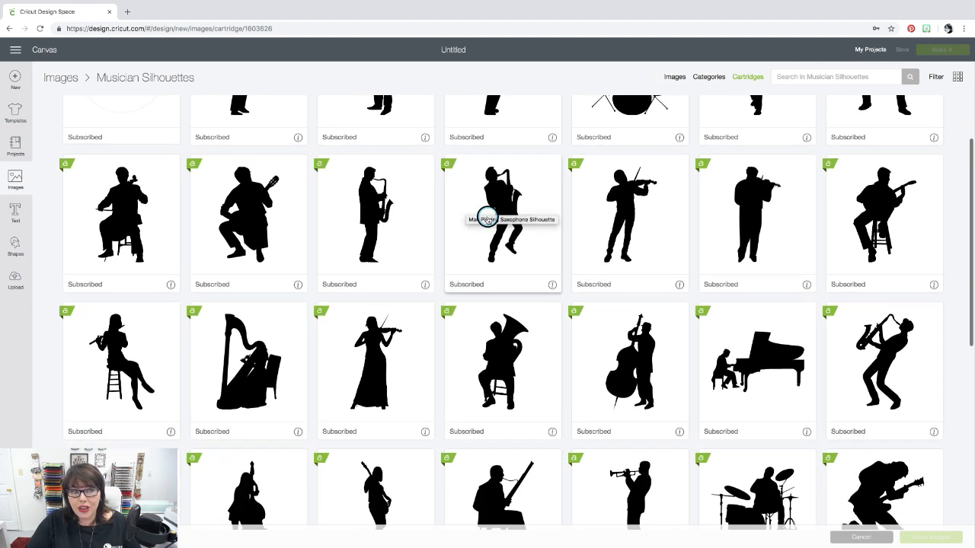
{"action": "scroll", "coordinate": [481, 220], "scroll_direction": "down", "scroll_amount": 3}
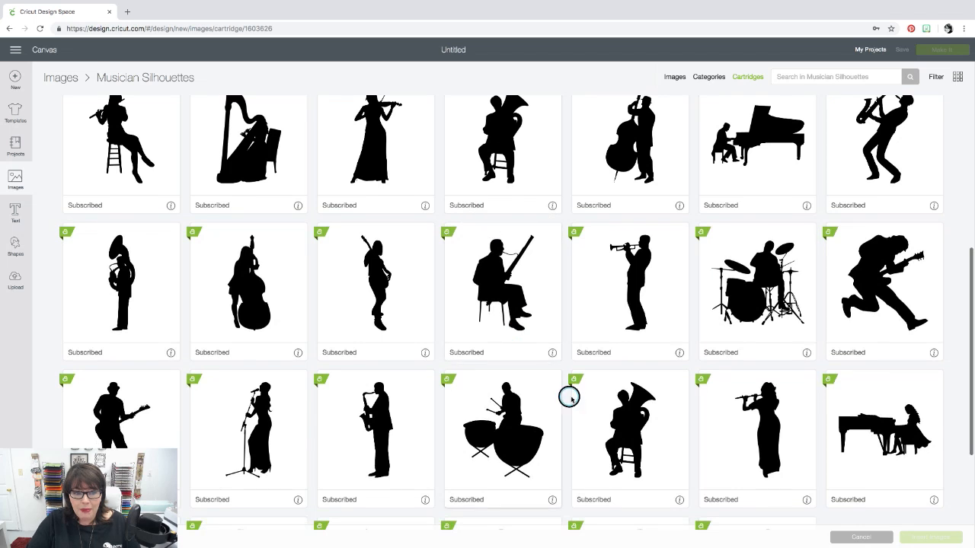
{"action": "scroll", "coordinate": [571, 394], "scroll_direction": "down", "scroll_amount": 2}
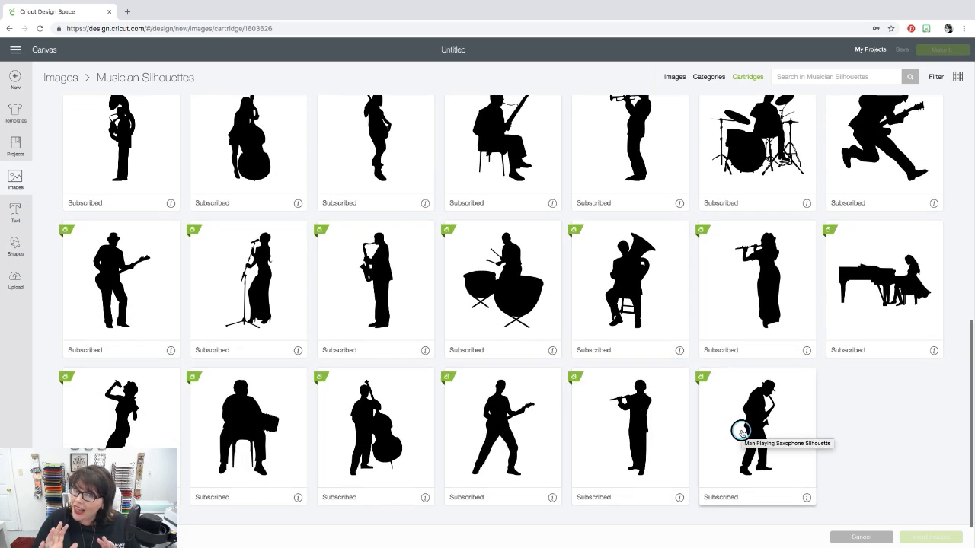
{"action": "scroll", "coordinate": [559, 348], "scroll_direction": "up", "scroll_amount": 5}
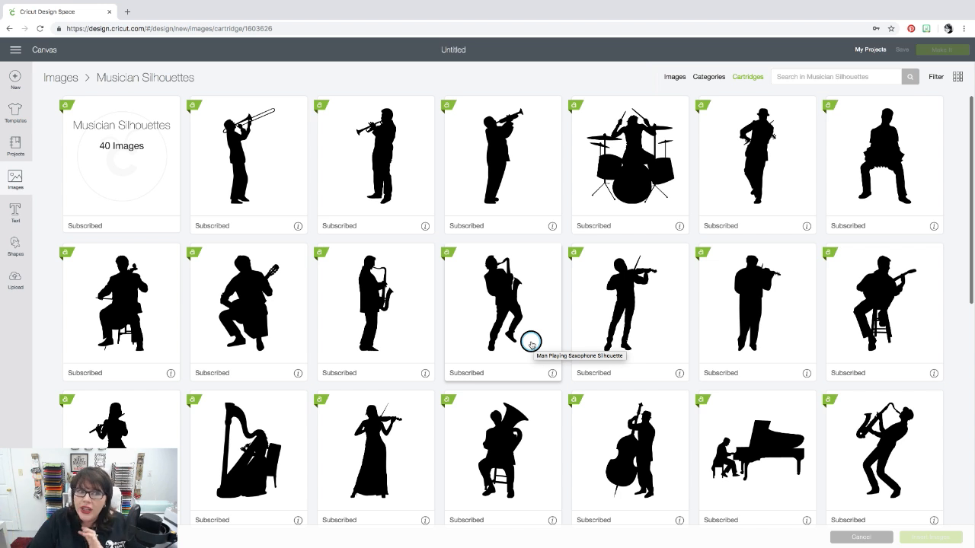
Step: Leave the Musician Silhouettes set, reopen the image library and return to the full list of featured images
{"action": "left_click", "coordinate": [10, 28]}
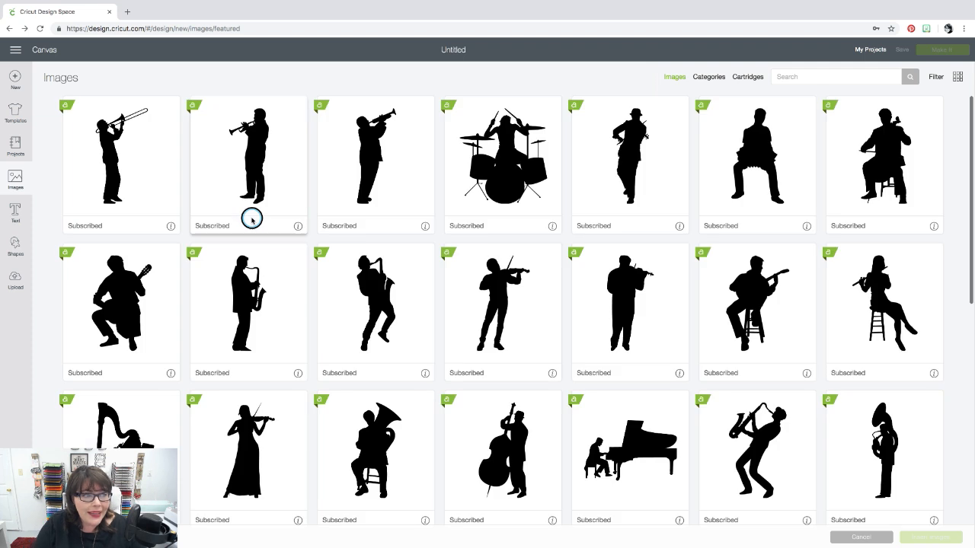
{"action": "left_click", "coordinate": [7, 28]}
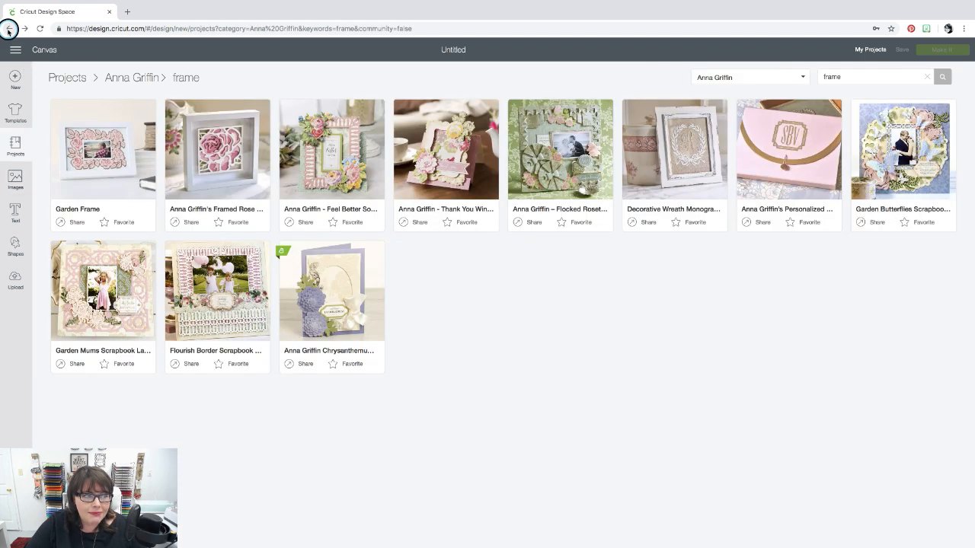
{"action": "left_click", "coordinate": [14, 146]}
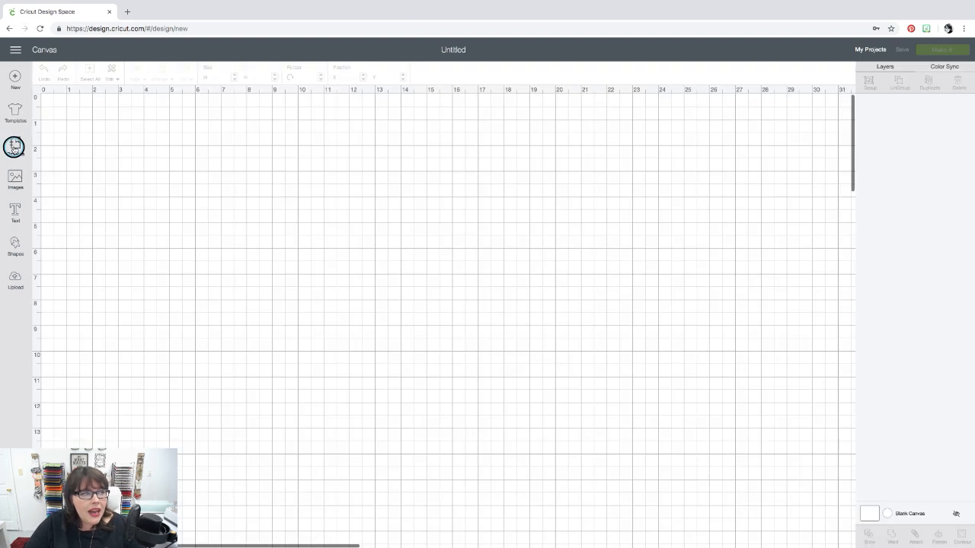
{"action": "left_click", "coordinate": [16, 179]}
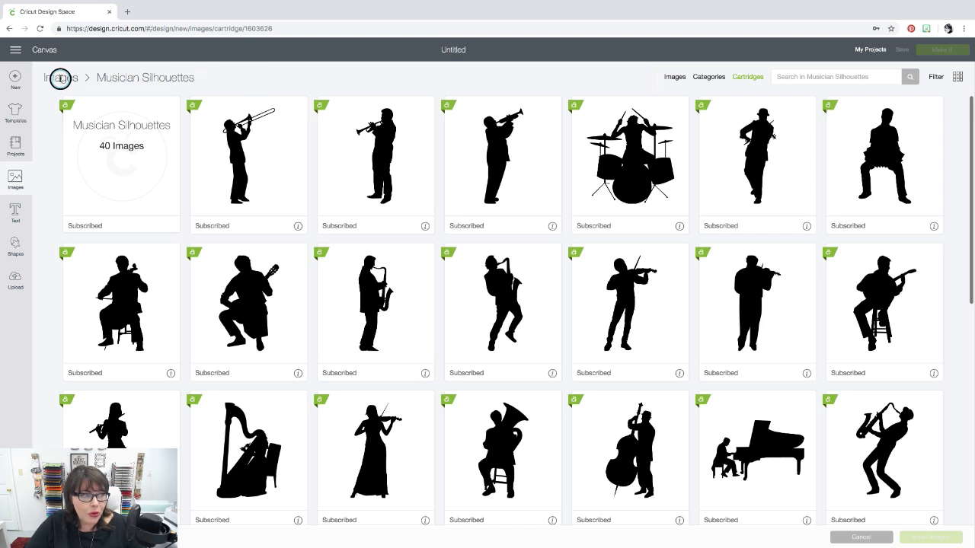
{"action": "left_click", "coordinate": [675, 79]}
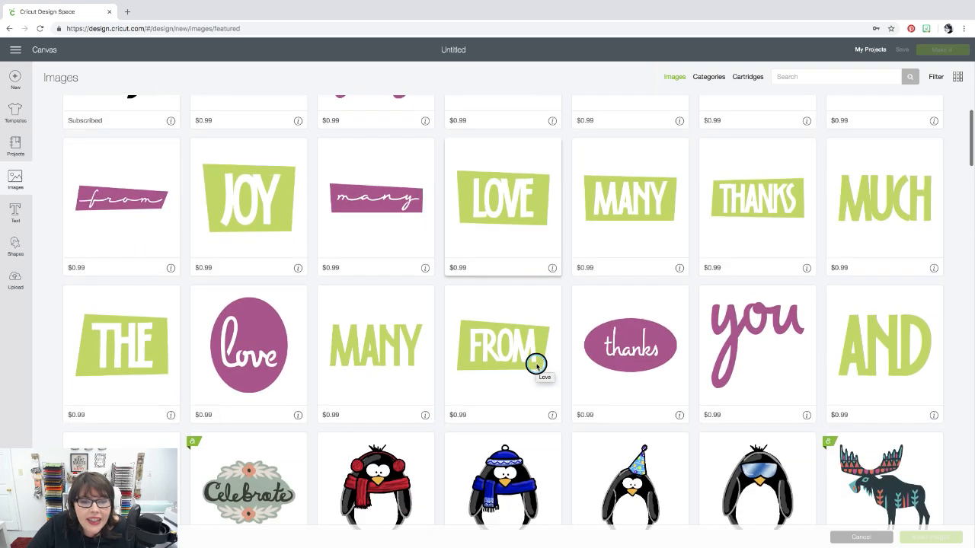
Step: Browse further down the featured images, past the subscribed designs to the free 2019 calendar pages
{"action": "scroll", "coordinate": [536, 365], "scroll_direction": "down", "scroll_amount": 1}
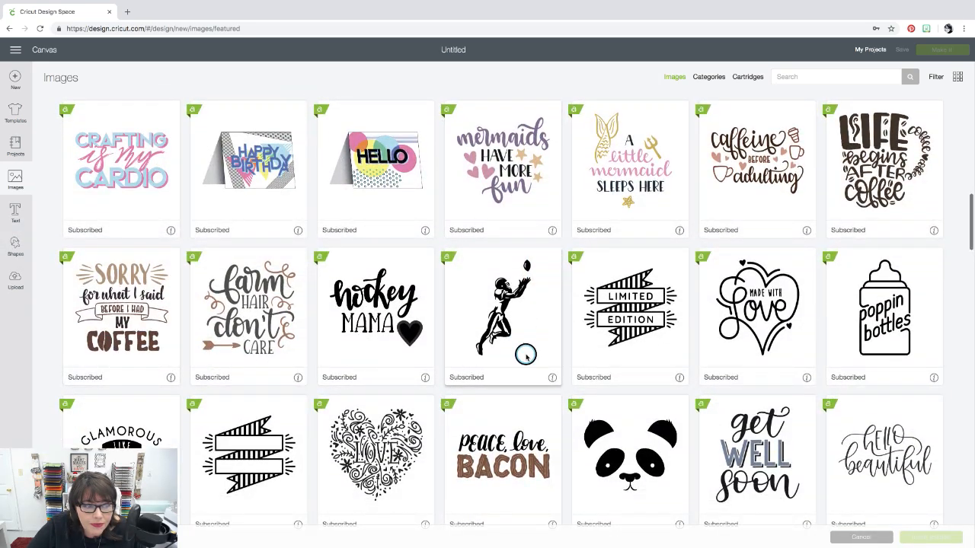
{"action": "scroll", "coordinate": [525, 354], "scroll_direction": "down", "scroll_amount": 5}
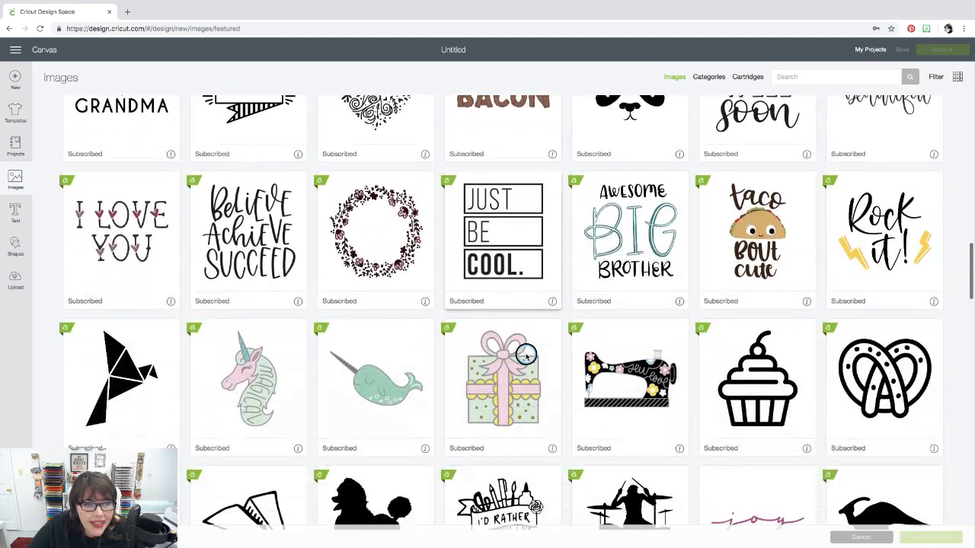
{"action": "scroll", "coordinate": [526, 354], "scroll_direction": "down", "scroll_amount": 4}
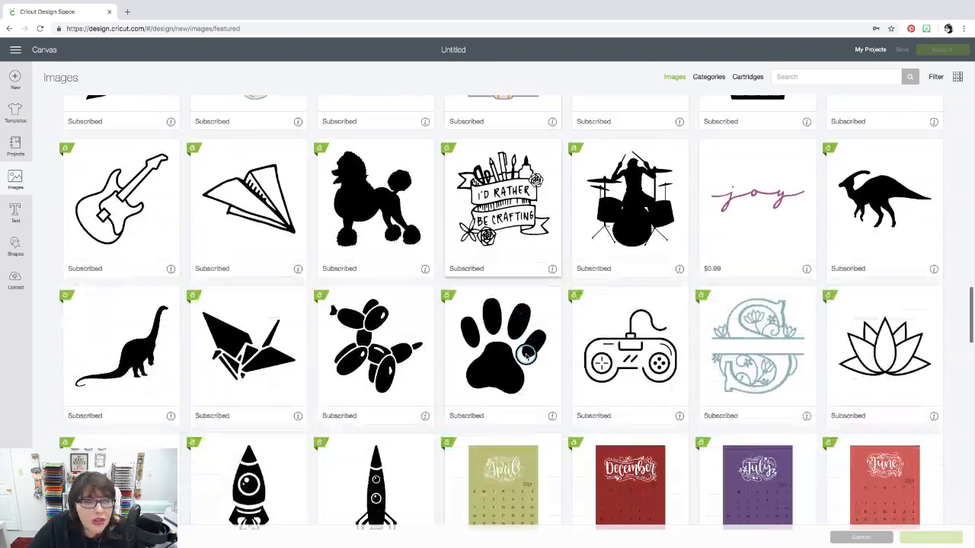
{"action": "scroll", "coordinate": [526, 354], "scroll_direction": "down", "scroll_amount": 4}
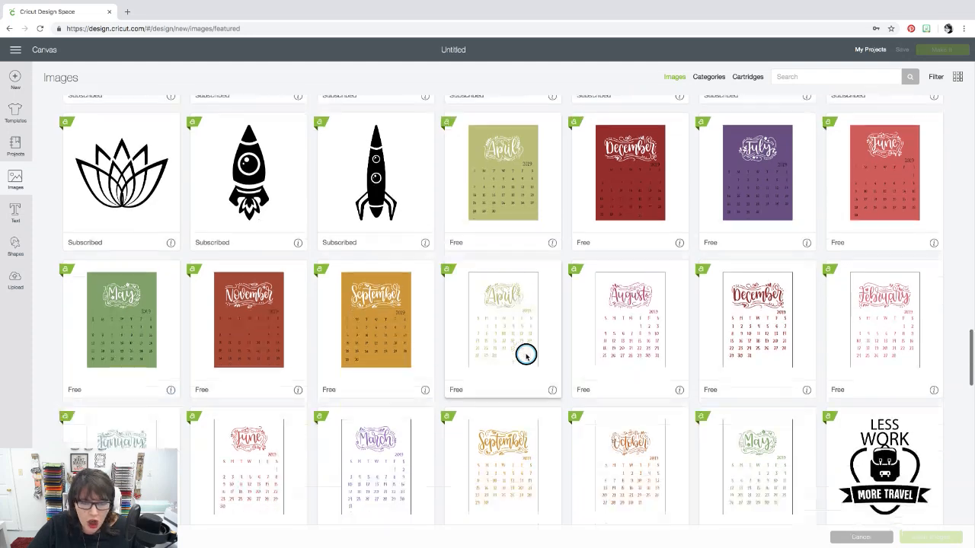
{"action": "scroll", "coordinate": [526, 354], "scroll_direction": "down", "scroll_amount": 2}
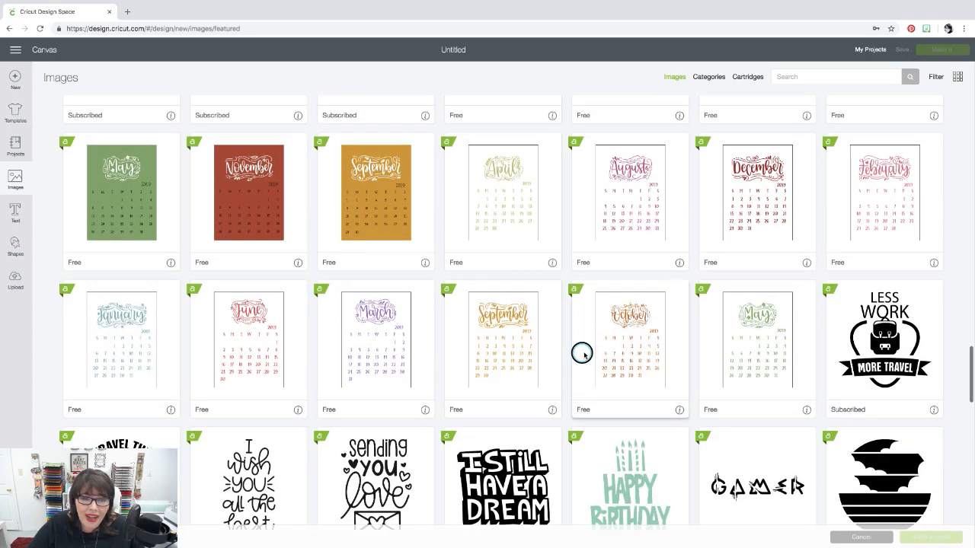
{"action": "scroll", "coordinate": [951, 235], "scroll_direction": "up", "scroll_amount": 9}
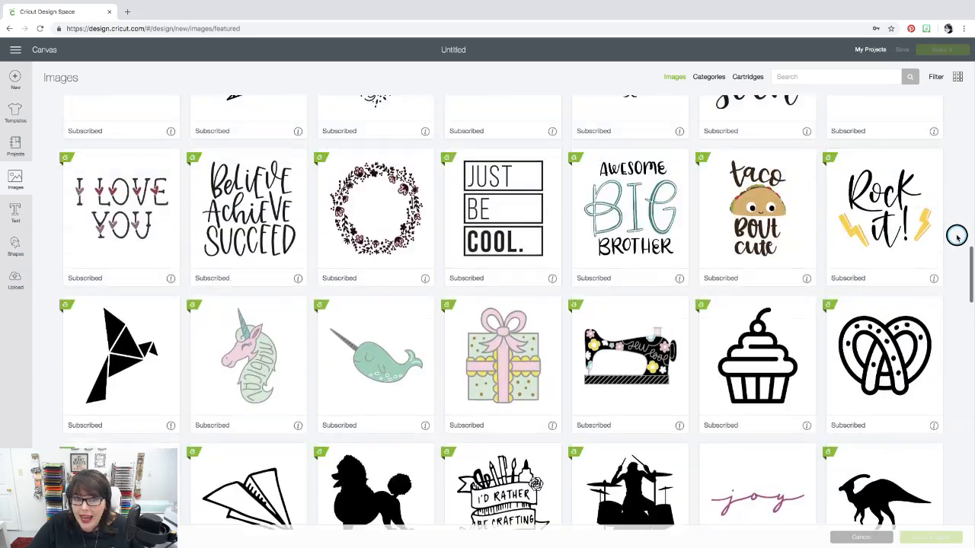
Step: Return to the start of the featured images, filter them by Free ownership and browse the free designs
{"action": "scroll", "coordinate": [956, 236], "scroll_direction": "up", "scroll_amount": 10}
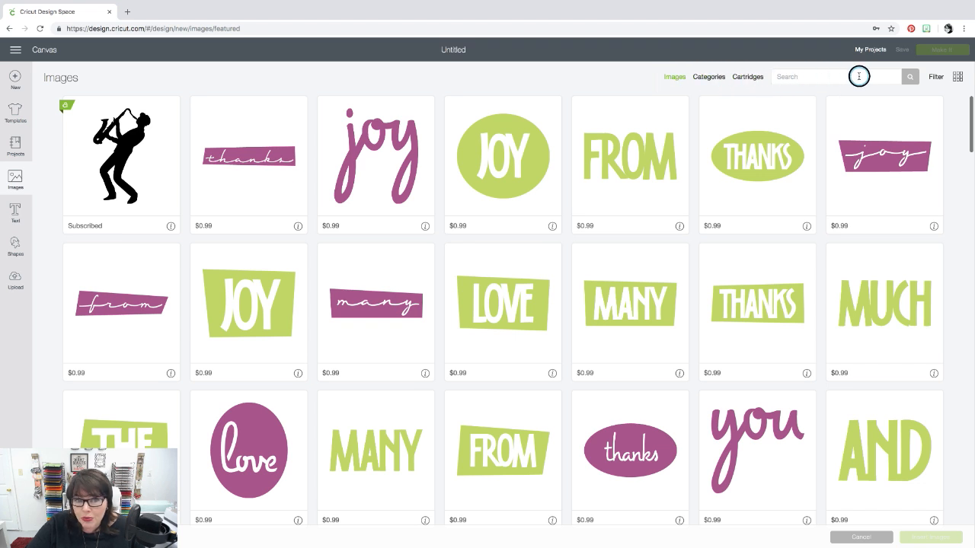
{"action": "left_click", "coordinate": [936, 77]}
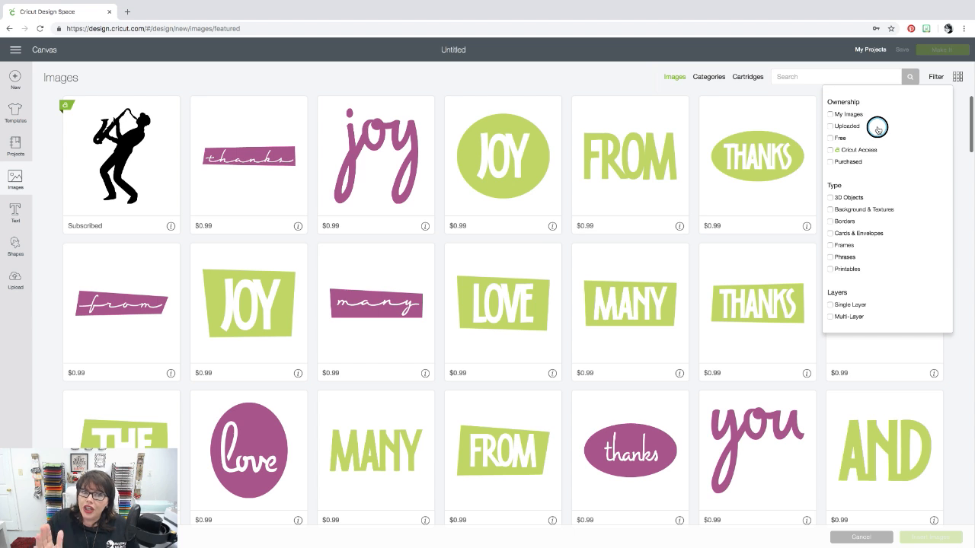
{"action": "left_click", "coordinate": [831, 138]}
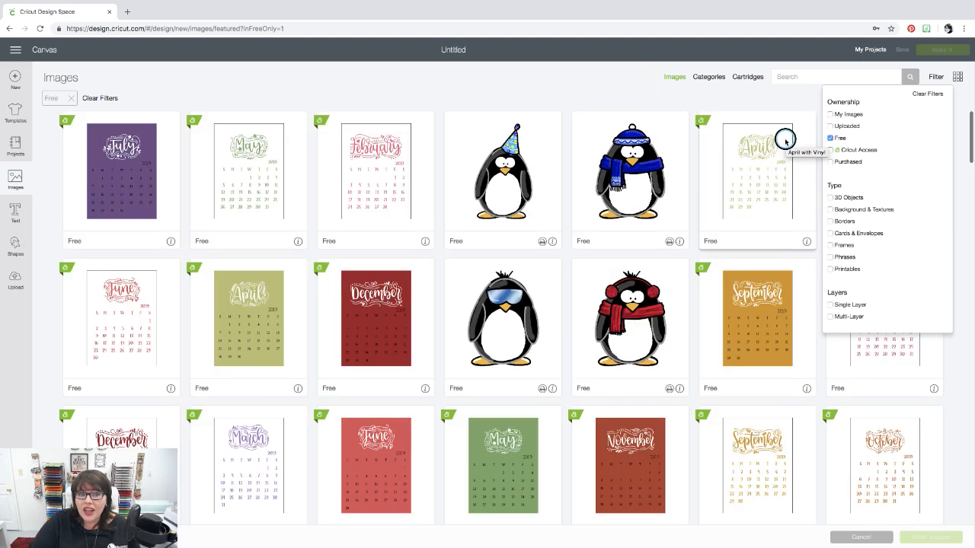
{"action": "scroll", "coordinate": [664, 192], "scroll_direction": "down", "scroll_amount": 4}
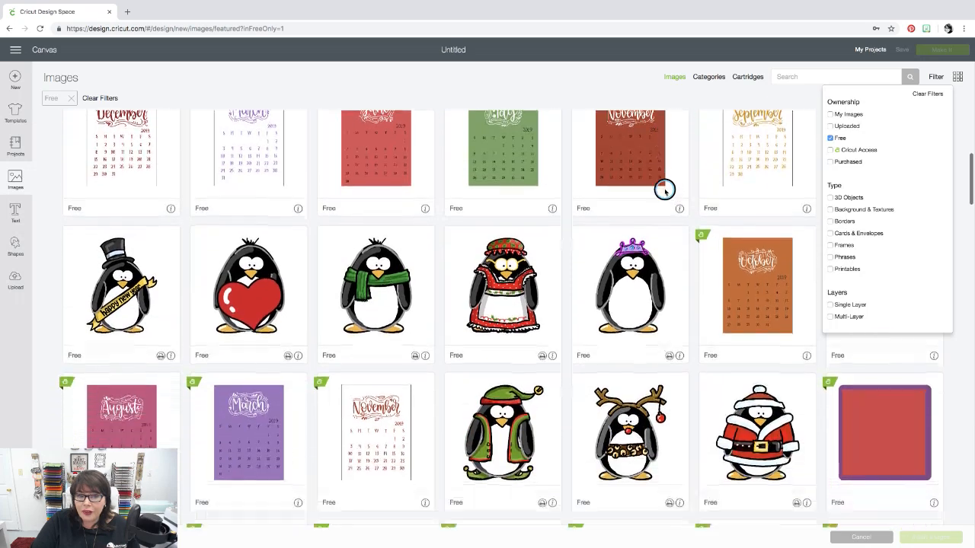
{"action": "scroll", "coordinate": [664, 191], "scroll_direction": "down", "scroll_amount": 6}
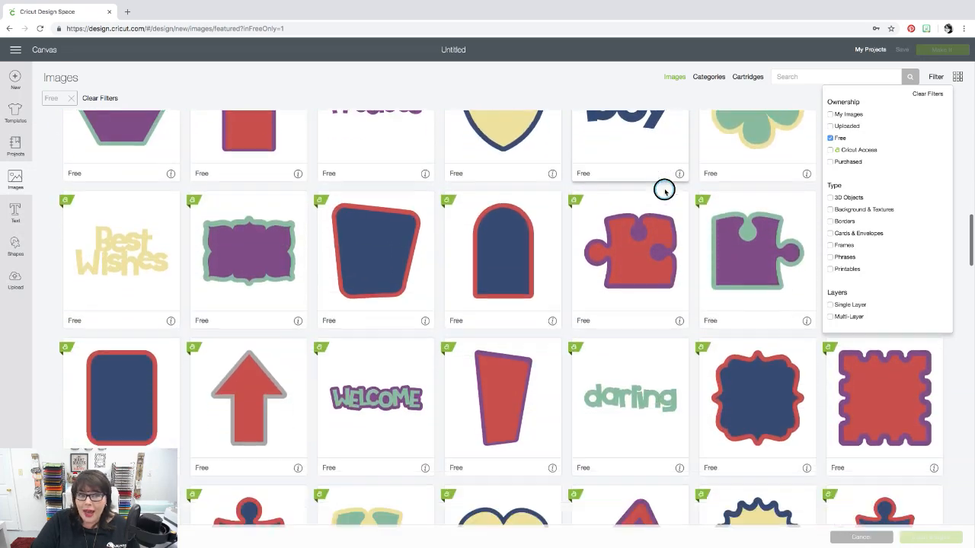
{"action": "scroll", "coordinate": [664, 191], "scroll_direction": "down", "scroll_amount": 5}
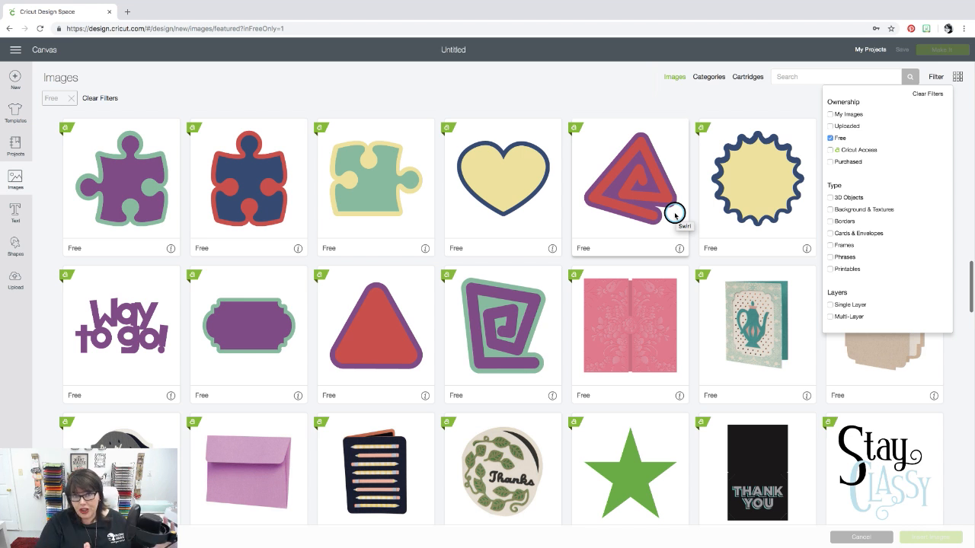
Step: Replace the Free filter with Cricut Access and browse the images included in the subscription
{"action": "left_click", "coordinate": [830, 138]}
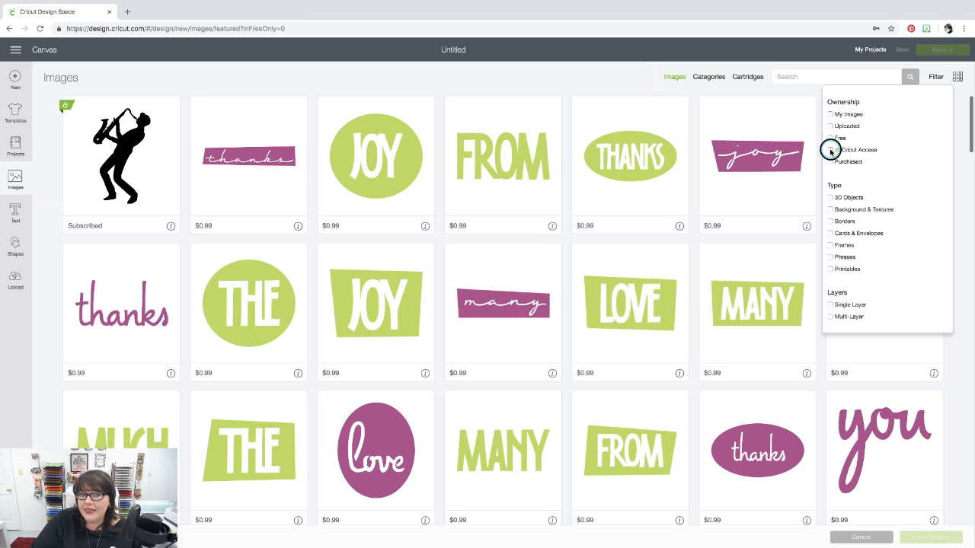
{"action": "left_click", "coordinate": [830, 149]}
{"action": "scroll", "coordinate": [724, 259], "scroll_direction": "down", "scroll_amount": 5}
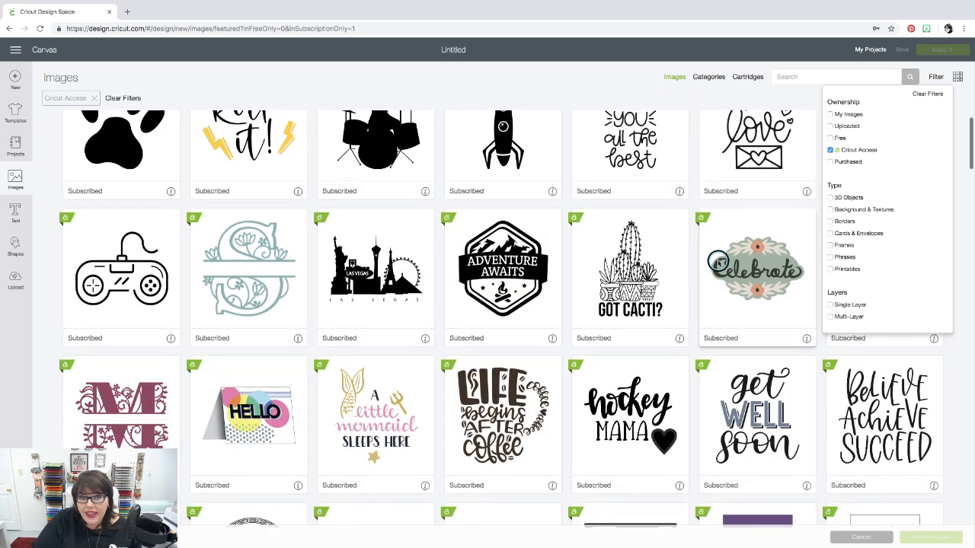
{"action": "scroll", "coordinate": [717, 261], "scroll_direction": "down", "scroll_amount": 4}
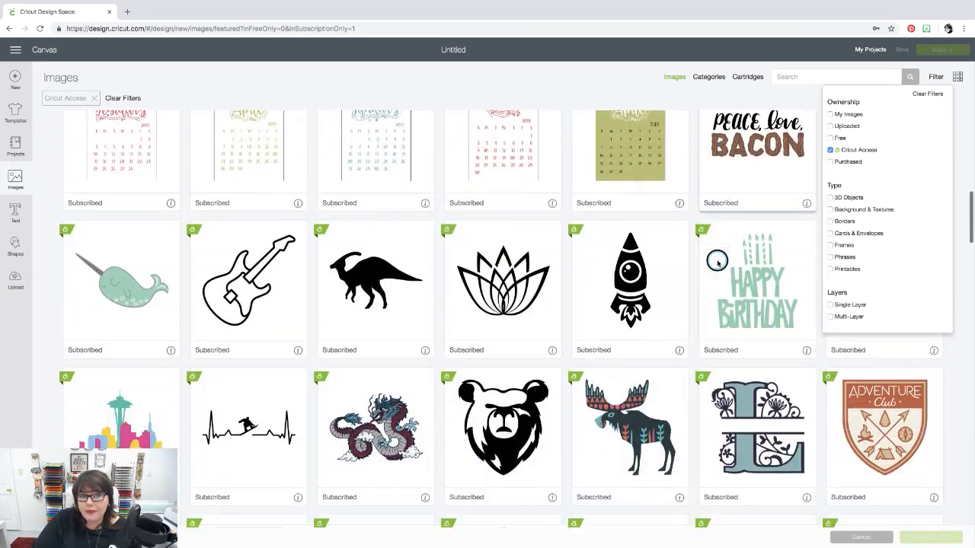
{"action": "scroll", "coordinate": [716, 261], "scroll_direction": "up", "scroll_amount": 2}
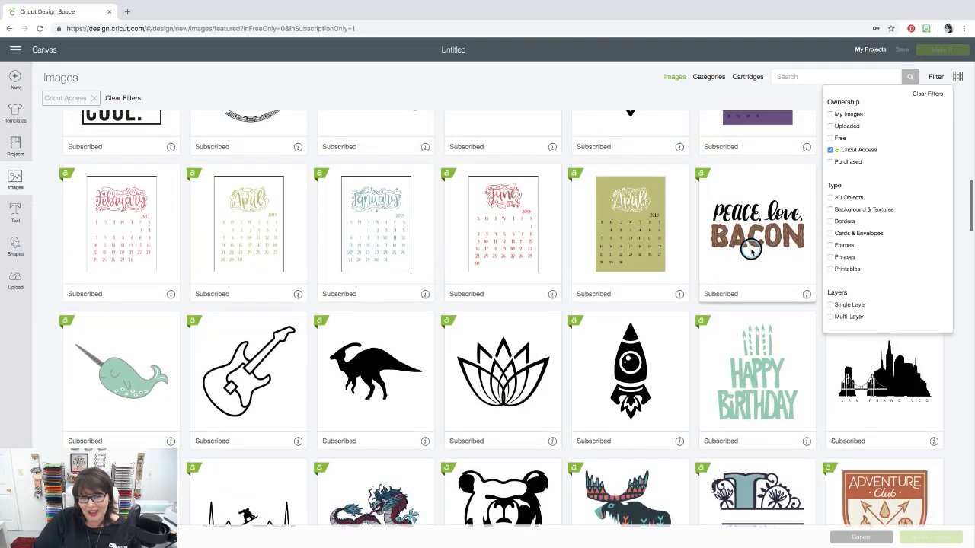
Step: Replace the Cricut Access filter with the 3D Objects type and browse the 3D images
{"action": "left_click", "coordinate": [830, 150]}
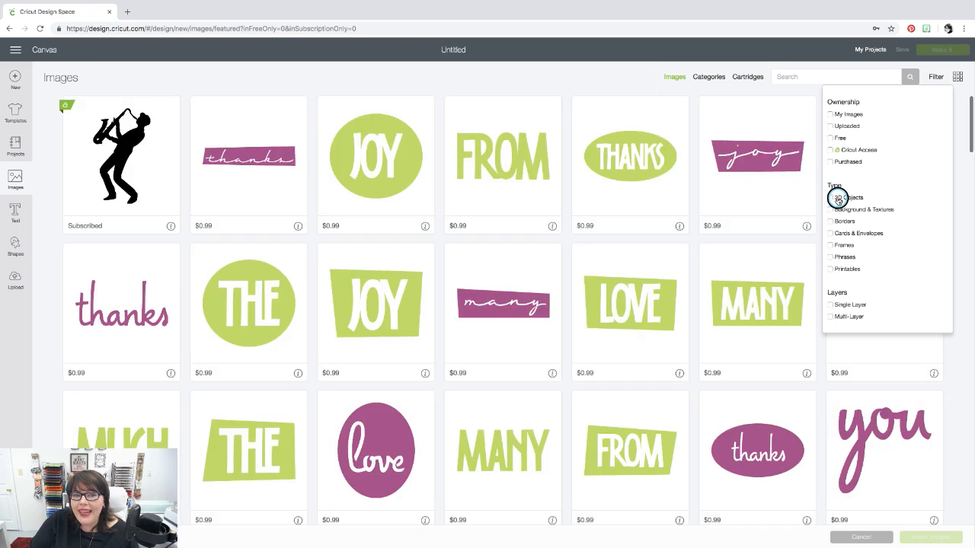
{"action": "left_click", "coordinate": [831, 197]}
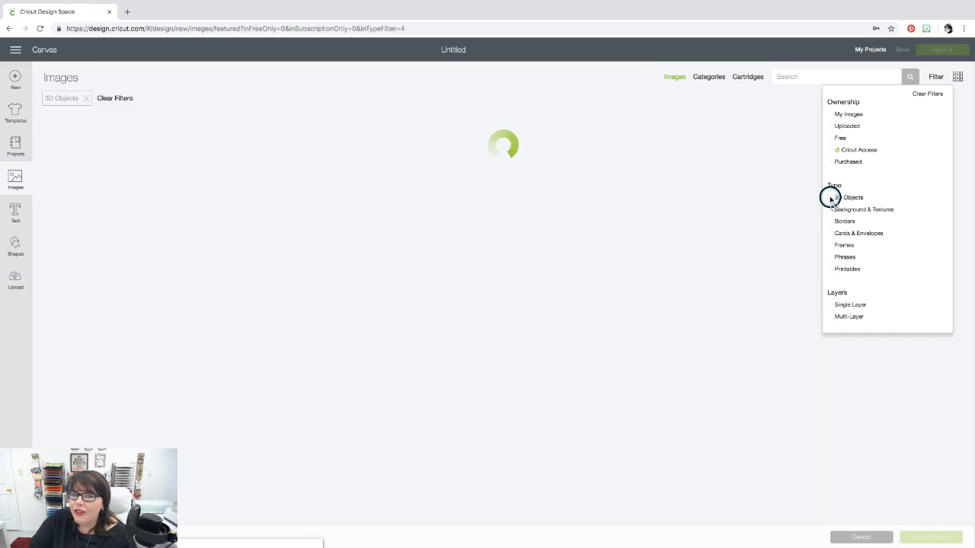
{"action": "scroll", "coordinate": [708, 299], "scroll_direction": "down", "scroll_amount": 6}
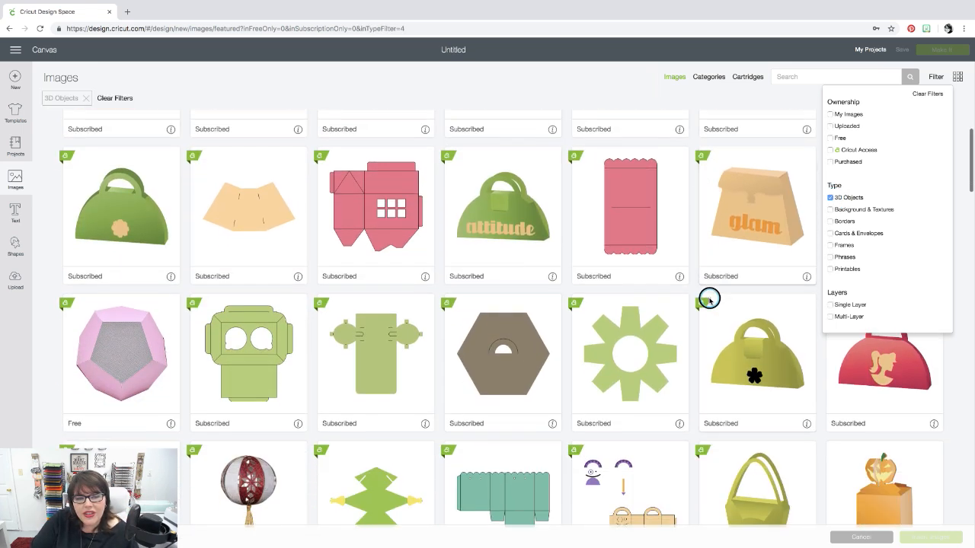
{"action": "scroll", "coordinate": [709, 299], "scroll_direction": "down", "scroll_amount": 2}
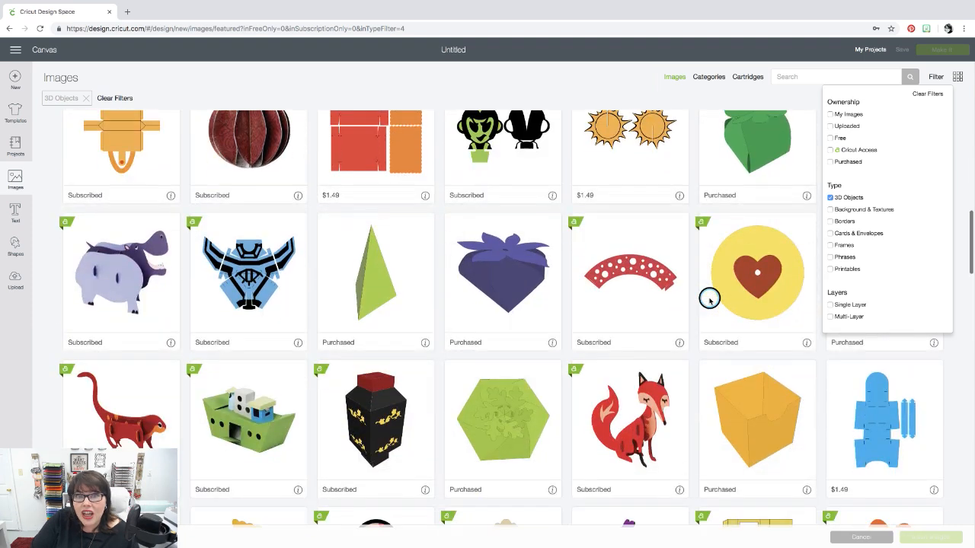
{"action": "scroll", "coordinate": [709, 299], "scroll_direction": "up", "scroll_amount": 3}
{"action": "scroll", "coordinate": [708, 298], "scroll_direction": "up", "scroll_amount": 5}
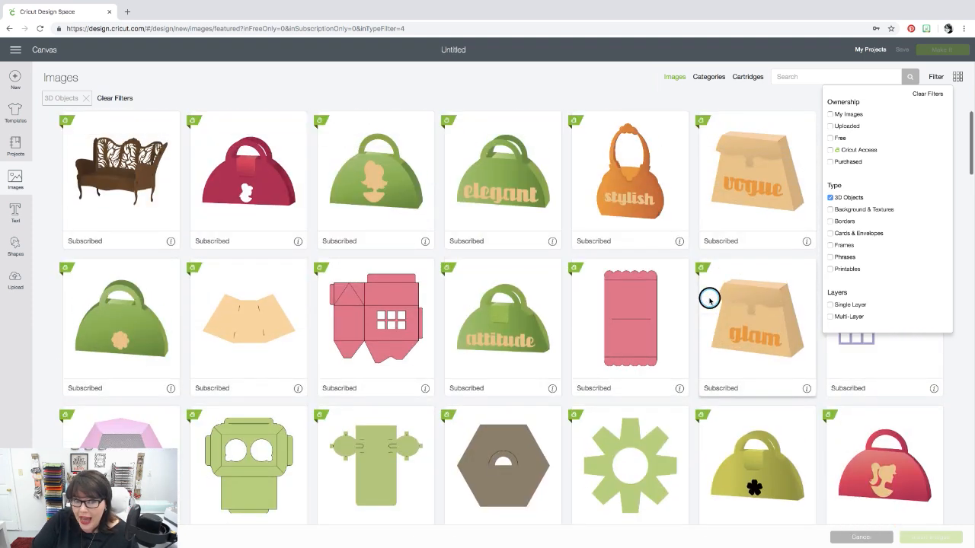
{"action": "left_click", "coordinate": [935, 79]}
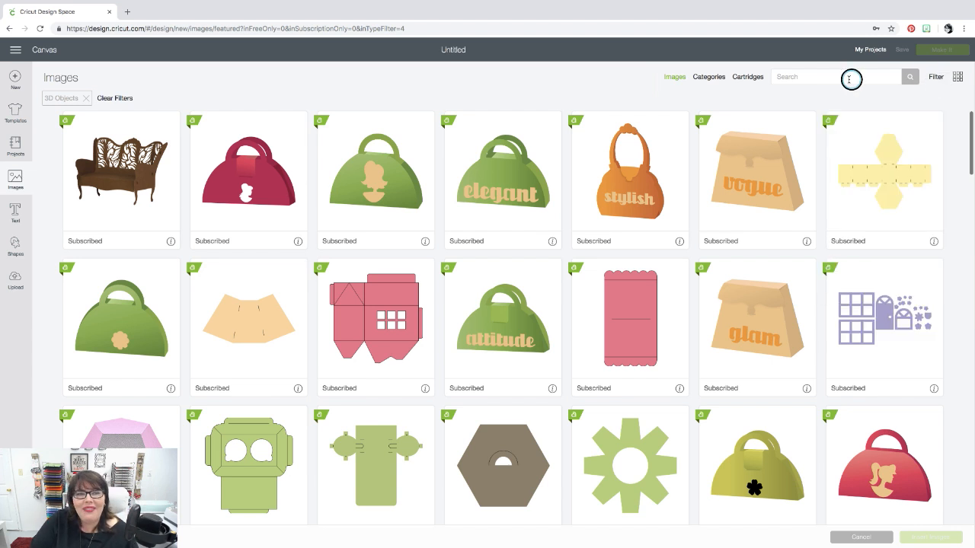
Step: Show the image library by cartridge and examine the ownership filters offered for cartridges
{"action": "left_click", "coordinate": [749, 79]}
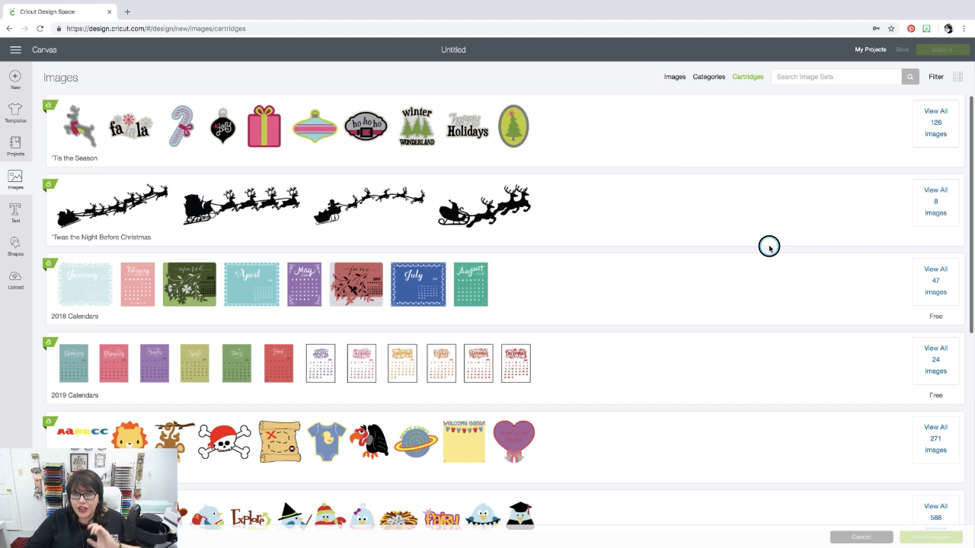
{"action": "left_click", "coordinate": [938, 77]}
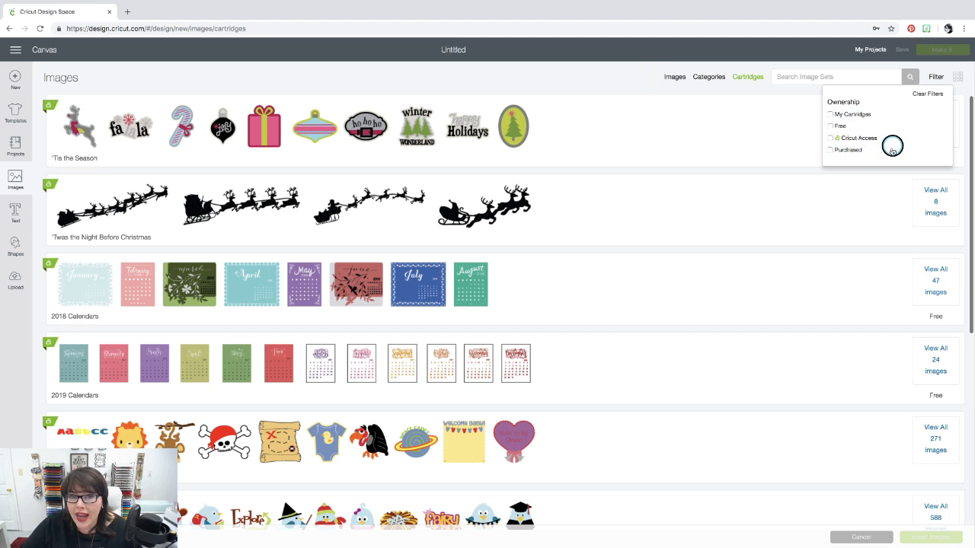
{"action": "left_click", "coordinate": [752, 92]}
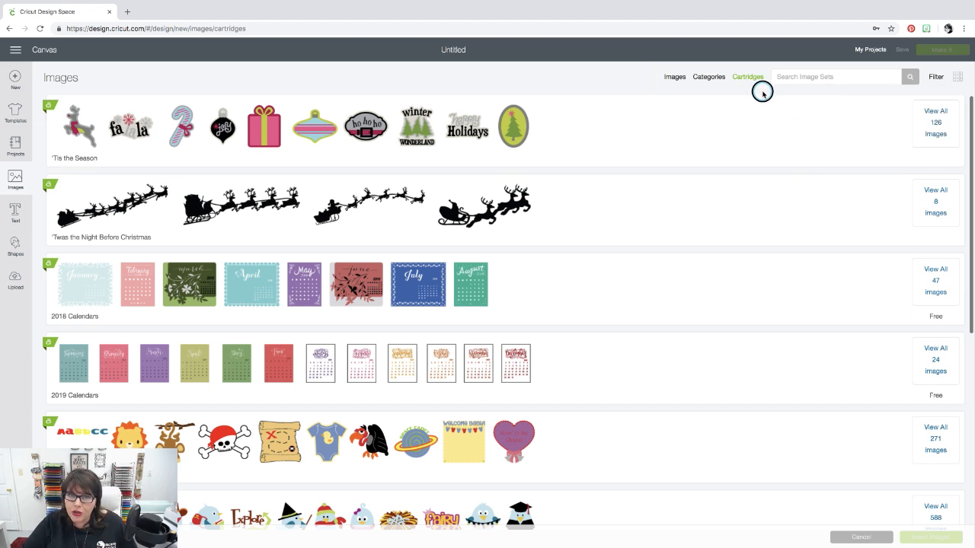
Step: Search the cartridges for "valentine", look through the matching image sets and switch to the individual images for the same search
{"action": "left_click", "coordinate": [785, 76]}
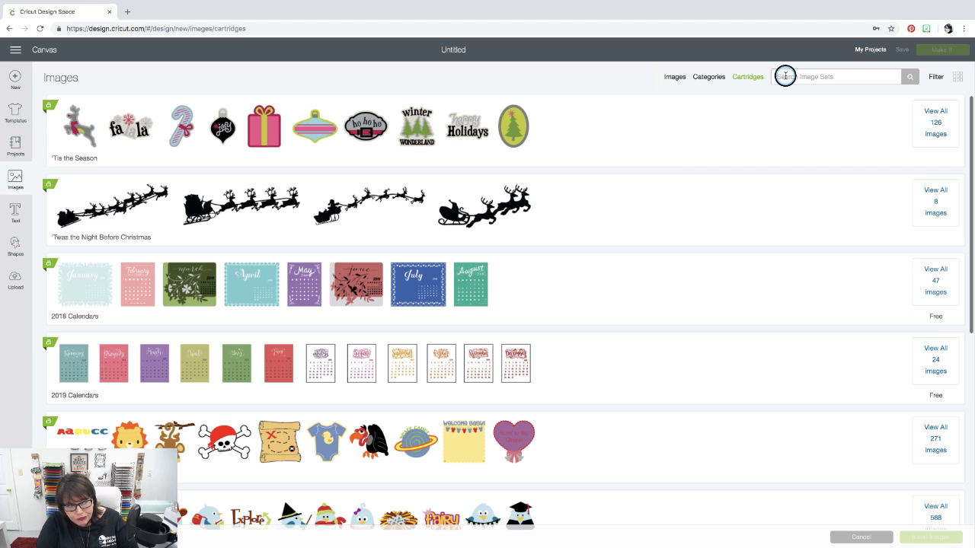
{"action": "left_click", "coordinate": [784, 76]}
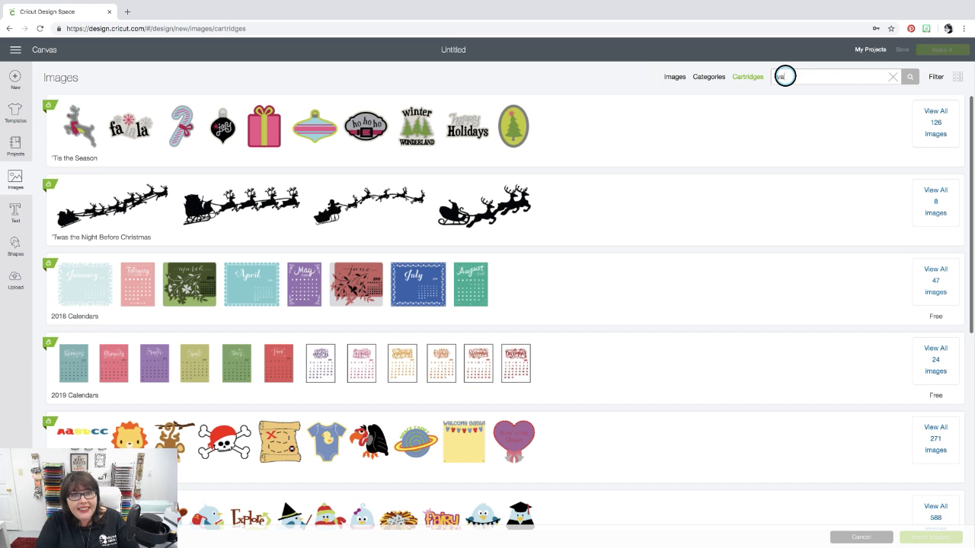
{"action": "type", "text": "valentine"}
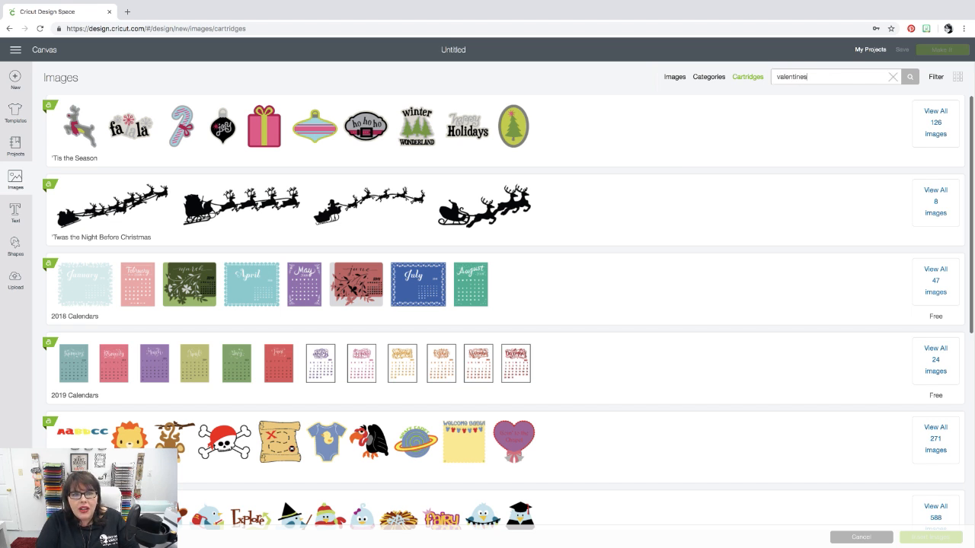
{"action": "key", "text": "Return"}
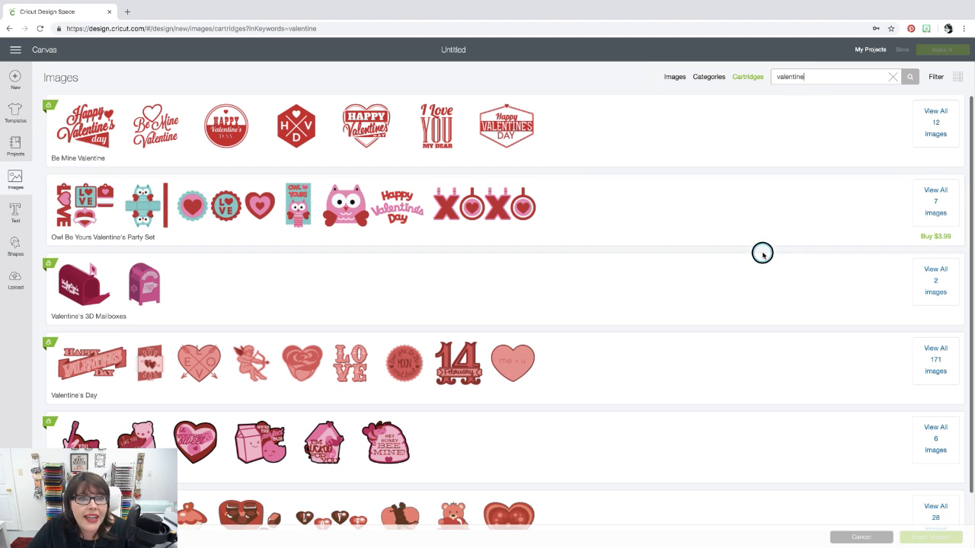
{"action": "scroll", "coordinate": [759, 253], "scroll_direction": "down", "scroll_amount": 1}
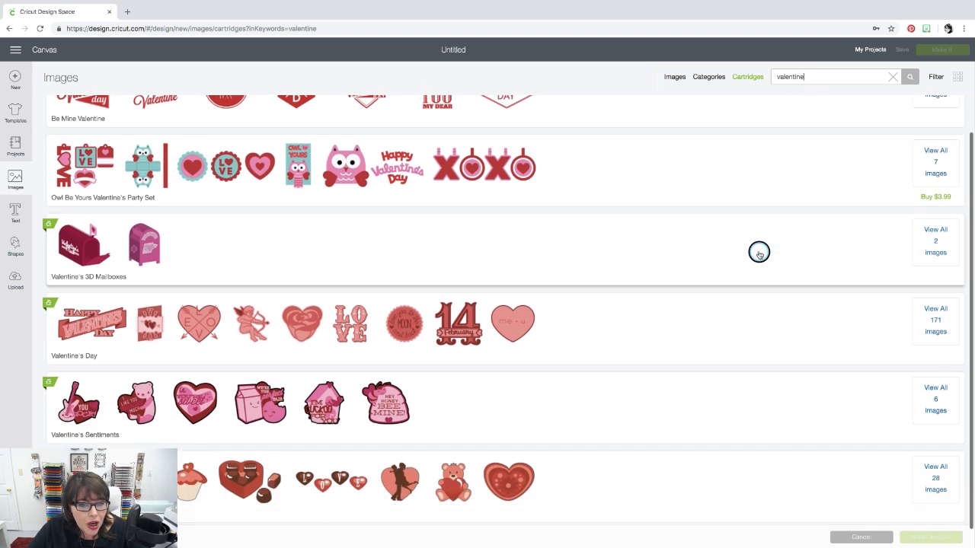
{"action": "scroll", "coordinate": [759, 253], "scroll_direction": "up", "scroll_amount": 1}
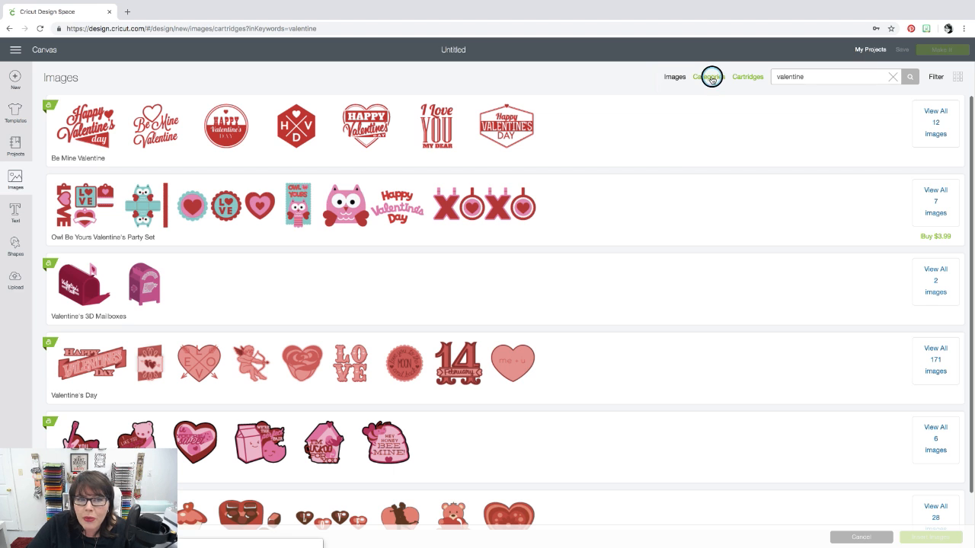
{"action": "left_click", "coordinate": [674, 76]}
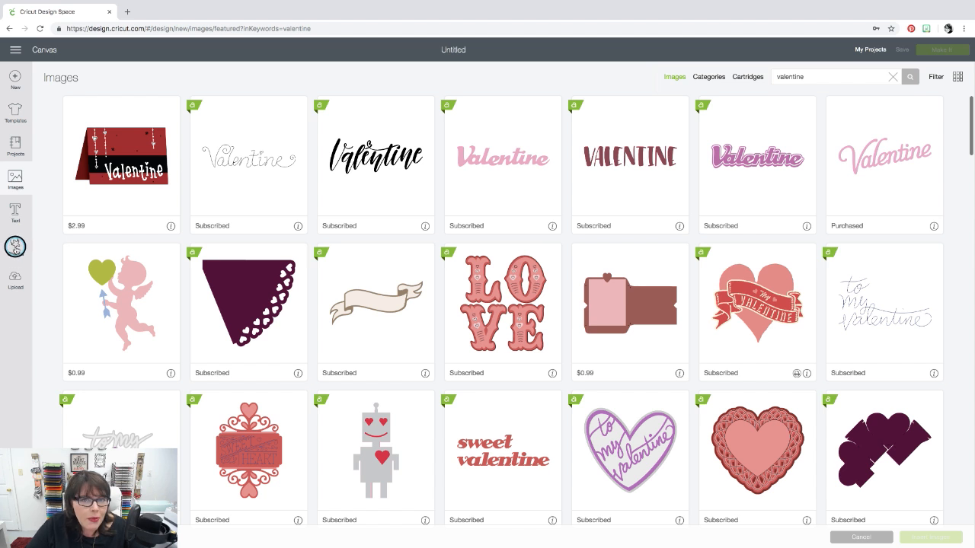
Step: Try out the basic shapes by placing a square at about X 7.6, Y 1.4 on the canvas and deleting it
{"action": "left_click", "coordinate": [15, 247]}
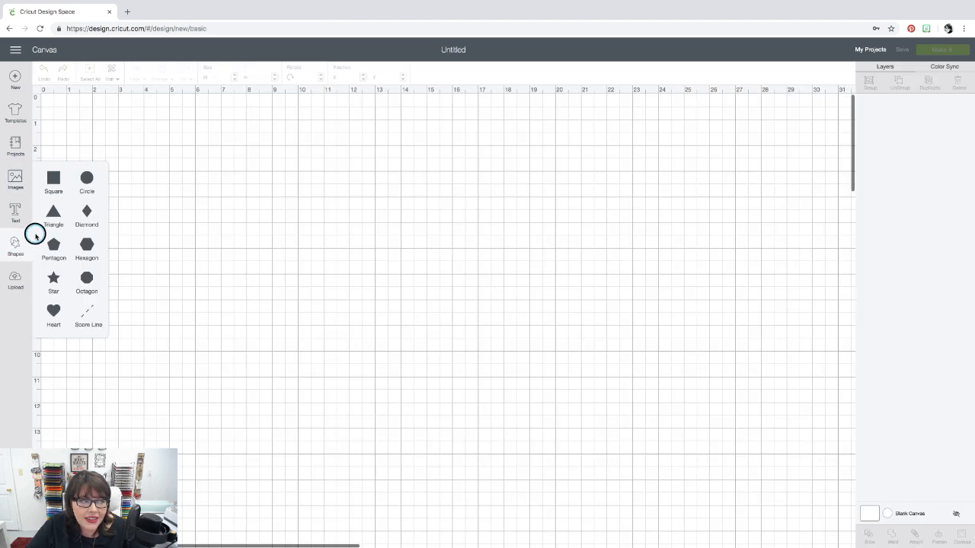
{"action": "left_click", "coordinate": [49, 180]}
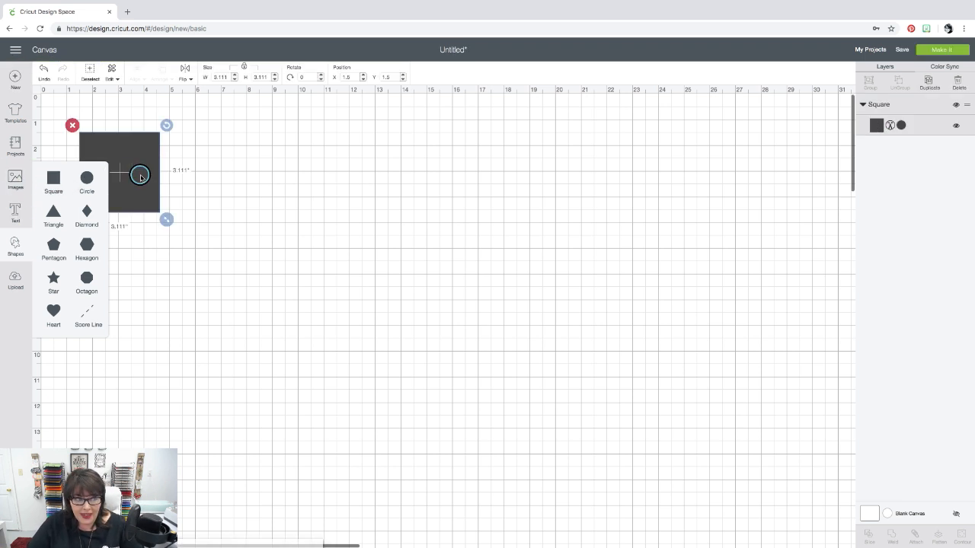
{"action": "left_click_drag", "start_coordinate": [139, 174], "coordinate": [300, 176]}
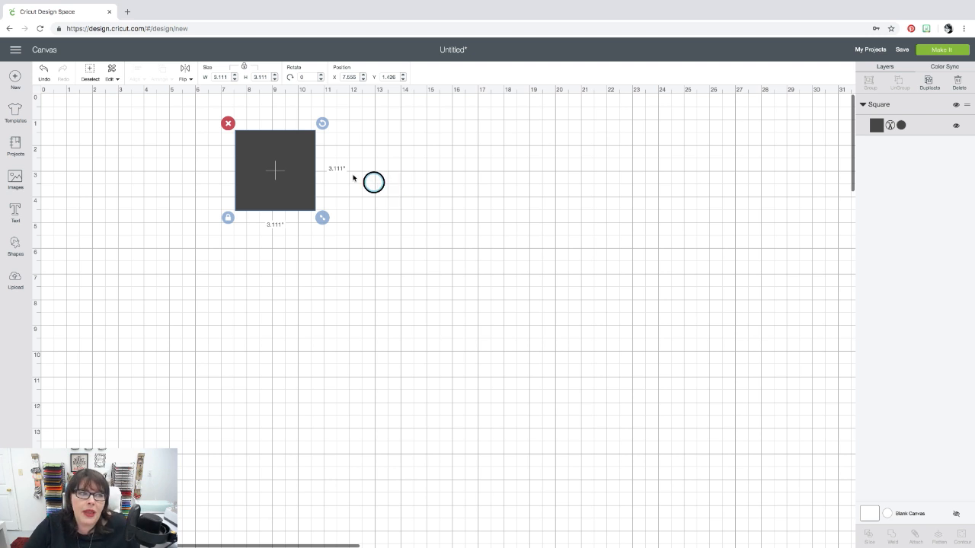
{"action": "left_click", "coordinate": [228, 122]}
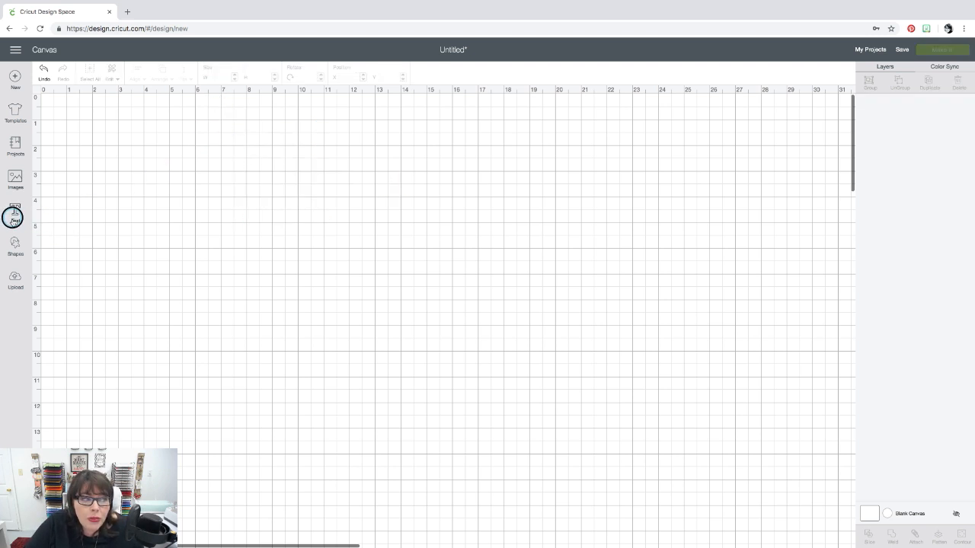
{"action": "left_click", "coordinate": [11, 247]}
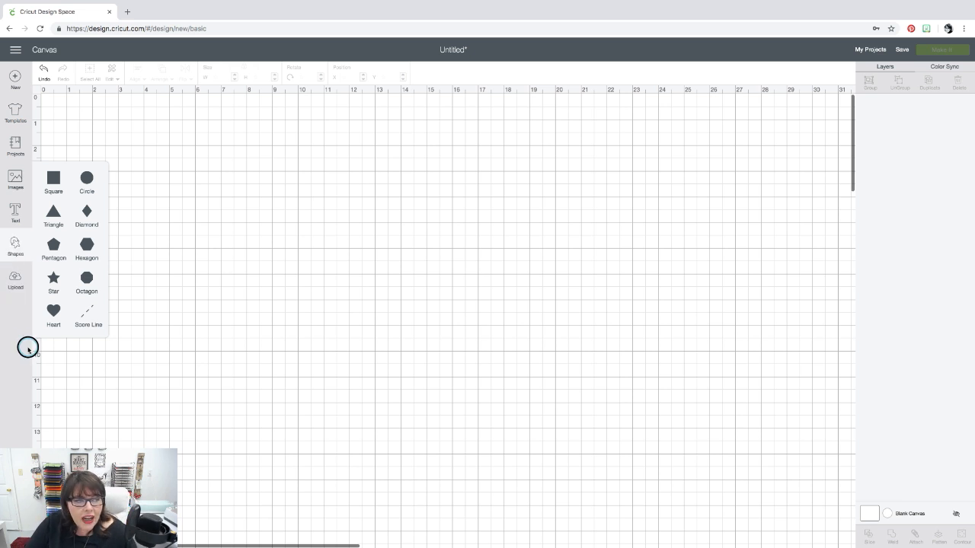
{"action": "left_click", "coordinate": [163, 289]}
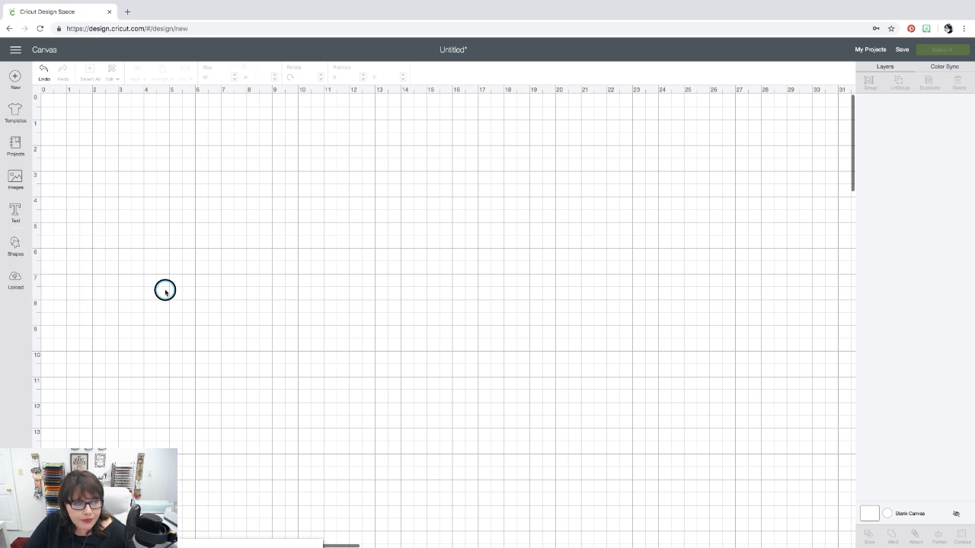
Step: Upload the PNG file "logo", found by searching the computer for "logo", and classify it as a Complex image
{"action": "left_click", "coordinate": [13, 280]}
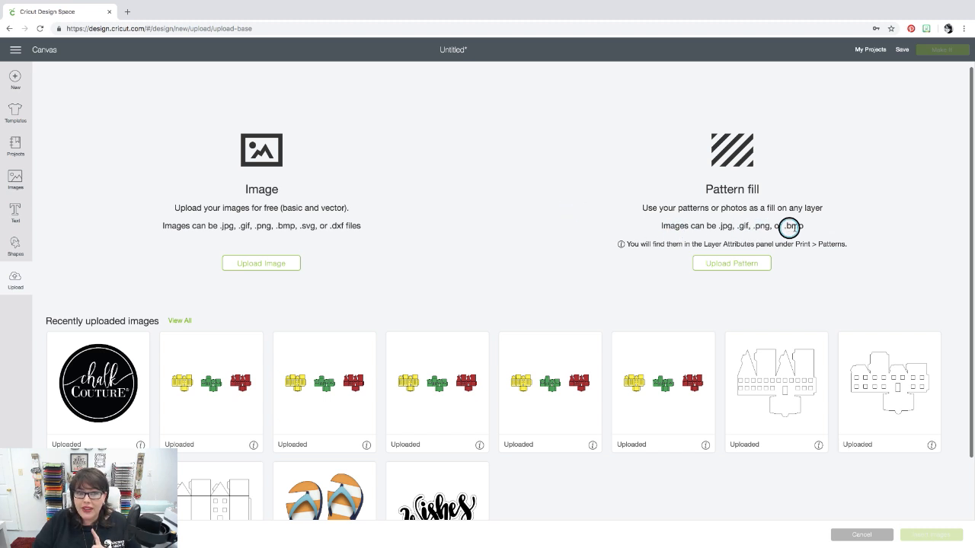
{"action": "left_click", "coordinate": [260, 260]}
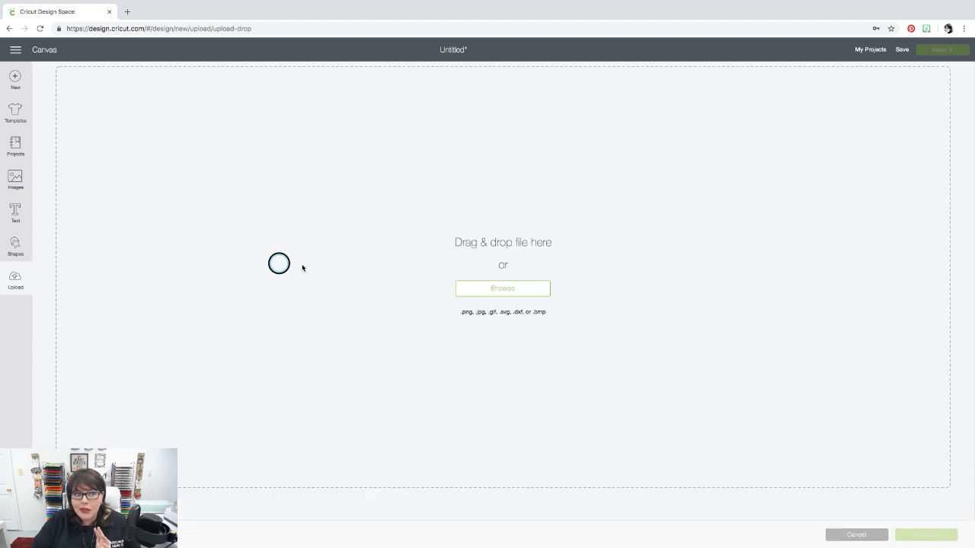
{"action": "left_click", "coordinate": [504, 290]}
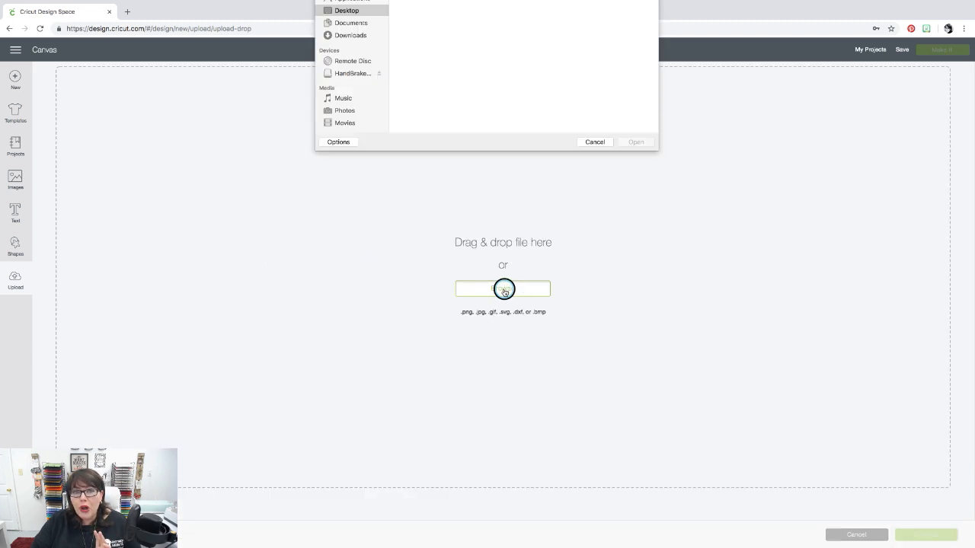
{"action": "left_click", "coordinate": [635, 8]}
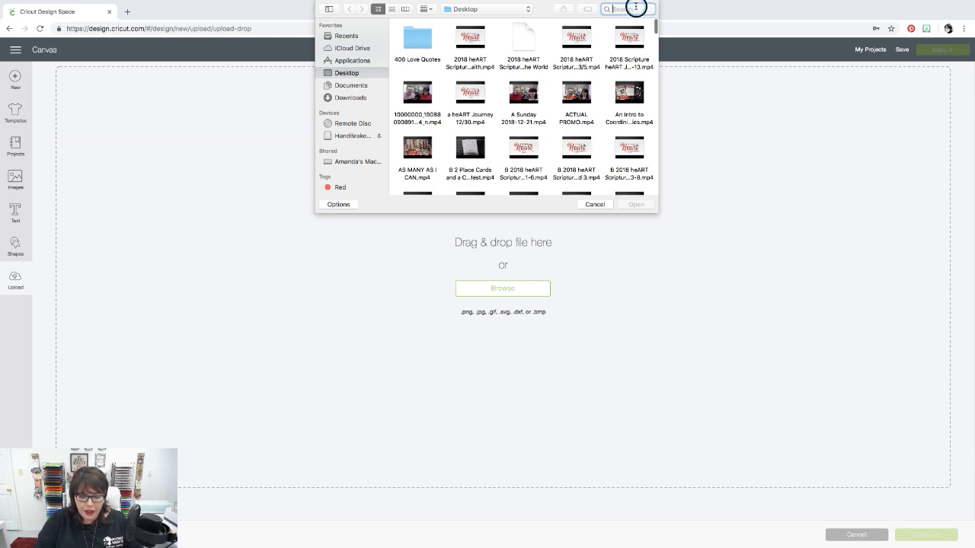
{"action": "type", "text": "logo"}
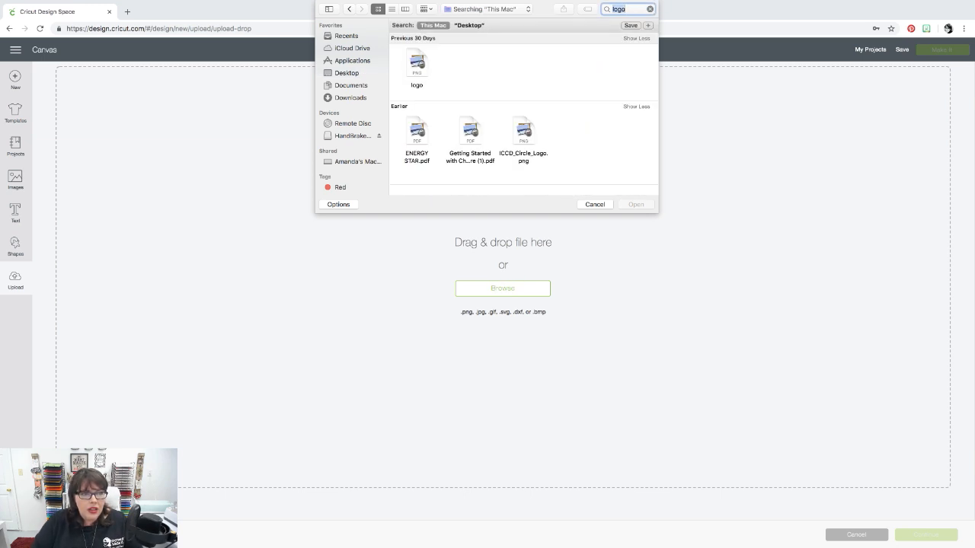
{"action": "double_click", "coordinate": [424, 65]}
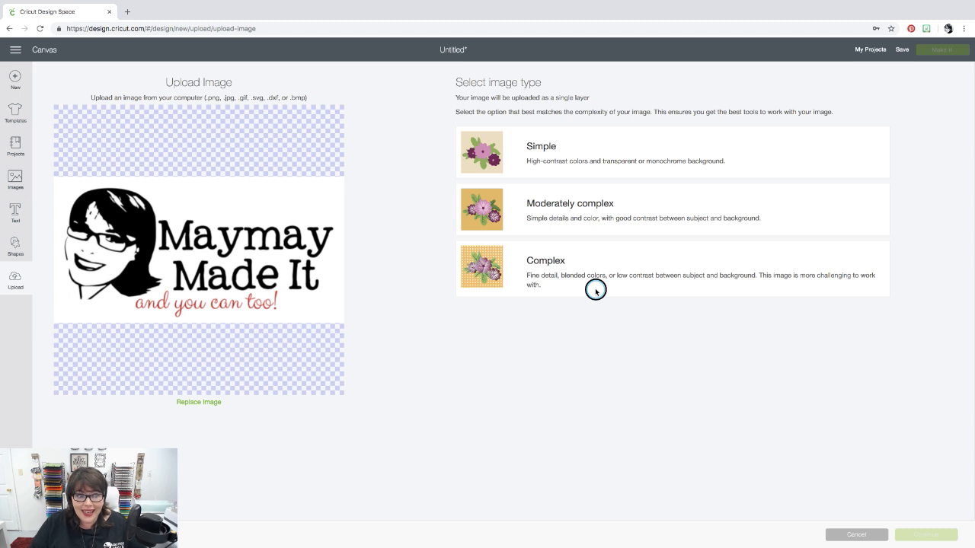
{"action": "left_click", "coordinate": [572, 265]}
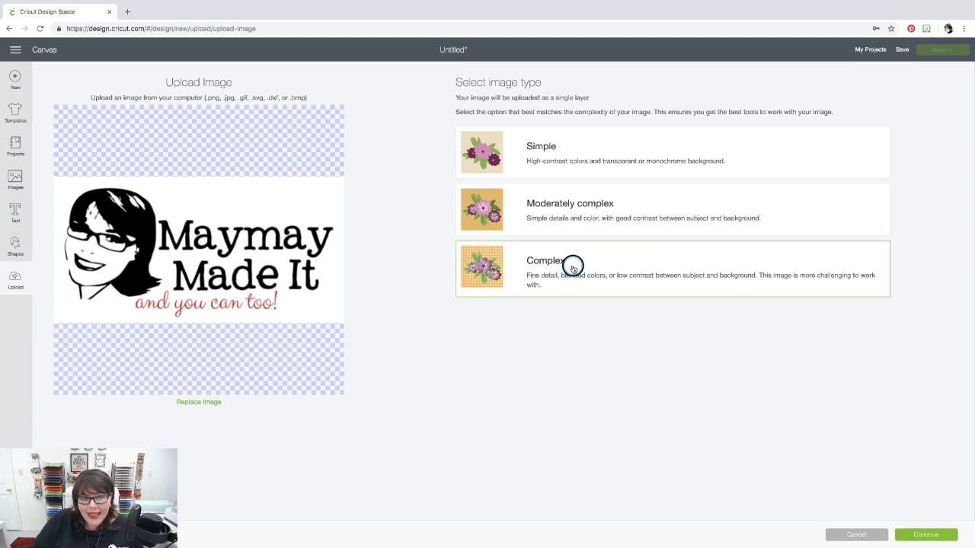
{"action": "left_click", "coordinate": [926, 535]}
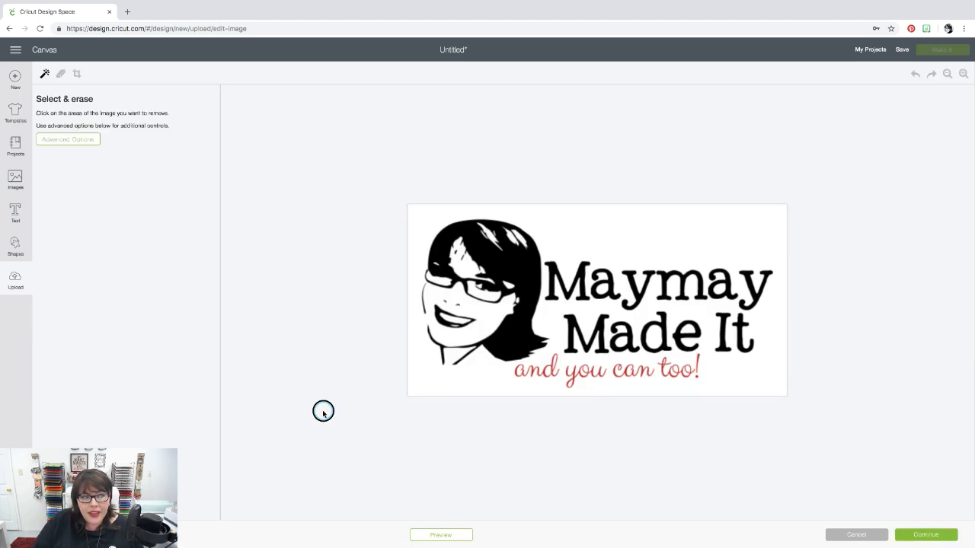
Step: Erase a small patch of white above the wordmark with the eraser, and remove the logo's surrounding white background with Select & erase
{"action": "left_click", "coordinate": [61, 74]}
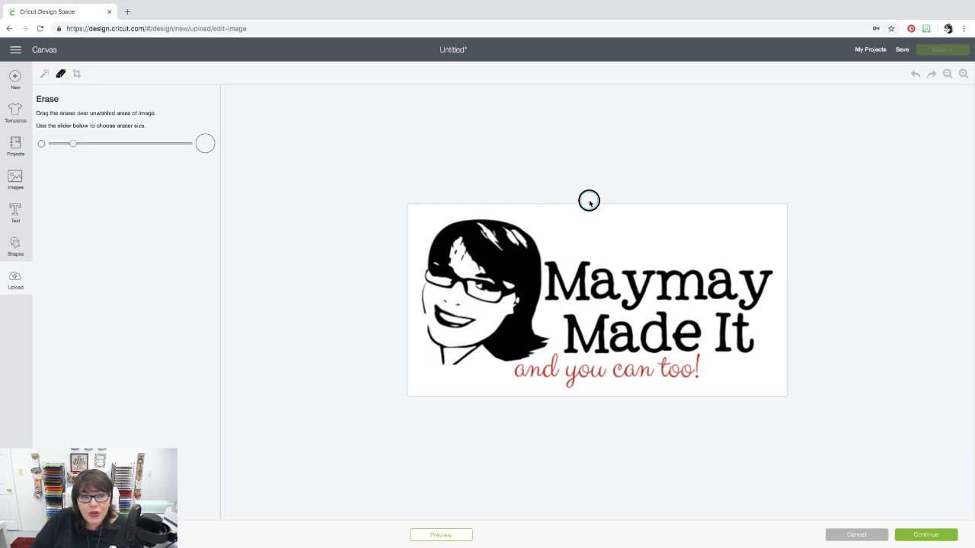
{"action": "mouse_move", "coordinate": [587, 203]}
{"action": "left_mouse_down"}
{"action": "mouse_move", "coordinate": [620, 224]}
{"action": "mouse_move", "coordinate": [646, 220]}
{"action": "mouse_move", "coordinate": [612, 231]}
{"action": "mouse_move", "coordinate": [647, 222]}
{"action": "mouse_move", "coordinate": [636, 226]}
{"action": "left_mouse_up"}
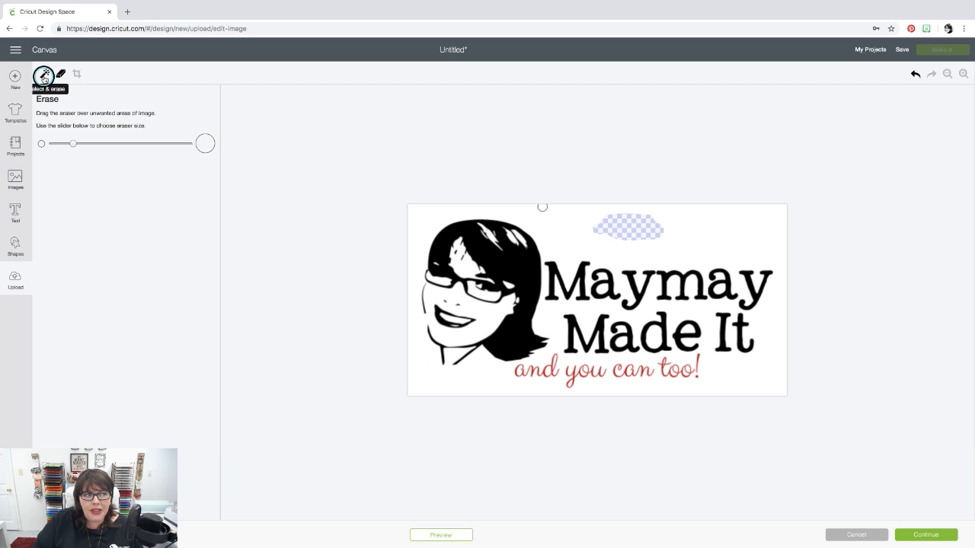
{"action": "left_click", "coordinate": [44, 77]}
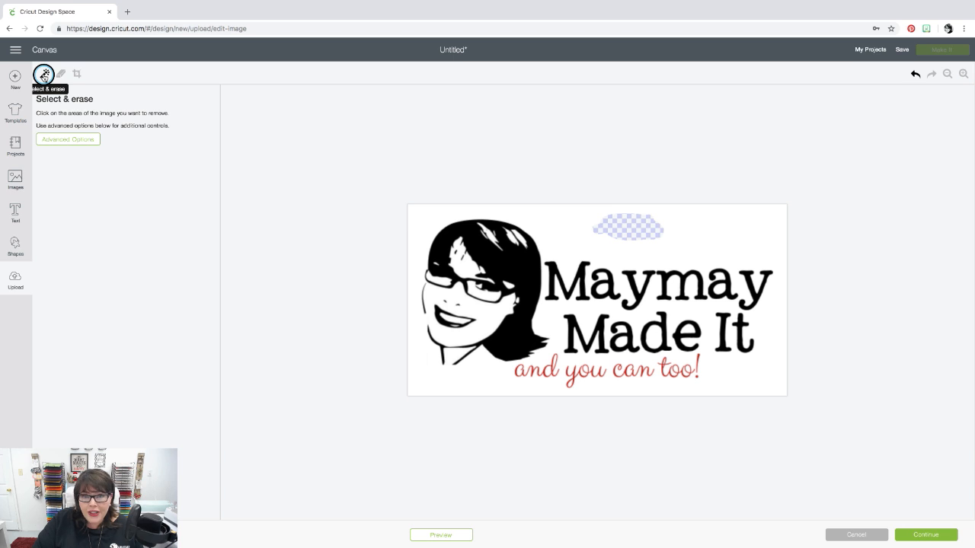
{"action": "left_click", "coordinate": [563, 227]}
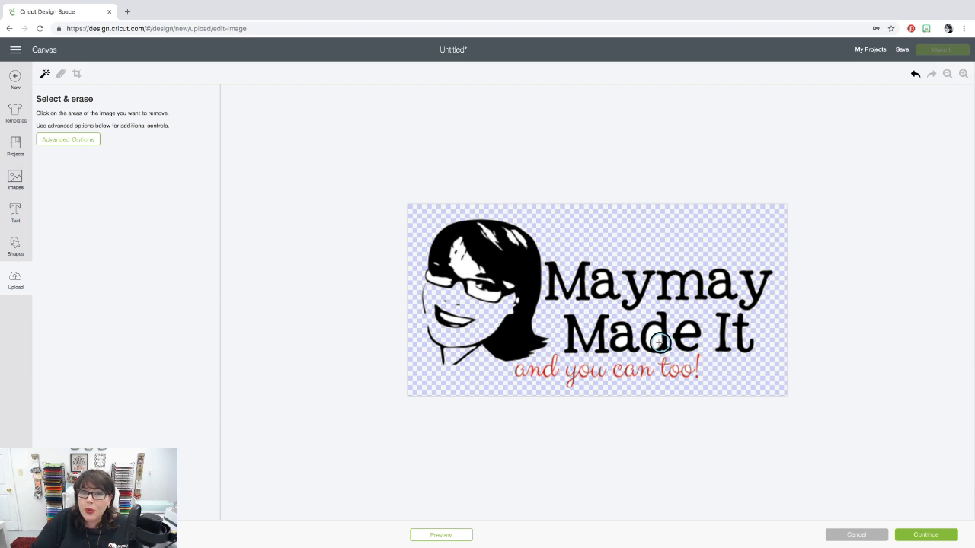
Step: Preview the logo as a cut image and erase the white areas left inside the hair and glasses
{"action": "left_click", "coordinate": [440, 535]}
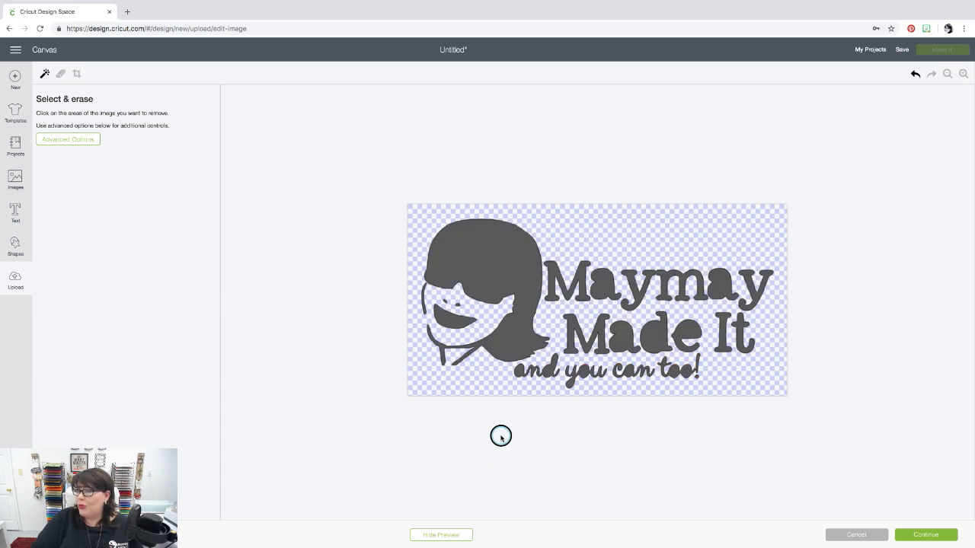
{"action": "left_click", "coordinate": [437, 533]}
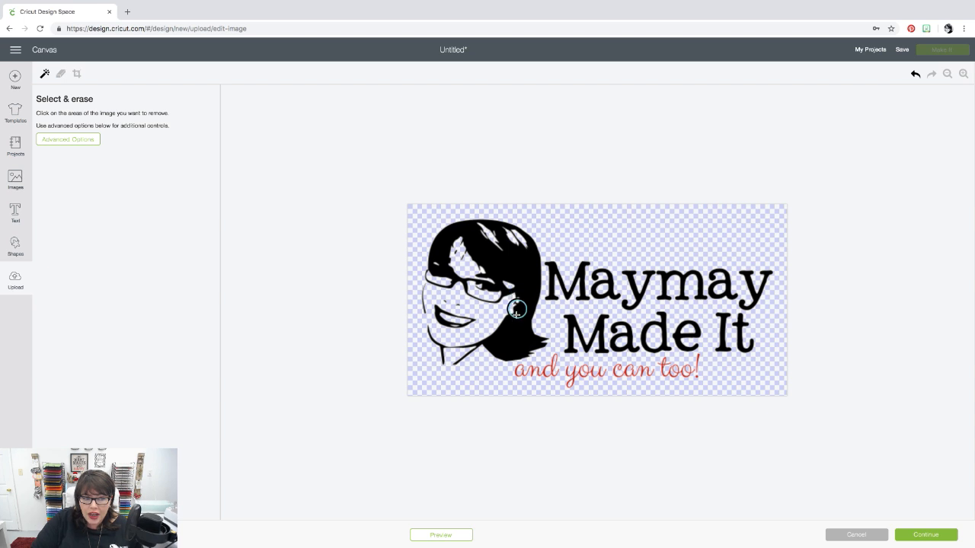
{"action": "left_click", "coordinate": [457, 535]}
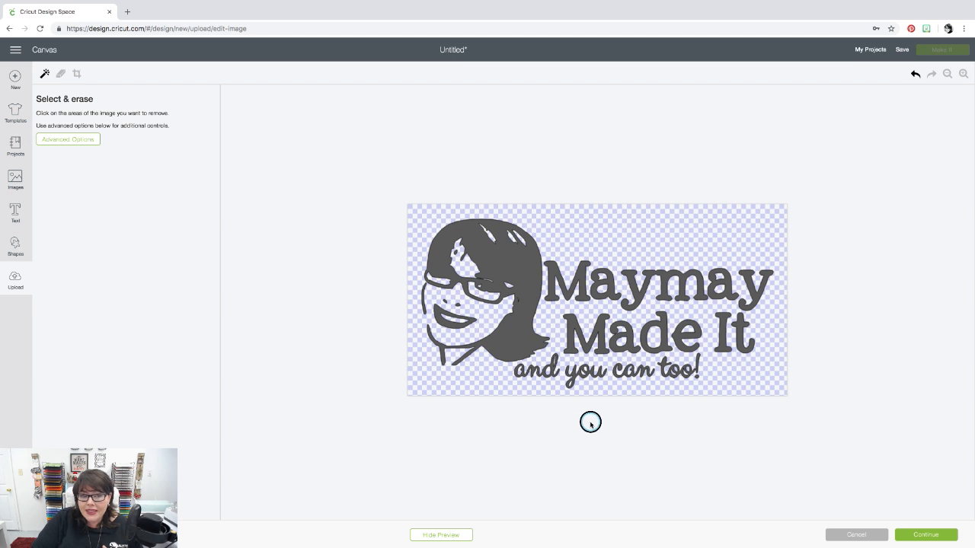
{"action": "left_click", "coordinate": [443, 535]}
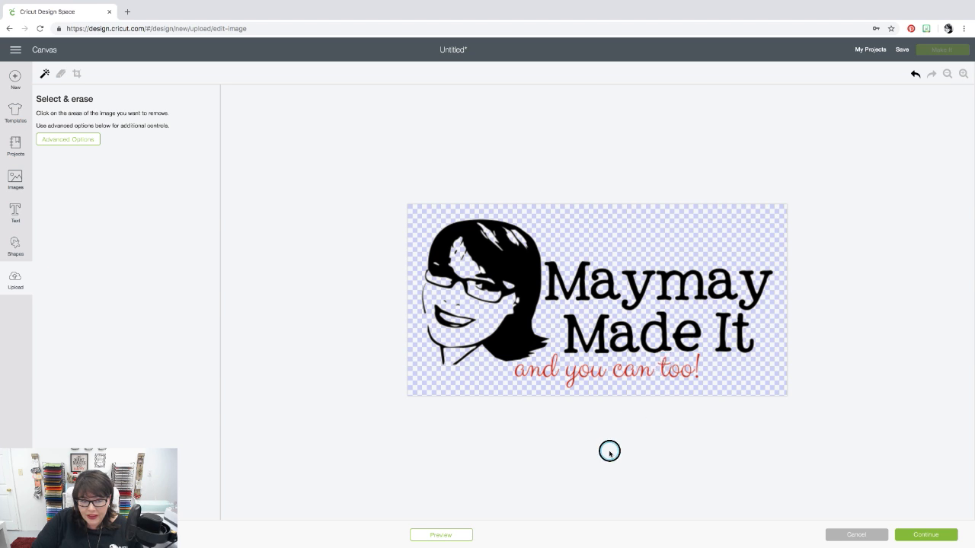
{"action": "left_click", "coordinate": [447, 536]}
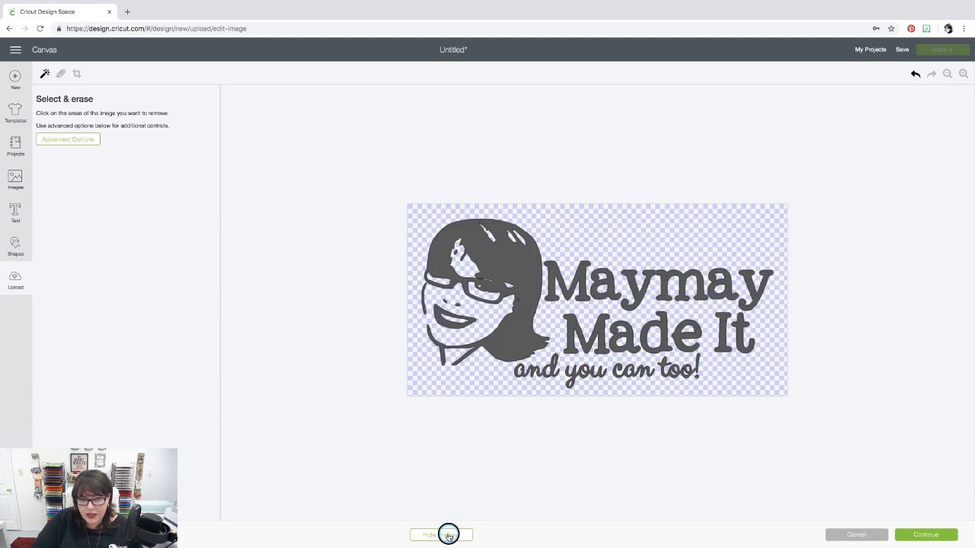
{"action": "left_click", "coordinate": [457, 533]}
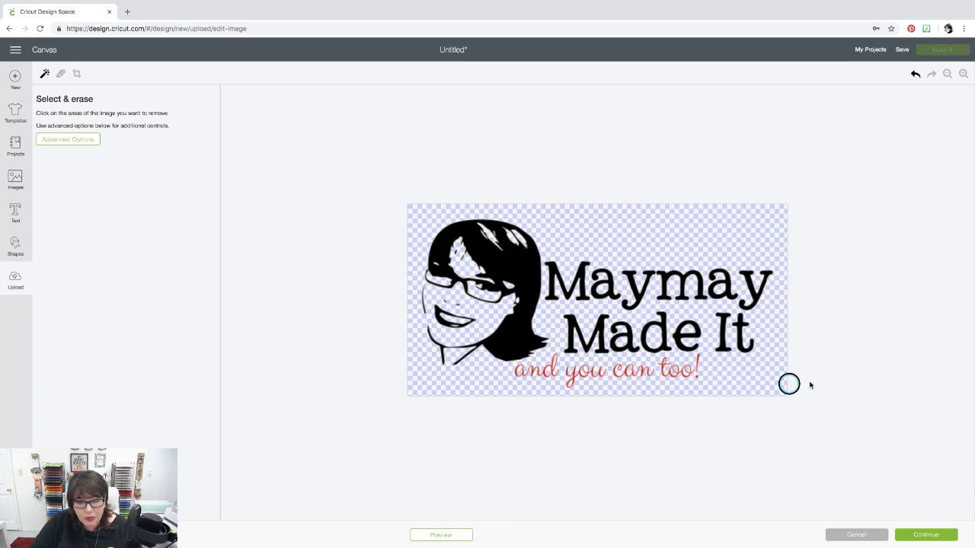
Step: Check the enlarged logo in the cut preview and accept the cleaned-up image
{"action": "left_click", "coordinate": [963, 73]}
{"action": "left_click", "coordinate": [962, 74]}
{"action": "left_click", "coordinate": [962, 74]}
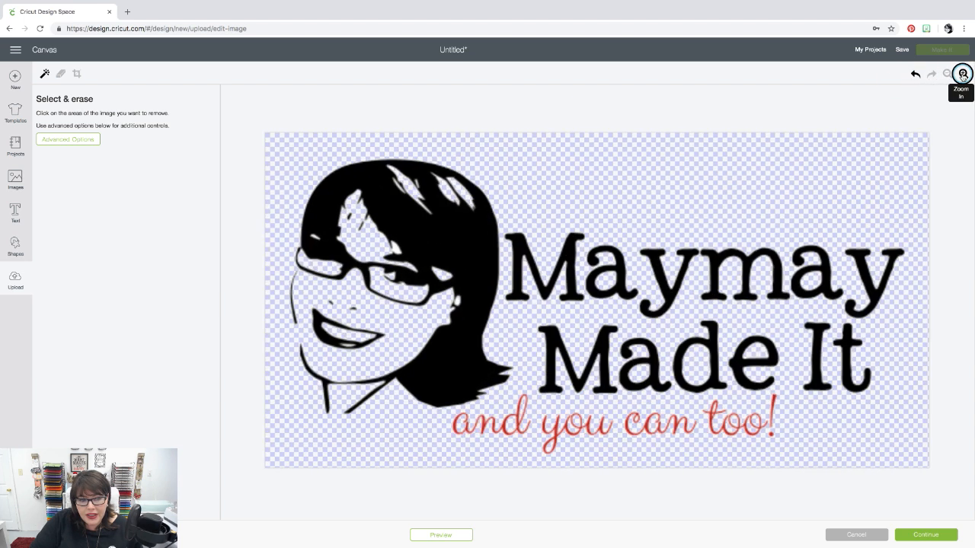
{"action": "left_click", "coordinate": [962, 74]}
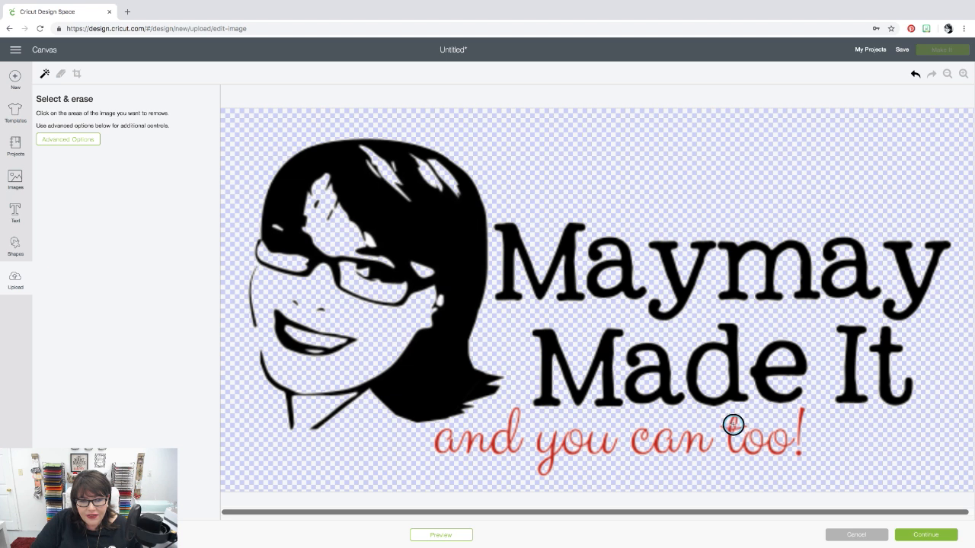
{"action": "left_click", "coordinate": [457, 534]}
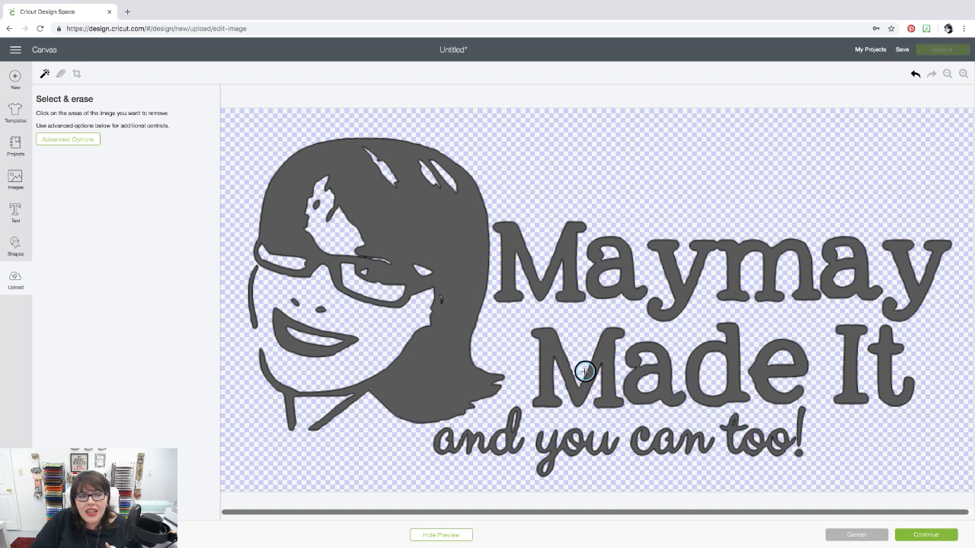
{"action": "left_click", "coordinate": [915, 536]}
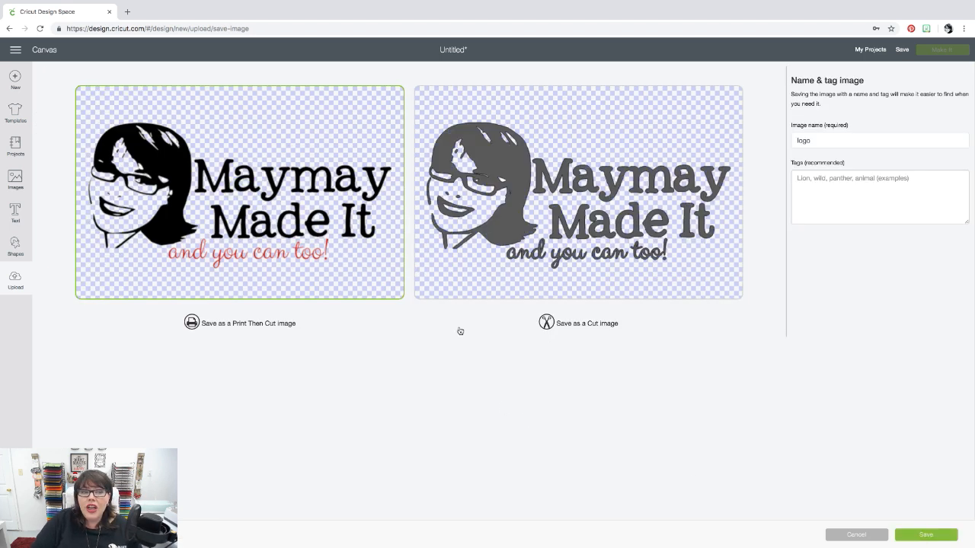
Step: Name the image "Maymay Logo", tag it "logo, maymay, big face," and save it as a Print Then Cut image
{"action": "left_click_drag", "start_coordinate": [813, 140], "coordinate": [779, 144]}
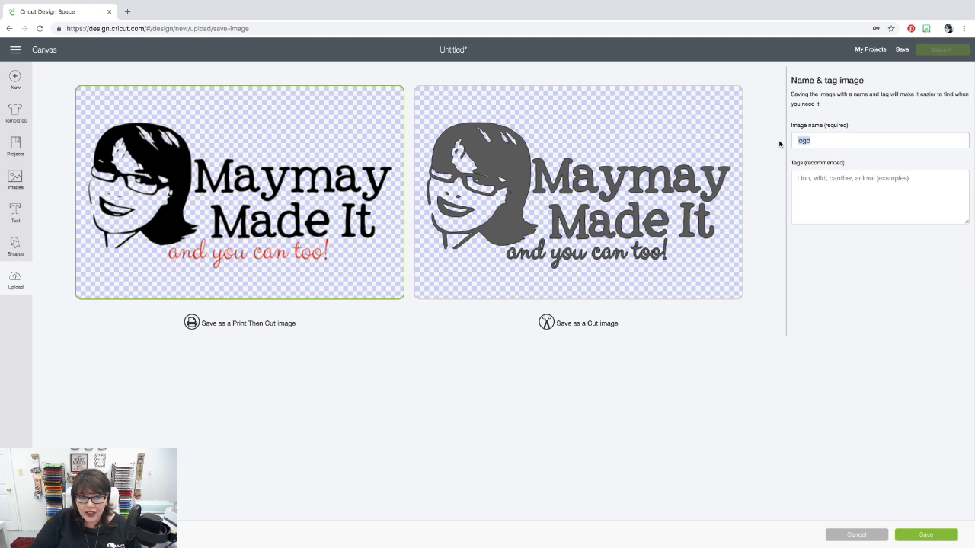
{"action": "type", "text": "Maymay L"}
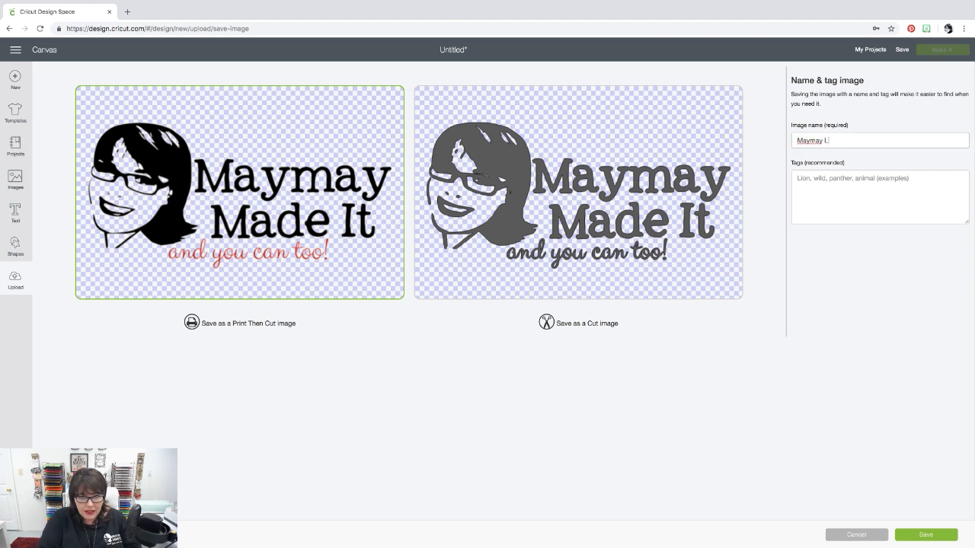
{"action": "type", "text": "ogo"}
{"action": "left_click", "coordinate": [818, 175]}
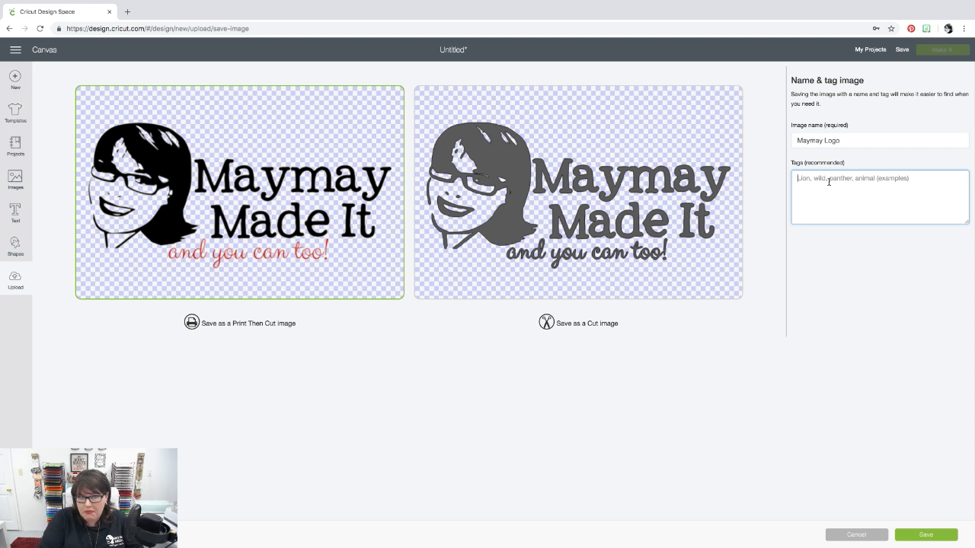
{"action": "type", "text": "logo,"}
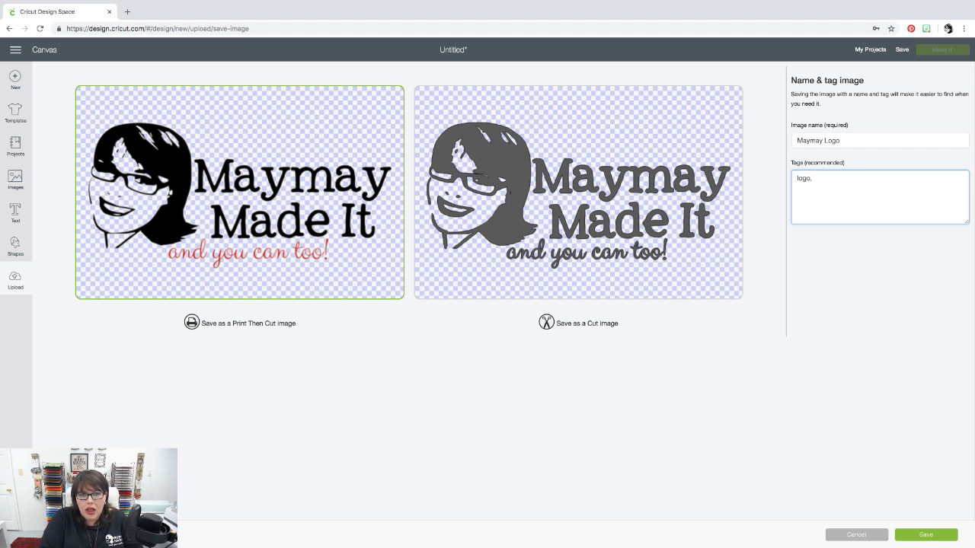
{"action": "type", "text": " maymay, "}
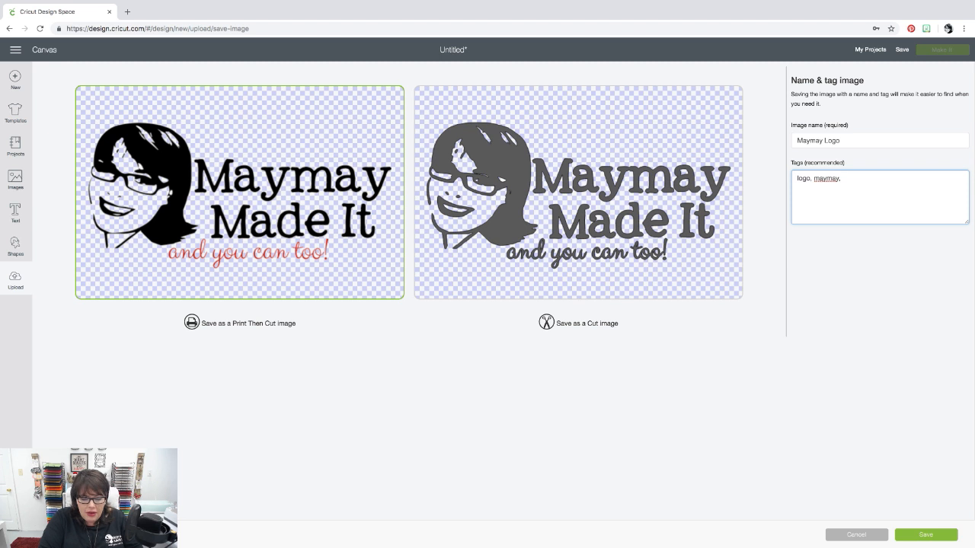
{"action": "type", "text": "big face,"}
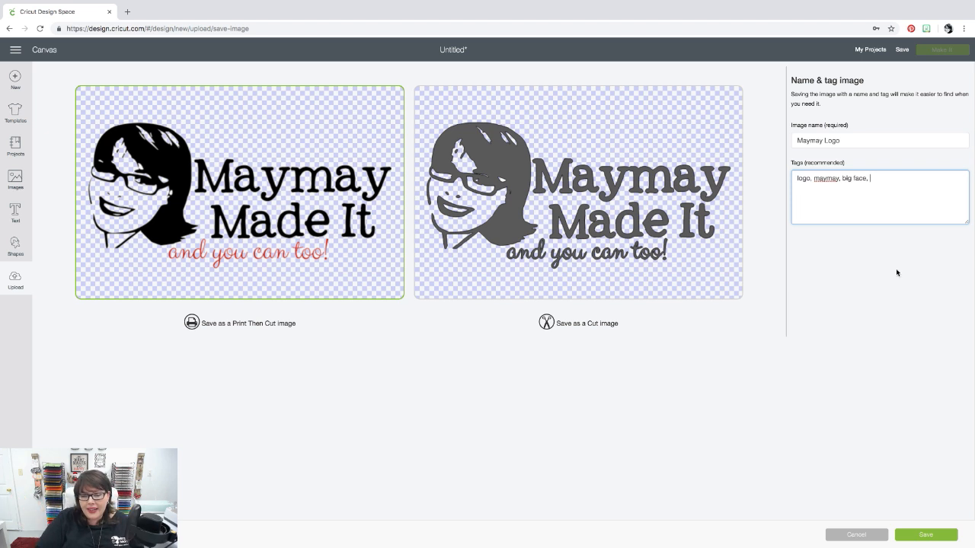
{"action": "left_click", "coordinate": [928, 536]}
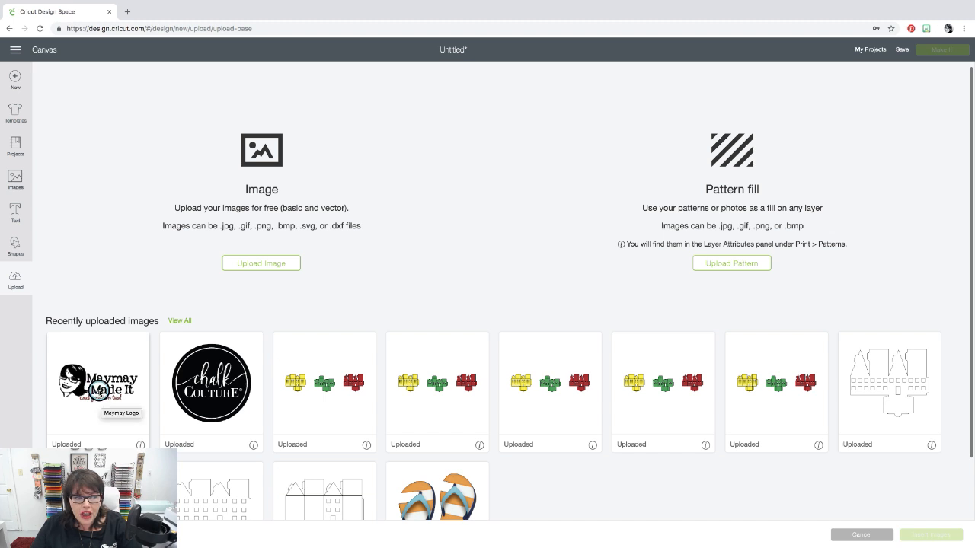
Step: Insert the uploaded Maymay Logo image onto the canvas
{"action": "left_click", "coordinate": [99, 389]}
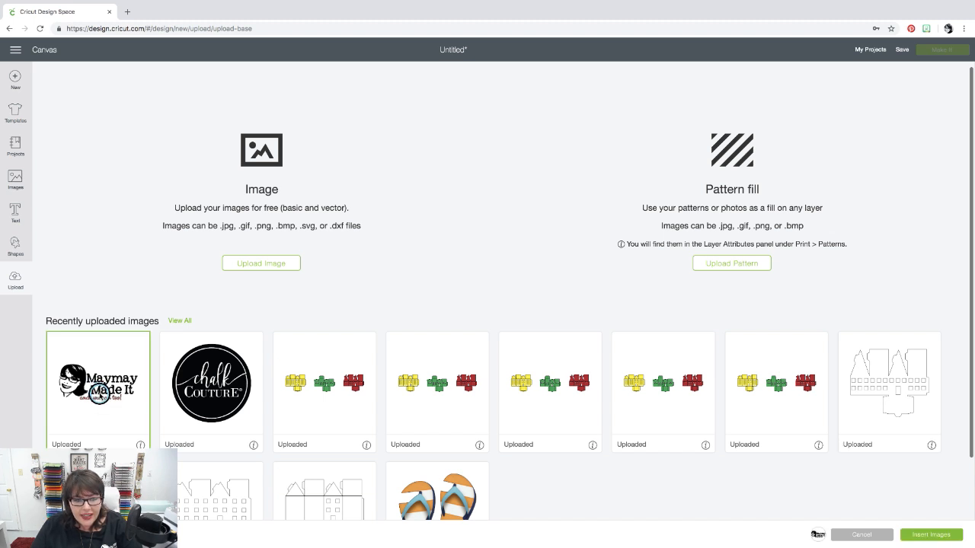
{"action": "left_click", "coordinate": [932, 534]}
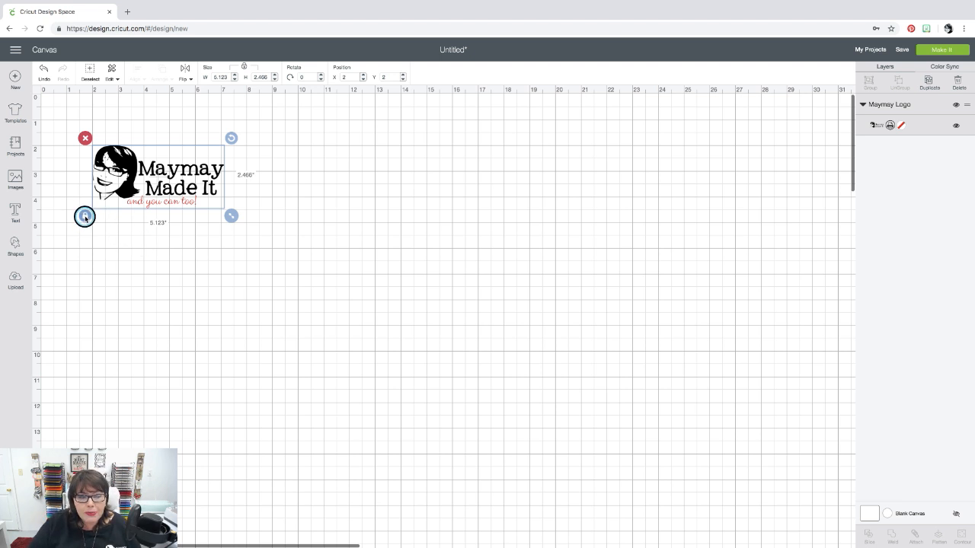
Step: Unlock the logo's proportions, try enlarging it to about 18.53 by 8.262 inches, and undo the changes
{"action": "left_click", "coordinate": [84, 216]}
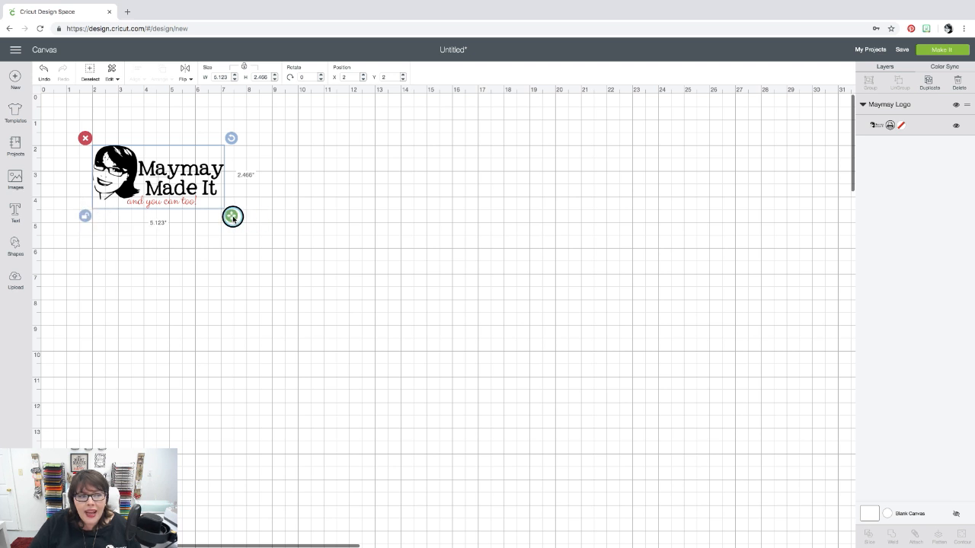
{"action": "left_click_drag", "start_coordinate": [232, 216], "coordinate": [578, 367]}
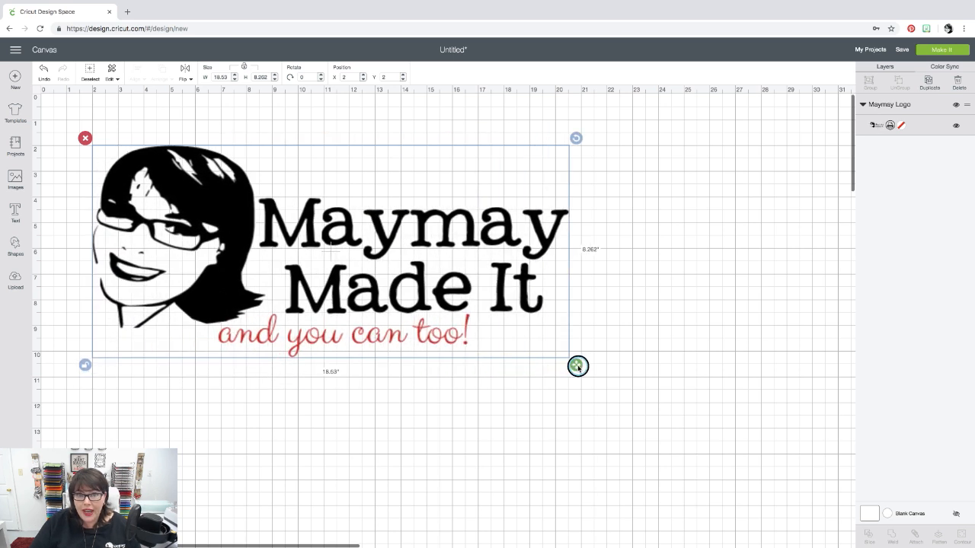
{"action": "left_click", "coordinate": [44, 76]}
{"action": "left_click", "coordinate": [43, 76]}
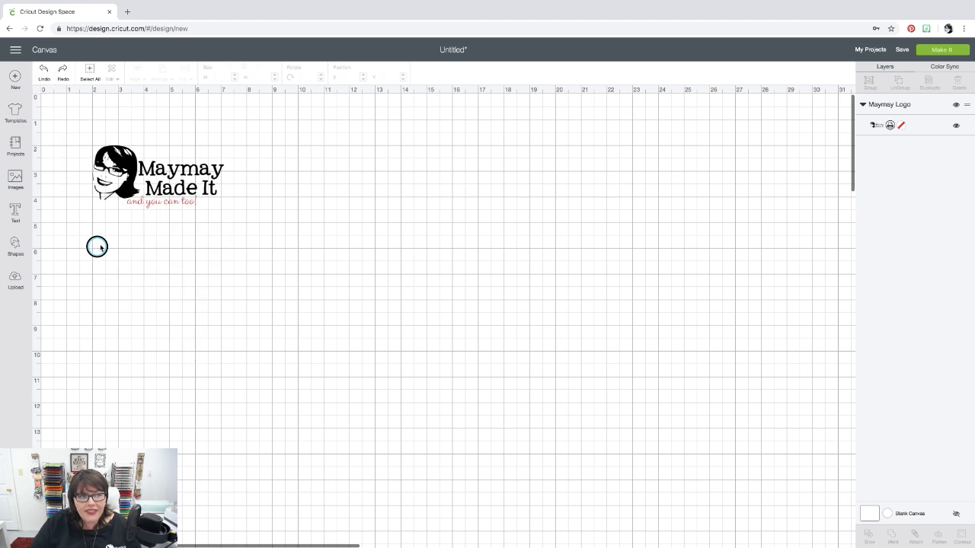
{"action": "left_click", "coordinate": [125, 185]}
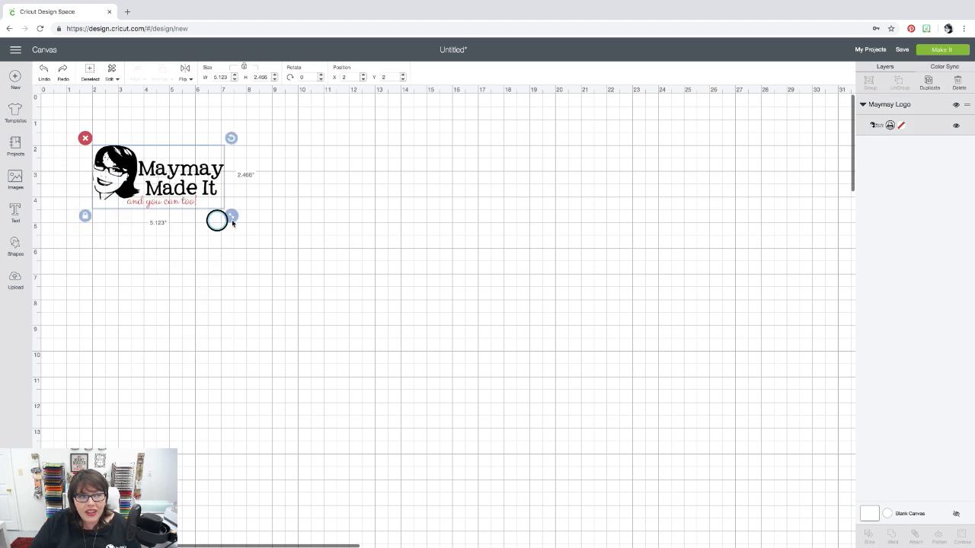
Step: Enlarge the logo to about 5.716 by 2.751 inches and try the Cut, Write, Score and Print line types on it
{"action": "left_click_drag", "start_coordinate": [233, 218], "coordinate": [247, 261]}
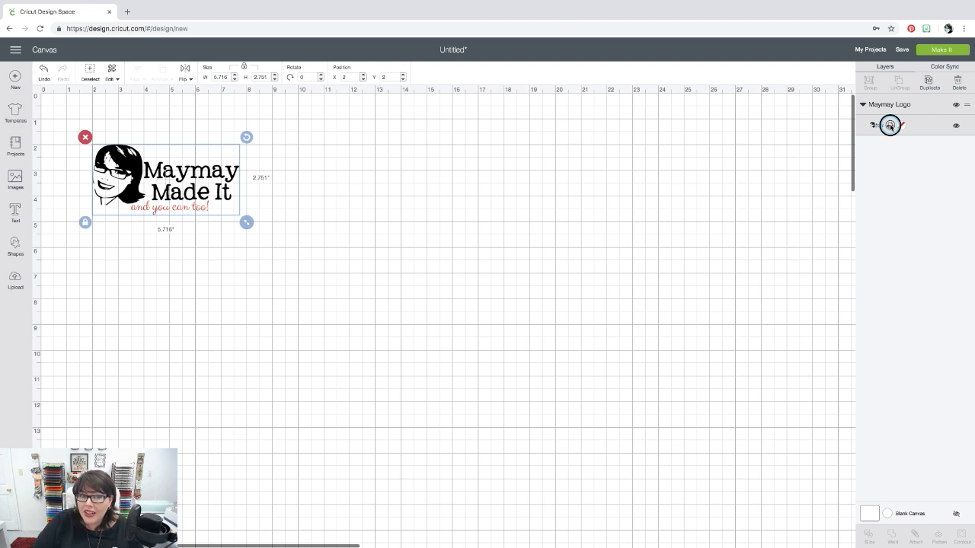
{"action": "left_click", "coordinate": [890, 126]}
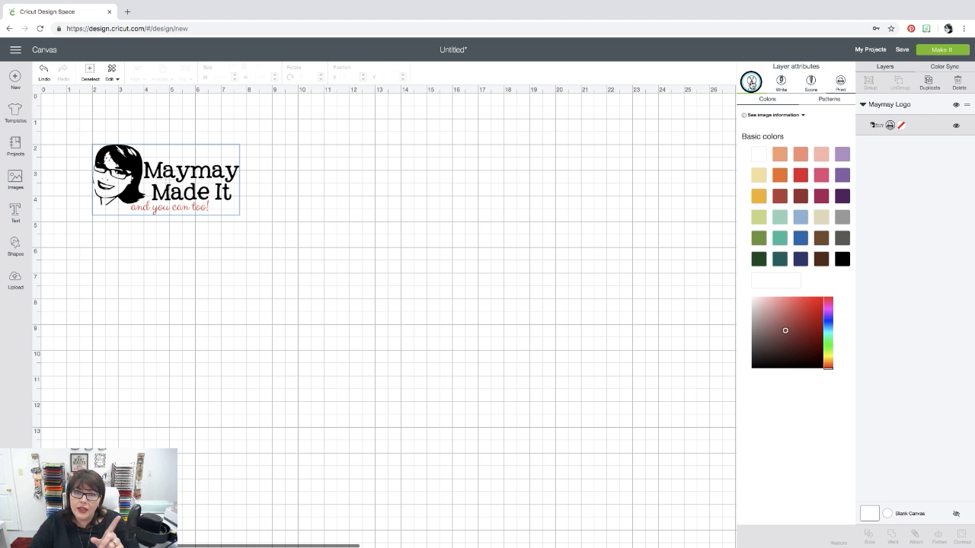
{"action": "left_click", "coordinate": [751, 84]}
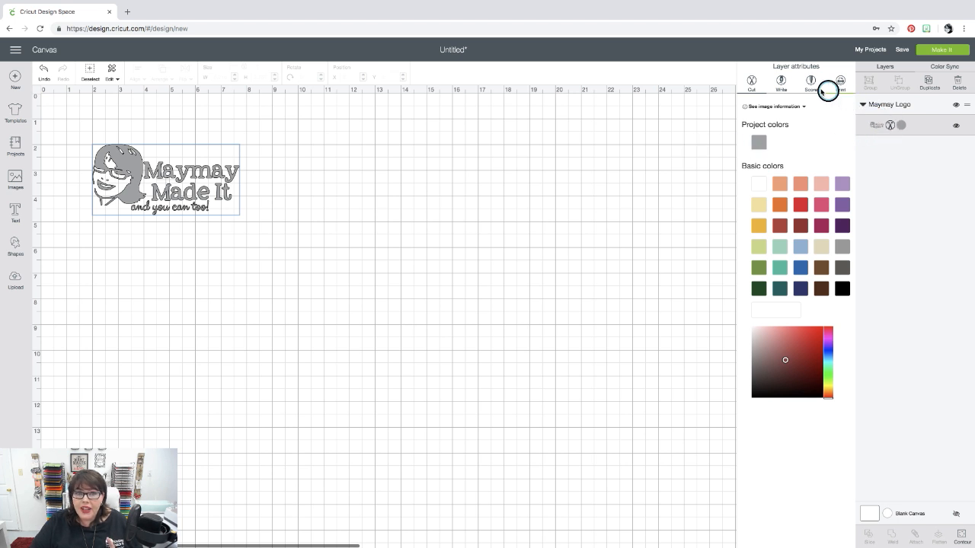
{"action": "left_click", "coordinate": [780, 81]}
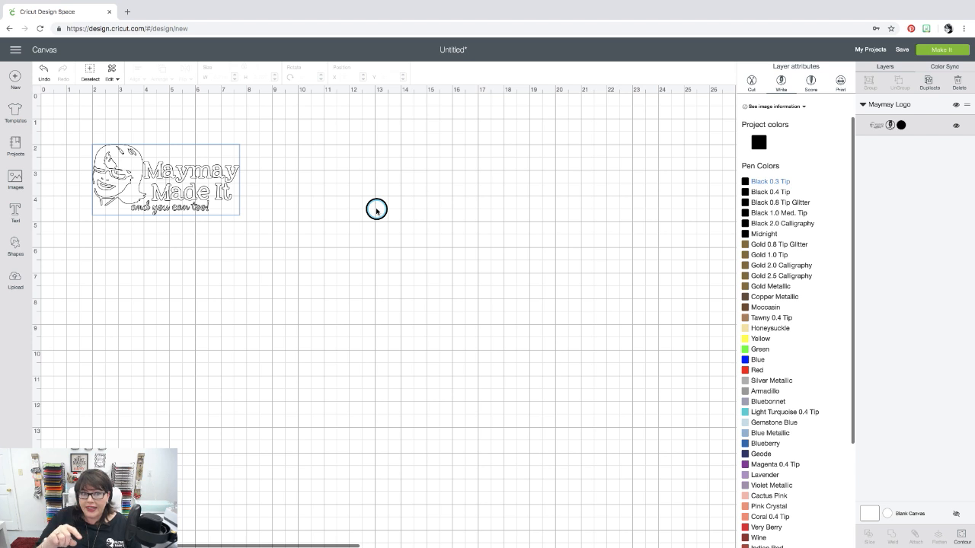
{"action": "left_click", "coordinate": [810, 79]}
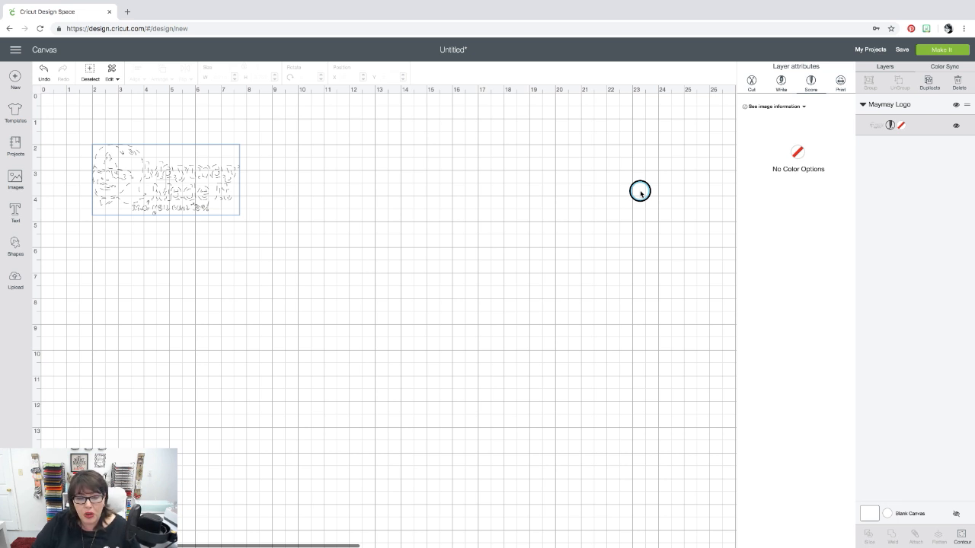
{"action": "left_click", "coordinate": [841, 81]}
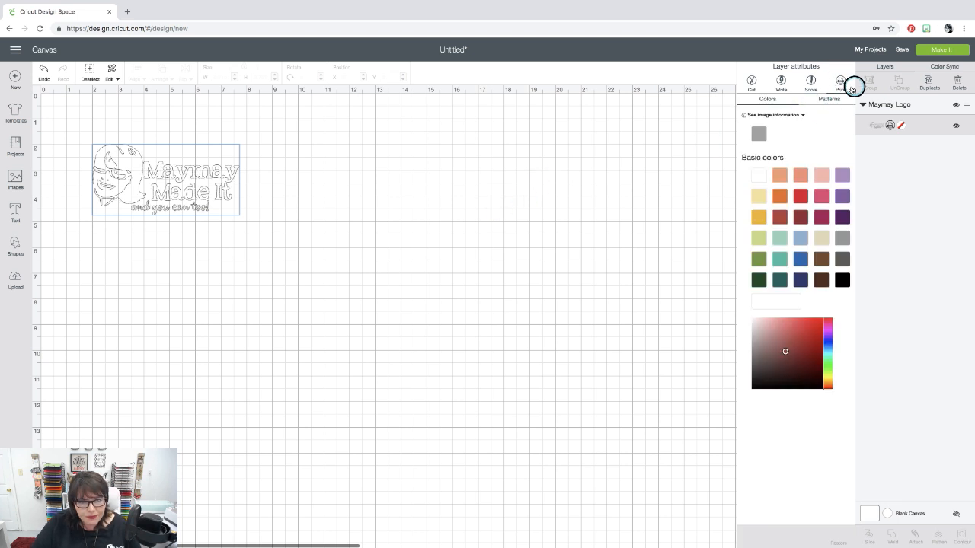
Step: Try the Cut and Print line types on the logo again and undo all of its line type changes
{"action": "left_click", "coordinate": [657, 188]}
{"action": "left_click", "coordinate": [145, 172]}
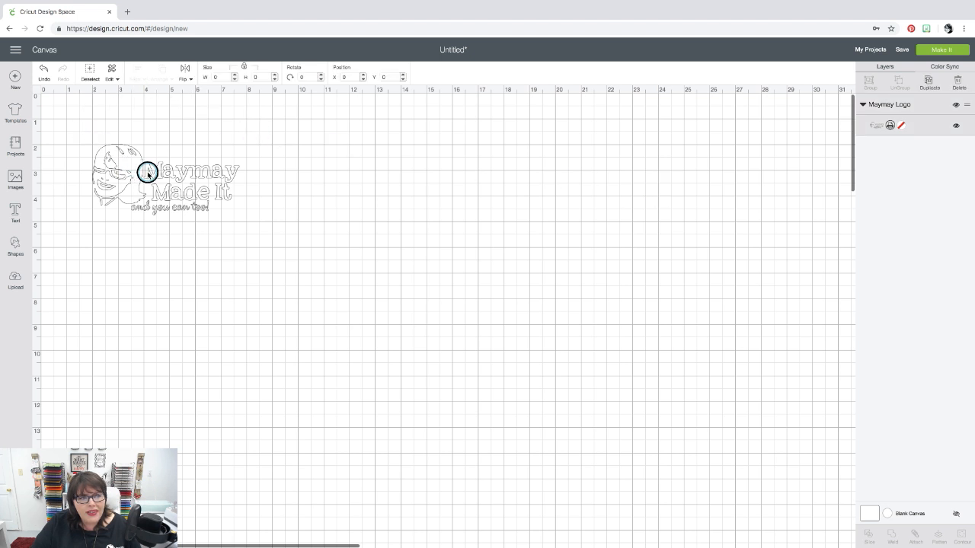
{"action": "left_click", "coordinate": [888, 124]}
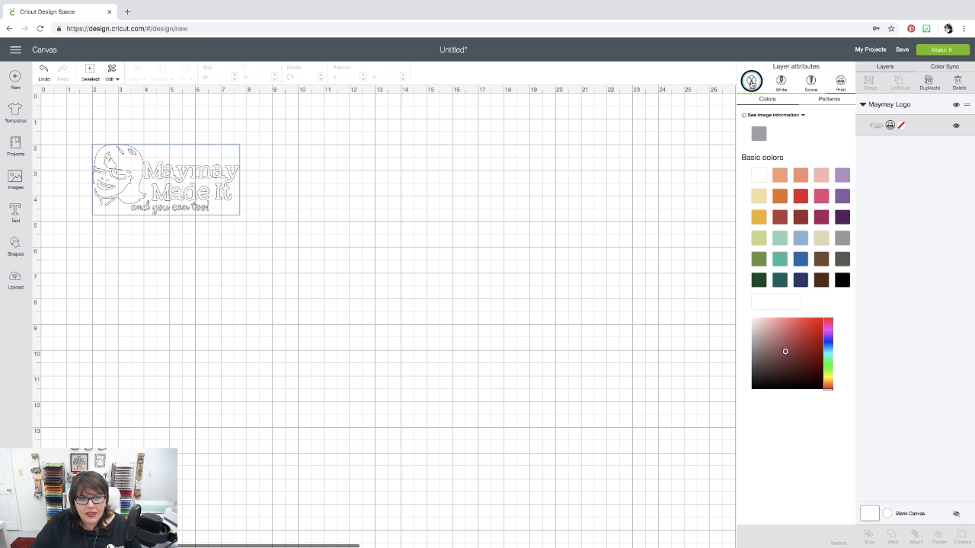
{"action": "left_click", "coordinate": [839, 80]}
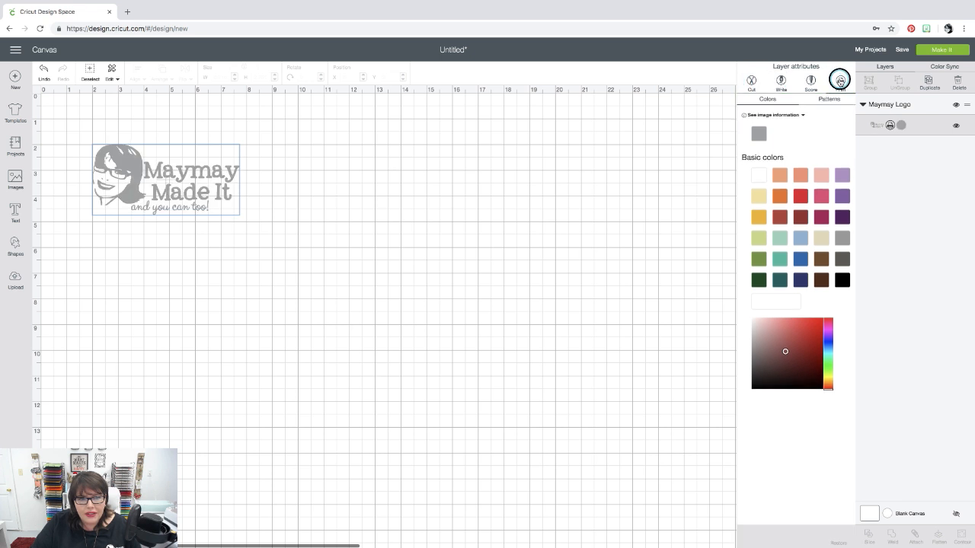
{"action": "left_click", "coordinate": [43, 70]}
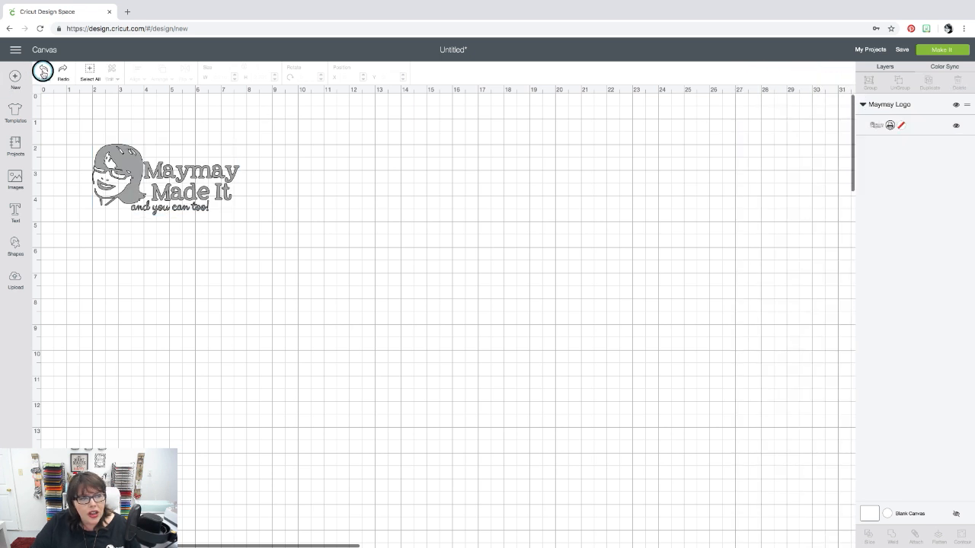
{"action": "left_click", "coordinate": [43, 74]}
{"action": "left_click", "coordinate": [43, 73]}
{"action": "left_click", "coordinate": [43, 74]}
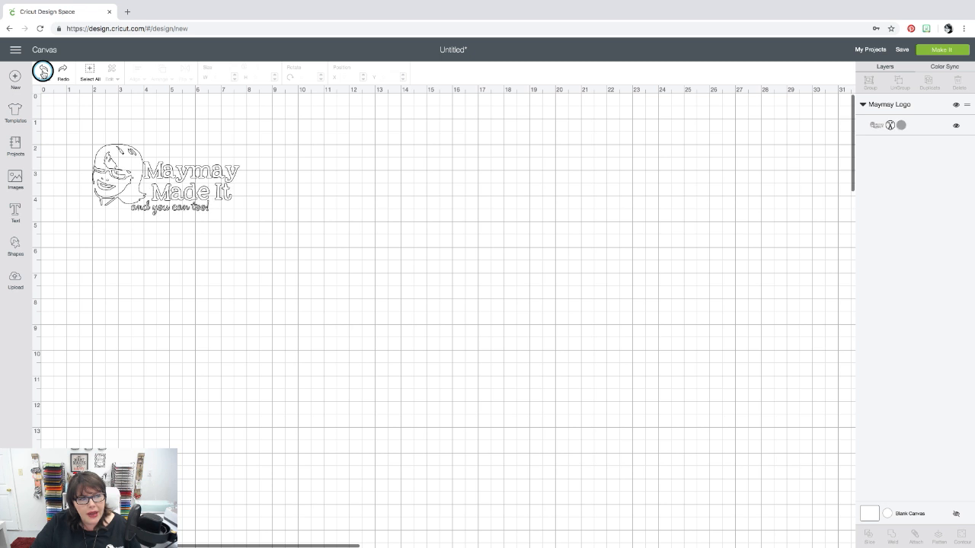
{"action": "left_click", "coordinate": [43, 70]}
{"action": "left_click", "coordinate": [43, 70]}
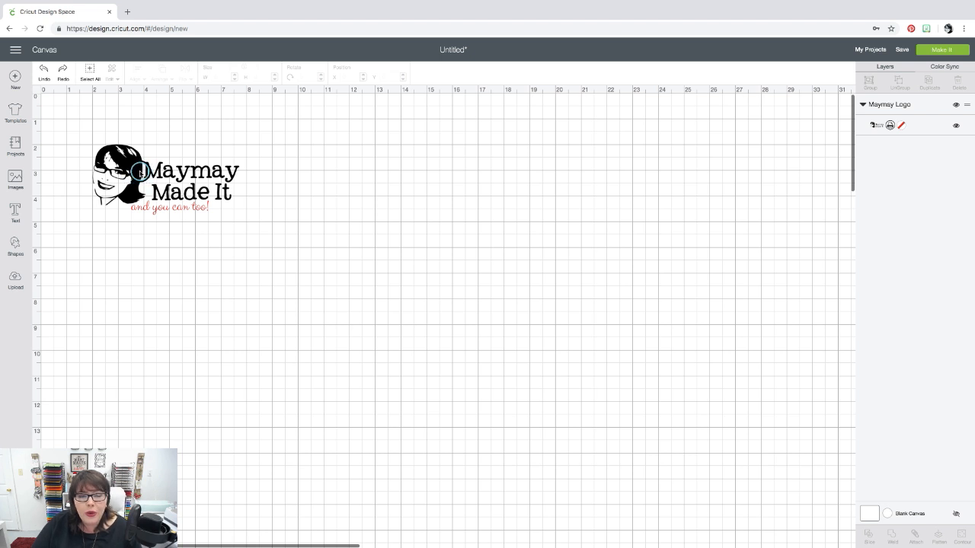
Step: Shrink the logo to about 5.049 by 2.43 inches, try rotating it slightly, and undo the rotation
{"action": "left_click", "coordinate": [112, 164]}
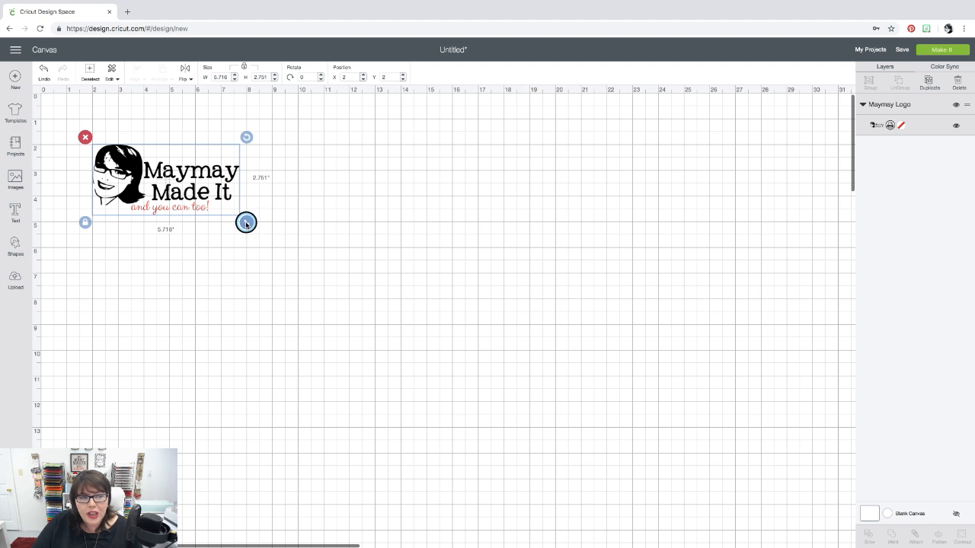
{"action": "mouse_move", "coordinate": [245, 223]}
{"action": "left_mouse_down"}
{"action": "mouse_move", "coordinate": [287, 254]}
{"action": "mouse_move", "coordinate": [228, 216]}
{"action": "left_mouse_up"}
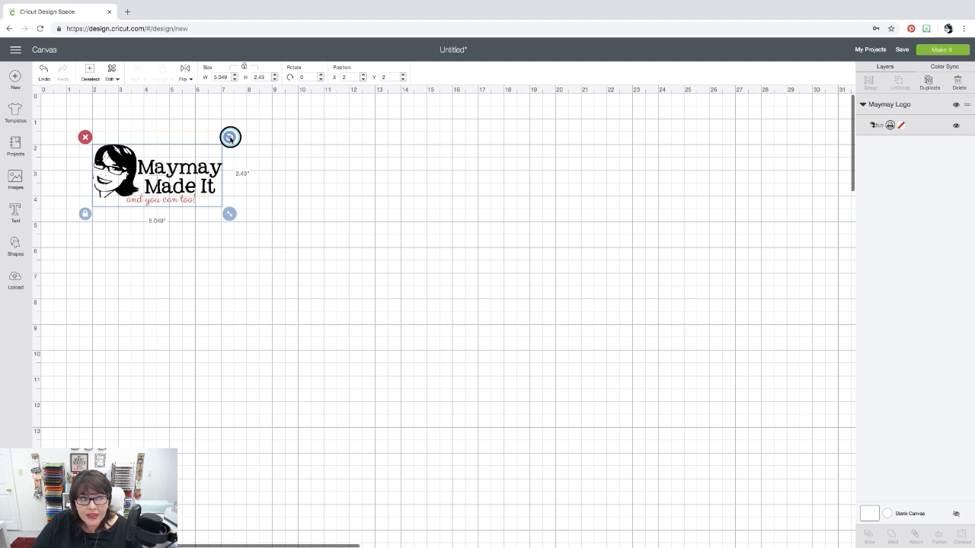
{"action": "left_click_drag", "start_coordinate": [230, 137], "coordinate": [210, 152]}
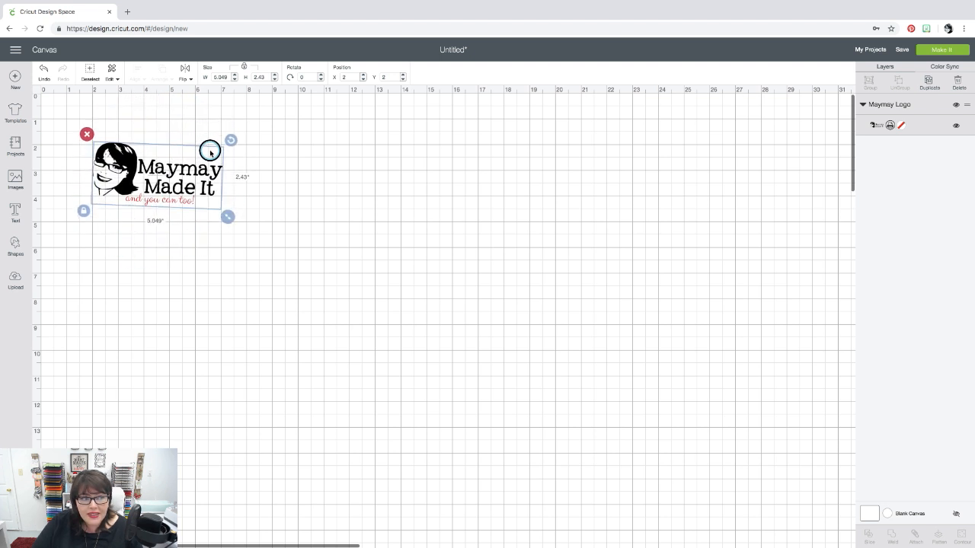
{"action": "left_click", "coordinate": [43, 72]}
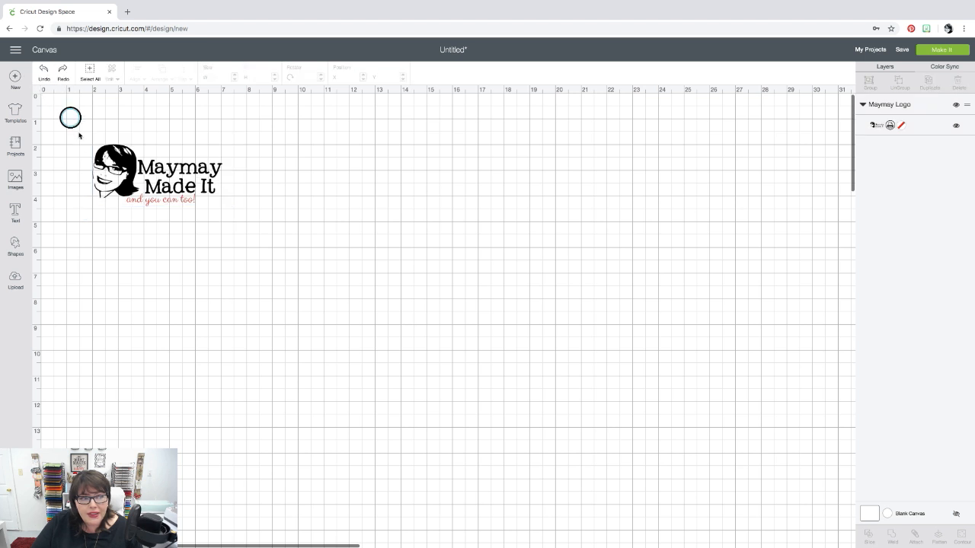
Step: Look through the Edit and Flip options available for the selected logo
{"action": "left_click", "coordinate": [126, 167]}
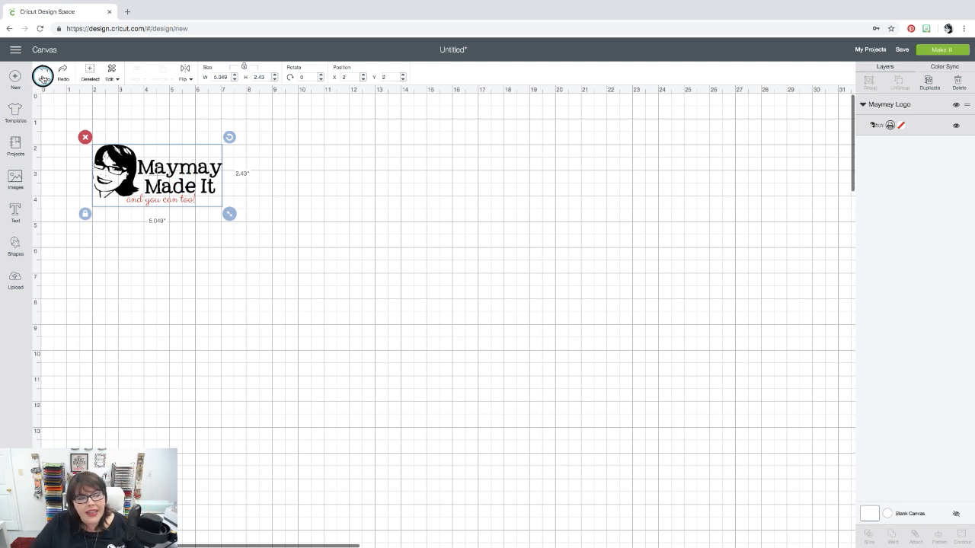
{"action": "left_click", "coordinate": [111, 73]}
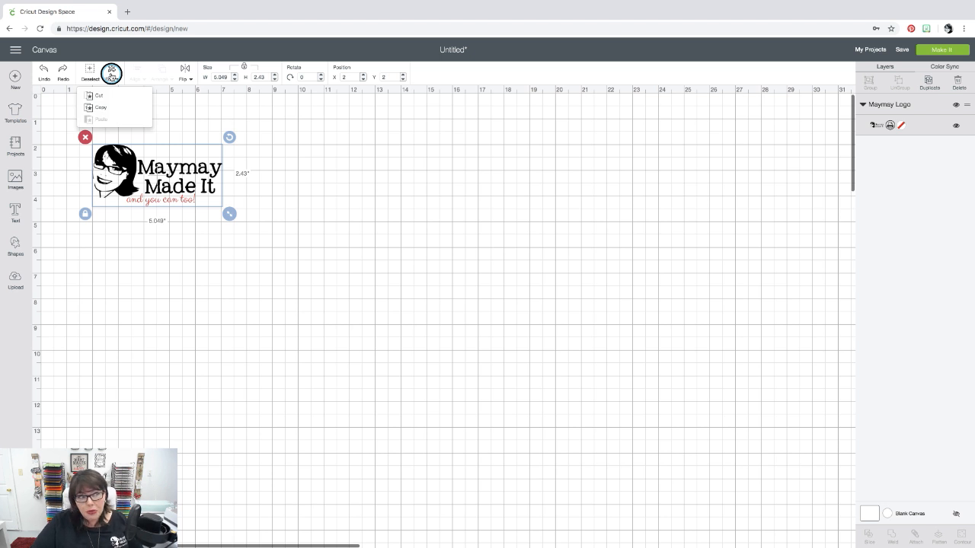
{"action": "left_click", "coordinate": [185, 74]}
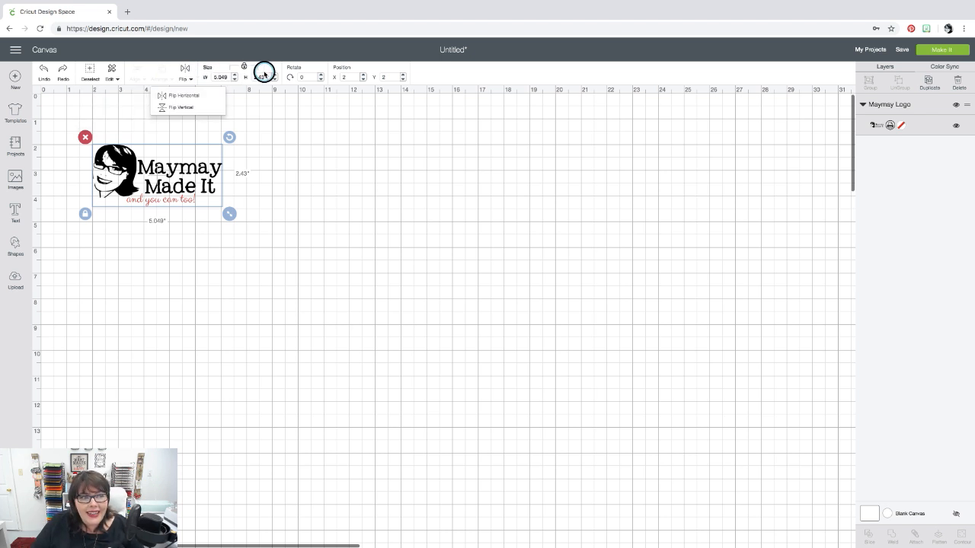
Step: Set the logo's width to 3 inches with its proportions locked
{"action": "left_click", "coordinate": [212, 77]}
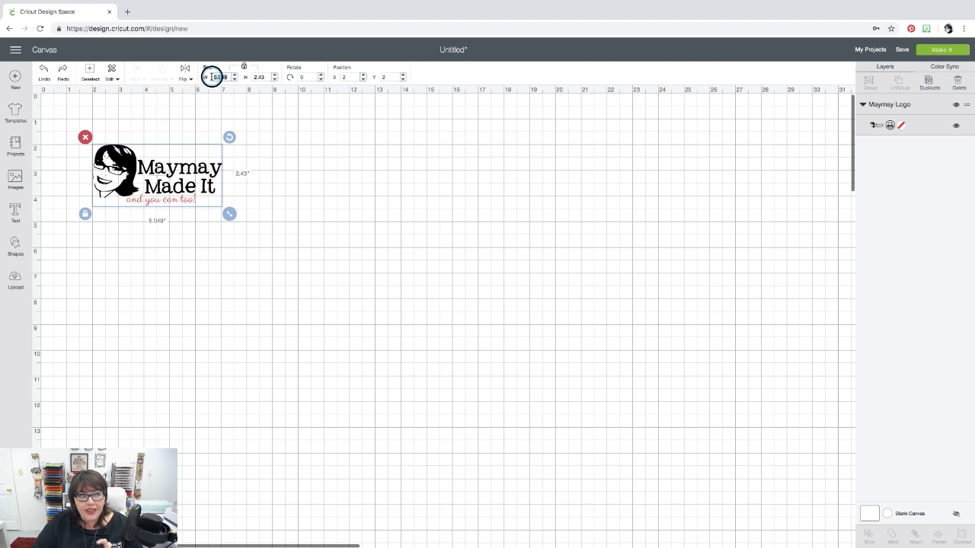
{"action": "type", "text": "3"}
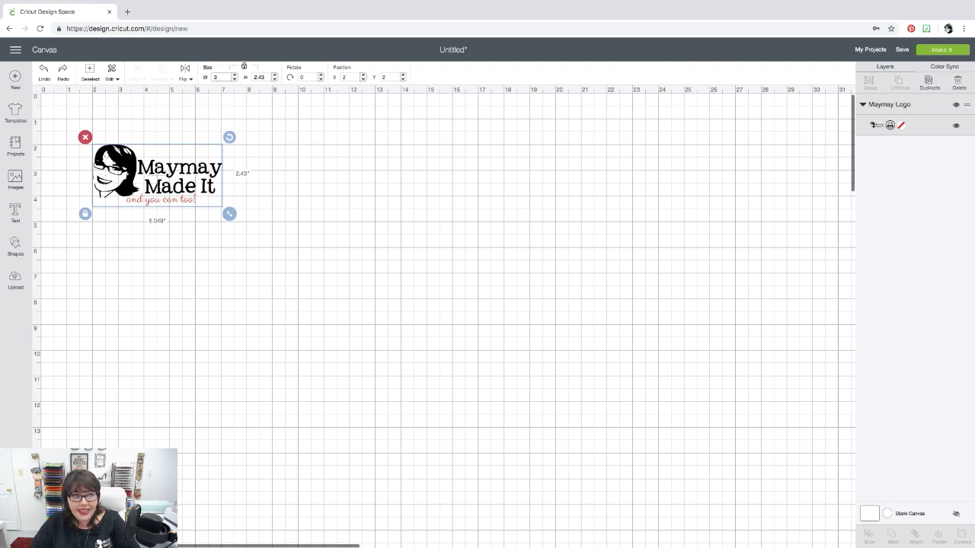
{"action": "key", "text": "Return"}
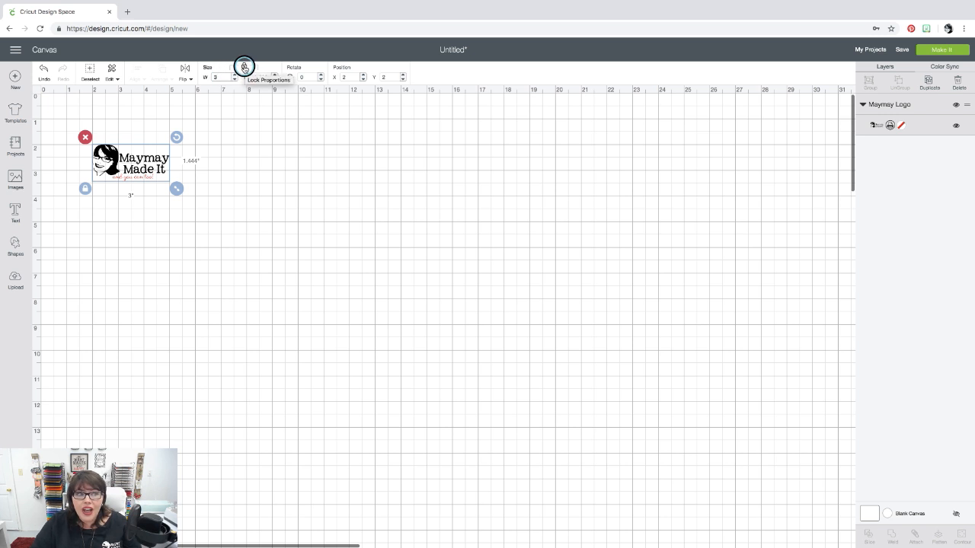
Step: Unlock the logo's proportions, try a height of 3 inches, and undo the height change
{"action": "left_click", "coordinate": [243, 67]}
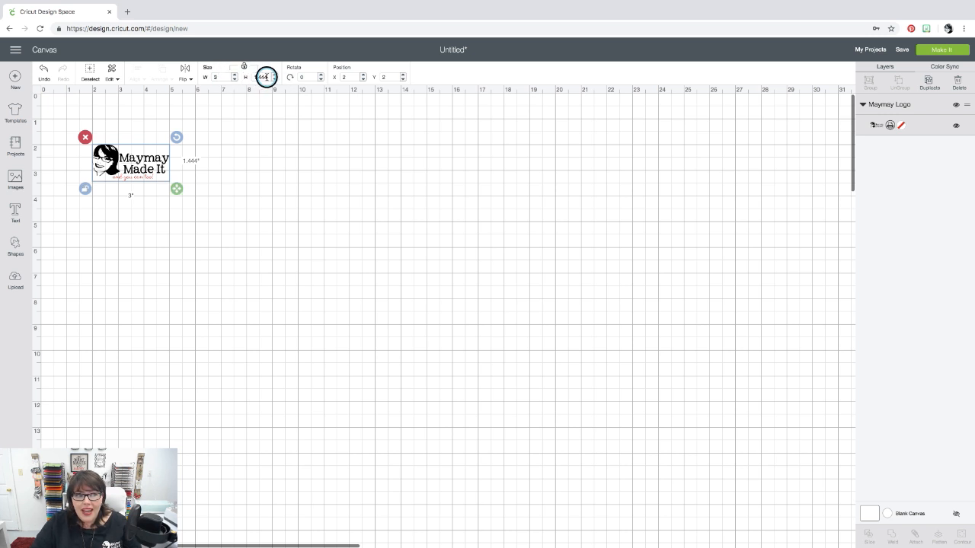
{"action": "left_click_drag", "start_coordinate": [267, 77], "coordinate": [251, 76]}
{"action": "type", "text": "3"}
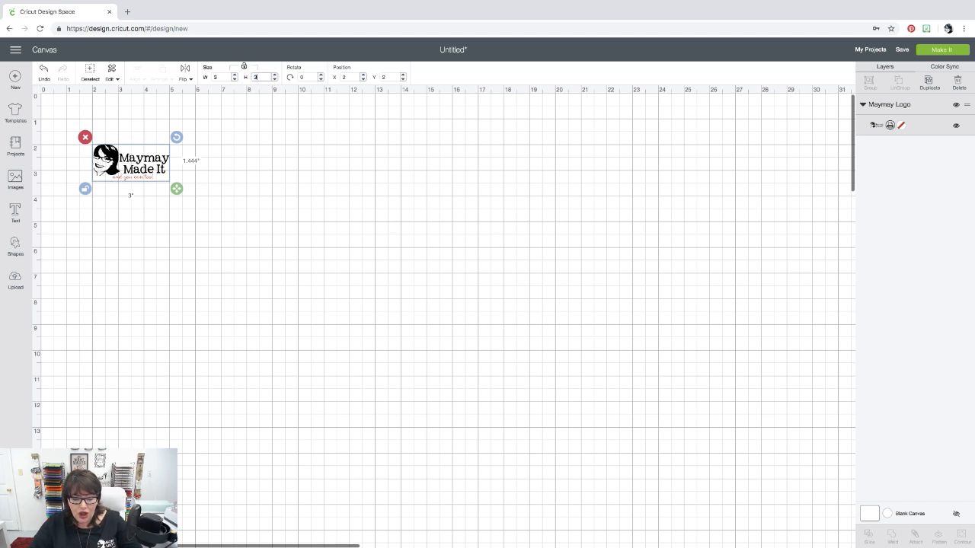
{"action": "key", "text": "Return"}
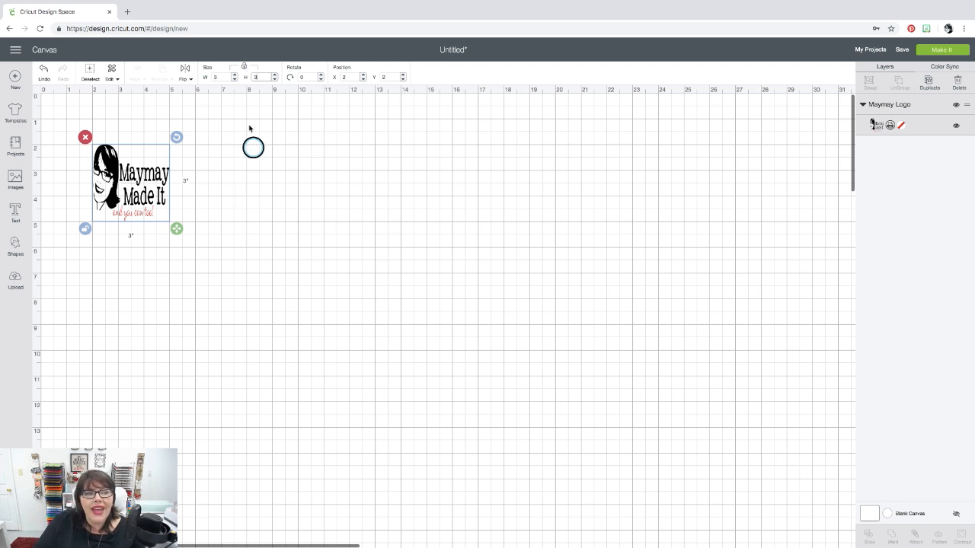
{"action": "left_click", "coordinate": [44, 70]}
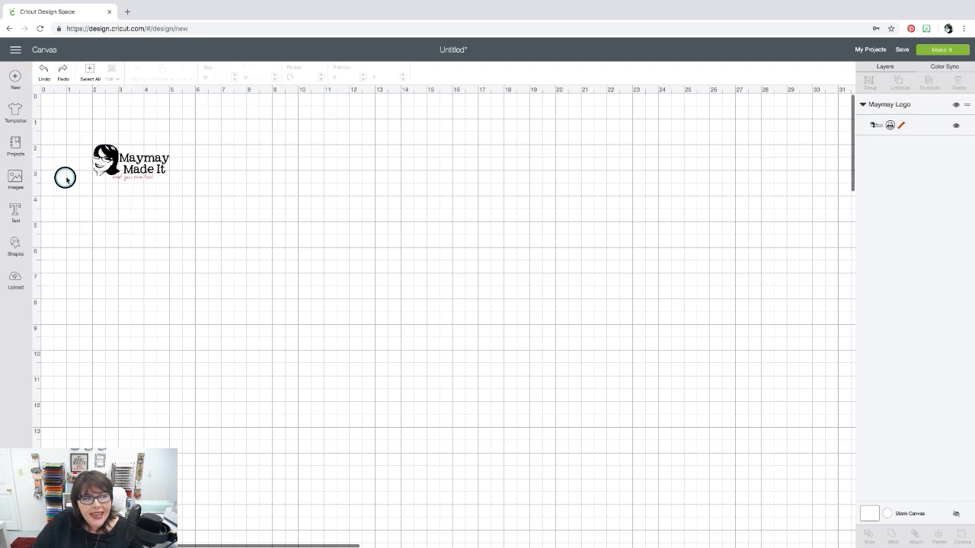
Step: Delete the Maymay logo from the canvas
{"action": "left_click", "coordinate": [127, 172]}
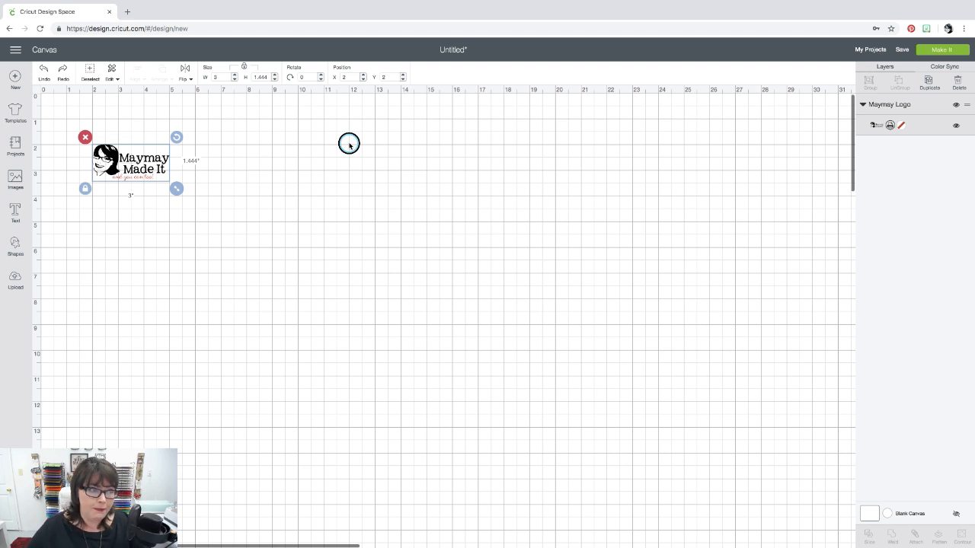
{"action": "left_click", "coordinate": [288, 193]}
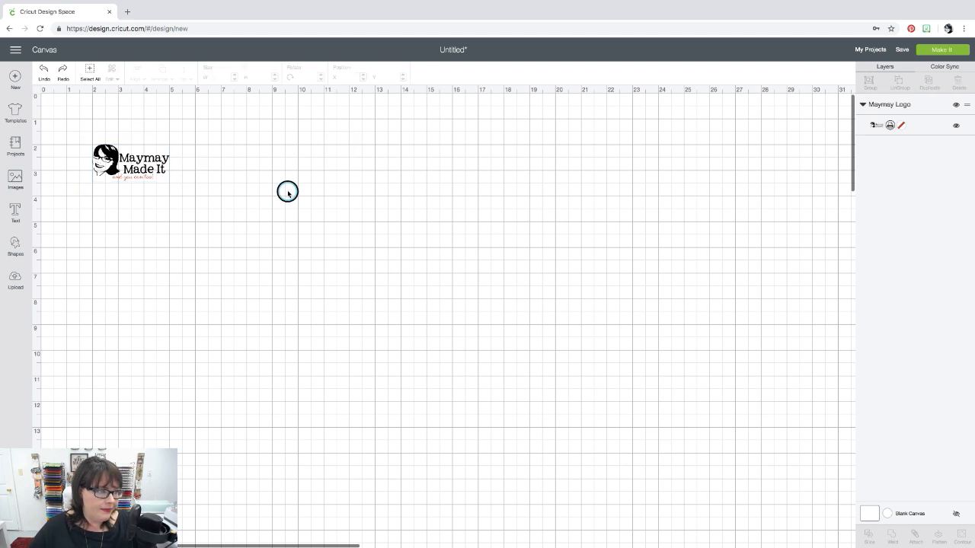
{"action": "left_click_drag", "start_coordinate": [108, 160], "coordinate": [108, 161]}
{"action": "left_click", "coordinate": [86, 139]}
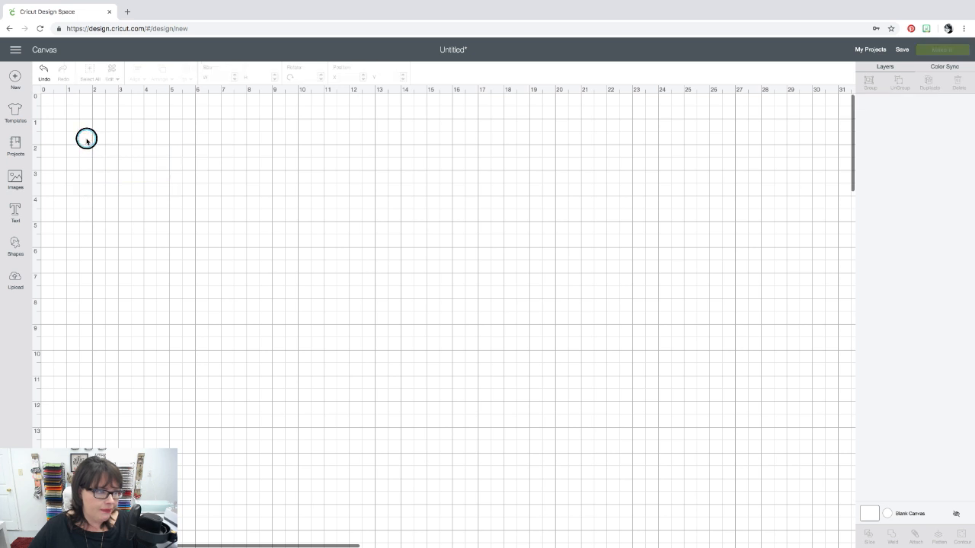
Step: Add a square shape to the canvas and move it to about X 6.852, Y 4.13
{"action": "left_click", "coordinate": [16, 247]}
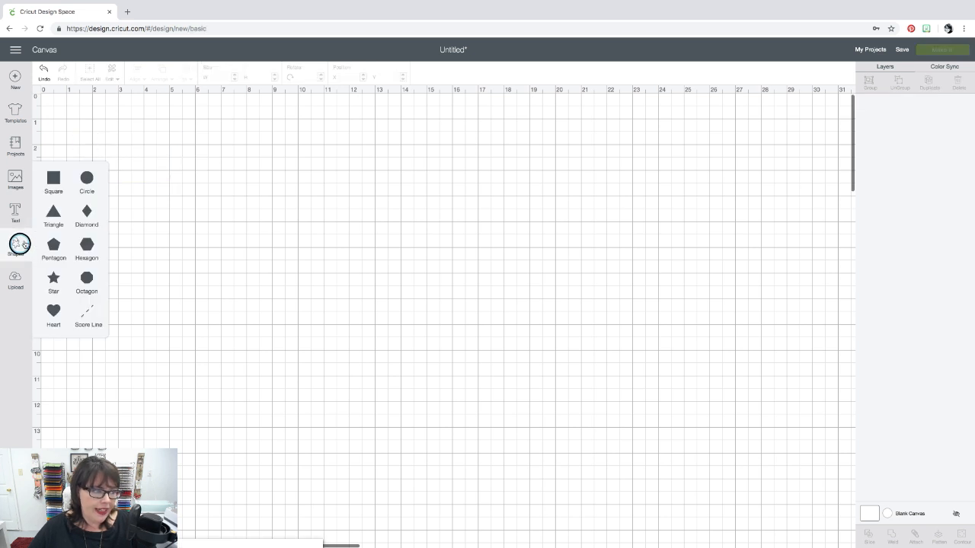
{"action": "left_click", "coordinate": [53, 181]}
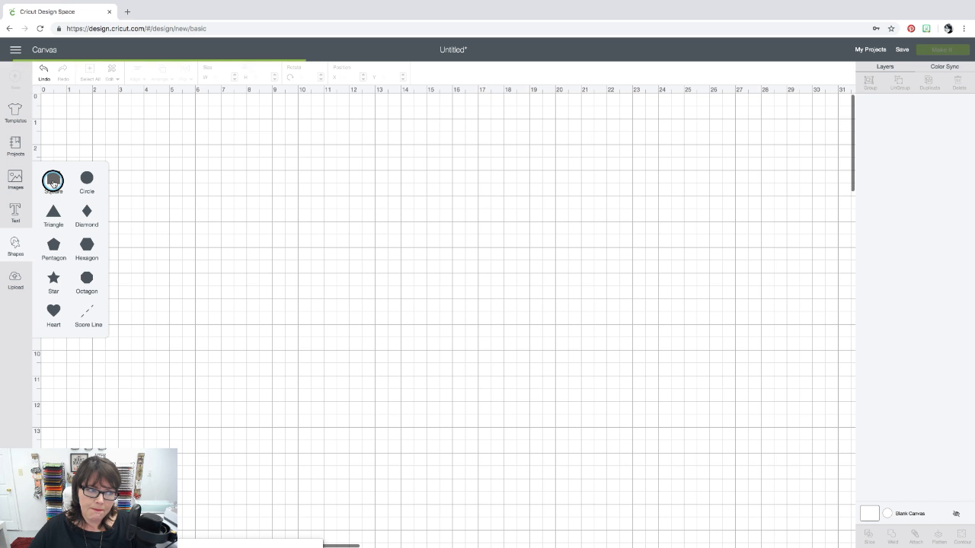
{"action": "left_click_drag", "start_coordinate": [175, 183], "coordinate": [268, 178]}
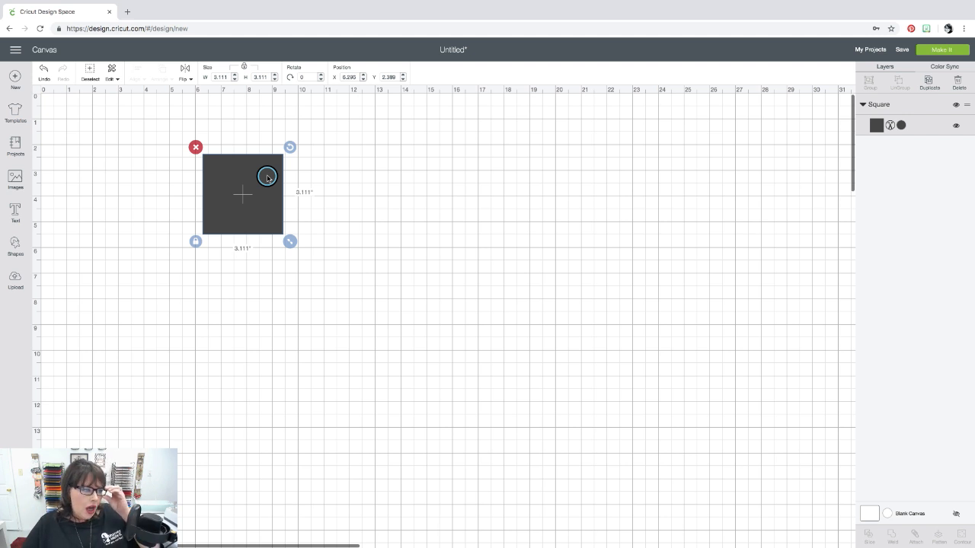
{"action": "left_click_drag", "start_coordinate": [266, 179], "coordinate": [281, 223]}
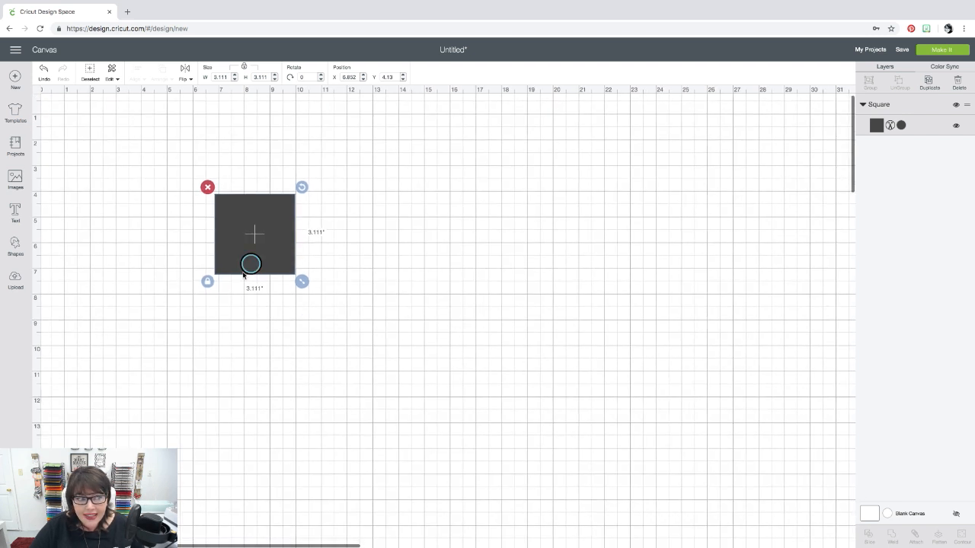
Step: Unlock the square's proportions and stretch it into a rectangle about 9.148 by 3.648 inches
{"action": "left_click", "coordinate": [208, 282]}
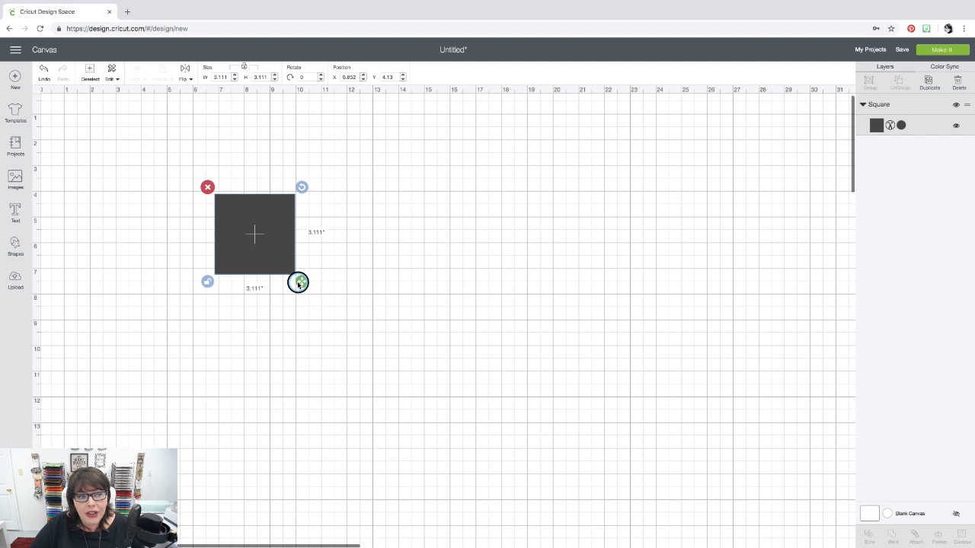
{"action": "left_click_drag", "start_coordinate": [301, 282], "coordinate": [457, 295]}
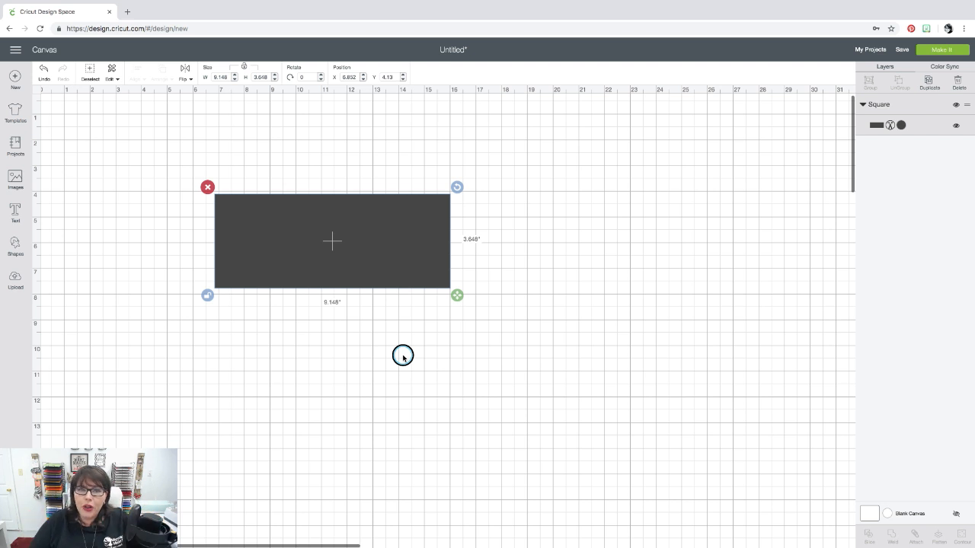
Step: Add a second square to the canvas and move it beside the rectangle, to about X 17.815, Y 3.074
{"action": "left_click", "coordinate": [423, 384]}
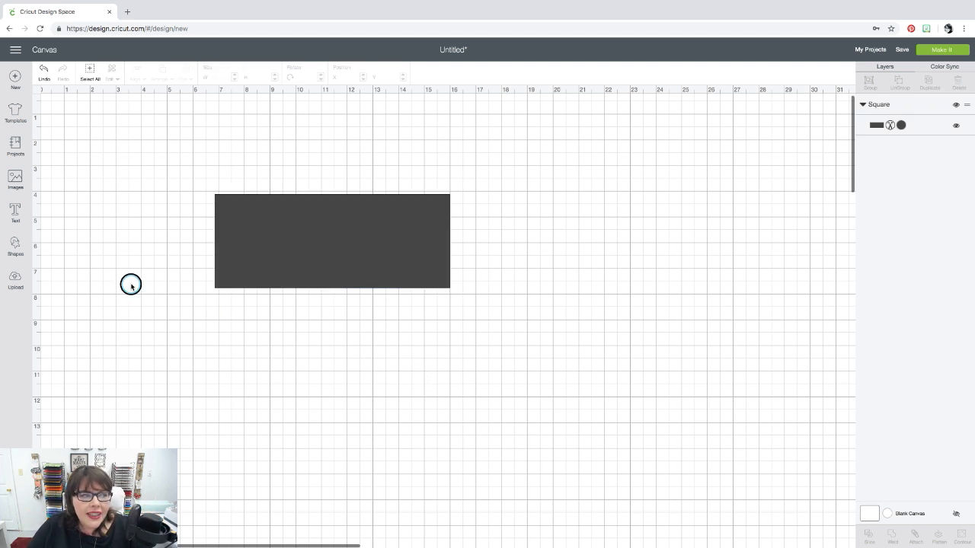
{"action": "scroll", "coordinate": [131, 287], "scroll_direction": "left", "scroll_amount": 1}
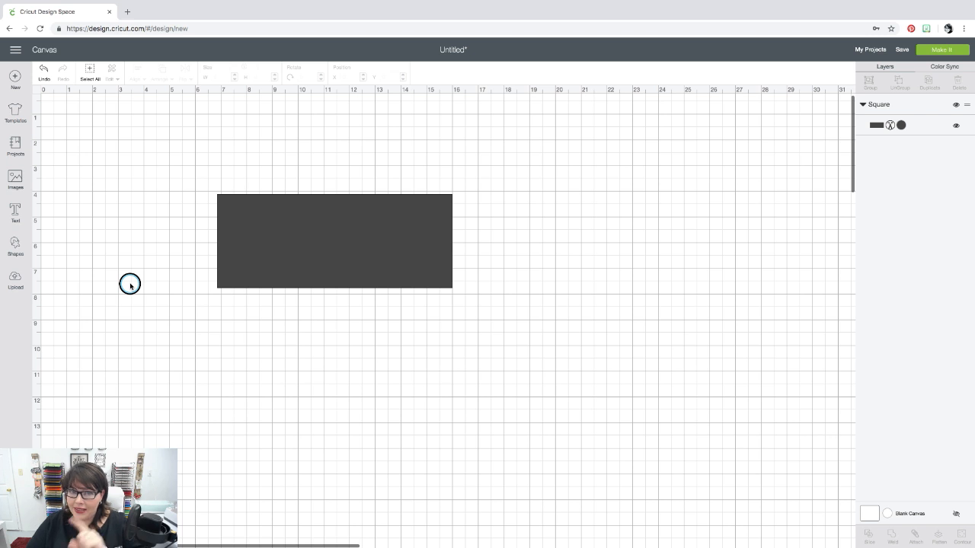
{"action": "left_click", "coordinate": [14, 243]}
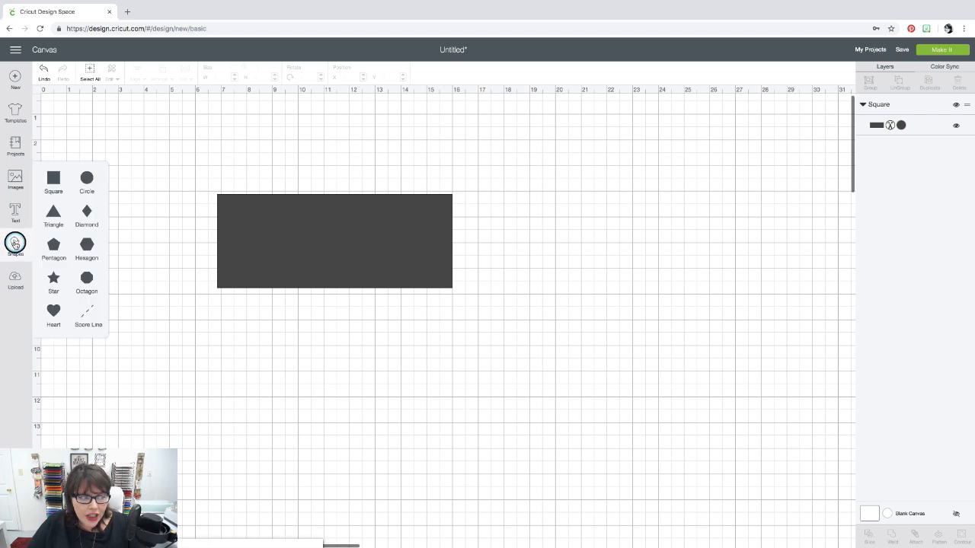
{"action": "left_click", "coordinate": [53, 178]}
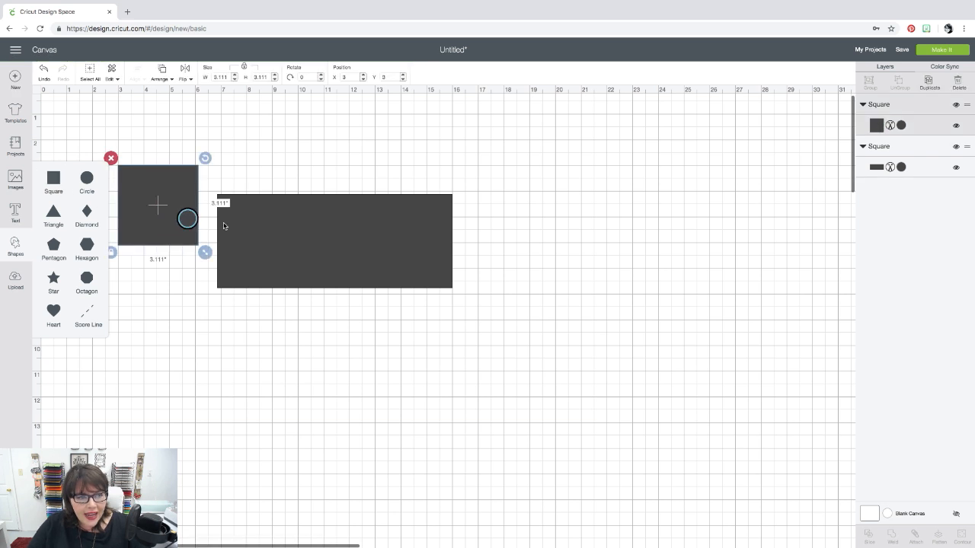
{"action": "left_click_drag", "start_coordinate": [191, 221], "coordinate": [700, 229]}
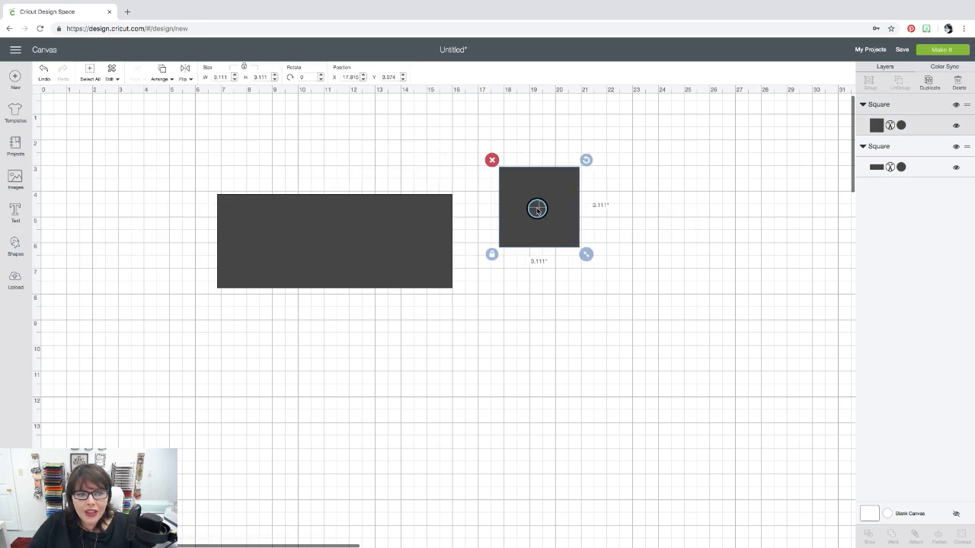
Step: Recolor the new square red (#E6212E) and move it closer to the rectangle, to about X 16.444, Y 2.944
{"action": "left_click", "coordinate": [875, 126]}
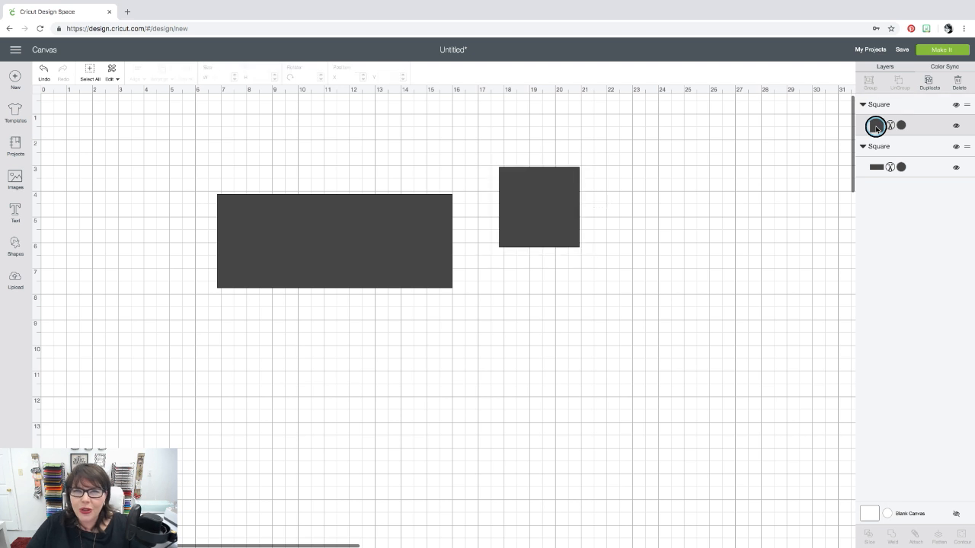
{"action": "left_click", "coordinate": [800, 205]}
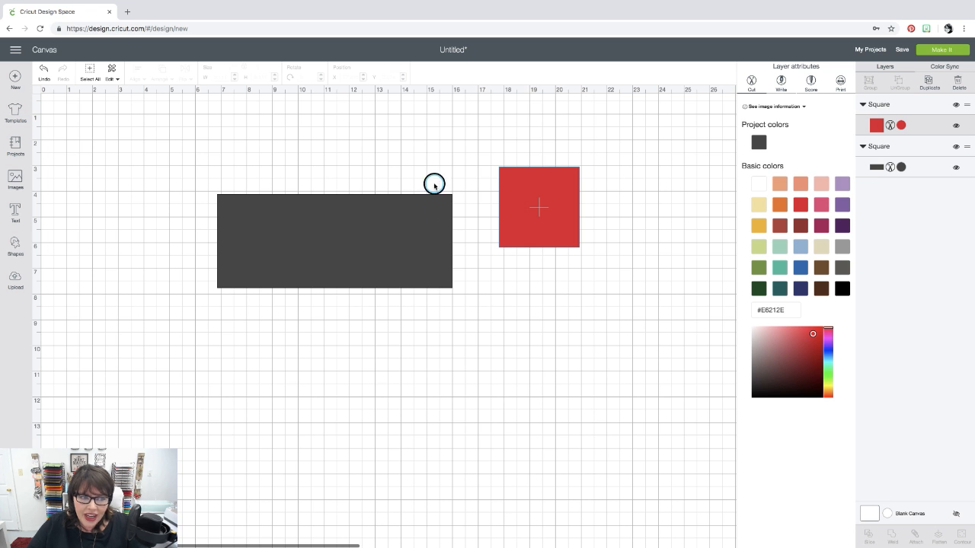
{"action": "left_click_drag", "start_coordinate": [533, 185], "coordinate": [498, 182]}
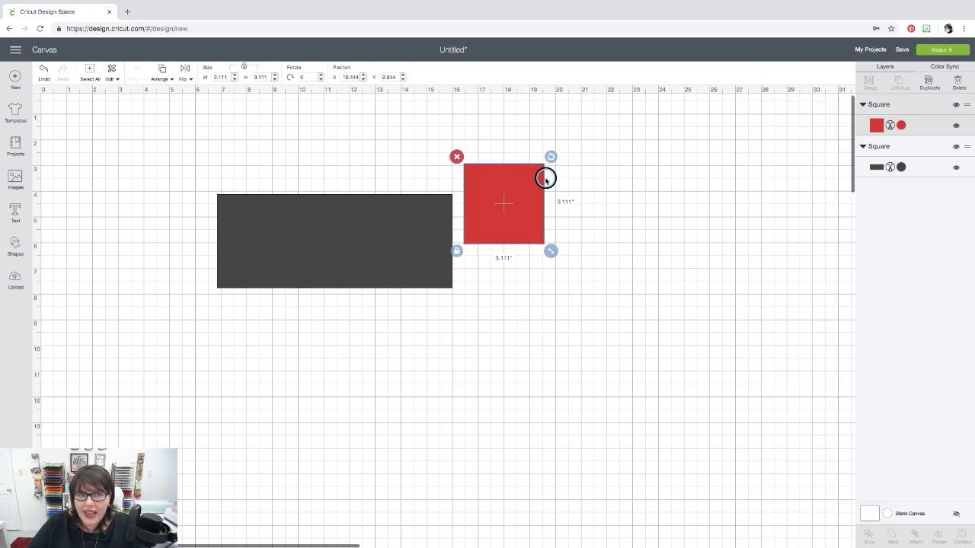
Step: Enlarge the red square to about 5.093 inches and rotate it to about 352.03° so it overlaps the rectangle's end
{"action": "left_click_drag", "start_coordinate": [550, 250], "coordinate": [603, 322]}
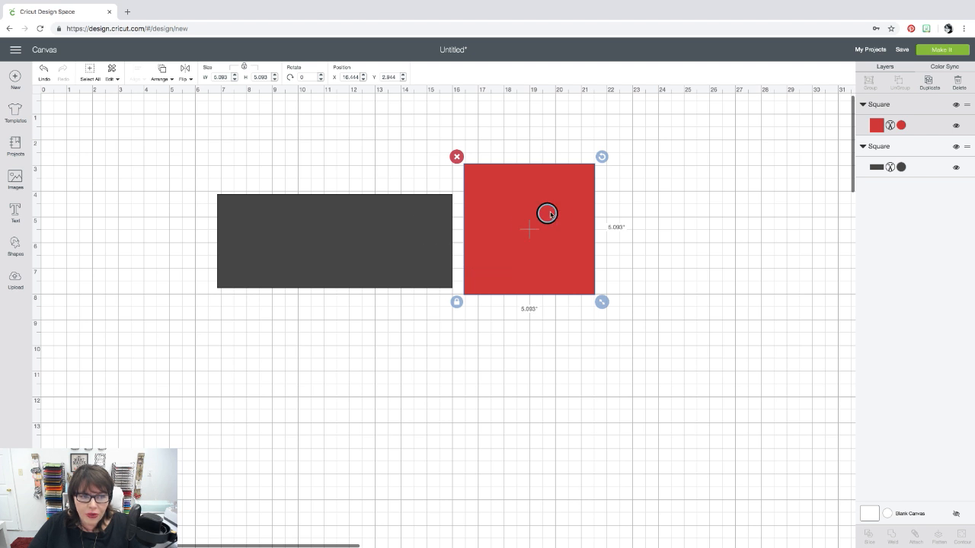
{"action": "left_click_drag", "start_coordinate": [601, 157], "coordinate": [551, 190]}
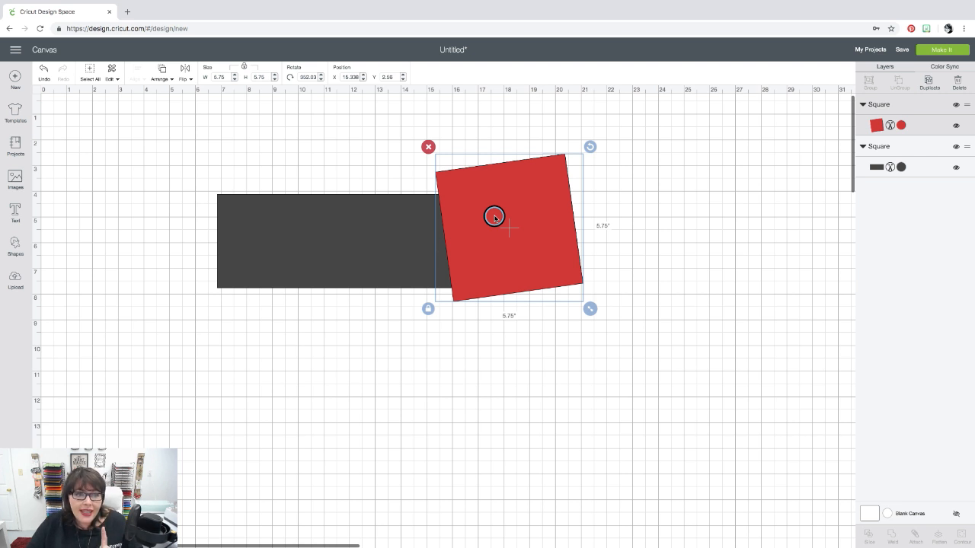
{"action": "left_click", "coordinate": [369, 158]}
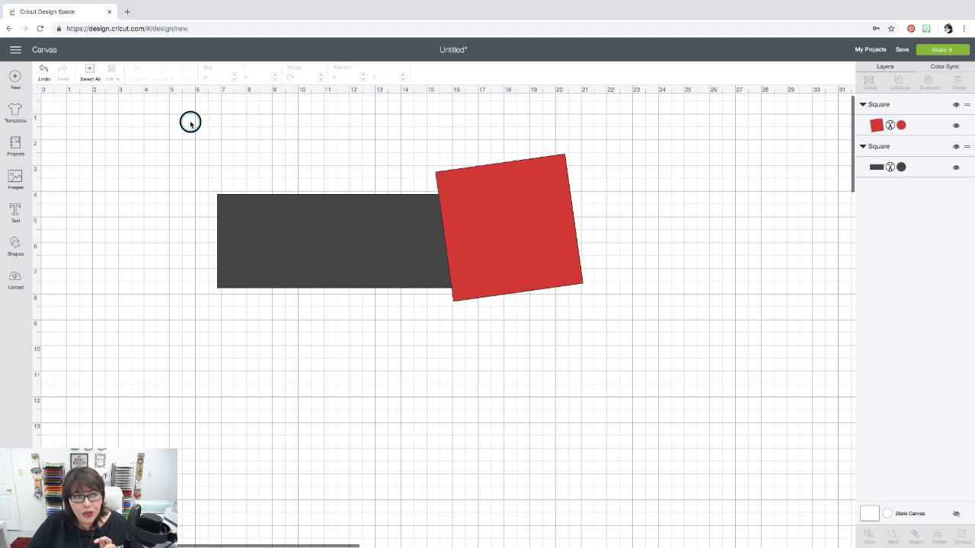
Step: Select both shapes by enclosing them, then by picking one after the other on the canvas, clearing the selection each time
{"action": "left_click_drag", "start_coordinate": [190, 122], "coordinate": [592, 328]}
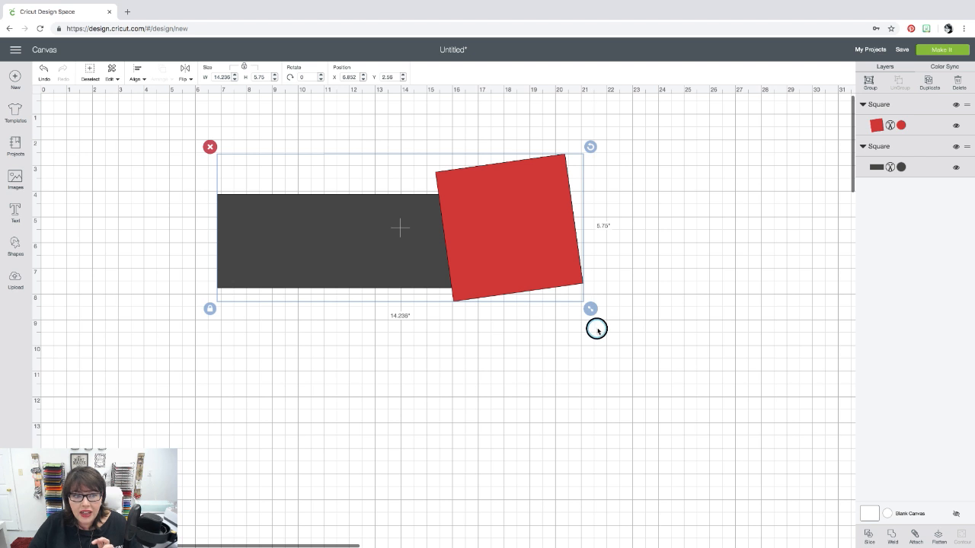
{"action": "left_click", "coordinate": [629, 283]}
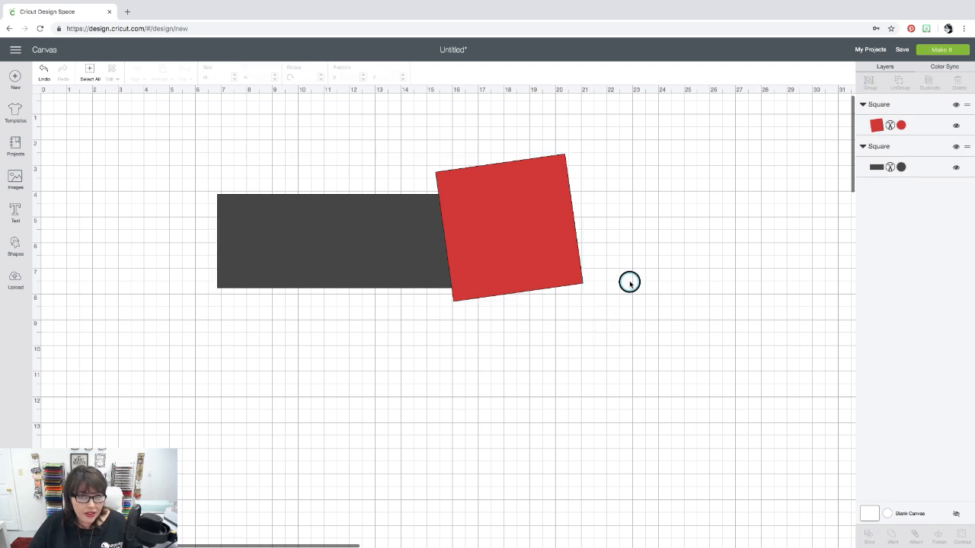
{"action": "left_click", "coordinate": [508, 217]}
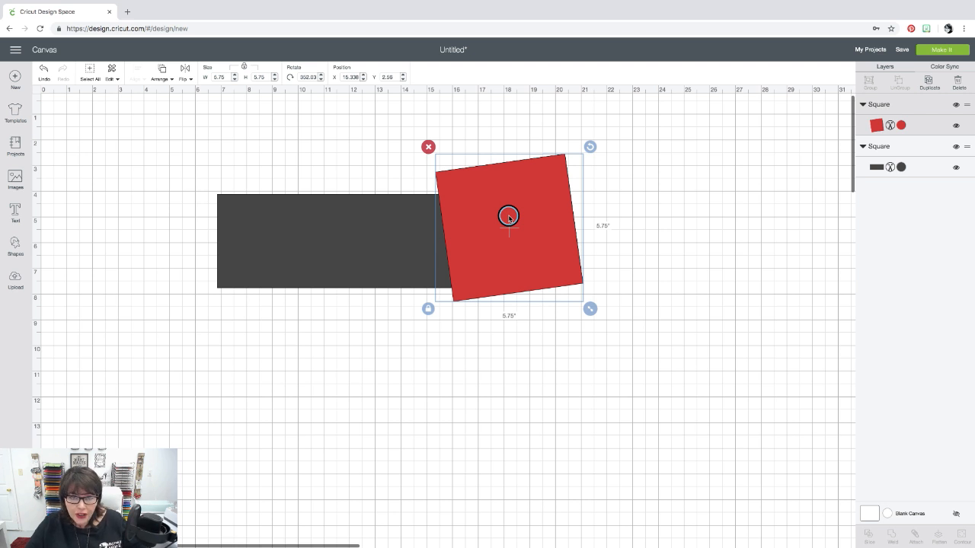
{"action": "left_click", "coordinate": [353, 225], "text": "shift"}
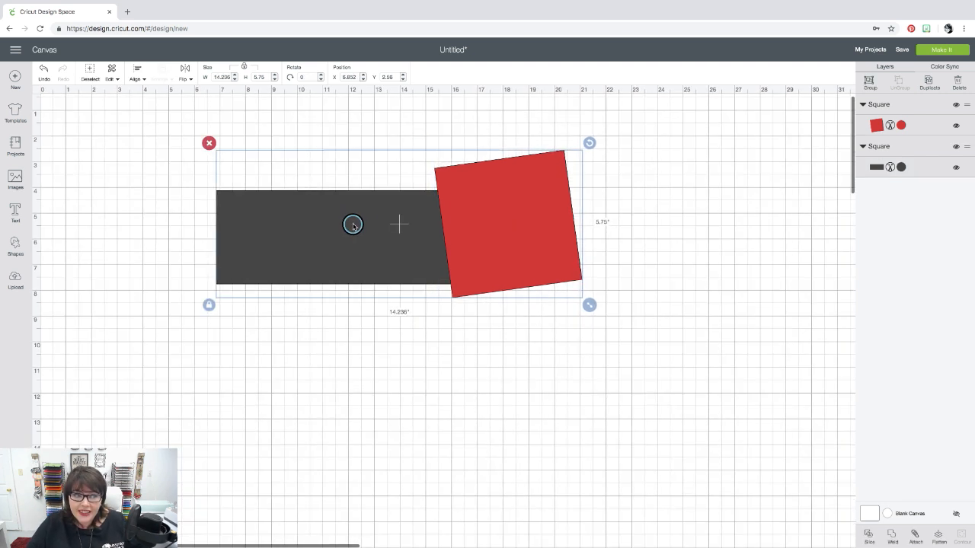
{"action": "left_click", "coordinate": [663, 252]}
{"action": "scroll", "coordinate": [663, 252], "scroll_direction": "up", "scroll_amount": 1}
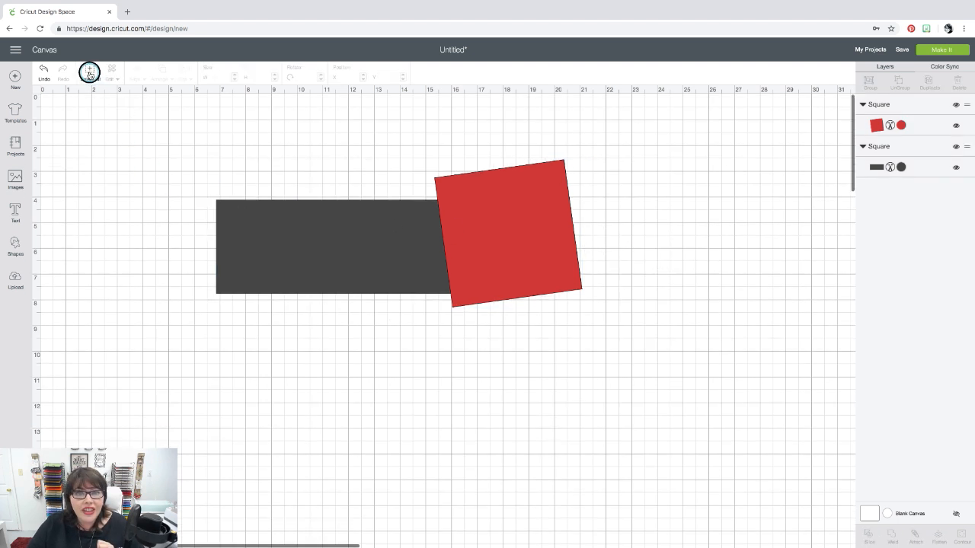
Step: Select everything on the canvas, clear the selection, and select the red and gray Square layers together from the layer list
{"action": "left_click", "coordinate": [89, 73]}
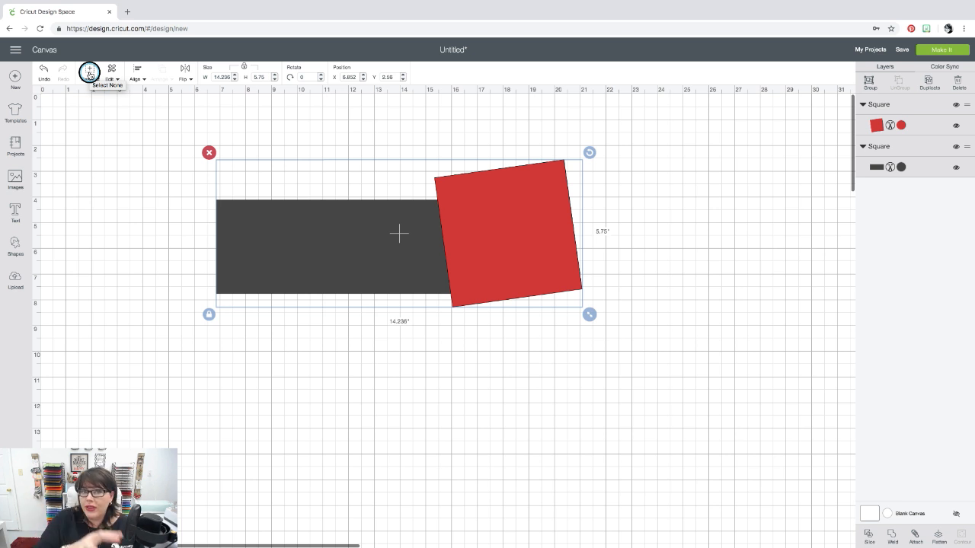
{"action": "left_click", "coordinate": [670, 266]}
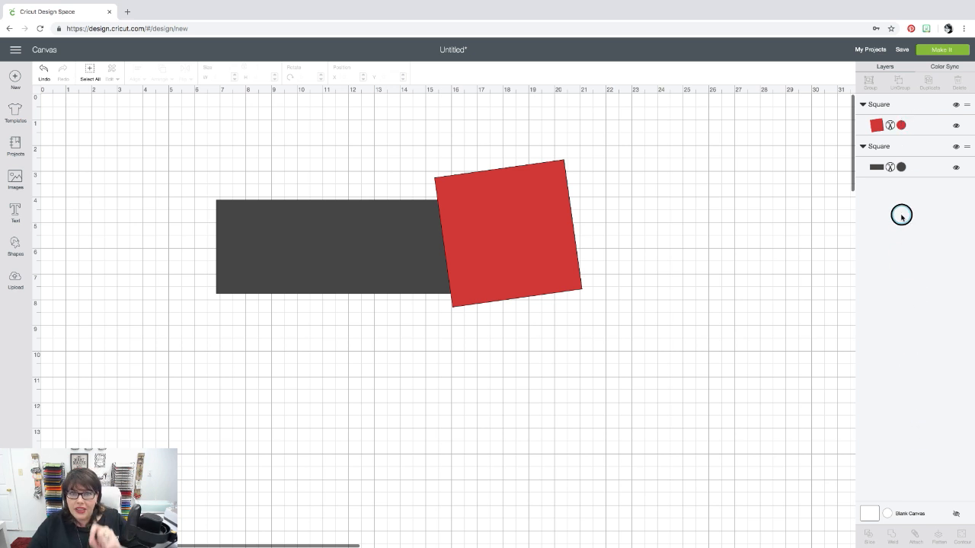
{"action": "left_click", "coordinate": [915, 127]}
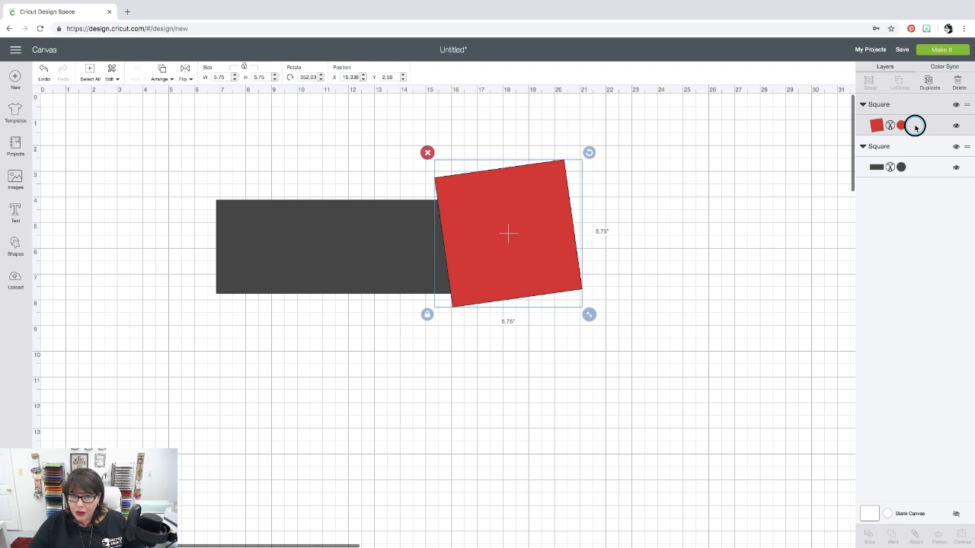
{"action": "left_click", "coordinate": [920, 168], "text": "shift"}
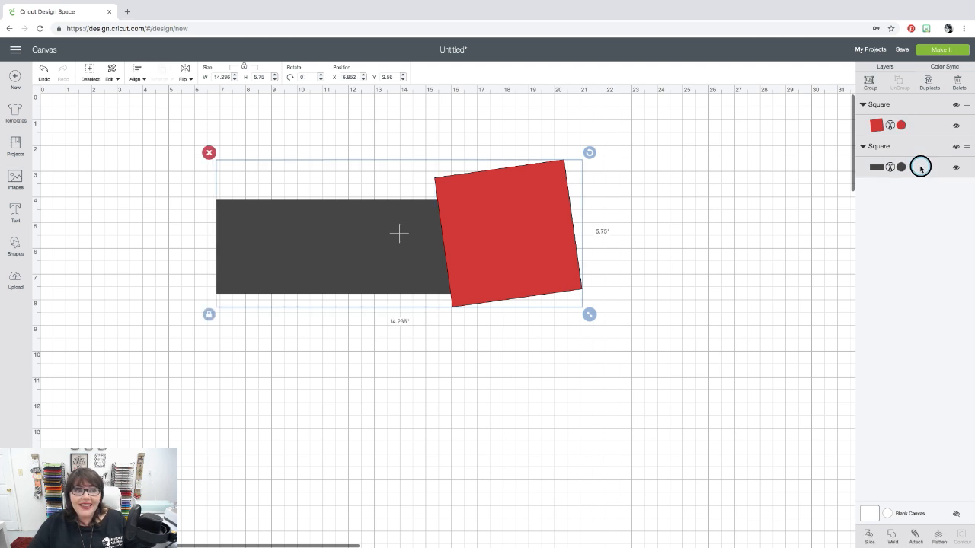
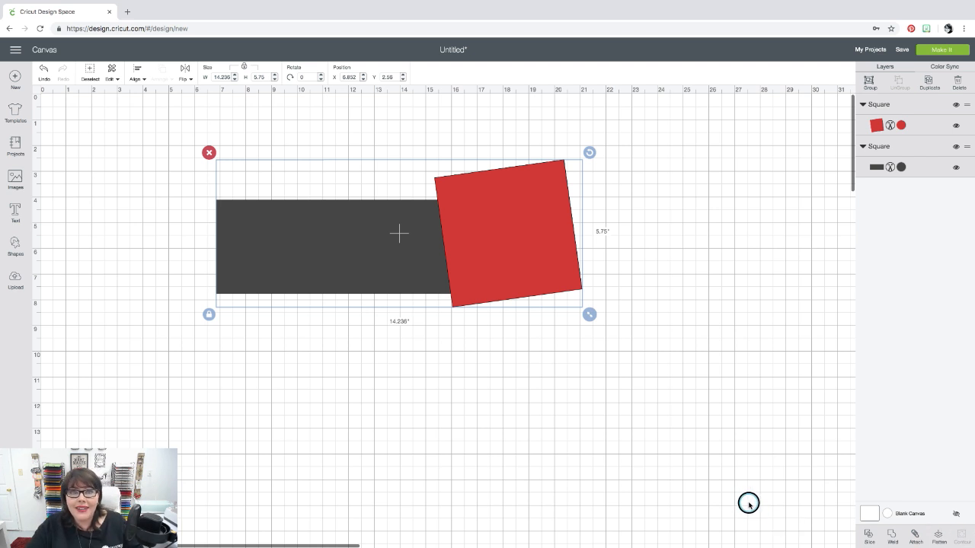
Step: Slice the gray rectangle with the overlapping red square, move the large red piece aside, and delete both slivers at the rectangle's right end
{"action": "left_click", "coordinate": [867, 536]}
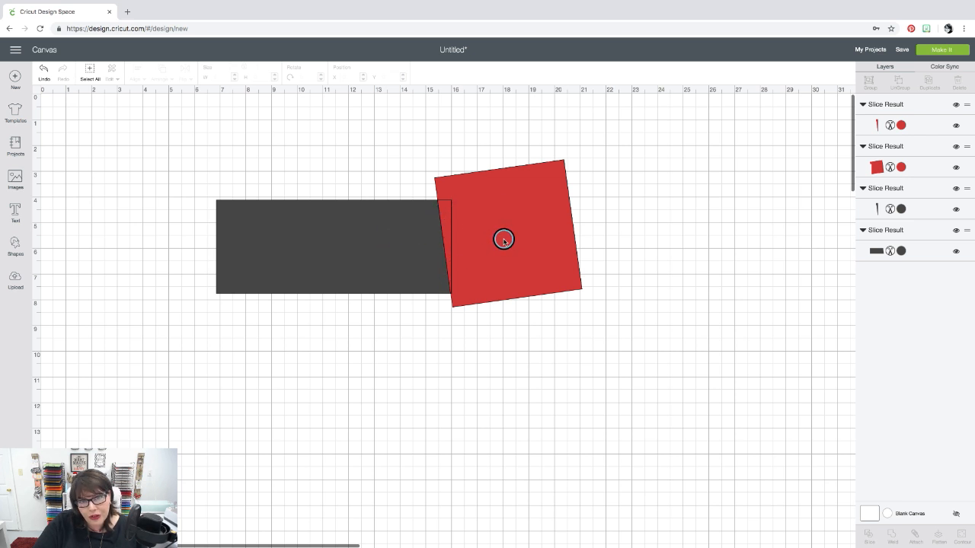
{"action": "left_click_drag", "start_coordinate": [497, 239], "coordinate": [654, 232]}
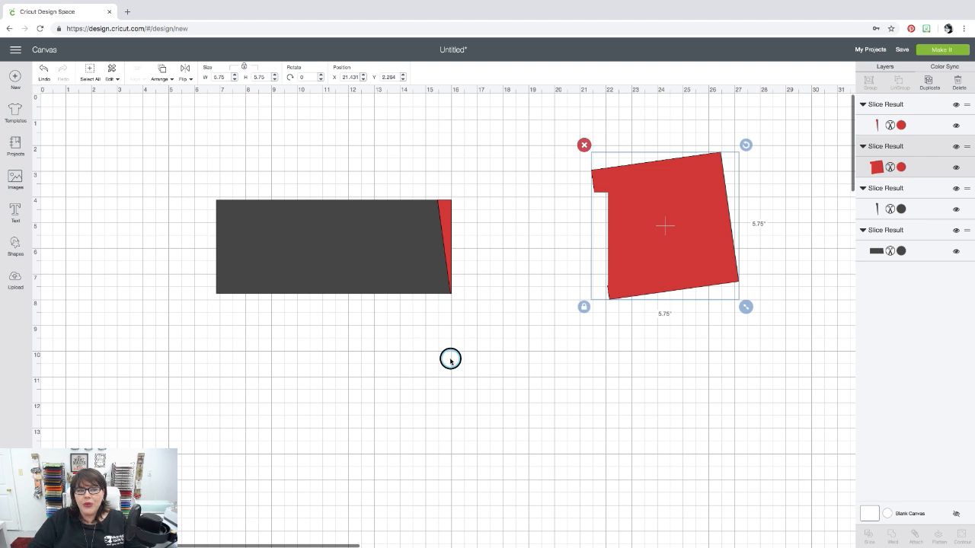
{"action": "left_click", "coordinate": [447, 220]}
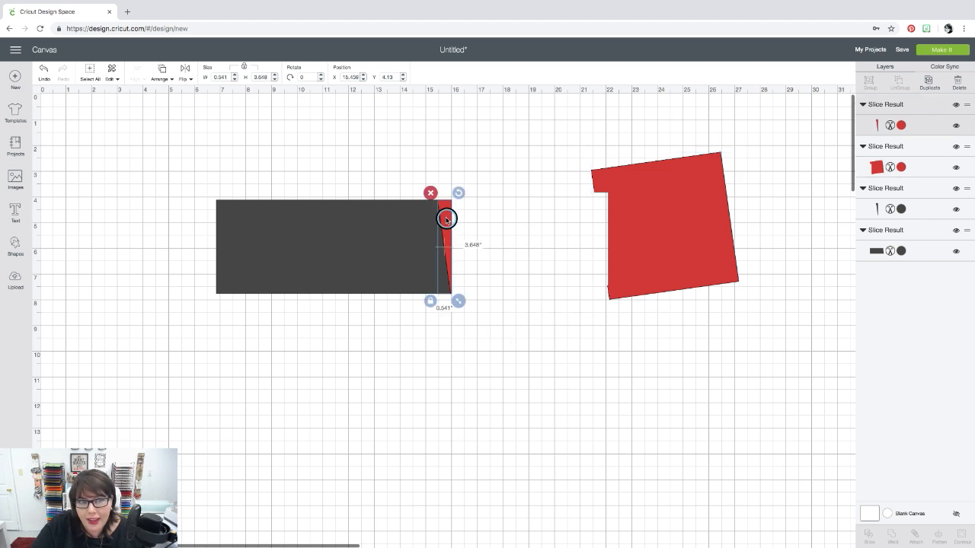
{"action": "left_click", "coordinate": [429, 191]}
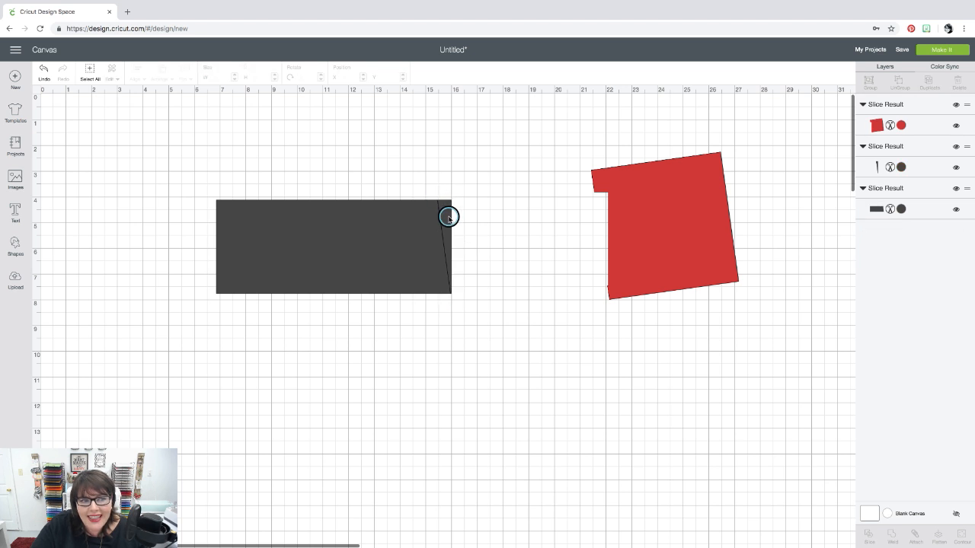
{"action": "left_click", "coordinate": [449, 217]}
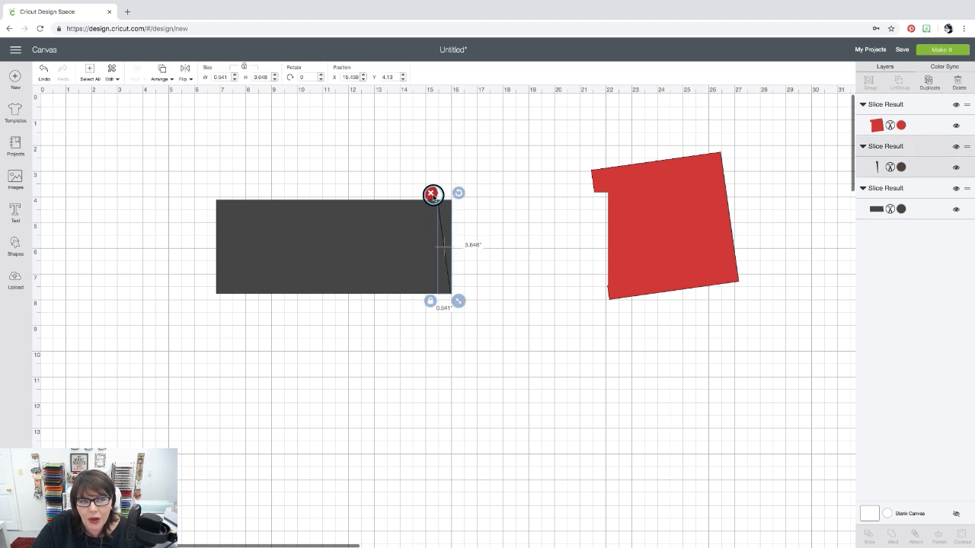
{"action": "left_click", "coordinate": [431, 193]}
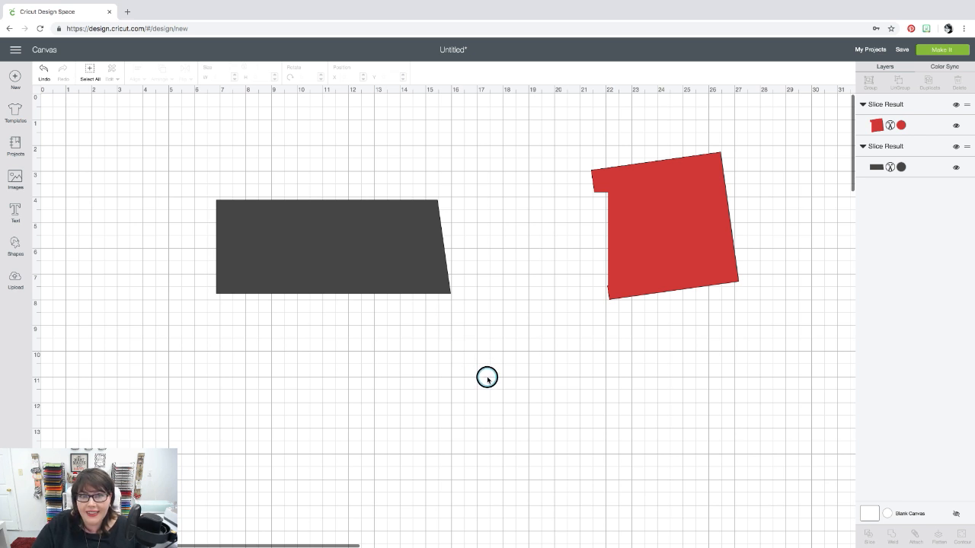
Step: Overlap the notched red shape with the gray shape's left end and slice the two shapes
{"action": "left_click_drag", "start_coordinate": [708, 252], "coordinate": [203, 289]}
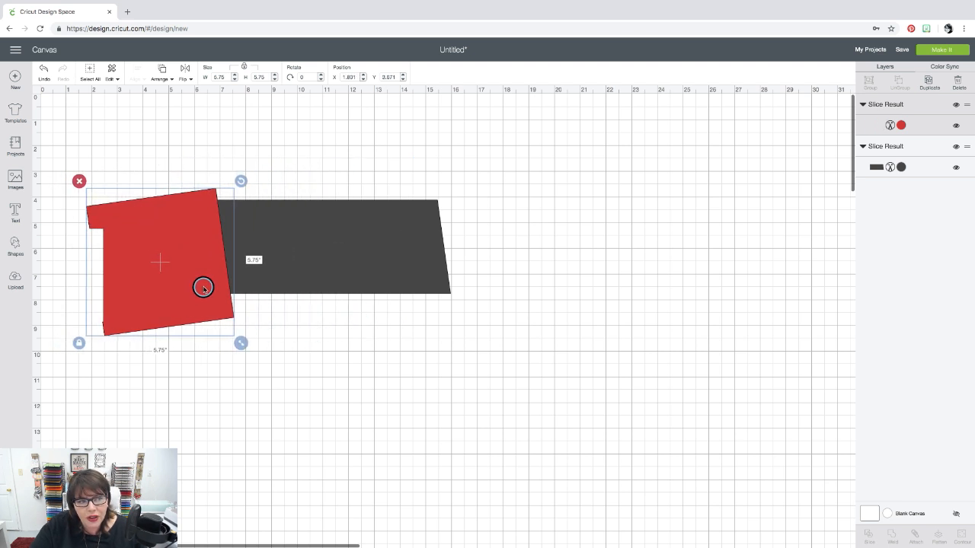
{"action": "left_click", "coordinate": [308, 262], "text": "shift"}
{"action": "left_click", "coordinate": [868, 535]}
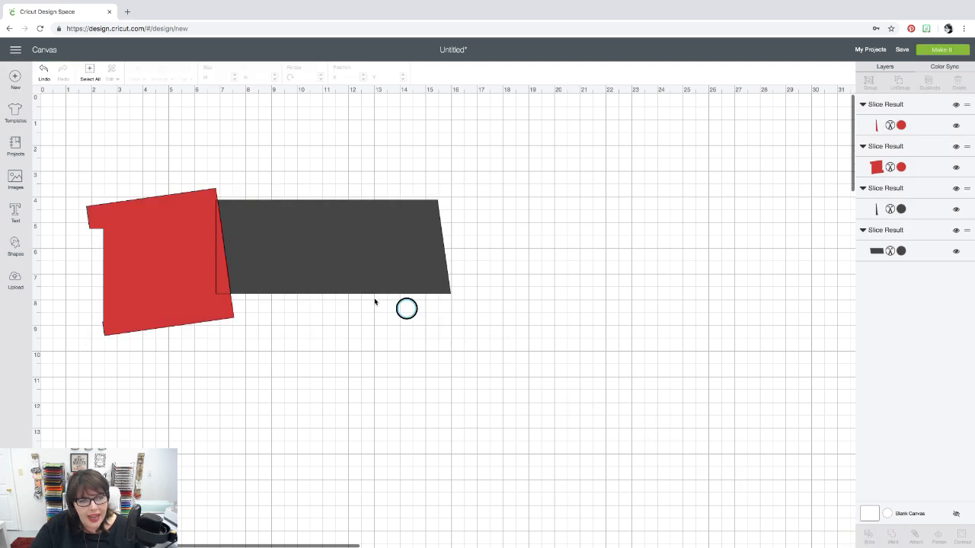
Step: Separate the slice pieces on the canvas and delete the thin gray sliver cut from the left end
{"action": "left_click_drag", "start_coordinate": [326, 266], "coordinate": [415, 261]}
{"action": "left_click", "coordinate": [348, 374]}
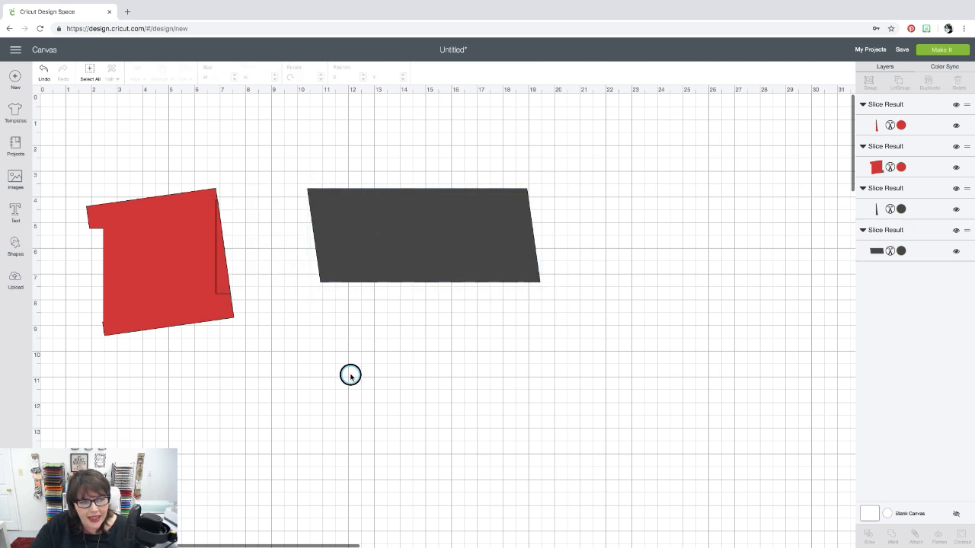
{"action": "left_click_drag", "start_coordinate": [225, 281], "coordinate": [338, 332]}
{"action": "left_click_drag", "start_coordinate": [144, 311], "coordinate": [435, 361]}
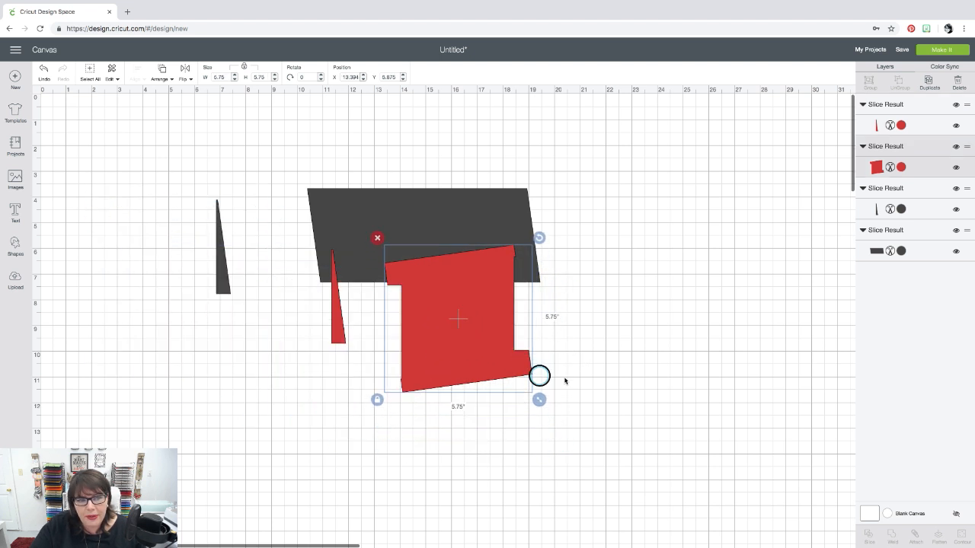
{"action": "left_click", "coordinate": [217, 291]}
{"action": "key", "text": "Delete"}
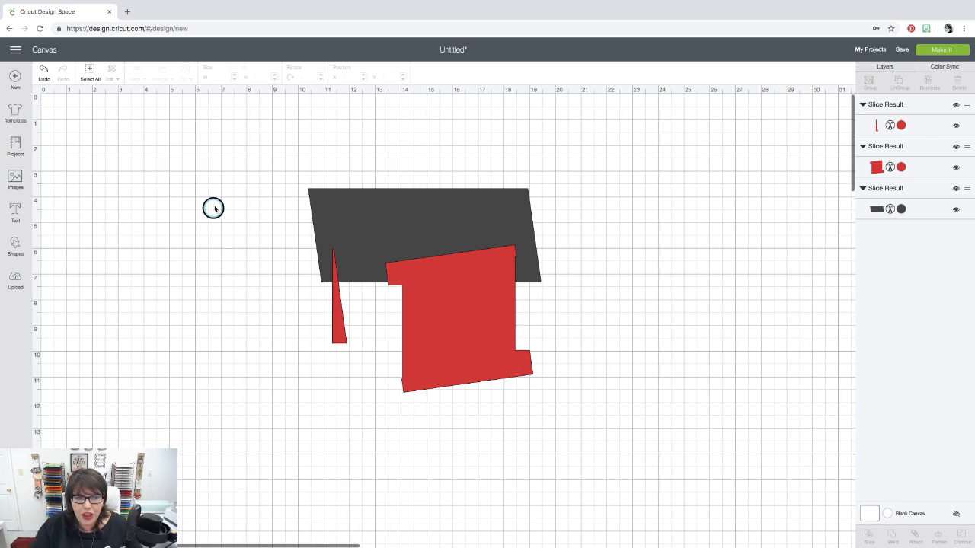
Step: Delete the large red piece and the remaining red sliver, keeping only the gray parallelogram
{"action": "left_click_drag", "start_coordinate": [238, 154], "coordinate": [567, 448]}
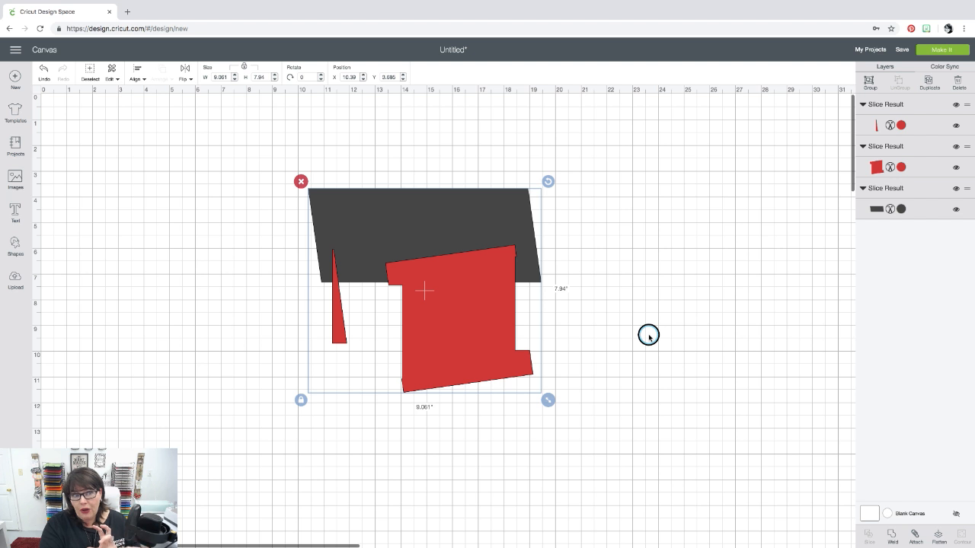
{"action": "left_click", "coordinate": [646, 335]}
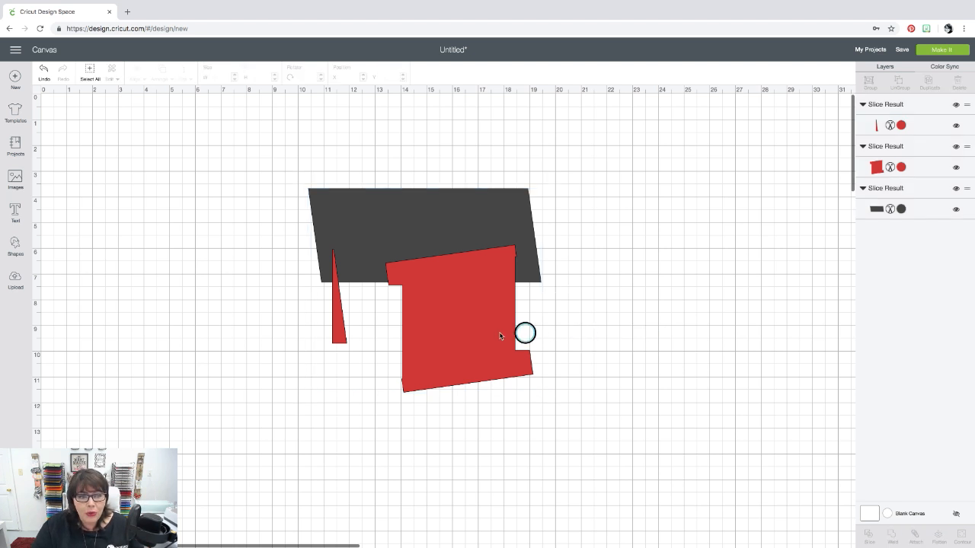
{"action": "left_click", "coordinate": [471, 333]}
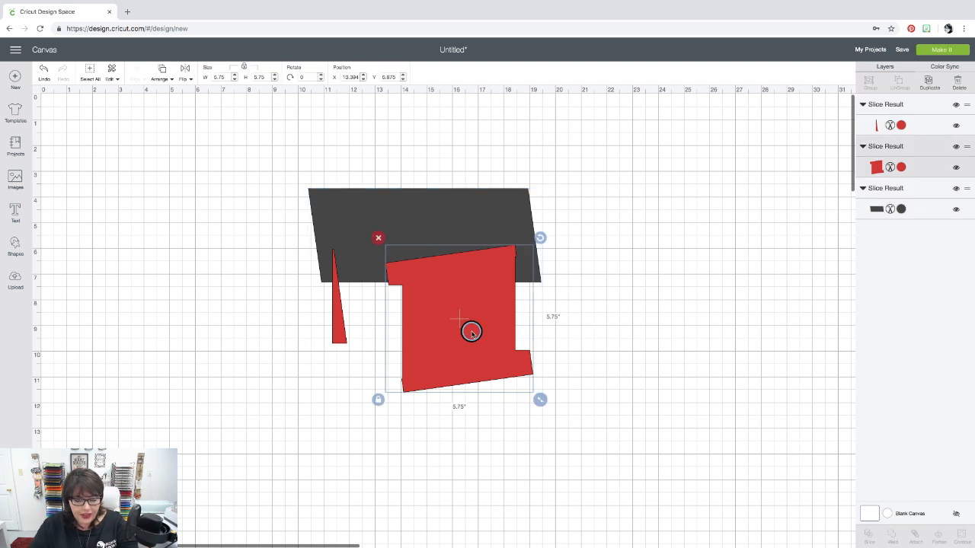
{"action": "key", "text": "Delete"}
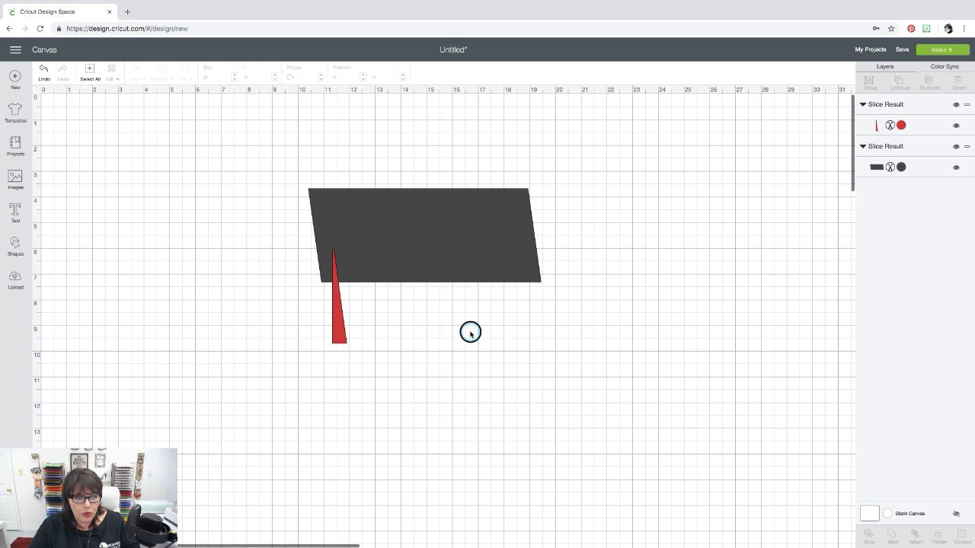
{"action": "left_click", "coordinate": [340, 325]}
{"action": "left_click", "coordinate": [376, 246], "text": "shift"}
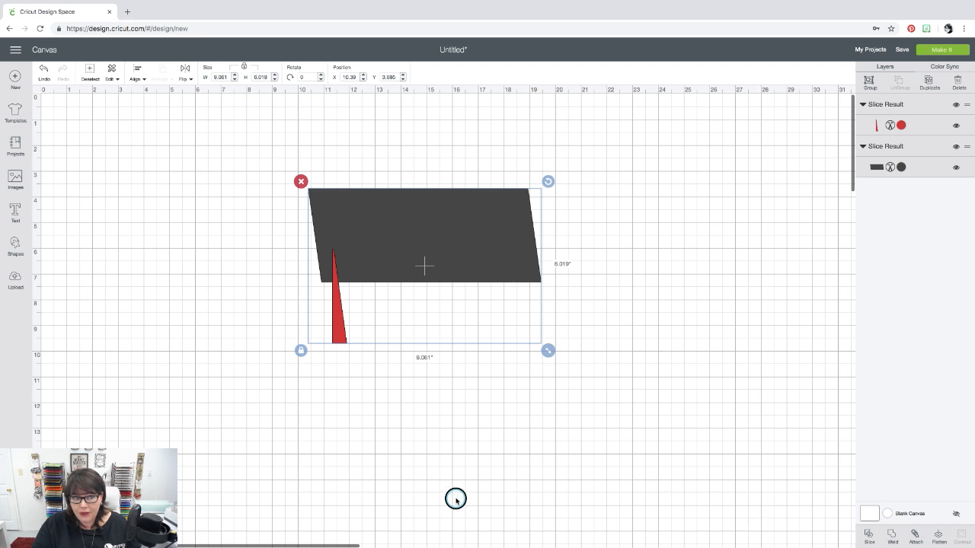
{"action": "left_click", "coordinate": [376, 361]}
{"action": "left_click_drag", "start_coordinate": [333, 318], "coordinate": [340, 382]}
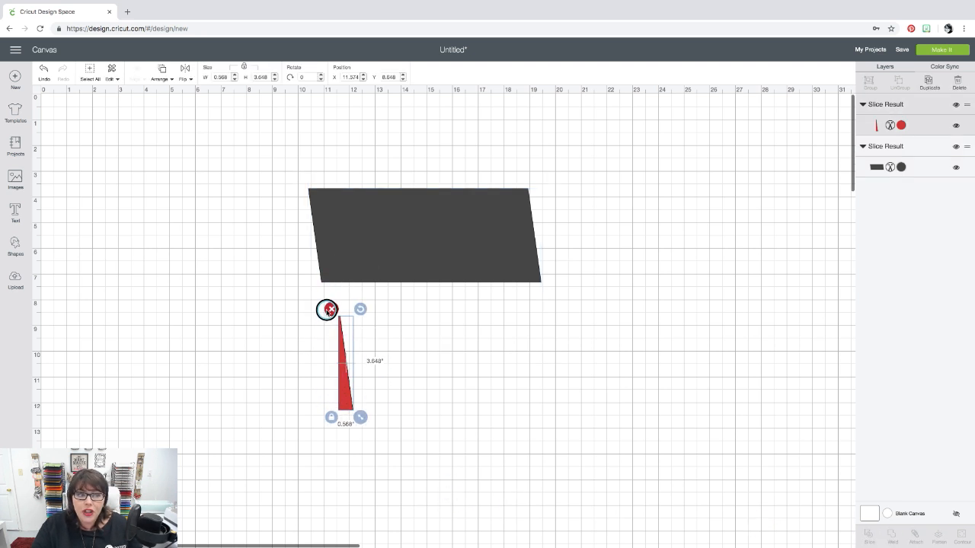
{"action": "left_click", "coordinate": [329, 305]}
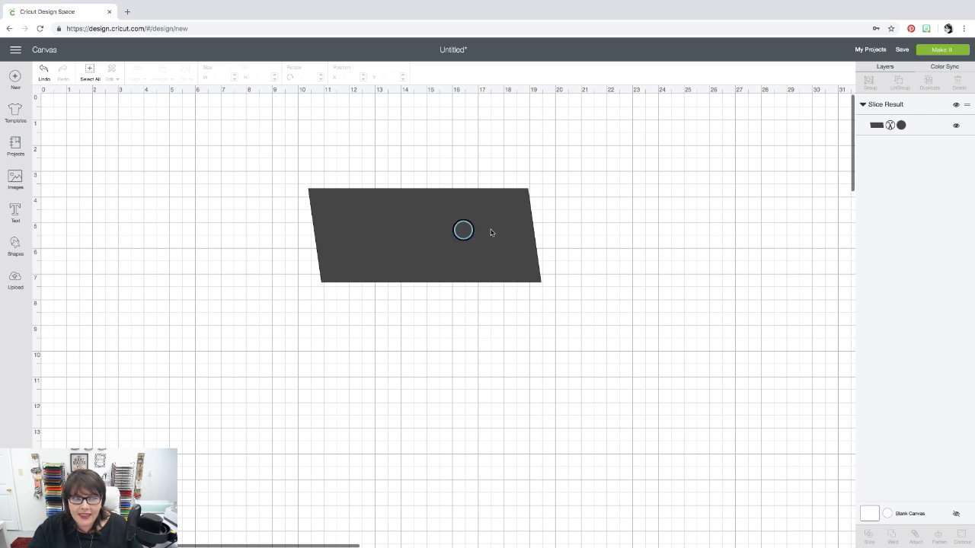
Step: Search the image library for "thanks" and browse the matching images
{"action": "left_click", "coordinate": [14, 179]}
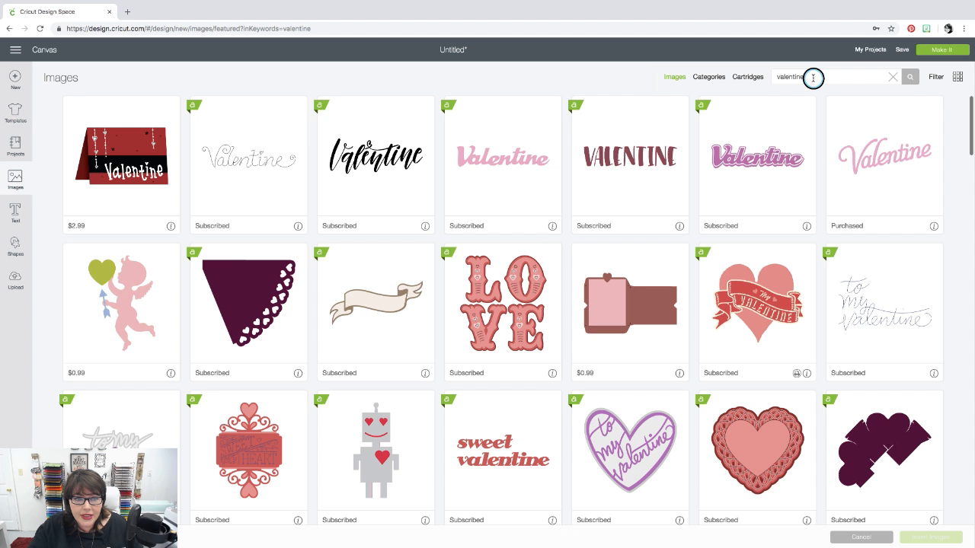
{"action": "double_click", "coordinate": [792, 77]}
{"action": "type", "text": "thanks"}
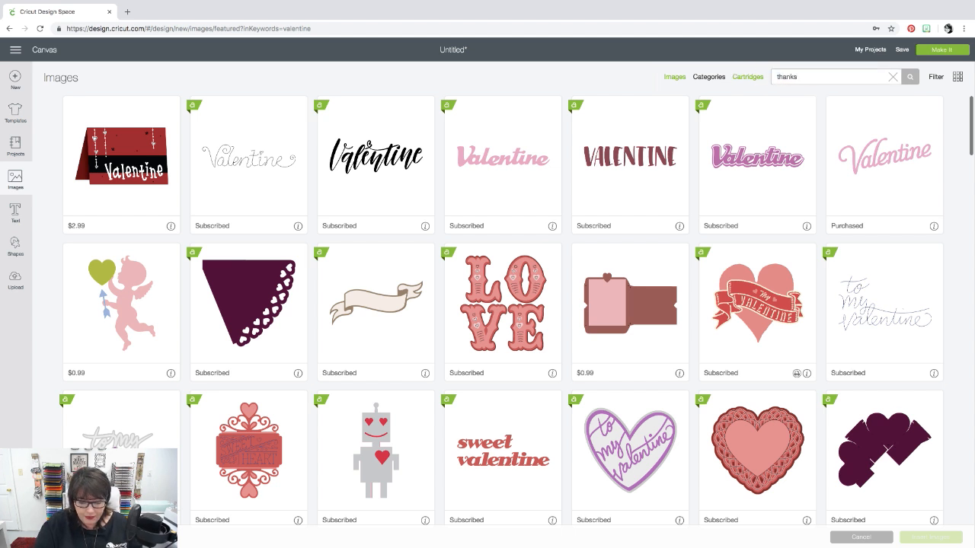
{"action": "key", "text": "Return"}
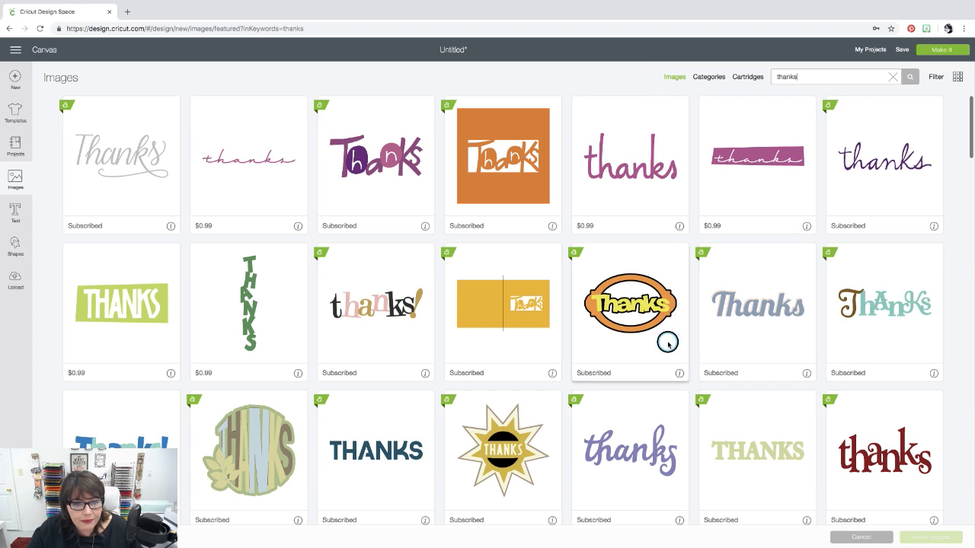
{"action": "scroll", "coordinate": [668, 339], "scroll_direction": "down", "scroll_amount": 2}
{"action": "scroll", "coordinate": [668, 343], "scroll_direction": "down", "scroll_amount": 2}
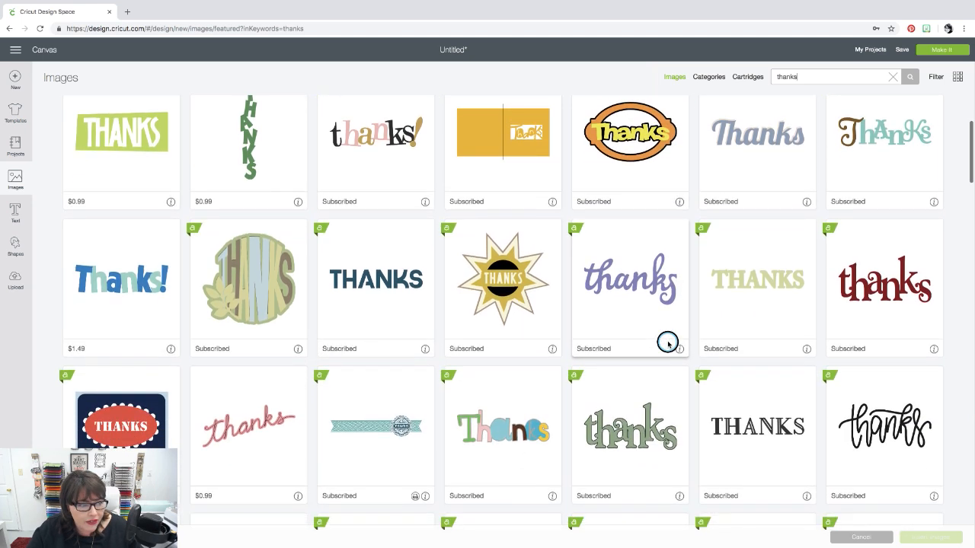
{"action": "scroll", "coordinate": [668, 343], "scroll_direction": "down", "scroll_amount": 3}
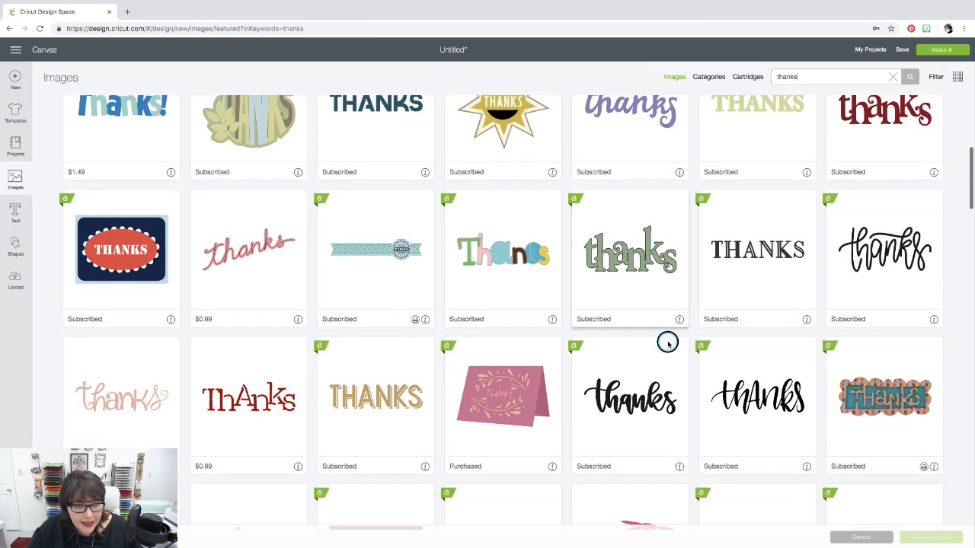
{"action": "scroll", "coordinate": [678, 327], "scroll_direction": "up", "scroll_amount": 6}
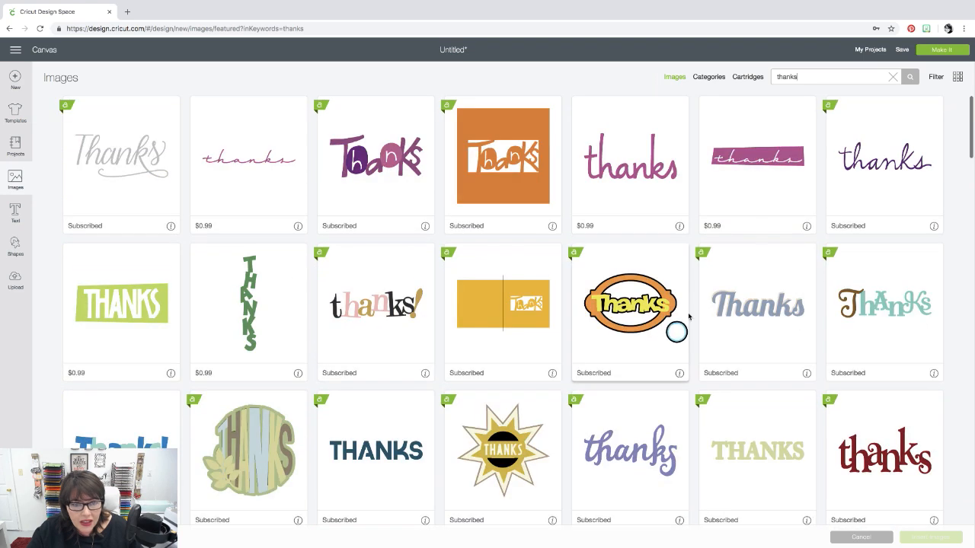
Step: Filter the image results to Free and insert the red block-letter THANKS image onto the canvas
{"action": "left_click", "coordinate": [935, 78]}
{"action": "left_click", "coordinate": [840, 137]}
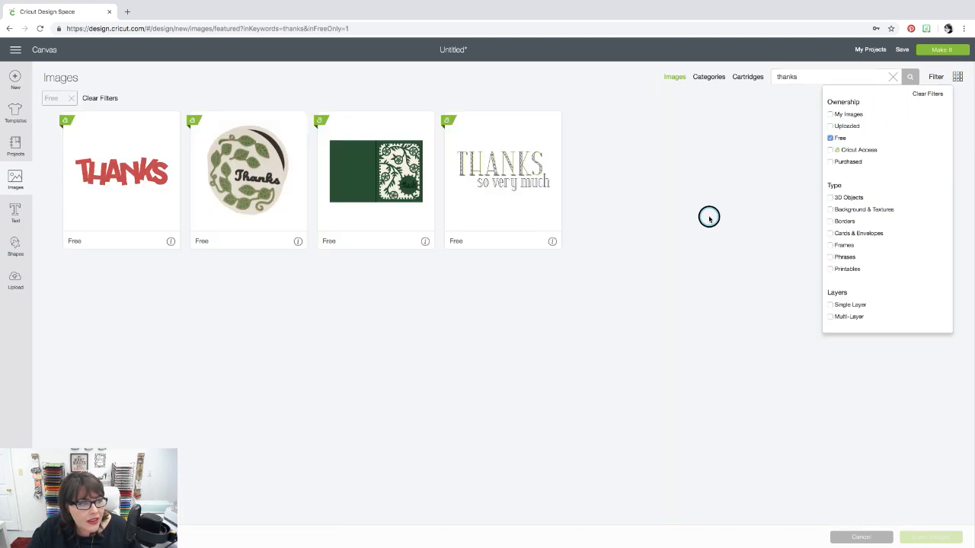
{"action": "left_click", "coordinate": [146, 182]}
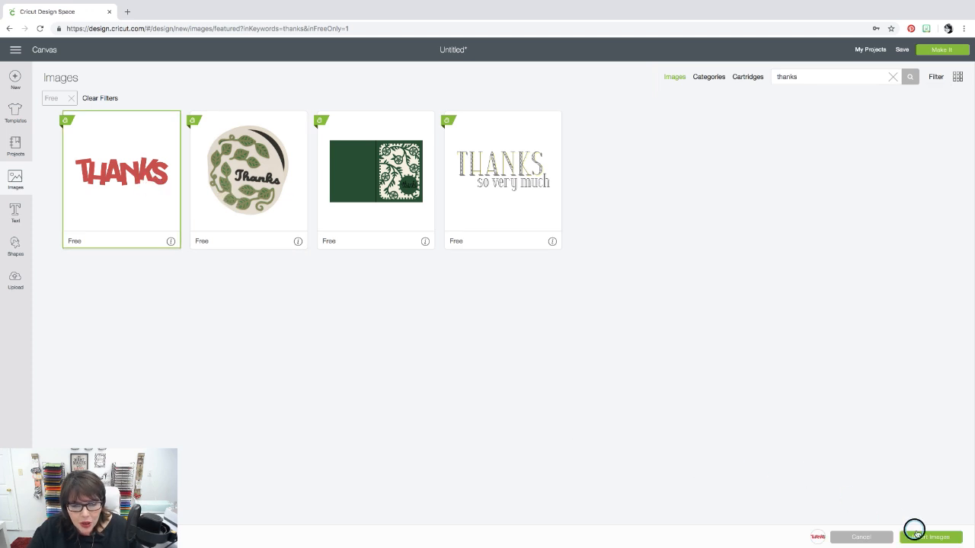
{"action": "left_click", "coordinate": [922, 537]}
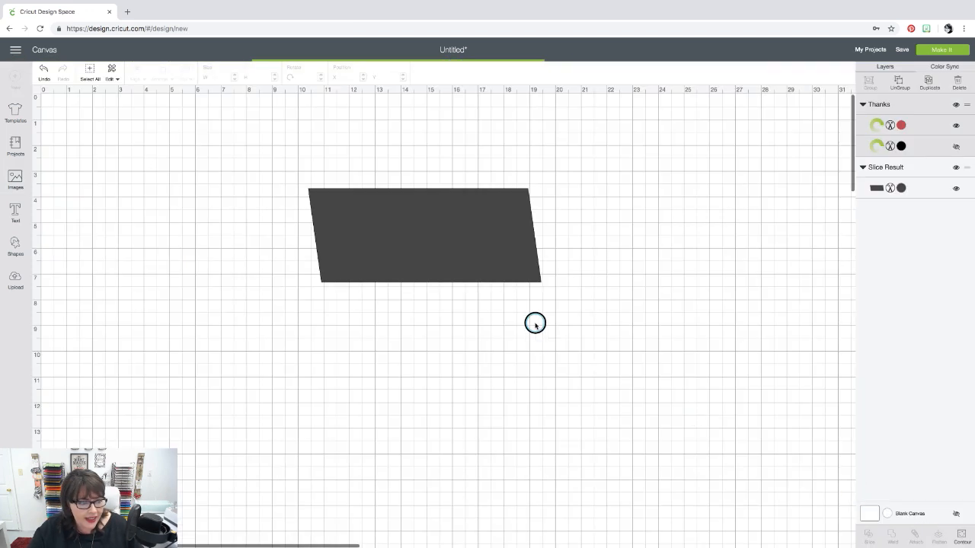
Step: Scale the THANKS image to about 6.95 inches wide and place it in the middle of the gray parallelogram
{"action": "left_click_drag", "start_coordinate": [184, 202], "coordinate": [327, 214]}
{"action": "left_click_drag", "start_coordinate": [550, 283], "coordinate": [489, 264]}
{"action": "left_click_drag", "start_coordinate": [424, 230], "coordinate": [461, 241]}
{"action": "left_click_drag", "start_coordinate": [530, 273], "coordinate": [501, 259]}
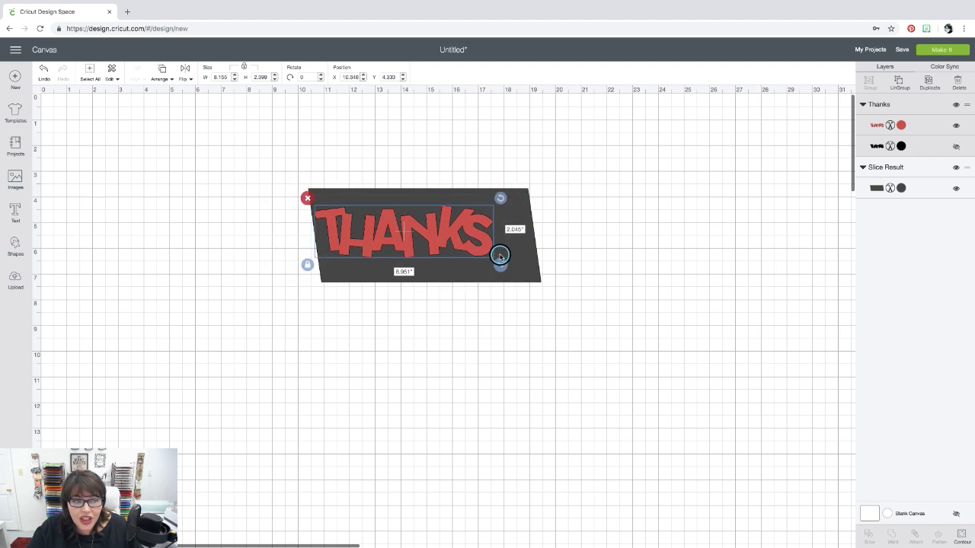
{"action": "left_click_drag", "start_coordinate": [452, 233], "coordinate": [472, 242]}
{"action": "left_click", "coordinate": [482, 354]}
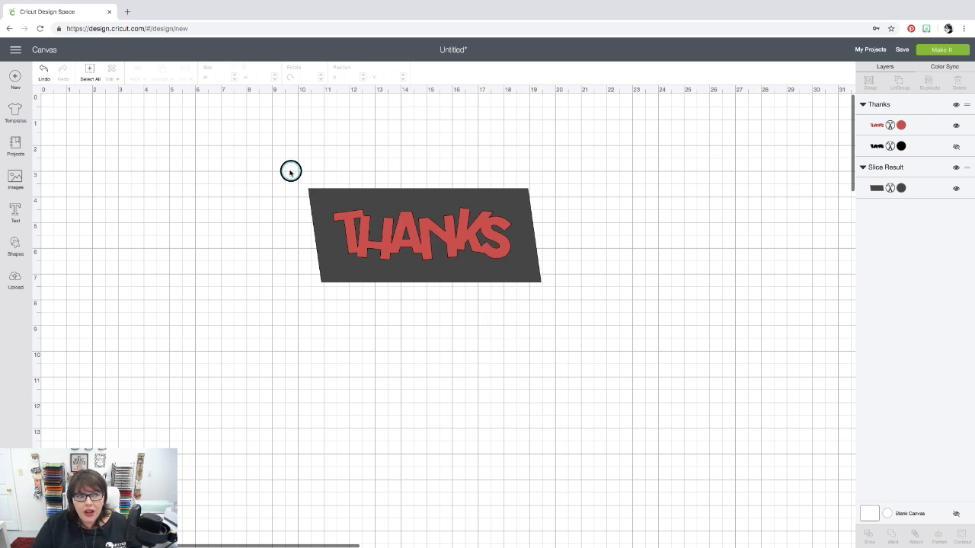
Step: Select the THANKS image together with the gray parallelogram and align them left
{"action": "left_click_drag", "start_coordinate": [286, 168], "coordinate": [567, 308]}
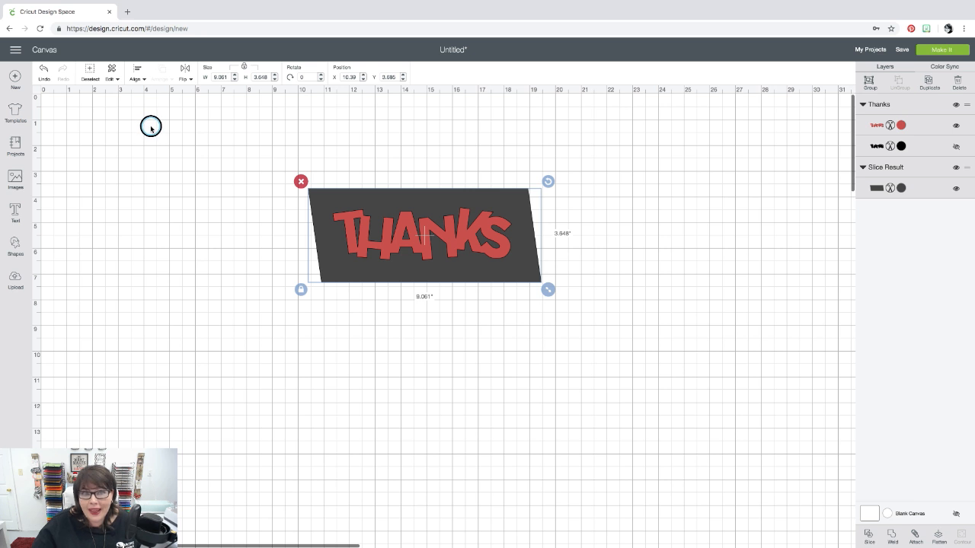
{"action": "left_click", "coordinate": [137, 72]}
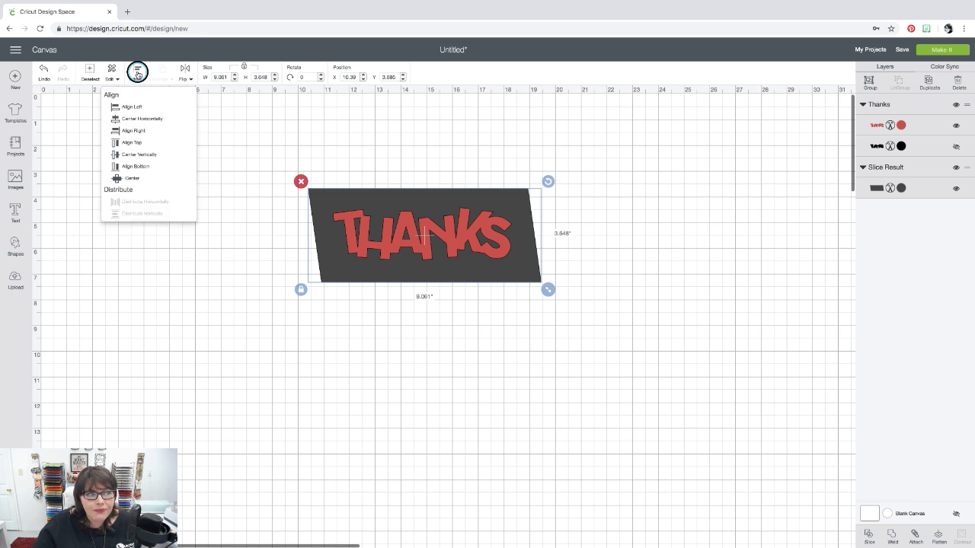
{"action": "left_click", "coordinate": [115, 108]}
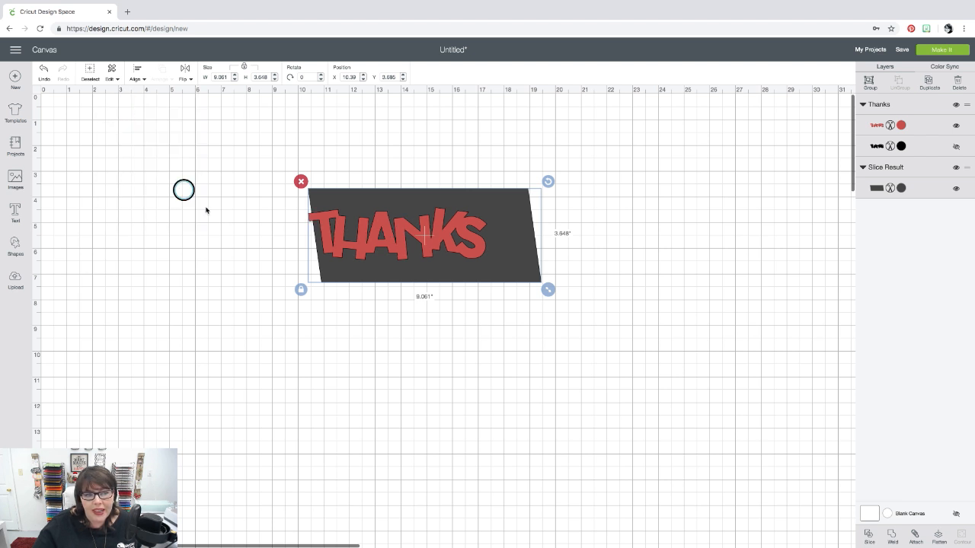
Step: Center the THANKS image and the parallelogram horizontally, and follow with a right alignment of both
{"action": "left_click", "coordinate": [137, 73]}
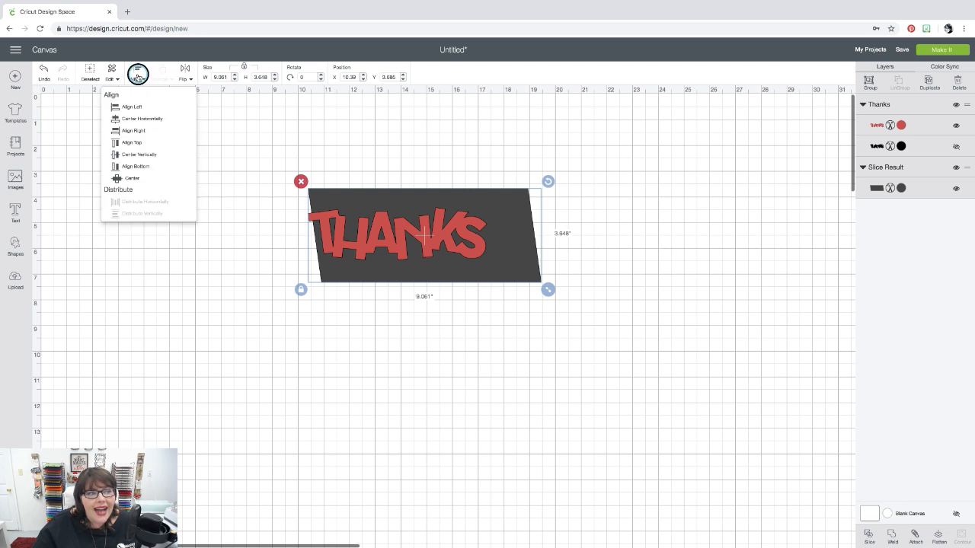
{"action": "left_click", "coordinate": [137, 119]}
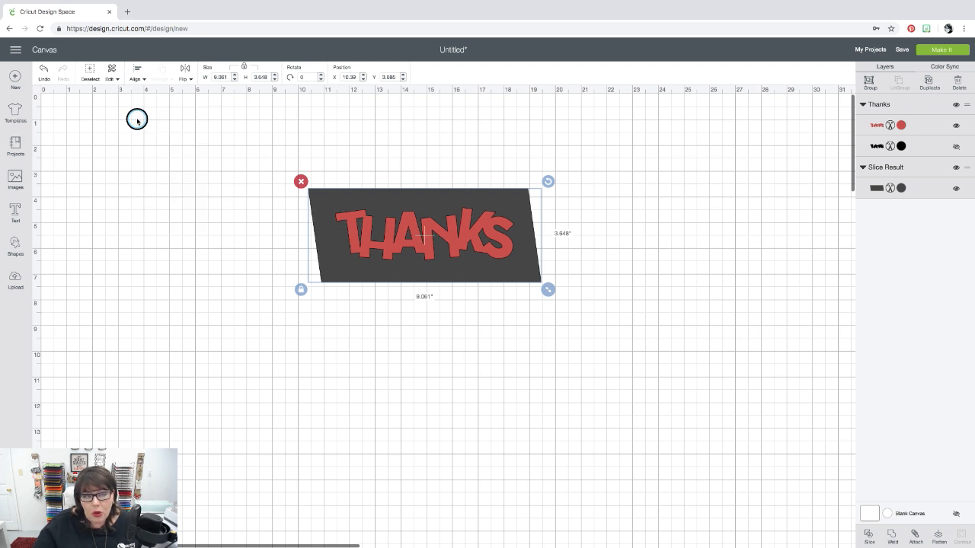
{"action": "left_click", "coordinate": [138, 72]}
{"action": "left_click", "coordinate": [131, 132]}
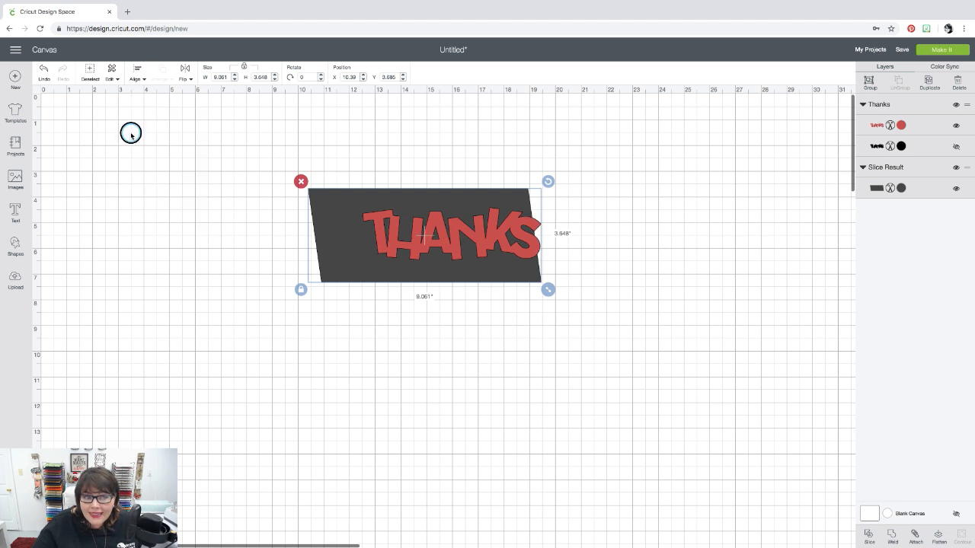
Step: Center the THANKS image and the gray parallelogram on each other and slice the two shapes
{"action": "left_click", "coordinate": [137, 74]}
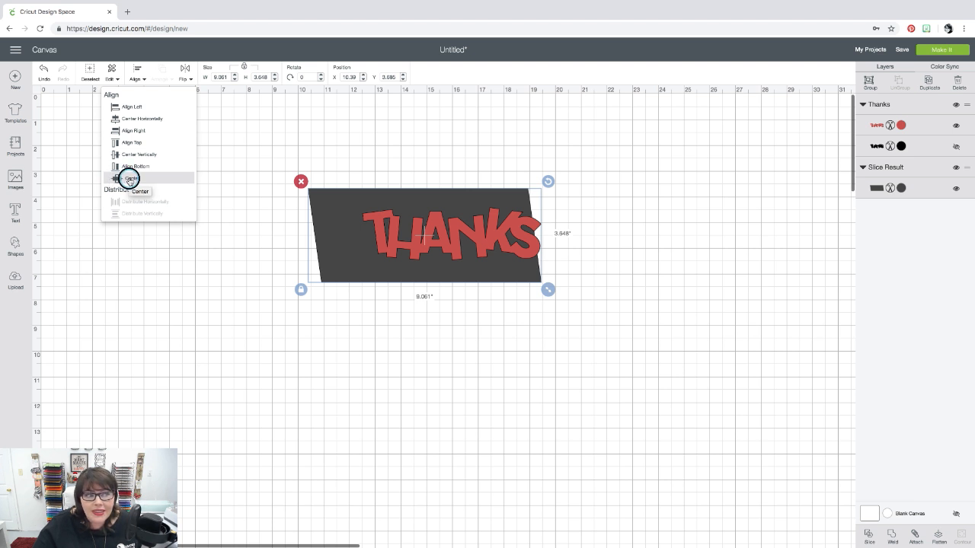
{"action": "left_click", "coordinate": [131, 180]}
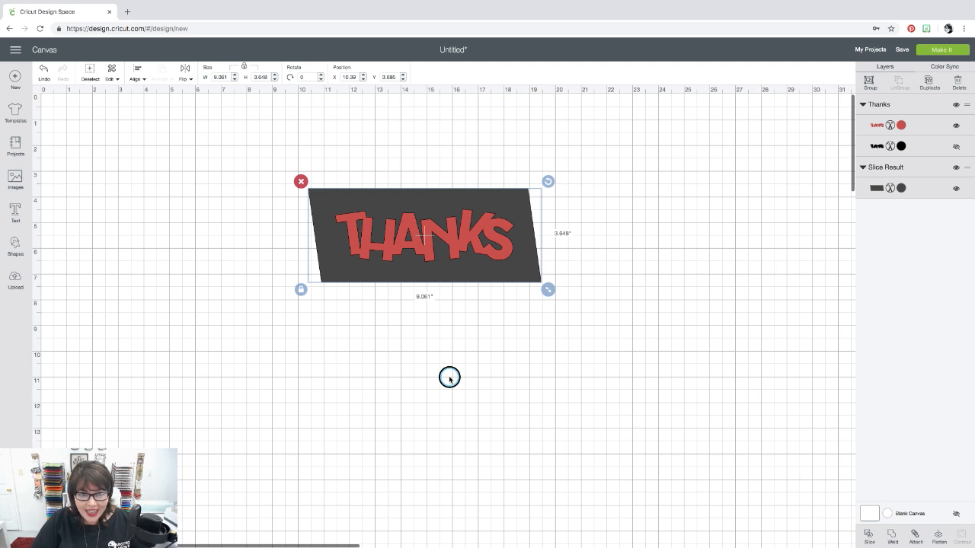
{"action": "left_click", "coordinate": [867, 536]}
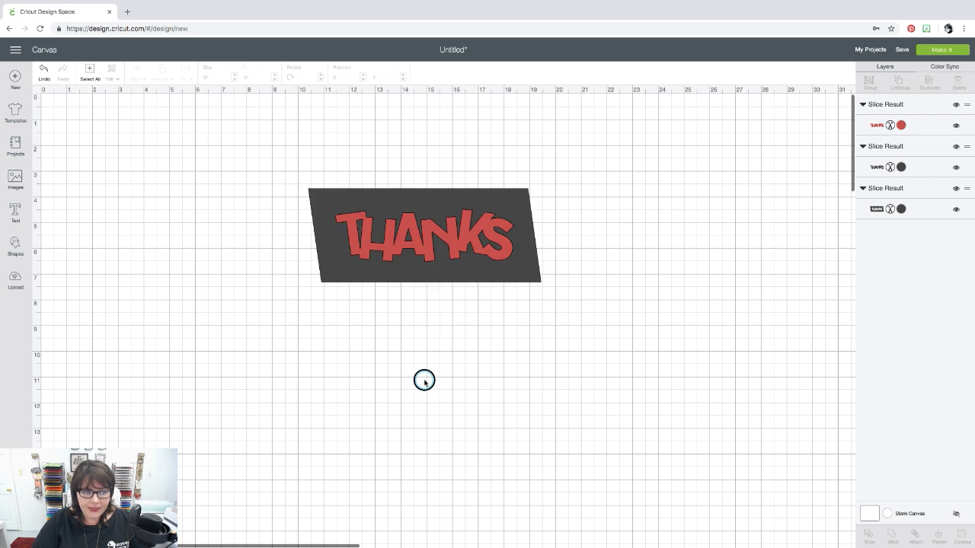
Step: Move the red and gray THANKS pieces off the parallelogram and delete both, keeping only the shape with the cut-out word
{"action": "left_click_drag", "start_coordinate": [427, 246], "coordinate": [587, 388]}
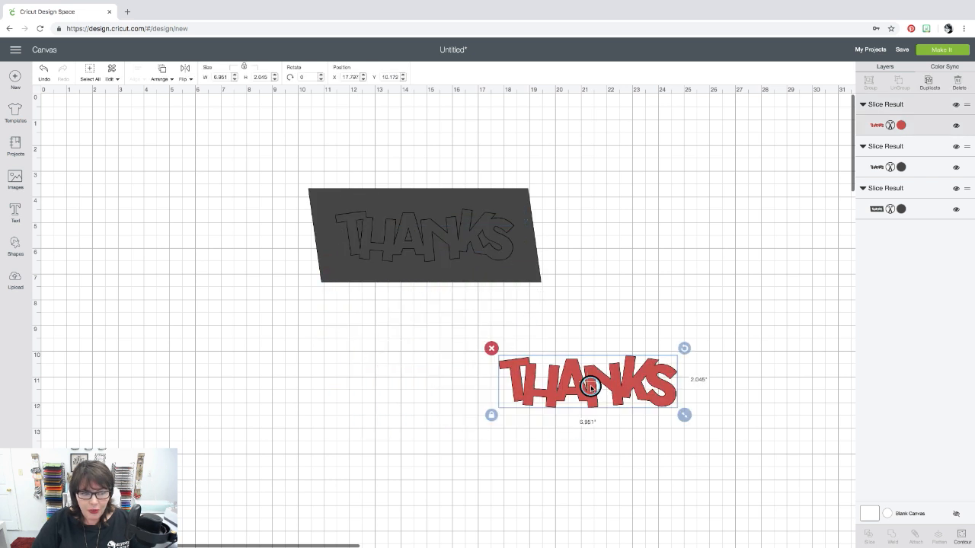
{"action": "left_click_drag", "start_coordinate": [427, 235], "coordinate": [304, 372]}
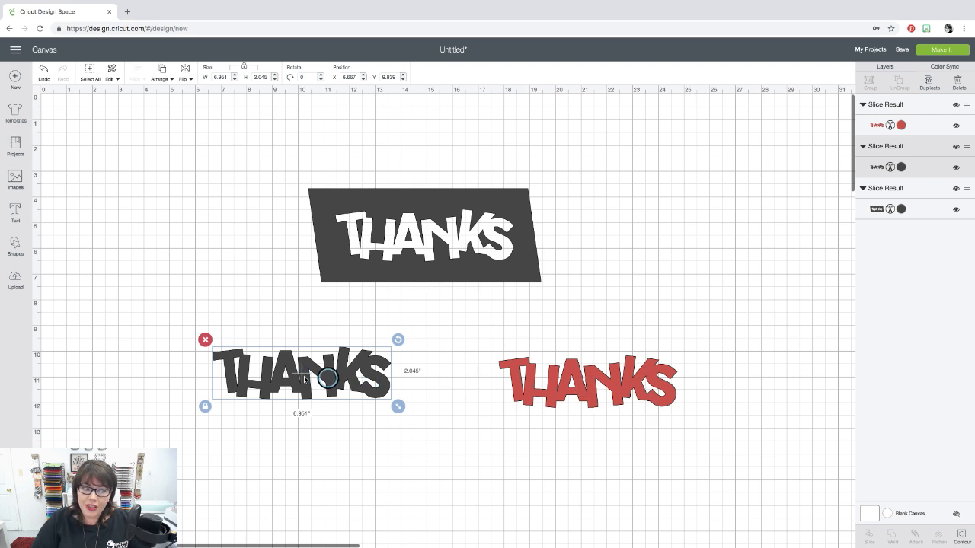
{"action": "left_click", "coordinate": [205, 339]}
{"action": "left_click", "coordinate": [500, 360]}
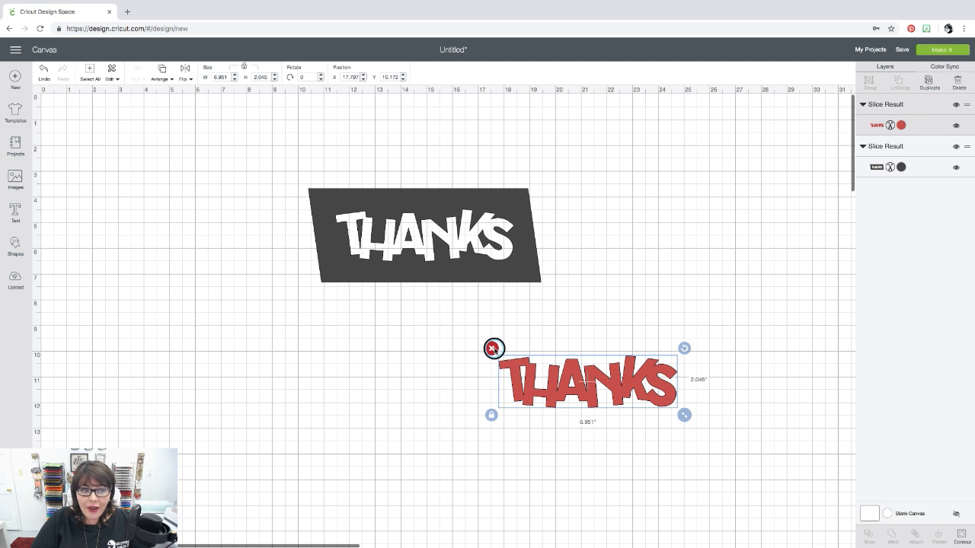
{"action": "left_click", "coordinate": [492, 346]}
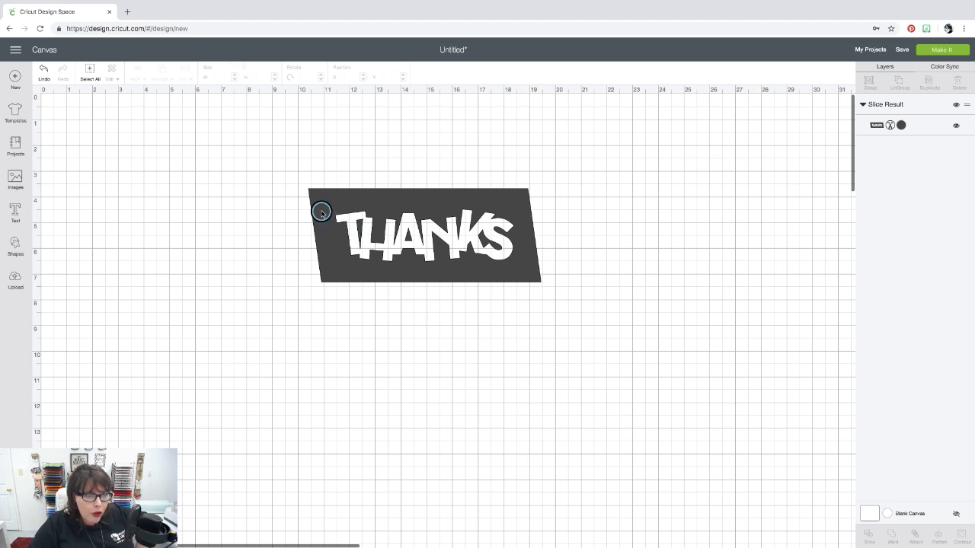
Step: Undo the deletions, the moves and the slice of the THANKS image and the parallelogram
{"action": "left_click", "coordinate": [42, 71]}
{"action": "left_click", "coordinate": [43, 72]}
{"action": "left_click", "coordinate": [42, 71]}
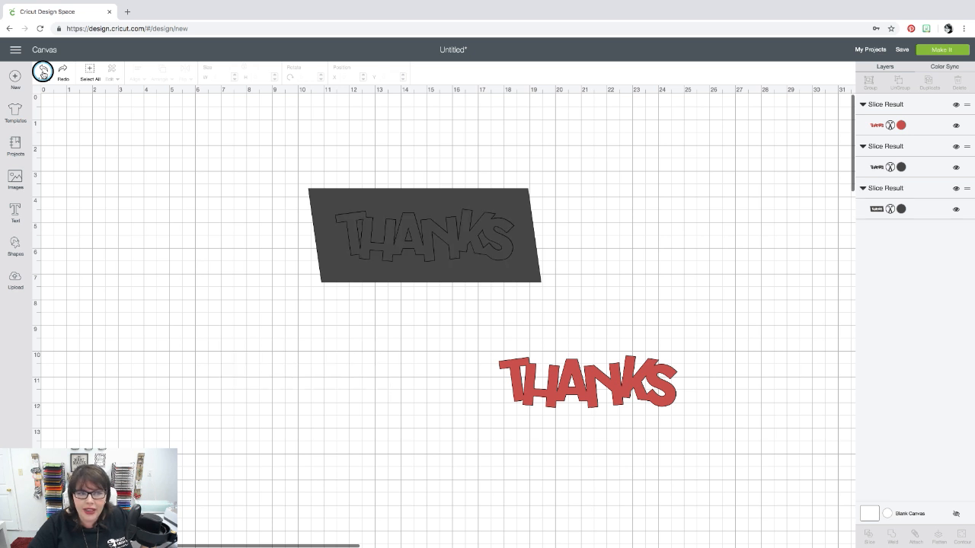
{"action": "left_click", "coordinate": [43, 71]}
{"action": "left_click", "coordinate": [43, 71]}
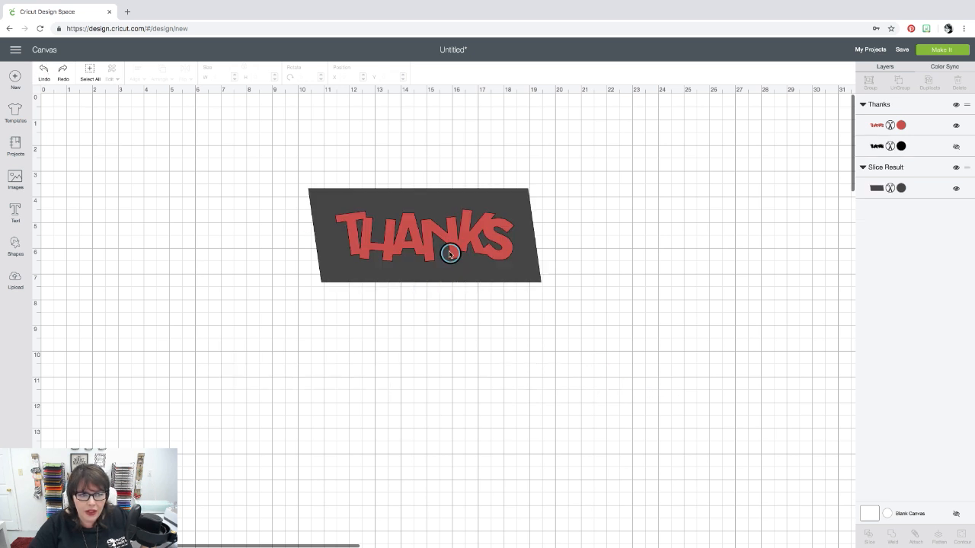
Step: Move the red THANKS image to the parallelogram's upper edge so the bottoms of its letters slightly overlap the shape
{"action": "left_click_drag", "start_coordinate": [428, 233], "coordinate": [436, 367]}
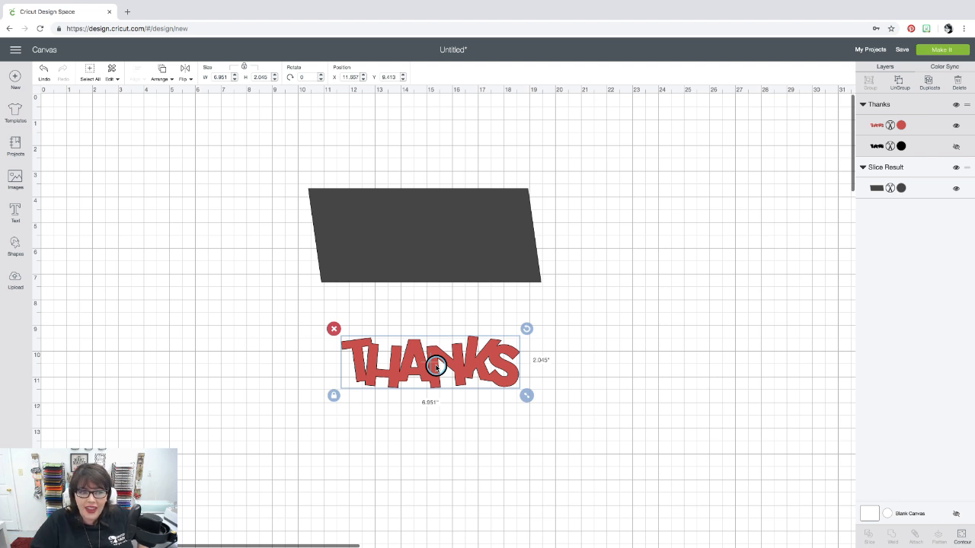
{"action": "left_click_drag", "start_coordinate": [457, 370], "coordinate": [447, 174]}
{"action": "left_click", "coordinate": [441, 366]}
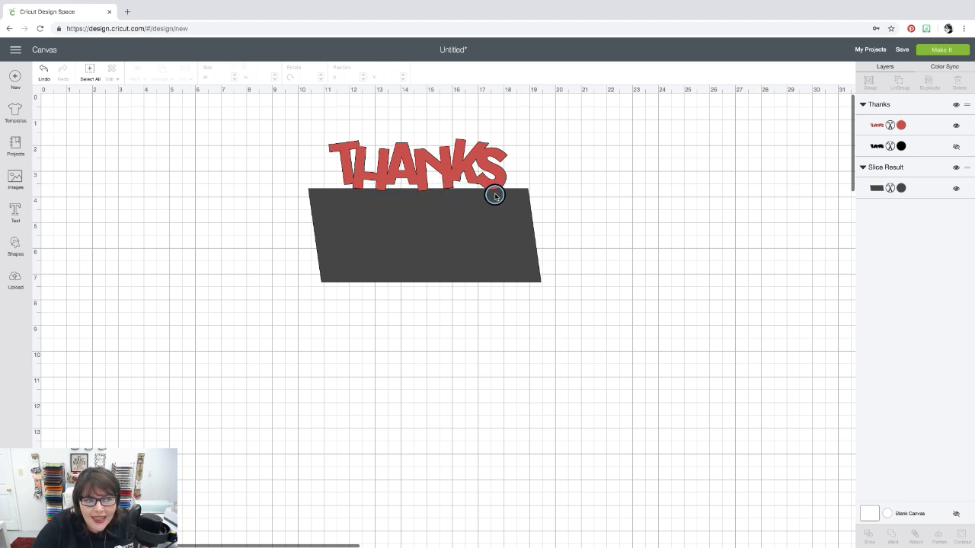
{"action": "left_click", "coordinate": [495, 181]}
{"action": "left_click_drag", "start_coordinate": [495, 181], "coordinate": [492, 180]}
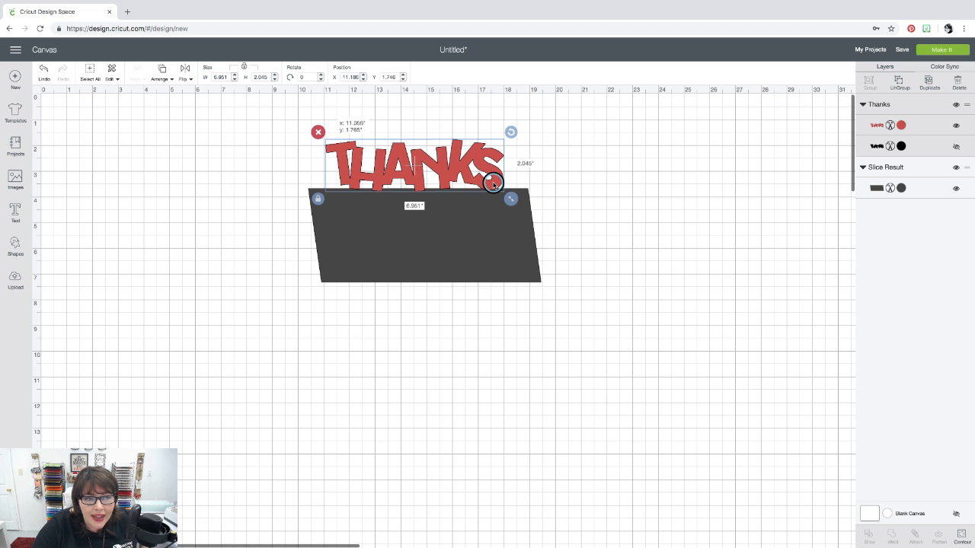
{"action": "left_click", "coordinate": [530, 358]}
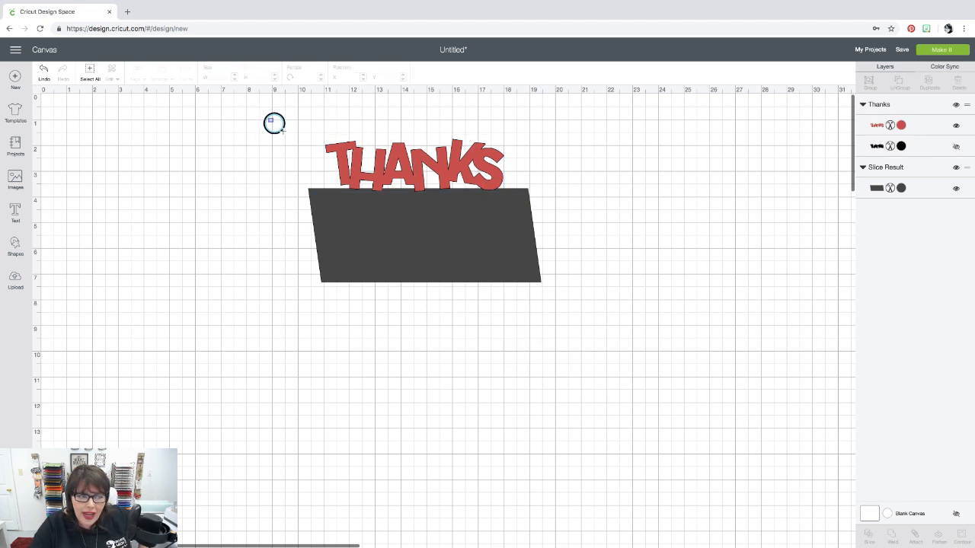
Step: Weld the THANKS image and the parallelogram into one shape, and undo the weld
{"action": "left_click_drag", "start_coordinate": [268, 119], "coordinate": [595, 338]}
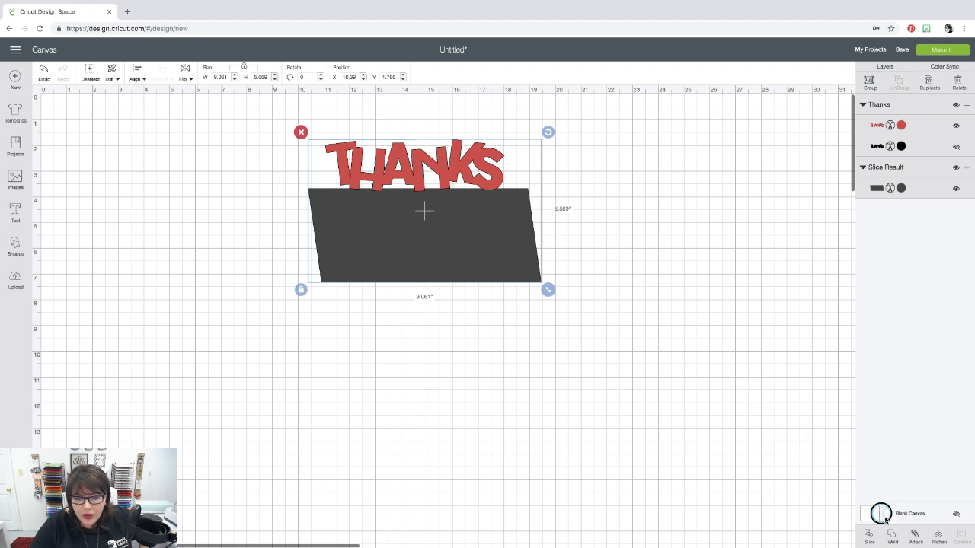
{"action": "left_click", "coordinate": [893, 536]}
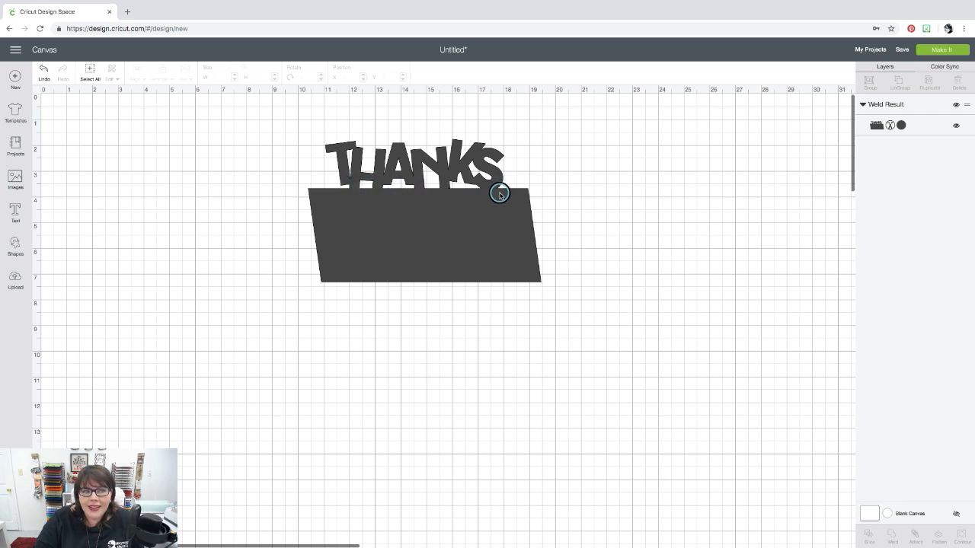
{"action": "left_click", "coordinate": [44, 70]}
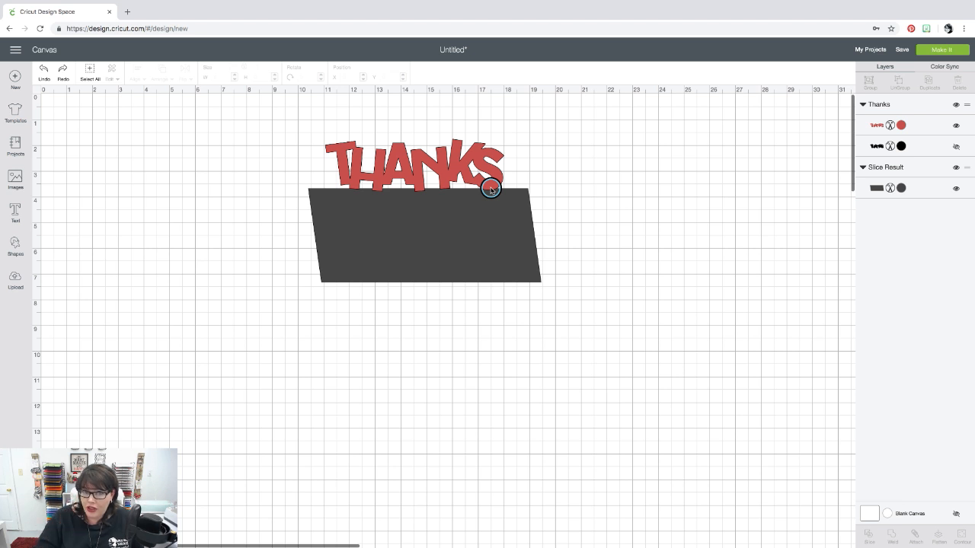
Step: Attach the THANKS image to the parallelogram, preview the layout on the cutting mat, and return to the canvas
{"action": "left_click_drag", "start_coordinate": [283, 122], "coordinate": [600, 322]}
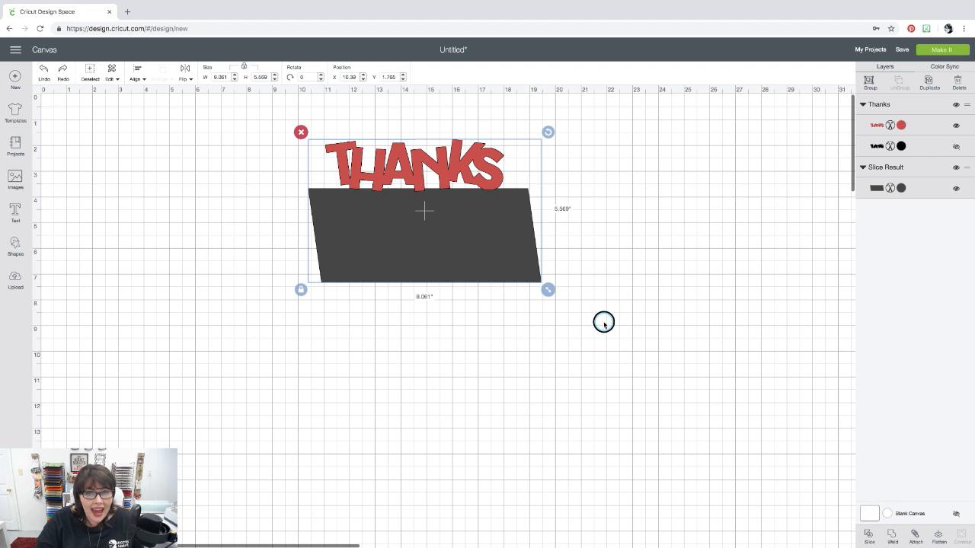
{"action": "left_click", "coordinate": [914, 535]}
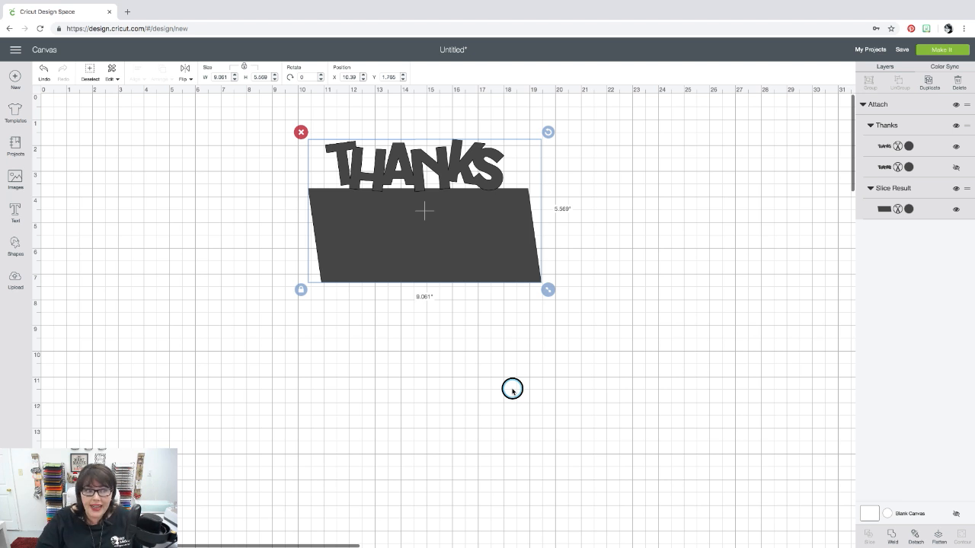
{"action": "left_click", "coordinate": [246, 192]}
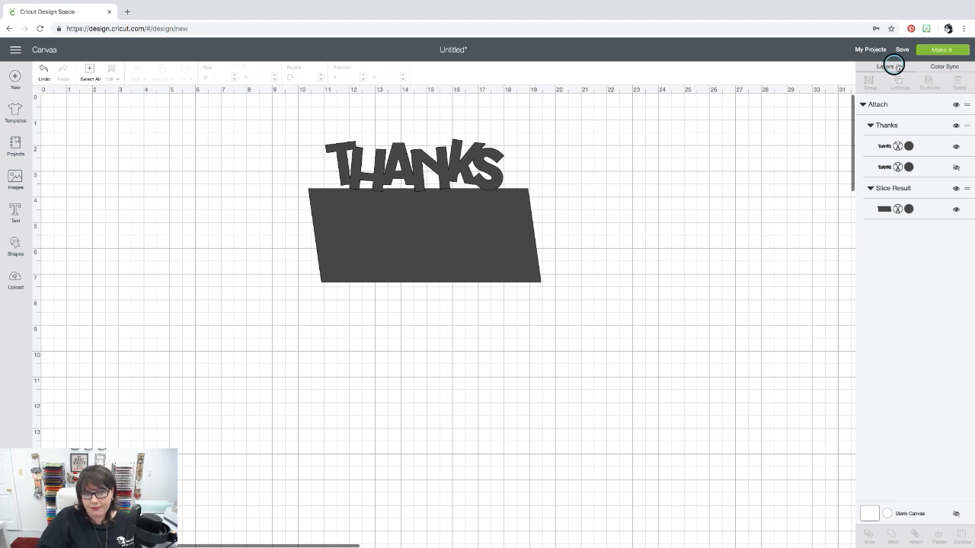
{"action": "left_click", "coordinate": [936, 50]}
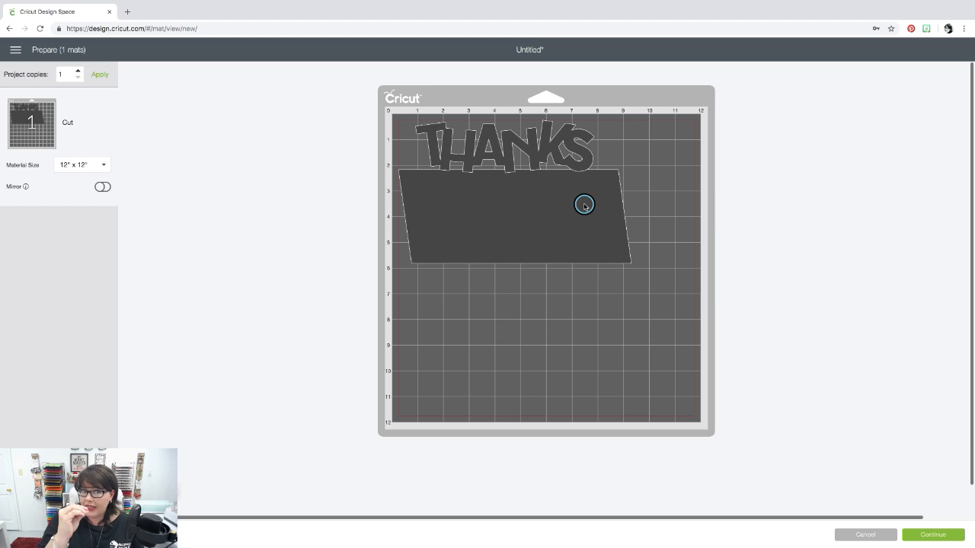
{"action": "left_click", "coordinate": [8, 28]}
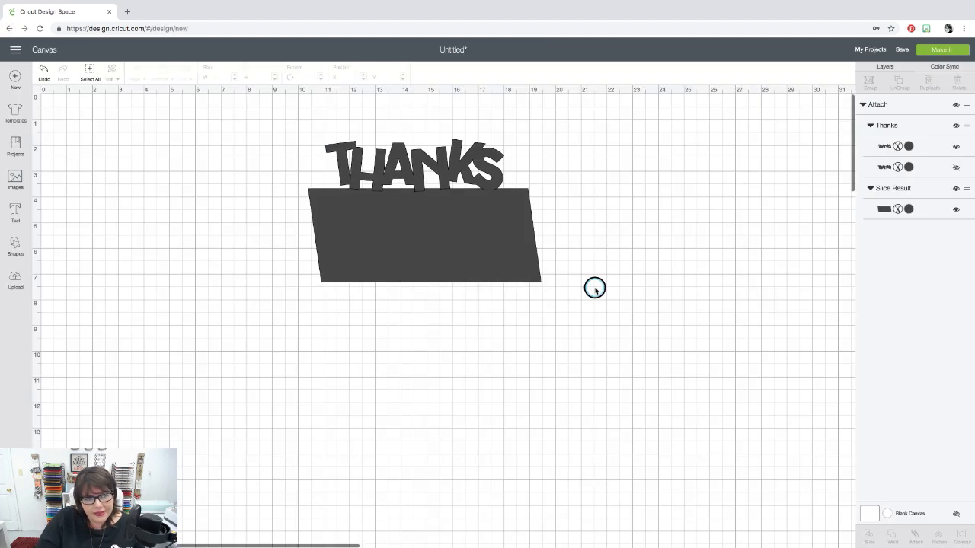
Step: Move the attached design to about X 8.63, Y 1.45 and detach the lettering from the parallelogram
{"action": "left_click_drag", "start_coordinate": [435, 256], "coordinate": [391, 251]}
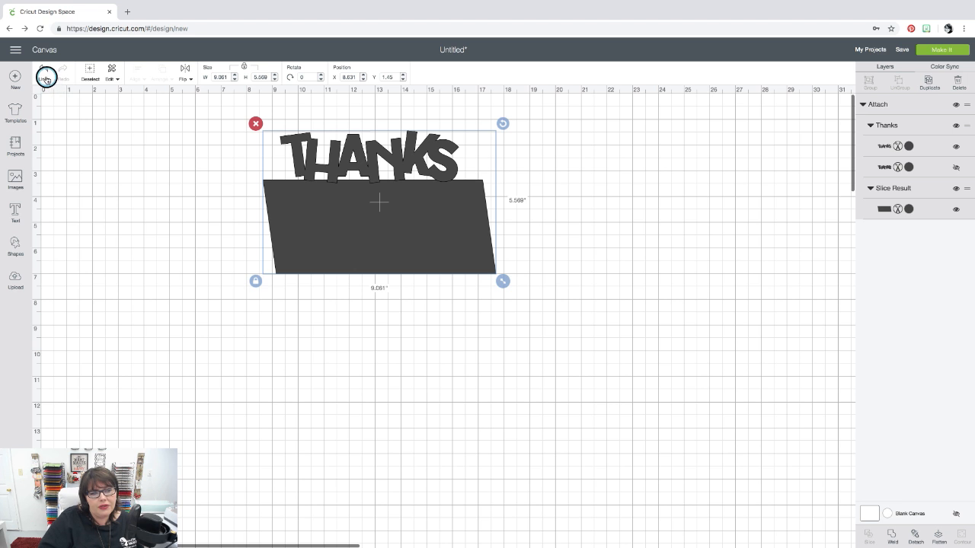
{"action": "left_click", "coordinate": [912, 536]}
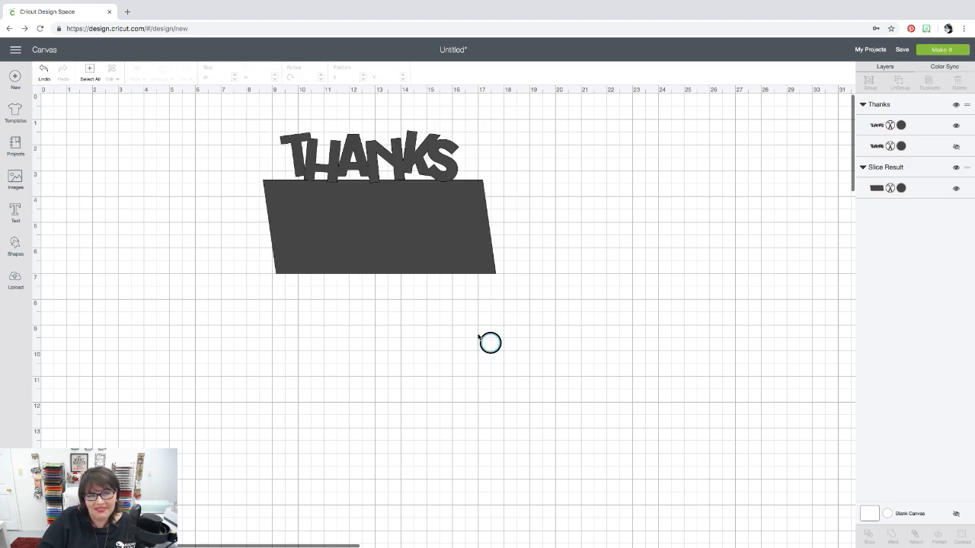
{"action": "left_click_drag", "start_coordinate": [224, 116], "coordinate": [570, 332]}
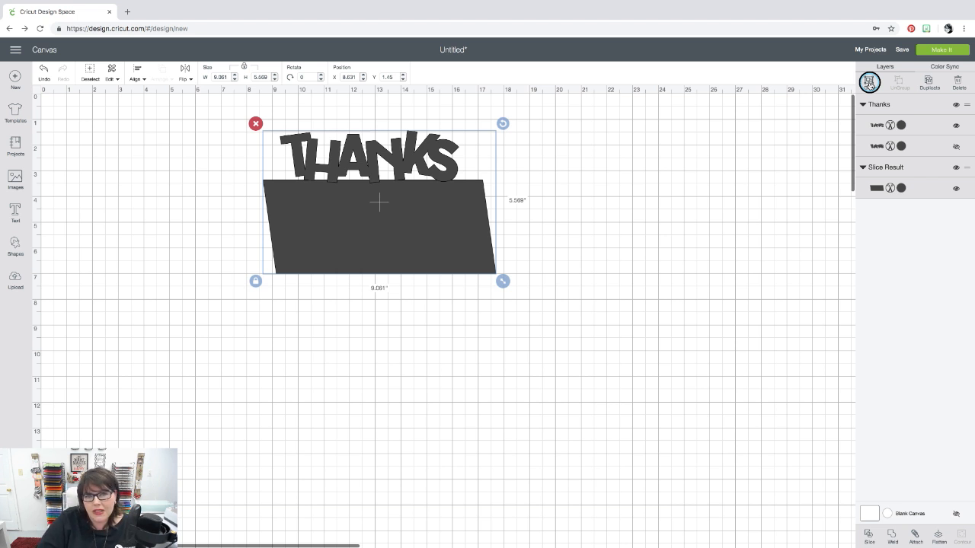
{"action": "left_click", "coordinate": [770, 169]}
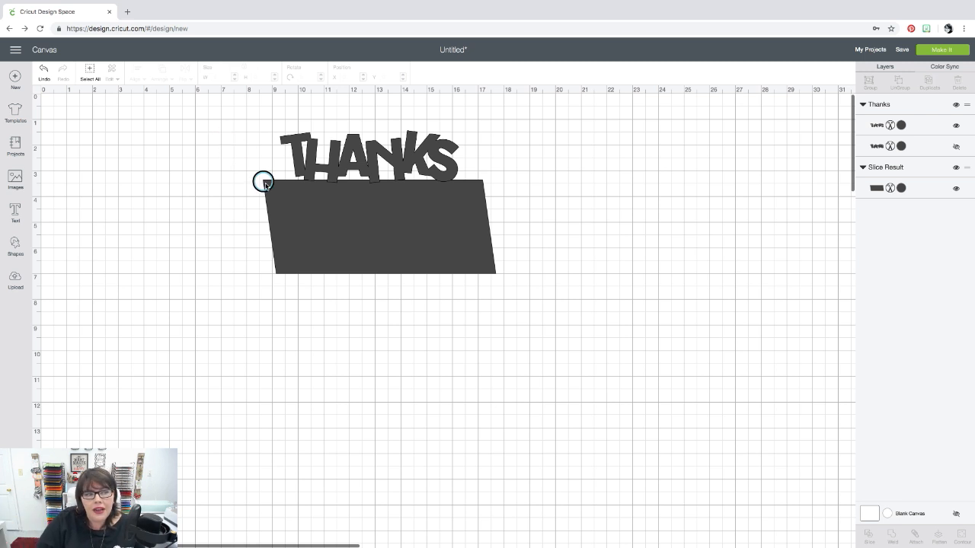
Step: Pull the parallelogram down away from the lettering, and undo the changes back to before the two were attached
{"action": "left_click_drag", "start_coordinate": [398, 228], "coordinate": [399, 262]}
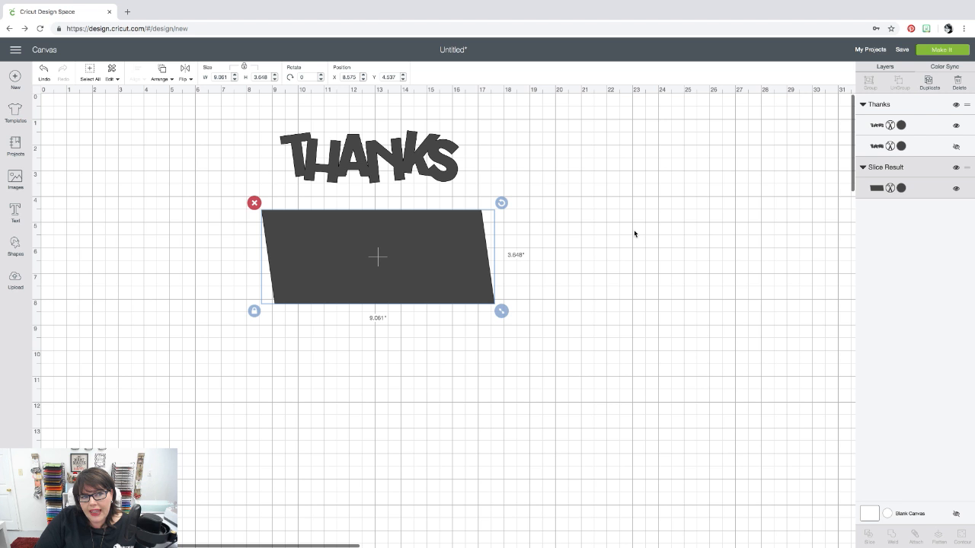
{"action": "left_click", "coordinate": [43, 71]}
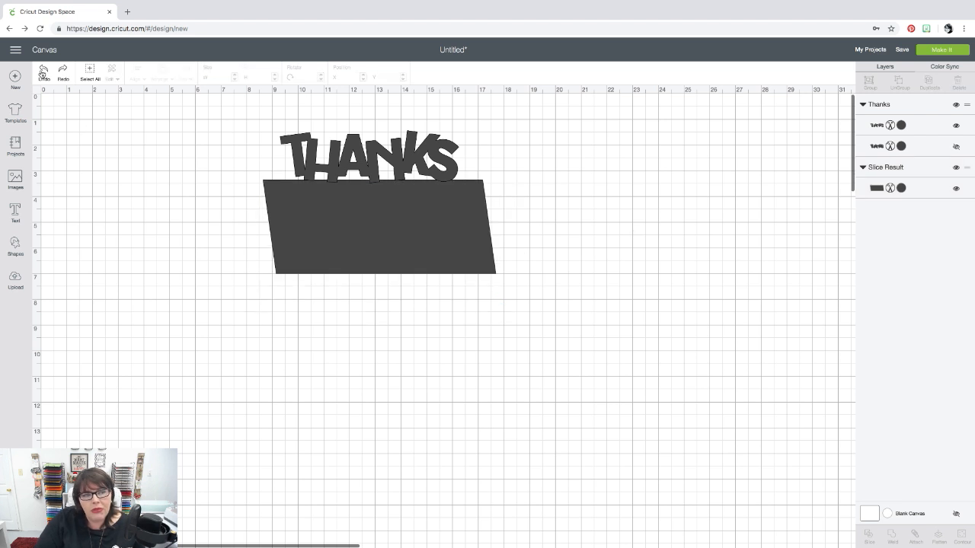
{"action": "left_click", "coordinate": [43, 71]}
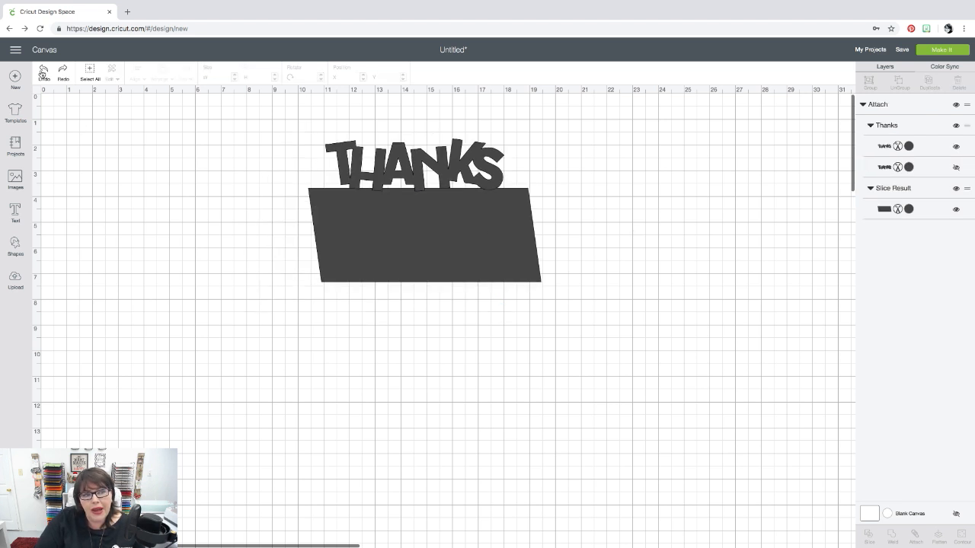
{"action": "left_click", "coordinate": [44, 71]}
Step: Move the red THANKS image below the parallelogram and change its line type from Cut to Write
{"action": "left_click_drag", "start_coordinate": [415, 173], "coordinate": [417, 379]}
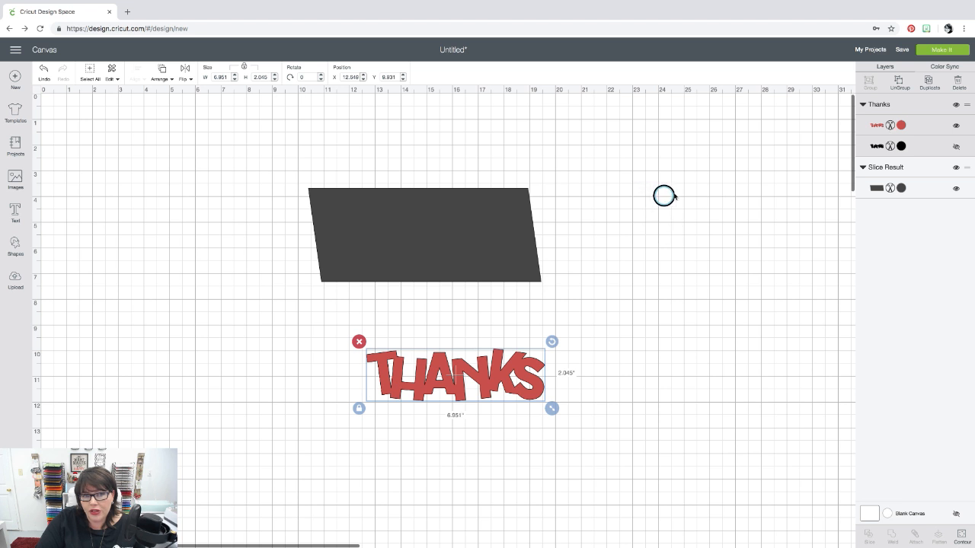
{"action": "left_click", "coordinate": [899, 125]}
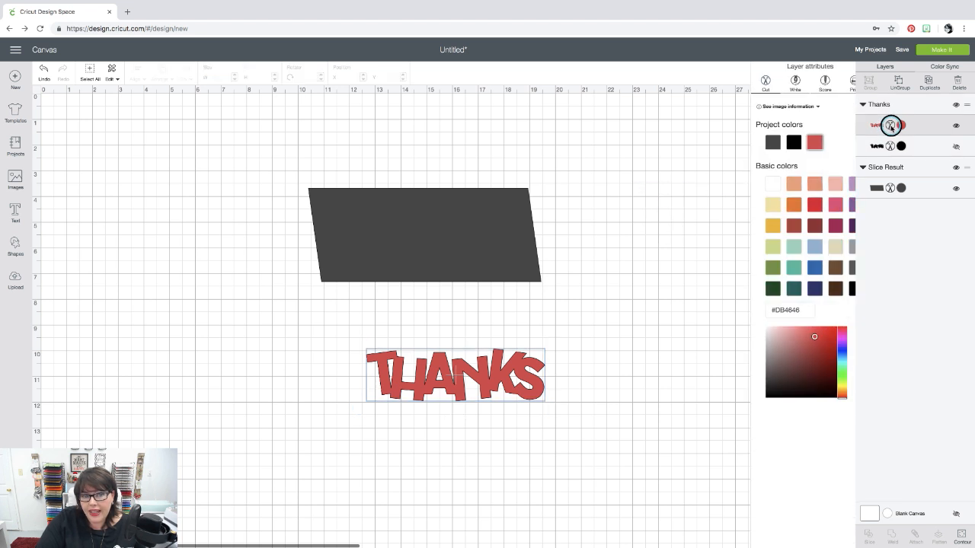
{"action": "left_click", "coordinate": [781, 81]}
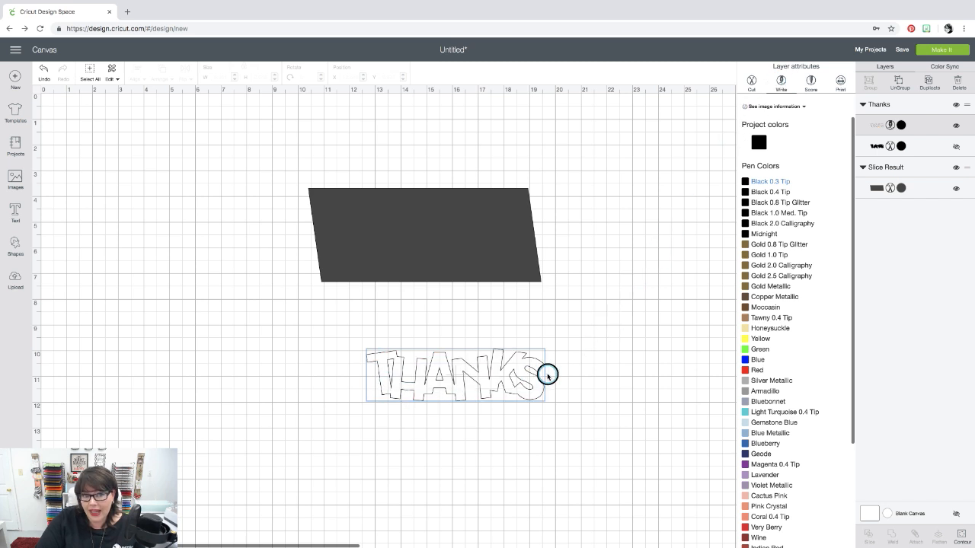
{"action": "left_click", "coordinate": [606, 331]}
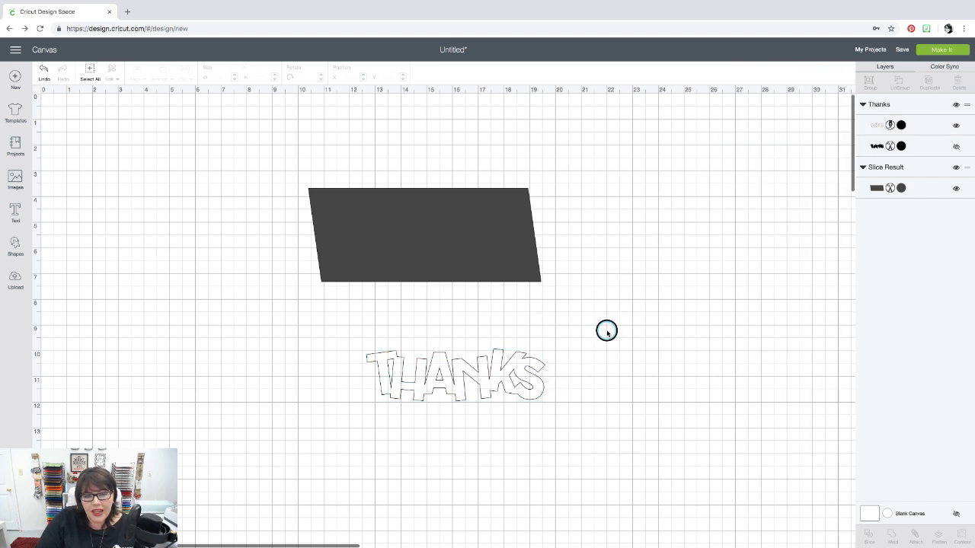
Step: Recolor the gray parallelogram with the basic color Jade
{"action": "left_click", "coordinate": [476, 245]}
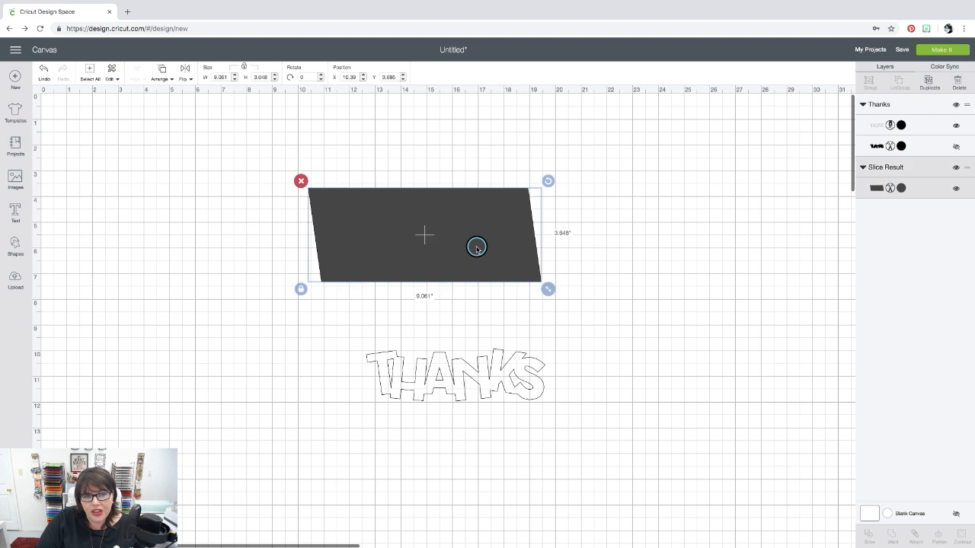
{"action": "left_click", "coordinate": [879, 190]}
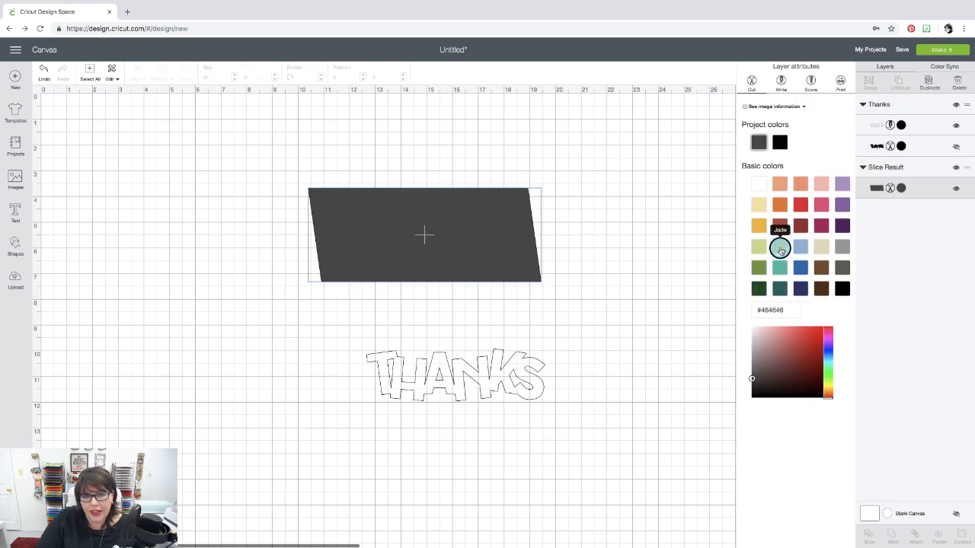
{"action": "left_click", "coordinate": [780, 247]}
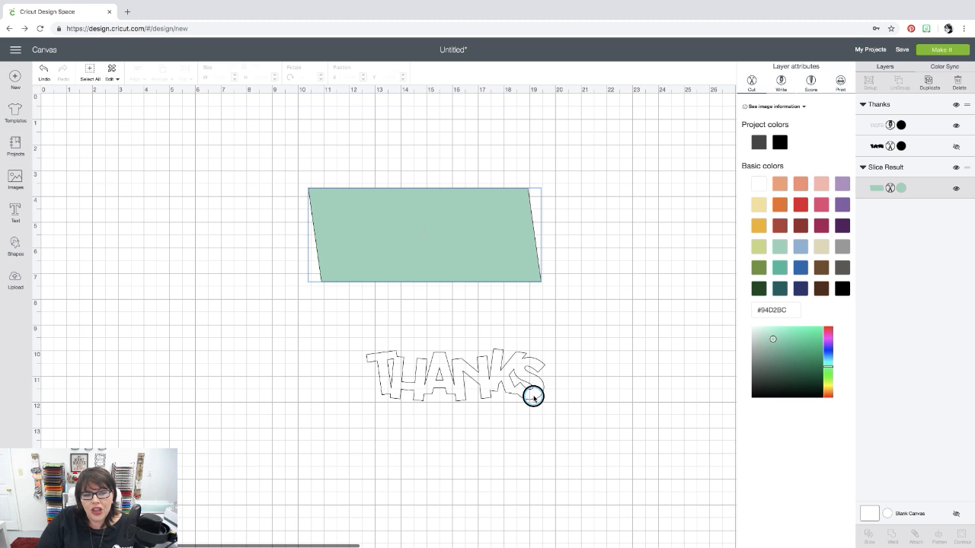
Step: Move the THANKS lettering onto the middle of the jade parallelogram and group the two
{"action": "left_click_drag", "start_coordinate": [533, 397], "coordinate": [500, 254]}
{"action": "left_click", "coordinate": [266, 161]}
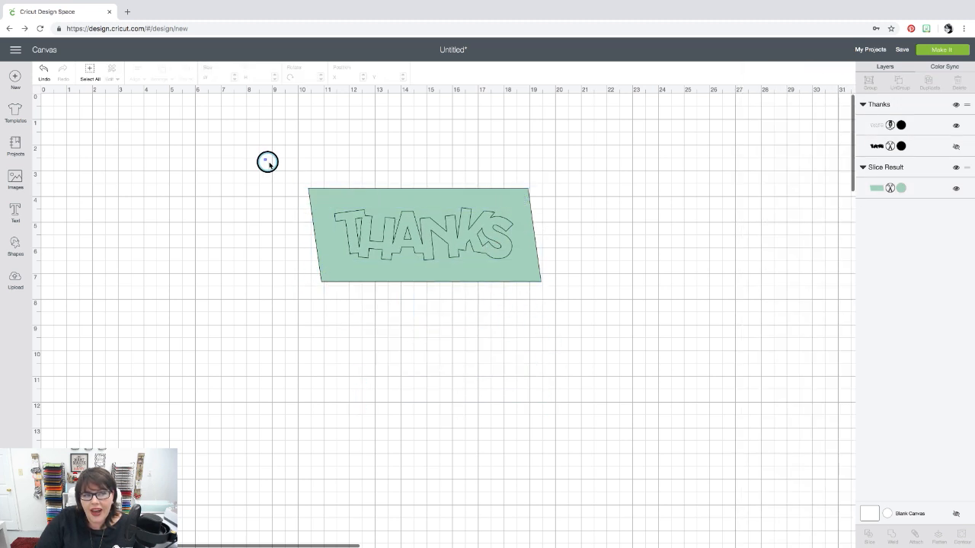
{"action": "left_click_drag", "start_coordinate": [267, 160], "coordinate": [572, 325]}
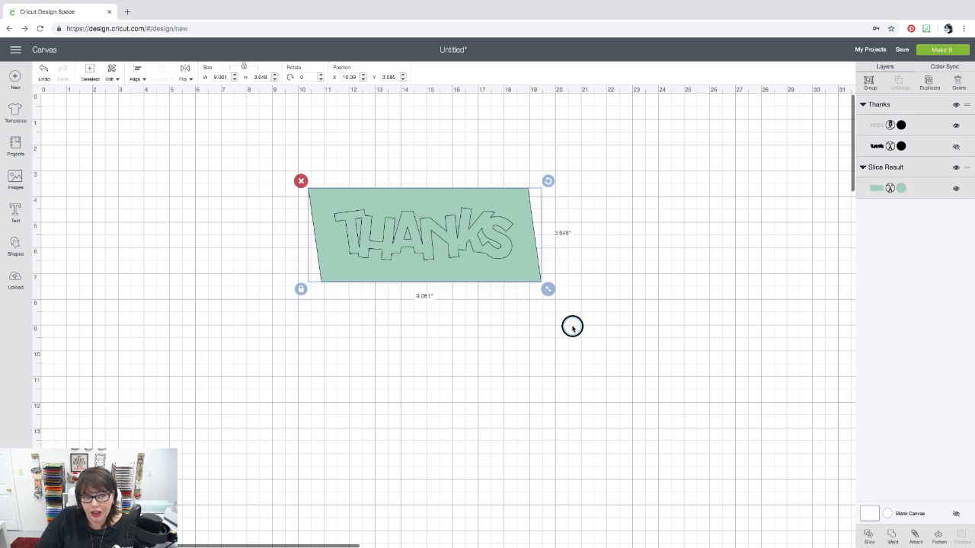
{"action": "left_click", "coordinate": [871, 80]}
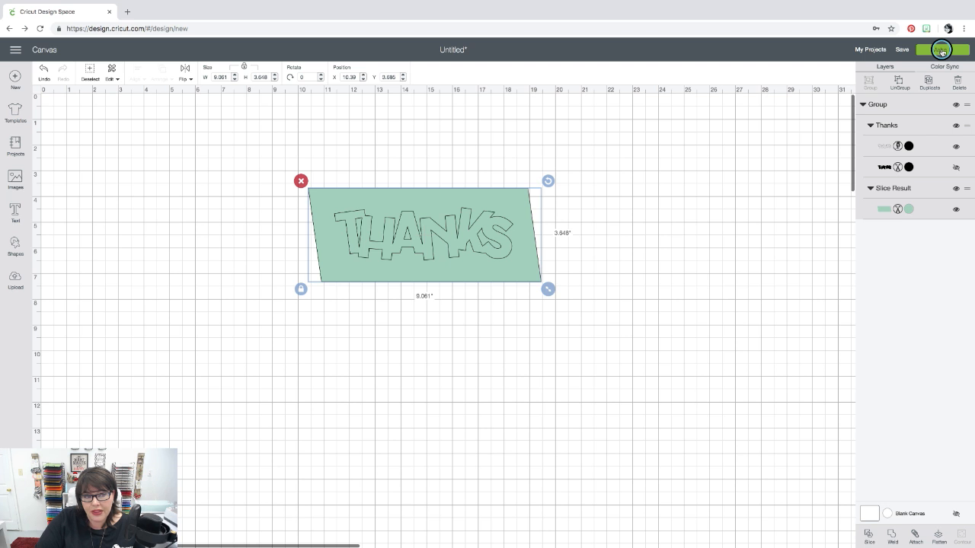
Step: Preview the draw and cut mats for the grouped design and return to the canvas
{"action": "left_click", "coordinate": [941, 51]}
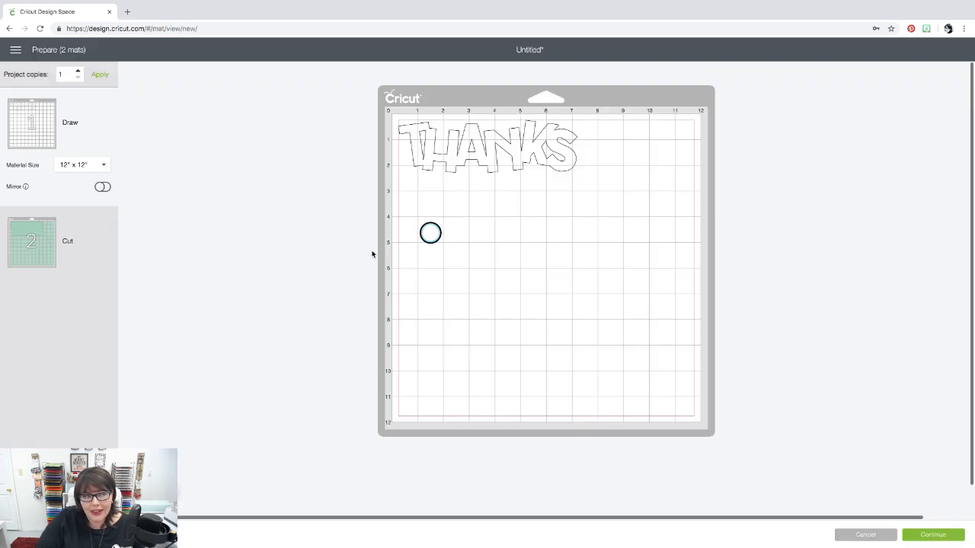
{"action": "left_click", "coordinate": [33, 243]}
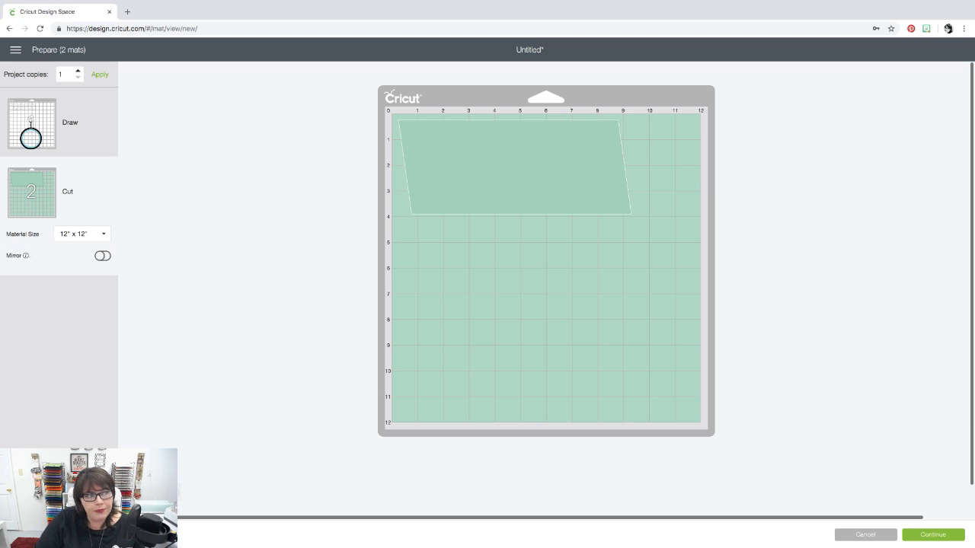
{"action": "left_click", "coordinate": [11, 29]}
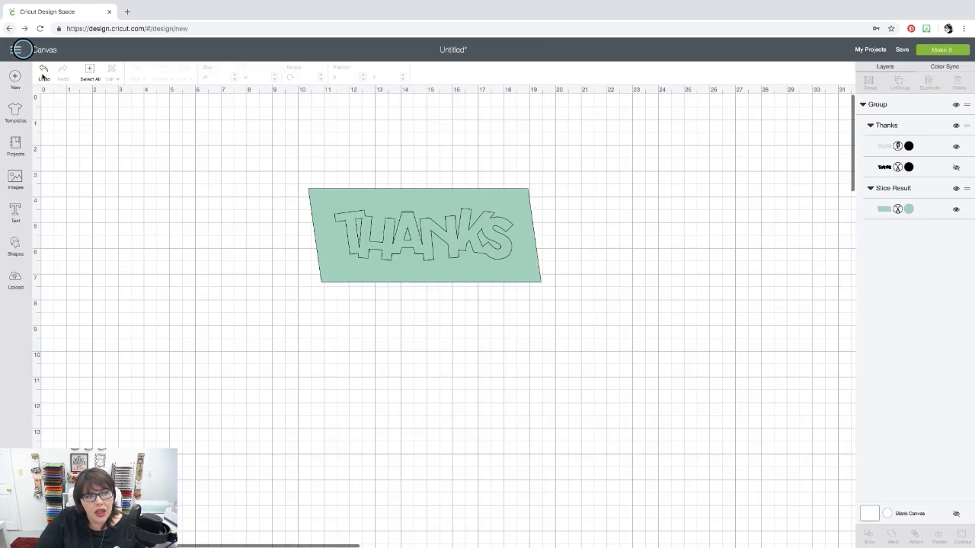
Step: Attach the THANKS lettering to the parallelogram, and preview how the attached design is laid out on the mat
{"action": "left_click_drag", "start_coordinate": [260, 150], "coordinate": [603, 324]}
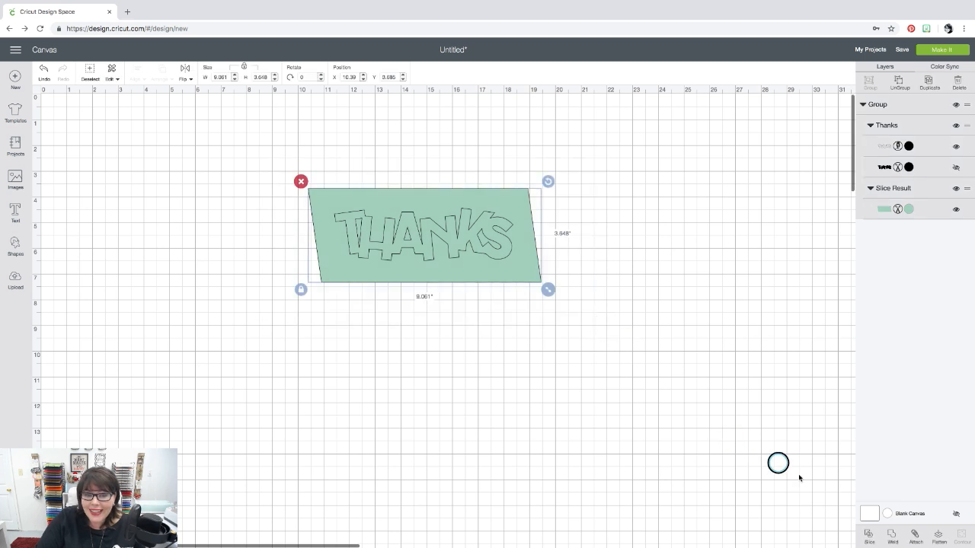
{"action": "left_click", "coordinate": [916, 535]}
{"action": "left_click", "coordinate": [430, 342]}
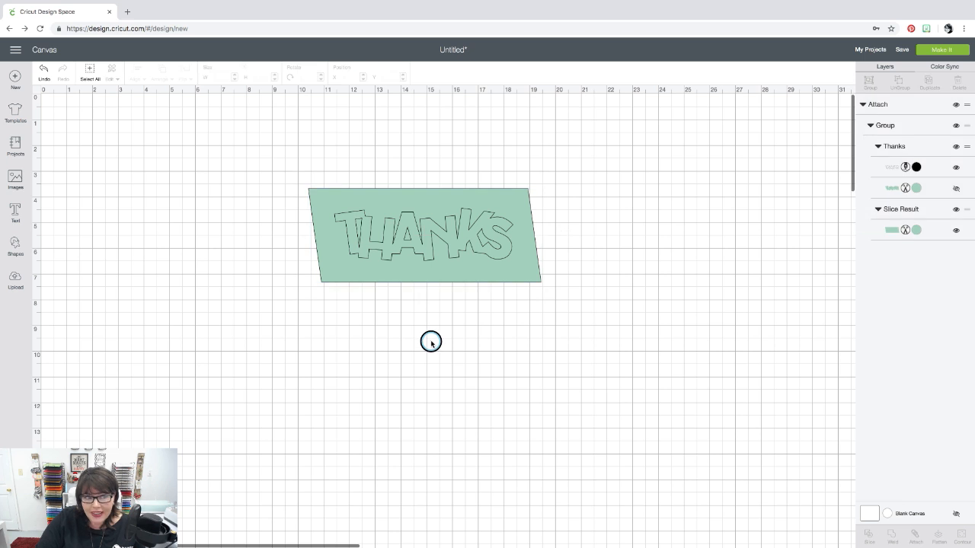
{"action": "left_click", "coordinate": [945, 50]}
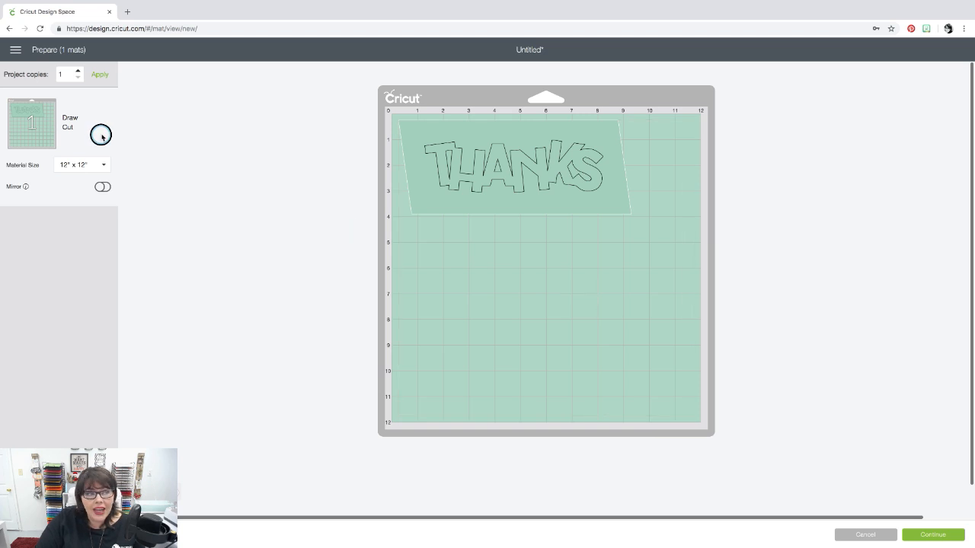
{"action": "left_click", "coordinate": [10, 28]}
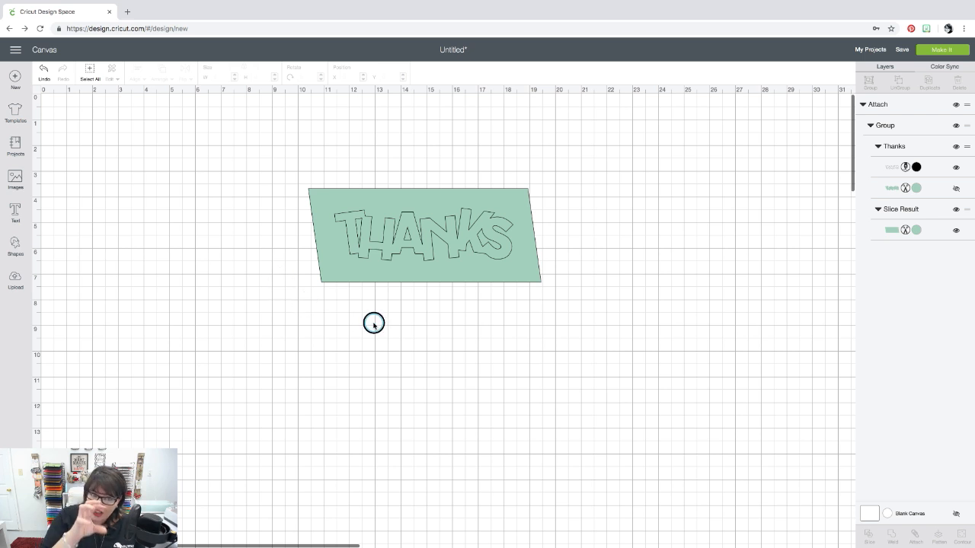
Step: Undo the attaching and grouping, and delete both the THANKS lettering and the parallelogram from the canvas
{"action": "left_click", "coordinate": [44, 72]}
{"action": "left_click", "coordinate": [44, 73]}
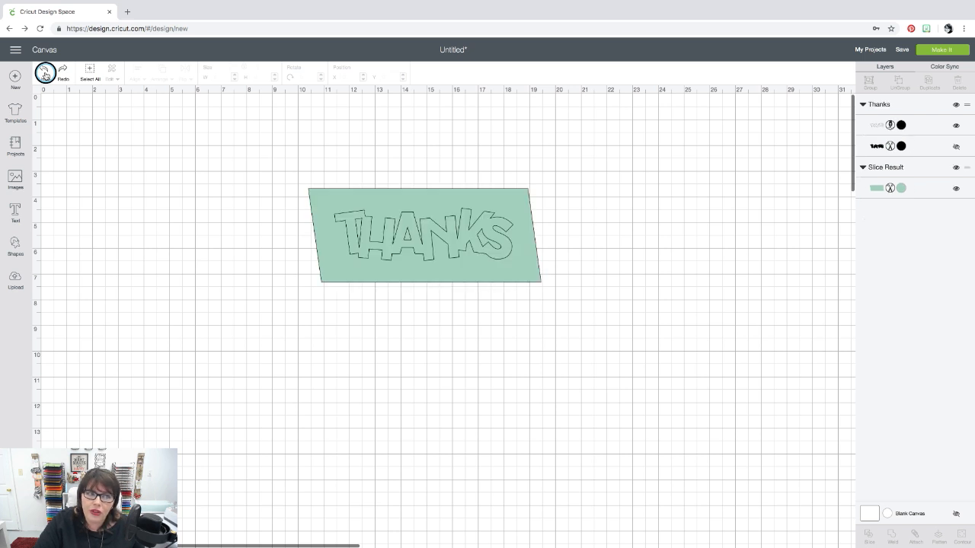
{"action": "left_click_drag", "start_coordinate": [435, 277], "coordinate": [241, 252]}
{"action": "left_click_drag", "start_coordinate": [407, 253], "coordinate": [485, 239]}
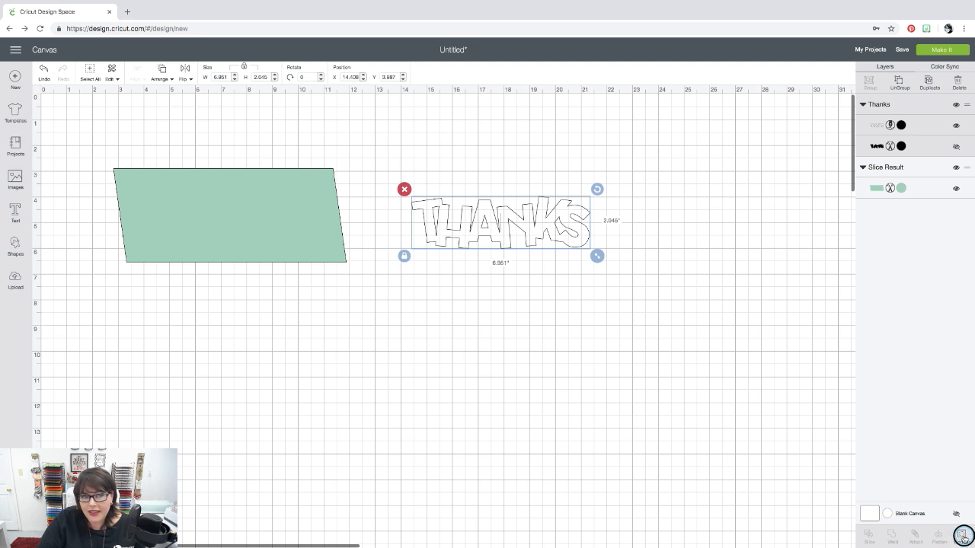
{"action": "left_click", "coordinate": [404, 189]}
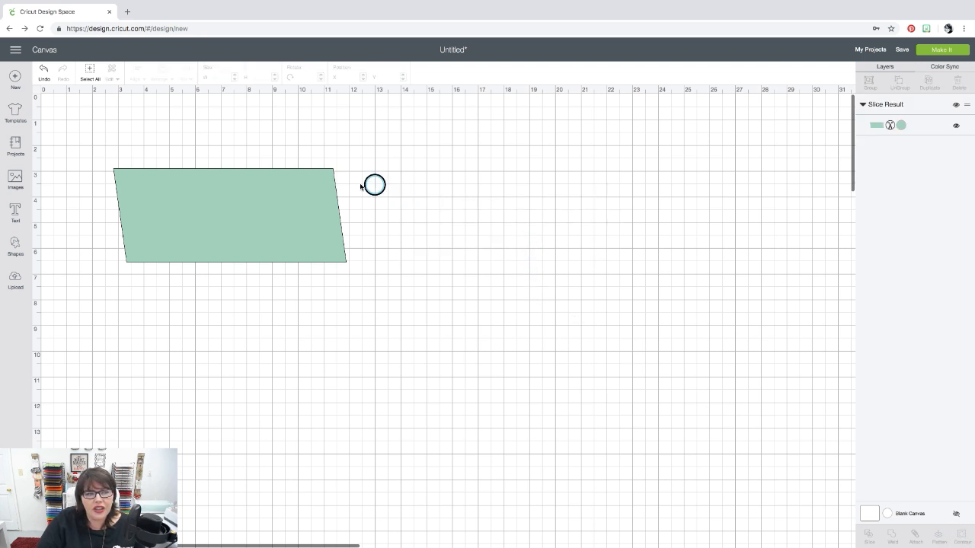
{"action": "left_click", "coordinate": [308, 184]}
{"action": "left_click", "coordinate": [108, 161]}
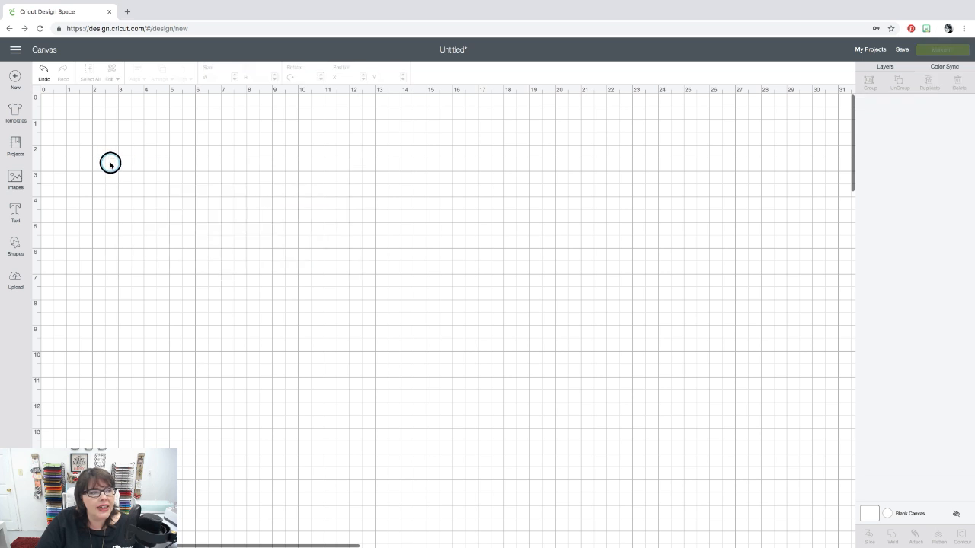
Step: Search the image library for "bear" and remove the Free filter
{"action": "left_click", "coordinate": [13, 176]}
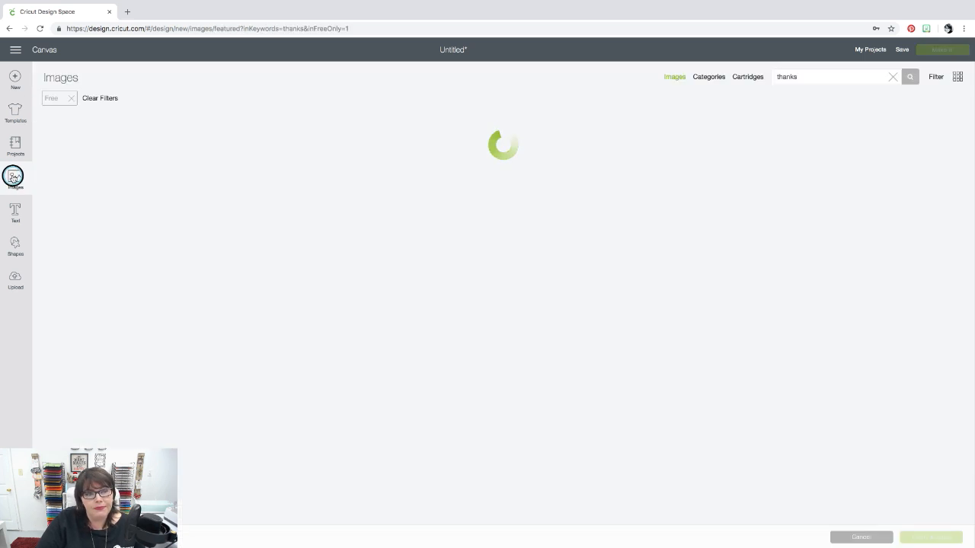
{"action": "left_click", "coordinate": [800, 77]}
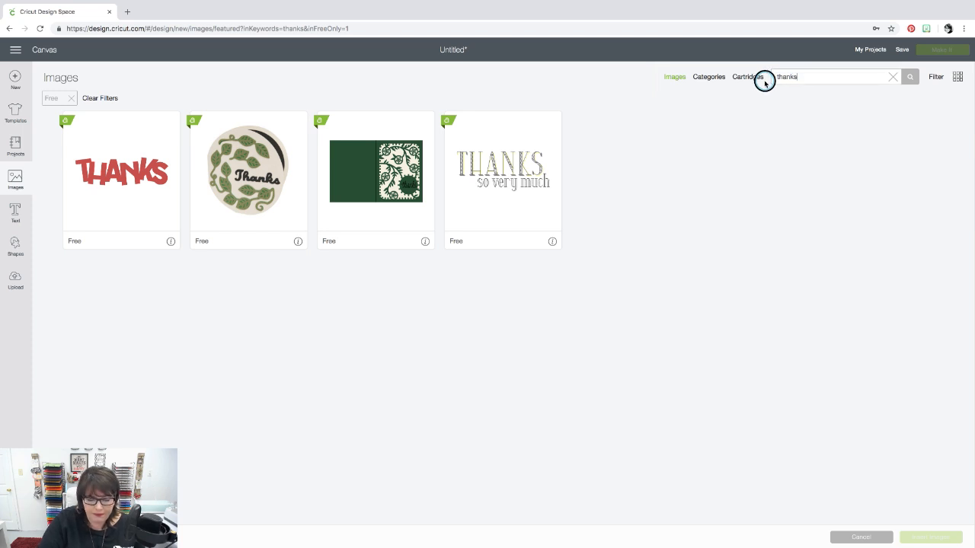
{"action": "key", "text": "BackSpace"}
{"action": "key", "text": "BackSpace"}
{"action": "key", "text": "BackSpace"}
{"action": "key", "text": "BackSpace"}
{"action": "key", "text": "BackSpace"}
{"action": "key", "text": "BackSpace"}
{"action": "type", "text": "bear"}
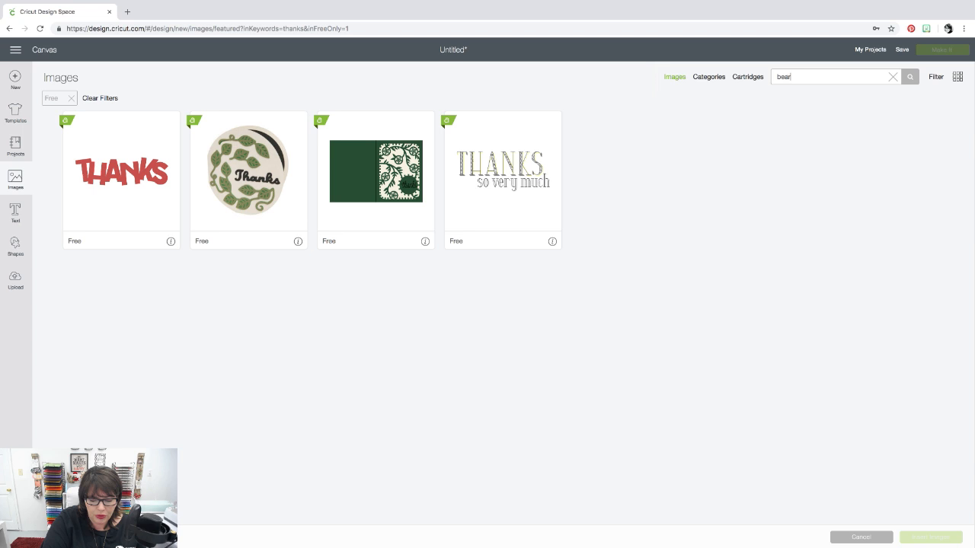
{"action": "key", "text": "Return"}
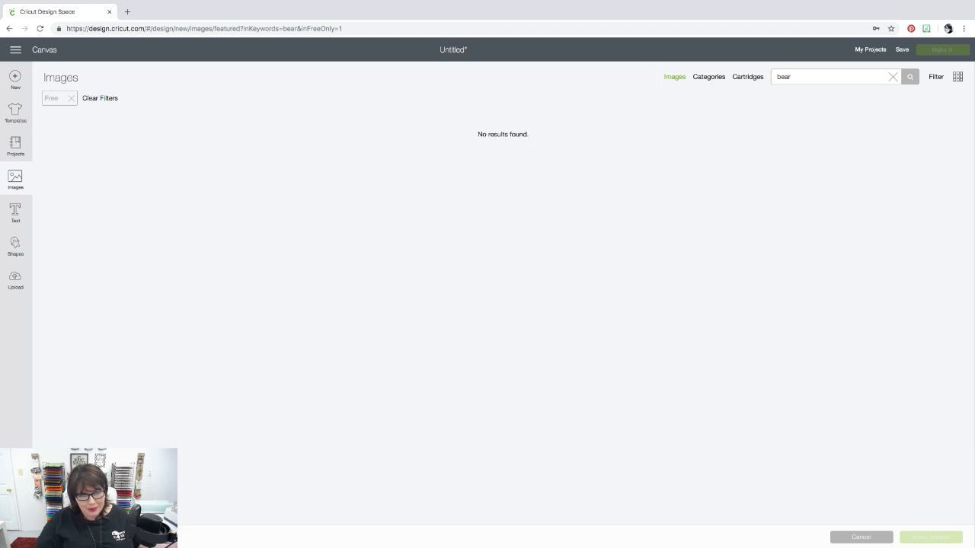
{"action": "left_click", "coordinate": [935, 76]}
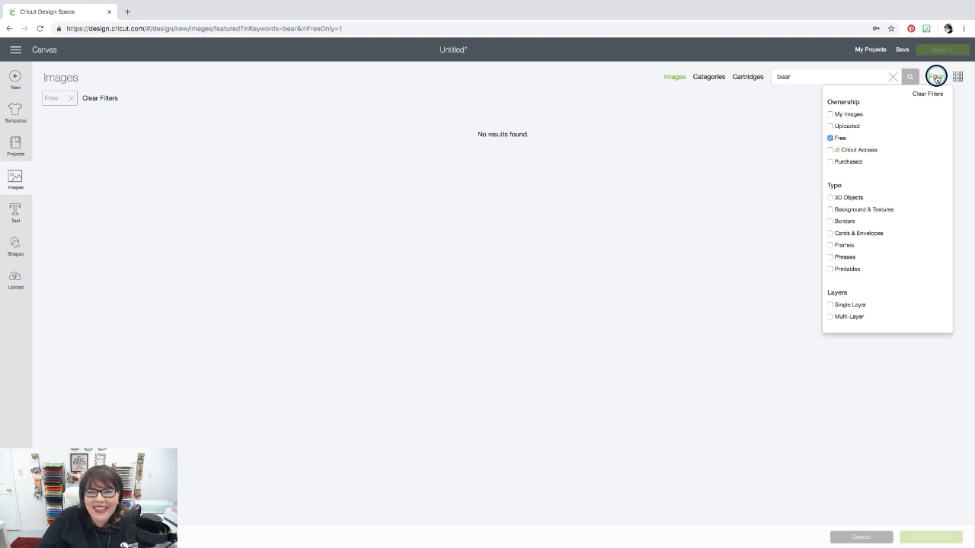
{"action": "left_click", "coordinate": [829, 142]}
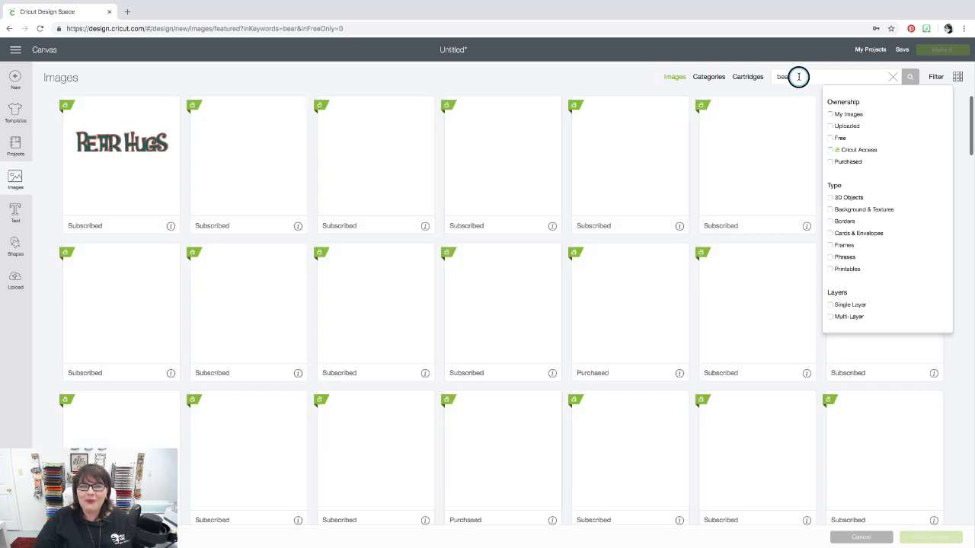
{"action": "left_click", "coordinate": [798, 76]}
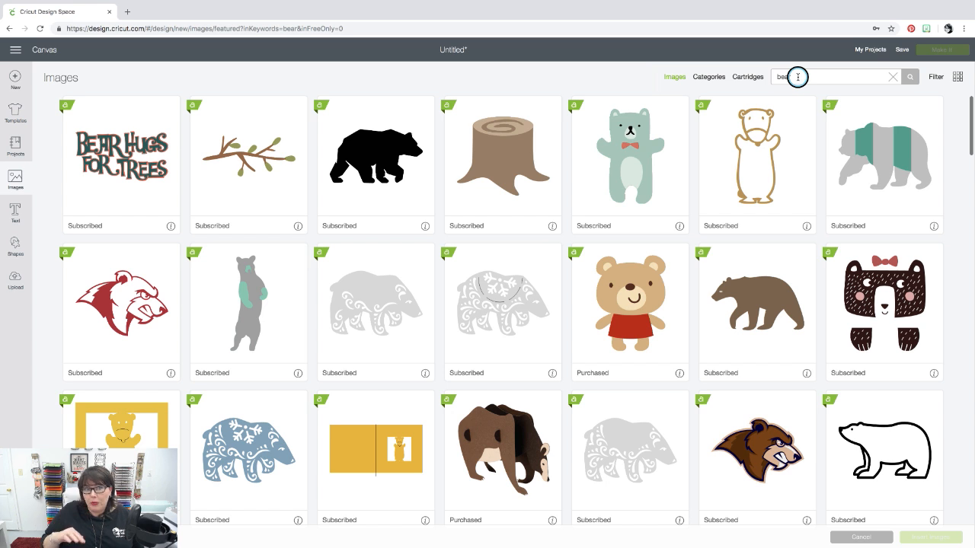
Step: Insert the purchased teddy bear in the red outfit and size it to about 5.19 by 6.89 in at about X 9.58, Y 2.10
{"action": "left_click", "coordinate": [634, 299]}
{"action": "left_click", "coordinate": [923, 537]}
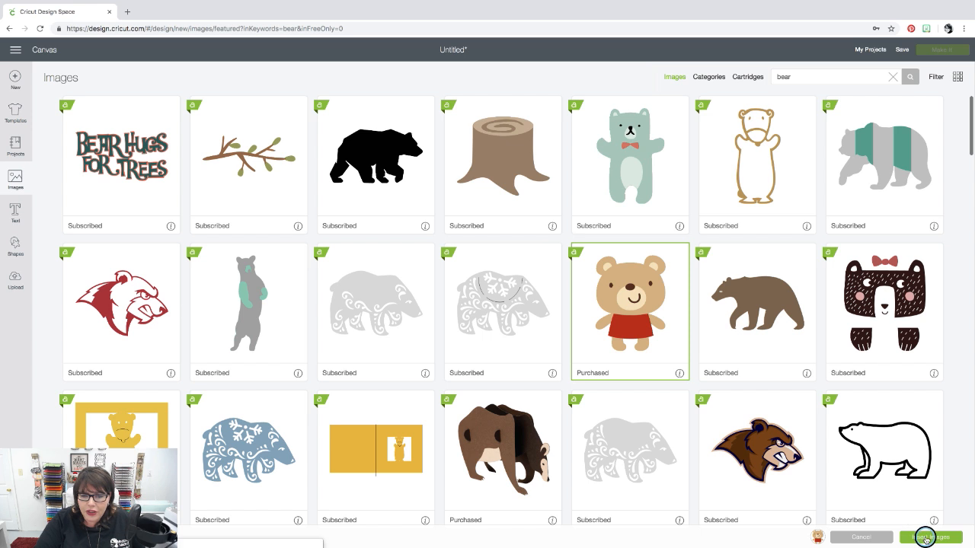
{"action": "left_click_drag", "start_coordinate": [184, 220], "coordinate": [327, 172]}
{"action": "left_click_drag", "start_coordinate": [356, 234], "coordinate": [431, 336]}
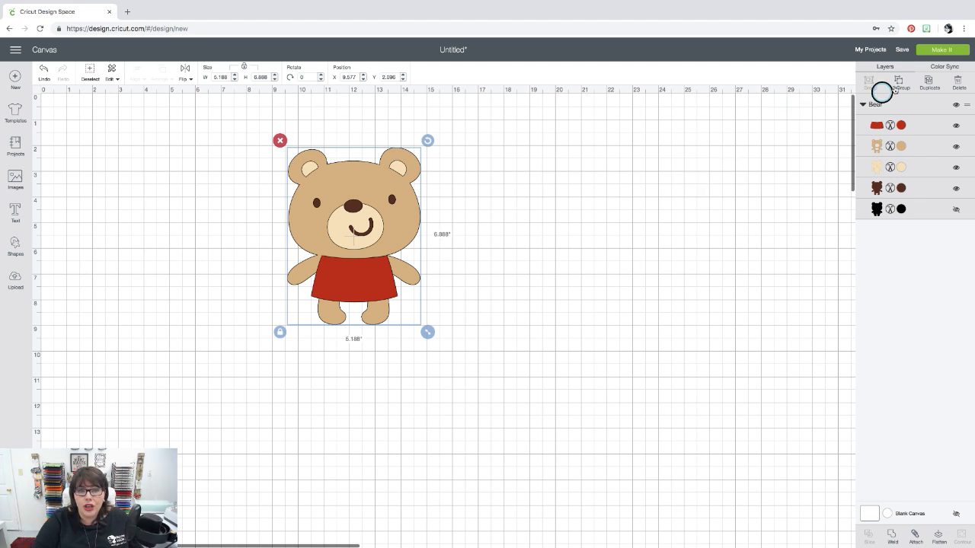
Step: Ungroup the bear and spread its cream, tan, brown and red layers apart on the canvas
{"action": "left_click", "coordinate": [899, 82]}
{"action": "left_click_drag", "start_coordinate": [392, 235], "coordinate": [616, 231]}
{"action": "left_click_drag", "start_coordinate": [393, 228], "coordinate": [189, 227]}
{"action": "left_click_drag", "start_coordinate": [388, 222], "coordinate": [514, 392]}
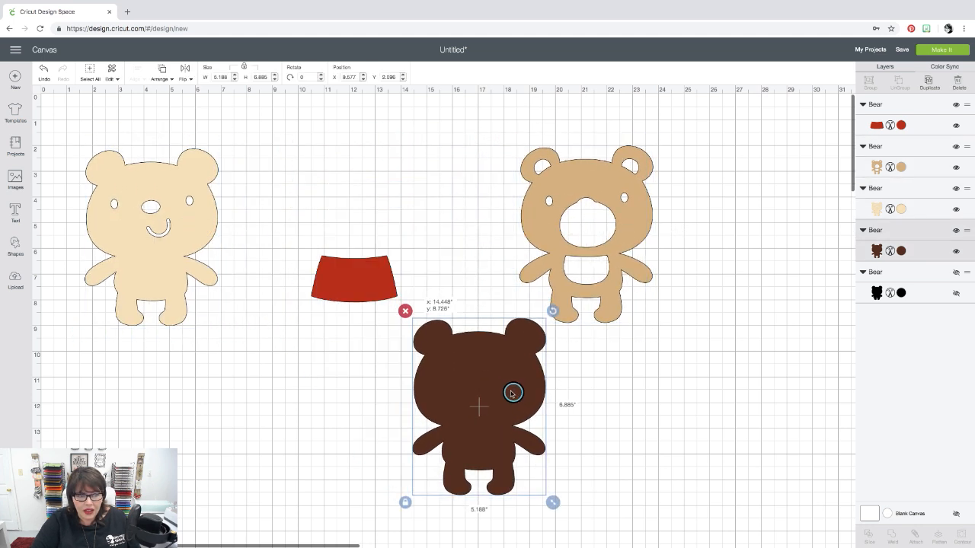
{"action": "left_click_drag", "start_coordinate": [364, 286], "coordinate": [318, 187]}
{"action": "left_click_drag", "start_coordinate": [471, 430], "coordinate": [395, 357]}
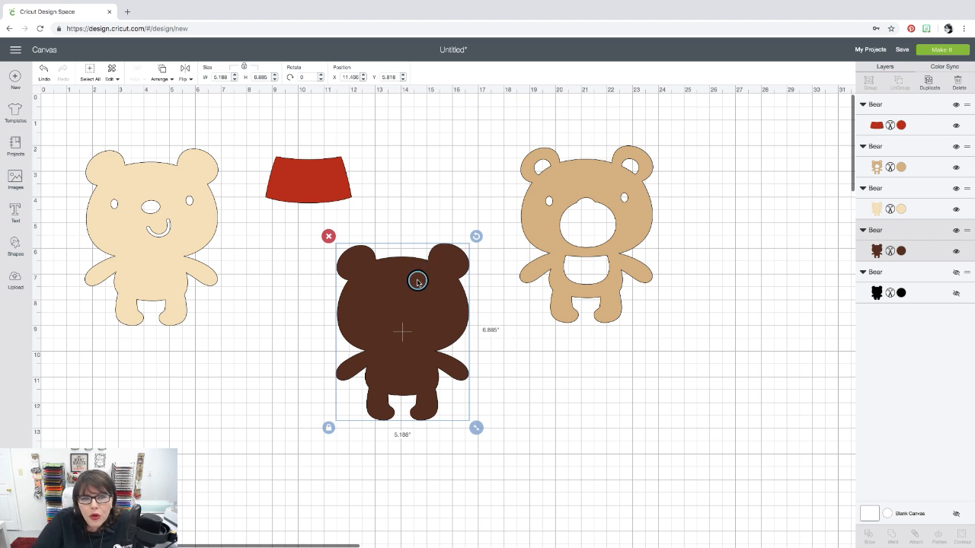
Step: Hide the smile cutout of the cream bear layer with Contour
{"action": "left_click", "coordinate": [183, 224]}
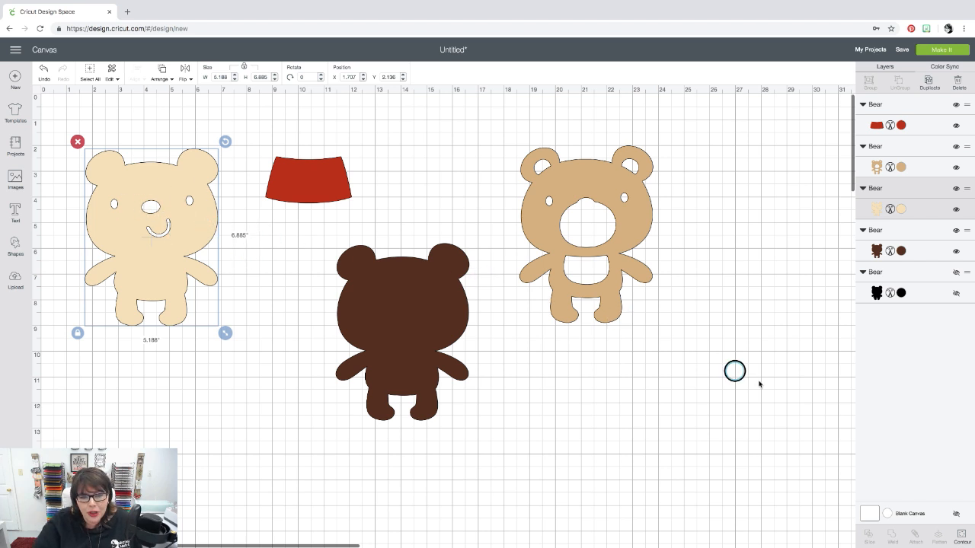
{"action": "left_click", "coordinate": [962, 540]}
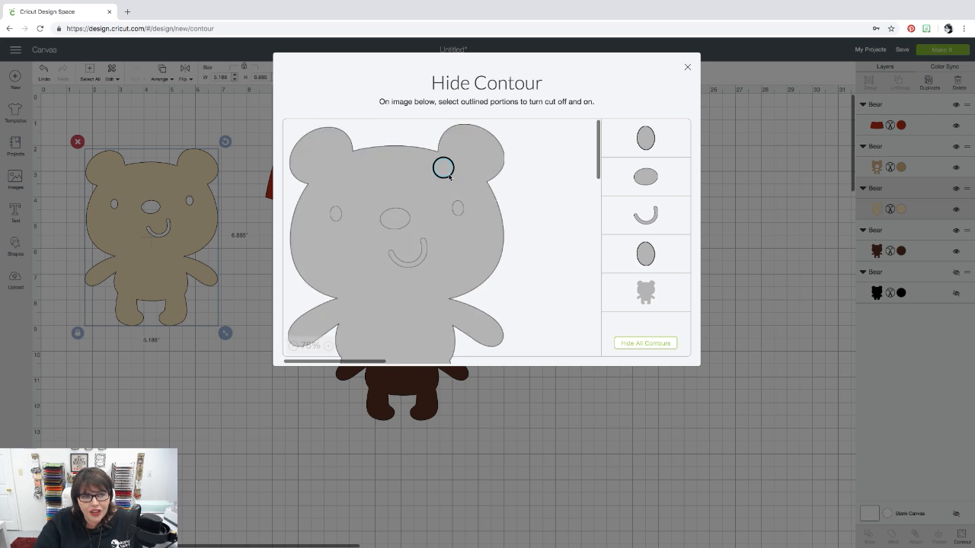
{"action": "left_click", "coordinate": [655, 217]}
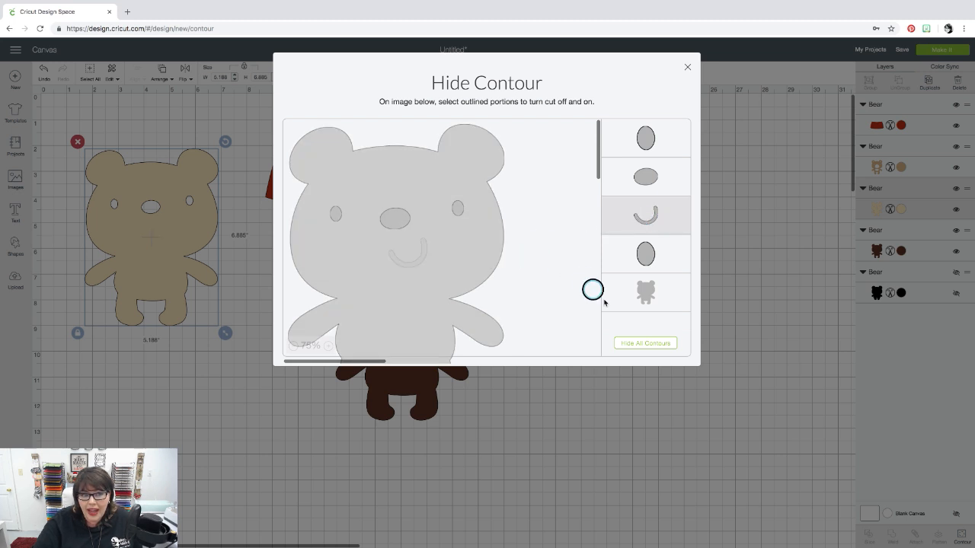
{"action": "left_click", "coordinate": [687, 67]}
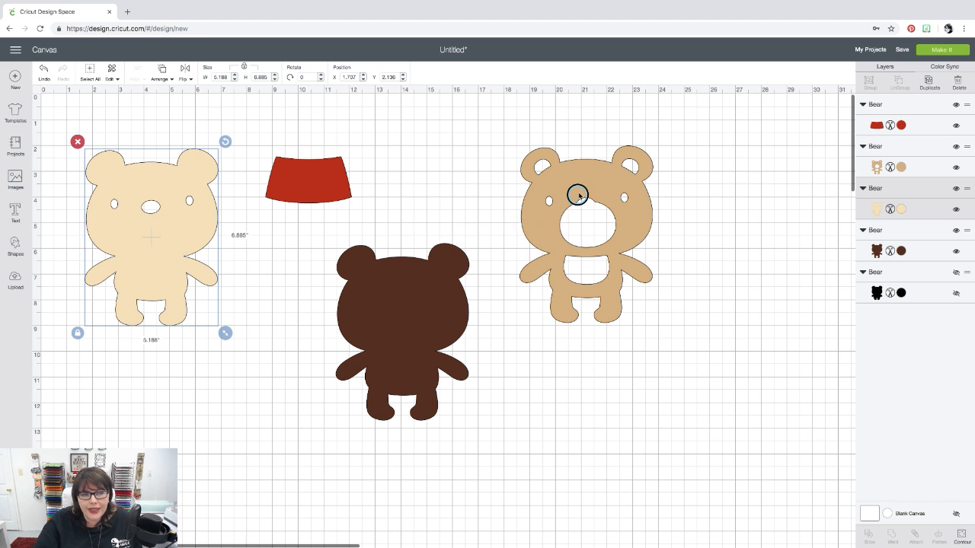
Step: Show the hidden black bear layer and, with the tan bear shifted down, lay the brown bear over the black silhouette
{"action": "left_click_drag", "start_coordinate": [577, 195], "coordinate": [544, 249]}
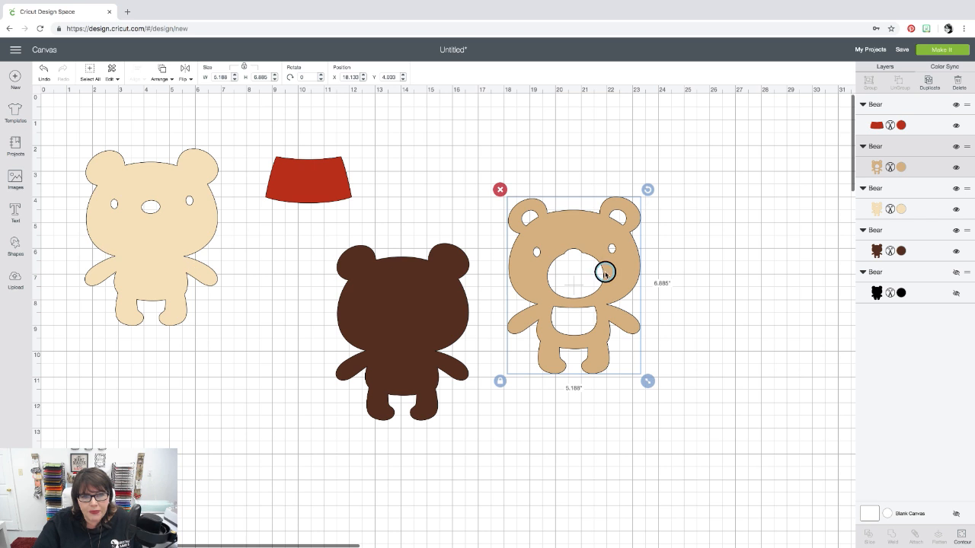
{"action": "left_click", "coordinate": [956, 294]}
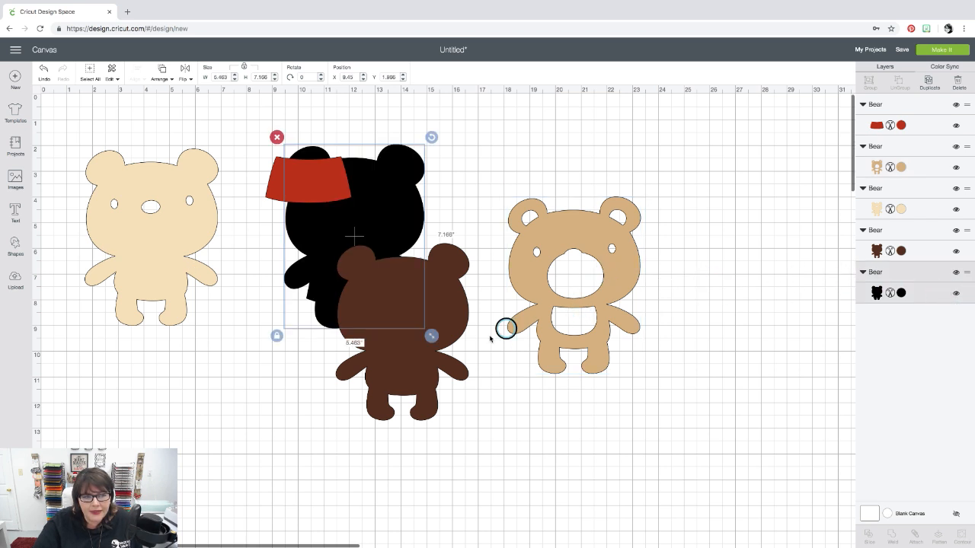
{"action": "left_click_drag", "start_coordinate": [435, 326], "coordinate": [400, 219]}
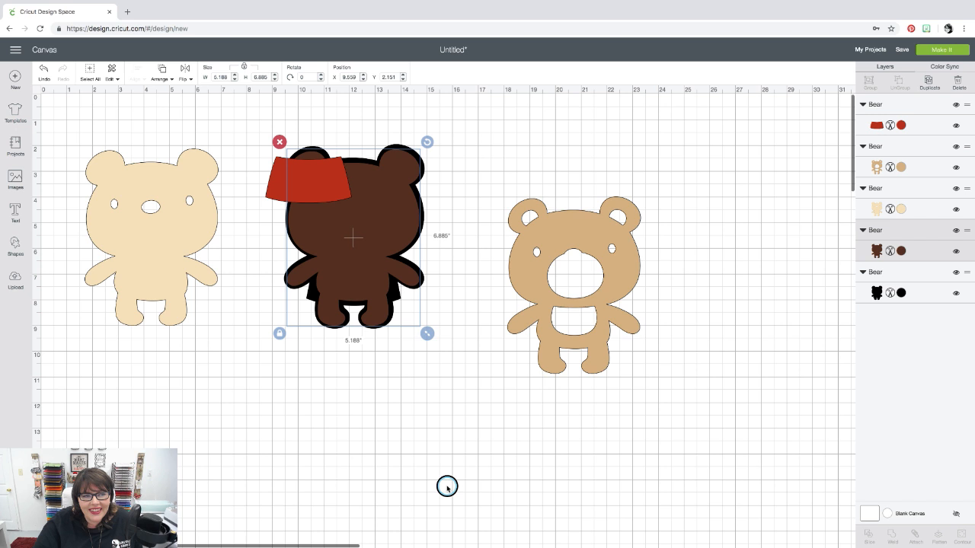
Step: Move the red outfit to about X 22.59, Y 12.91, and delete the brown bear layer
{"action": "left_click", "coordinate": [252, 183]}
{"action": "left_click_drag", "start_coordinate": [270, 180], "coordinate": [643, 449]}
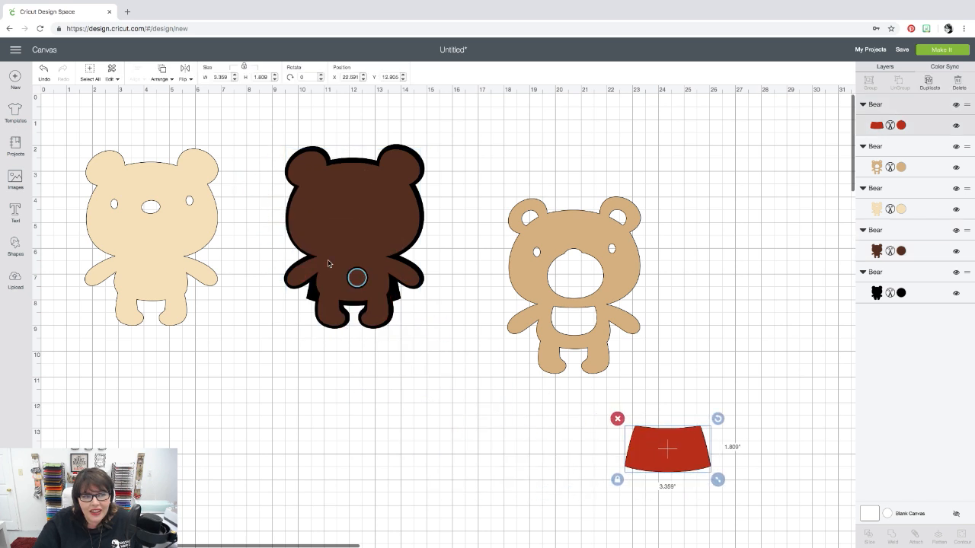
{"action": "left_click_drag", "start_coordinate": [340, 208], "coordinate": [161, 424]}
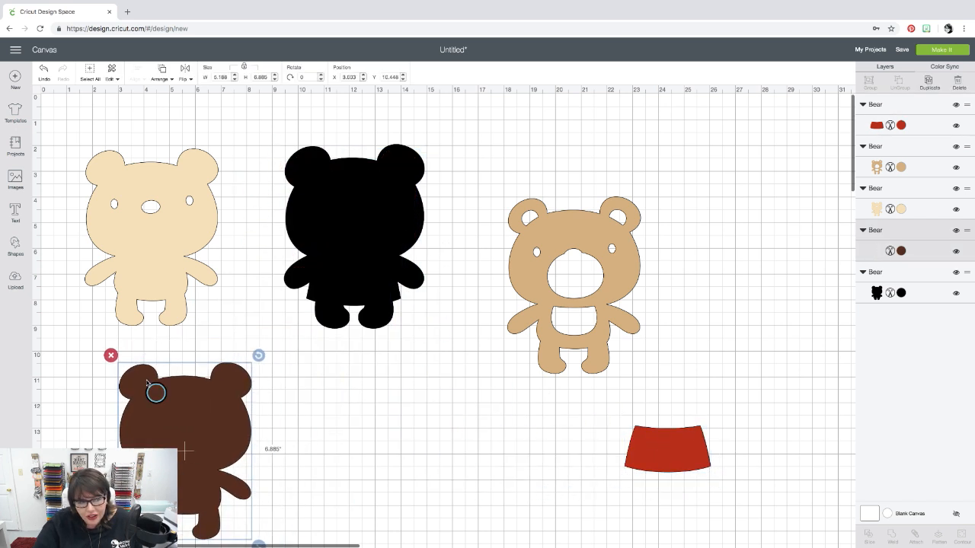
{"action": "left_click", "coordinate": [112, 354]}
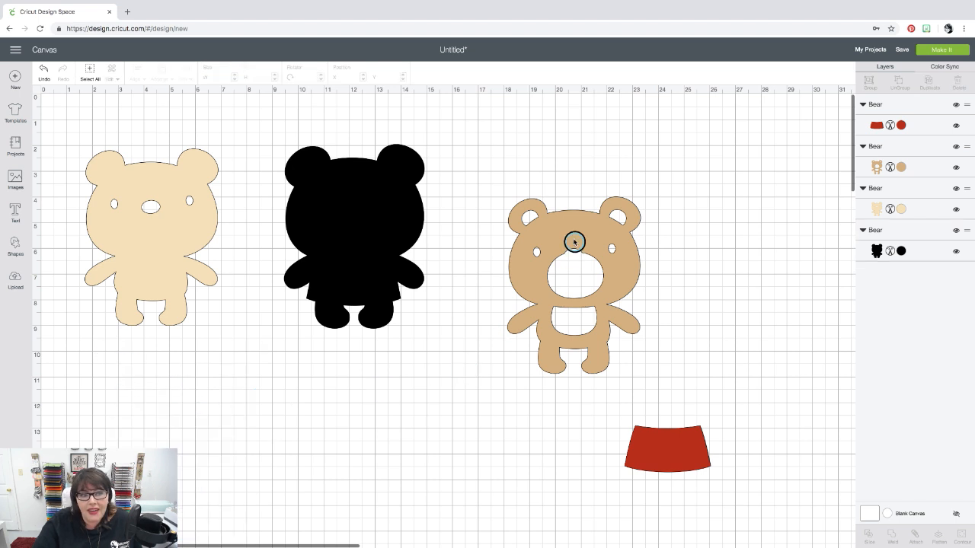
Step: Lay the tan bear over the black silhouette and hide its ear, eye, belly and muzzle cutouts with Contour
{"action": "left_click_drag", "start_coordinate": [571, 241], "coordinate": [530, 196]}
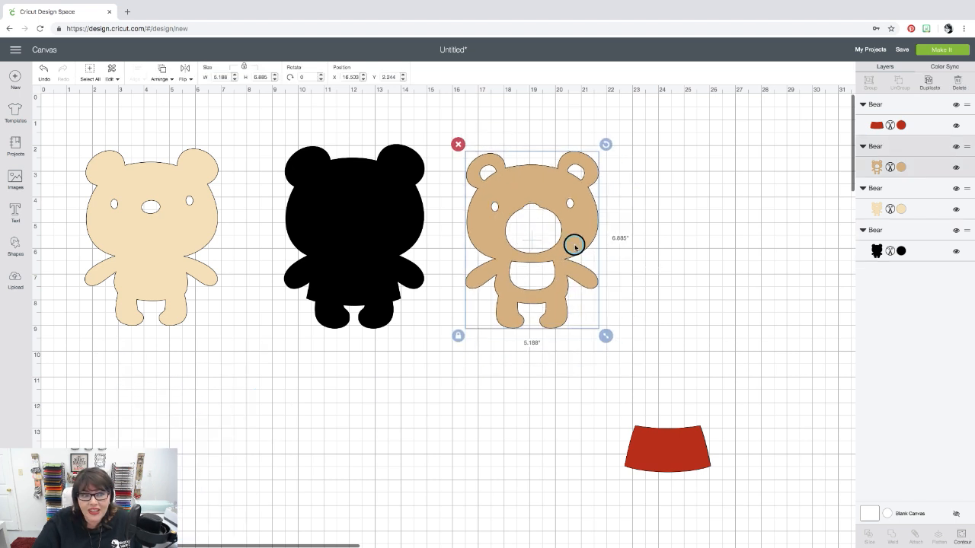
{"action": "left_click_drag", "start_coordinate": [574, 245], "coordinate": [394, 240]}
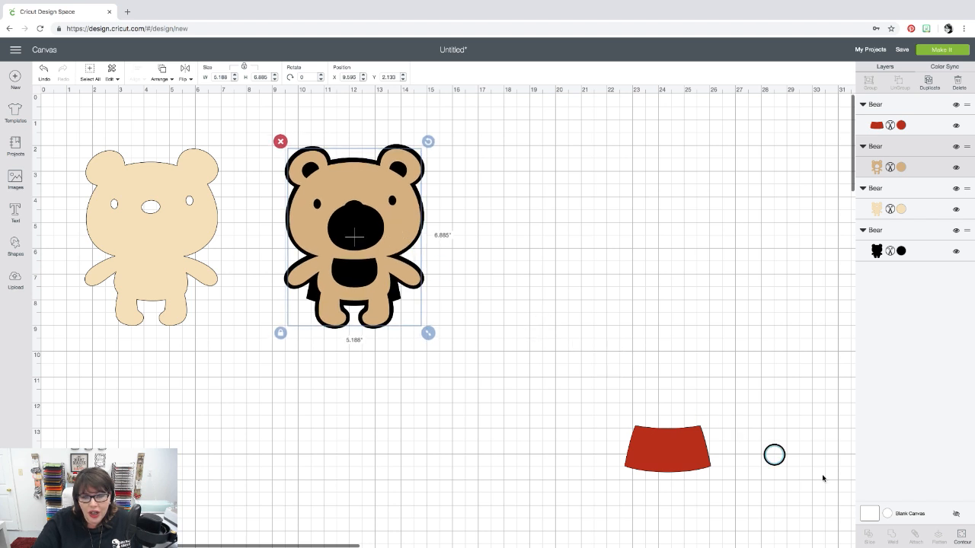
{"action": "left_click", "coordinate": [959, 536]}
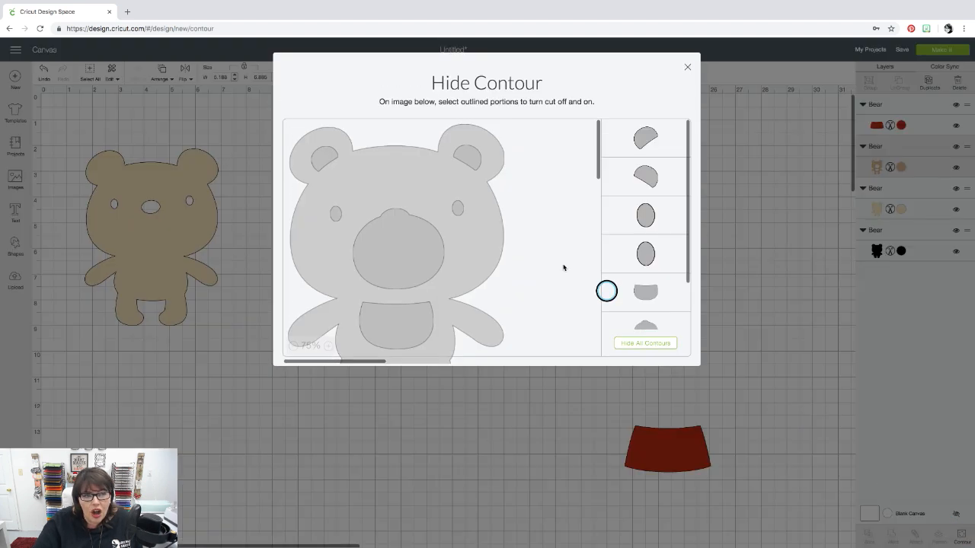
{"action": "left_click", "coordinate": [643, 144]}
{"action": "left_click", "coordinate": [651, 175]}
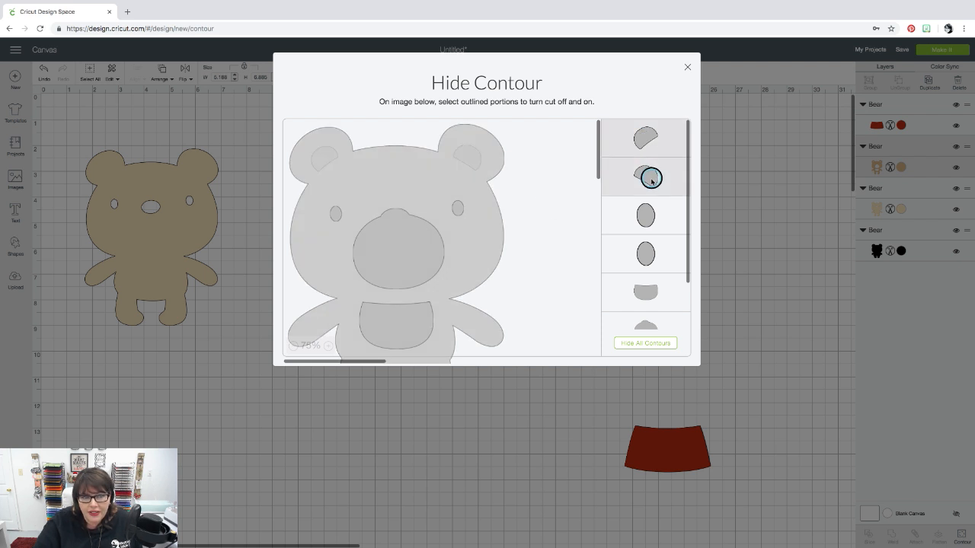
{"action": "left_click", "coordinate": [648, 216]}
{"action": "left_click", "coordinate": [648, 251]}
{"action": "scroll", "coordinate": [647, 248], "scroll_direction": "down", "scroll_amount": 1}
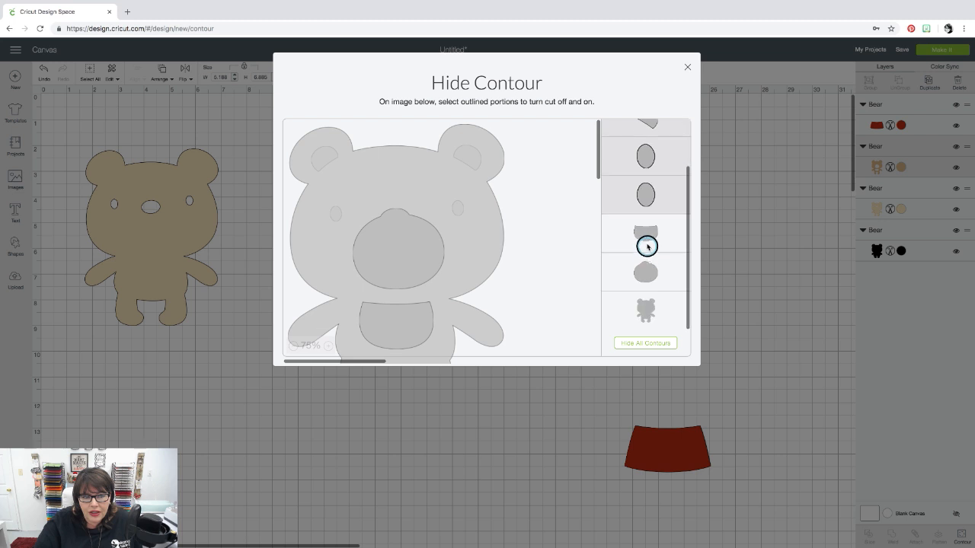
{"action": "left_click", "coordinate": [646, 236]}
{"action": "left_click", "coordinate": [647, 269]}
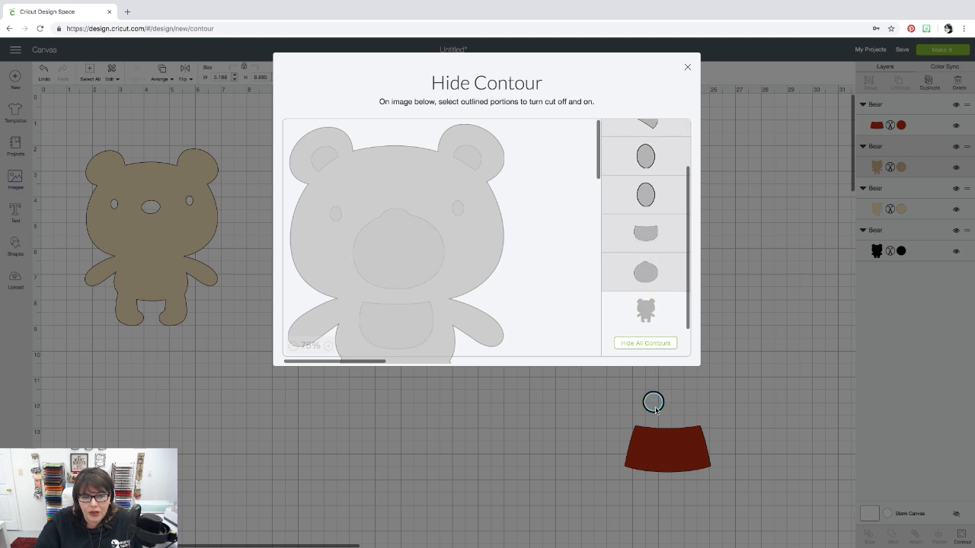
{"action": "left_click", "coordinate": [686, 68]}
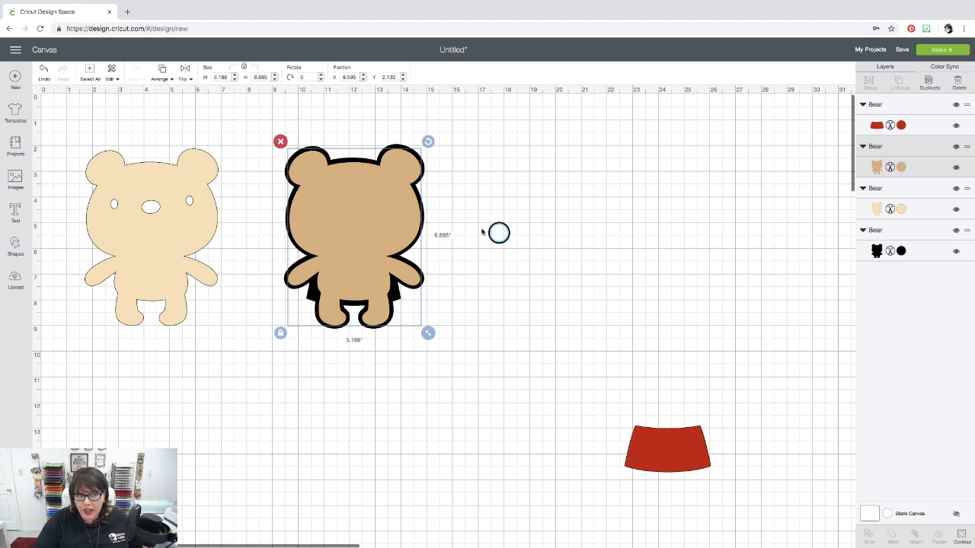
Step: Clear the canvas by deleting the tan bear, the red outfit, the black silhouette and the cream bear
{"action": "left_click", "coordinate": [280, 142]}
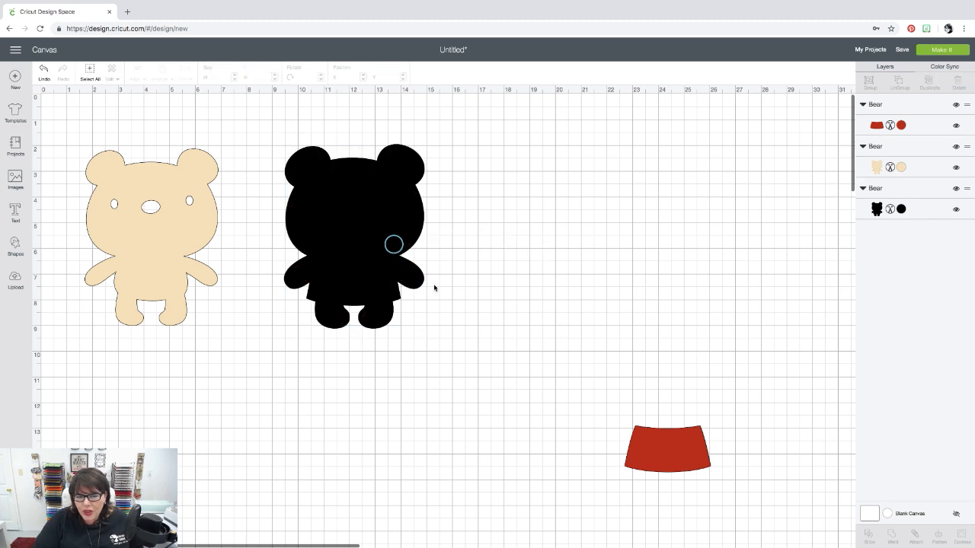
{"action": "left_click_drag", "start_coordinate": [670, 447], "coordinate": [523, 250]}
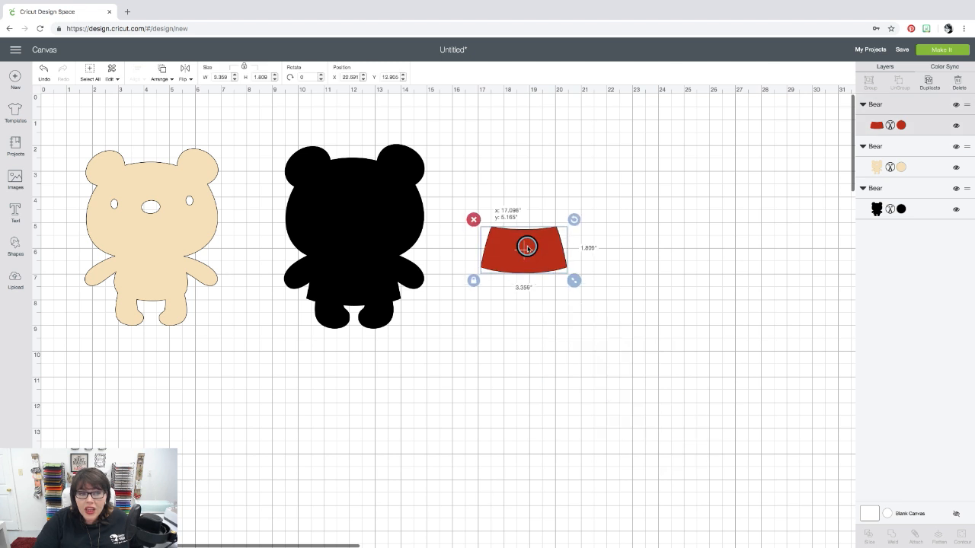
{"action": "left_click", "coordinate": [473, 221]}
{"action": "left_click", "coordinate": [387, 190]}
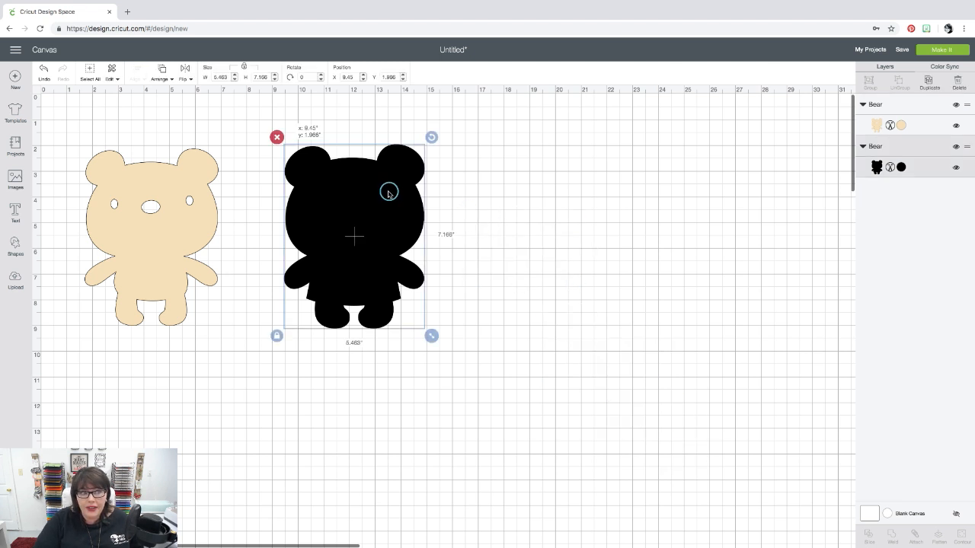
{"action": "left_click", "coordinate": [280, 138]}
{"action": "left_click", "coordinate": [160, 175]}
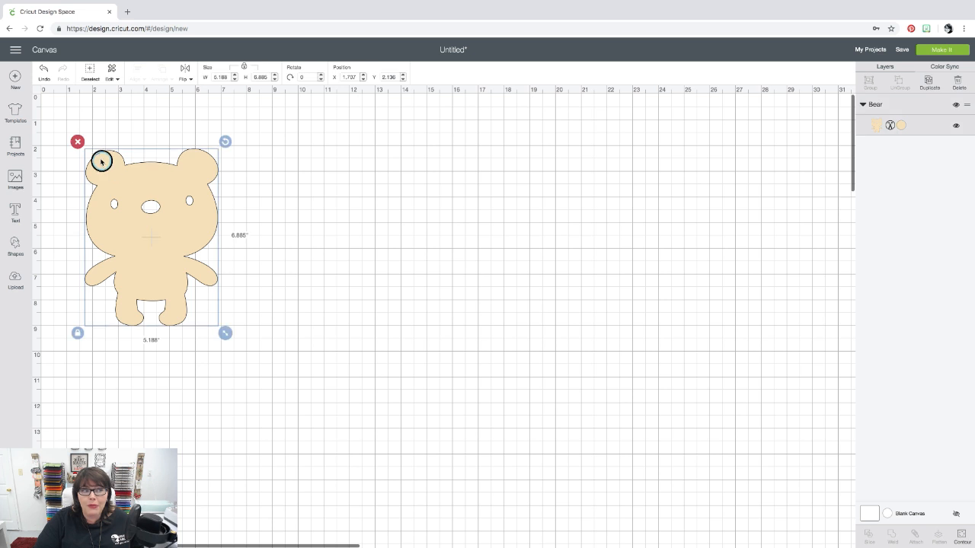
{"action": "left_click", "coordinate": [80, 144]}
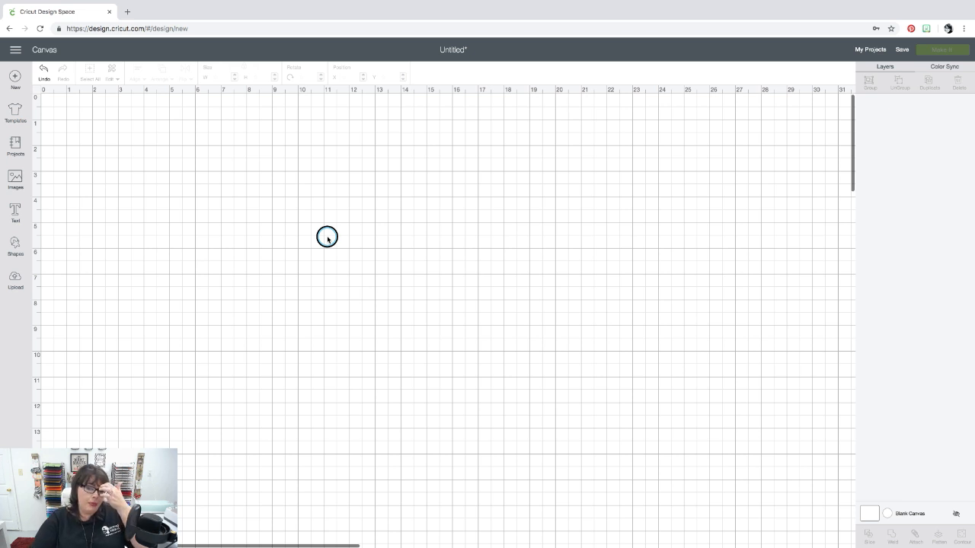
Step: Insert the red bear with snowflake and swirl cutouts from the bear images and enlarge it to about 11.4 by 7.74 inches
{"action": "left_click", "coordinate": [13, 179]}
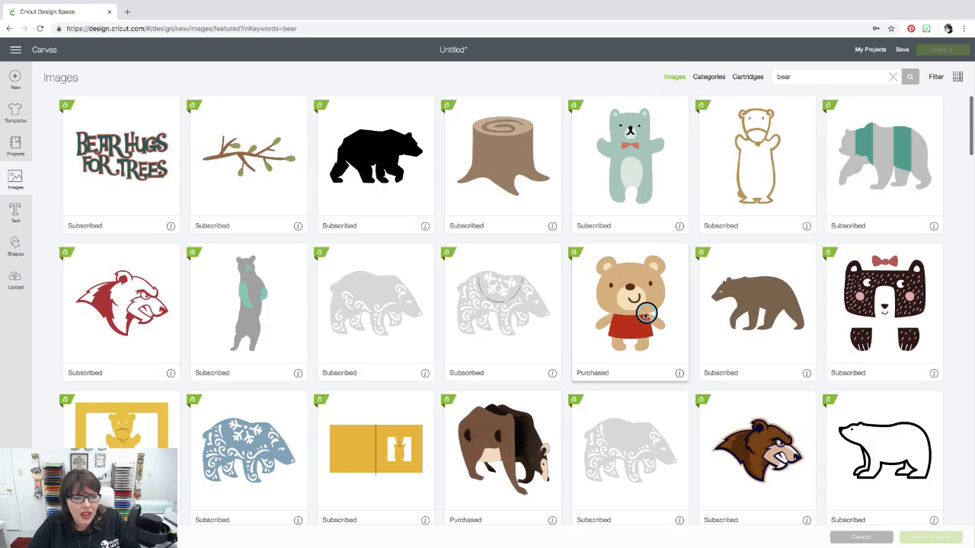
{"action": "scroll", "coordinate": [640, 316], "scroll_direction": "down", "scroll_amount": 5}
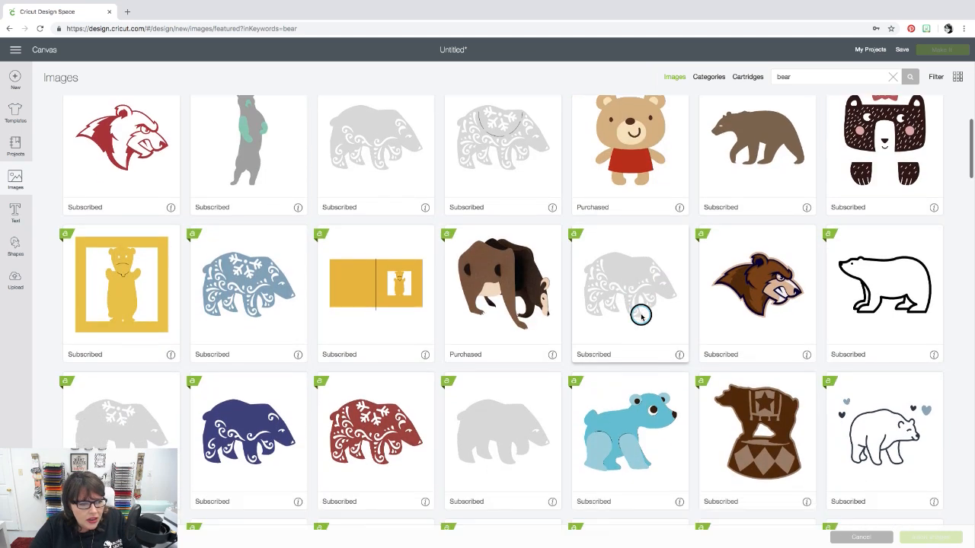
{"action": "scroll", "coordinate": [641, 315], "scroll_direction": "down", "scroll_amount": 1}
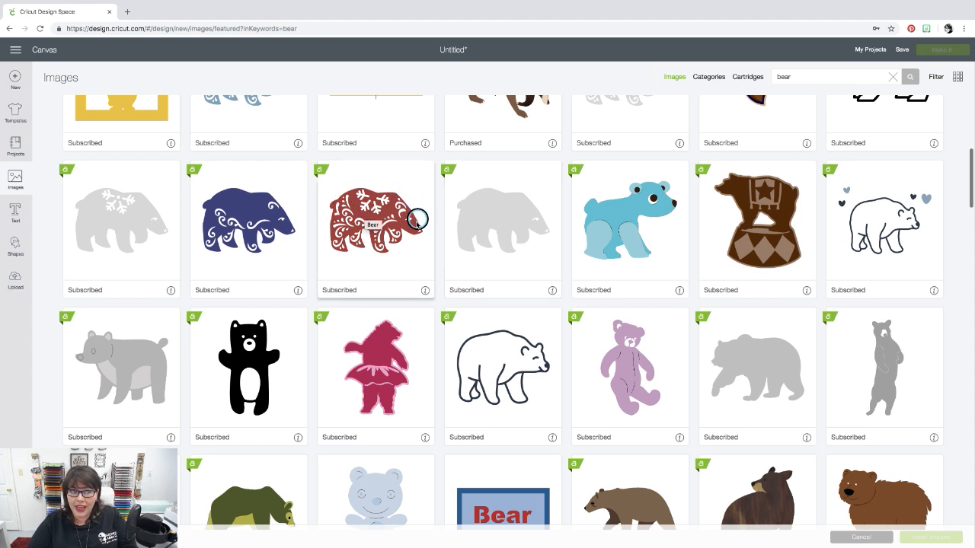
{"action": "left_click", "coordinate": [370, 221]}
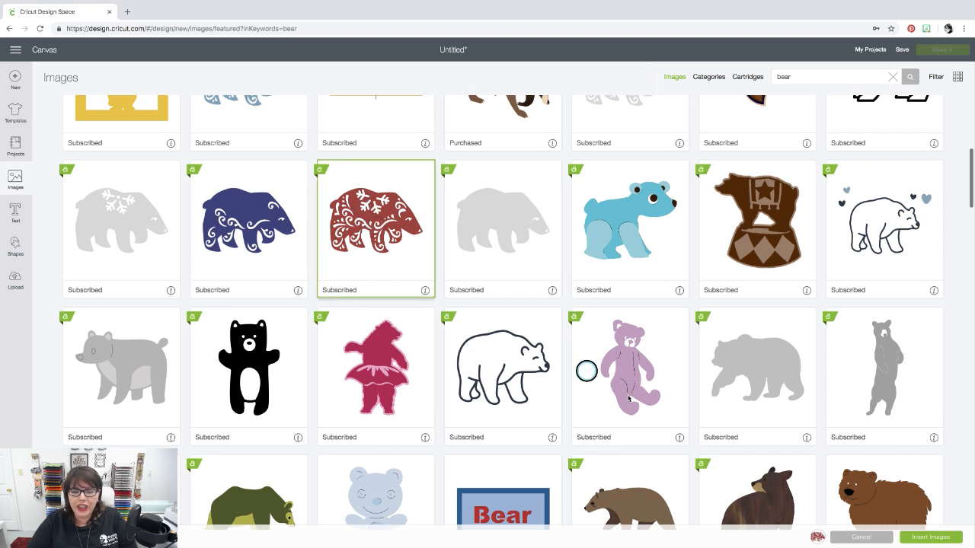
{"action": "left_click", "coordinate": [927, 536]}
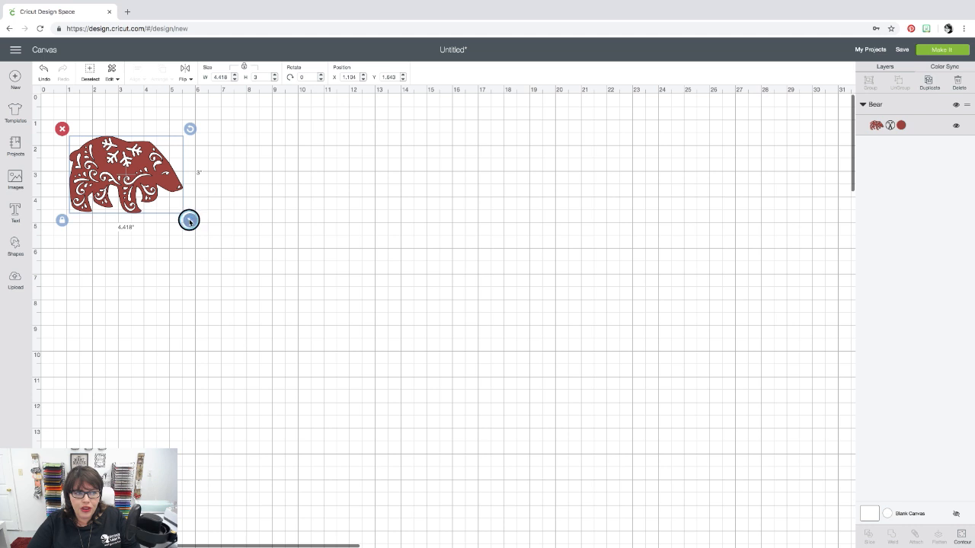
{"action": "left_click_drag", "start_coordinate": [189, 220], "coordinate": [369, 345]}
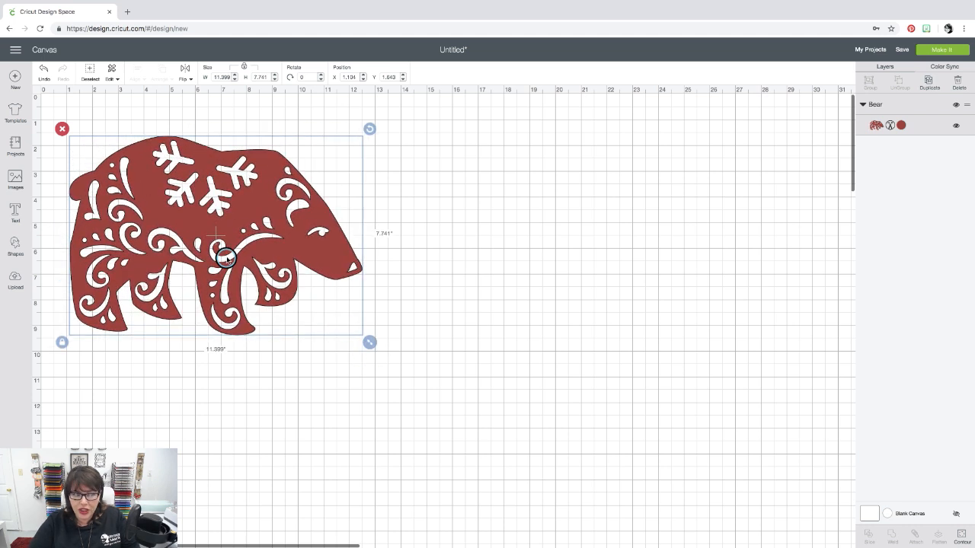
Step: Start Contour on the red bear and hide the swirl and drop cutouts on its upper back near the tail
{"action": "left_click", "coordinate": [961, 537]}
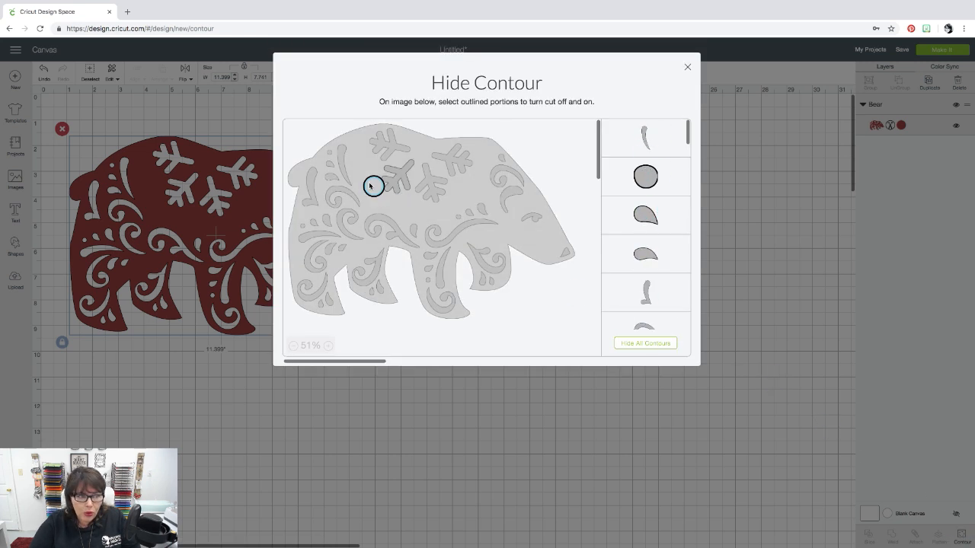
{"action": "left_click", "coordinate": [341, 159]}
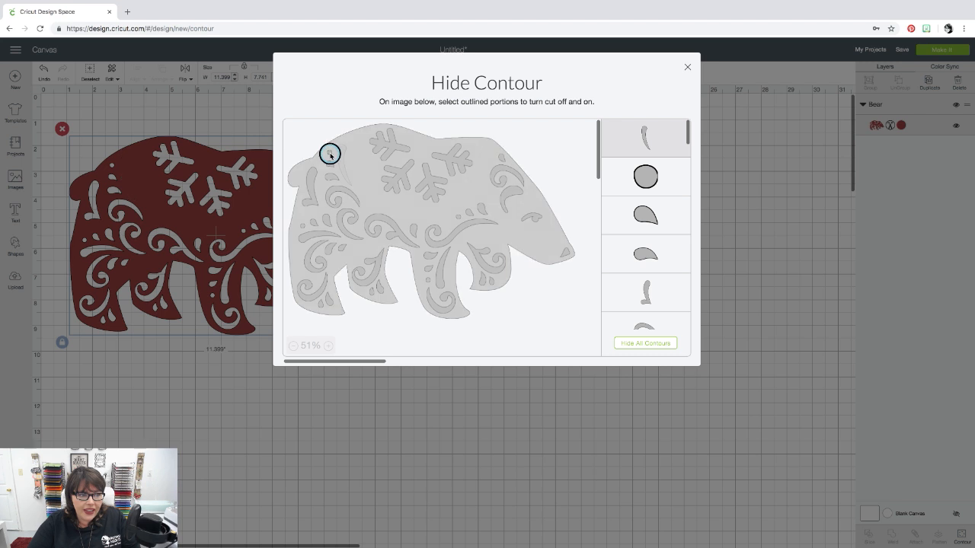
{"action": "left_click", "coordinate": [331, 154]}
{"action": "left_click", "coordinate": [330, 166]}
{"action": "left_click", "coordinate": [327, 176]}
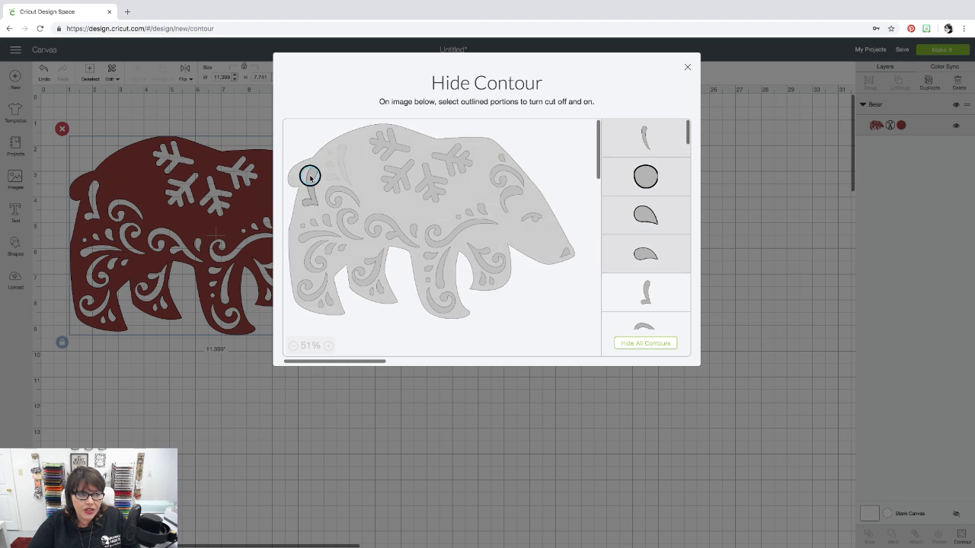
{"action": "left_click", "coordinate": [309, 191]}
{"action": "left_click", "coordinate": [331, 194]}
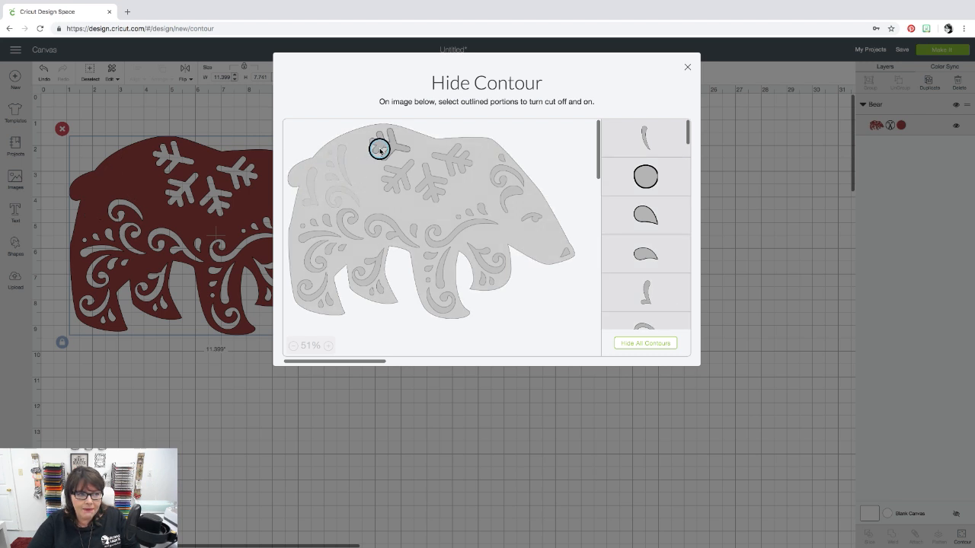
Step: Hide the four snowflake cutouts on the bear's back
{"action": "left_click", "coordinate": [385, 149]}
{"action": "left_click", "coordinate": [398, 178]}
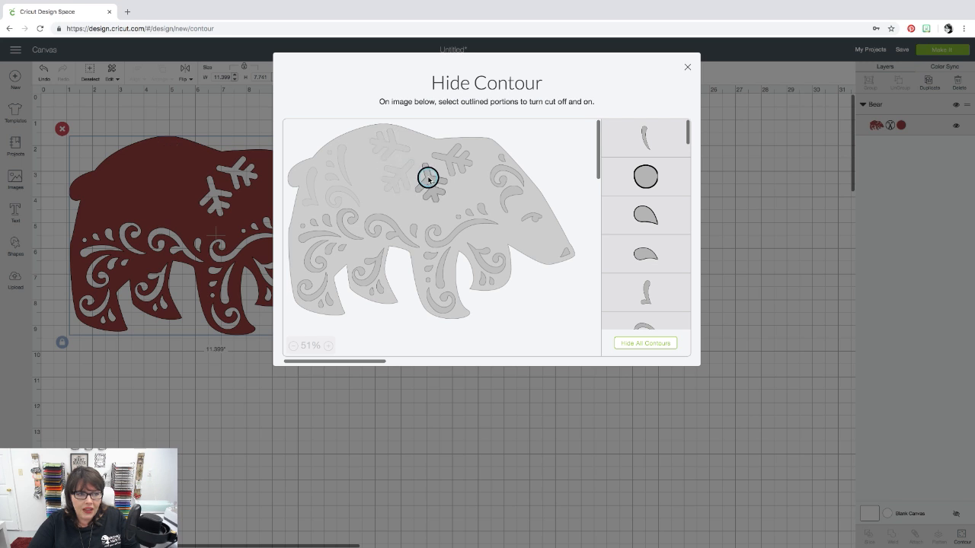
{"action": "left_click", "coordinate": [428, 176]}
{"action": "left_click", "coordinate": [459, 155]}
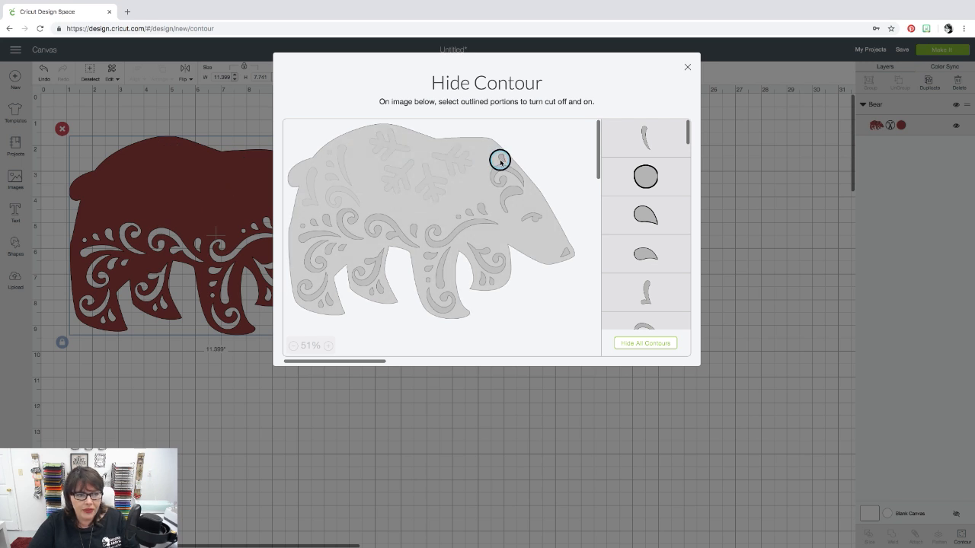
Step: Hide the swirl and drop cutouts on the bear's head, shoulder and both front legs, keeping the eye and nose
{"action": "left_click", "coordinate": [506, 169]}
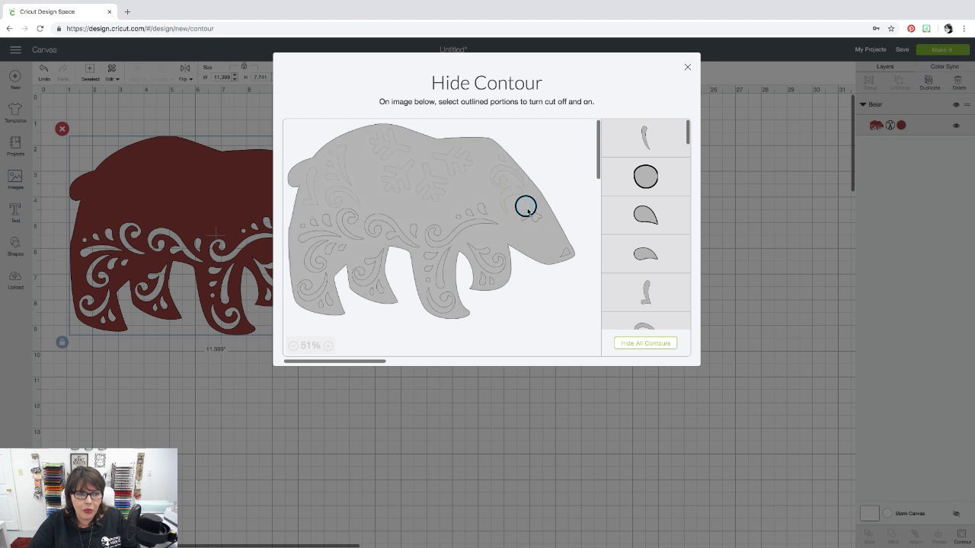
{"action": "left_click", "coordinate": [482, 213]}
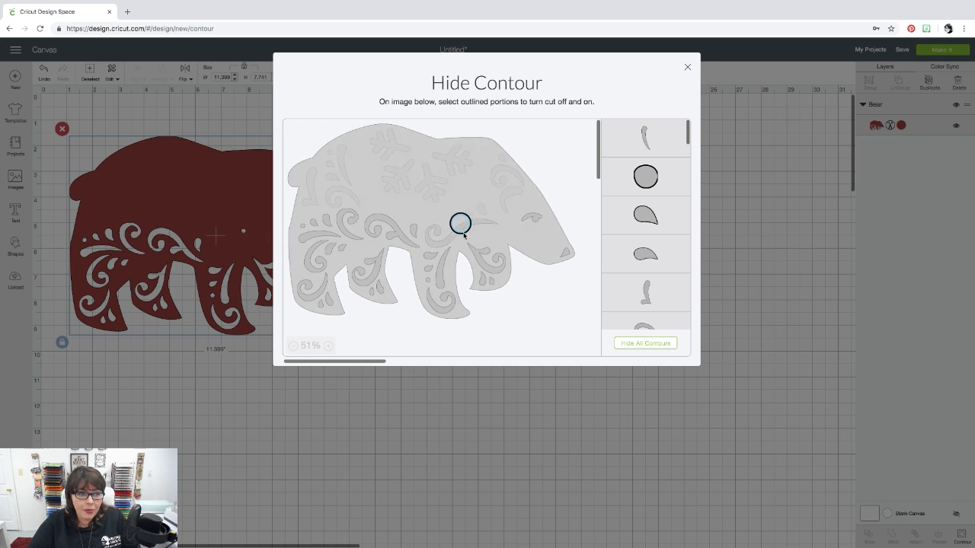
{"action": "left_click", "coordinate": [477, 257]}
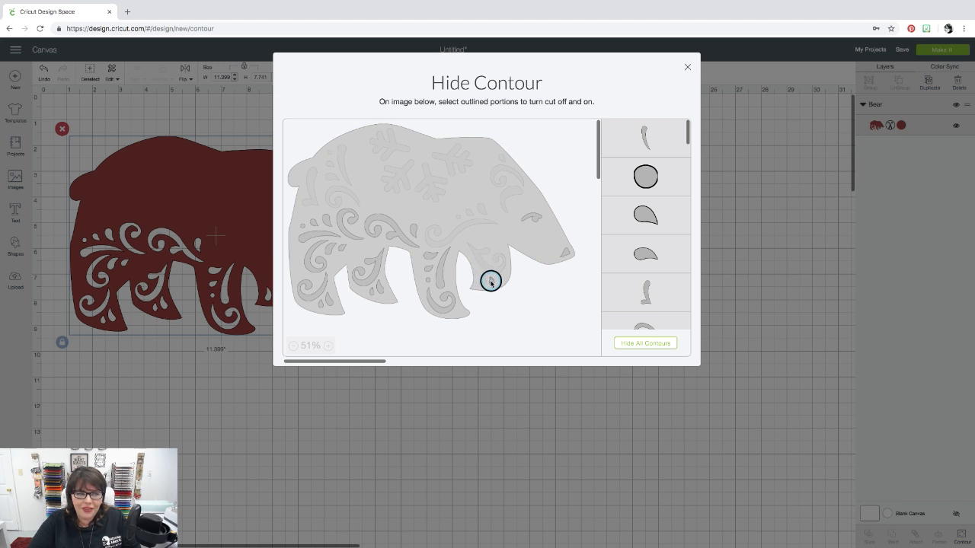
{"action": "left_click", "coordinate": [489, 280]}
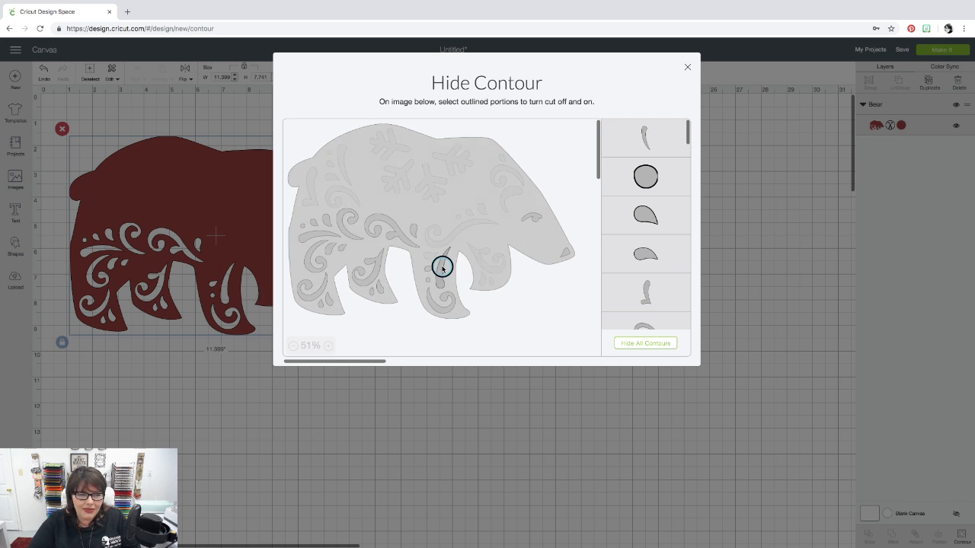
{"action": "left_click", "coordinate": [442, 268]}
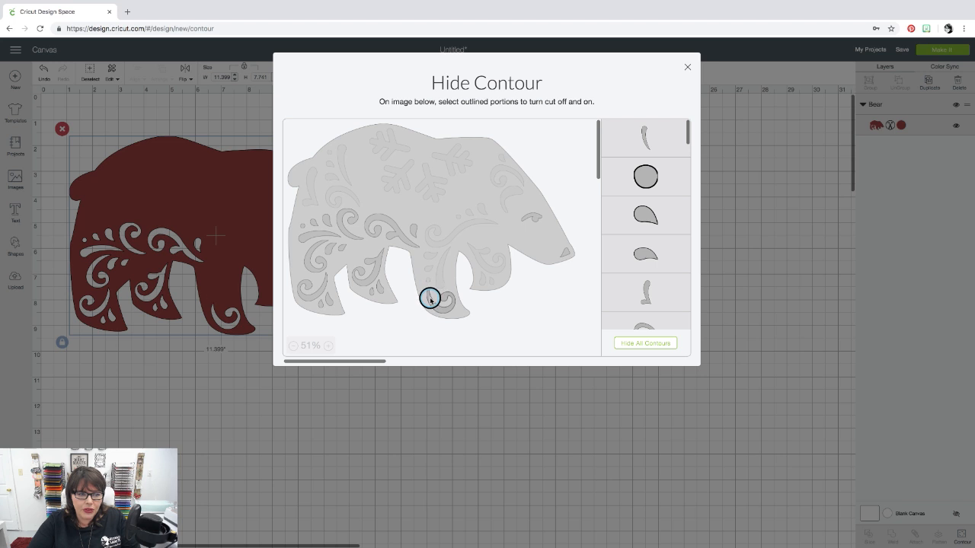
{"action": "left_click", "coordinate": [429, 297]}
Step: Hide the swirl and drop cutouts on the red bear's belly, rump and upper hind leg
{"action": "left_click", "coordinate": [384, 230]}
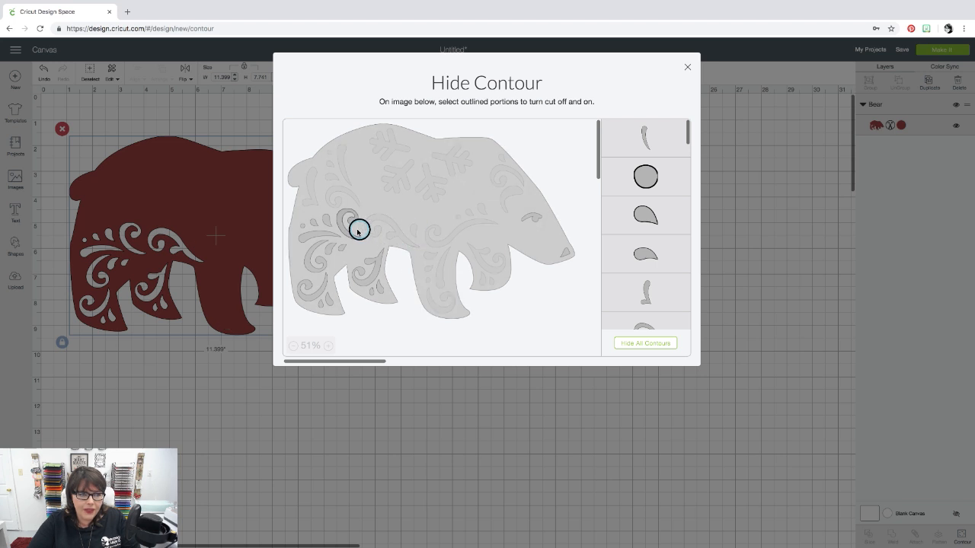
{"action": "left_click", "coordinate": [341, 226]}
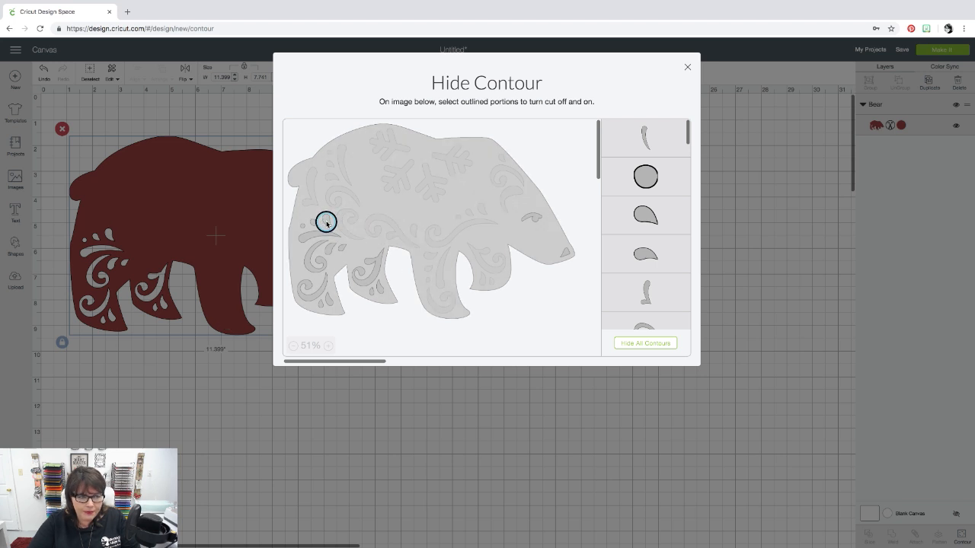
{"action": "left_click", "coordinate": [326, 222]}
{"action": "left_click", "coordinate": [301, 224]}
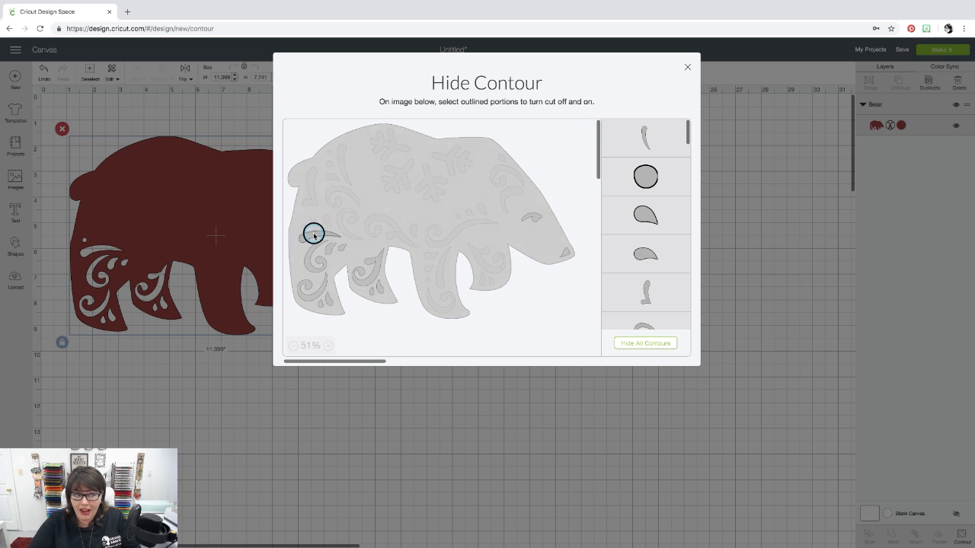
{"action": "left_click", "coordinate": [313, 236]}
{"action": "left_click", "coordinate": [318, 250]}
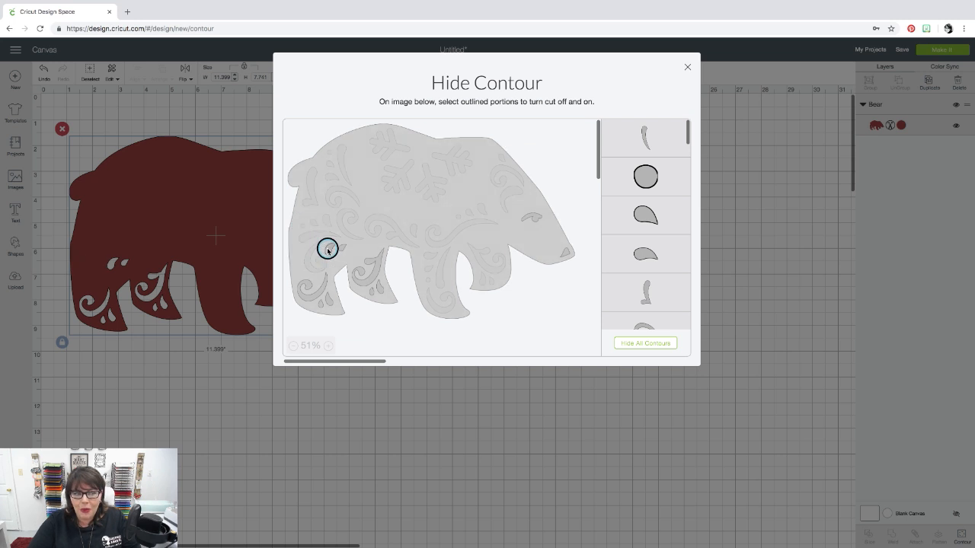
{"action": "left_click", "coordinate": [329, 249]}
{"action": "left_click", "coordinate": [340, 249]}
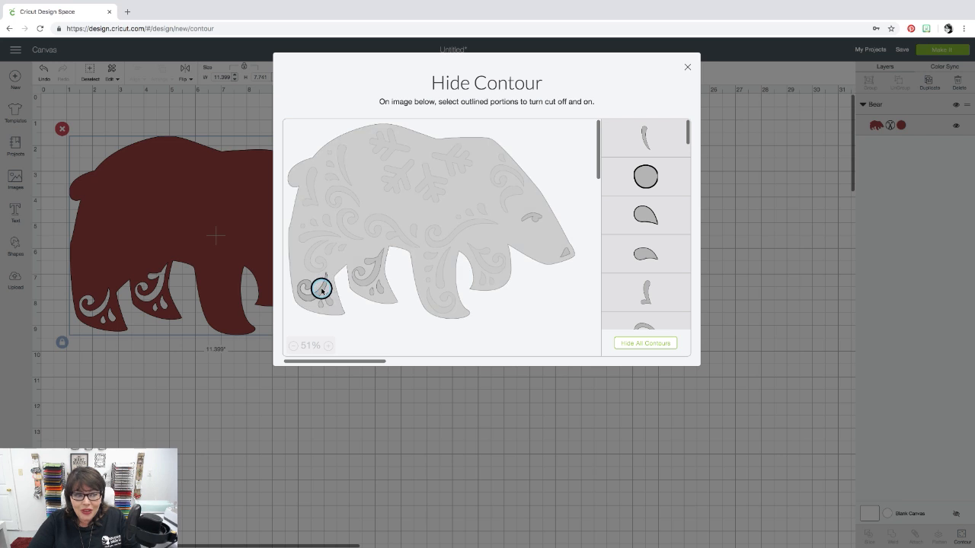
Step: Hide the remaining swirl and drop cutouts on both lower hind legs and close the contour editing
{"action": "left_click", "coordinate": [321, 290]}
{"action": "left_click", "coordinate": [321, 305]}
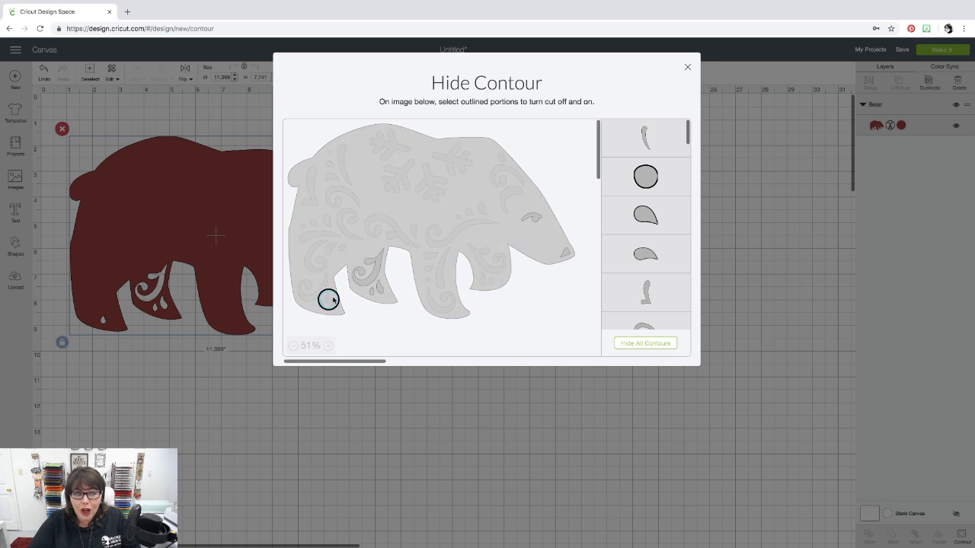
{"action": "left_click", "coordinate": [332, 300]}
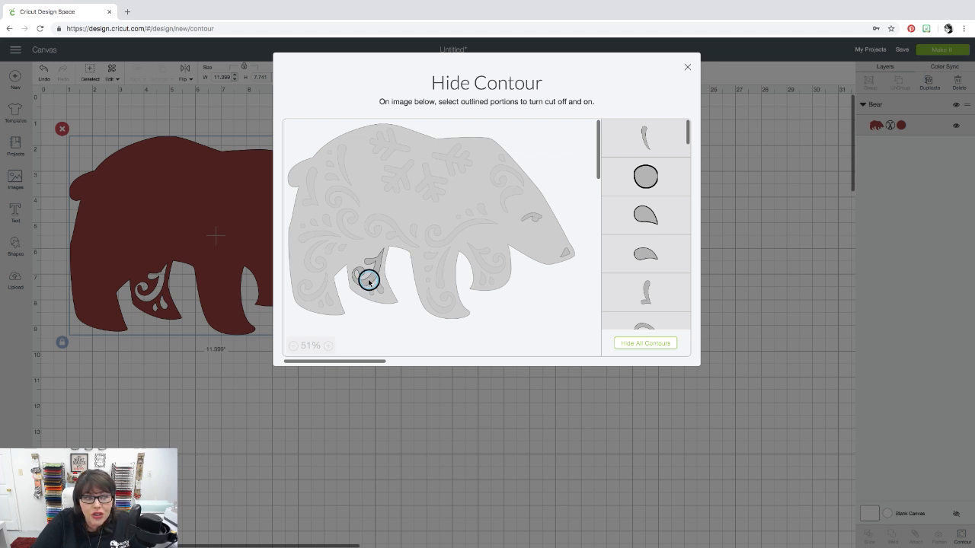
{"action": "left_click", "coordinate": [368, 280]}
{"action": "left_click", "coordinate": [372, 293]}
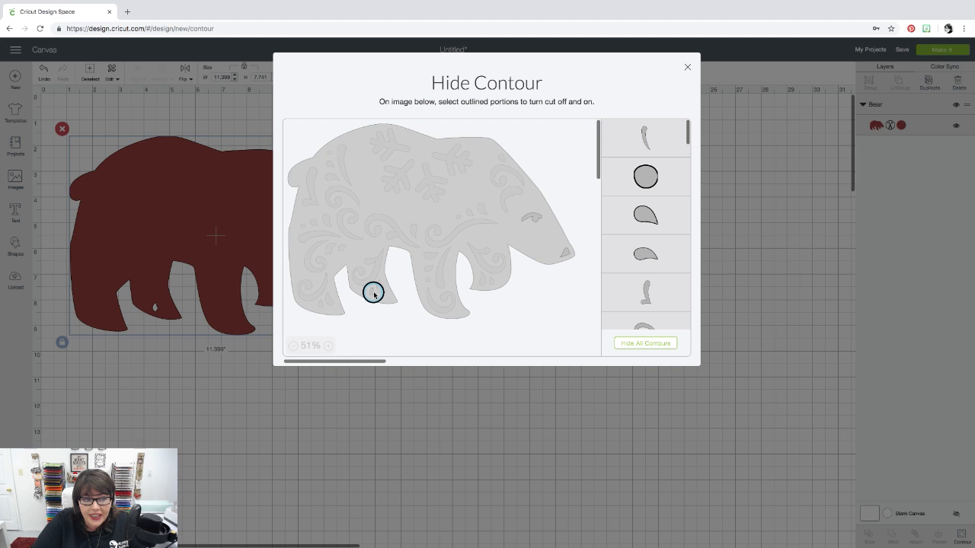
{"action": "left_click", "coordinate": [687, 67]}
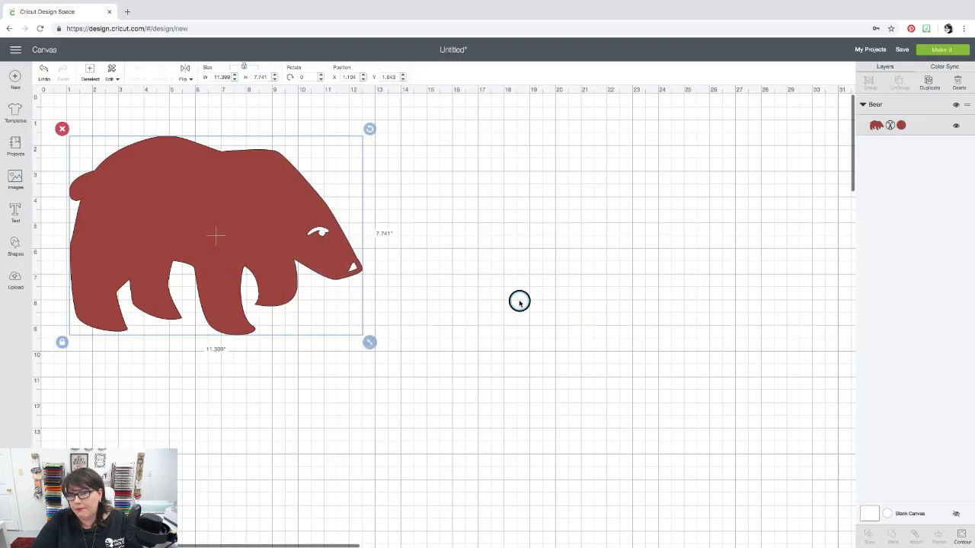
Step: Replace the bear with a basic square, circle and triangle spaced side by side in a row
{"action": "left_click", "coordinate": [62, 128]}
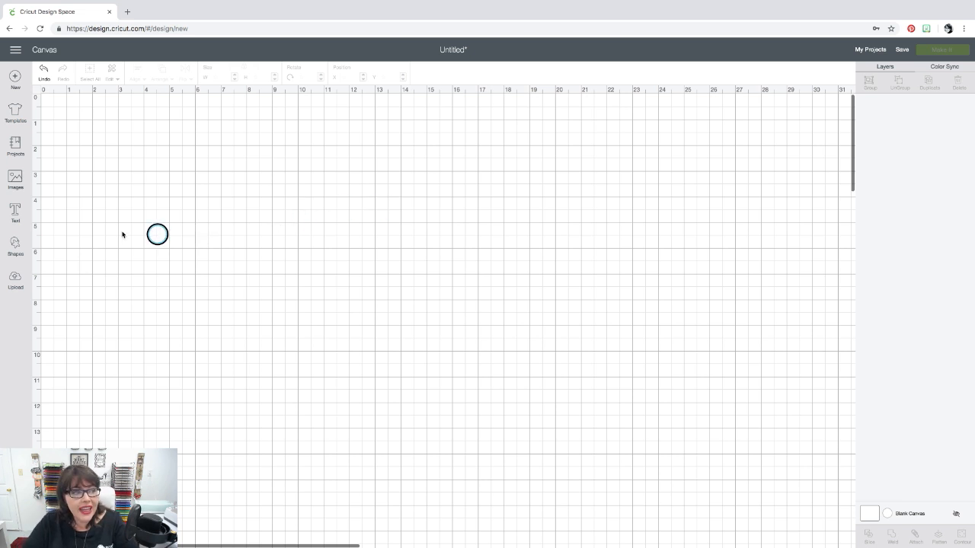
{"action": "left_click", "coordinate": [16, 245]}
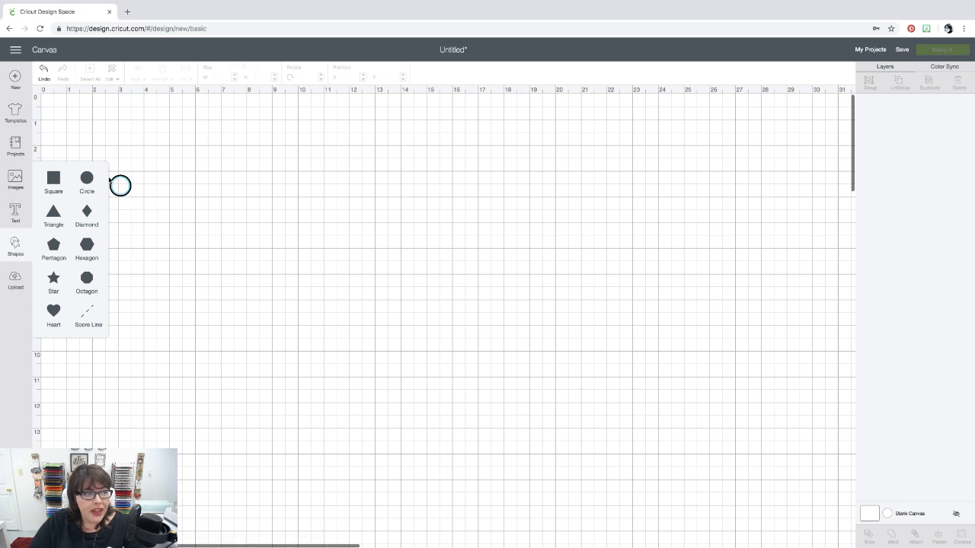
{"action": "left_click", "coordinate": [54, 178]}
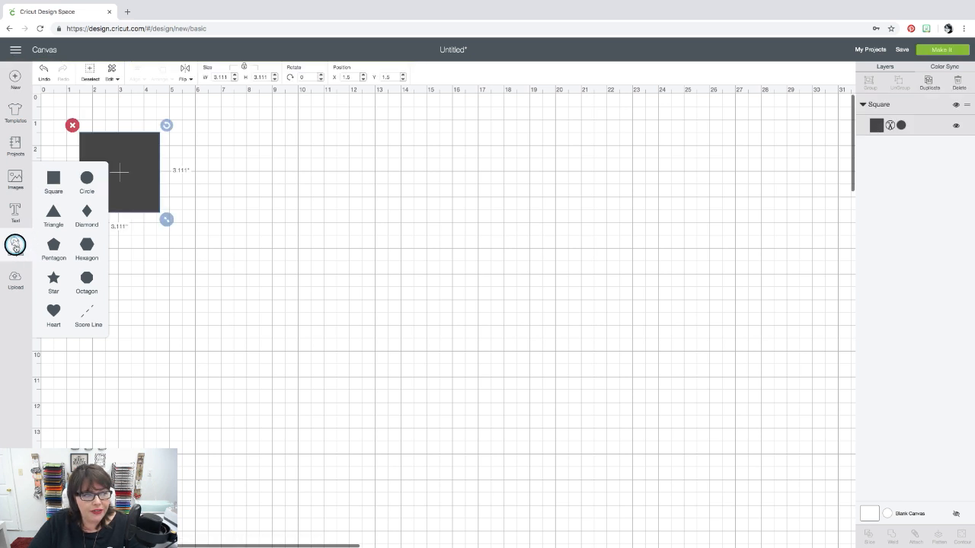
{"action": "left_click", "coordinate": [16, 248]}
{"action": "left_click", "coordinate": [16, 247]}
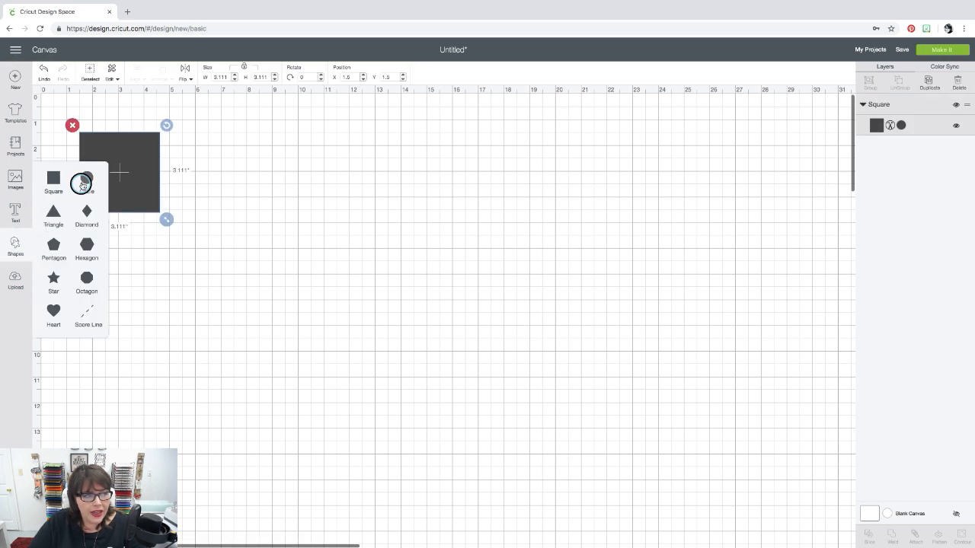
{"action": "left_click", "coordinate": [86, 178]}
{"action": "left_click", "coordinate": [16, 248]}
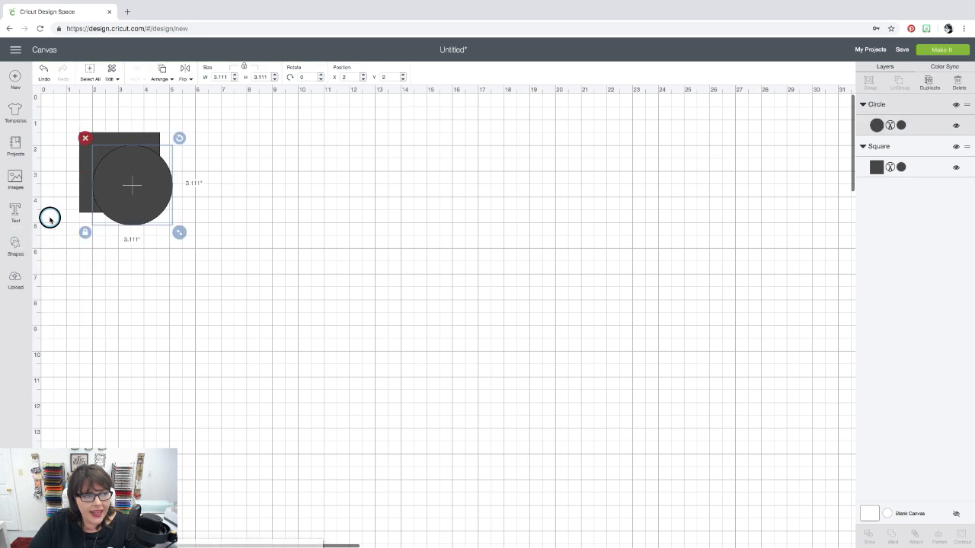
{"action": "left_click", "coordinate": [15, 246]}
{"action": "left_click", "coordinate": [53, 220]}
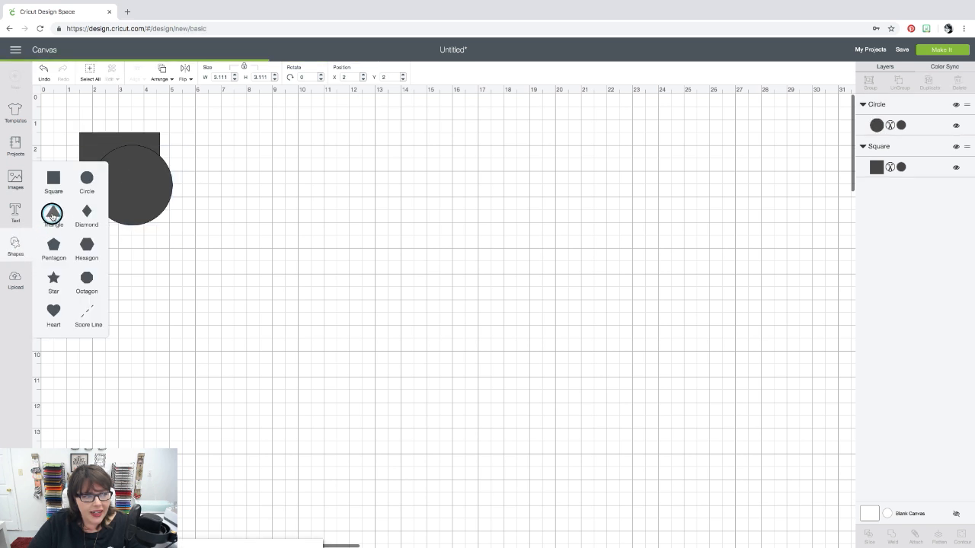
{"action": "left_click_drag", "start_coordinate": [152, 202], "coordinate": [234, 176]}
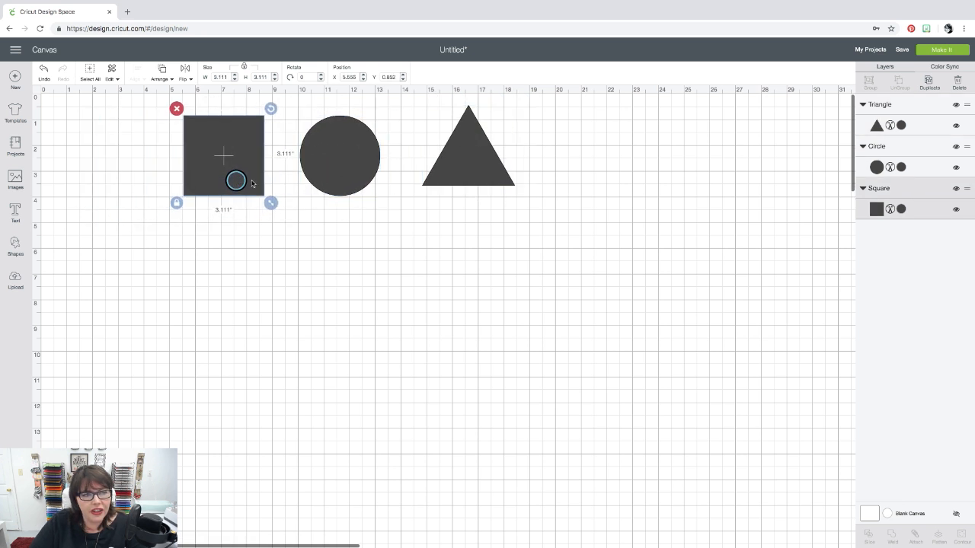
Step: Color the circle red and the square light blue, leaving the triangle dark grey
{"action": "left_click", "coordinate": [876, 167]}
{"action": "left_click", "coordinate": [801, 204]}
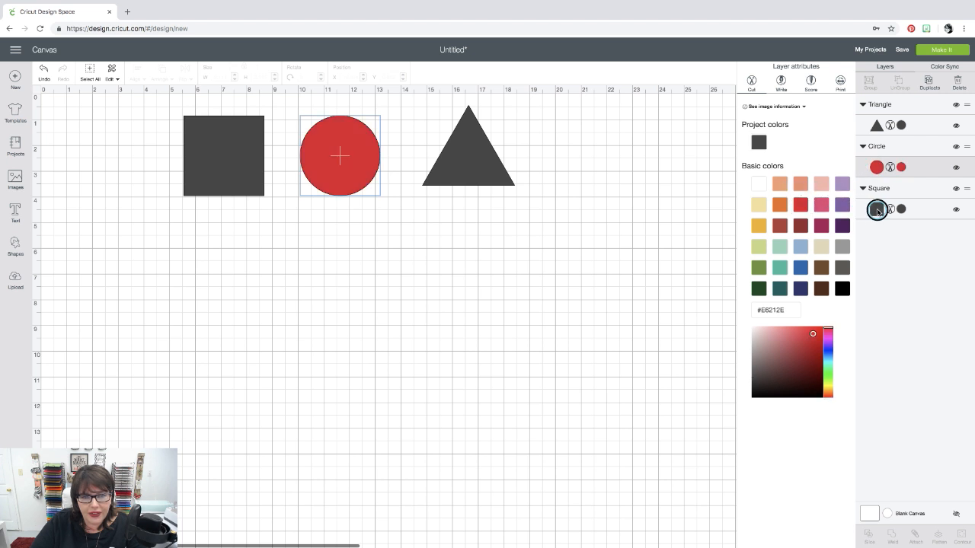
{"action": "left_click", "coordinate": [876, 209]}
{"action": "left_click", "coordinate": [802, 250]}
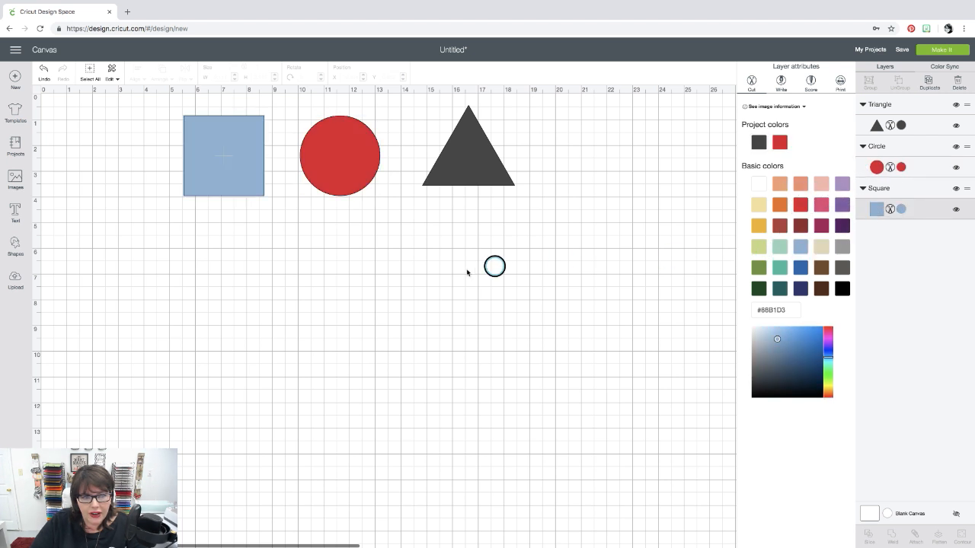
{"action": "left_click", "coordinate": [440, 256]}
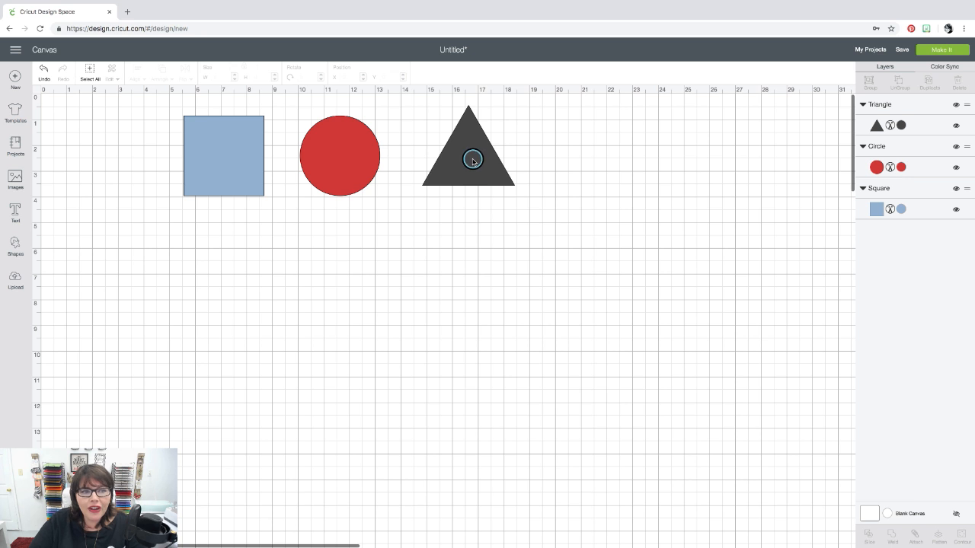
Step: Move the triangle closer to the circle and level with it, and use Color Sync to match the circle and square to its dark grey
{"action": "left_click_drag", "start_coordinate": [472, 159], "coordinate": [453, 167]}
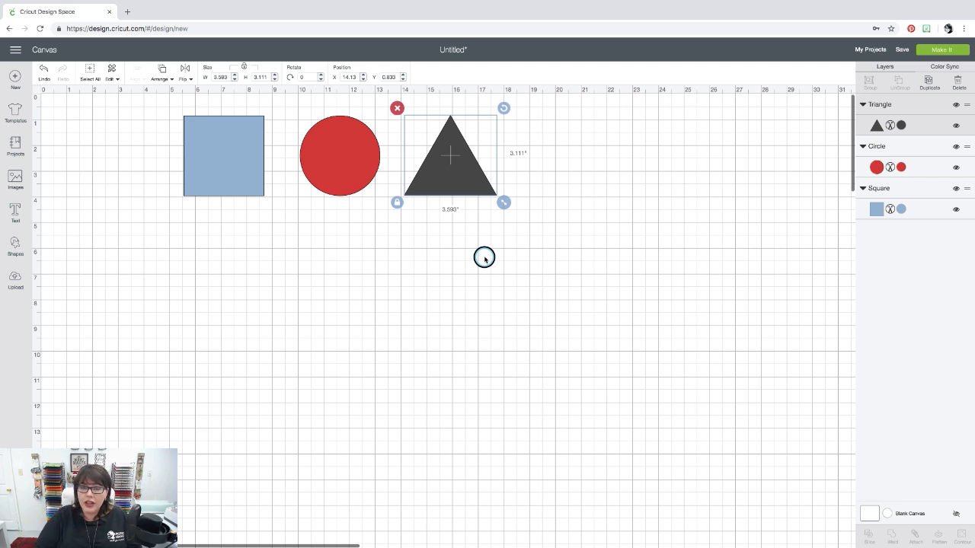
{"action": "left_click", "coordinate": [230, 159]}
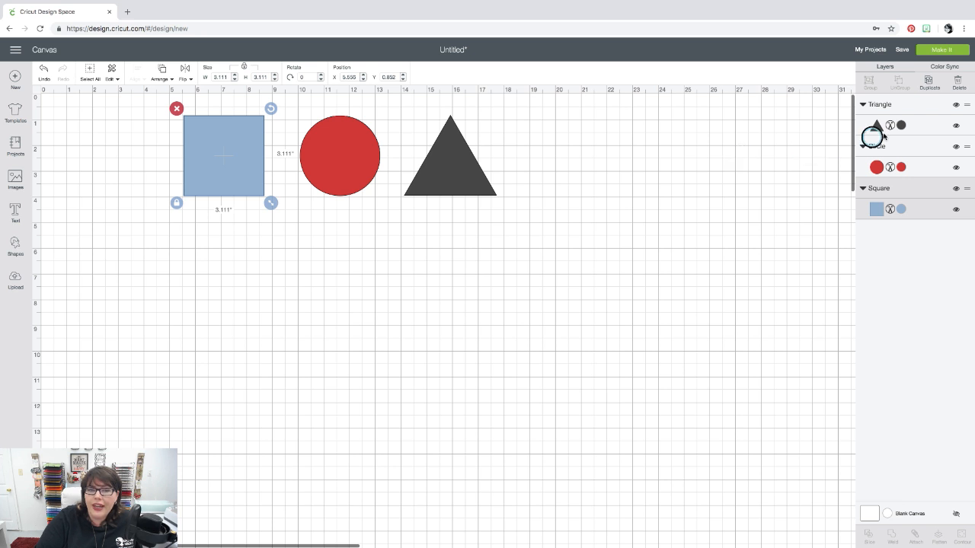
{"action": "left_click", "coordinate": [946, 67]}
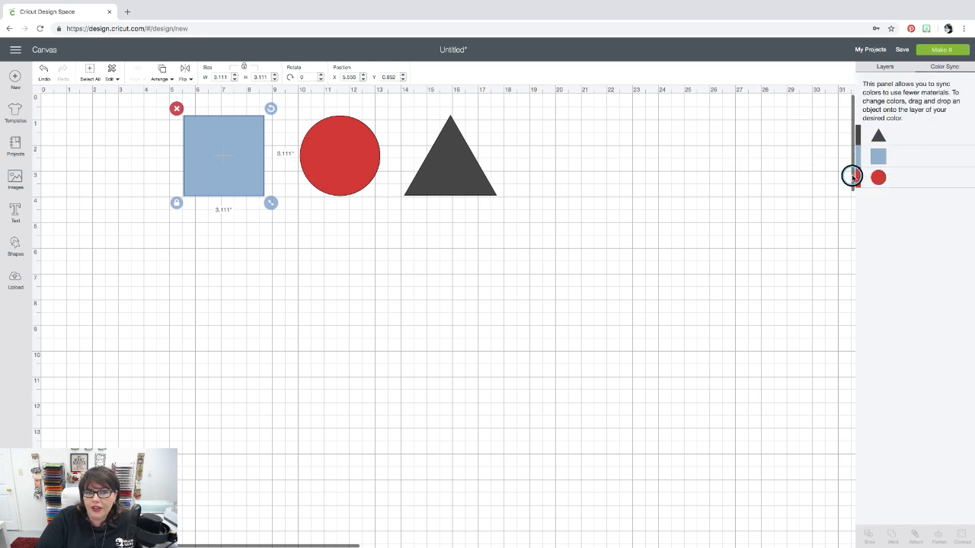
{"action": "left_click_drag", "start_coordinate": [858, 178], "coordinate": [865, 137]}
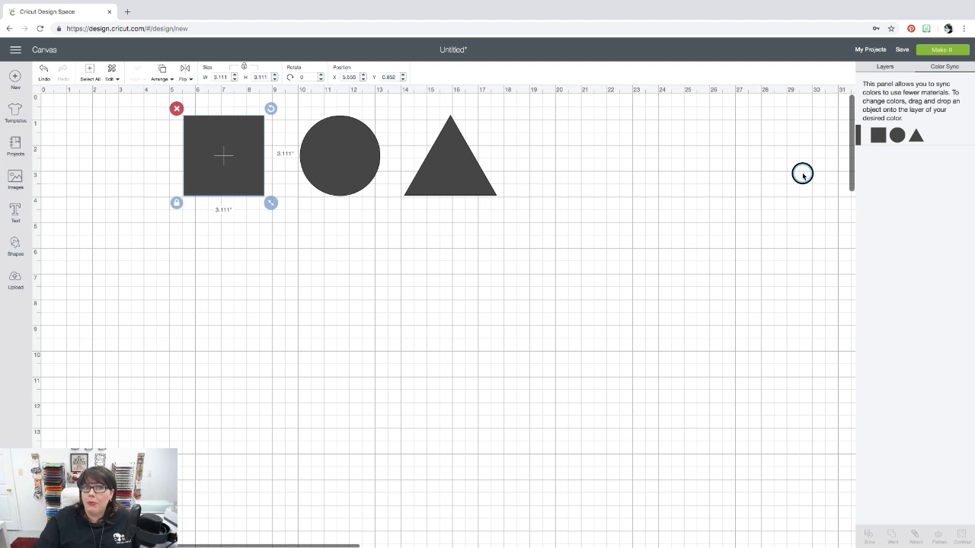
Step: Preview the cutting mat, move the triangle to its lower-left corner and the circle to its lower-right corner, and return to the canvas
{"action": "left_click", "coordinate": [941, 50]}
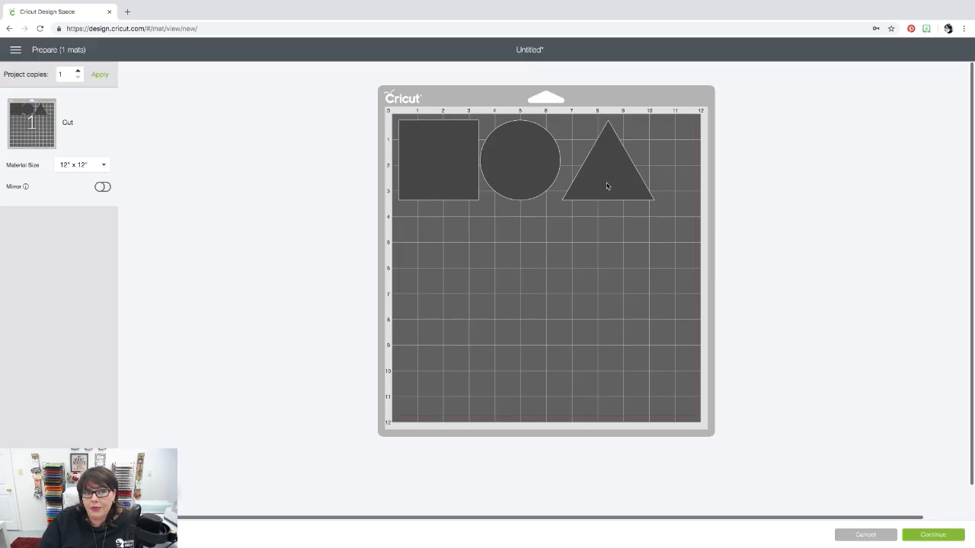
{"action": "left_click_drag", "start_coordinate": [607, 187], "coordinate": [447, 399]}
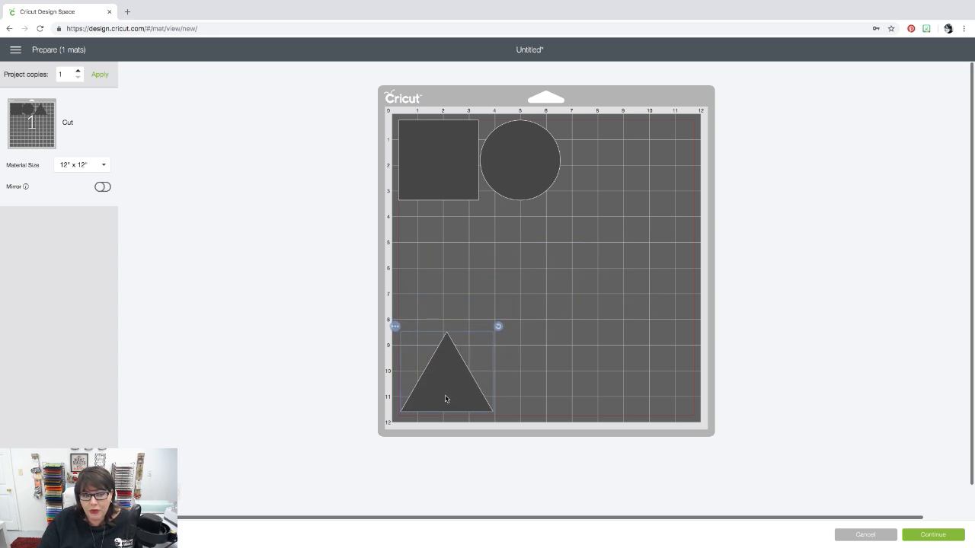
{"action": "left_click_drag", "start_coordinate": [516, 161], "coordinate": [647, 375]}
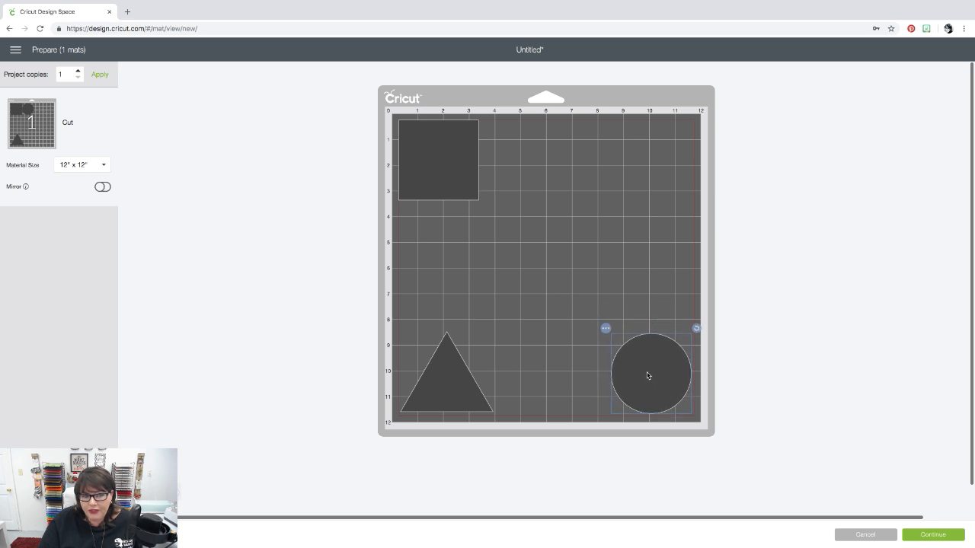
{"action": "left_click_drag", "start_coordinate": [435, 163], "coordinate": [438, 165]}
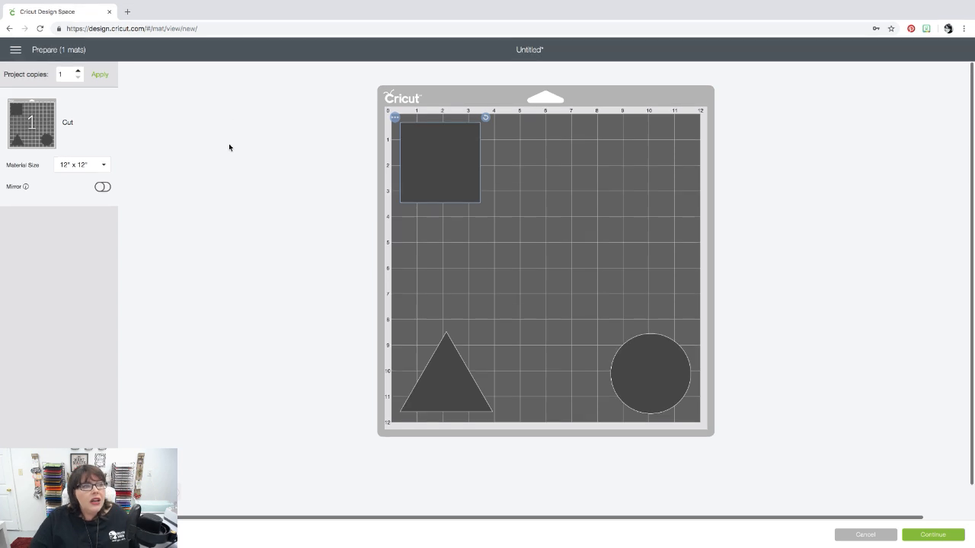
{"action": "left_click", "coordinate": [9, 28]}
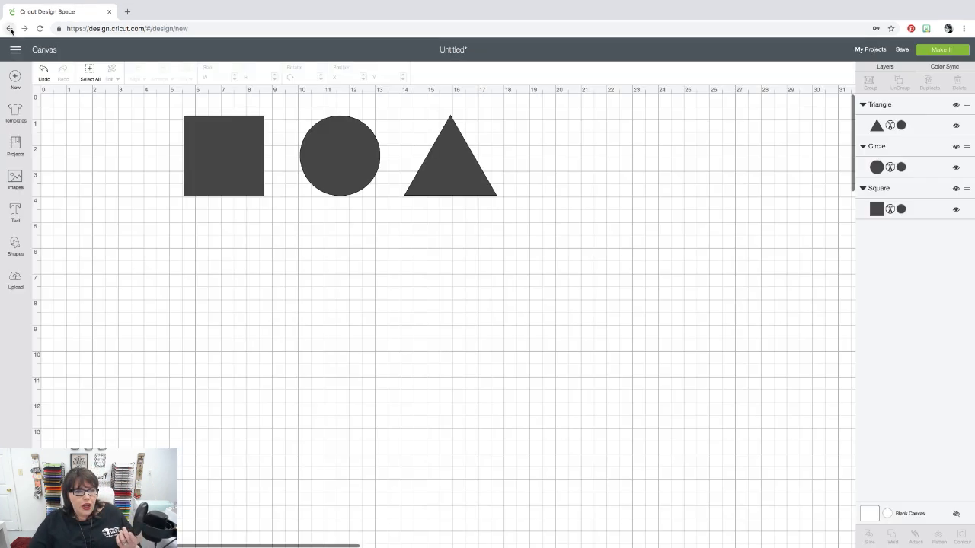
Step: Delete the circle and the triangle, keeping only the square
{"action": "left_click_drag", "start_coordinate": [139, 113], "coordinate": [519, 177]}
{"action": "left_click", "coordinate": [538, 277]}
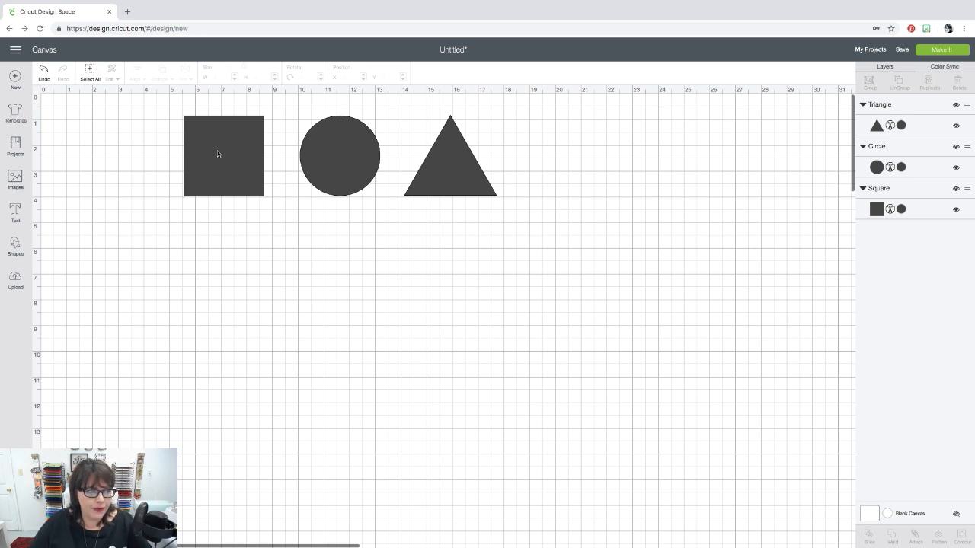
{"action": "left_click", "coordinate": [328, 158]}
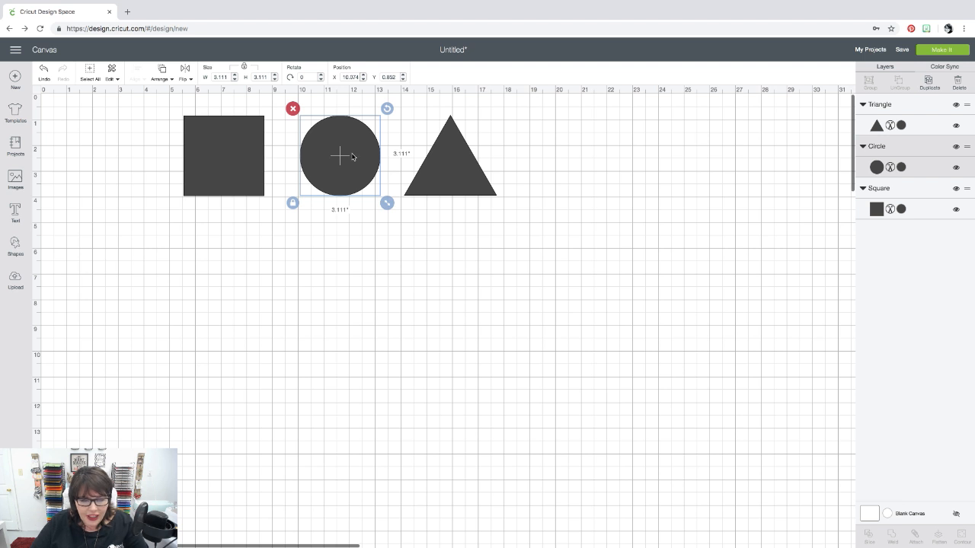
{"action": "key", "text": "Delete"}
{"action": "left_click", "coordinate": [457, 161]}
{"action": "key", "text": "Delete"}
Step: Duplicate the square three times
{"action": "left_click", "coordinate": [233, 154]}
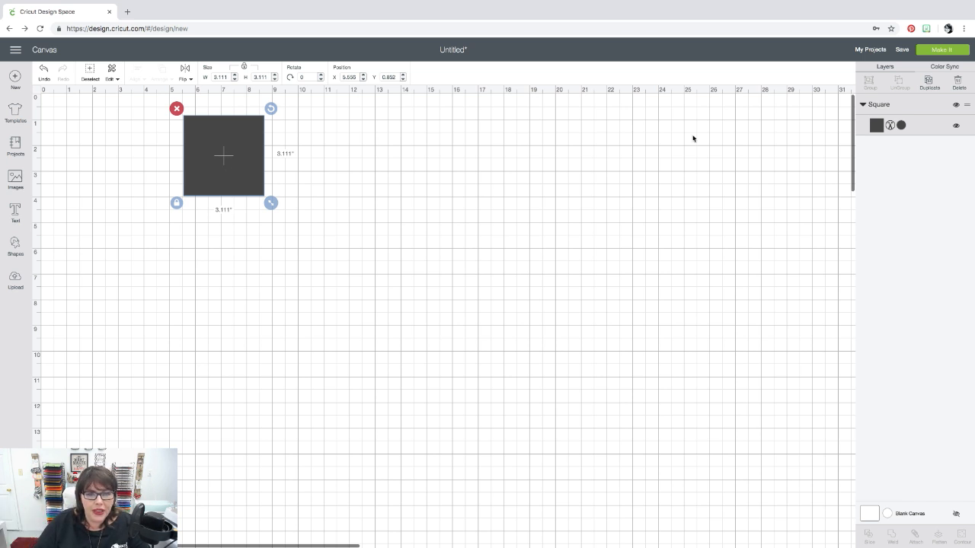
{"action": "left_click", "coordinate": [929, 81]}
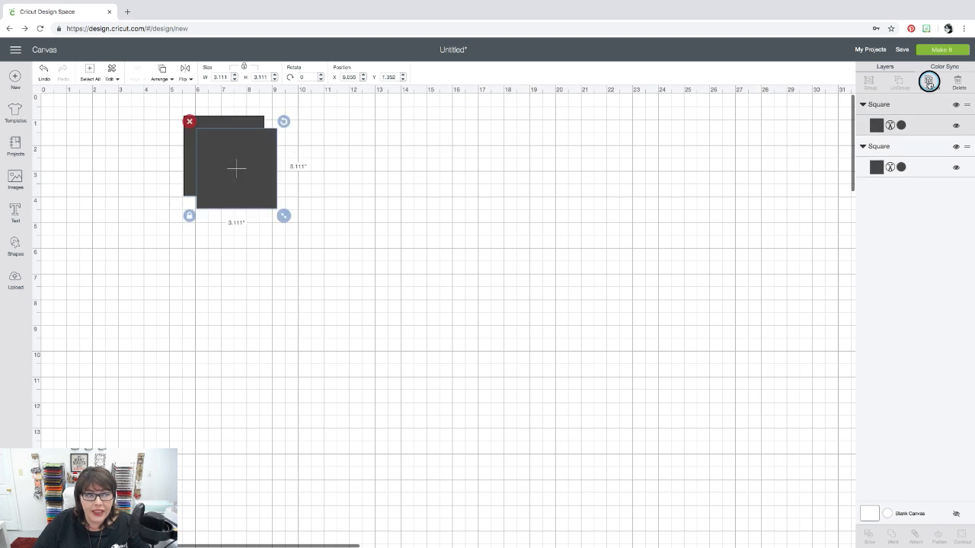
{"action": "left_click", "coordinate": [929, 82]}
{"action": "left_click", "coordinate": [929, 81]}
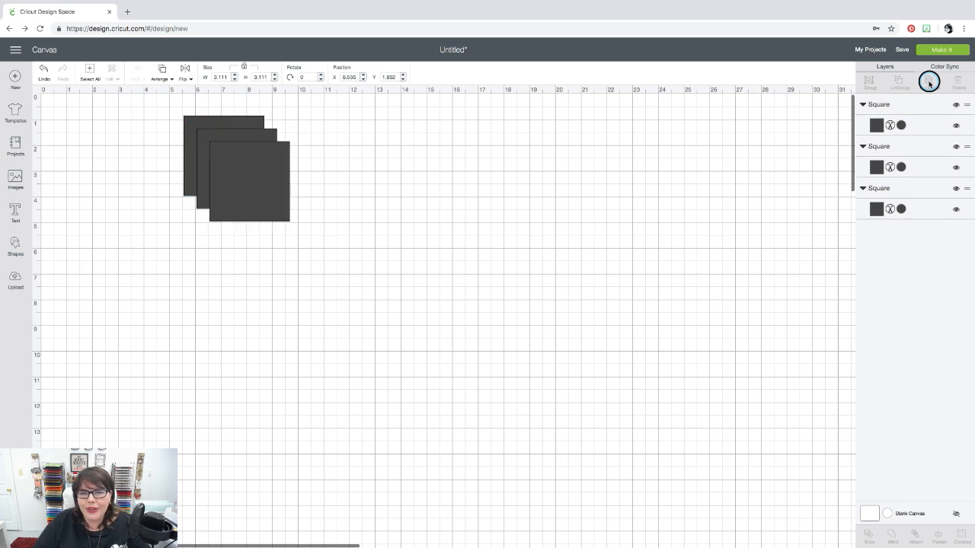
Step: Move the front square to the right and the back one slightly left so they span about 14 inches, and align their tops
{"action": "left_click_drag", "start_coordinate": [276, 196], "coordinate": [504, 164]}
{"action": "left_click_drag", "start_coordinate": [190, 124], "coordinate": [177, 129]}
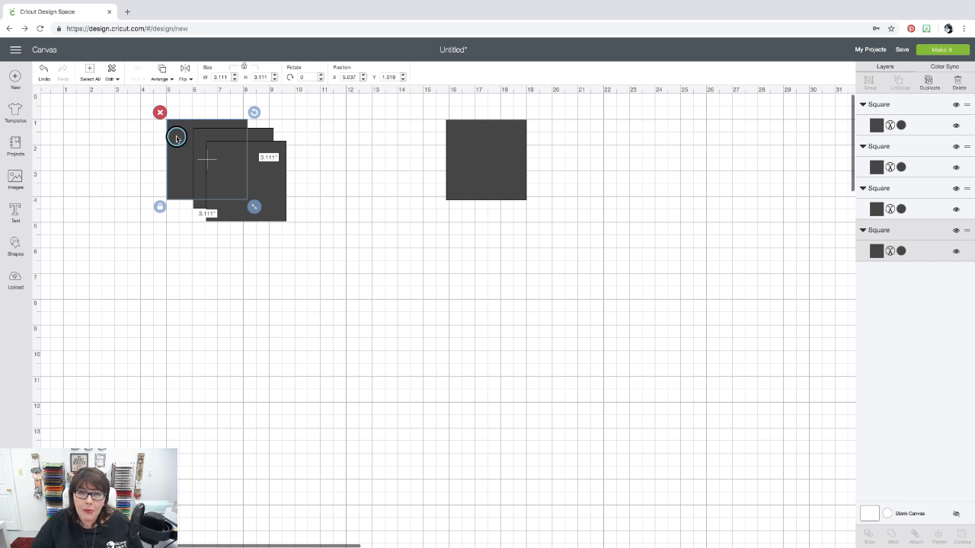
{"action": "left_click", "coordinate": [472, 142], "text": "shift"}
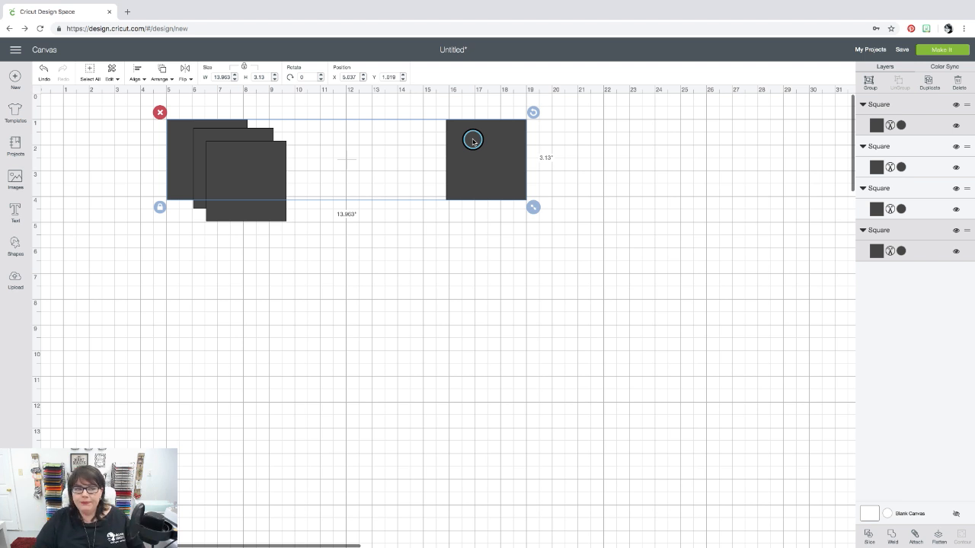
{"action": "left_click", "coordinate": [137, 77]}
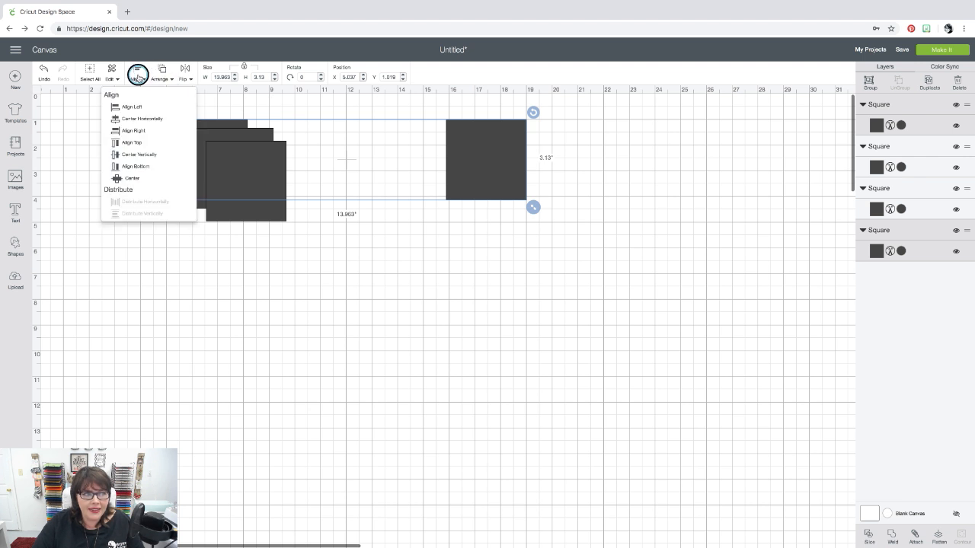
{"action": "left_click", "coordinate": [131, 142]}
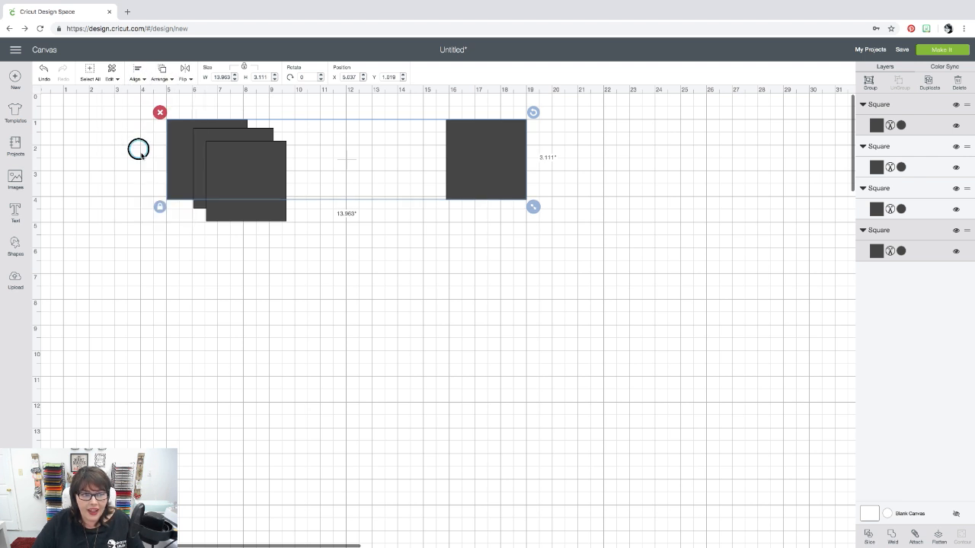
{"action": "left_click", "coordinate": [438, 345]}
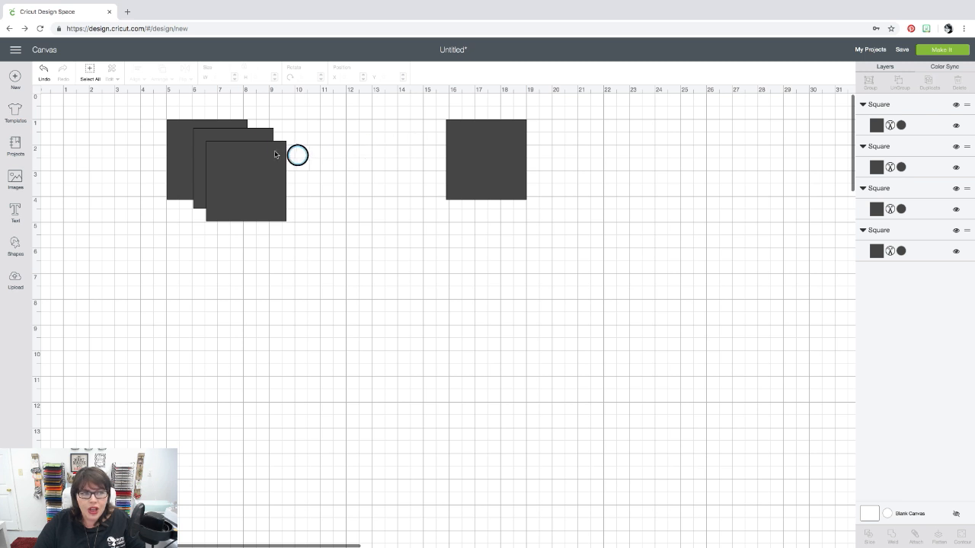
Step: Distribute all four squares horizontally and align them along their top edges
{"action": "left_click_drag", "start_coordinate": [135, 108], "coordinate": [552, 252]}
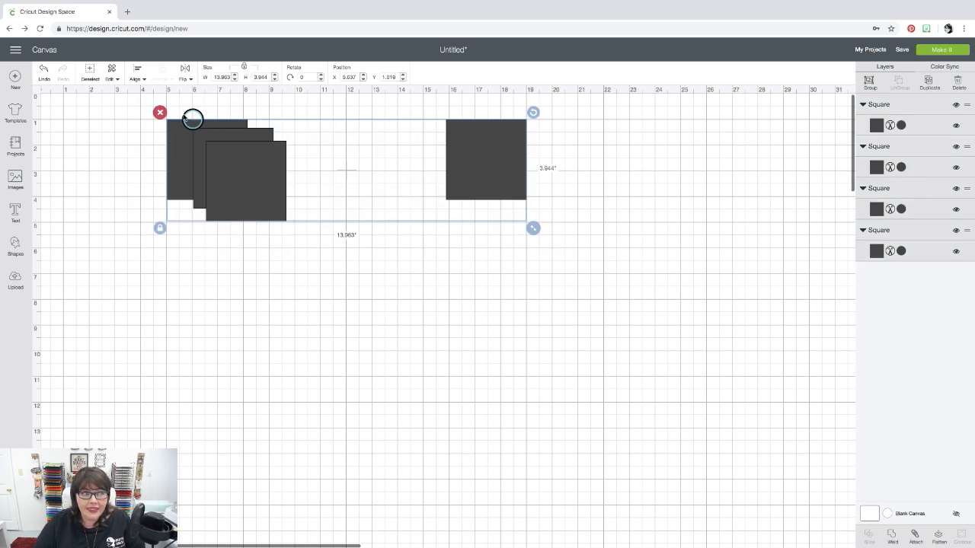
{"action": "left_click", "coordinate": [134, 74]}
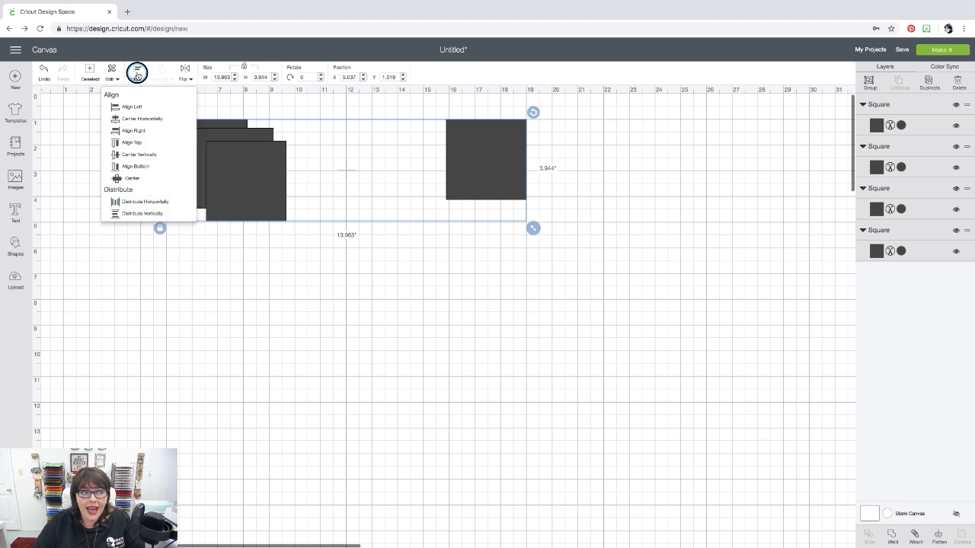
{"action": "left_click", "coordinate": [147, 202]}
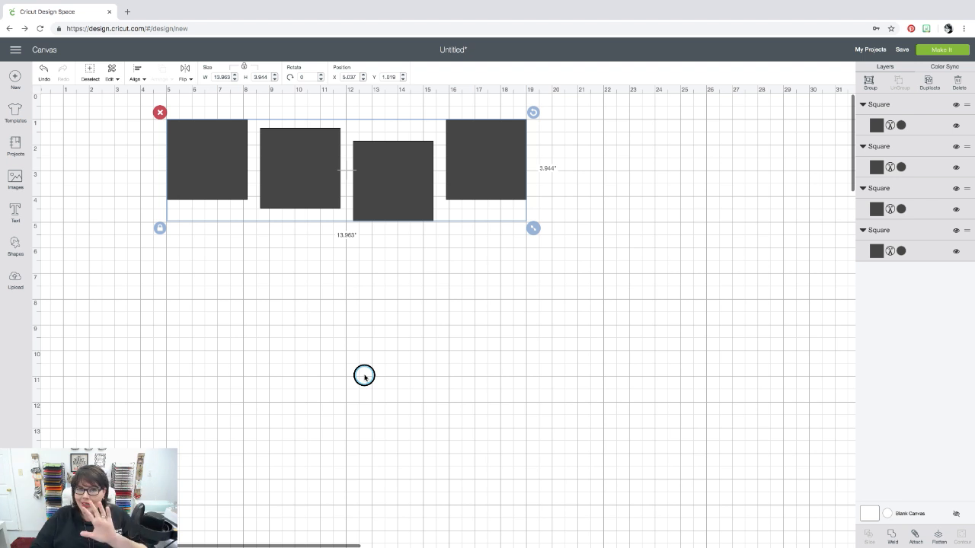
{"action": "left_click", "coordinate": [133, 75]}
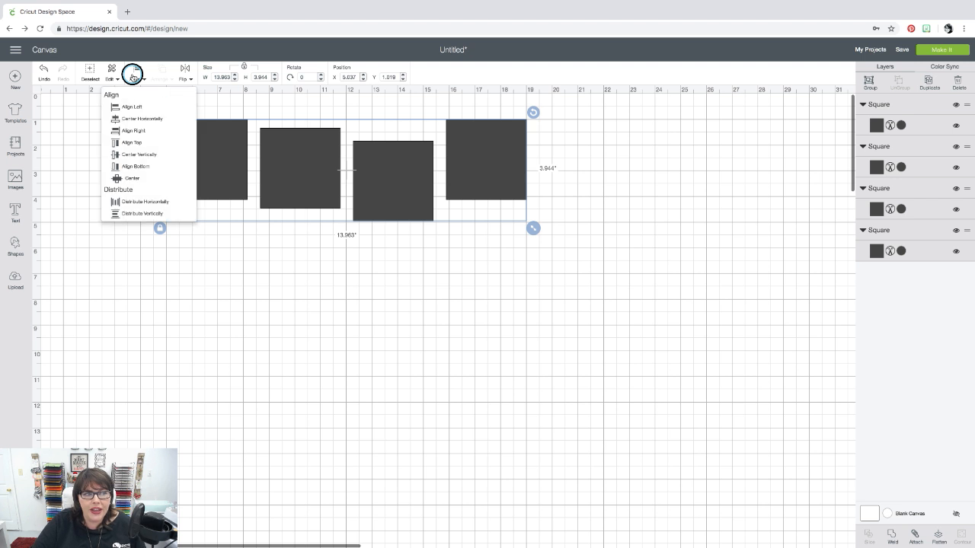
{"action": "left_click", "coordinate": [131, 143]}
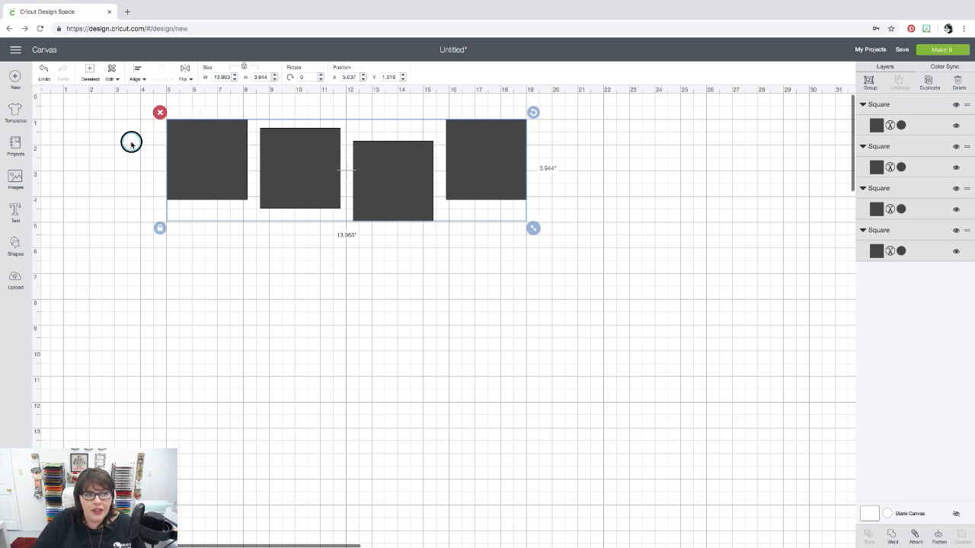
{"action": "left_click", "coordinate": [432, 363]}
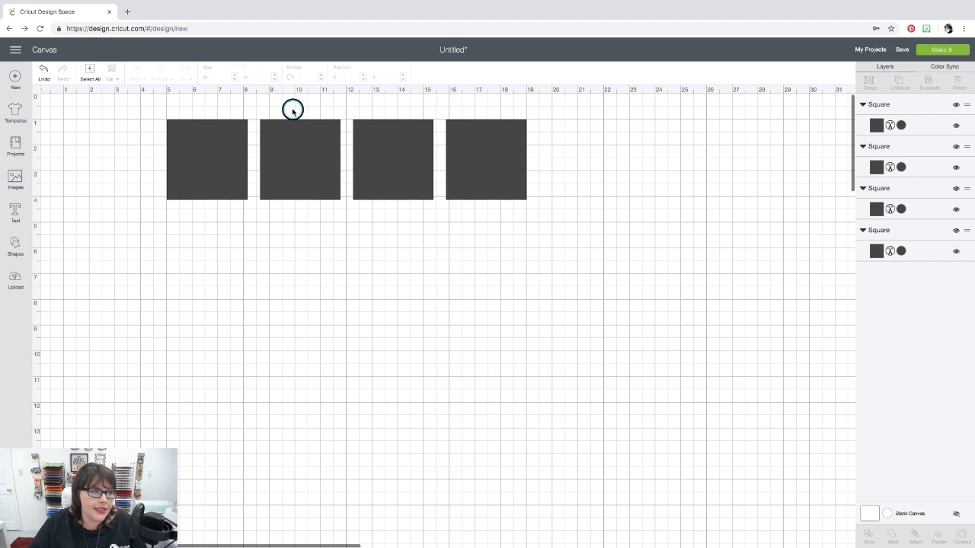
Step: Delete the three rightmost squares, keeping only the first one in the row
{"action": "left_click_drag", "start_coordinate": [294, 109], "coordinate": [538, 175]}
{"action": "key", "text": "Delete"}
{"action": "left_click", "coordinate": [211, 185]}
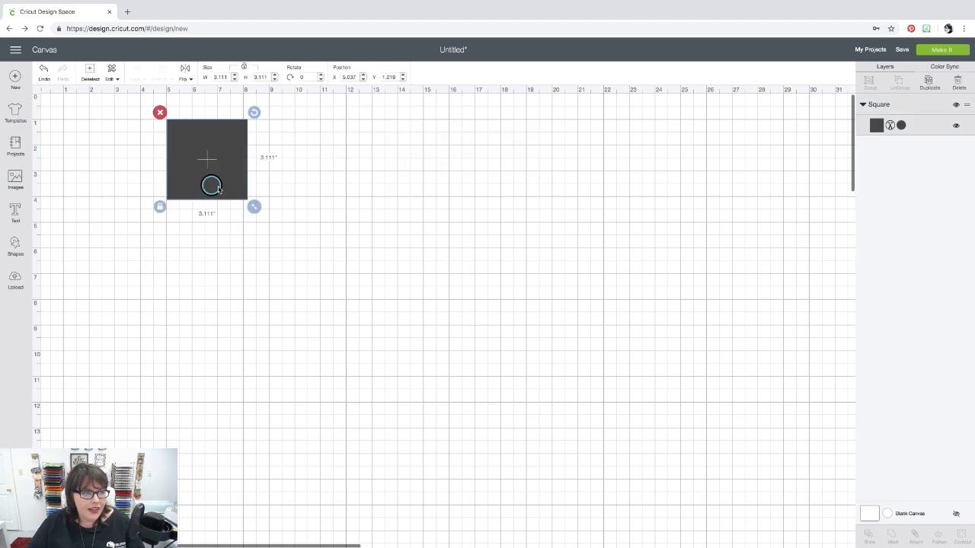
Step: Enlarge the remaining square and set its width to 6 inches with the proportions locked
{"action": "left_click_drag", "start_coordinate": [255, 207], "coordinate": [351, 303]}
{"action": "left_click_drag", "start_coordinate": [361, 400], "coordinate": [387, 453]}
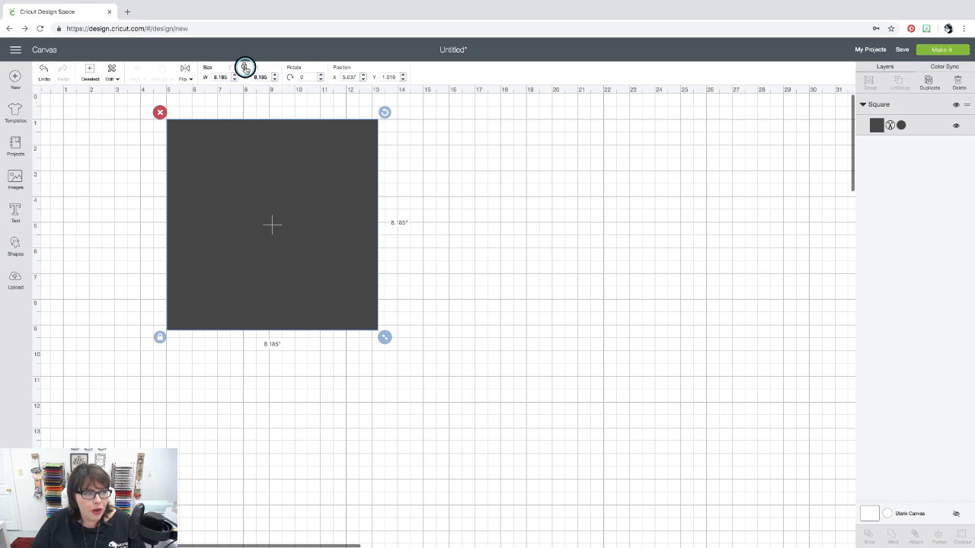
{"action": "left_click_drag", "start_coordinate": [229, 76], "coordinate": [205, 78]}
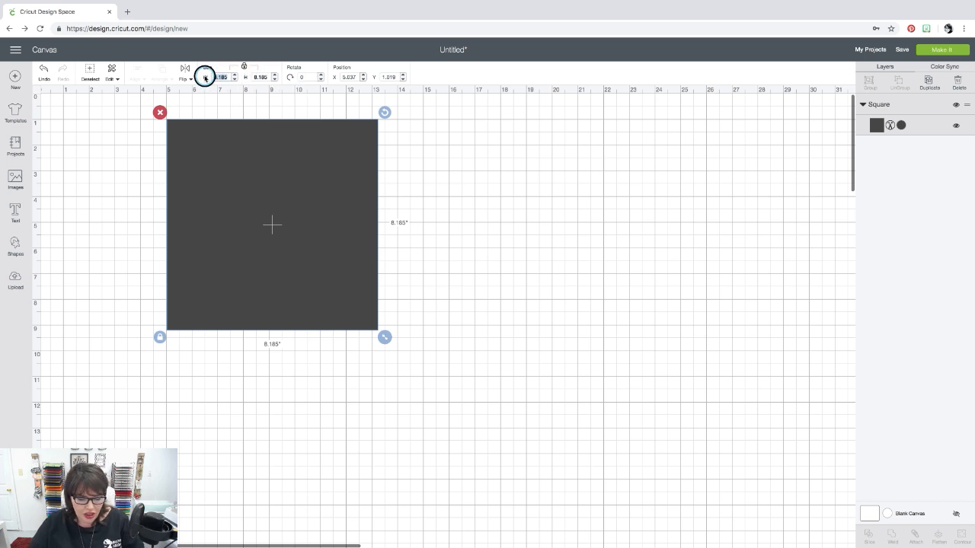
{"action": "type", "text": "6"}
{"action": "key", "text": "Return"}
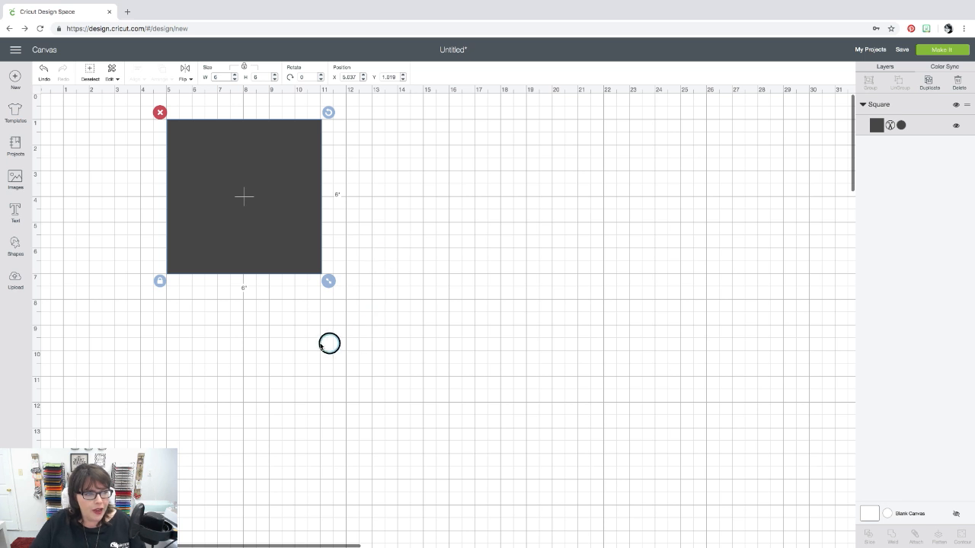
{"action": "left_click", "coordinate": [329, 343]}
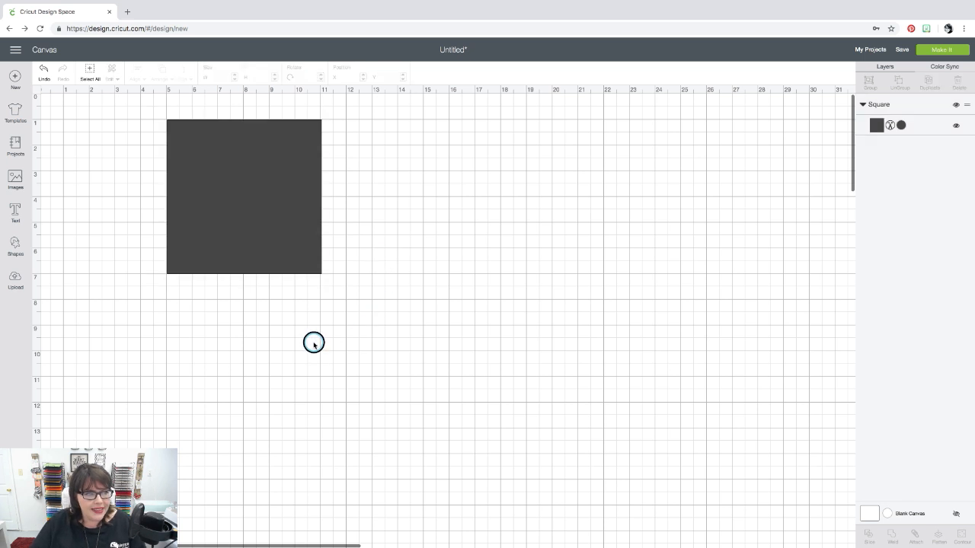
Step: Add the text "Thanks" and place it on the upper part of the square
{"action": "left_click", "coordinate": [15, 214]}
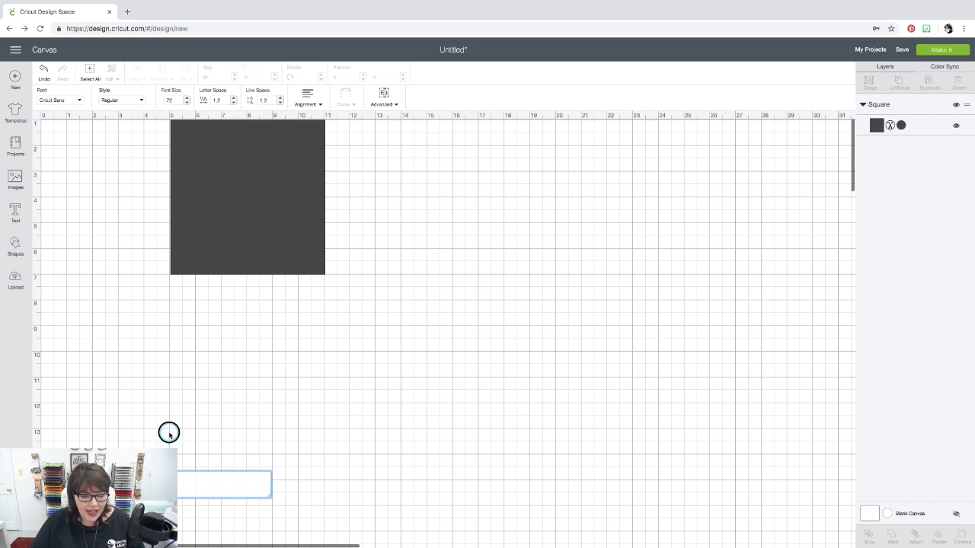
{"action": "type", "text": "H"}
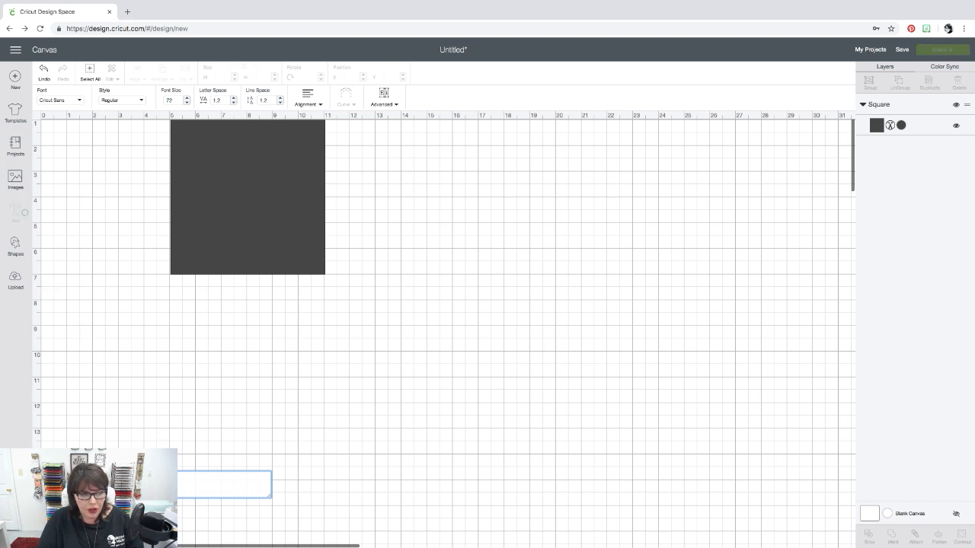
{"action": "type", "text": "hanks"}
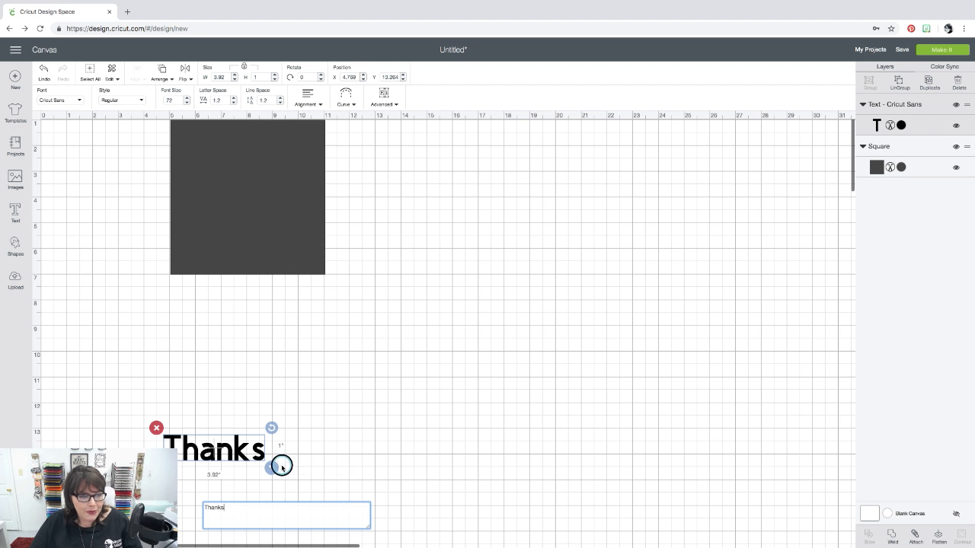
{"action": "left_click", "coordinate": [325, 469]}
{"action": "left_click_drag", "start_coordinate": [240, 453], "coordinate": [270, 166]}
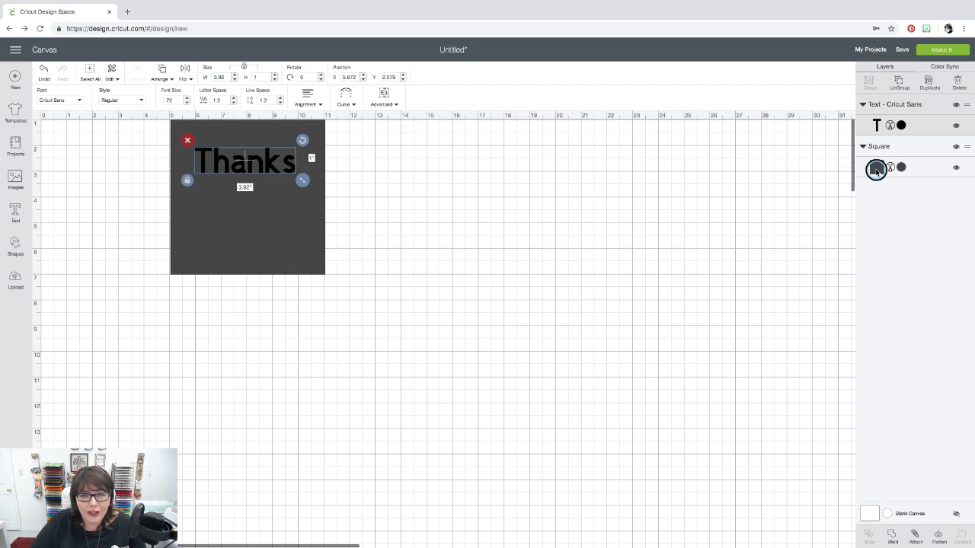
Step: Recolor the square light mint green (#94D2BC) and move it together with the text to about X 13.6, Y 7.5 inches
{"action": "left_click", "coordinate": [875, 169]}
{"action": "left_click", "coordinate": [778, 248]}
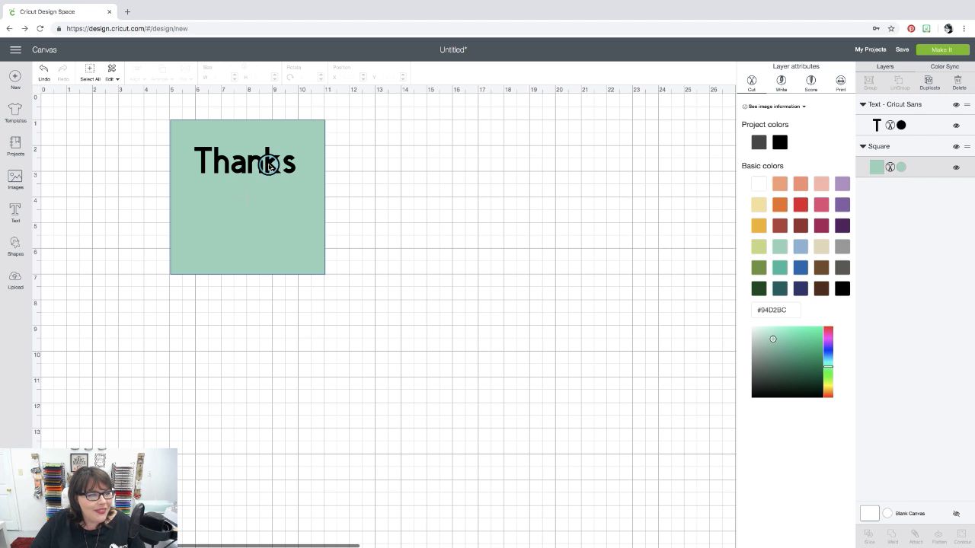
{"action": "left_click_drag", "start_coordinate": [269, 165], "coordinate": [270, 166]}
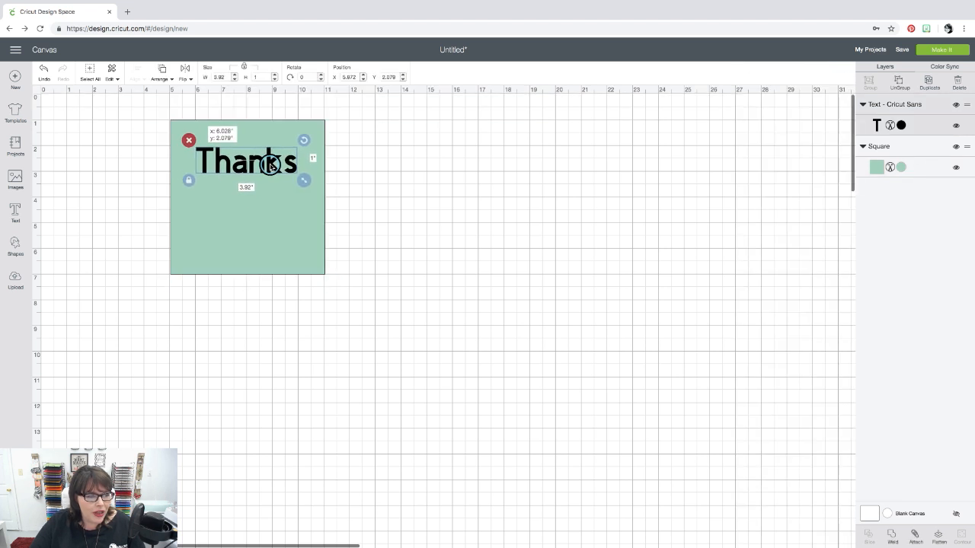
{"action": "left_click", "coordinate": [399, 279]}
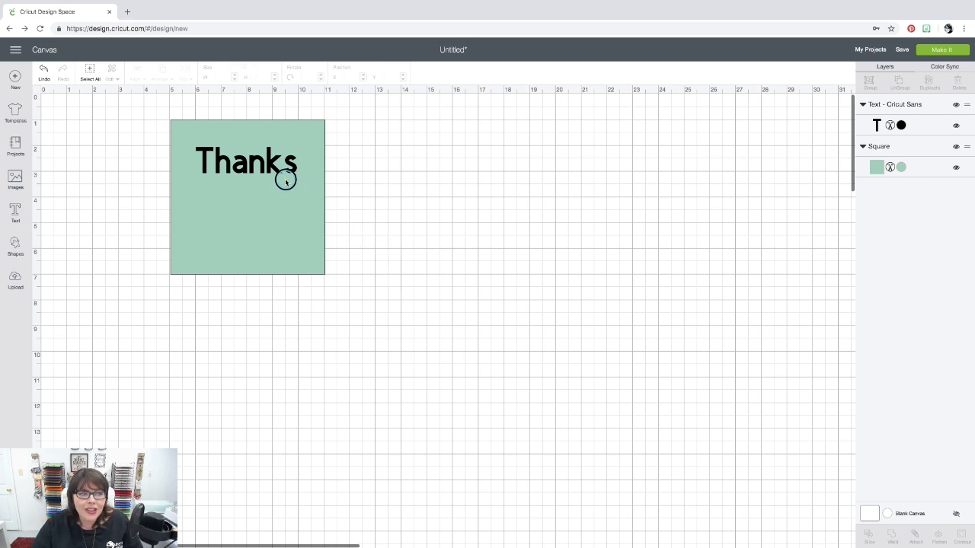
{"action": "left_click_drag", "start_coordinate": [137, 124], "coordinate": [521, 383]}
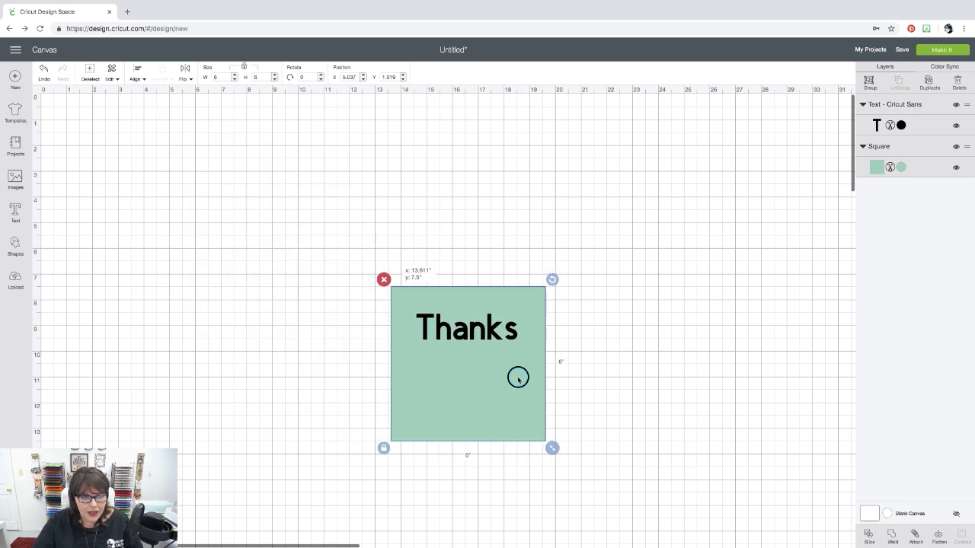
{"action": "left_click", "coordinate": [241, 361]}
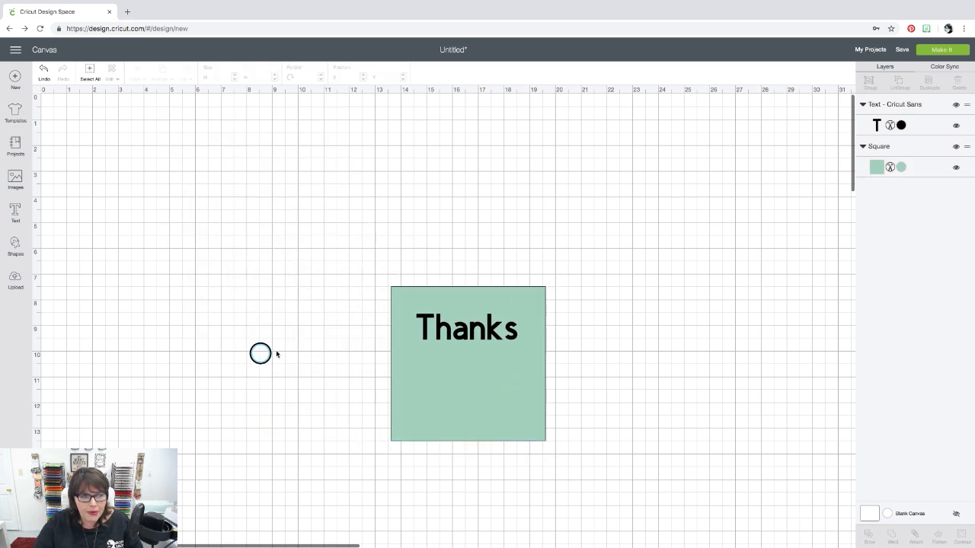
Step: Open the font list for the "Thanks" text and browse all available fonts
{"action": "left_click", "coordinate": [463, 337]}
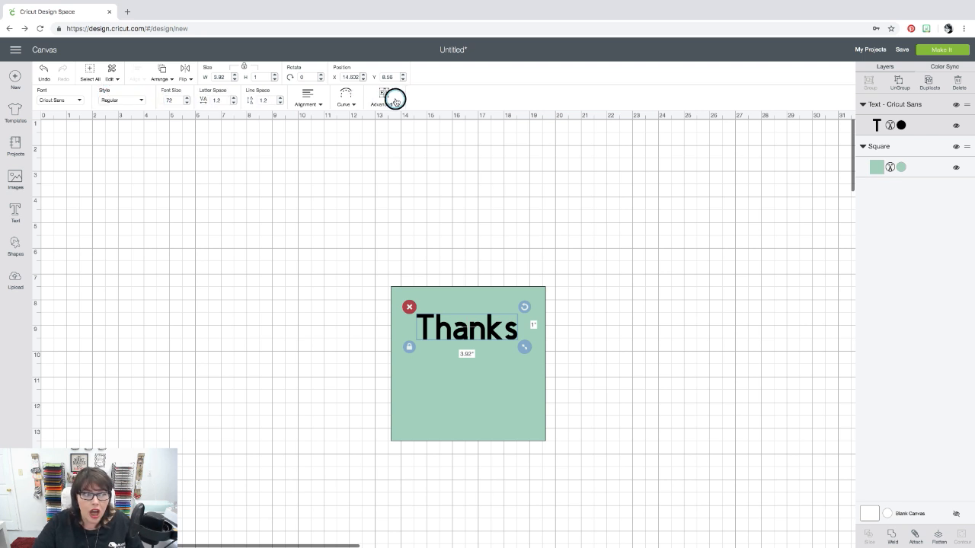
{"action": "left_click", "coordinate": [78, 101]}
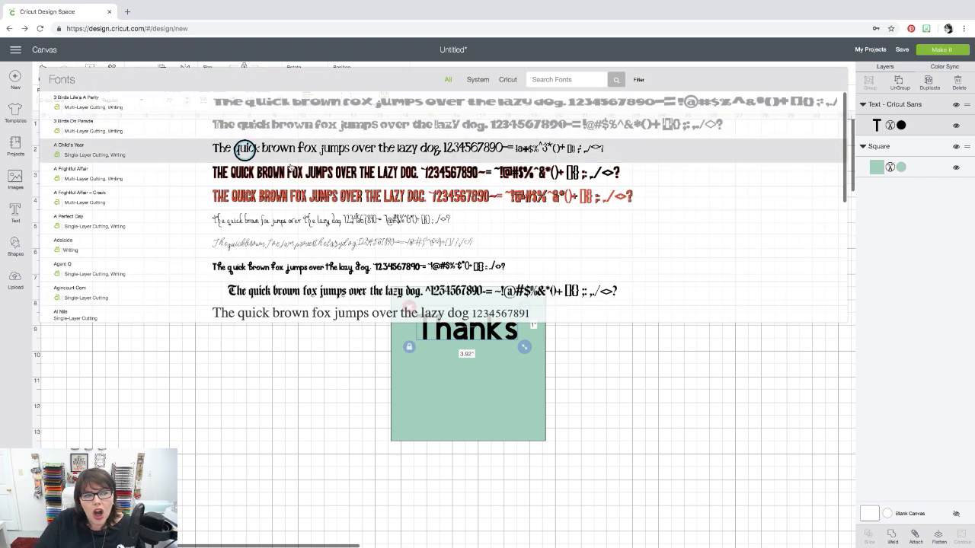
{"action": "scroll", "coordinate": [492, 246], "scroll_direction": "down", "scroll_amount": 5}
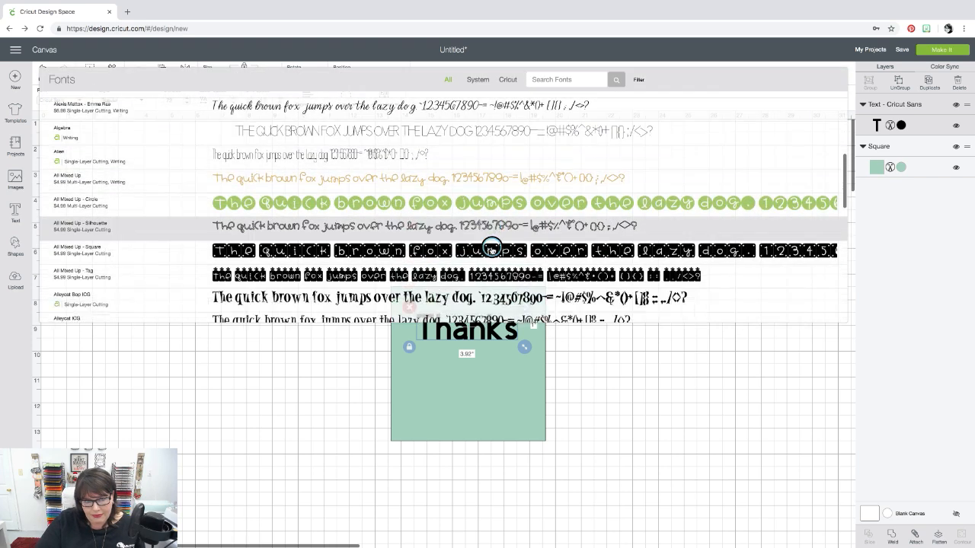
{"action": "scroll", "coordinate": [491, 246], "scroll_direction": "down", "scroll_amount": 8}
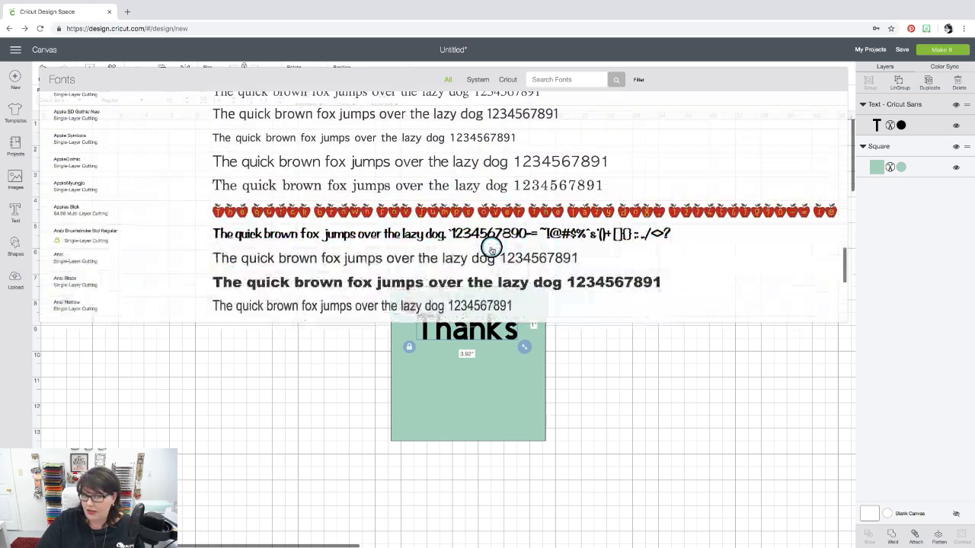
{"action": "scroll", "coordinate": [492, 248], "scroll_direction": "down", "scroll_amount": 10}
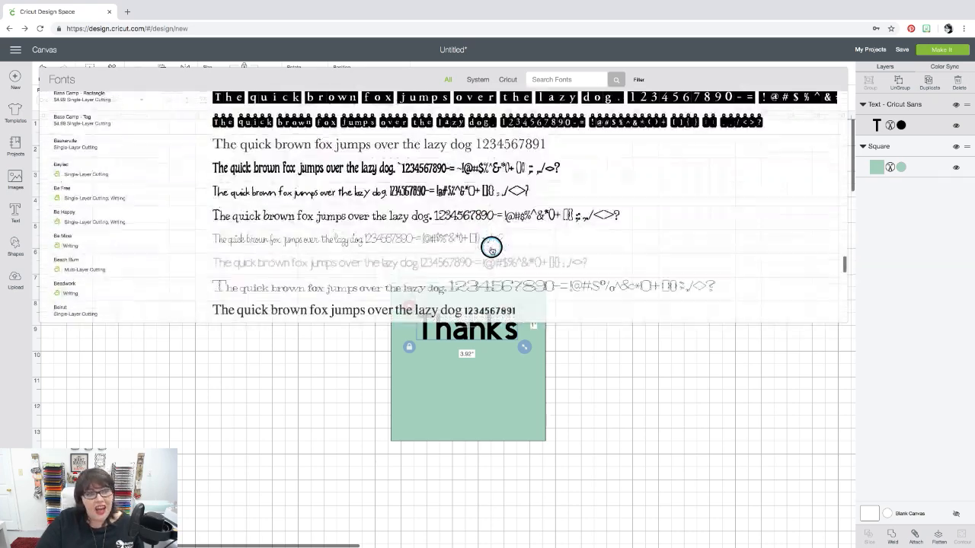
{"action": "scroll", "coordinate": [492, 248], "scroll_direction": "up", "scroll_amount": 15}
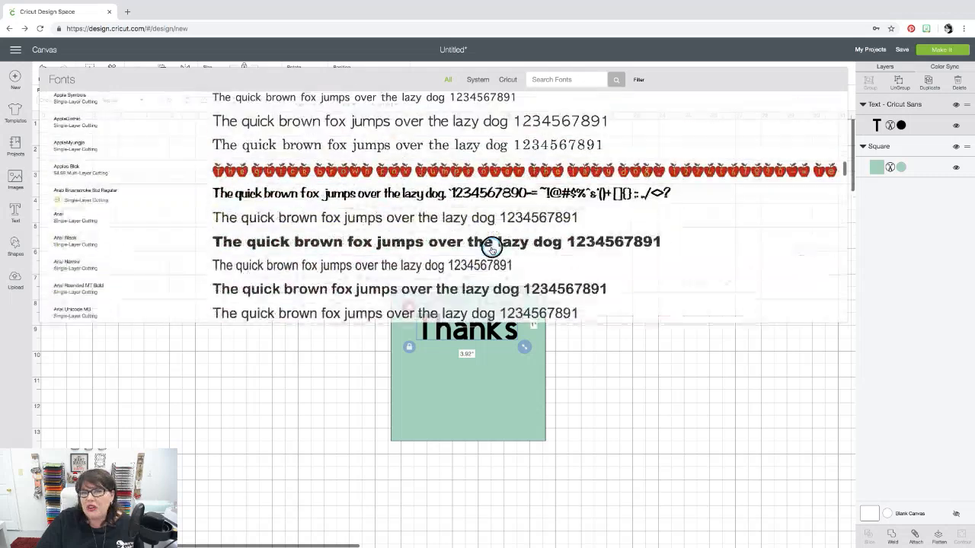
{"action": "scroll", "coordinate": [492, 248], "scroll_direction": "up", "scroll_amount": 5}
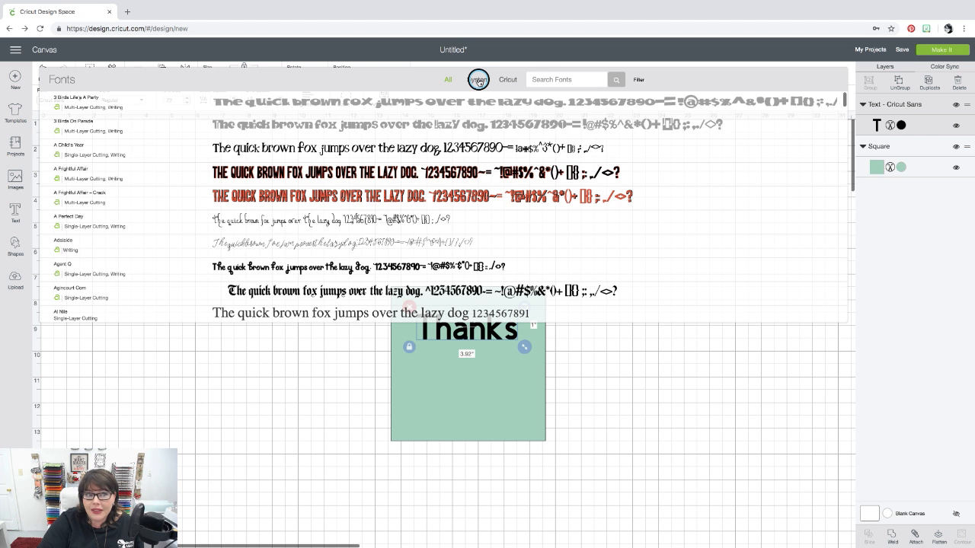
Step: Show only the System fonts and look through them
{"action": "left_click", "coordinate": [478, 80]}
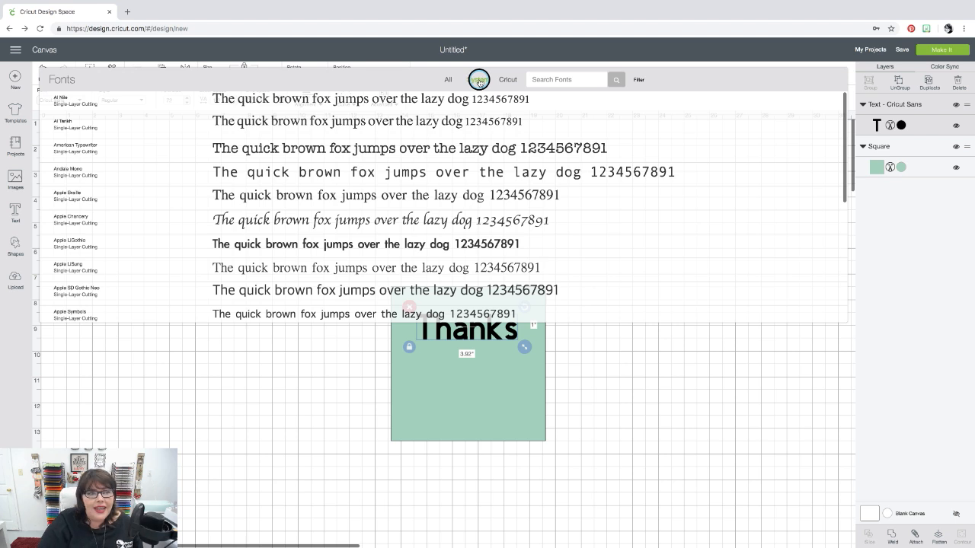
{"action": "scroll", "coordinate": [431, 234], "scroll_direction": "down", "scroll_amount": 3}
{"action": "scroll", "coordinate": [430, 235], "scroll_direction": "down", "scroll_amount": 8}
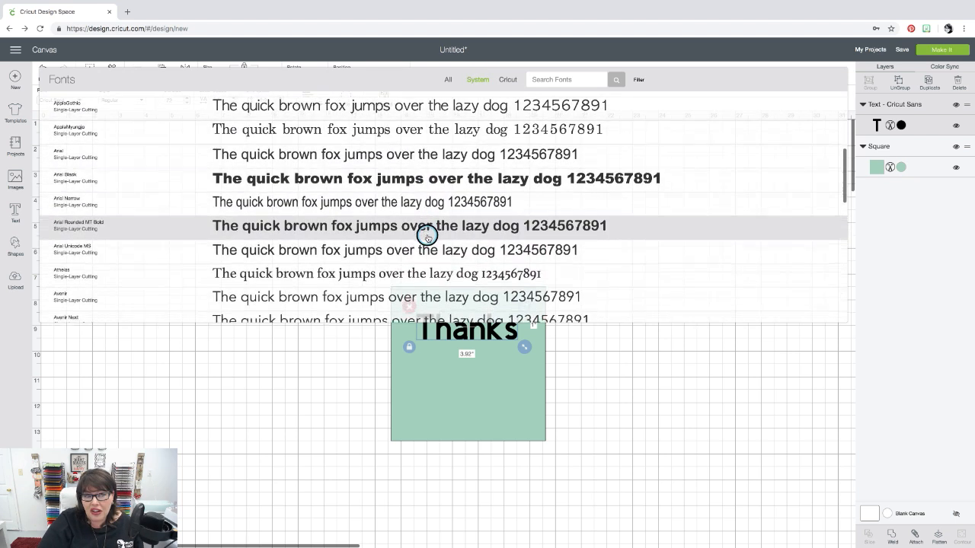
{"action": "scroll", "coordinate": [428, 236], "scroll_direction": "down", "scroll_amount": 10}
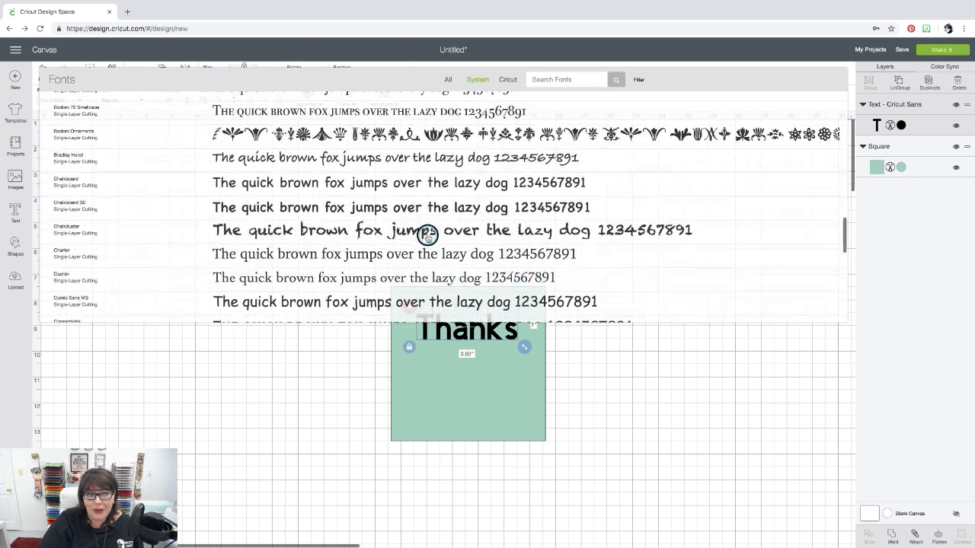
{"action": "scroll", "coordinate": [428, 236], "scroll_direction": "up", "scroll_amount": 5}
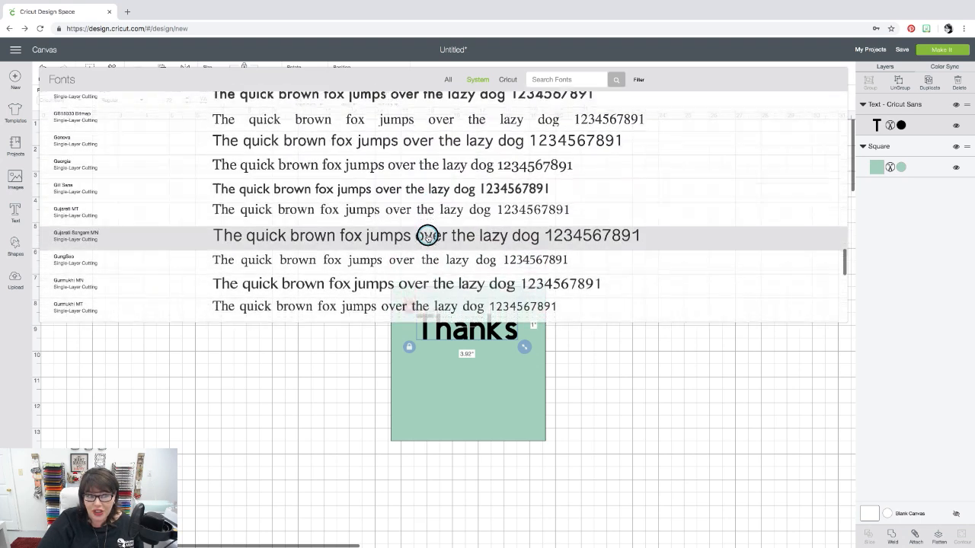
{"action": "scroll", "coordinate": [427, 235], "scroll_direction": "up", "scroll_amount": 15}
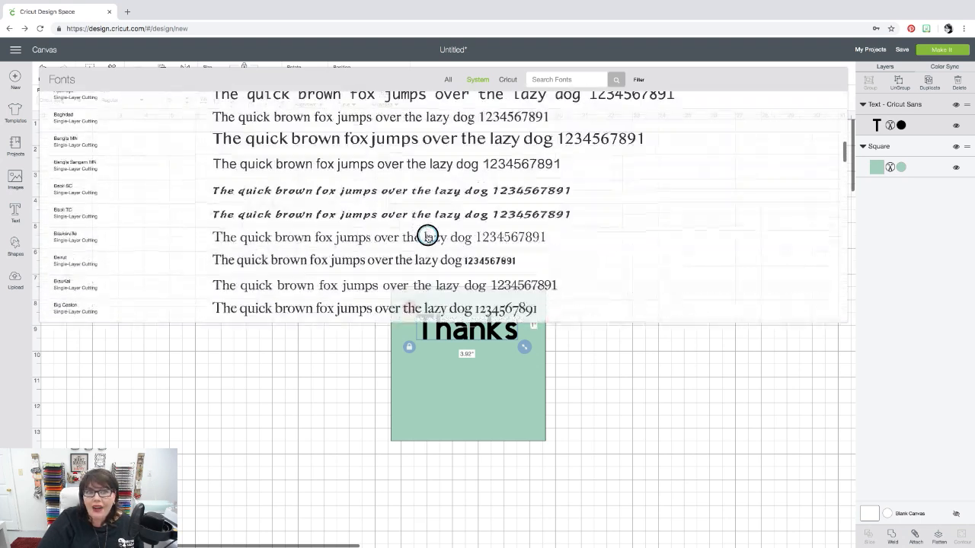
Step: Show only the Cricut fonts, review the font filter options, and close the font list
{"action": "left_click", "coordinate": [507, 80]}
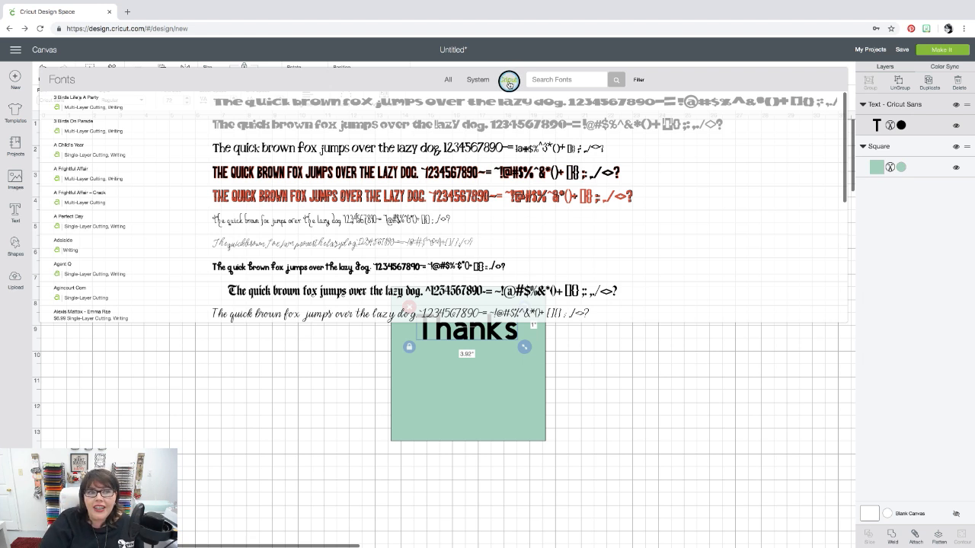
{"action": "left_click", "coordinate": [636, 80]}
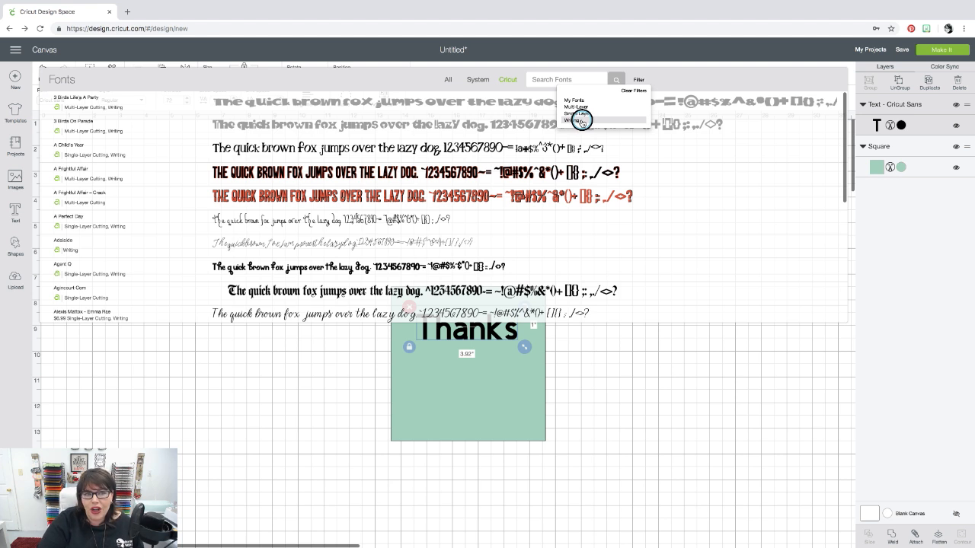
{"action": "left_click", "coordinate": [648, 446]}
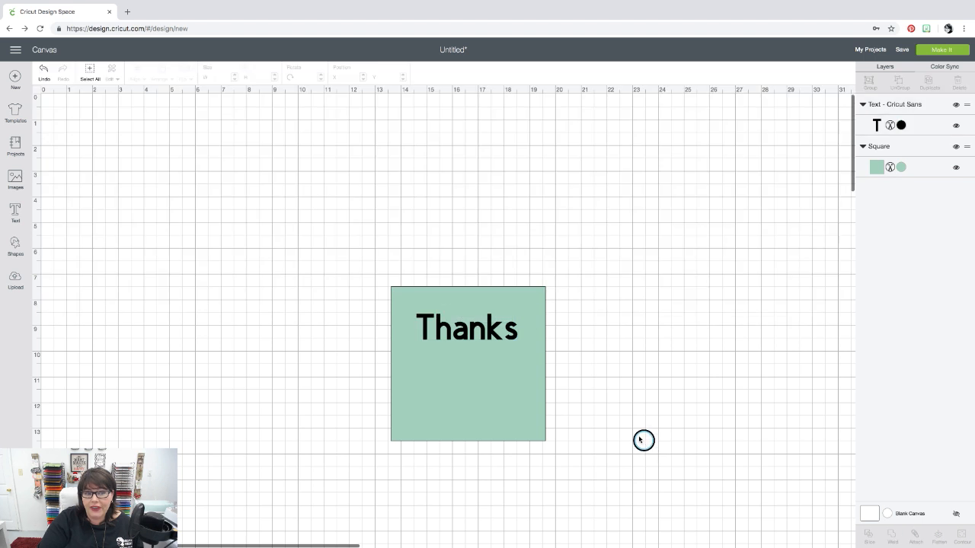
Step: Change the line type of the "Thanks" text to Write
{"action": "left_click", "coordinate": [488, 326]}
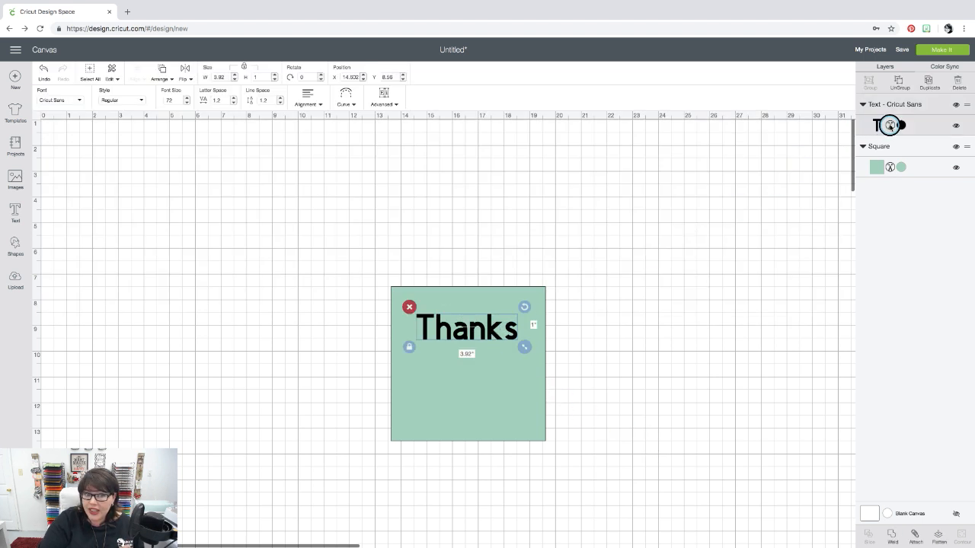
{"action": "left_click", "coordinate": [892, 125]}
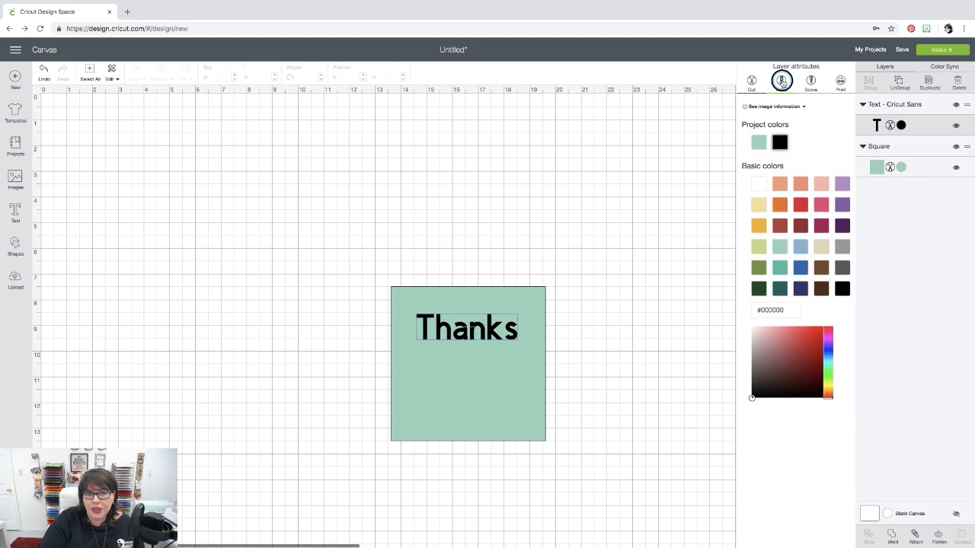
{"action": "left_click", "coordinate": [781, 81]}
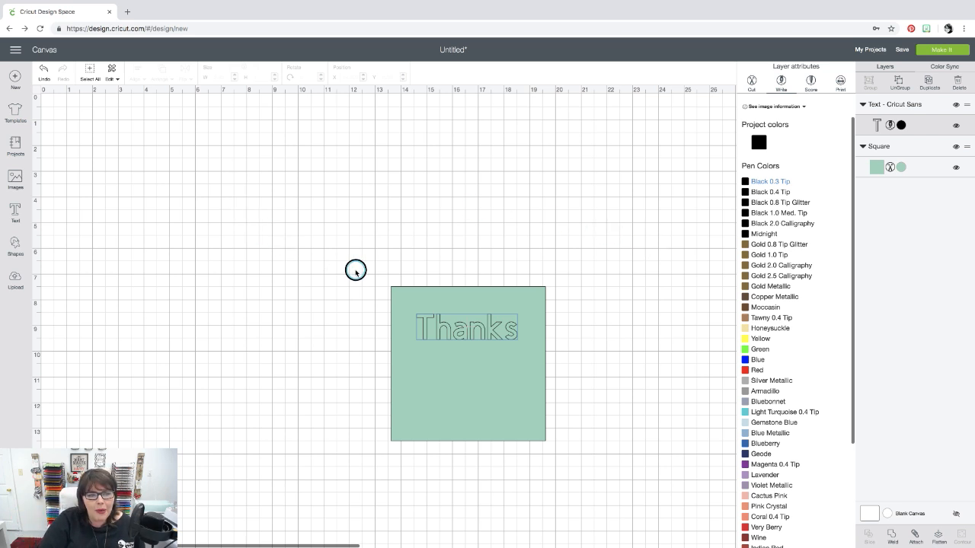
Step: Reopen the font list for the "Thanks" text and filter the Cricut fonts to Writing
{"action": "left_click", "coordinate": [454, 332]}
{"action": "left_click", "coordinate": [454, 332]}
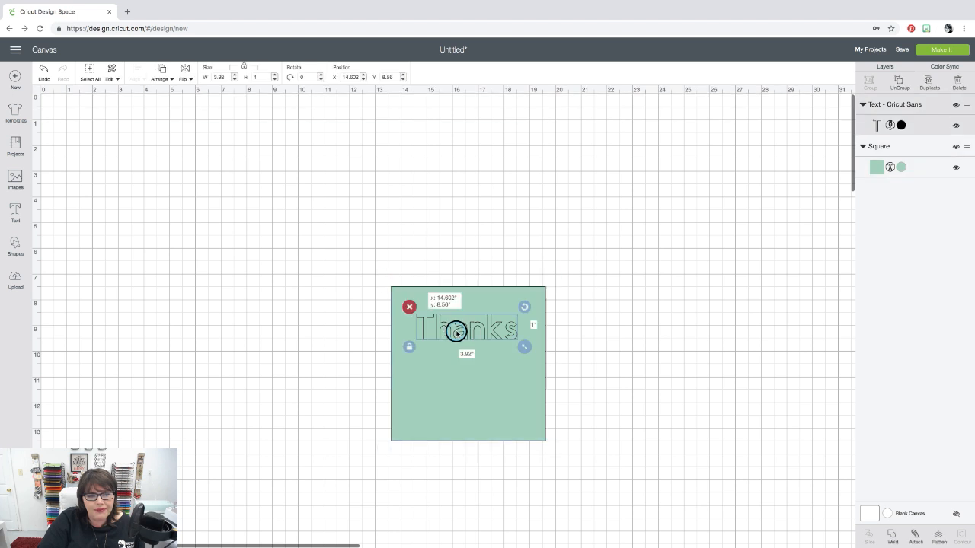
{"action": "left_click", "coordinate": [454, 332]}
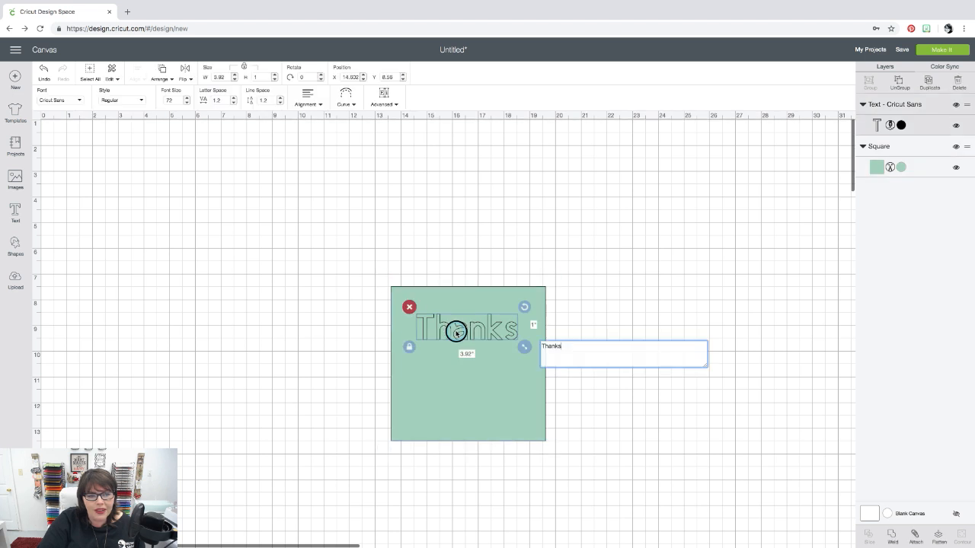
{"action": "left_click", "coordinate": [76, 98]}
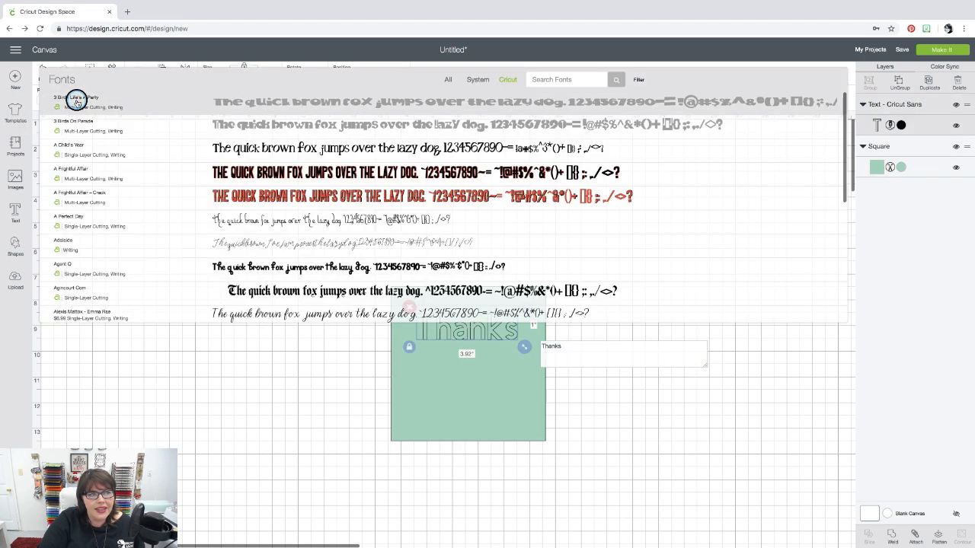
{"action": "left_click", "coordinate": [640, 80]}
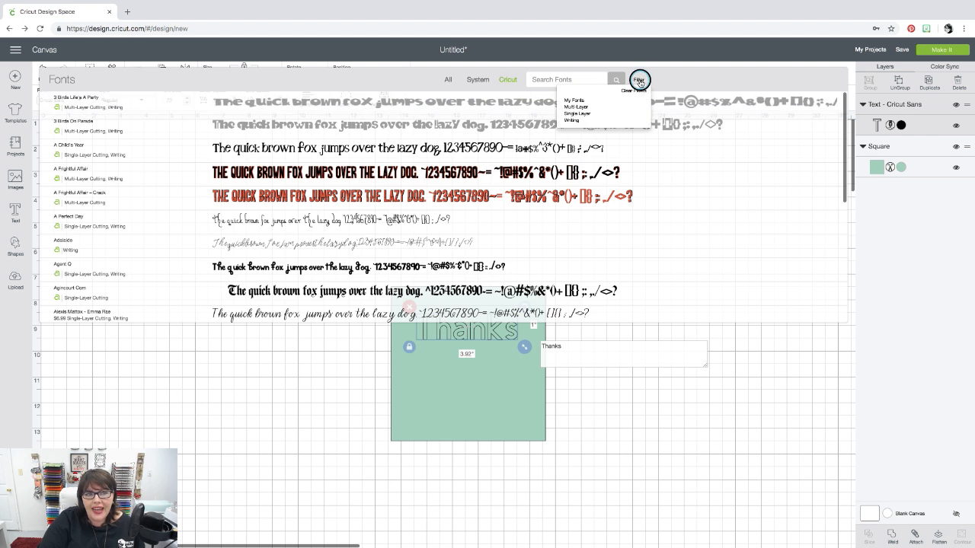
{"action": "left_click", "coordinate": [596, 120]}
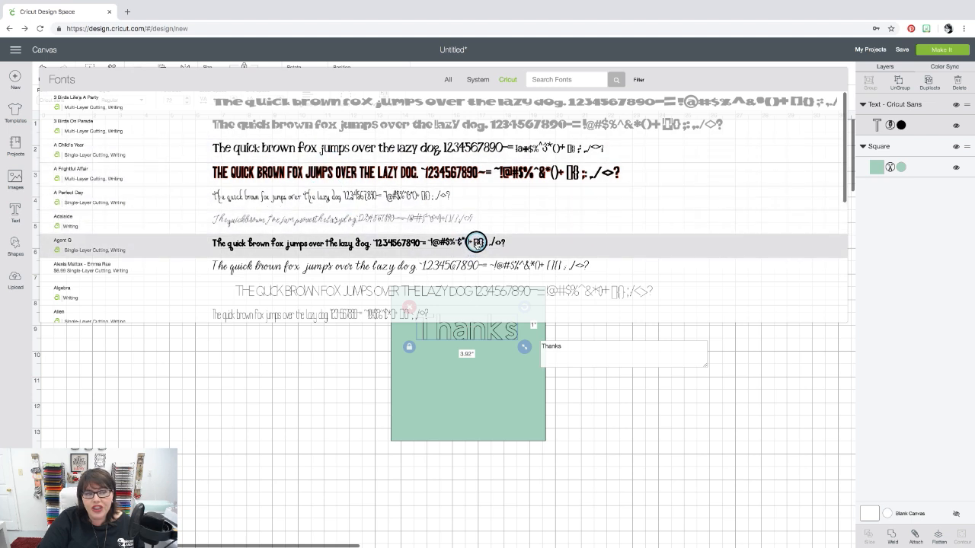
Step: Apply the multi-layer writing font Anna's Fancy Lettering - Hannah to the "Thanks" text
{"action": "scroll", "coordinate": [472, 248], "scroll_direction": "down", "scroll_amount": 3}
{"action": "scroll", "coordinate": [476, 242], "scroll_direction": "down", "scroll_amount": 5}
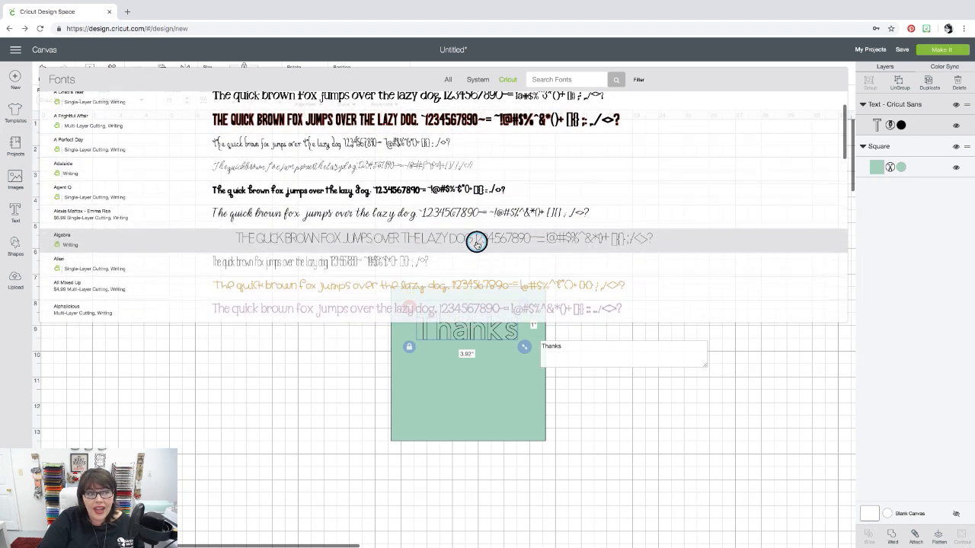
{"action": "scroll", "coordinate": [475, 242], "scroll_direction": "down", "scroll_amount": 4}
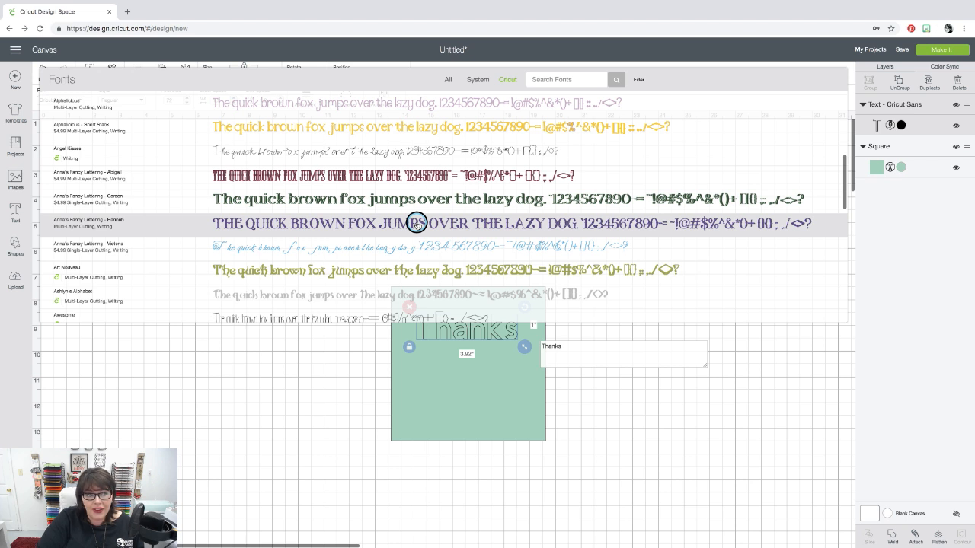
{"action": "left_click", "coordinate": [416, 224]}
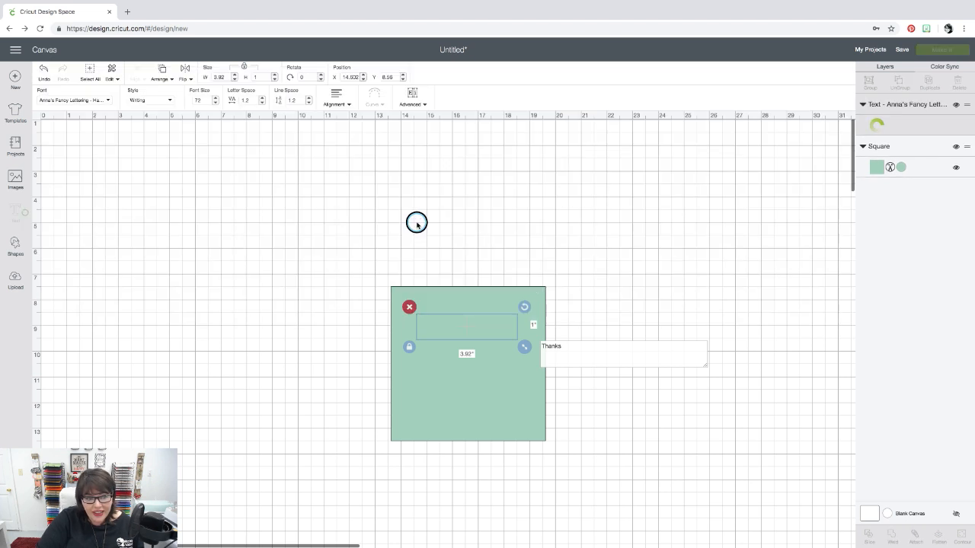
Step: Resize the "Thanks" text to about 5.08 inches wide and position it across the upper part of the square
{"action": "left_click_drag", "start_coordinate": [499, 335], "coordinate": [470, 333]}
{"action": "left_click_drag", "start_coordinate": [548, 340], "coordinate": [533, 339]}
{"action": "left_click_drag", "start_coordinate": [479, 329], "coordinate": [491, 332]}
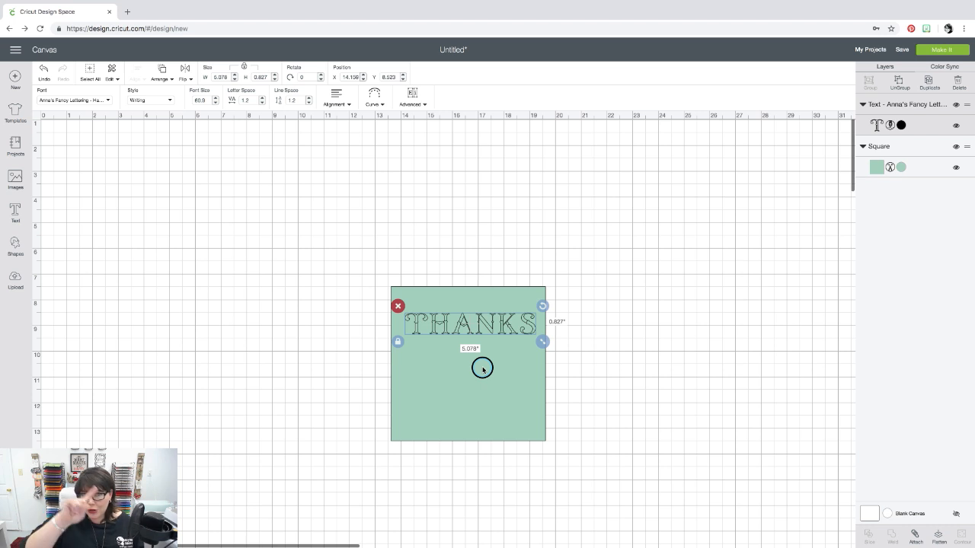
Step: Change the text's font to Alexis Mattox - Emma Rae and enlarge it to about 4.7 inches wide
{"action": "left_click", "coordinate": [109, 100]}
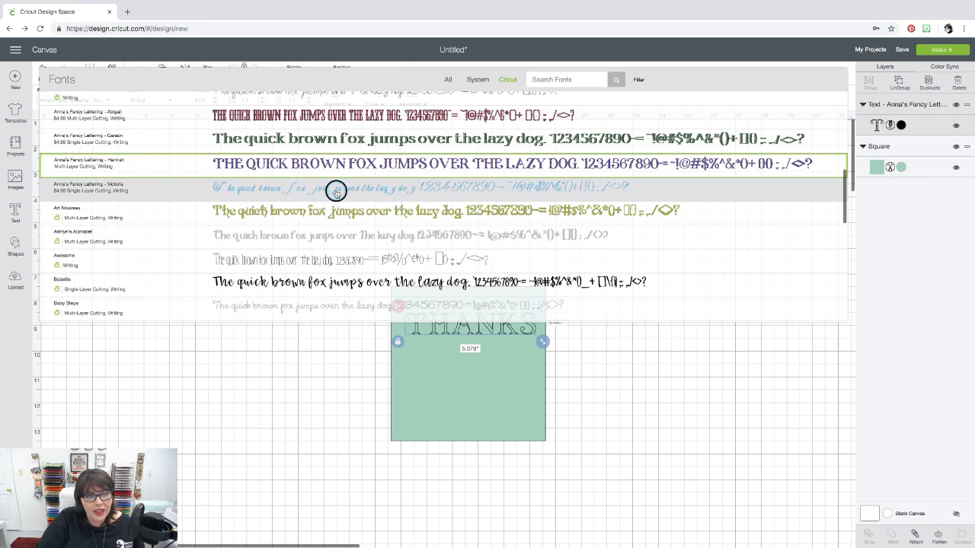
{"action": "scroll", "coordinate": [336, 191], "scroll_direction": "up", "scroll_amount": 5}
{"action": "scroll", "coordinate": [336, 191], "scroll_direction": "up", "scroll_amount": 3}
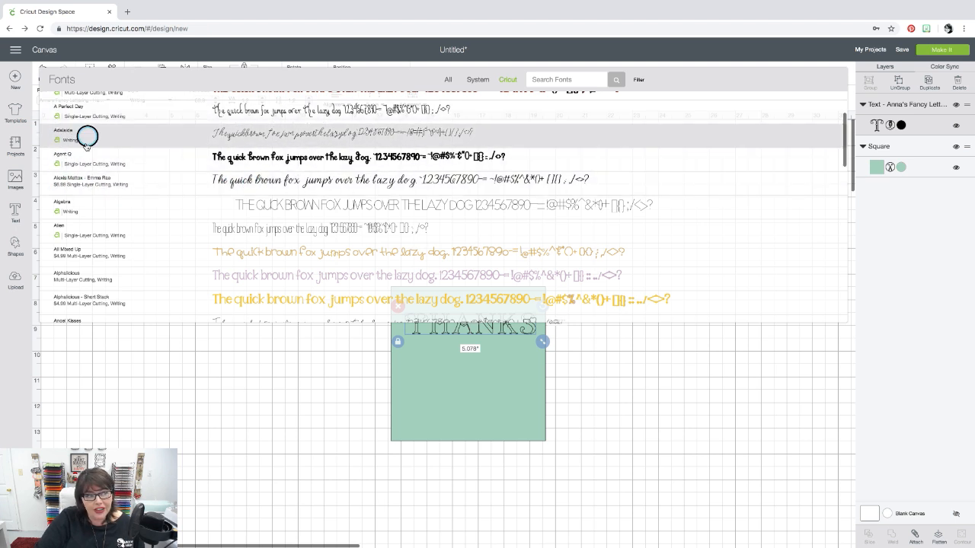
{"action": "left_click", "coordinate": [245, 183]}
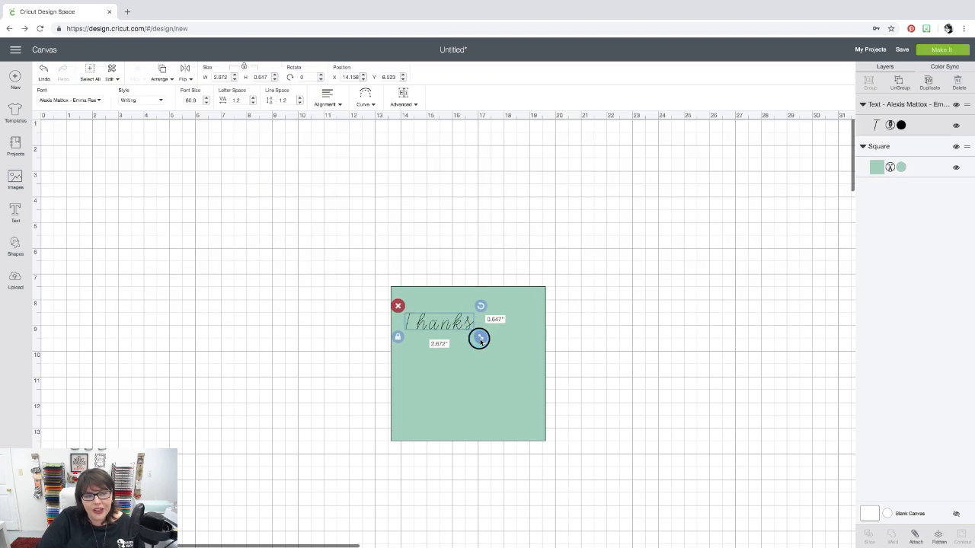
{"action": "left_click_drag", "start_coordinate": [478, 339], "coordinate": [534, 371]}
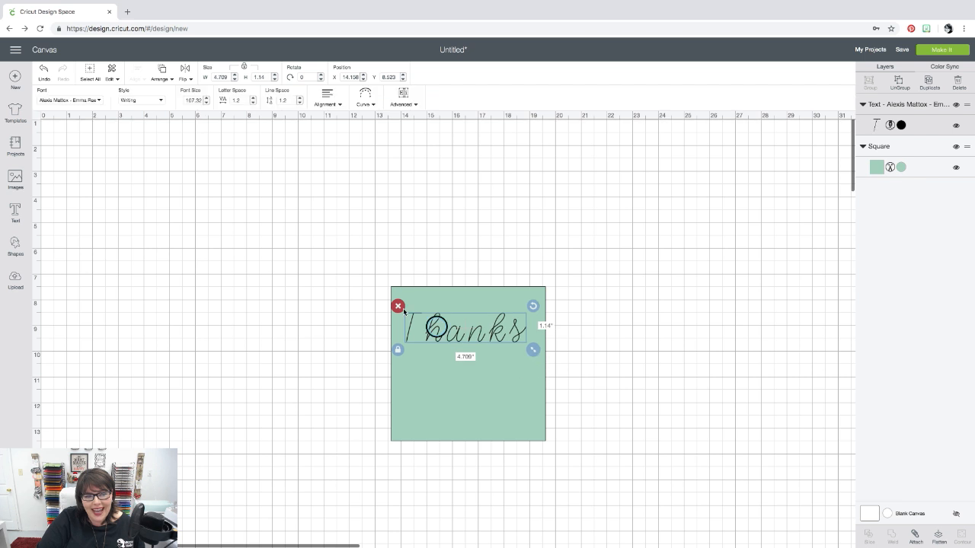
Step: Move the square and the text together to about X 11.2, Y 4 inches and deselect them
{"action": "left_click_drag", "start_coordinate": [300, 233], "coordinate": [586, 453]}
{"action": "left_click_drag", "start_coordinate": [529, 417], "coordinate": [456, 328]}
{"action": "left_click", "coordinate": [611, 338]}
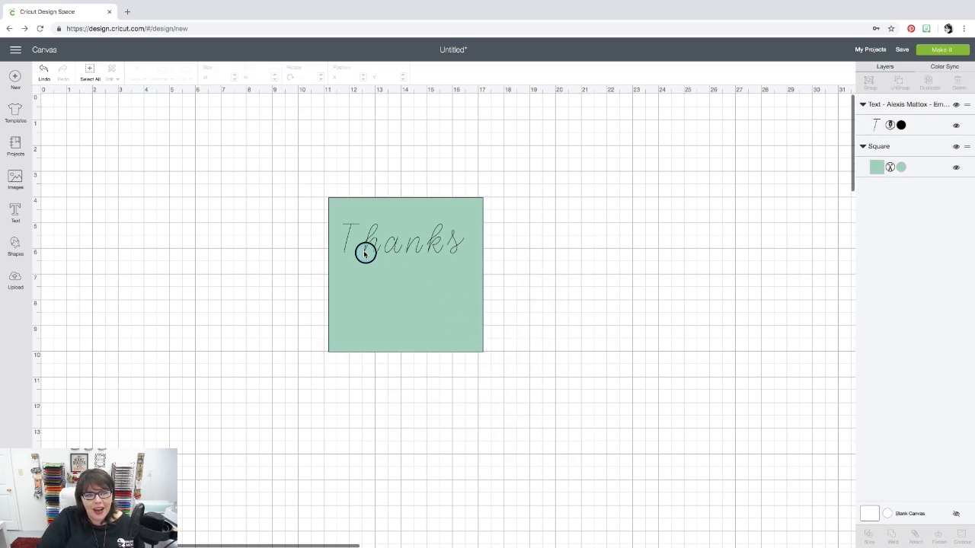
Step: Reduce the letter spacing of the "Thanks" text to 0
{"action": "left_click", "coordinate": [367, 247]}
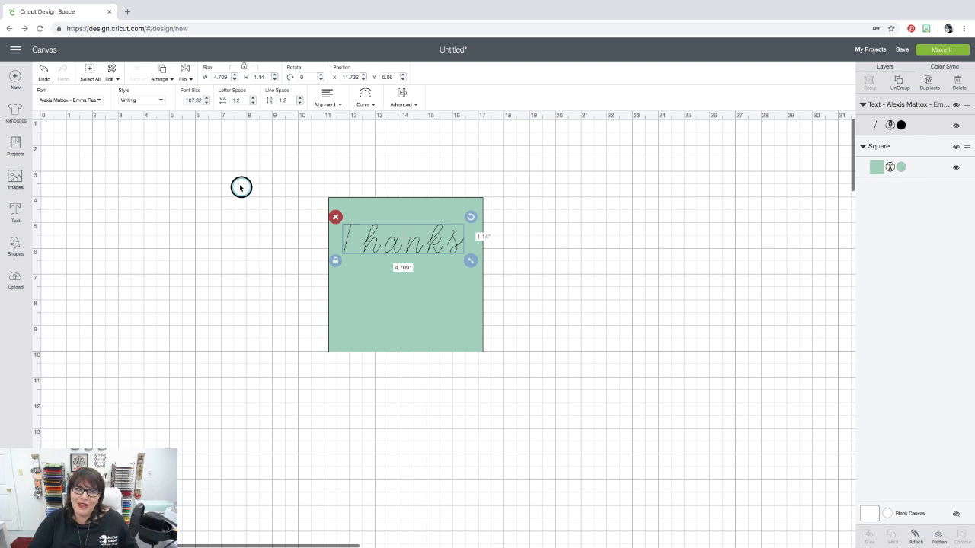
{"action": "left_click", "coordinate": [253, 105]}
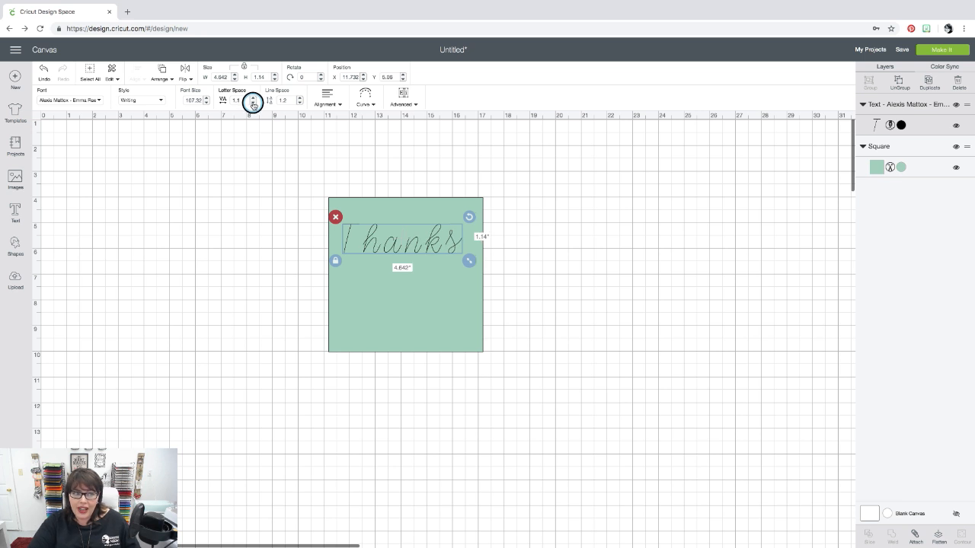
{"action": "left_click", "coordinate": [253, 105]}
{"action": "left_click", "coordinate": [253, 104]}
{"action": "left_click", "coordinate": [253, 105]}
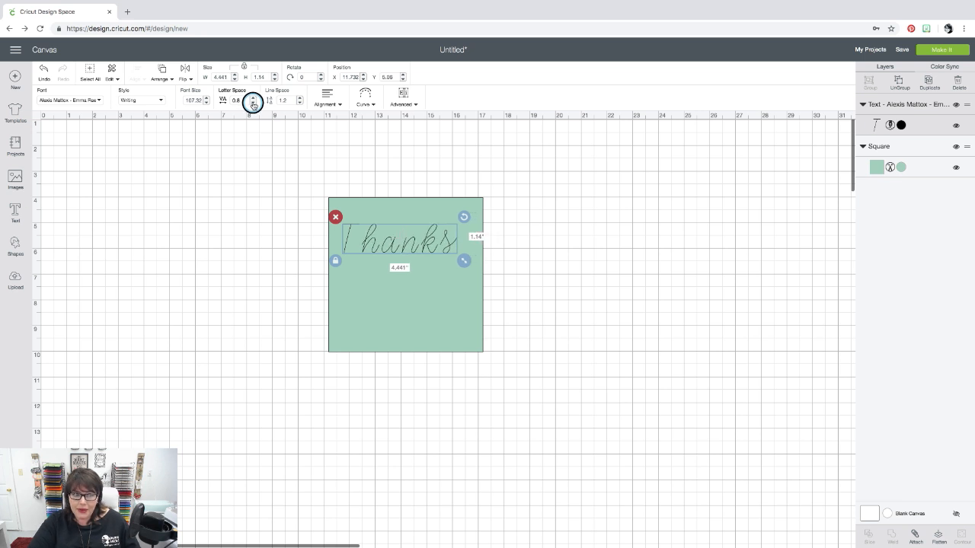
{"action": "left_click", "coordinate": [254, 104]}
{"action": "left_click", "coordinate": [253, 105]}
{"action": "left_click", "coordinate": [254, 105]}
{"action": "left_click", "coordinate": [254, 104]}
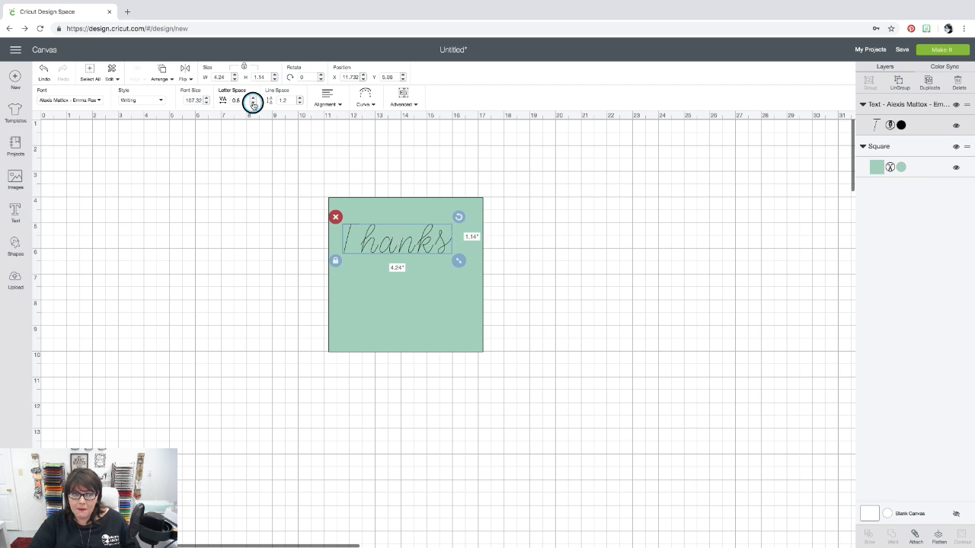
{"action": "left_click", "coordinate": [253, 104]}
{"action": "left_click", "coordinate": [253, 104]}
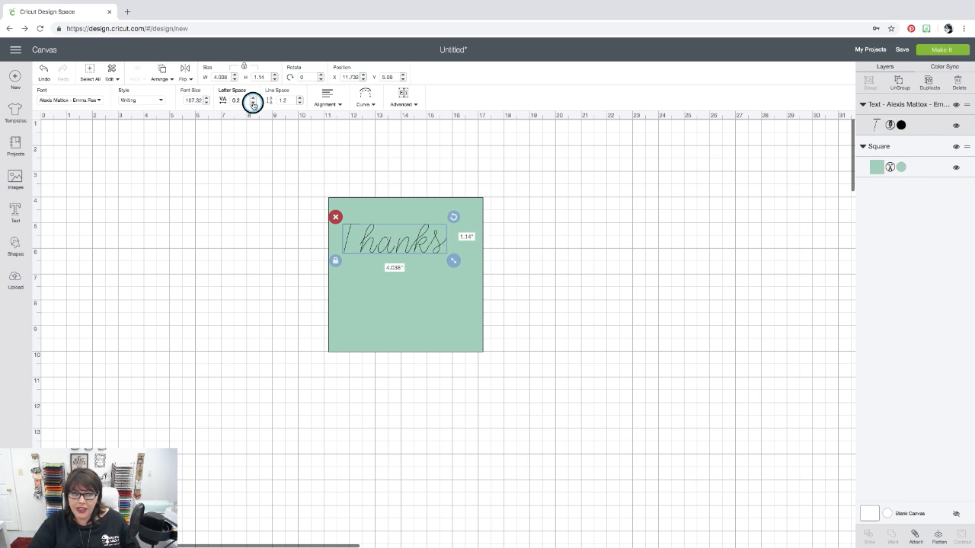
{"action": "left_click", "coordinate": [253, 104]}
{"action": "left_click", "coordinate": [254, 104]}
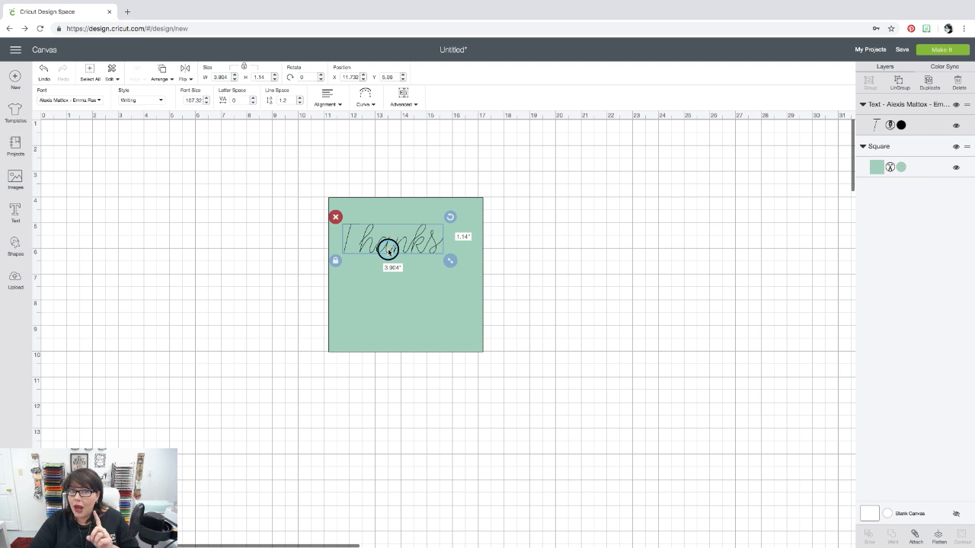
Step: Ungroup the "Thanks" text to individual letters and check that the "a" and the "h" can be selected separately
{"action": "left_click", "coordinate": [414, 105]}
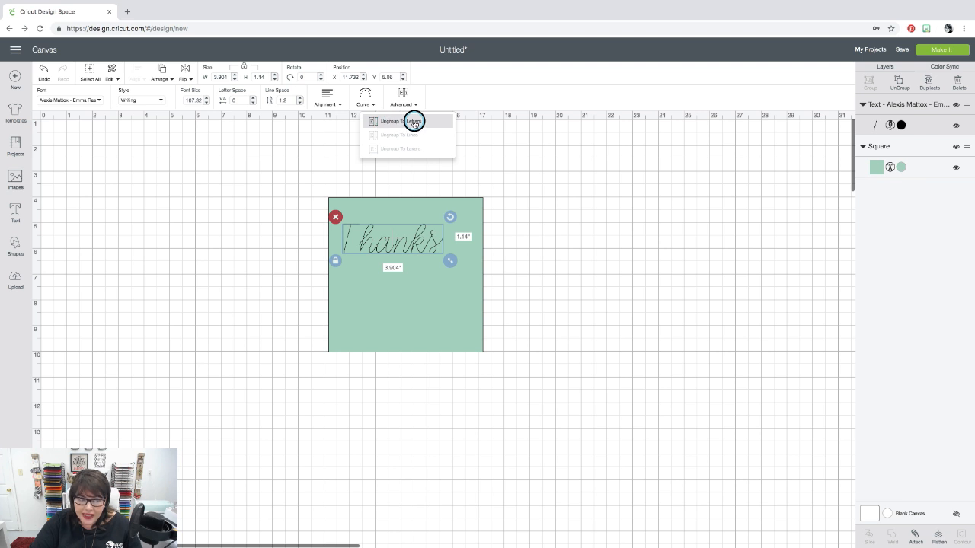
{"action": "left_click", "coordinate": [414, 122]}
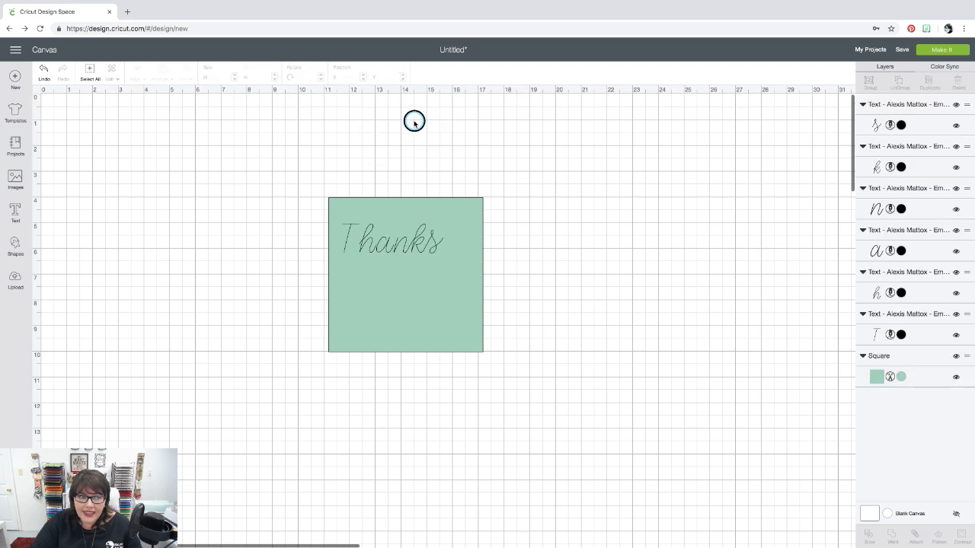
{"action": "left_click", "coordinate": [397, 246]}
{"action": "left_click", "coordinate": [382, 247]}
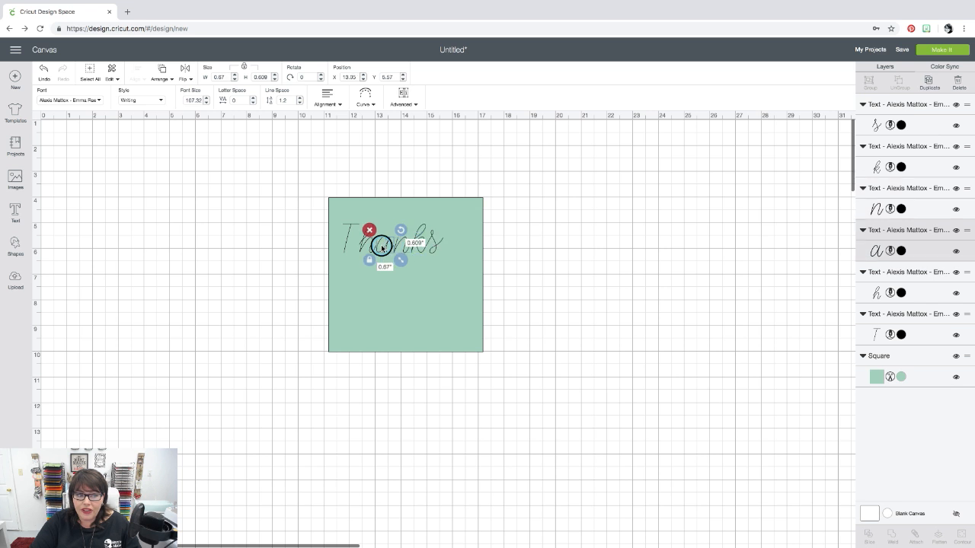
{"action": "left_click", "coordinate": [371, 248]}
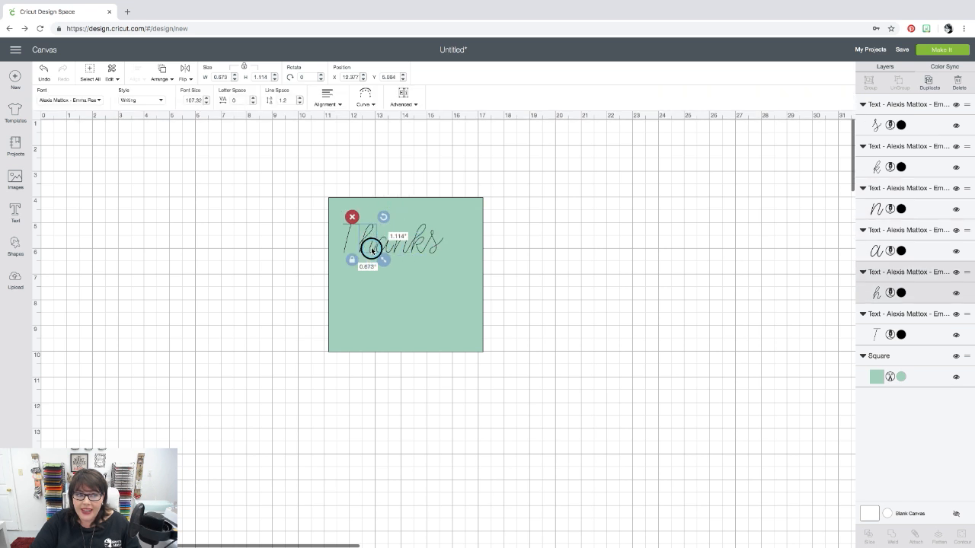
{"action": "left_click", "coordinate": [284, 287]}
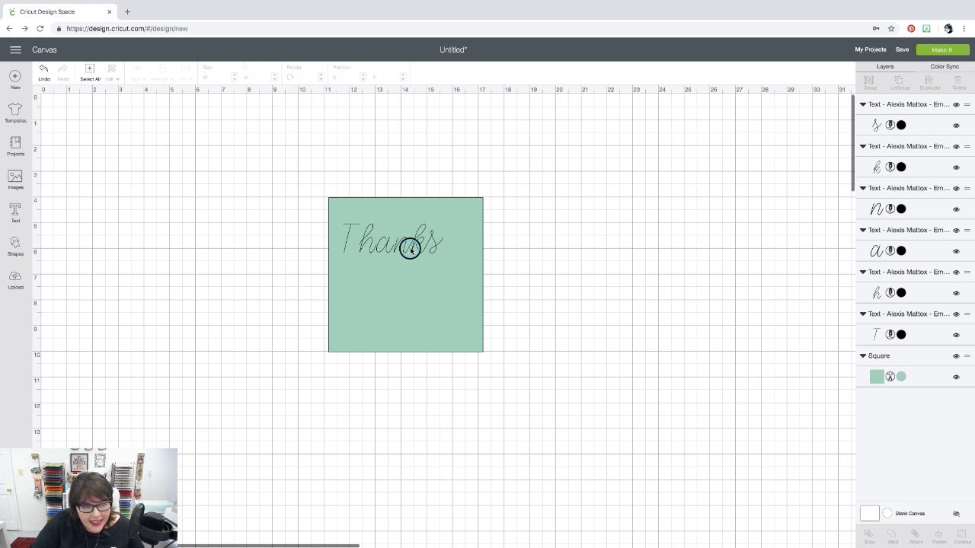
Step: Nudge the letter "a" toward the "n" to about X 13.15 inches so that the two script letters join
{"action": "left_click", "coordinate": [383, 249]}
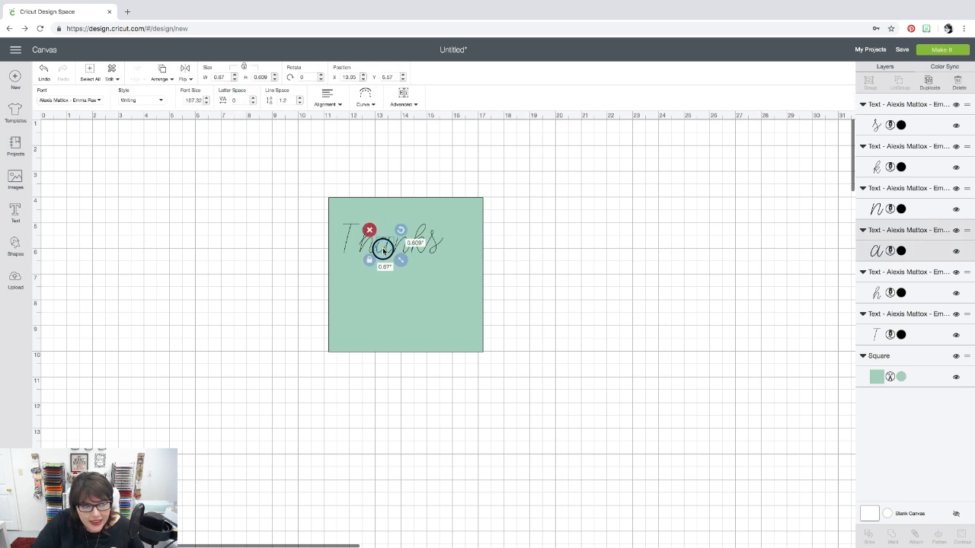
{"action": "key", "text": "Right"}
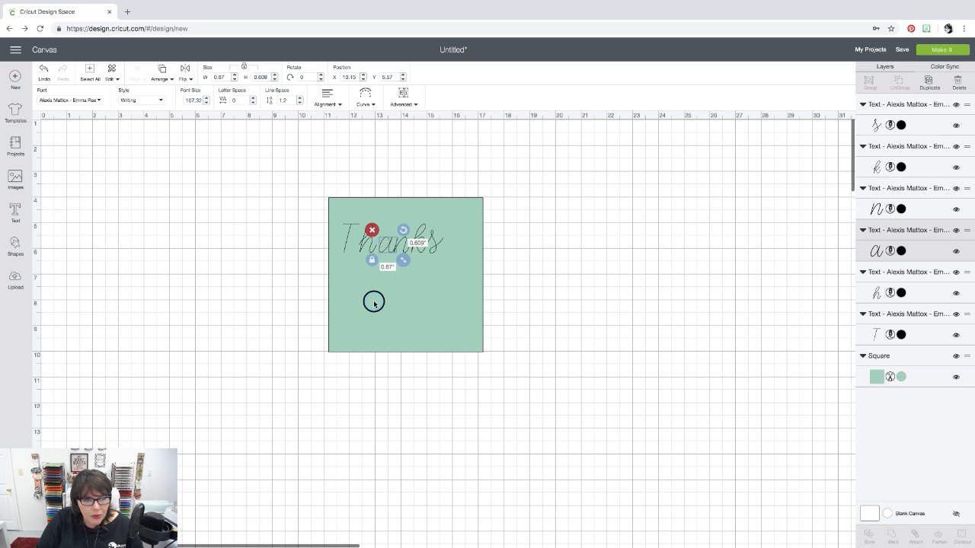
{"action": "left_click", "coordinate": [428, 302]}
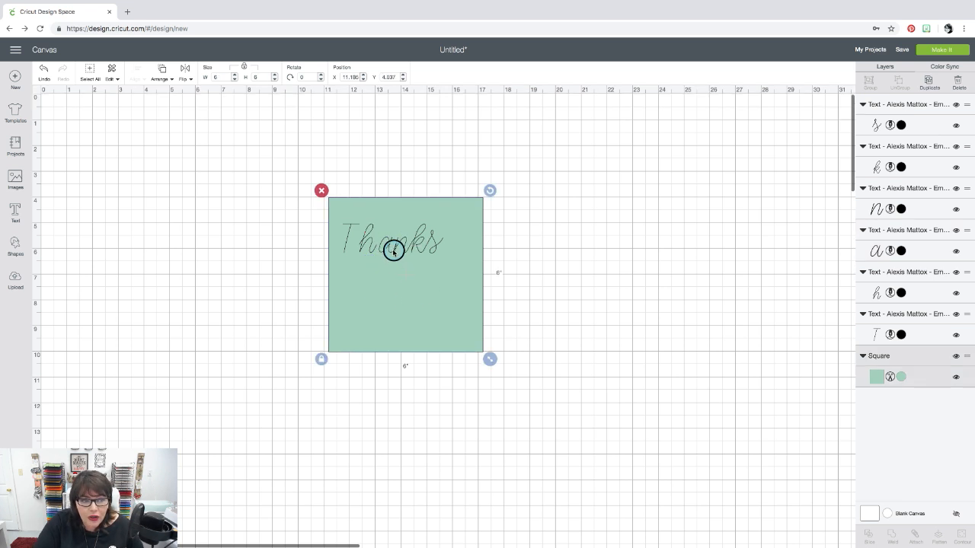
{"action": "left_click", "coordinate": [389, 250]}
{"action": "left_click_drag", "start_coordinate": [389, 250], "coordinate": [387, 250]}
{"action": "left_click", "coordinate": [410, 278]}
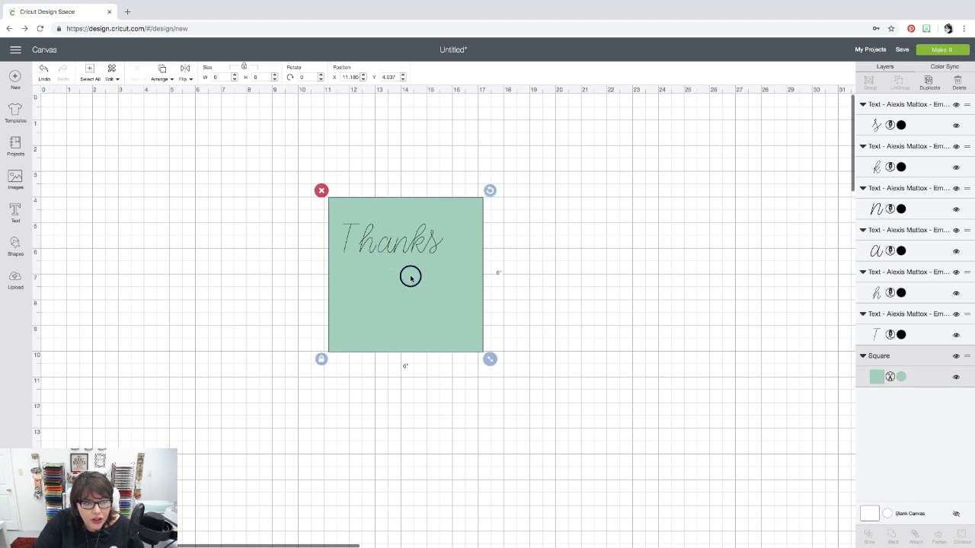
Step: Move the "h" and the "T" closer to the "a" to close the gaps, with the "T" at about X 12.03 inches
{"action": "left_click", "coordinate": [371, 252]}
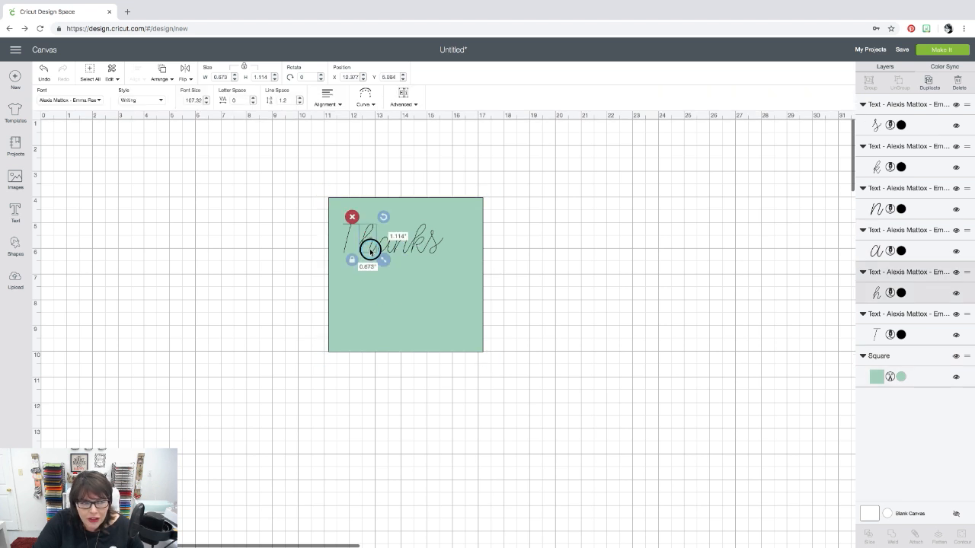
{"action": "left_click_drag", "start_coordinate": [371, 252], "coordinate": [352, 243]}
{"action": "left_click", "coordinate": [387, 295]}
{"action": "left_click", "coordinate": [383, 303]}
{"action": "left_click", "coordinate": [374, 307]}
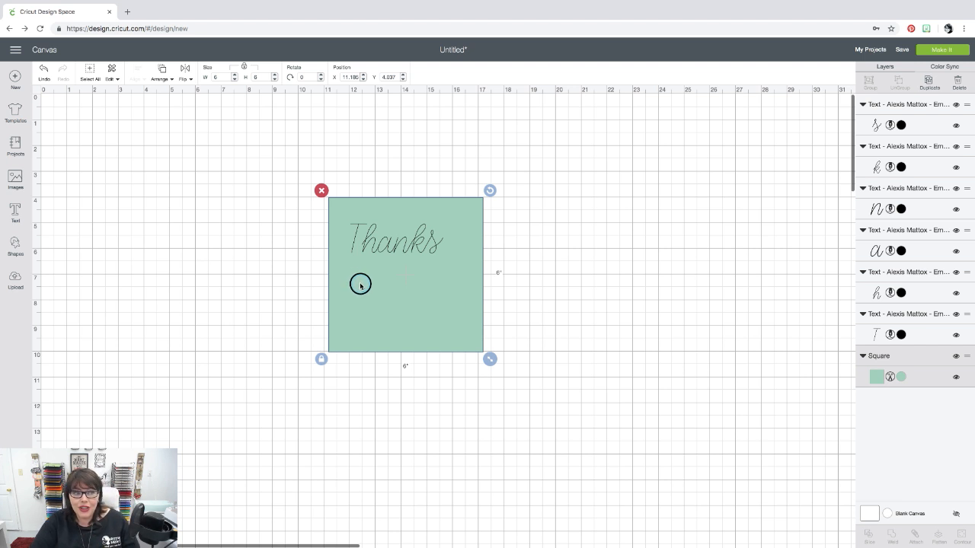
{"action": "left_click", "coordinate": [275, 194]}
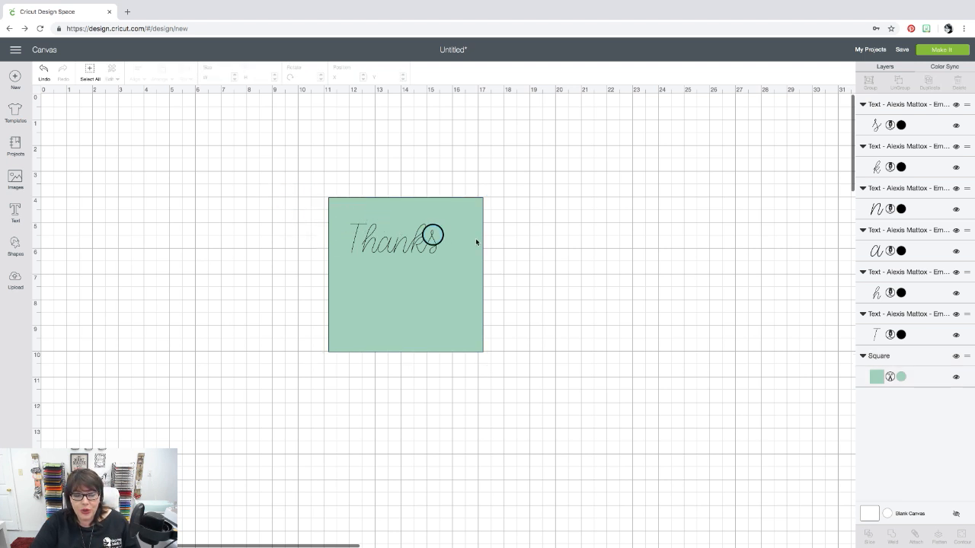
Step: Move the square aside to about X 20, Y 4.4 inches and align the six "Thanks" letters along their bottoms
{"action": "left_click_drag", "start_coordinate": [446, 303], "coordinate": [675, 316]}
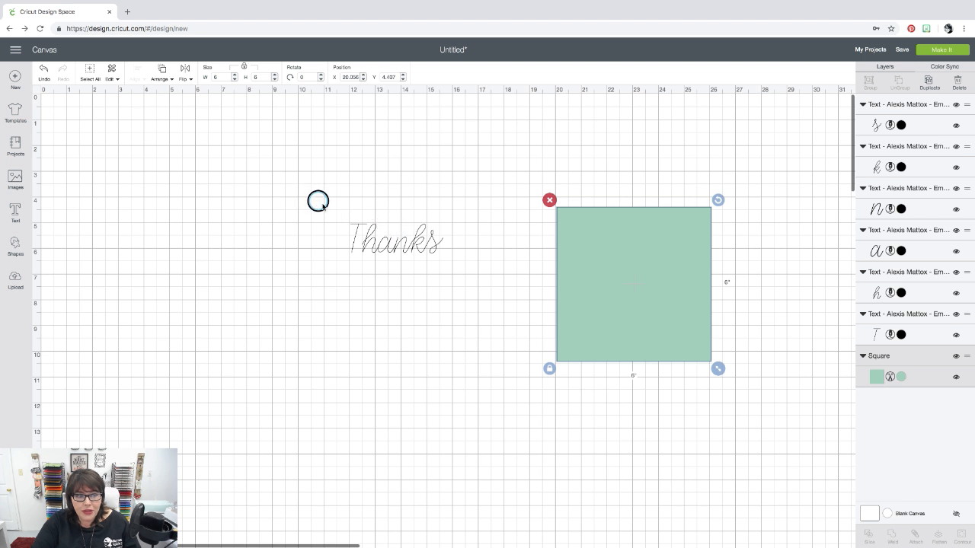
{"action": "left_click_drag", "start_coordinate": [318, 200], "coordinate": [461, 276]}
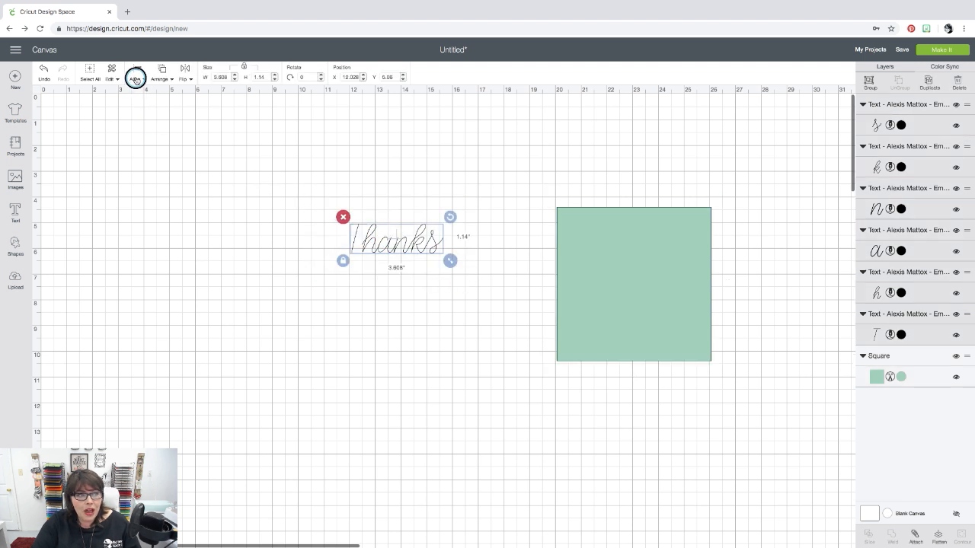
{"action": "left_click", "coordinate": [135, 77]}
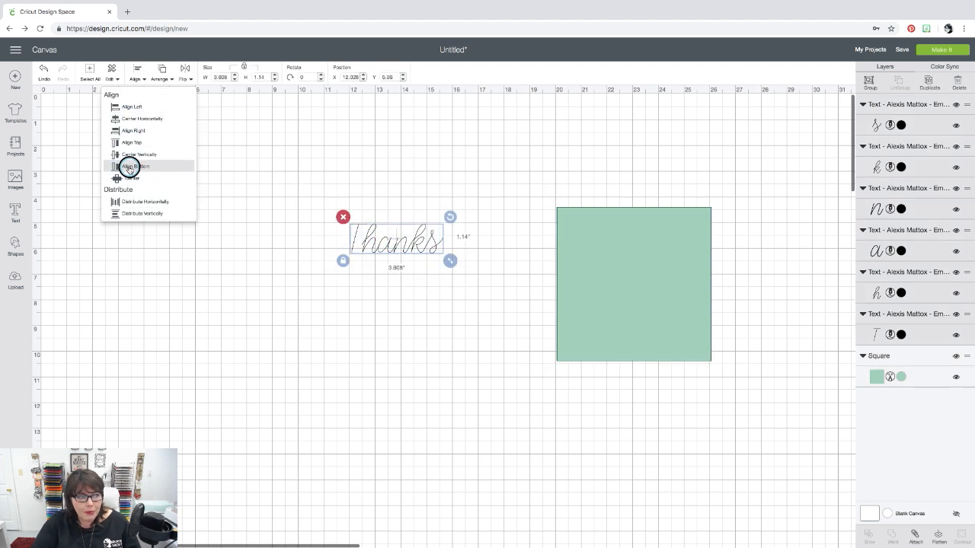
{"action": "left_click", "coordinate": [129, 166]}
{"action": "left_click", "coordinate": [419, 311]}
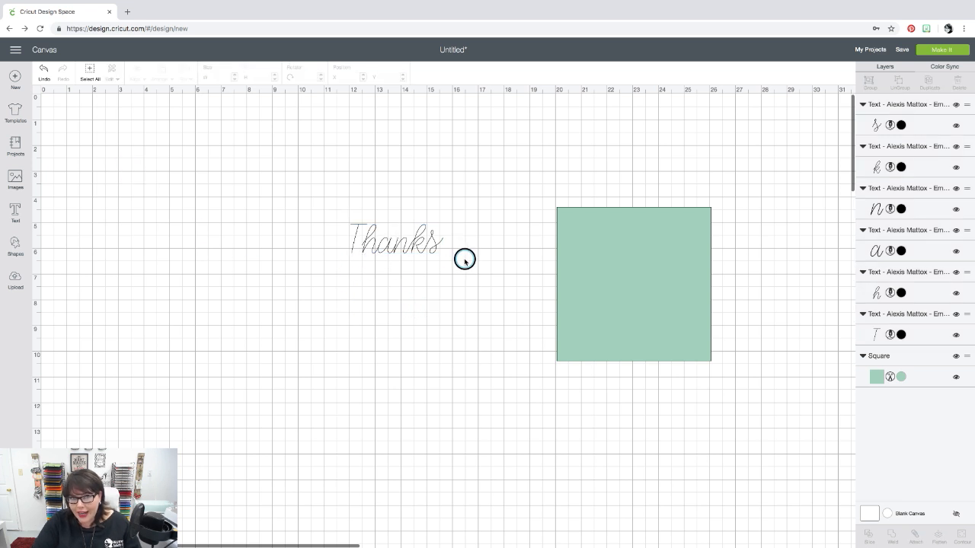
Step: Group the six "Thanks" letters and place the group on the upper part of the square at about X 20.5, Y 5 inches
{"action": "left_click_drag", "start_coordinate": [298, 198], "coordinate": [462, 292]}
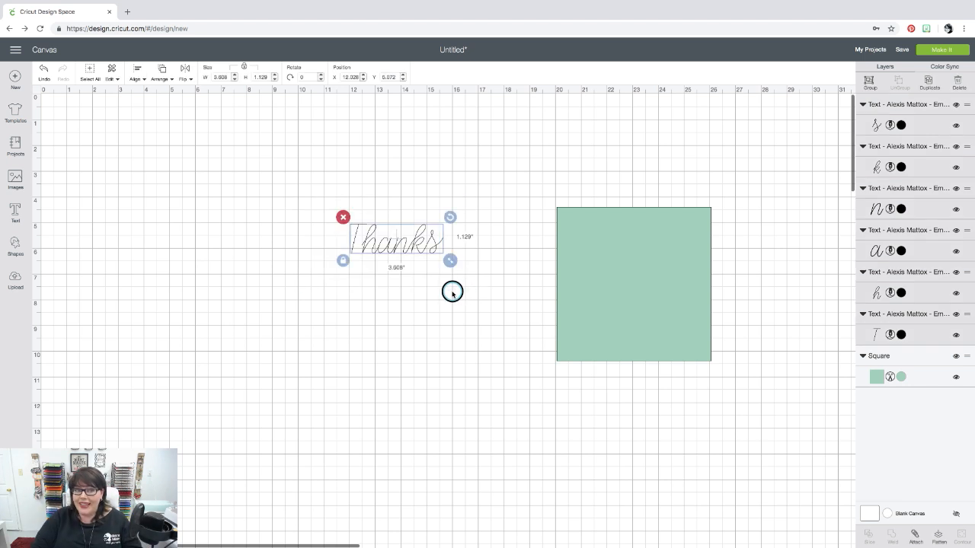
{"action": "left_click", "coordinate": [869, 82]}
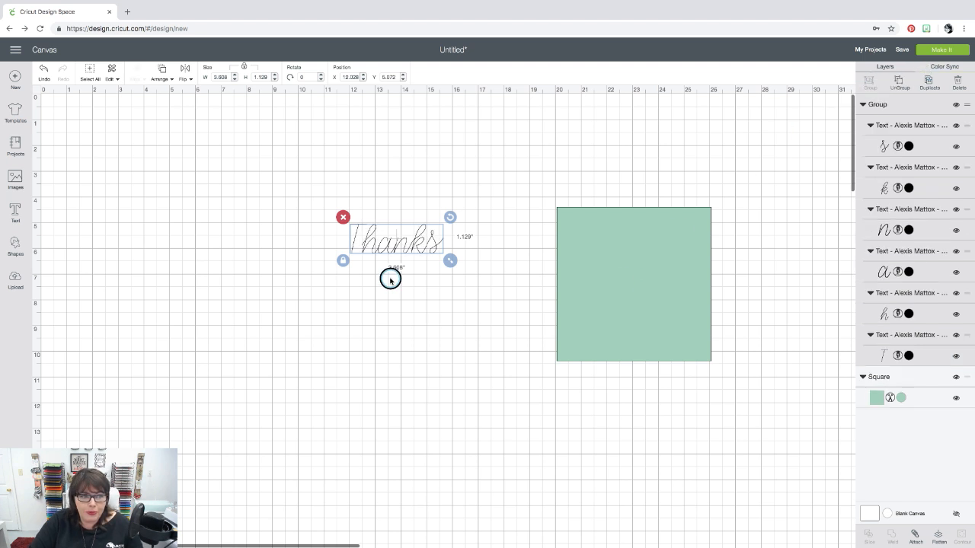
{"action": "left_click_drag", "start_coordinate": [404, 247], "coordinate": [615, 248]}
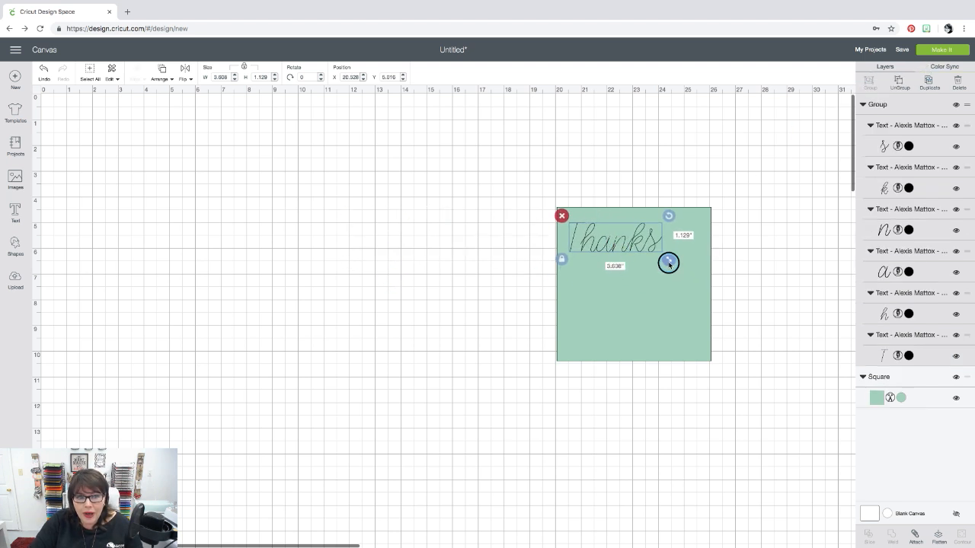
Step: Enlarge the "Thanks" group to about 5.18 inches wide and move it with the square, placing the lettering at about X 12.3, Y 4.2 inches
{"action": "left_click_drag", "start_coordinate": [668, 263], "coordinate": [709, 301]}
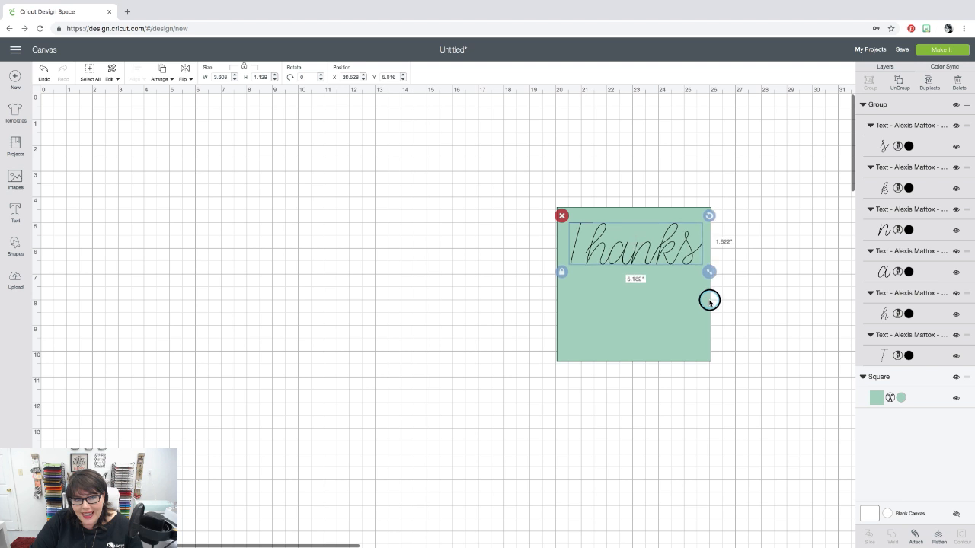
{"action": "left_click", "coordinate": [419, 349]}
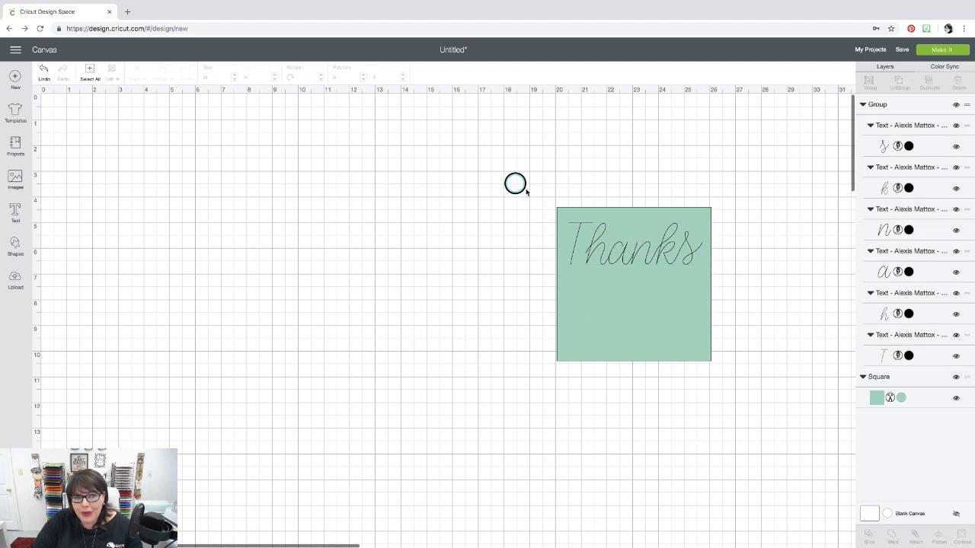
{"action": "left_click_drag", "start_coordinate": [515, 184], "coordinate": [469, 325]}
{"action": "left_click", "coordinate": [438, 435]}
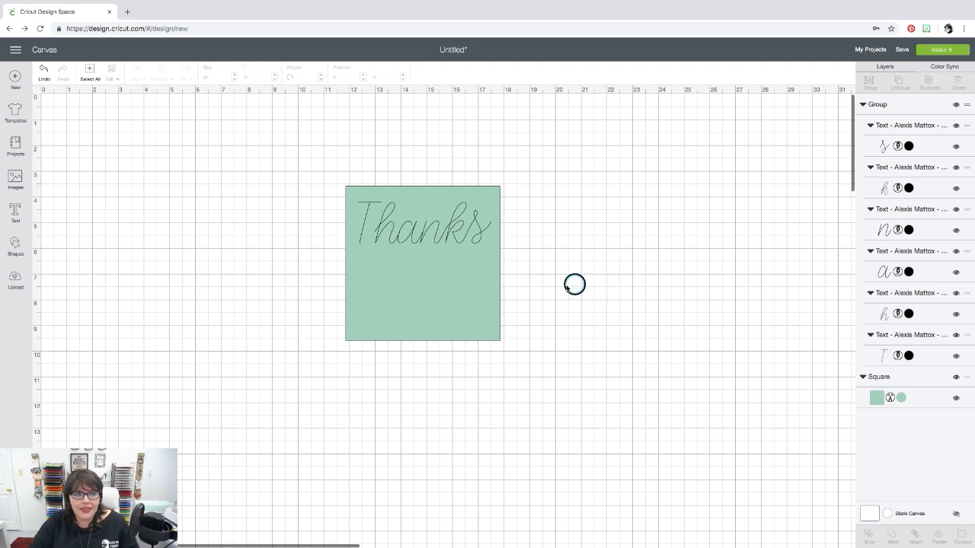
Step: Delete the "Thanks" letter group and move the square to about X 4, Y 5.7 inches
{"action": "left_click", "coordinate": [448, 239]}
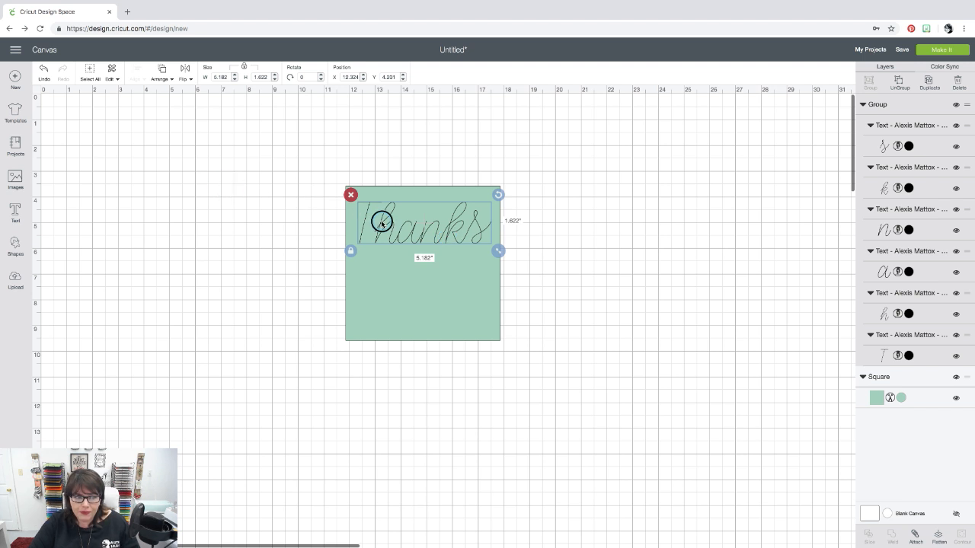
{"action": "left_click", "coordinate": [350, 195]}
{"action": "left_click_drag", "start_coordinate": [412, 232], "coordinate": [211, 287]}
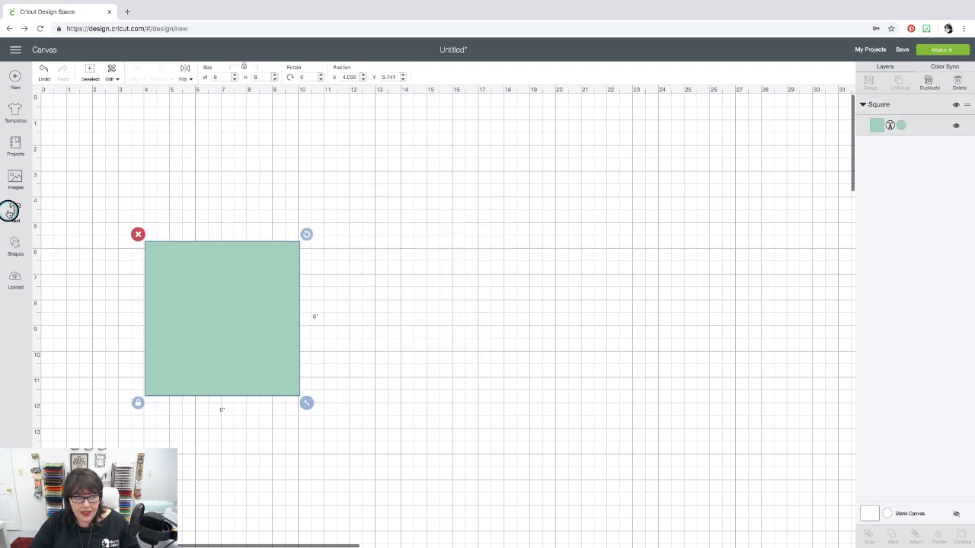
Step: Add a new text reading "Thanks" and place it beside the square at about X 16.4, Y 7.4 inches
{"action": "left_click", "coordinate": [10, 211]}
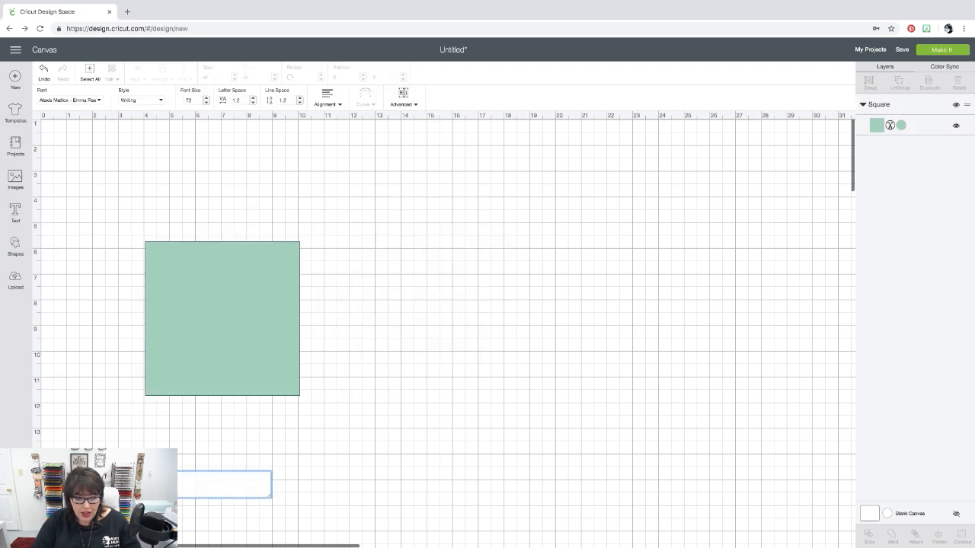
{"action": "type", "text": "Thanks"}
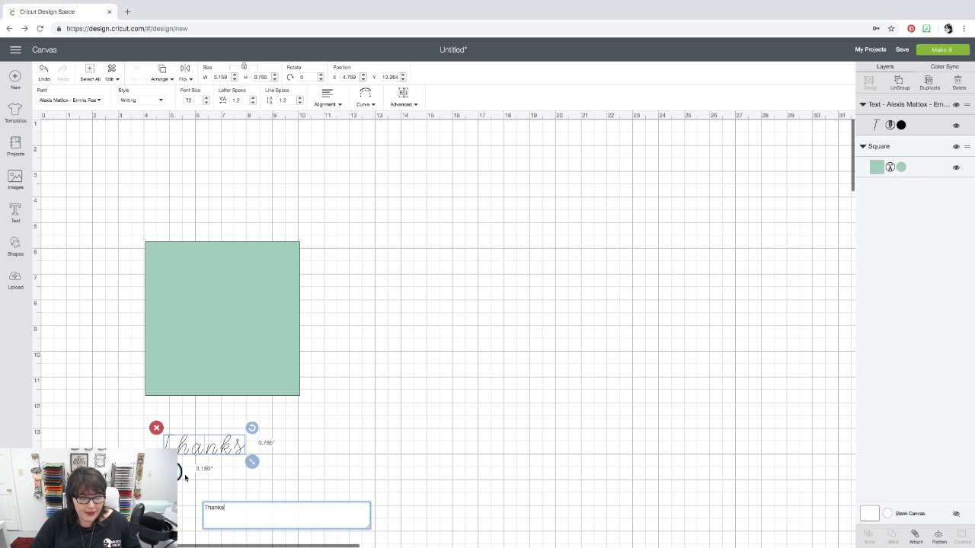
{"action": "left_click", "coordinate": [297, 487]}
{"action": "left_click_drag", "start_coordinate": [233, 455], "coordinate": [529, 304]}
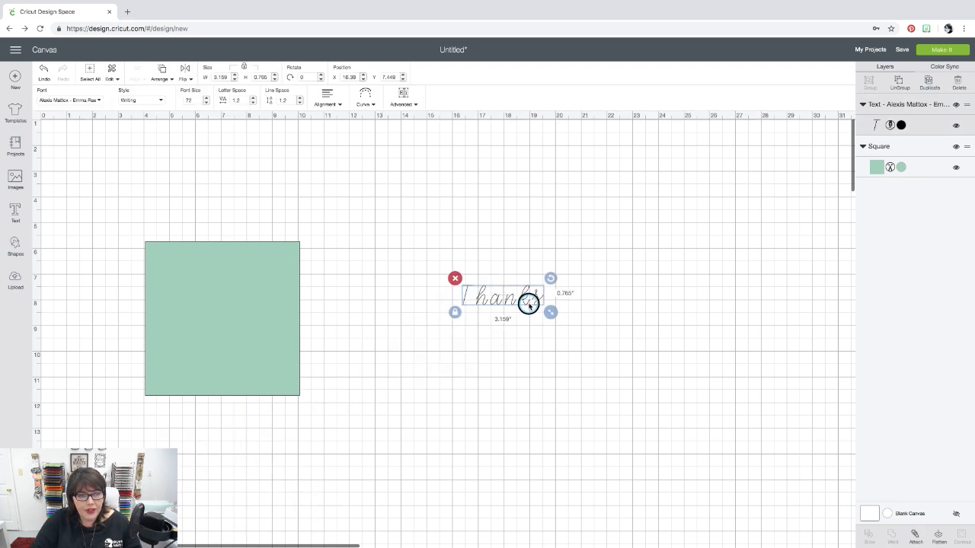
Step: Give the "Thanks" text a slight curve with a diameter of about 47 and set its letter spacing to 0
{"action": "left_click", "coordinate": [373, 105]}
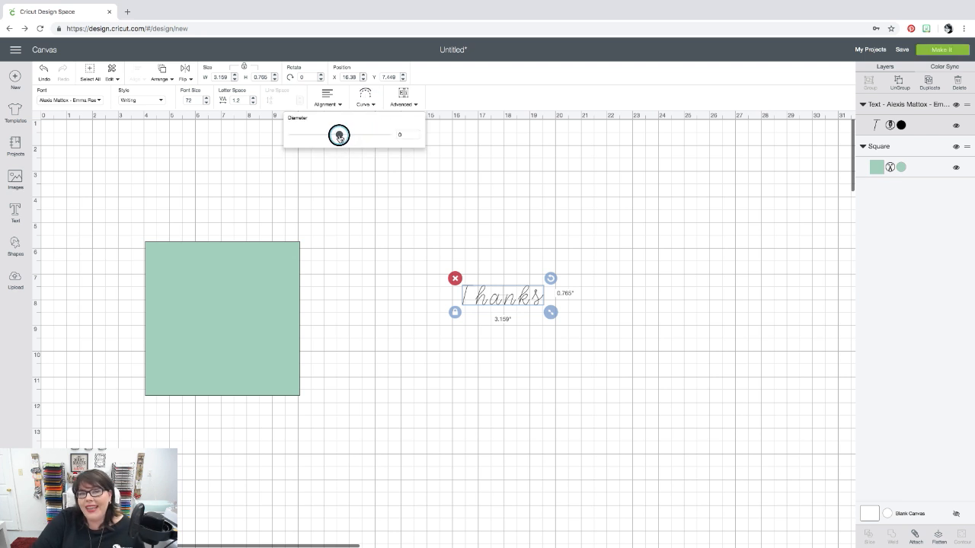
{"action": "mouse_move", "coordinate": [339, 137]}
{"action": "left_mouse_down"}
{"action": "mouse_move", "coordinate": [393, 138]}
{"action": "mouse_move", "coordinate": [293, 141]}
{"action": "mouse_move", "coordinate": [344, 137]}
{"action": "left_mouse_up"}
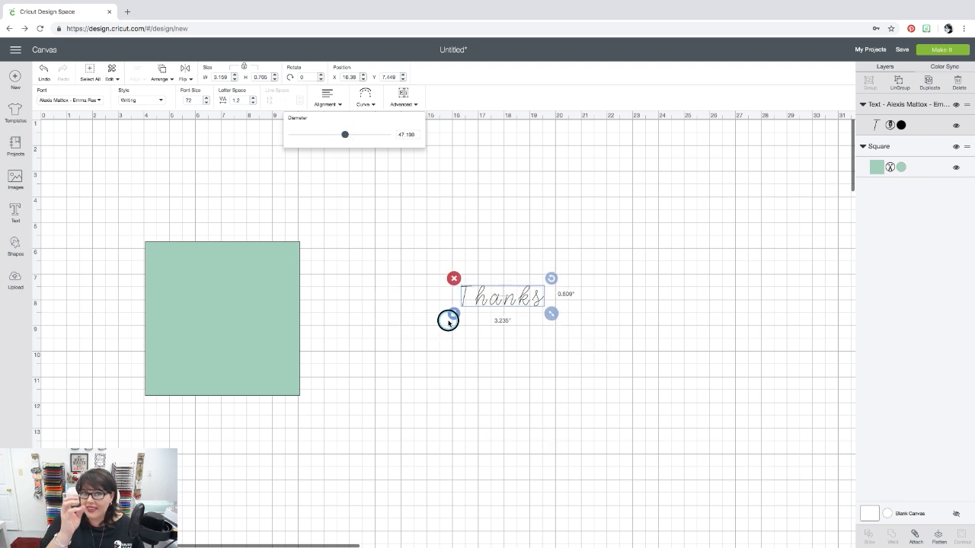
{"action": "left_click", "coordinate": [253, 104]}
{"action": "left_click", "coordinate": [252, 103]}
{"action": "left_click", "coordinate": [253, 104]}
{"action": "left_click", "coordinate": [253, 104]}
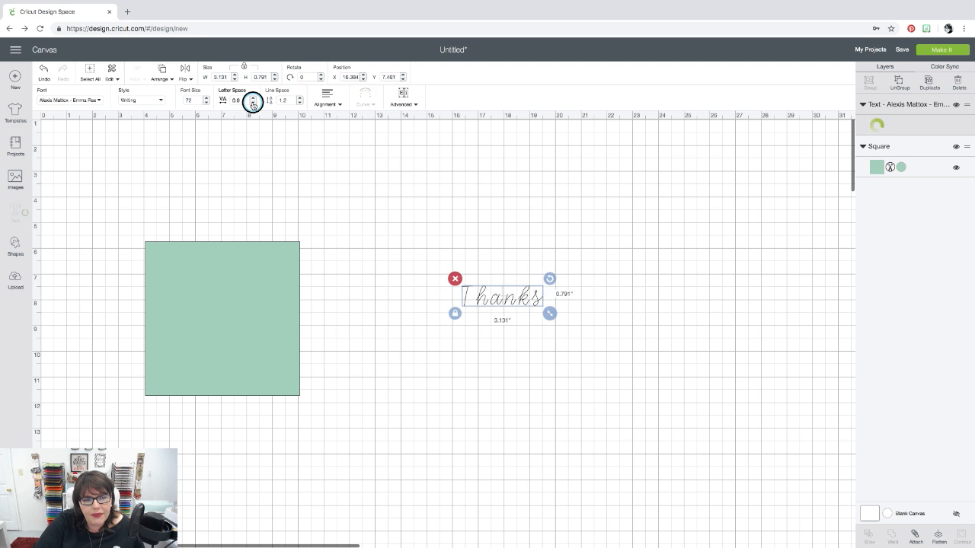
{"action": "left_click", "coordinate": [253, 103]}
{"action": "left_click", "coordinate": [253, 104]}
{"action": "left_click", "coordinate": [252, 103]}
{"action": "left_click", "coordinate": [253, 104]}
{"action": "left_click", "coordinate": [252, 104]}
{"action": "left_click", "coordinate": [253, 103]}
{"action": "left_click", "coordinate": [253, 104]}
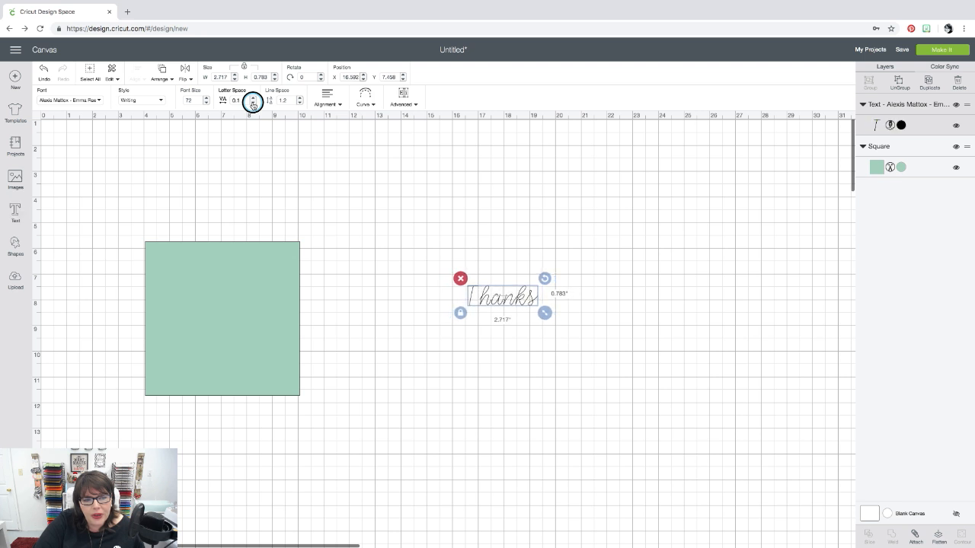
{"action": "left_click", "coordinate": [253, 104]}
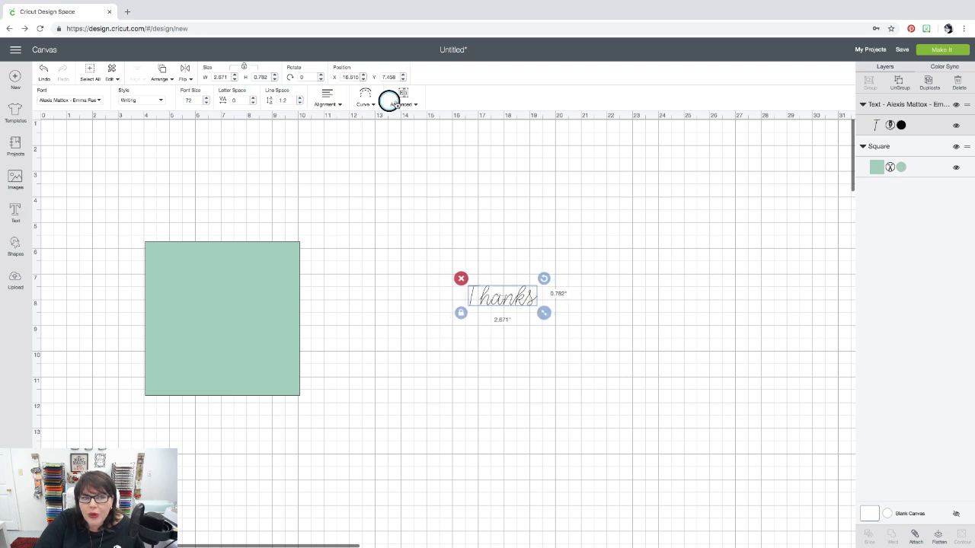
Step: Increase the curve of the "Thanks" text so the letters form a clearly stronger upward arch
{"action": "left_click", "coordinate": [365, 97]}
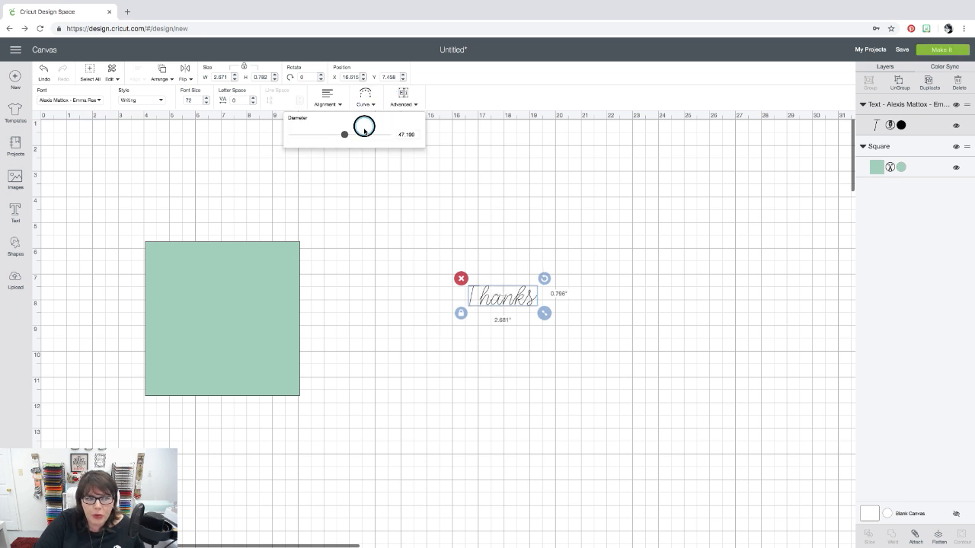
{"action": "left_click_drag", "start_coordinate": [341, 134], "coordinate": [369, 137]}
{"action": "left_click", "coordinate": [380, 250]}
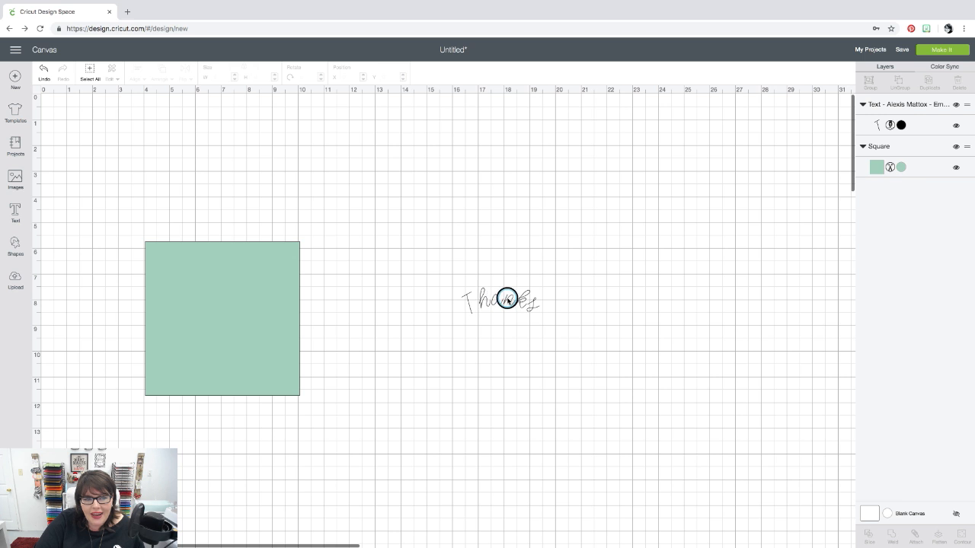
Step: Place the curved "Thanks" text on the upper part of the square at about X 4.56, Y 6.34 and enlarge it to about 4.92 inches wide
{"action": "left_click_drag", "start_coordinate": [507, 296], "coordinate": [198, 267]}
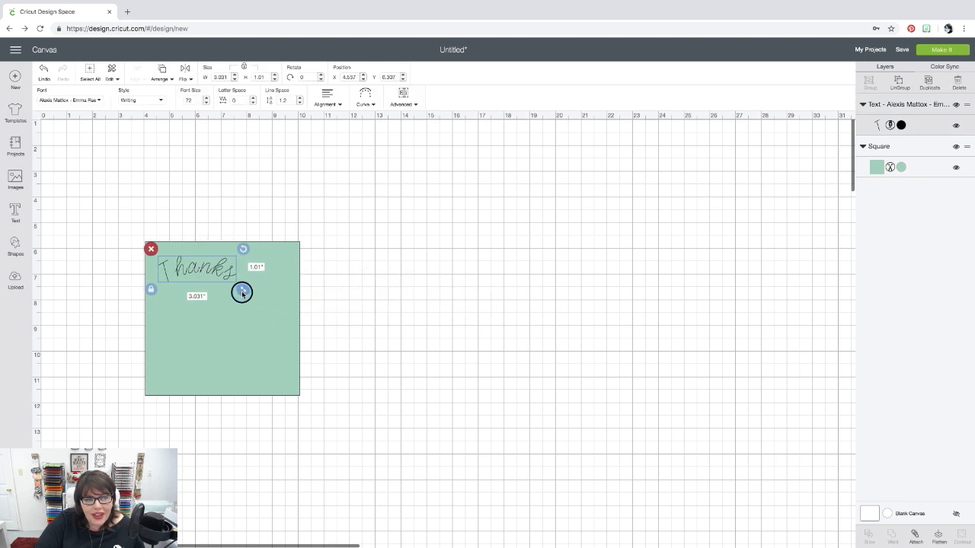
{"action": "left_click_drag", "start_coordinate": [243, 290], "coordinate": [293, 341]}
{"action": "left_click", "coordinate": [388, 344]}
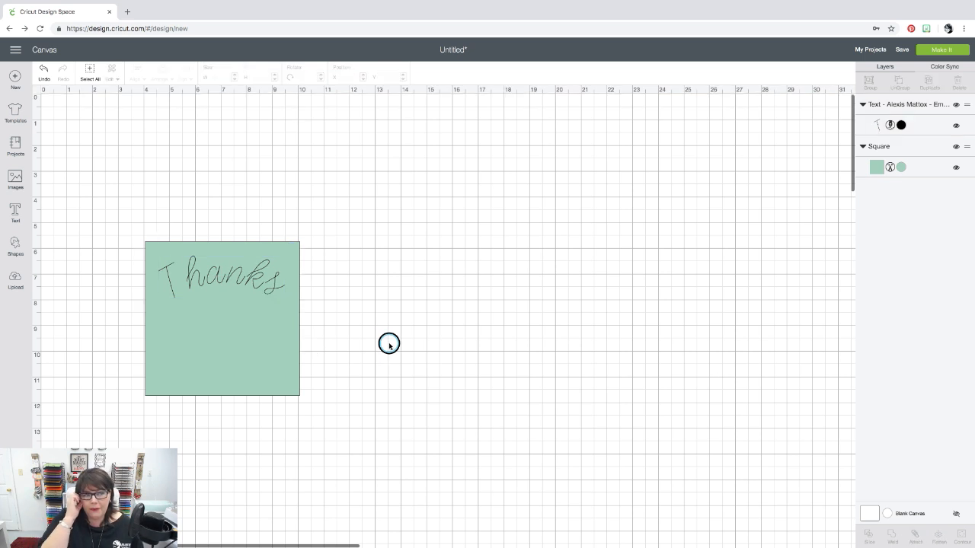
Step: Delete the curved "Thanks" text and add a new text reading "Thank" and "you" on two separate lines
{"action": "left_click", "coordinate": [248, 278]}
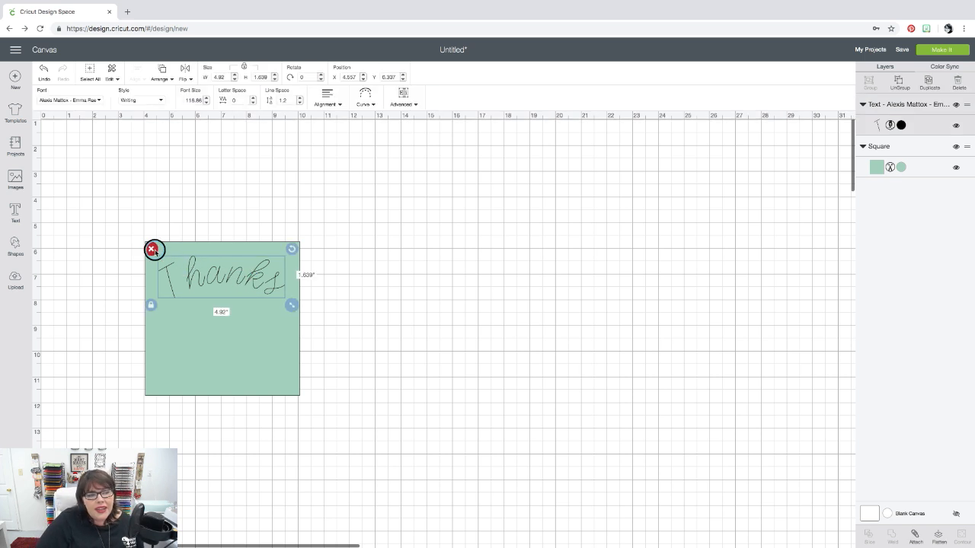
{"action": "left_click", "coordinate": [151, 249]}
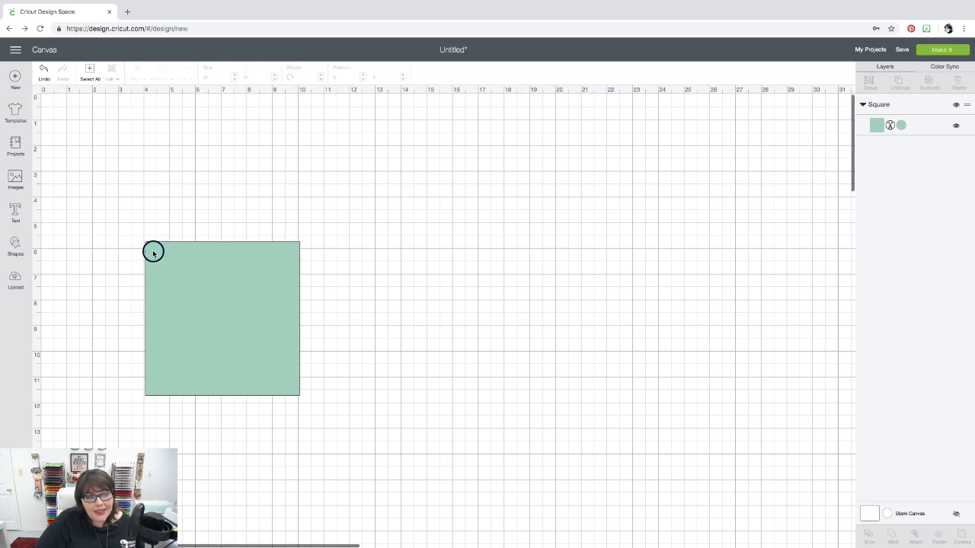
{"action": "left_click", "coordinate": [11, 211]}
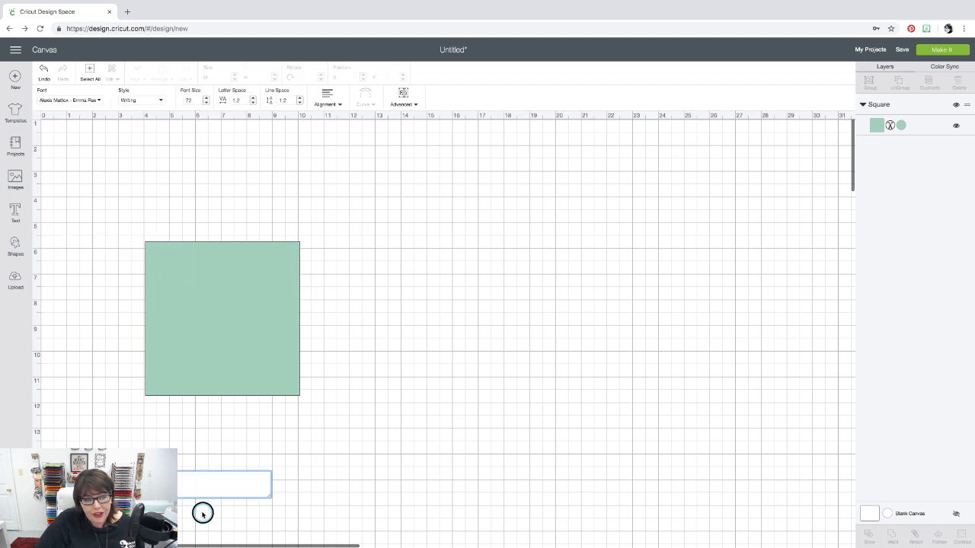
{"action": "type", "text": "Thanks"}
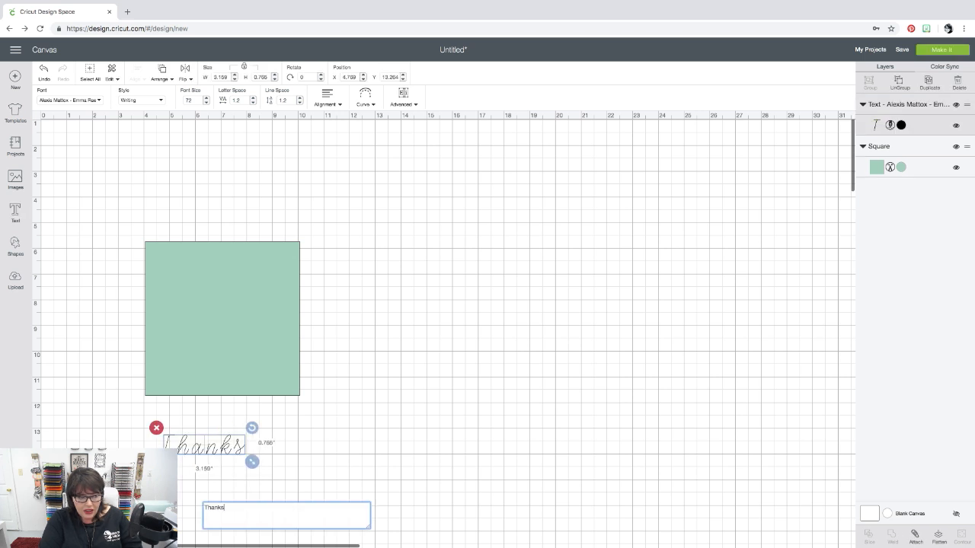
{"action": "key", "text": "BackSpace"}
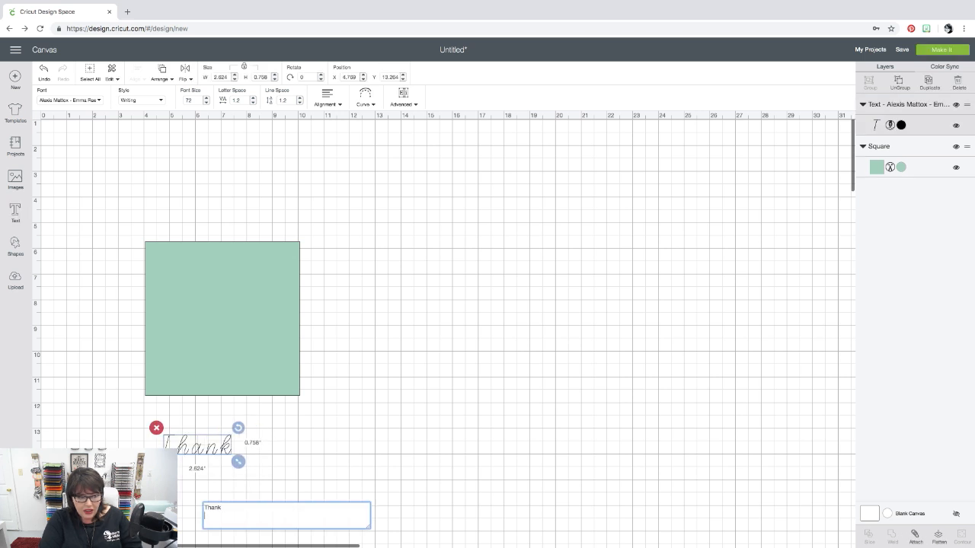
{"action": "key", "text": "Return"}
{"action": "type", "text": "you"}
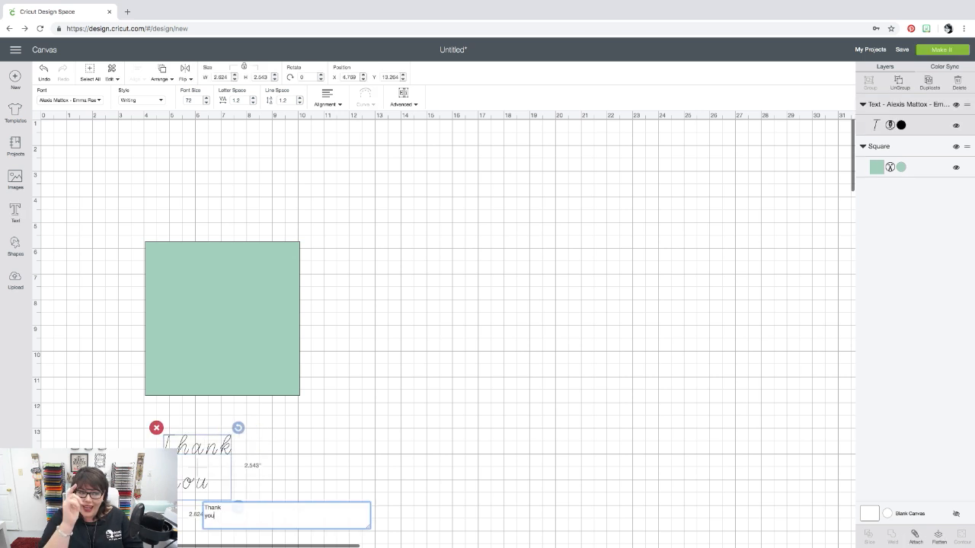
{"action": "left_click", "coordinate": [241, 459]}
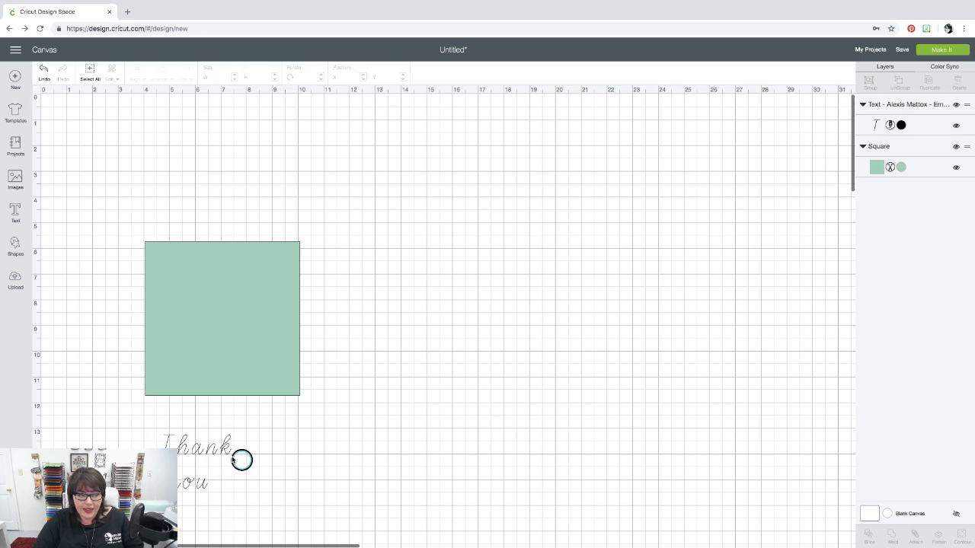
Step: Move the two-line "Thank you" text beside the square to about X 13.9, Y 5.2 inches
{"action": "left_click_drag", "start_coordinate": [206, 454], "coordinate": [408, 304]}
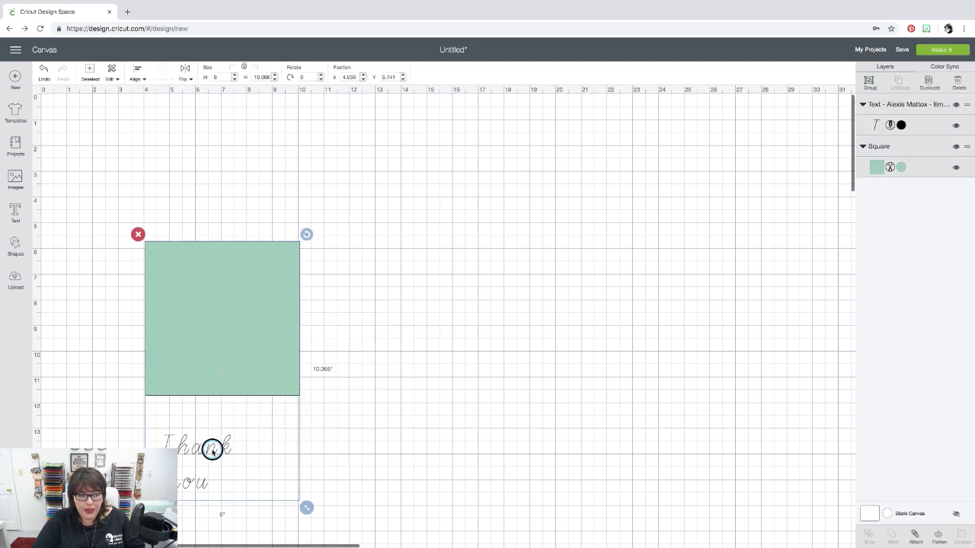
{"action": "left_click", "coordinate": [41, 445]}
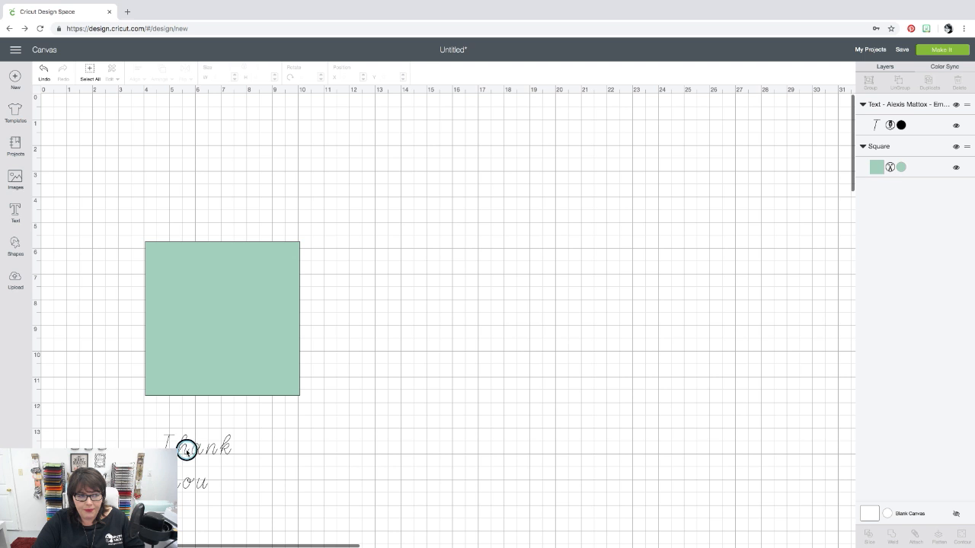
{"action": "left_click_drag", "start_coordinate": [185, 450], "coordinate": [421, 239]}
{"action": "left_click", "coordinate": [448, 343]}
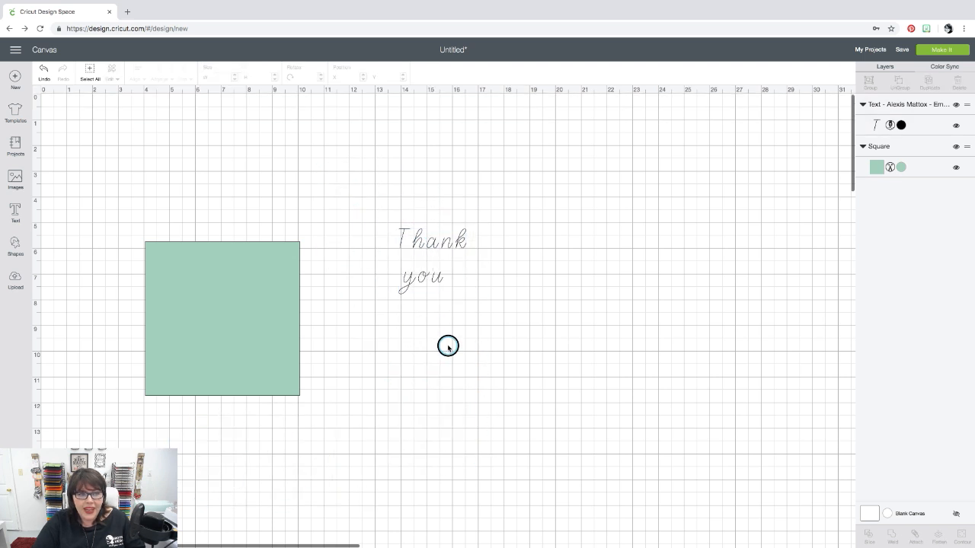
Step: Reduce the line spacing of the "Thank you" text to -7.4 to bring the two lines closer together
{"action": "left_click", "coordinate": [422, 242]}
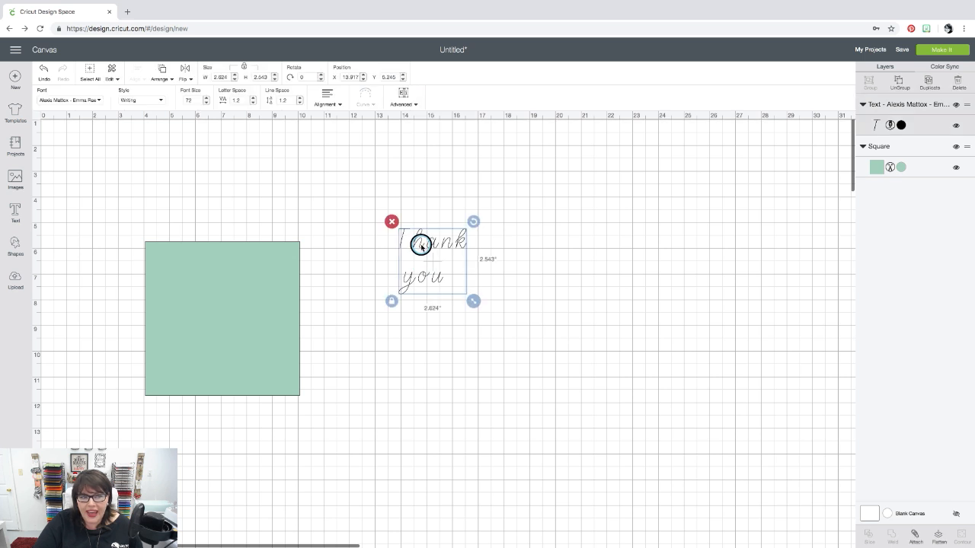
{"action": "left_click", "coordinate": [299, 103]}
{"action": "left_click", "coordinate": [299, 103]}
{"action": "left_click", "coordinate": [299, 103]}
{"action": "left_click", "coordinate": [299, 103]}
{"action": "left_click", "coordinate": [299, 103]}
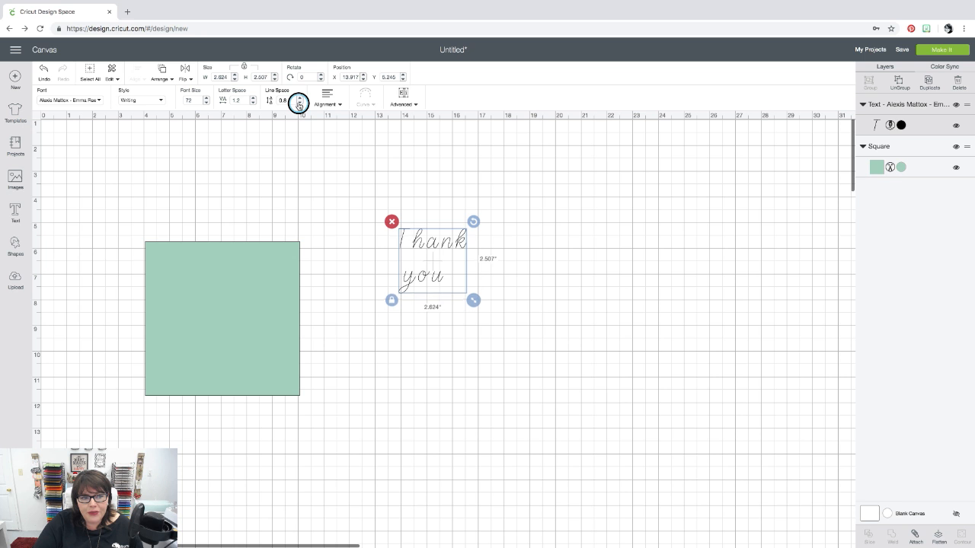
{"action": "left_click", "coordinate": [300, 103]}
{"action": "left_click", "coordinate": [299, 103]}
{"action": "left_click", "coordinate": [299, 102]}
{"action": "left_click", "coordinate": [299, 103]}
{"action": "left_click", "coordinate": [299, 102]}
{"action": "left_click", "coordinate": [299, 103]}
{"action": "left_click", "coordinate": [299, 103]}
{"action": "left_click", "coordinate": [299, 103]}
{"action": "left_click", "coordinate": [299, 103]}
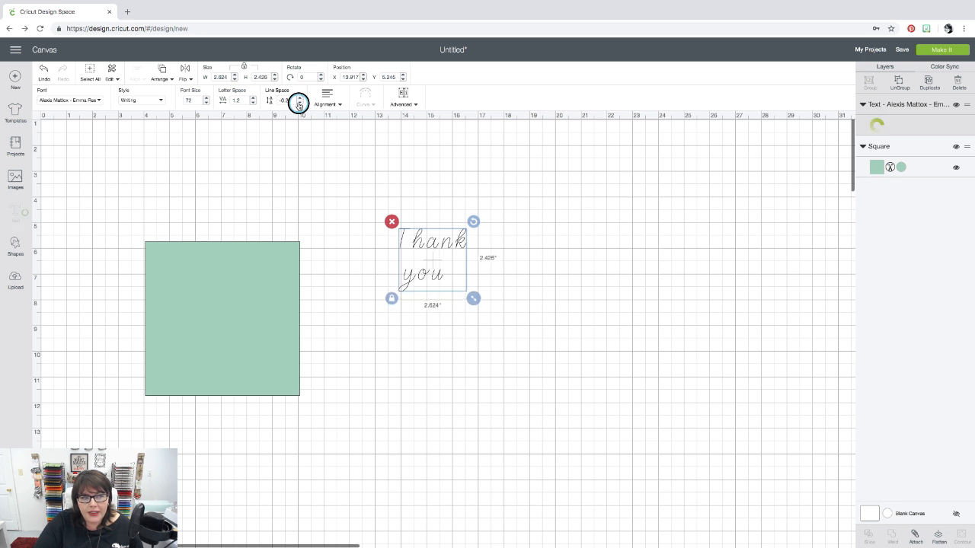
{"action": "left_click", "coordinate": [299, 103]}
{"action": "left_click", "coordinate": [300, 103]}
{"action": "left_click", "coordinate": [299, 102]}
{"action": "left_click", "coordinate": [300, 102]}
{"action": "left_click", "coordinate": [299, 103]}
{"action": "left_click", "coordinate": [299, 102]}
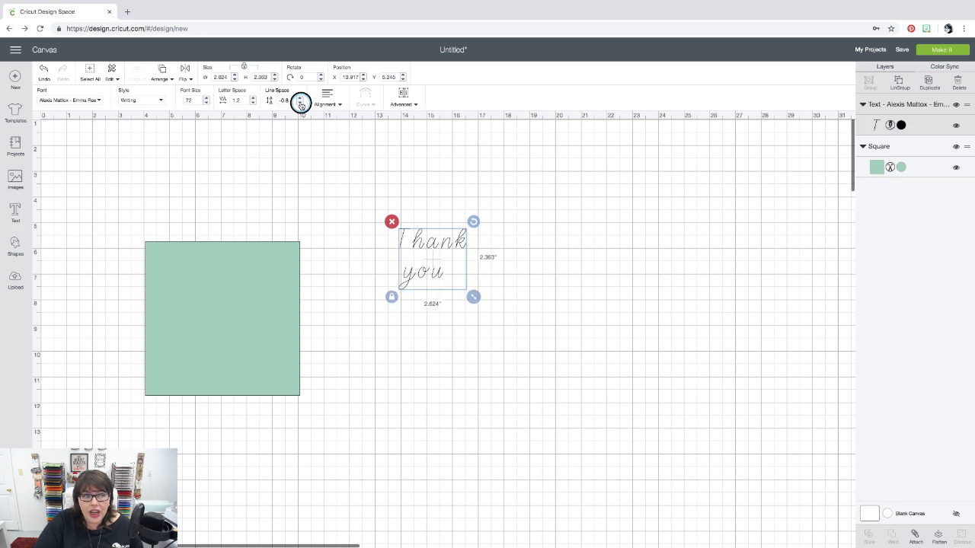
{"action": "left_click", "coordinate": [299, 103]}
{"action": "left_click", "coordinate": [299, 103]}
{"action": "left_click", "coordinate": [299, 103]}
{"action": "left_click", "coordinate": [299, 103]}
{"action": "left_click", "coordinate": [299, 102]}
{"action": "left_click", "coordinate": [299, 103]}
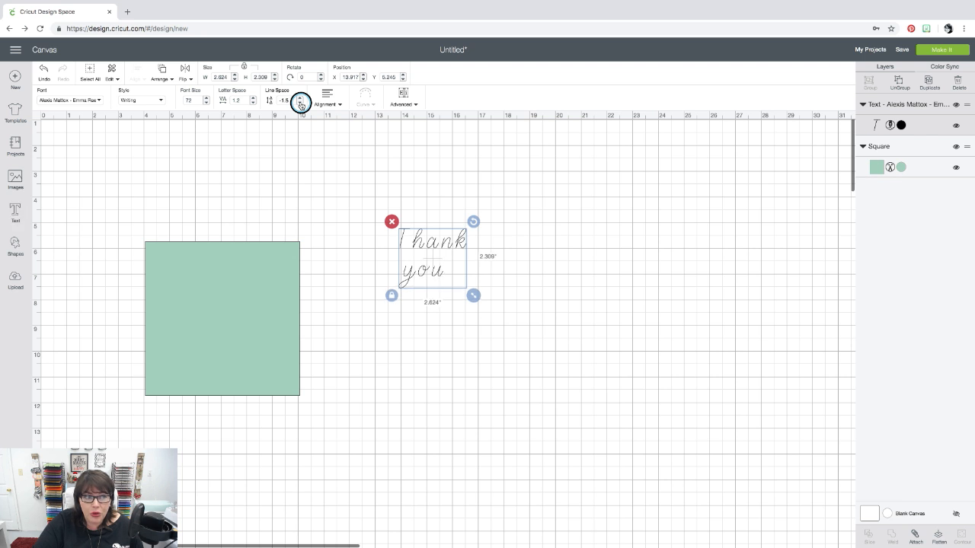
{"action": "left_click", "coordinate": [299, 103]}
{"action": "left_click", "coordinate": [300, 103]}
{"action": "left_click", "coordinate": [299, 103]}
{"action": "left_click", "coordinate": [299, 103]}
{"action": "left_click", "coordinate": [299, 103]}
{"action": "left_click", "coordinate": [299, 103]}
{"action": "left_click", "coordinate": [299, 103]}
{"action": "left_click", "coordinate": [299, 103]}
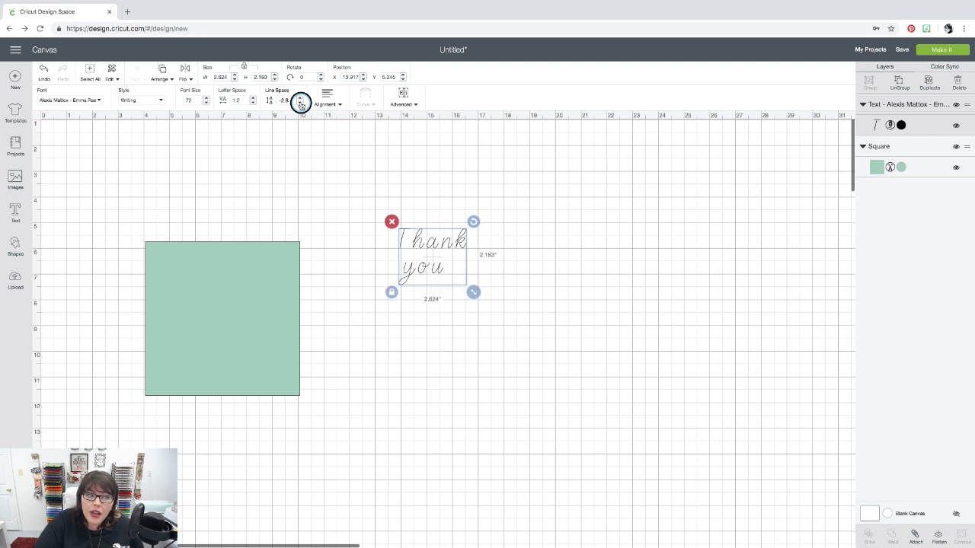
{"action": "left_click", "coordinate": [299, 102]}
{"action": "left_click", "coordinate": [299, 103]}
{"action": "left_click", "coordinate": [299, 103]}
{"action": "left_click", "coordinate": [299, 103]}
{"action": "left_click", "coordinate": [300, 103]}
{"action": "left_click", "coordinate": [299, 103]}
{"action": "left_click", "coordinate": [299, 103]}
{"action": "left_click", "coordinate": [299, 102]}
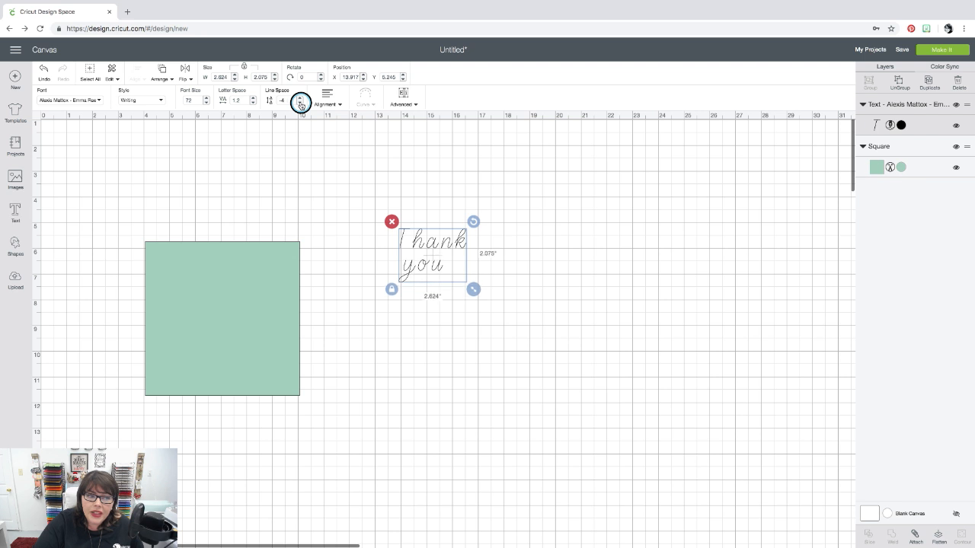
{"action": "left_click", "coordinate": [299, 103]}
{"action": "left_click", "coordinate": [299, 102]}
{"action": "left_click", "coordinate": [299, 103]}
{"action": "left_click", "coordinate": [299, 102]}
{"action": "left_click", "coordinate": [299, 102]}
{"action": "left_click", "coordinate": [300, 103]}
{"action": "left_click", "coordinate": [300, 104]}
{"action": "left_click", "coordinate": [300, 103]}
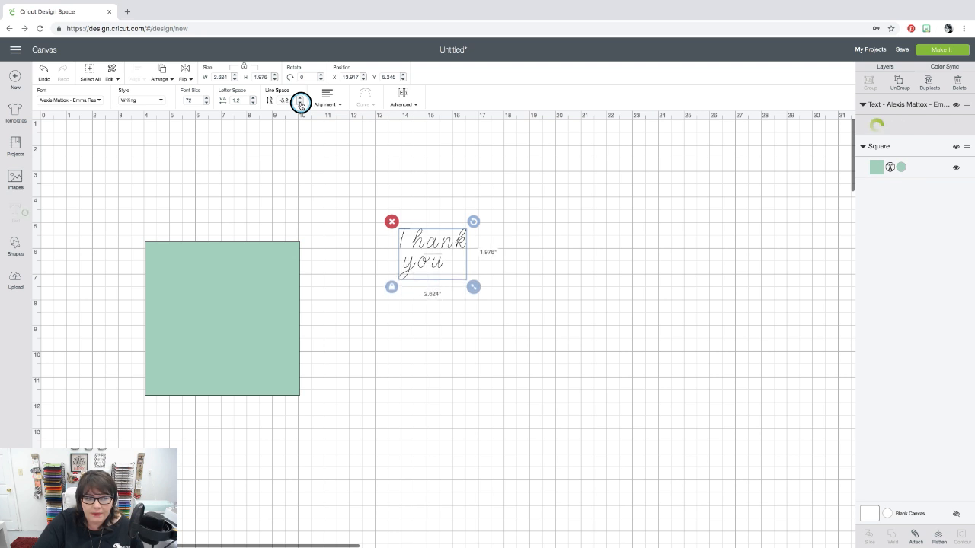
{"action": "left_click", "coordinate": [300, 104]}
{"action": "left_click", "coordinate": [300, 103]}
{"action": "left_click", "coordinate": [300, 103]}
{"action": "left_click", "coordinate": [300, 104]}
{"action": "left_click", "coordinate": [300, 103]}
{"action": "left_click", "coordinate": [300, 104]}
{"action": "left_click", "coordinate": [300, 104]}
{"action": "left_click", "coordinate": [300, 103]}
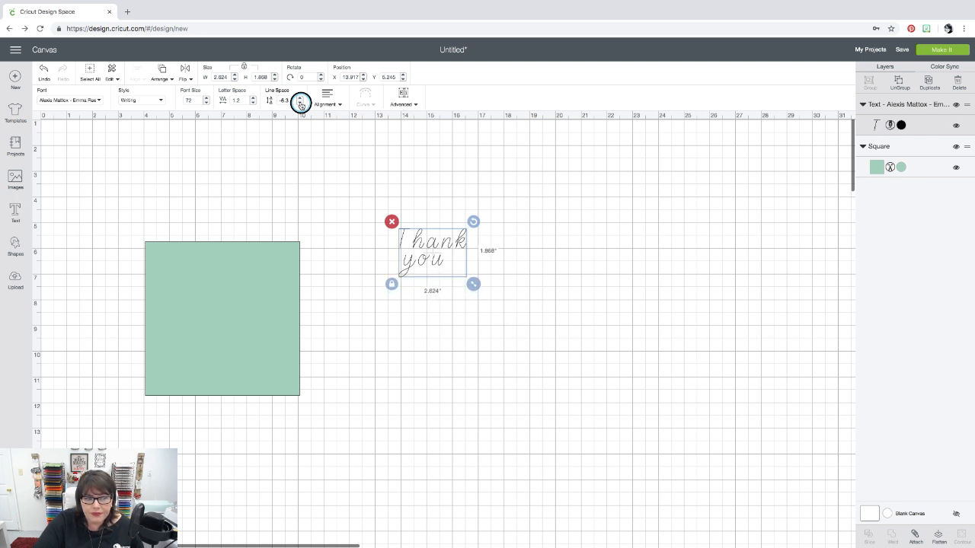
{"action": "left_click", "coordinate": [300, 103]}
{"action": "left_click", "coordinate": [300, 104]}
{"action": "left_click", "coordinate": [300, 104]}
{"action": "left_click", "coordinate": [300, 103]}
{"action": "left_click", "coordinate": [300, 104]}
{"action": "left_click", "coordinate": [300, 104]}
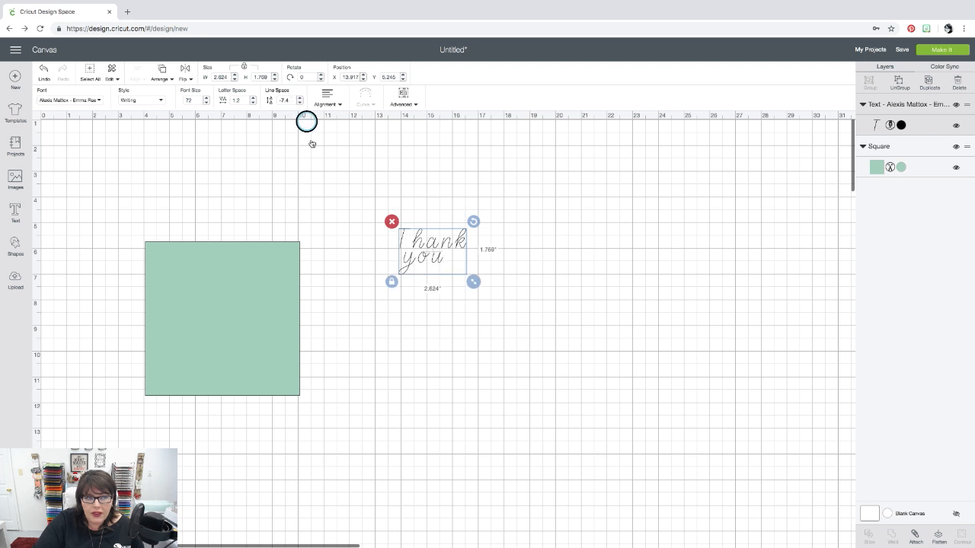
{"action": "left_click", "coordinate": [337, 265]}
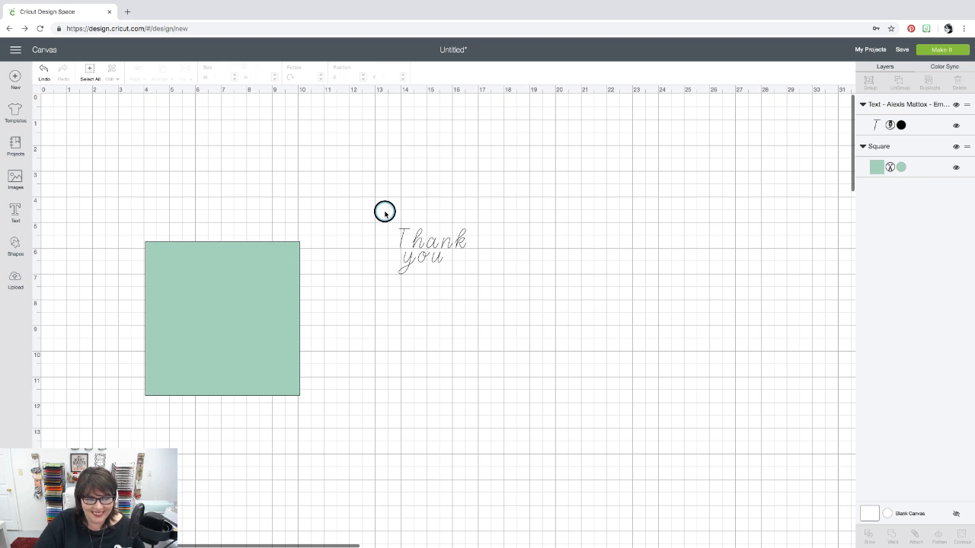
Step: Delete the "Thank you" text and move the square to about X 6.7, Y 3 inches
{"action": "left_click_drag", "start_coordinate": [385, 210], "coordinate": [481, 288]}
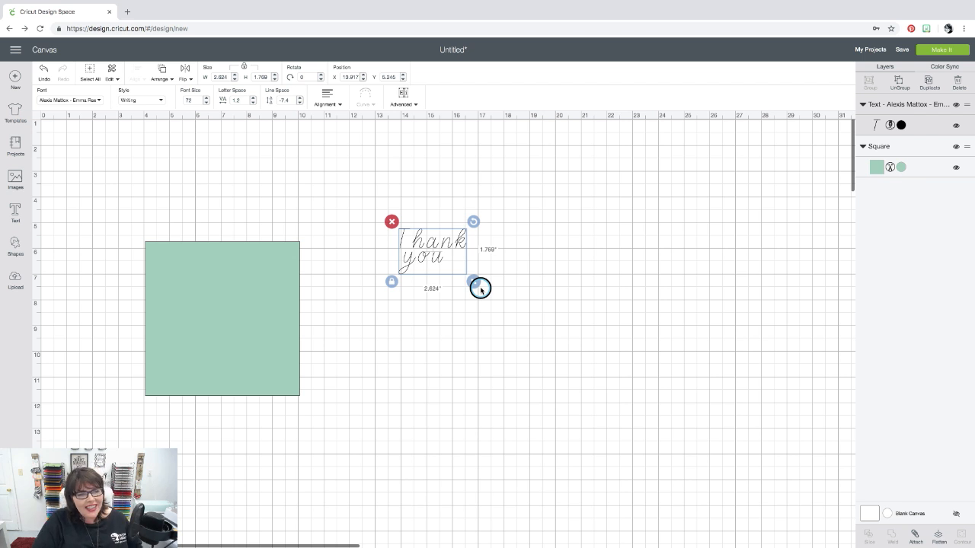
{"action": "key", "text": "Delete"}
{"action": "left_click_drag", "start_coordinate": [214, 301], "coordinate": [299, 237]}
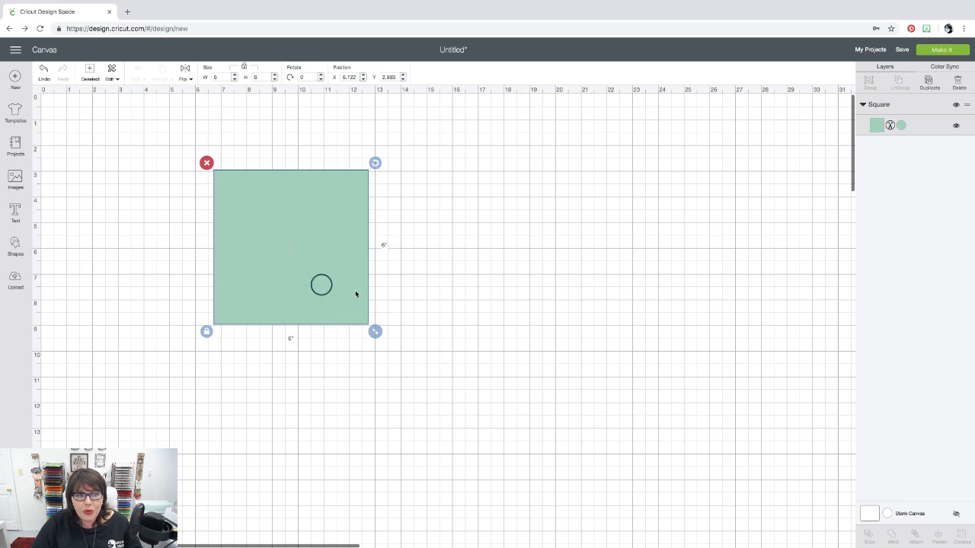
Step: Save the project under the name "Class Square" with the Public option on
{"action": "left_click", "coordinate": [585, 286]}
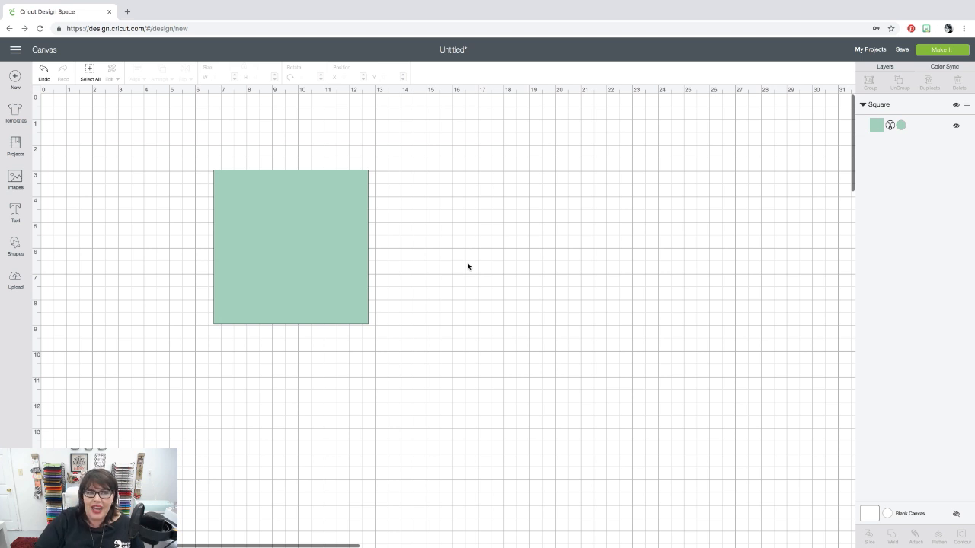
{"action": "left_click", "coordinate": [636, 189]}
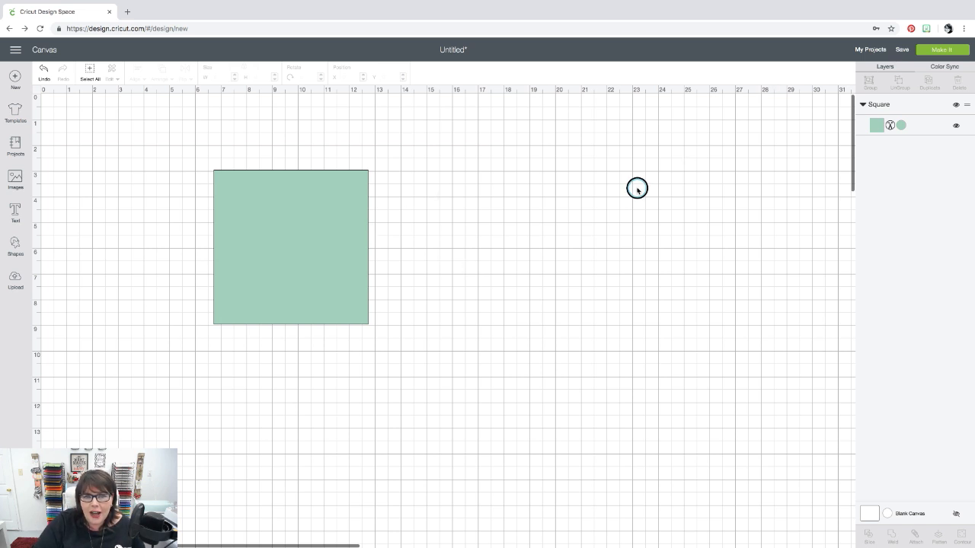
{"action": "left_click", "coordinate": [901, 50]}
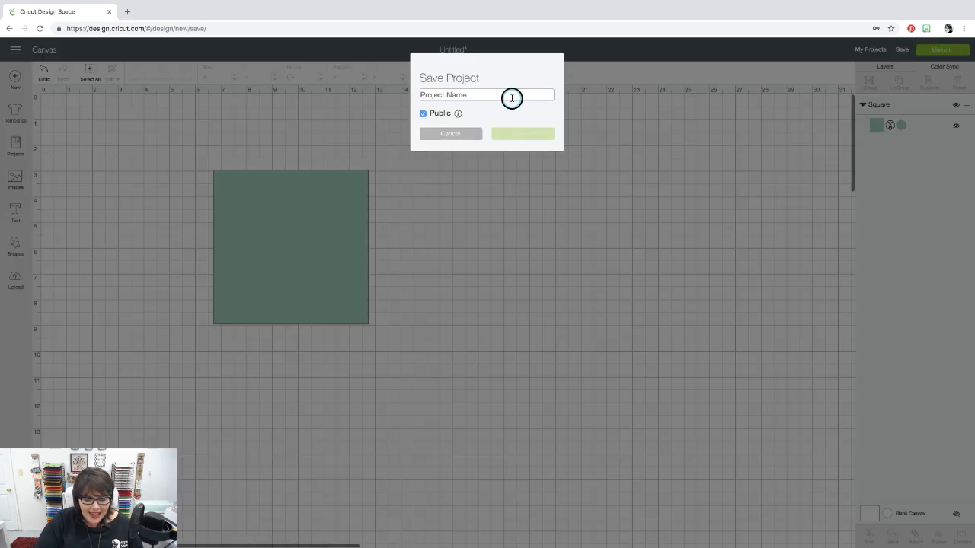
{"action": "type", "text": "Class S"}
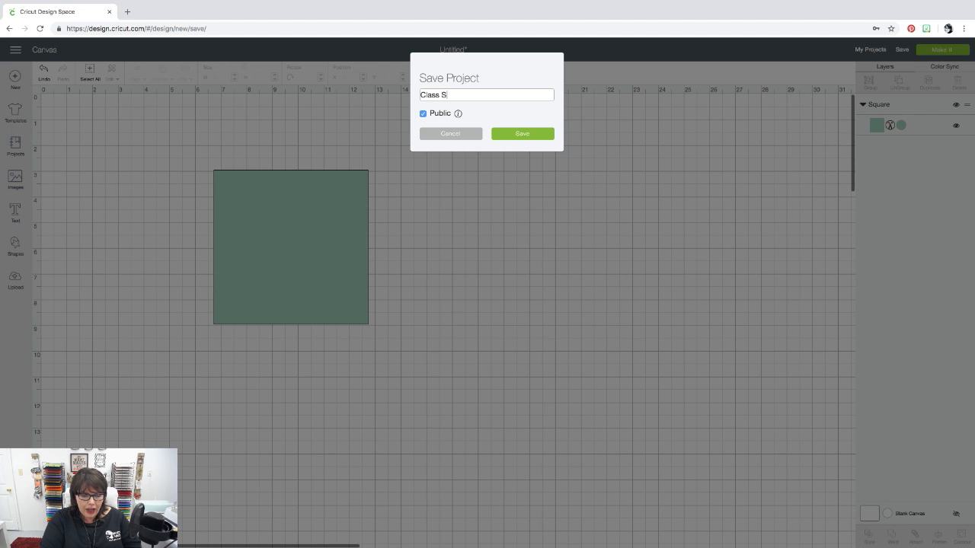
{"action": "type", "text": "quare"}
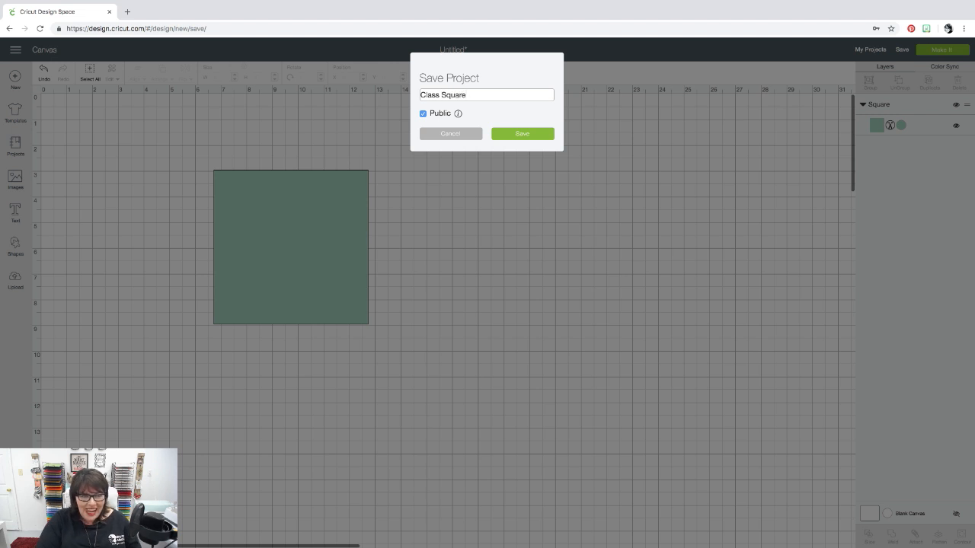
{"action": "mouse_move", "coordinate": [458, 113]}
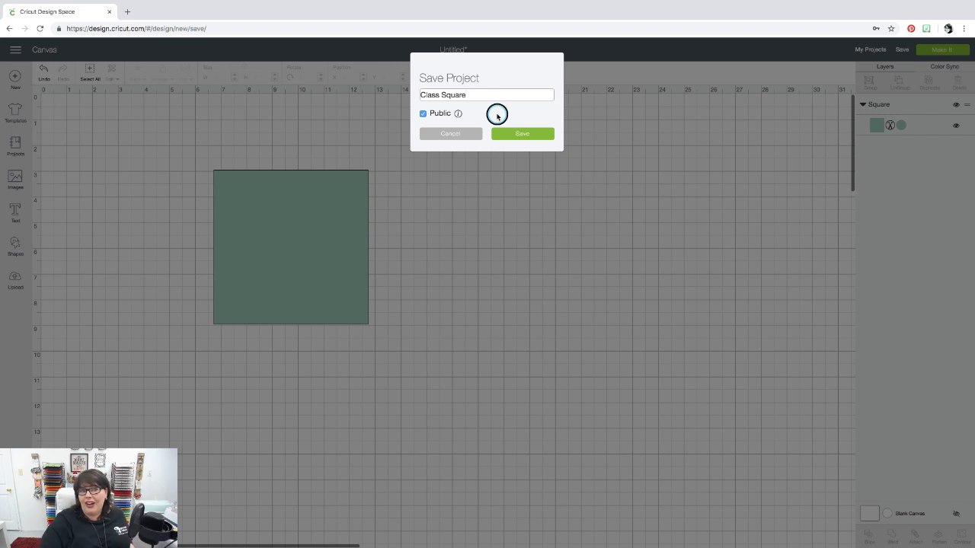
{"action": "left_click", "coordinate": [518, 134]}
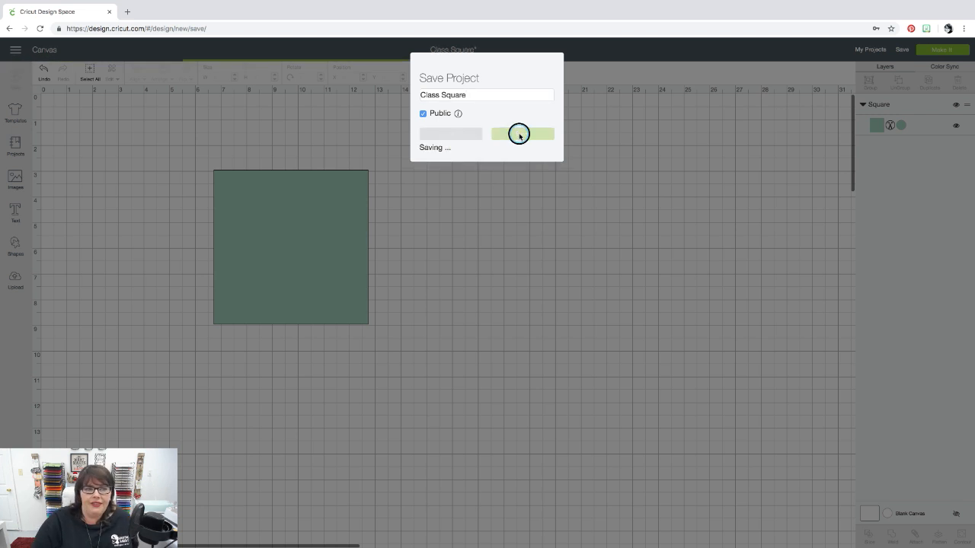
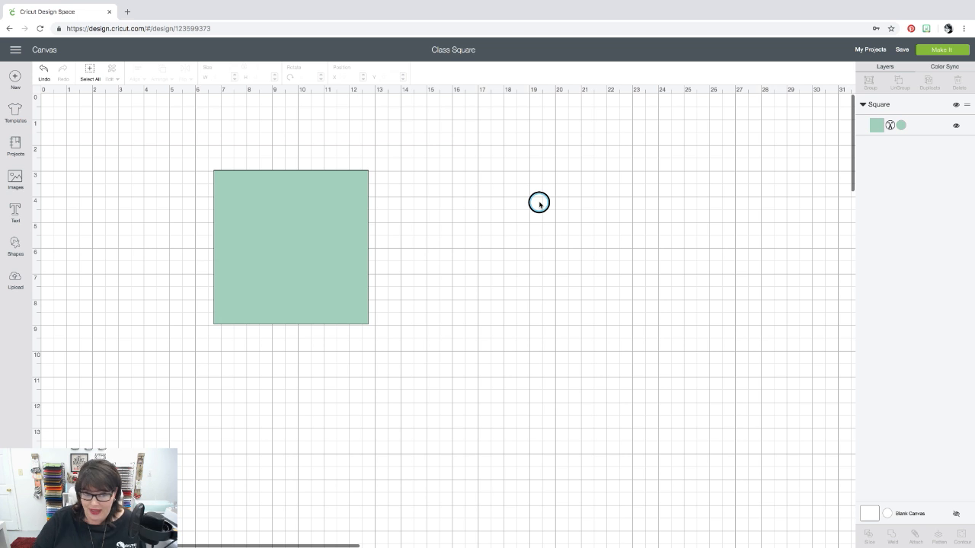
Step: Proceed to the mat preview, move the square to the mat's middle and return it to the mat's upper-left corner
{"action": "left_click", "coordinate": [945, 51]}
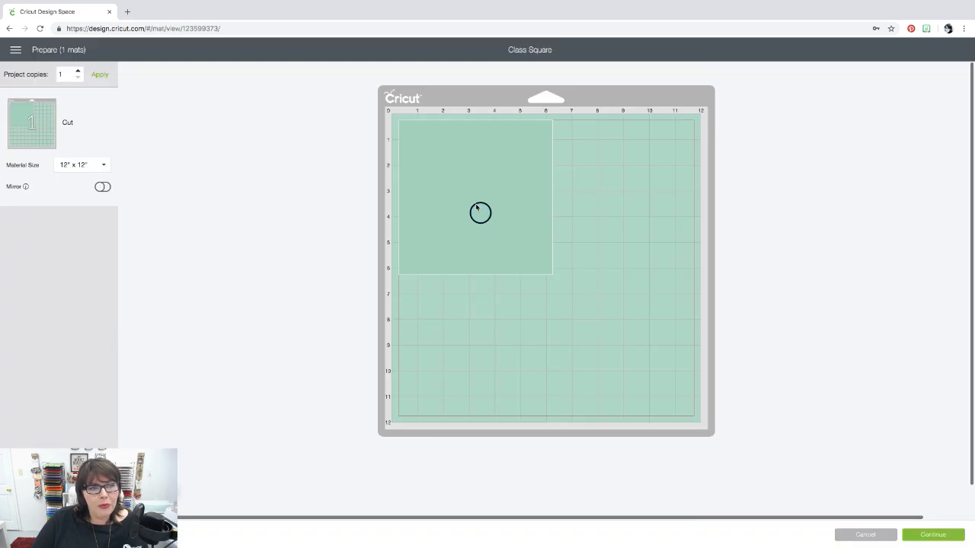
{"action": "left_click_drag", "start_coordinate": [477, 207], "coordinate": [544, 271]}
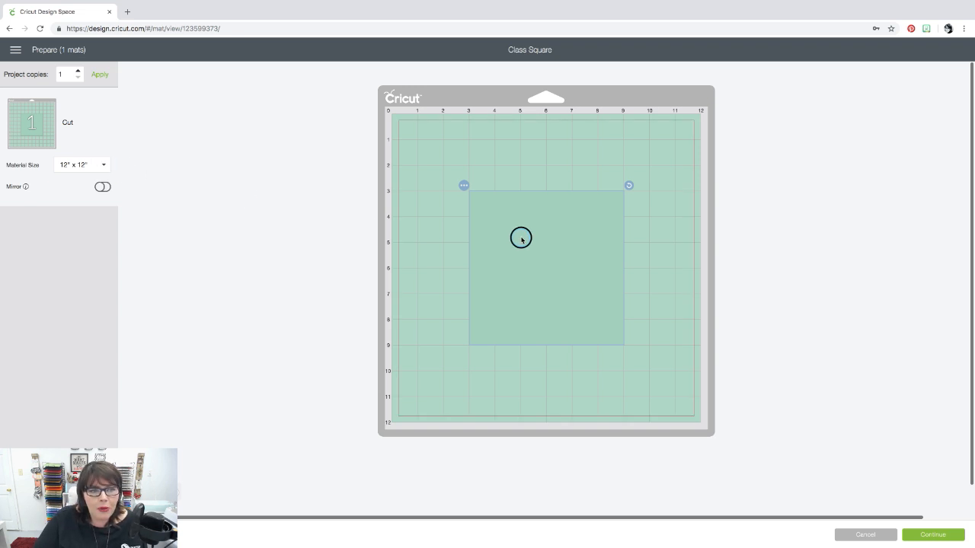
{"action": "left_click_drag", "start_coordinate": [520, 236], "coordinate": [450, 167]}
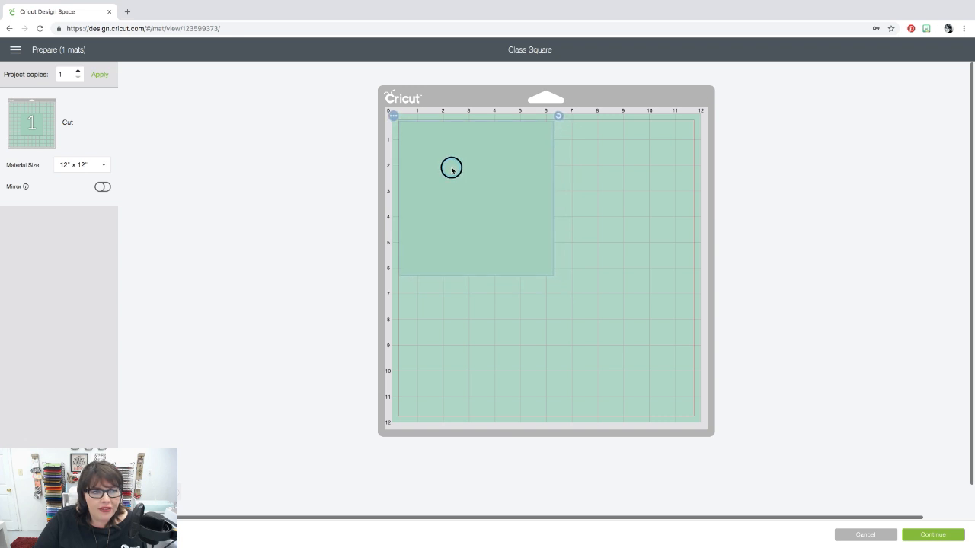
Step: Set the mat's material size to 8.5" x 11" (Letter) and switch Mirror on and off again
{"action": "left_click", "coordinate": [103, 164]}
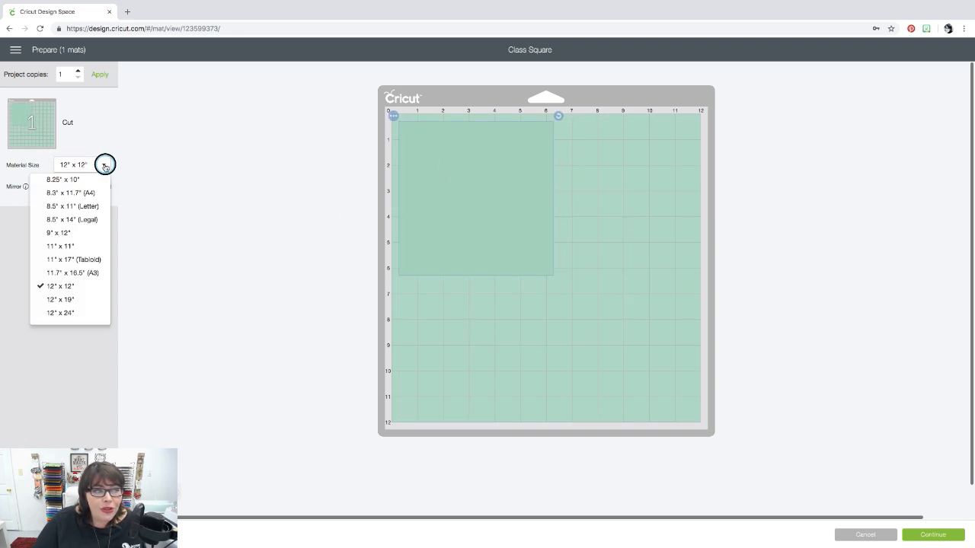
{"action": "left_click", "coordinate": [70, 205]}
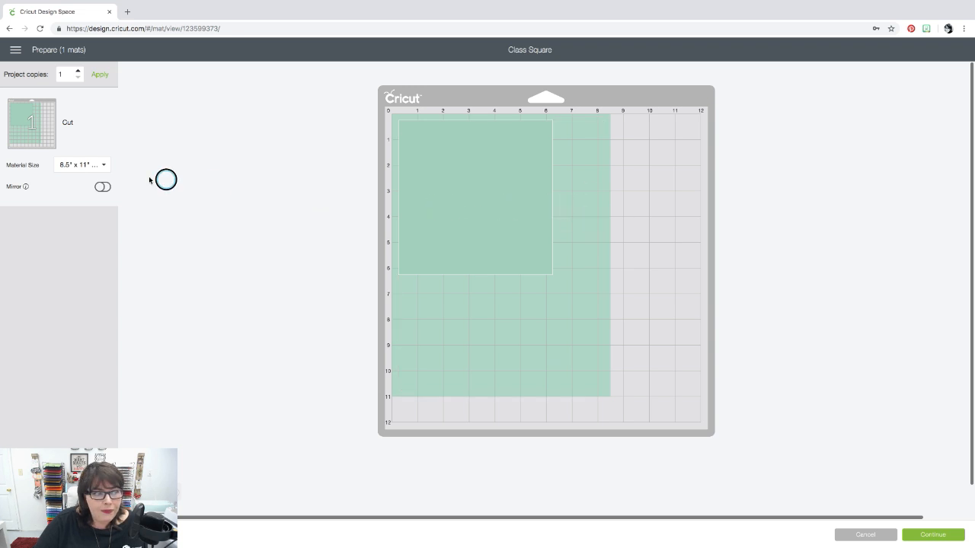
{"action": "left_click", "coordinate": [103, 165]}
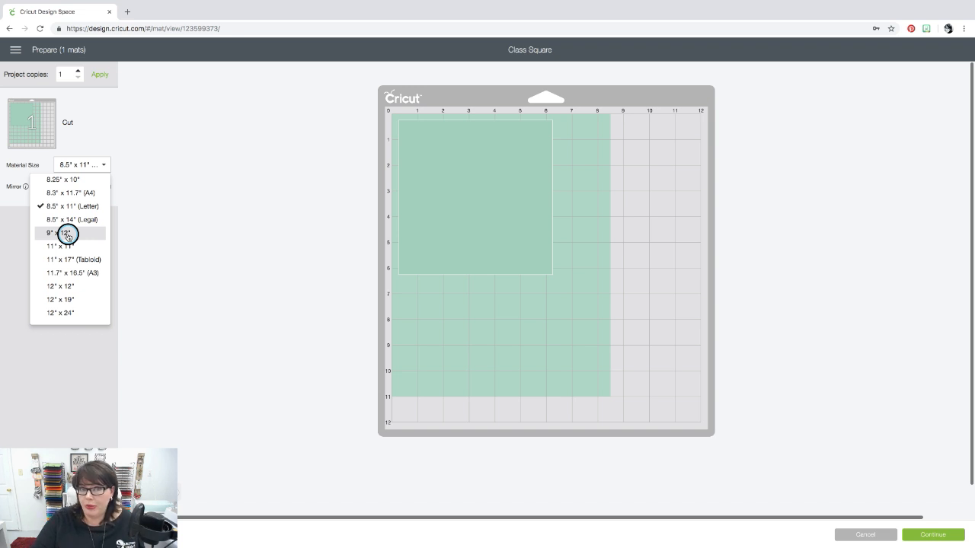
{"action": "left_click", "coordinate": [155, 221]}
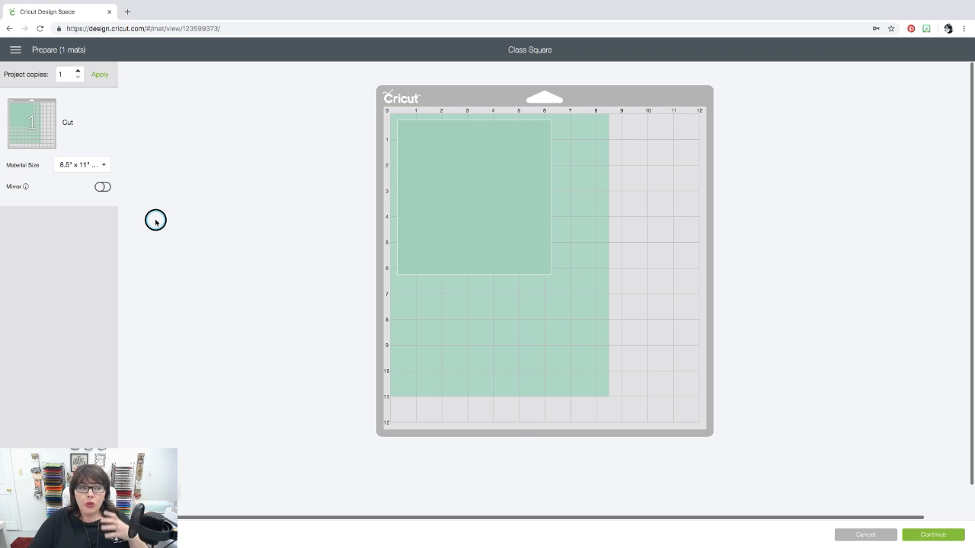
{"action": "left_click", "coordinate": [102, 189]}
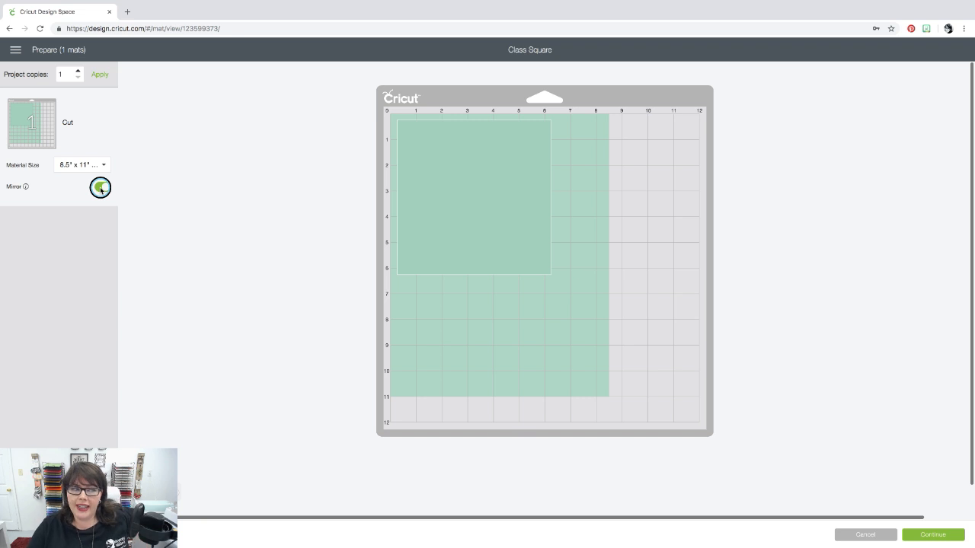
{"action": "left_click", "coordinate": [108, 187]}
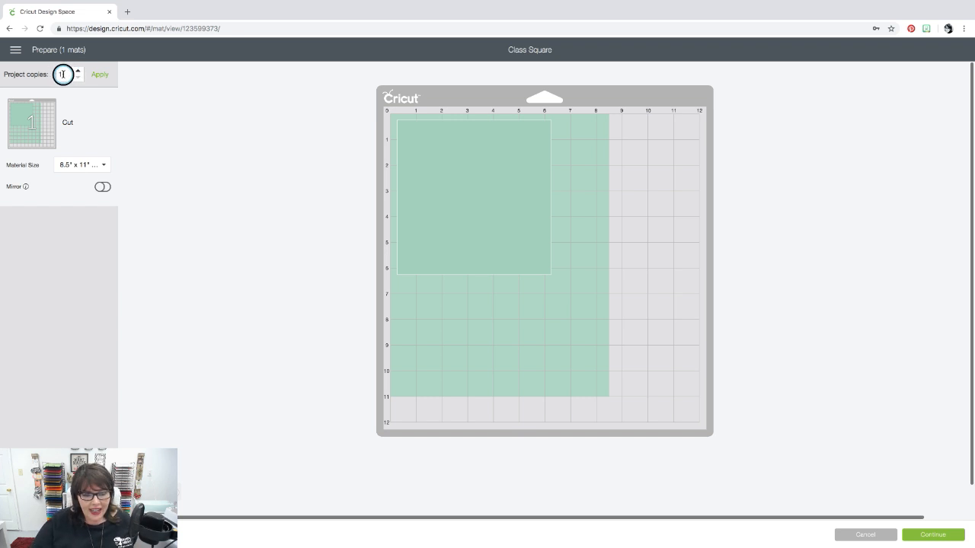
Step: Apply 40 project copies and set the material size of the mats to 8.5" x 11" (Letter)
{"action": "type", "text": "40"}
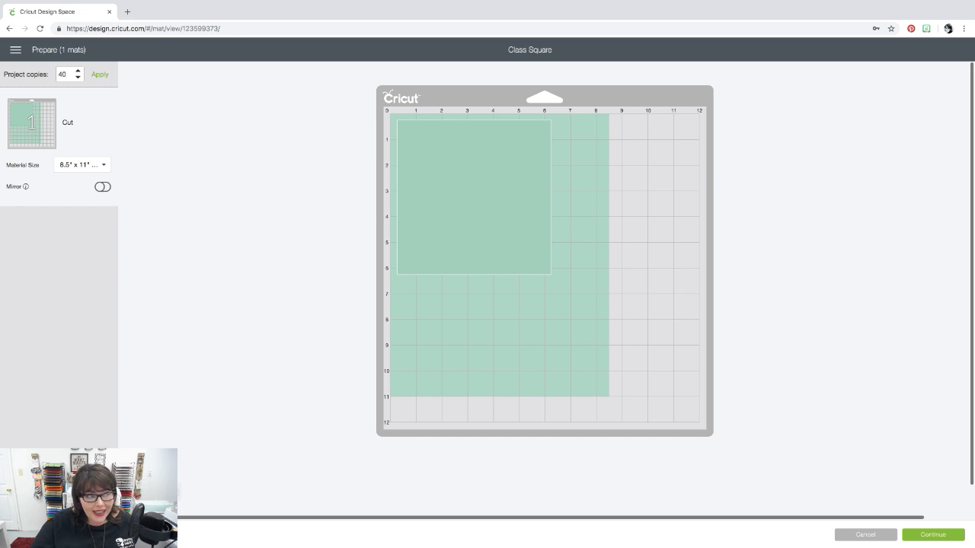
{"action": "left_click", "coordinate": [99, 73]}
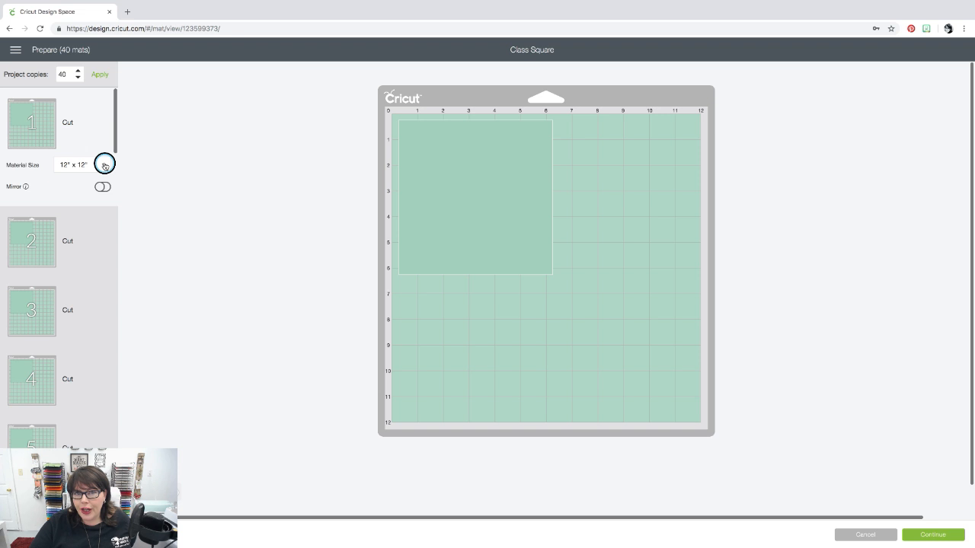
{"action": "left_click", "coordinate": [104, 165]}
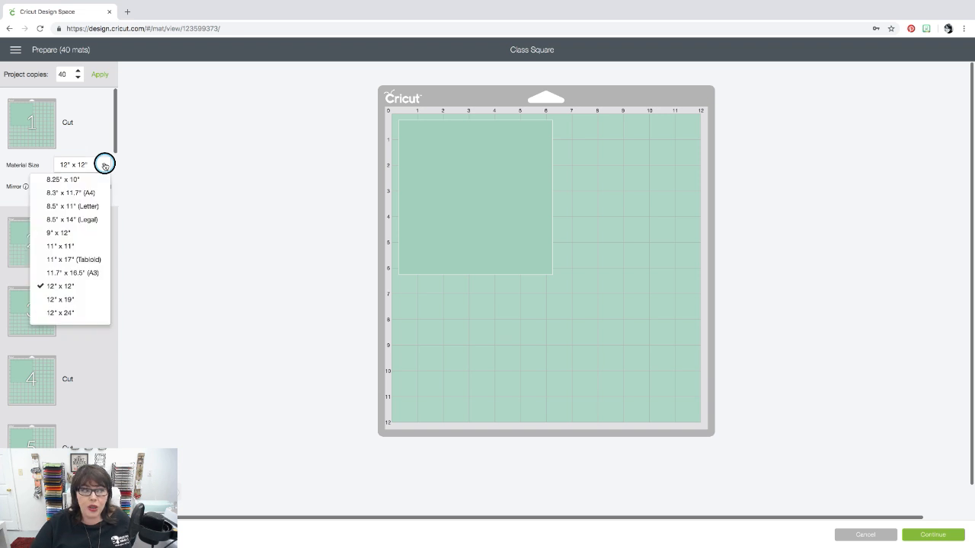
{"action": "left_click", "coordinate": [66, 206]}
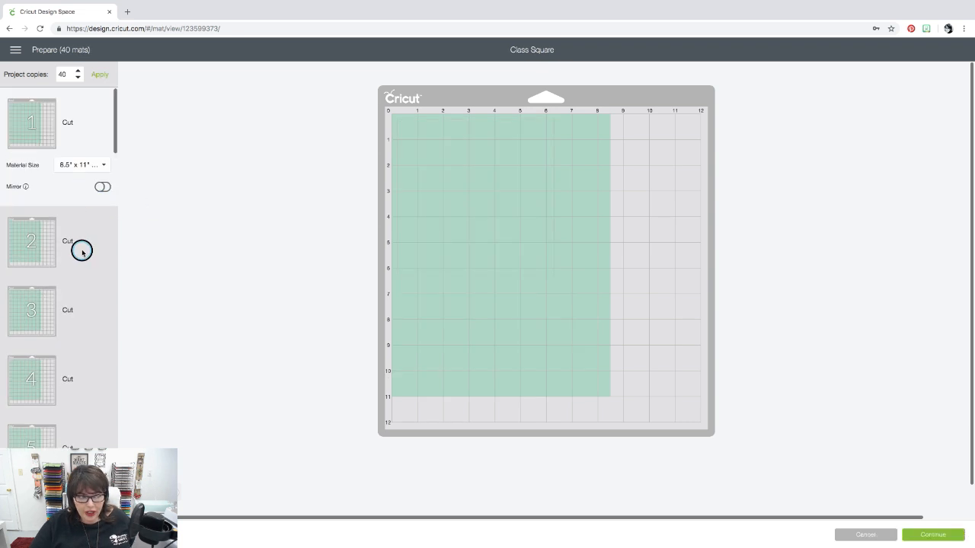
Step: Check the material size on the second mat and look through the list of mats, returning to the first
{"action": "left_click", "coordinate": [82, 252]}
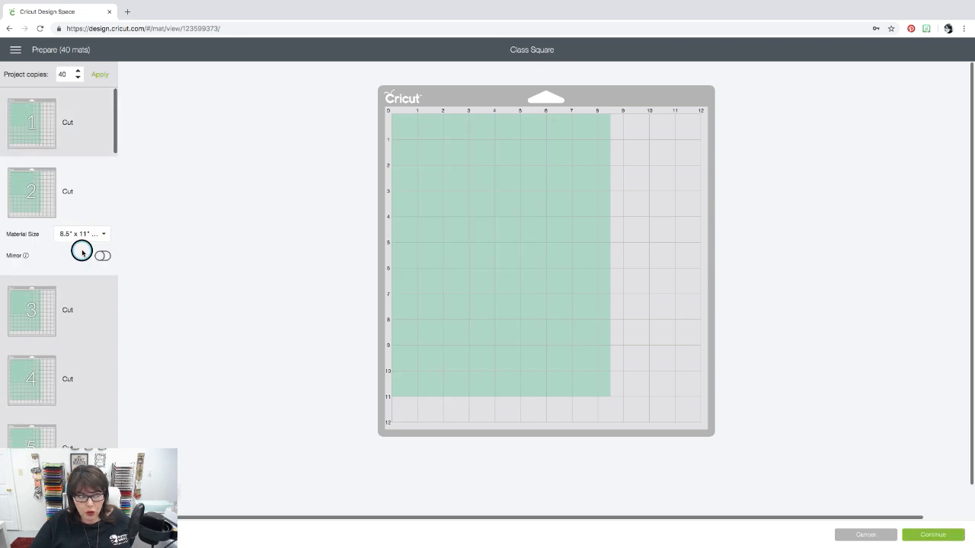
{"action": "left_click", "coordinate": [79, 131]}
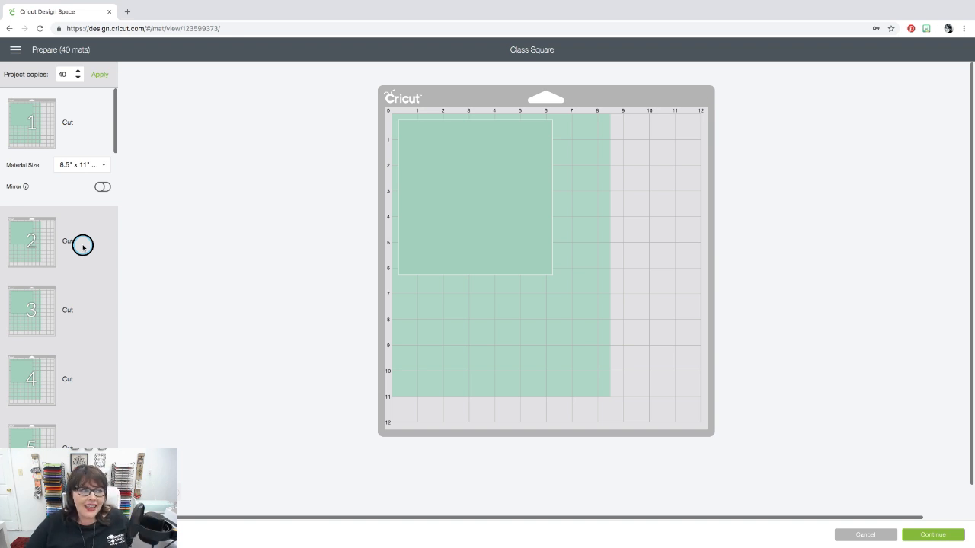
{"action": "scroll", "coordinate": [115, 136], "scroll_direction": "down", "scroll_amount": 2}
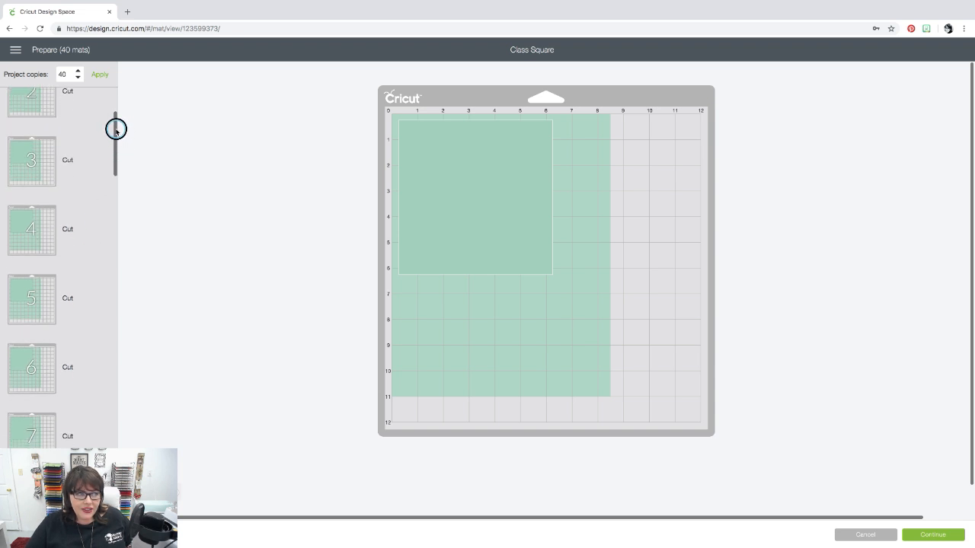
{"action": "mouse_move", "coordinate": [116, 130]}
{"action": "left_mouse_down"}
{"action": "mouse_move", "coordinate": [115, 309]}
{"action": "mouse_move", "coordinate": [118, 102]}
{"action": "mouse_move", "coordinate": [124, 119]}
{"action": "left_mouse_up"}
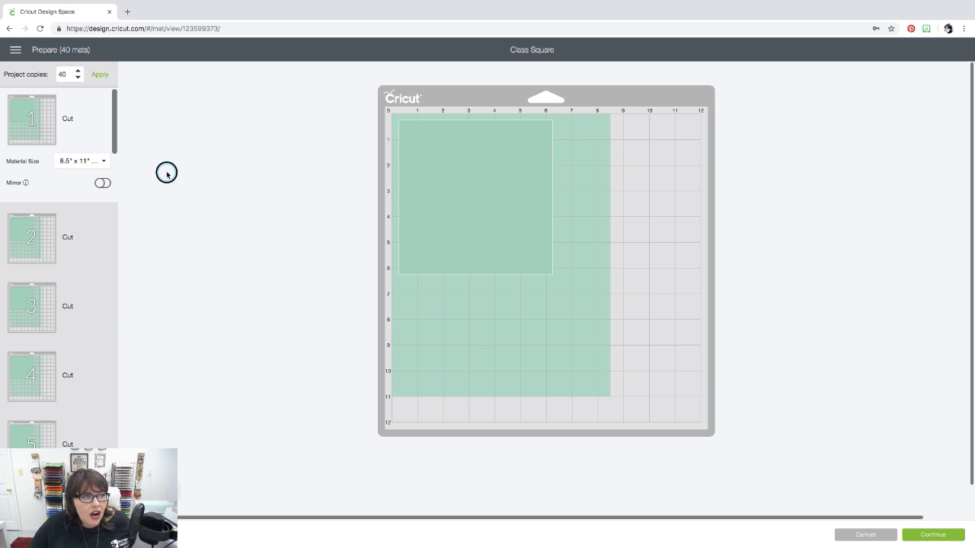
Step: Continue to the cutting setup, search all materials for "denim" and set the material to Denim, Bonded
{"action": "left_click", "coordinate": [937, 534]}
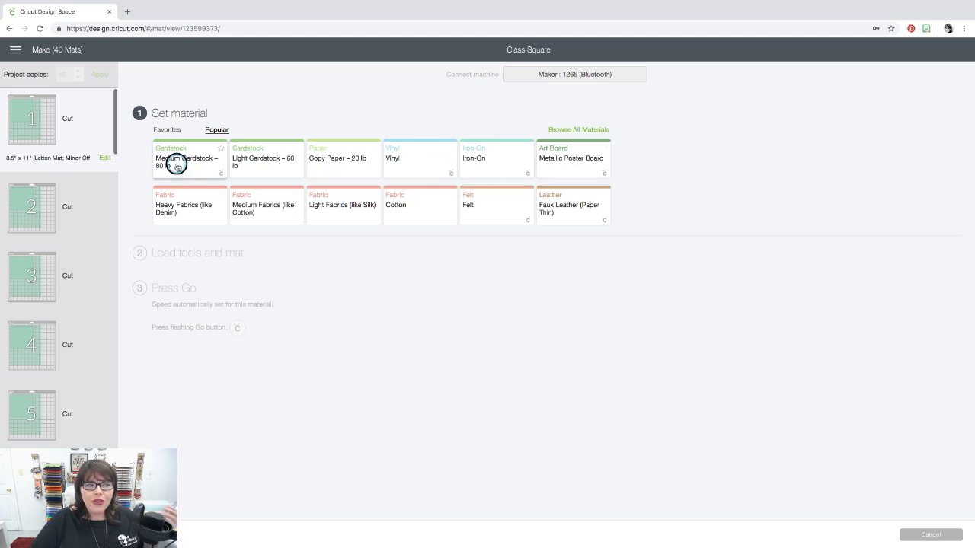
{"action": "left_click", "coordinate": [583, 130]}
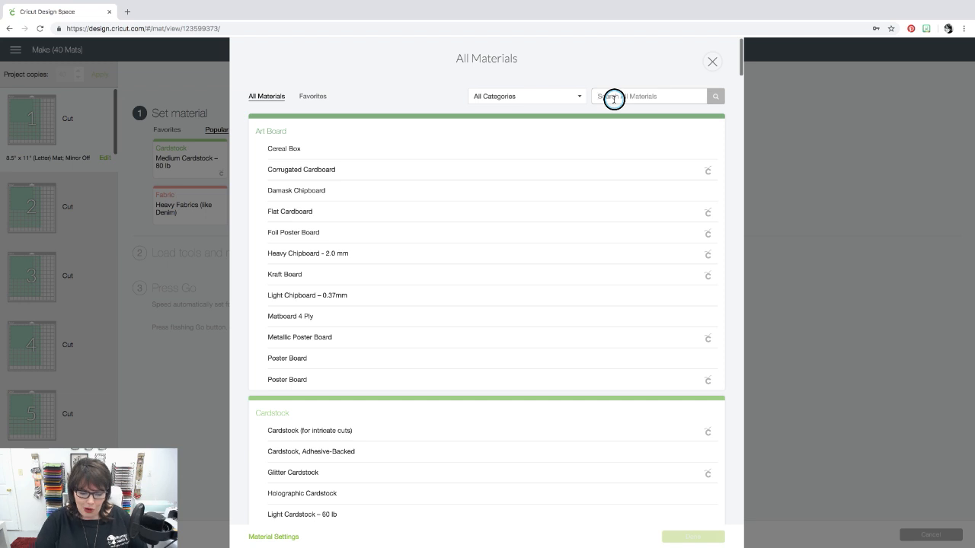
{"action": "left_click", "coordinate": [614, 99]}
{"action": "type", "text": "denim"}
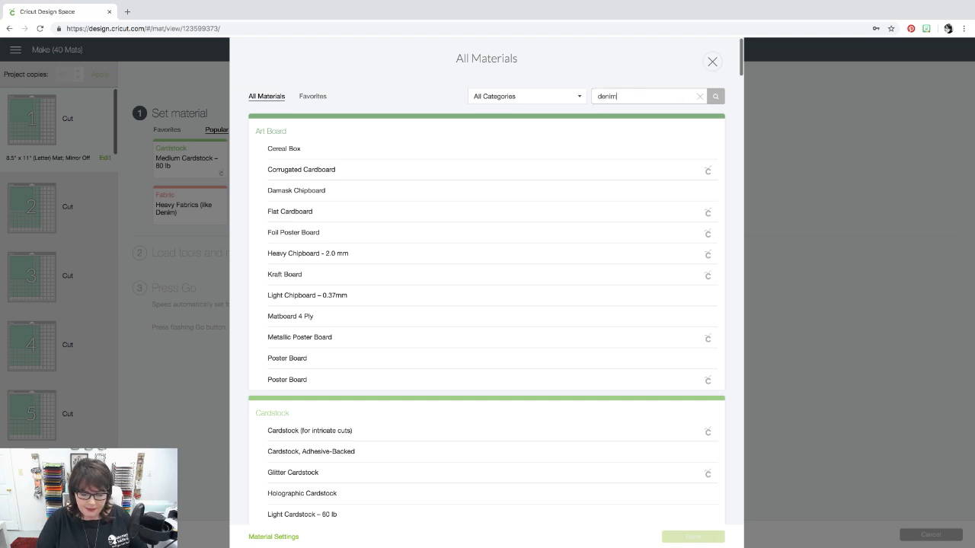
{"action": "key", "text": "Return"}
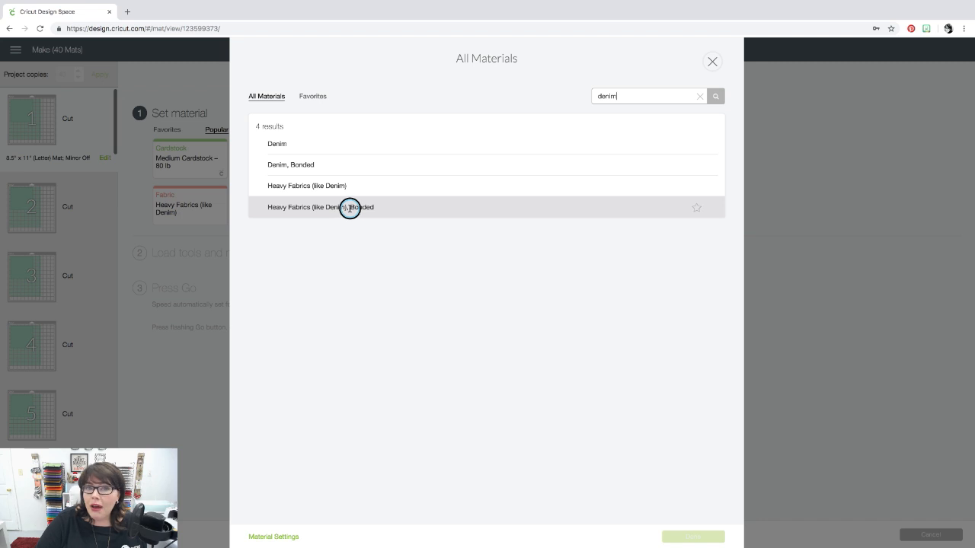
{"action": "left_click", "coordinate": [298, 164]}
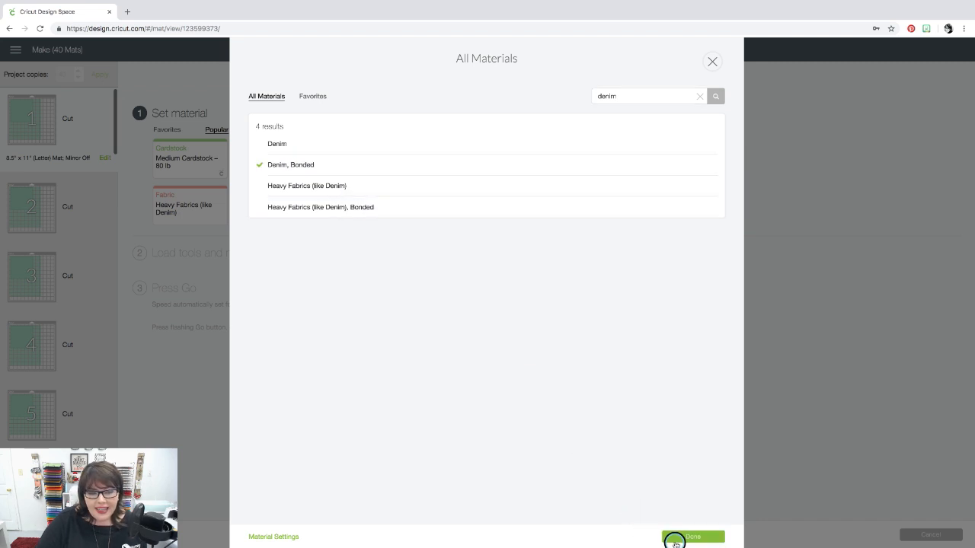
{"action": "left_click", "coordinate": [675, 538]}
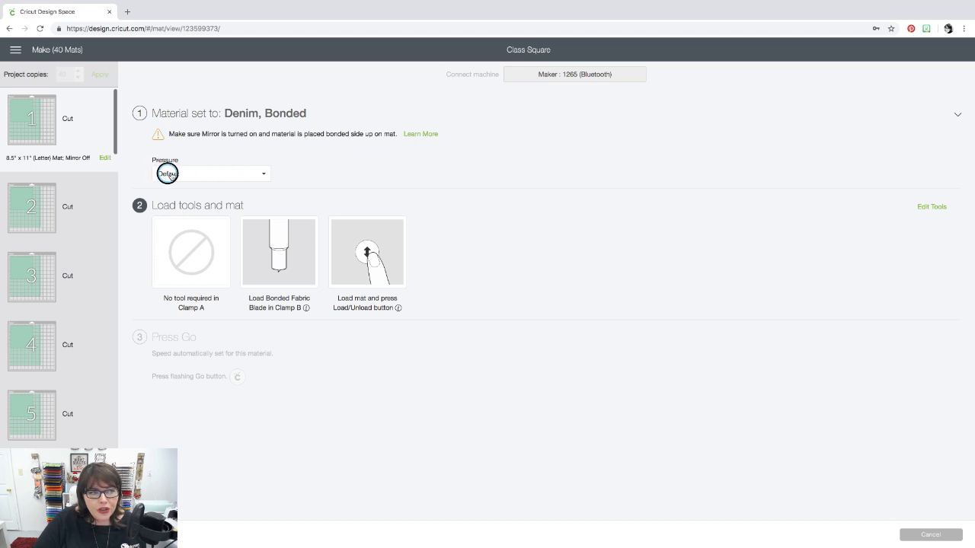
Step: Set the cutting pressure for the bonded denim to More and choose the Rotary Blade as its cutting tool
{"action": "left_click", "coordinate": [264, 175]}
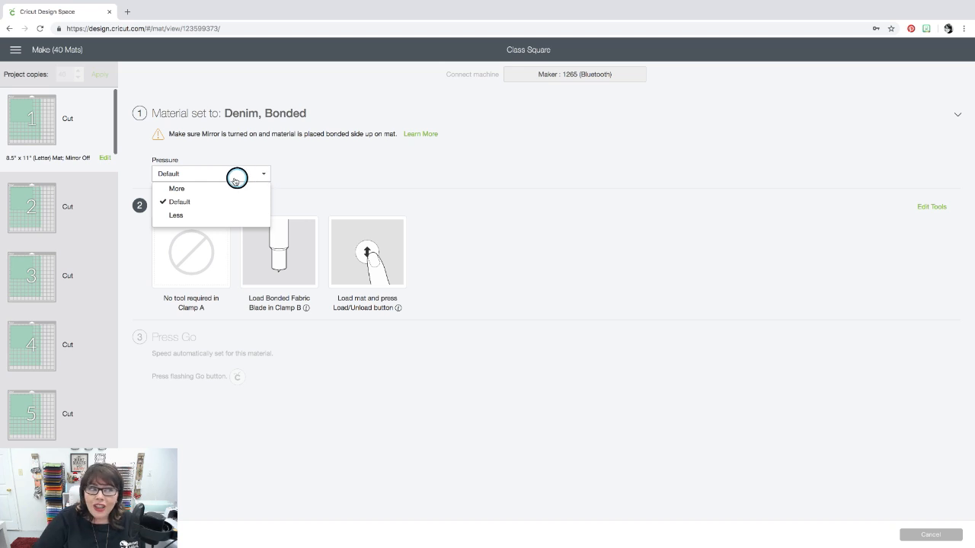
{"action": "left_click", "coordinate": [214, 188]}
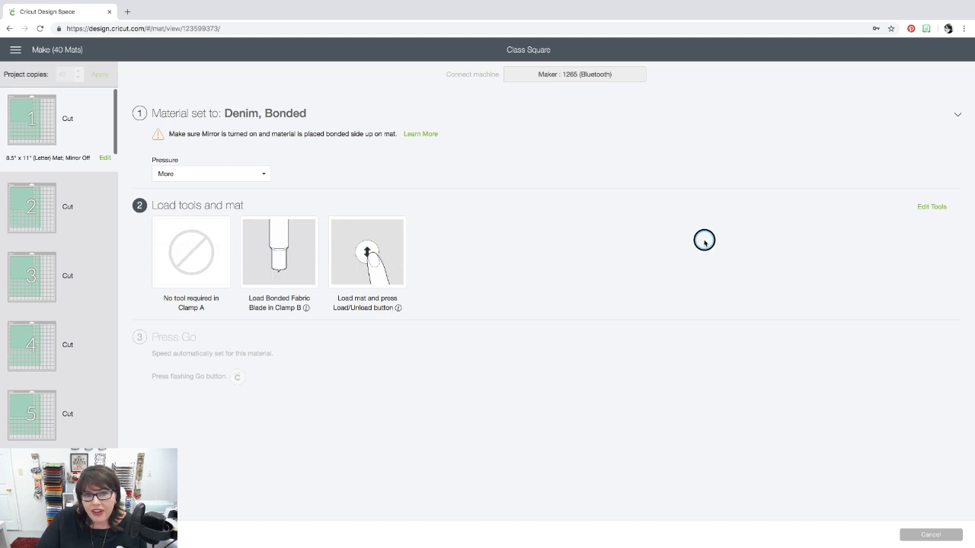
{"action": "left_click", "coordinate": [938, 207]}
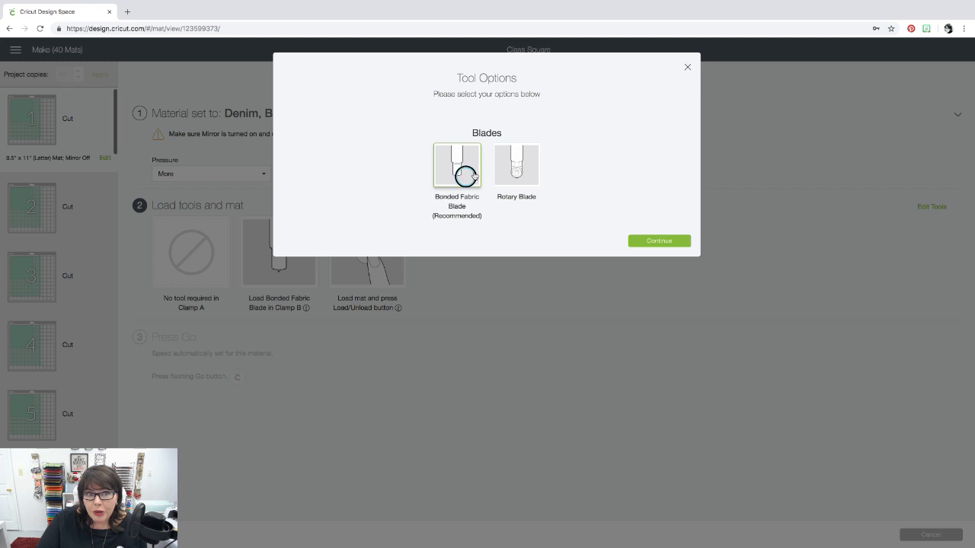
{"action": "left_click", "coordinate": [519, 174]}
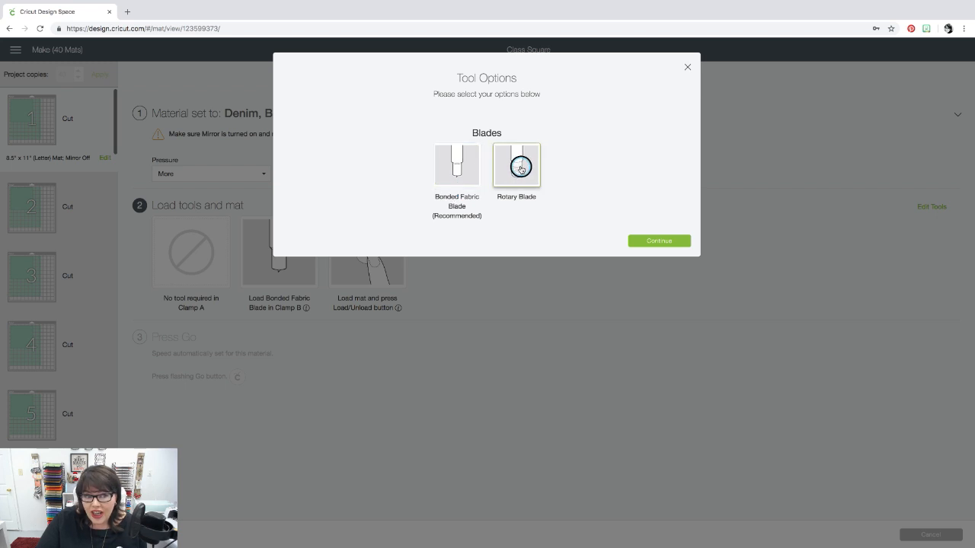
{"action": "left_click", "coordinate": [654, 243]}
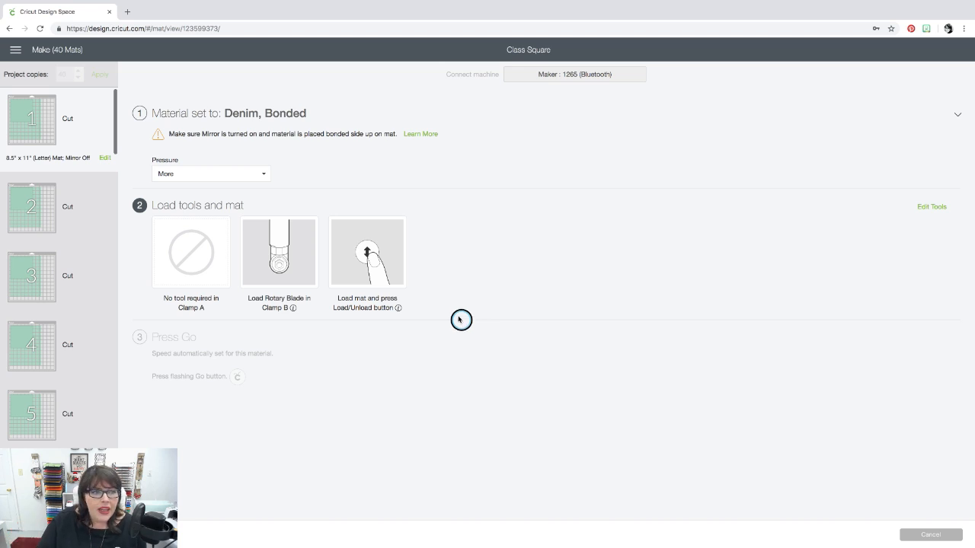
Step: Browse all materials through the fabric section and open the material settings to view the custom materials list
{"action": "left_click", "coordinate": [277, 114]}
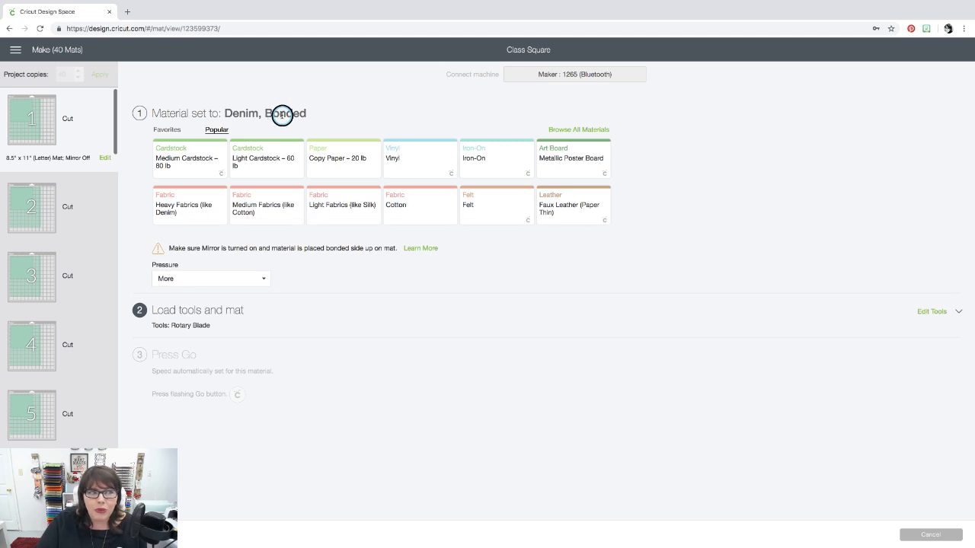
{"action": "left_click", "coordinate": [578, 131]}
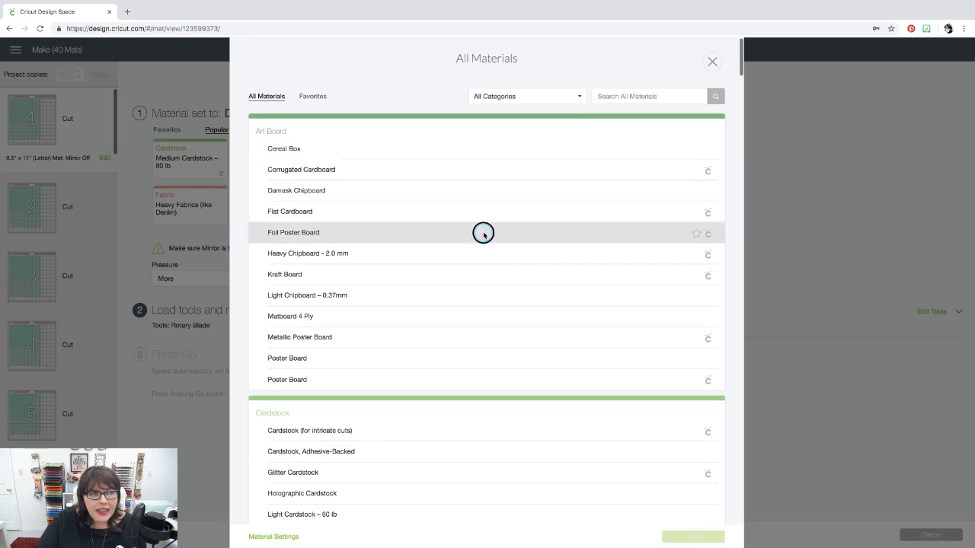
{"action": "scroll", "coordinate": [484, 234], "scroll_direction": "down", "scroll_amount": 10}
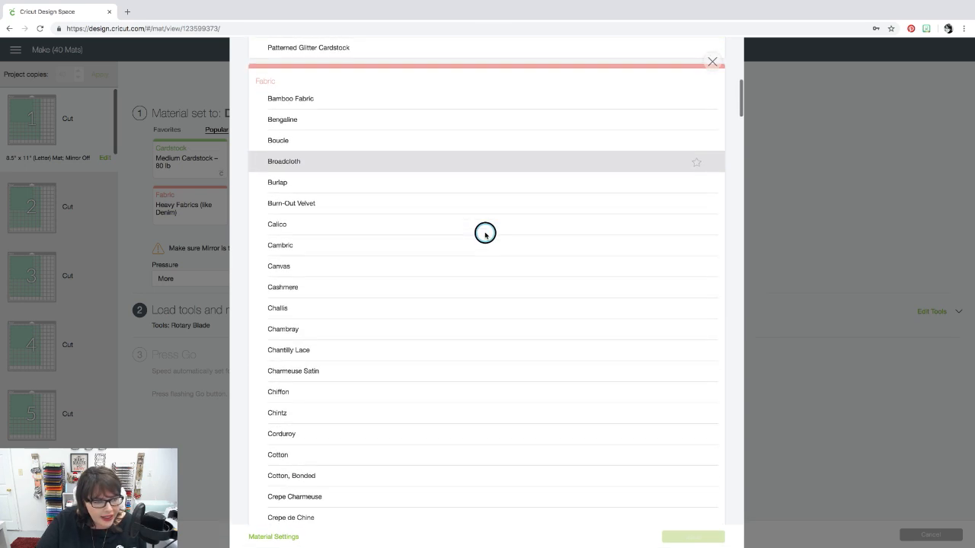
{"action": "scroll", "coordinate": [485, 232], "scroll_direction": "down", "scroll_amount": 3}
{"action": "scroll", "coordinate": [415, 350], "scroll_direction": "up", "scroll_amount": 10}
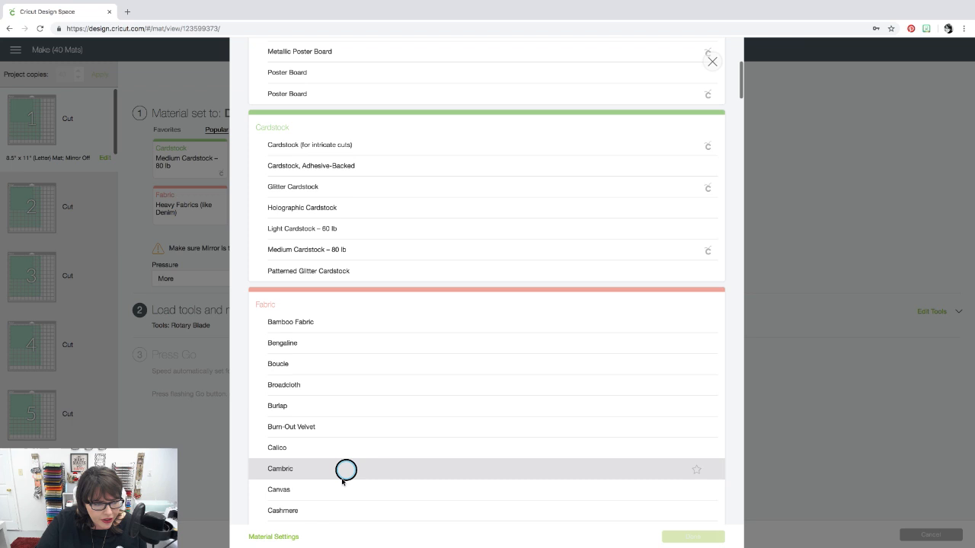
{"action": "left_click", "coordinate": [264, 537]}
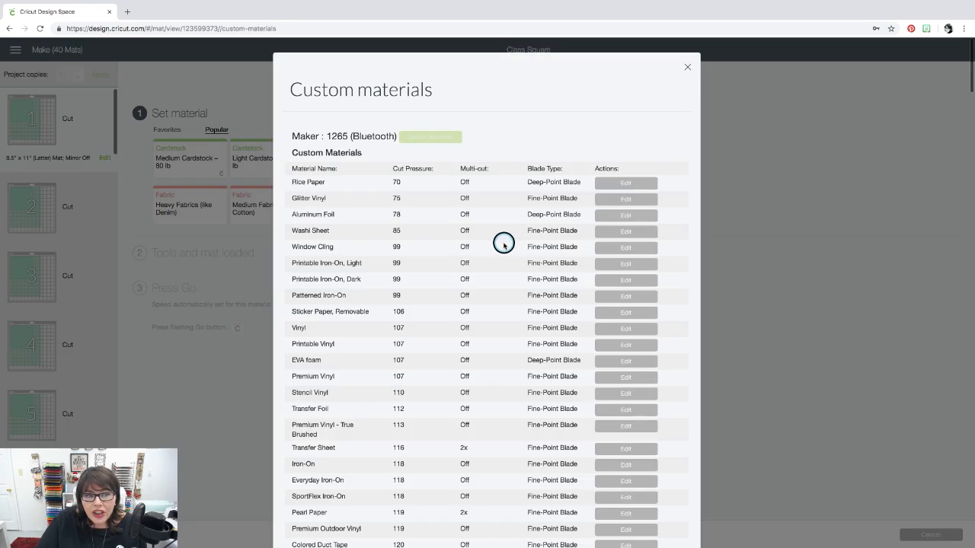
{"action": "scroll", "coordinate": [503, 244], "scroll_direction": "down", "scroll_amount": 2}
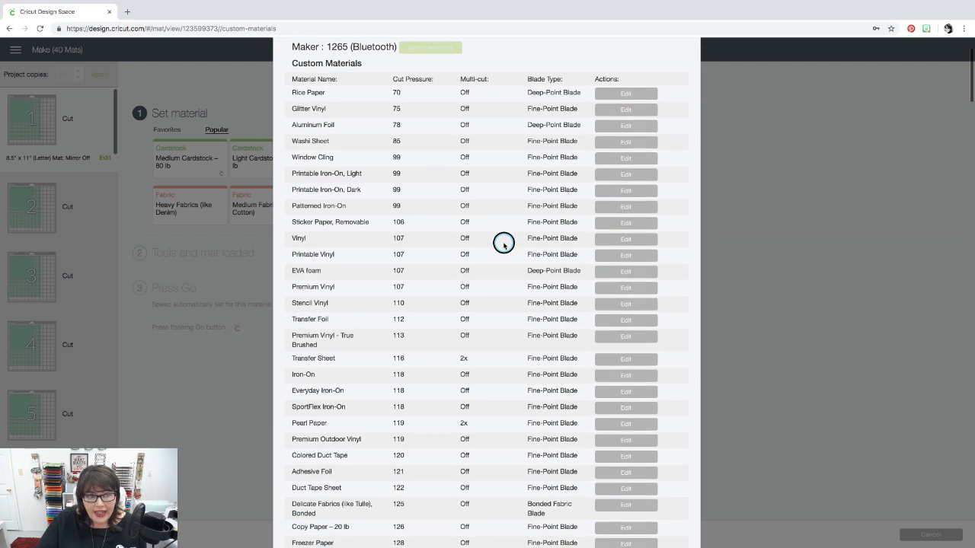
{"action": "scroll", "coordinate": [504, 244], "scroll_direction": "up", "scroll_amount": 2}
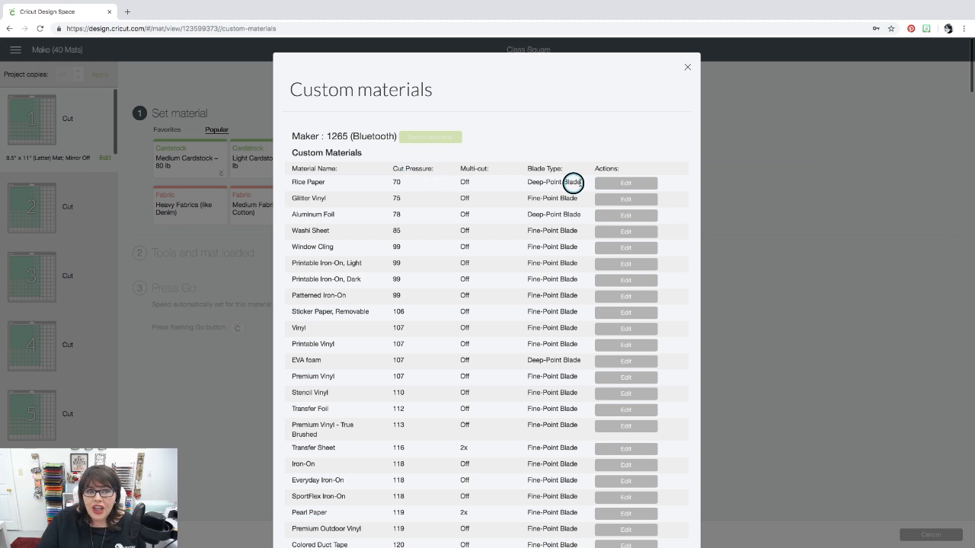
Step: Edit the Rice Paper custom material, keeping its cut pressure slider at 70, and save the entry
{"action": "left_click", "coordinate": [624, 184]}
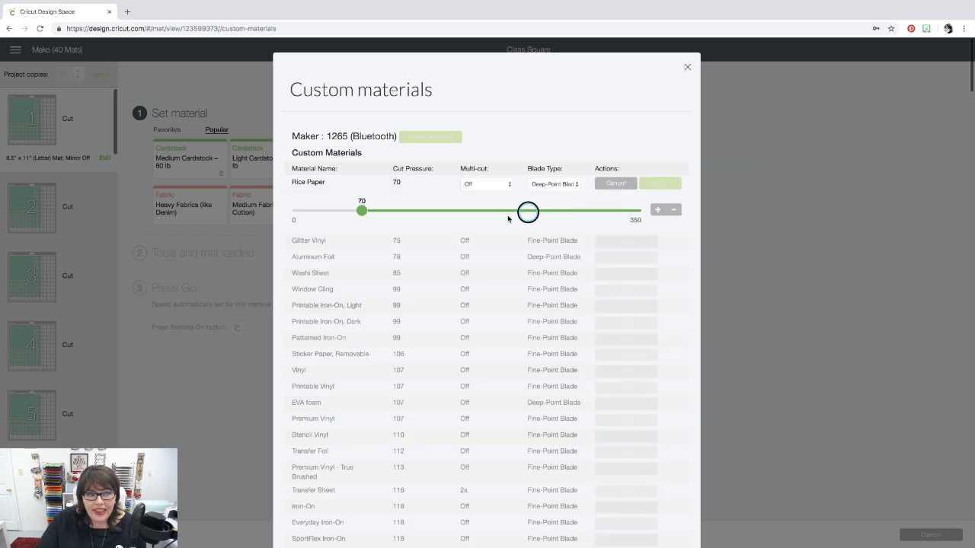
{"action": "mouse_move", "coordinate": [362, 212]}
{"action": "left_mouse_down"}
{"action": "mouse_move", "coordinate": [421, 213]}
{"action": "mouse_move", "coordinate": [362, 211]}
{"action": "left_mouse_up"}
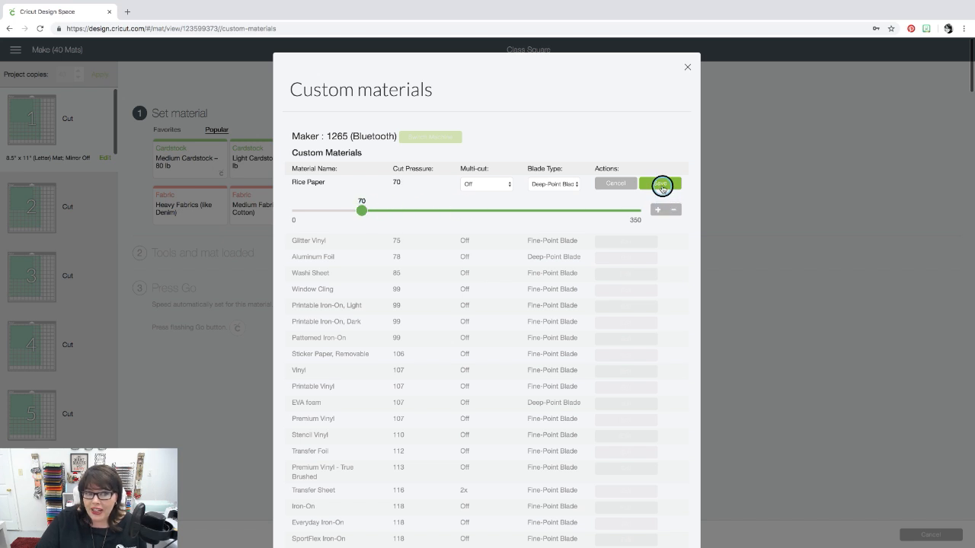
{"action": "left_click", "coordinate": [662, 186]}
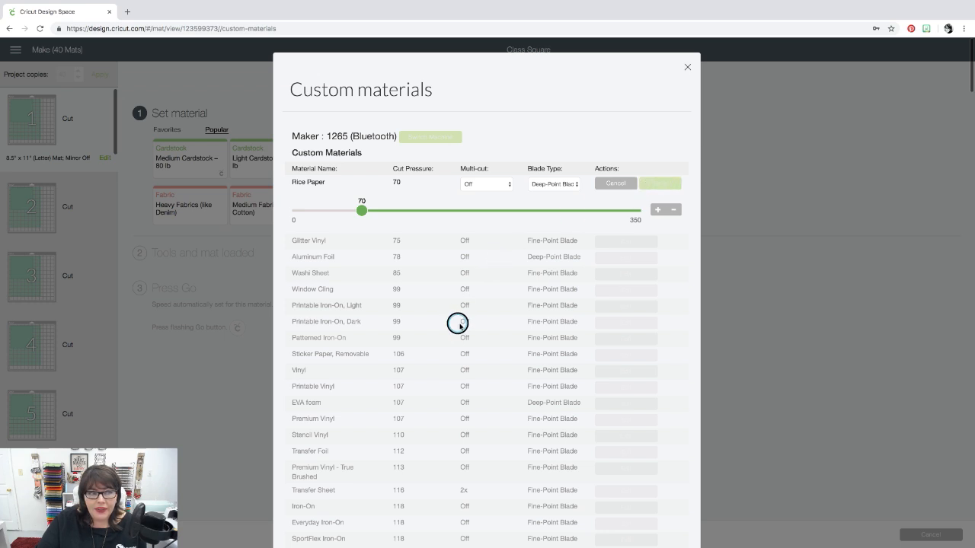
Step: Open Holographic Vinyl for editing to view its cut pressure, multi-cut and blade settings, and cancel the edit
{"action": "scroll", "coordinate": [464, 326], "scroll_direction": "down", "scroll_amount": 8}
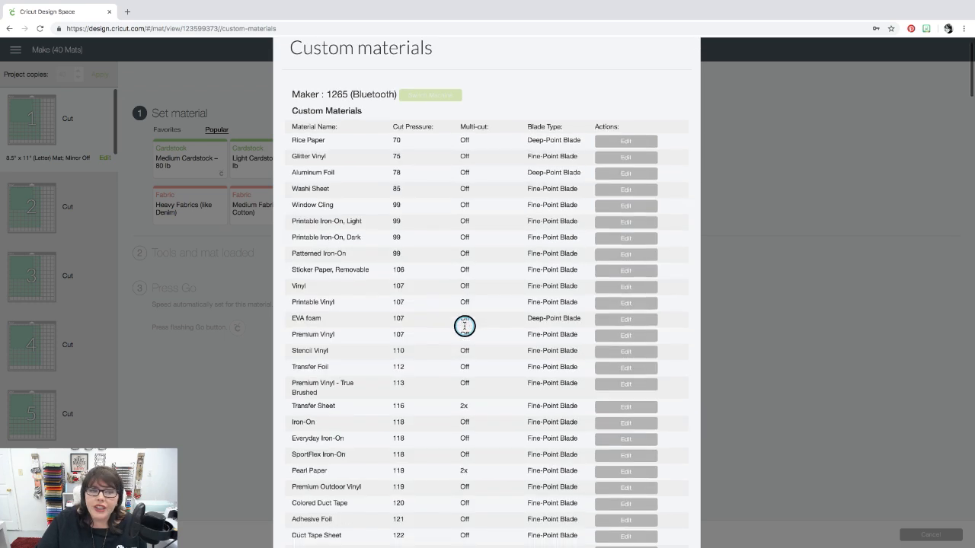
{"action": "scroll", "coordinate": [465, 326], "scroll_direction": "down", "scroll_amount": 2}
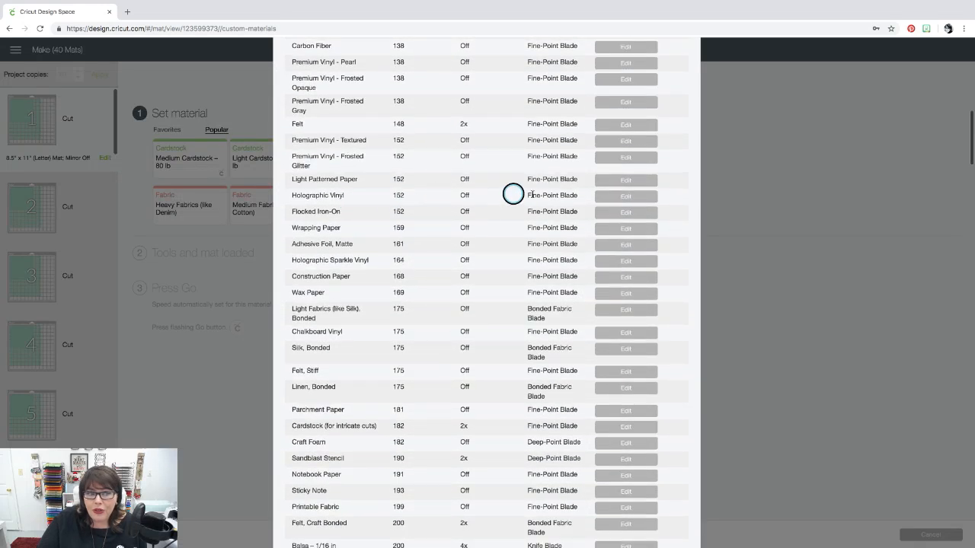
{"action": "left_click", "coordinate": [626, 197]}
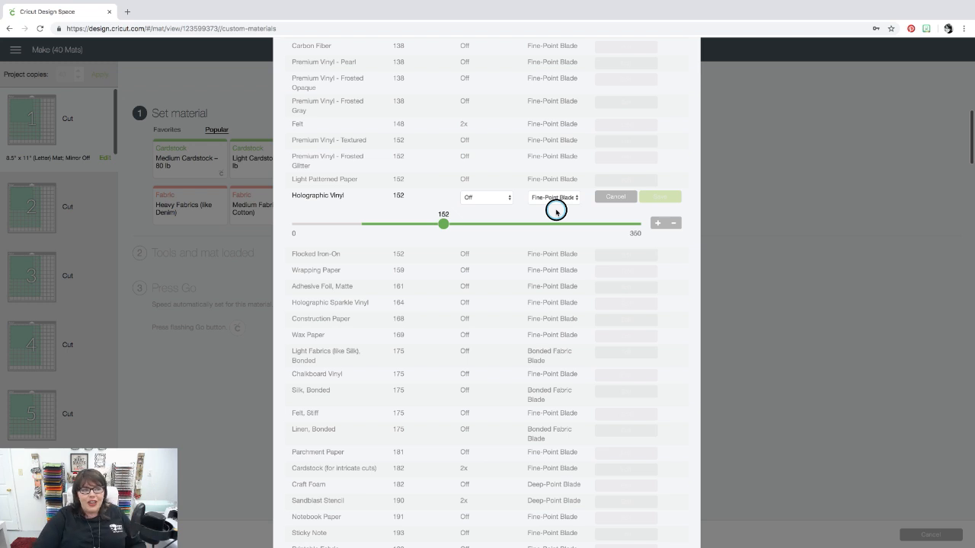
{"action": "scroll", "coordinate": [556, 211], "scroll_direction": "up", "scroll_amount": 10}
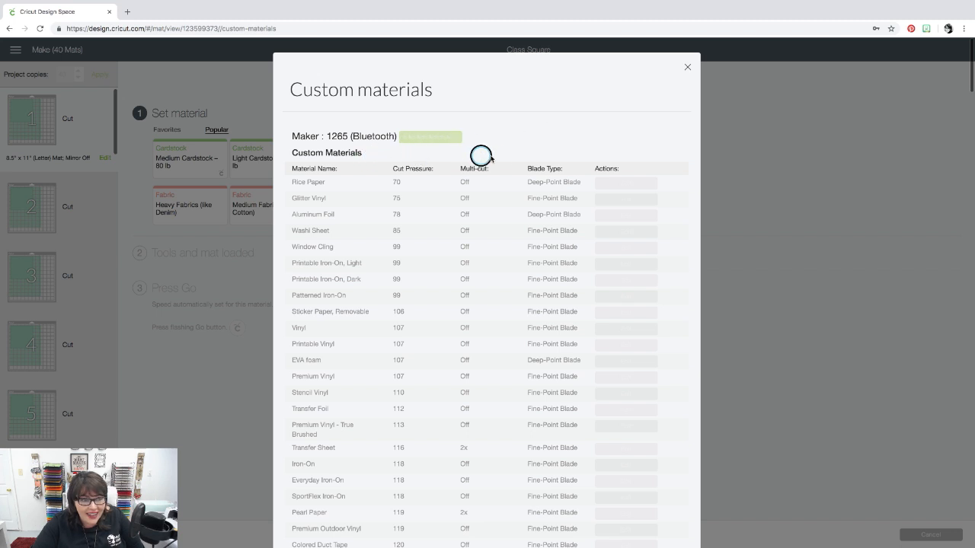
{"action": "scroll", "coordinate": [518, 176], "scroll_direction": "down", "scroll_amount": 8}
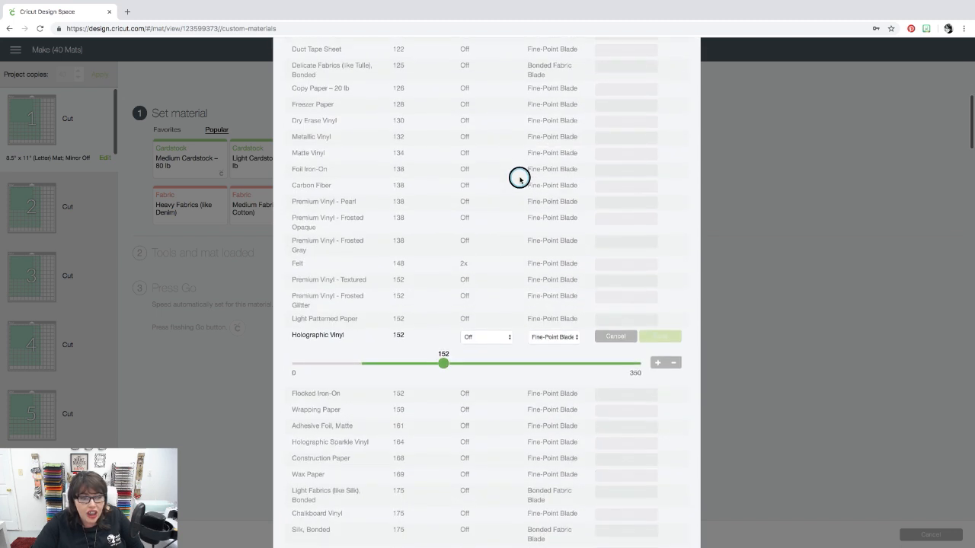
{"action": "left_click", "coordinate": [615, 328]}
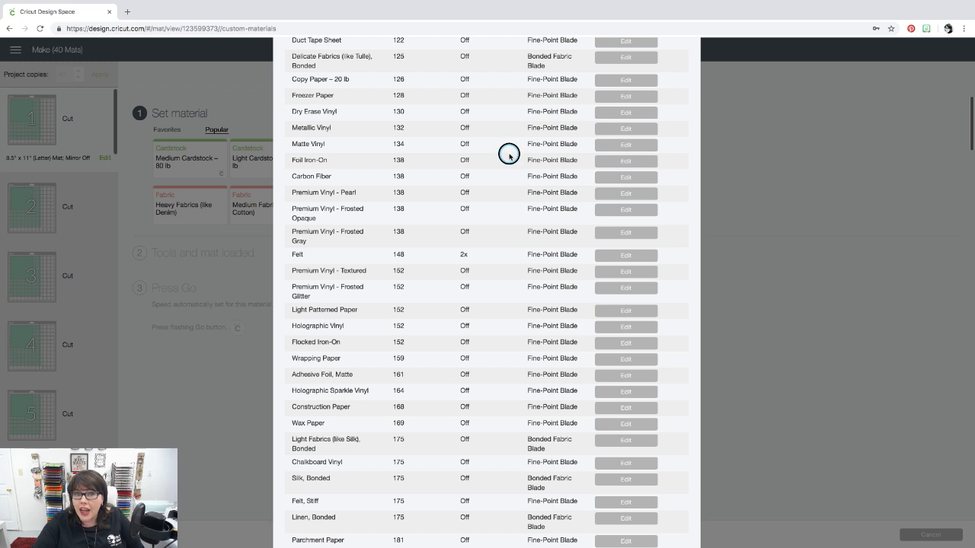
Step: Look through the custom materials list to compare cut pressure, multi-cut and blade type, down to Foil Acetate
{"action": "scroll", "coordinate": [496, 158], "scroll_direction": "up", "scroll_amount": 8}
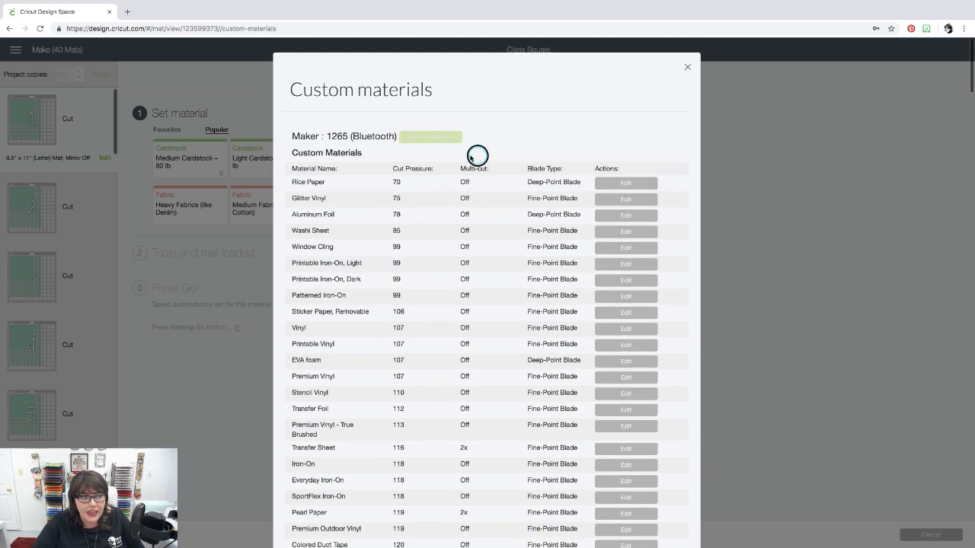
{"action": "scroll", "coordinate": [457, 215], "scroll_direction": "down", "scroll_amount": 1}
{"action": "scroll", "coordinate": [457, 216], "scroll_direction": "down", "scroll_amount": 3}
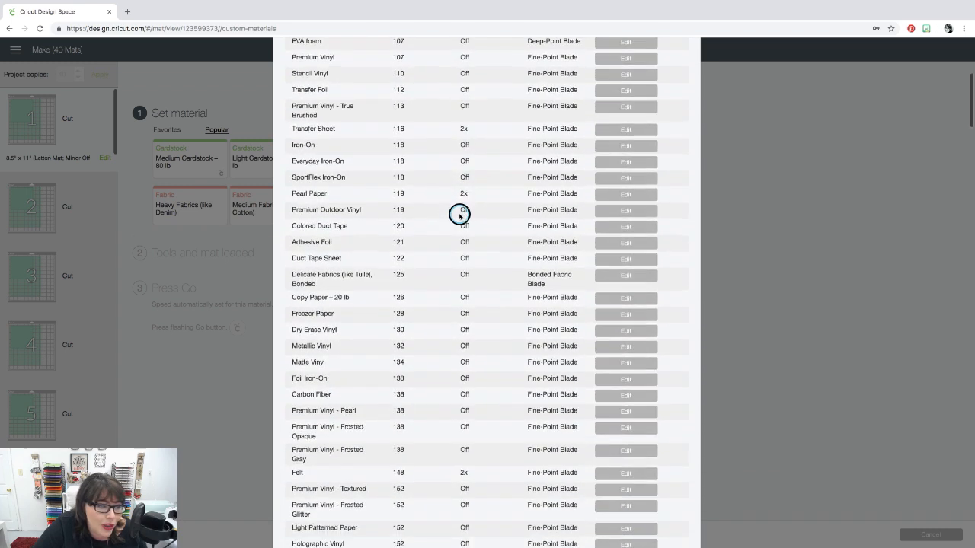
{"action": "scroll", "coordinate": [457, 215], "scroll_direction": "up", "scroll_amount": 5}
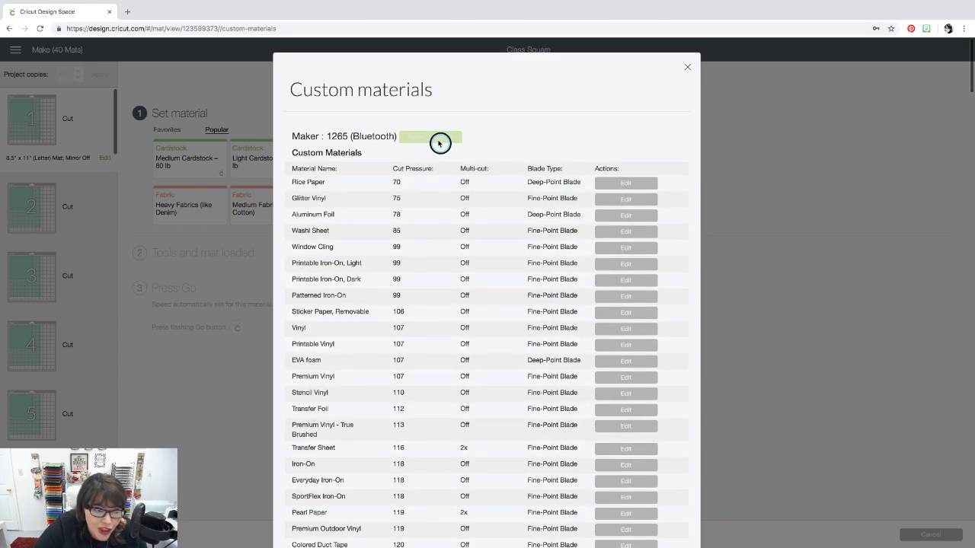
{"action": "scroll", "coordinate": [478, 272], "scroll_direction": "down", "scroll_amount": 2}
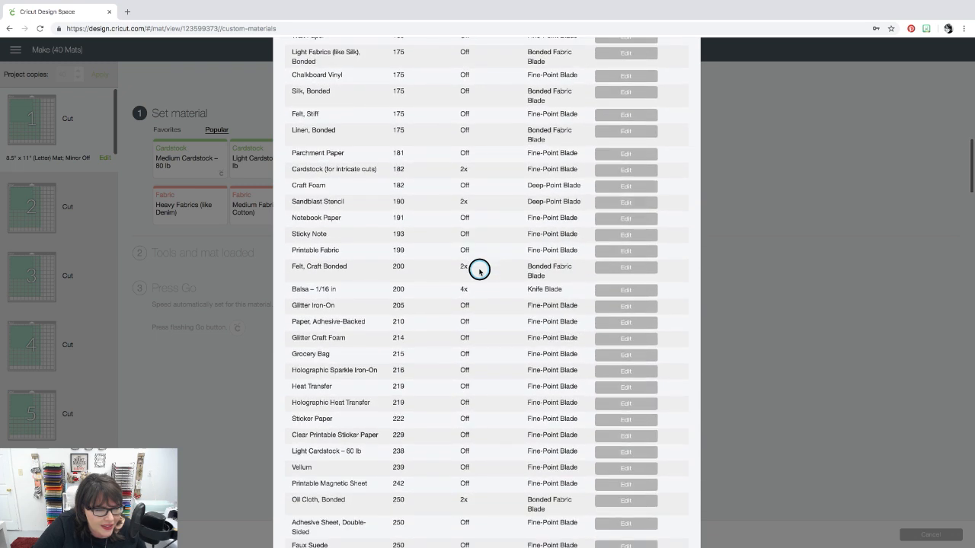
{"action": "scroll", "coordinate": [479, 270], "scroll_direction": "down", "scroll_amount": 5}
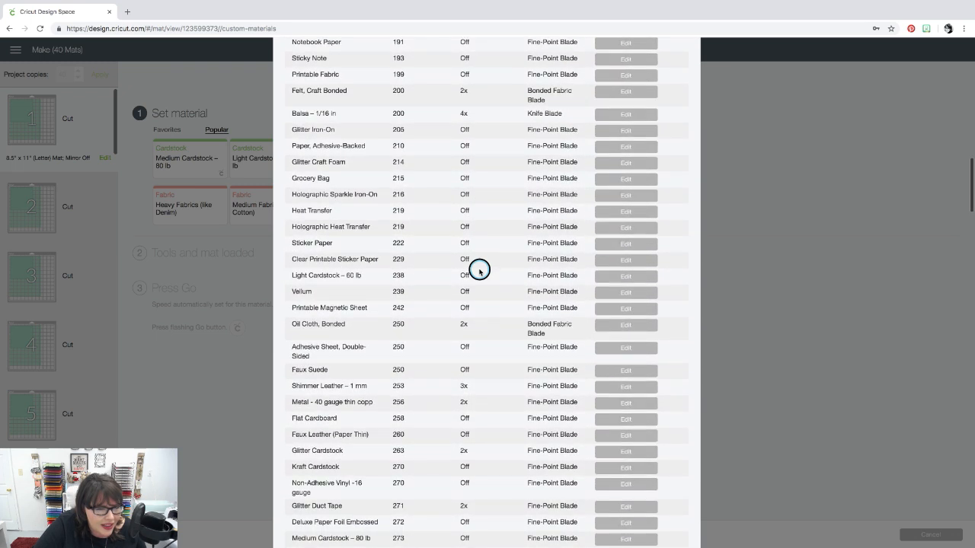
{"action": "scroll", "coordinate": [478, 270], "scroll_direction": "down", "scroll_amount": 5}
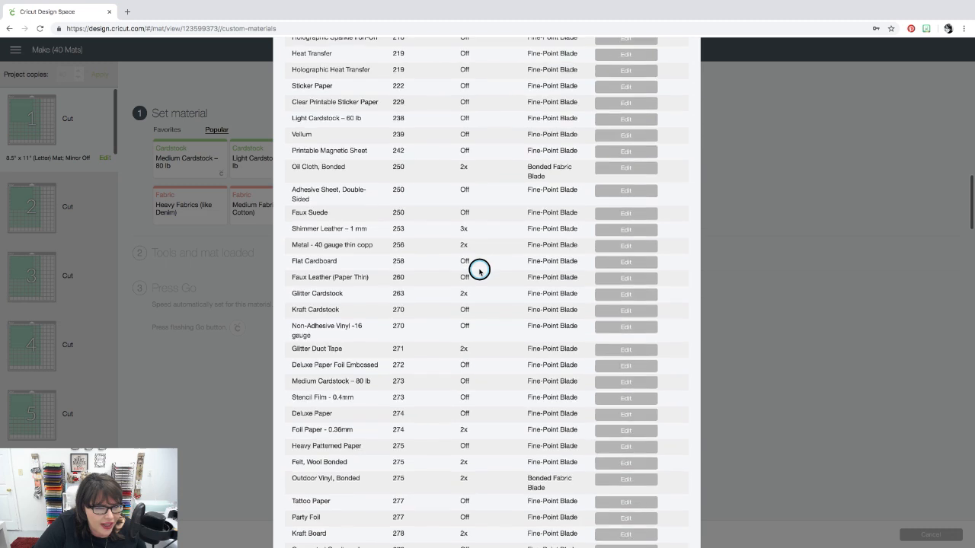
{"action": "scroll", "coordinate": [479, 270], "scroll_direction": "down", "scroll_amount": 5}
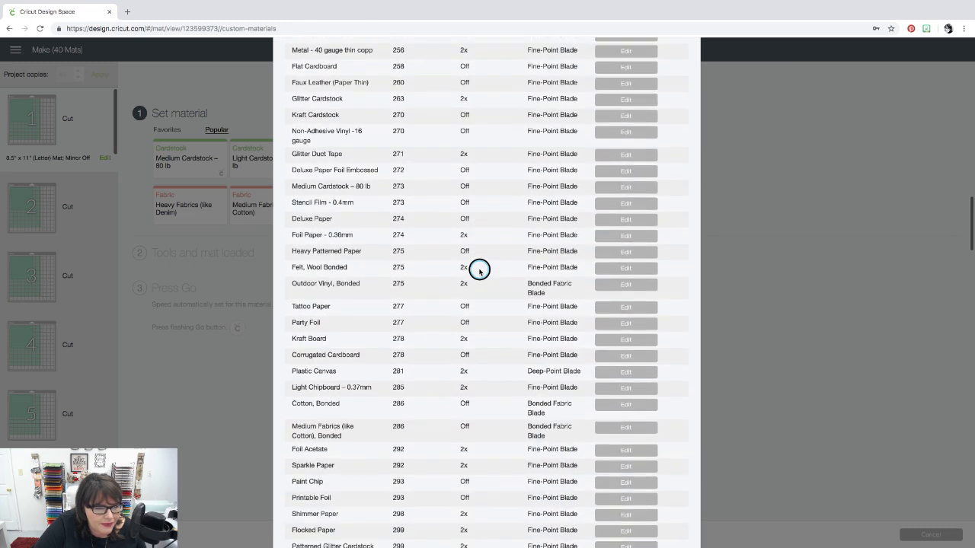
{"action": "scroll", "coordinate": [478, 270], "scroll_direction": "down", "scroll_amount": 3}
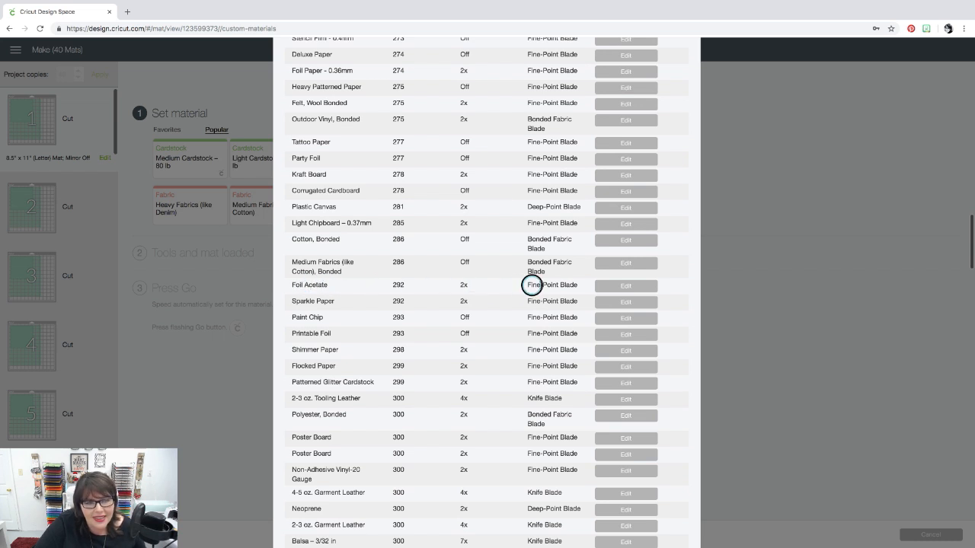
Step: Open the Foil Acetate custom material for editing and check which blade types it offers
{"action": "left_click", "coordinate": [607, 287]}
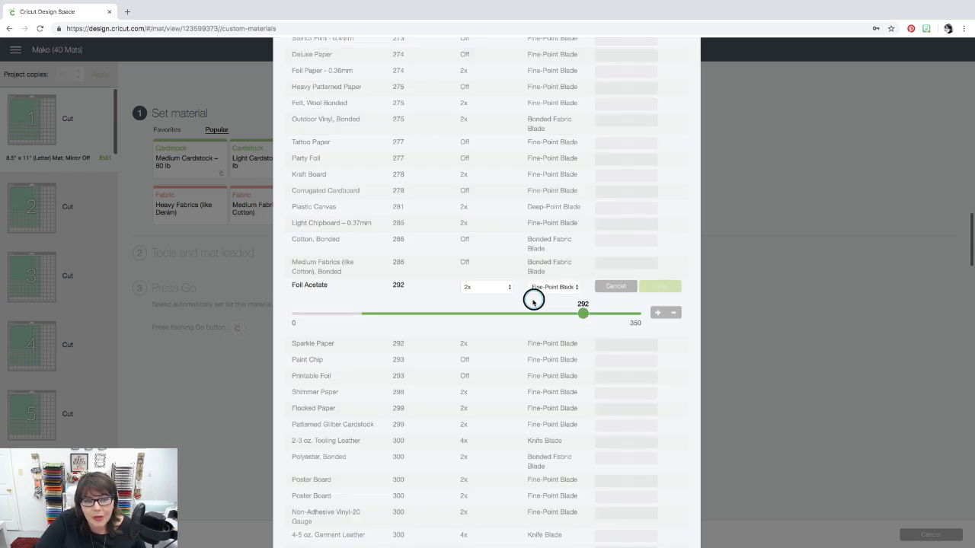
{"action": "left_click", "coordinate": [575, 288]}
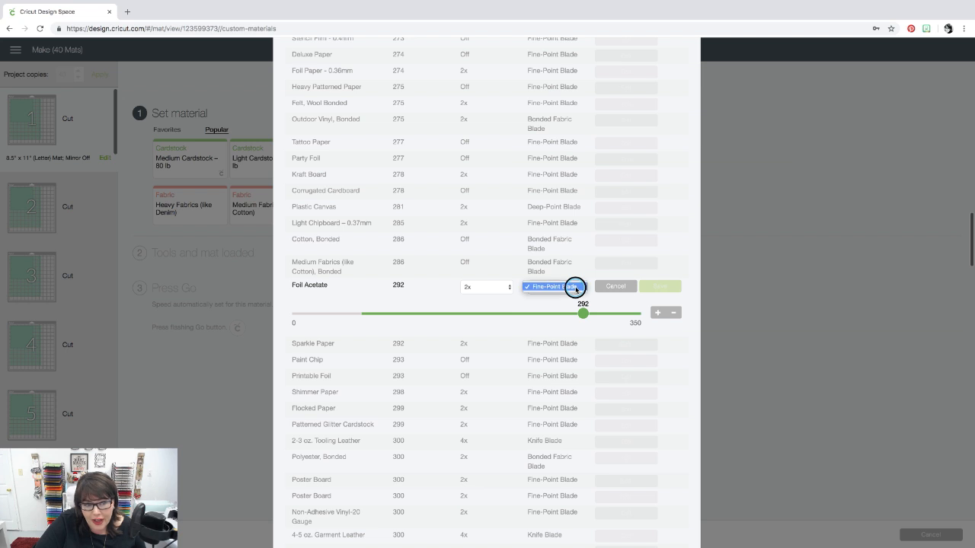
{"action": "left_click", "coordinate": [562, 307]}
{"action": "left_click", "coordinate": [578, 287]}
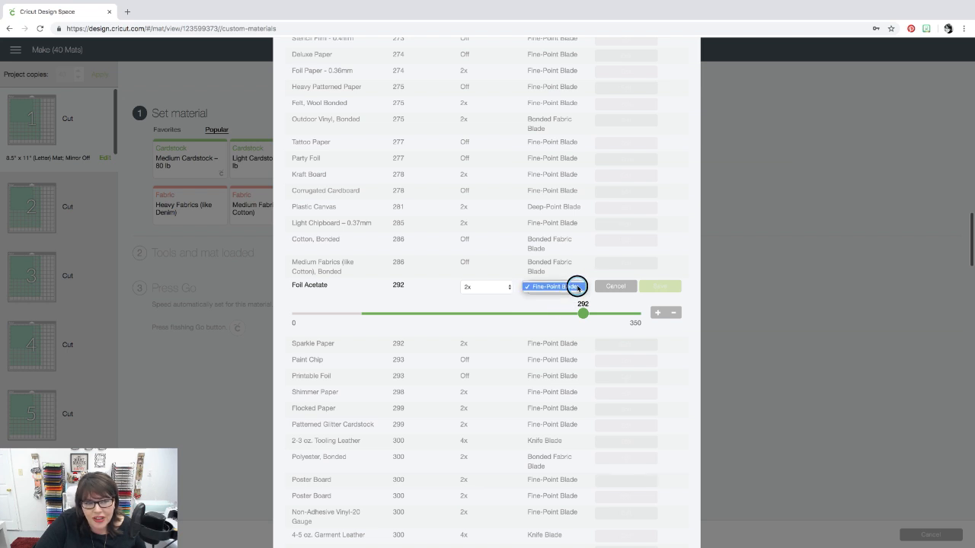
{"action": "left_click", "coordinate": [566, 297]}
{"action": "left_click", "coordinate": [578, 288]}
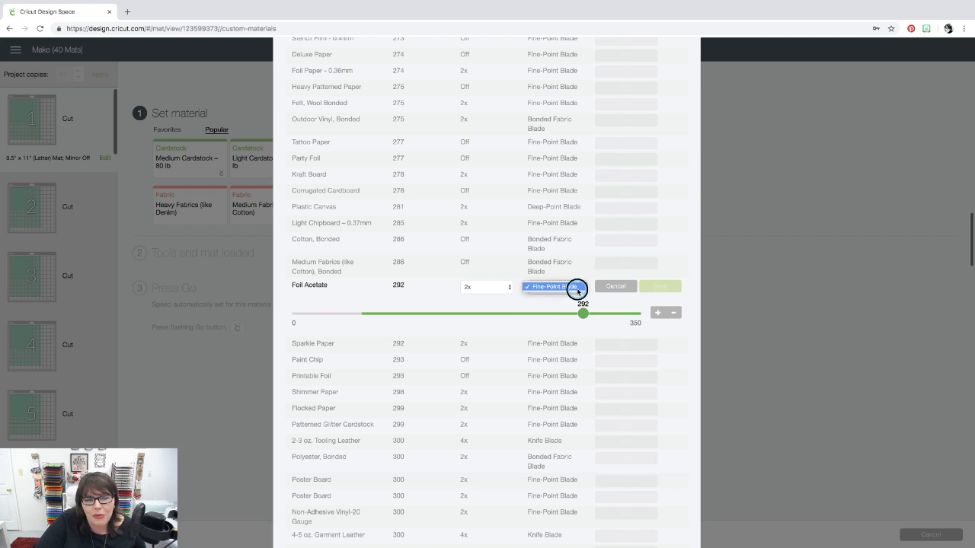
{"action": "left_click", "coordinate": [556, 306]}
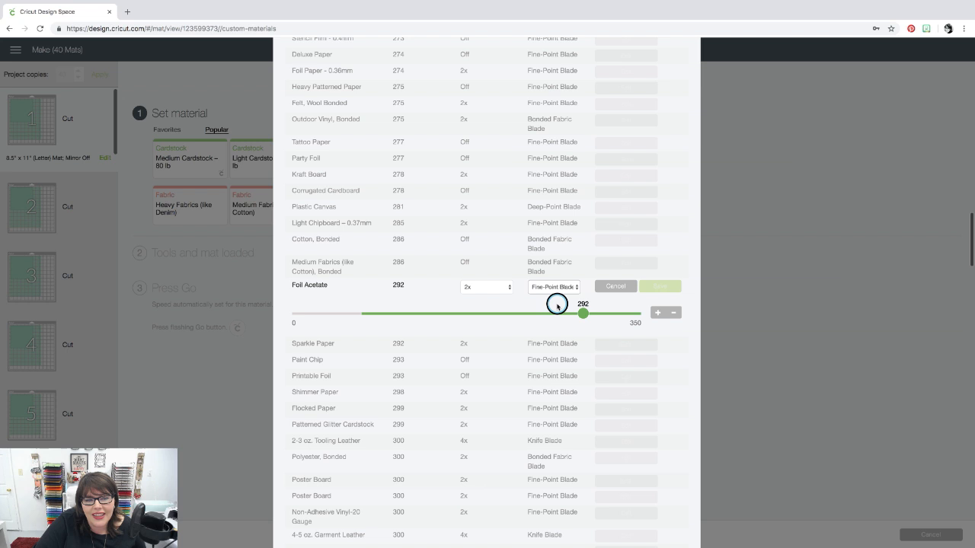
Step: Set Foil Acetate's multi-cut to 8x and its cut pressure to 288, keeping the Fine-Point Blade, and save the entry
{"action": "left_click", "coordinate": [506, 287]}
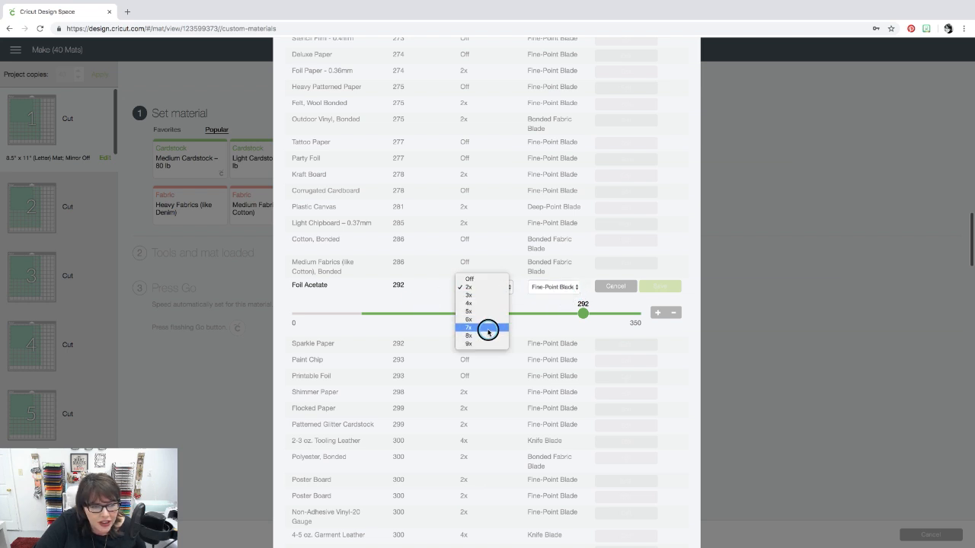
{"action": "left_click", "coordinate": [488, 335]}
{"action": "left_click", "coordinate": [574, 287]}
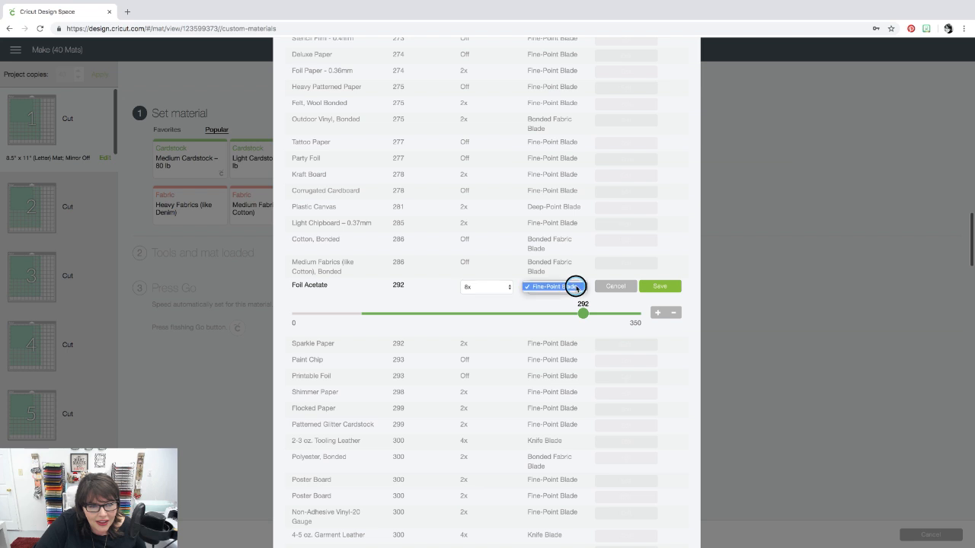
{"action": "left_click", "coordinate": [576, 287]}
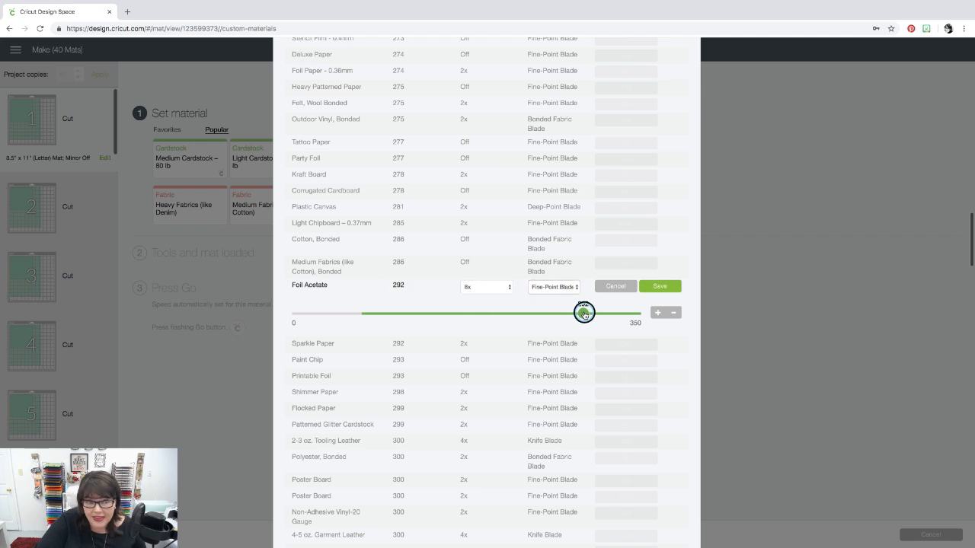
{"action": "left_click_drag", "start_coordinate": [583, 313], "coordinate": [533, 310]}
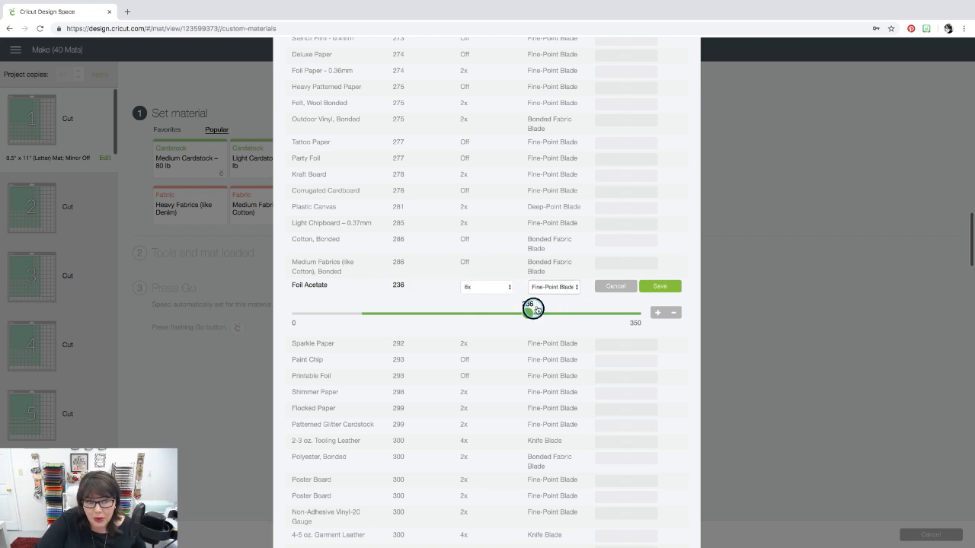
{"action": "left_click", "coordinate": [577, 290]}
{"action": "left_click", "coordinate": [577, 290]}
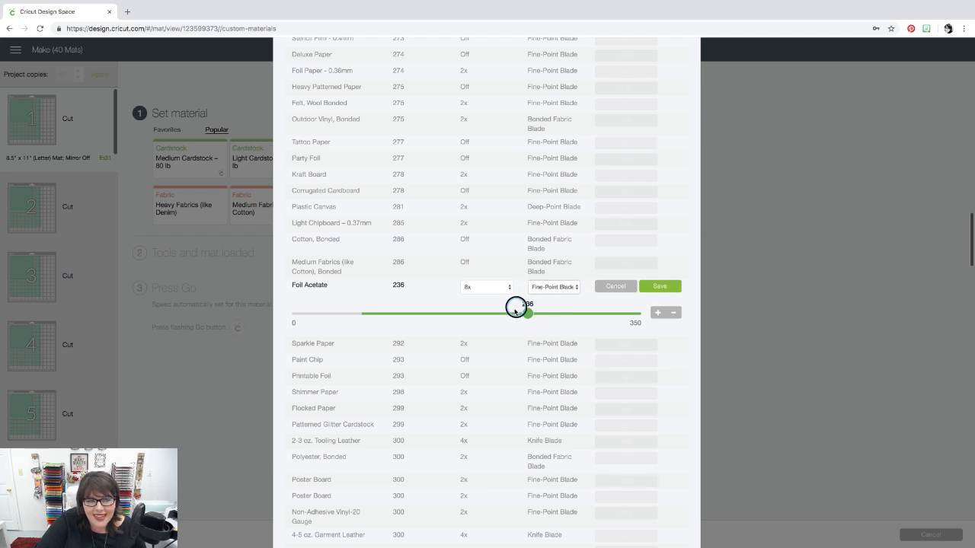
{"action": "left_click_drag", "start_coordinate": [531, 314], "coordinate": [580, 313]}
{"action": "left_click", "coordinate": [674, 288]}
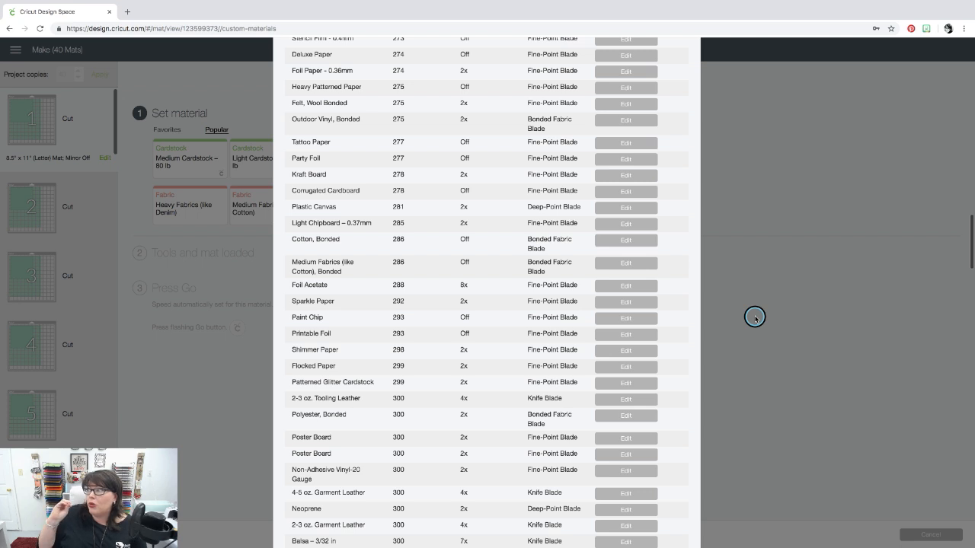
Step: Close the custom materials list and cancel the cut to return to the Class Square canvas
{"action": "scroll", "coordinate": [754, 317], "scroll_direction": "up", "scroll_amount": 15}
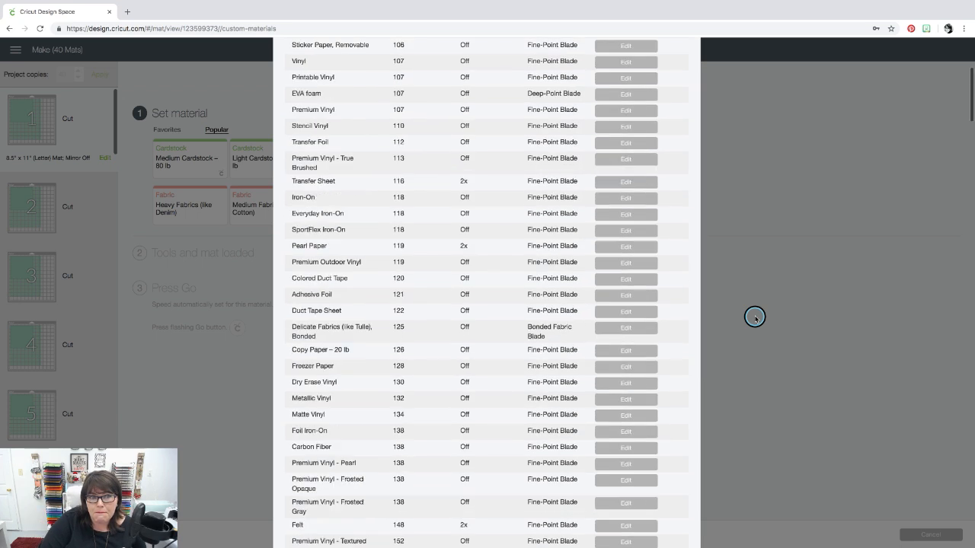
{"action": "left_click", "coordinate": [686, 70]}
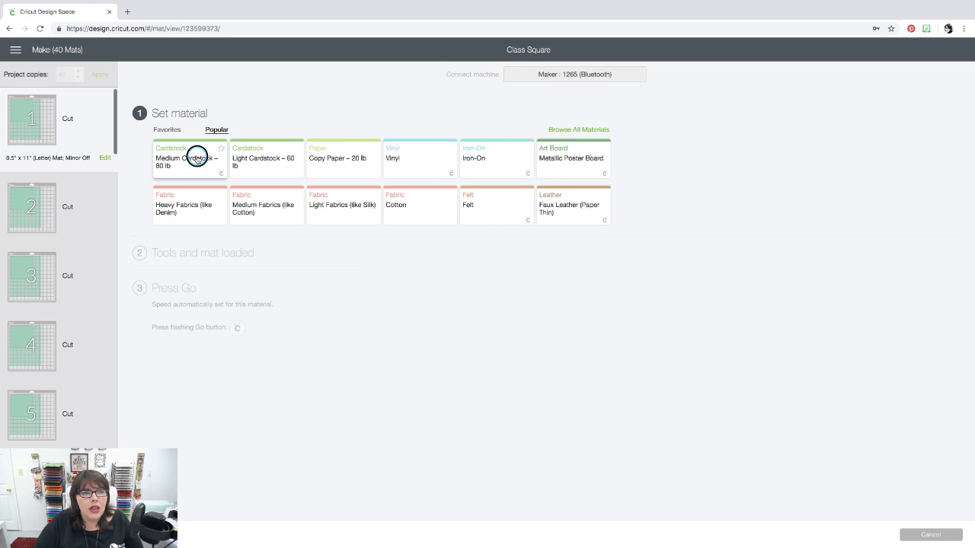
{"action": "left_click", "coordinate": [9, 29]}
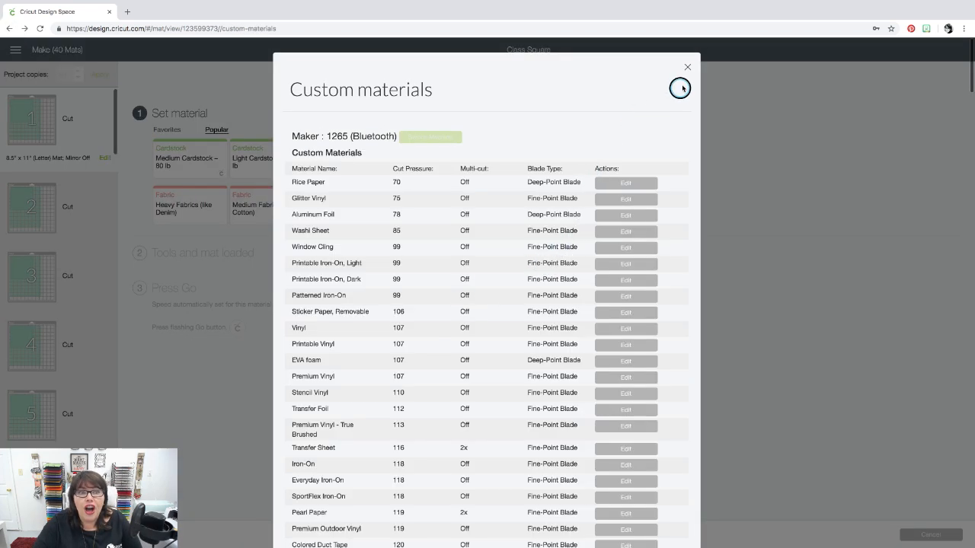
{"action": "left_click", "coordinate": [687, 67]}
{"action": "left_click", "coordinate": [949, 537]}
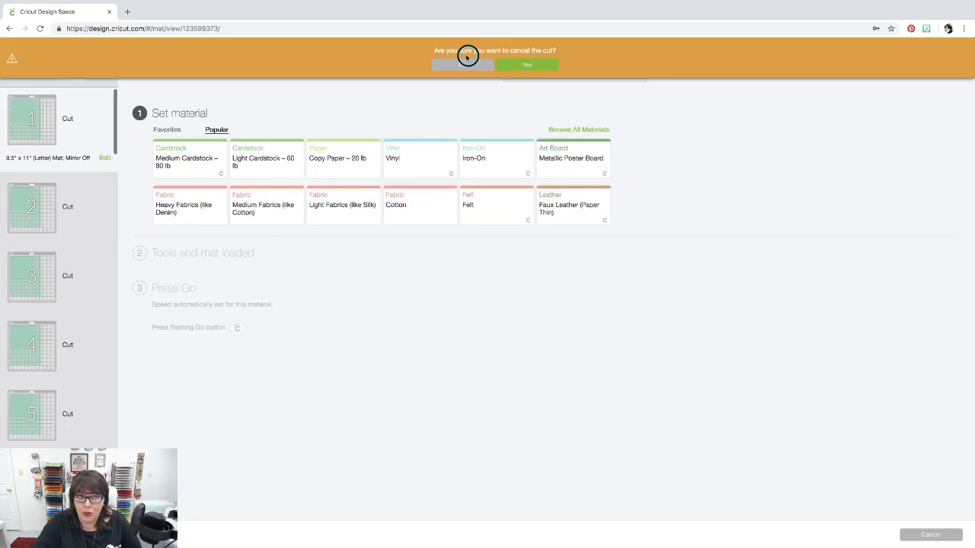
{"action": "left_click", "coordinate": [523, 65]}
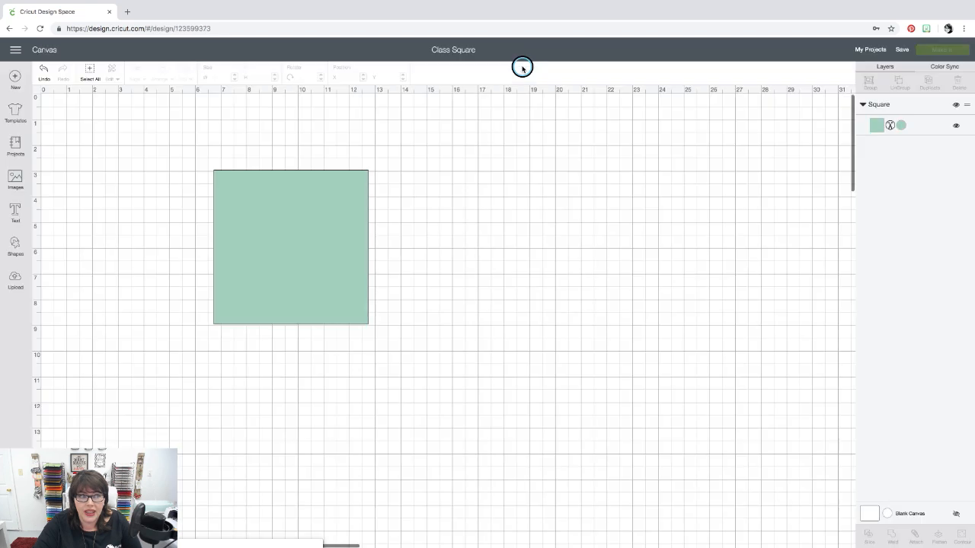
Step: Move the green square closer to the canvas origin, to about X 2.66, Y 1.06
{"action": "left_click_drag", "start_coordinate": [350, 283], "coordinate": [246, 231]}
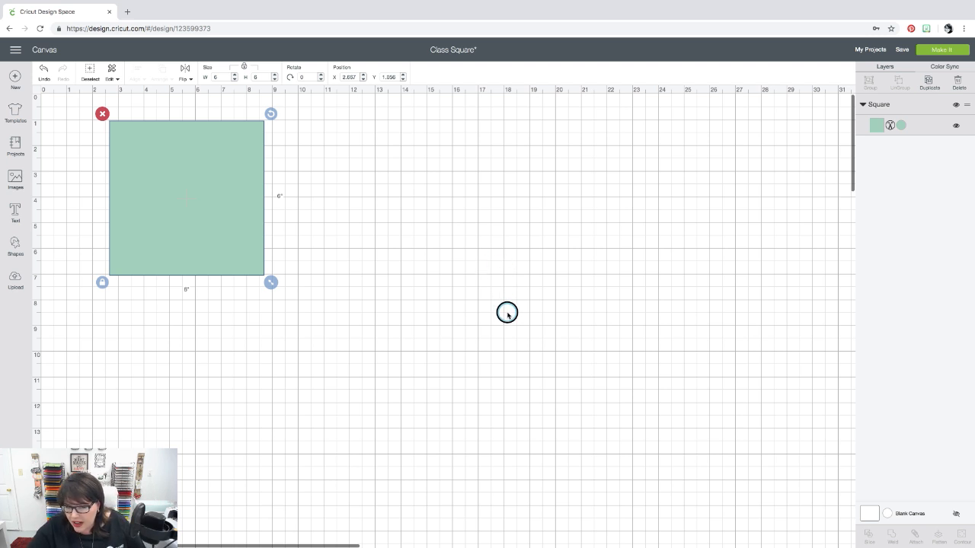
{"action": "scroll", "coordinate": [457, 301], "scroll_direction": "right", "scroll_amount": 1}
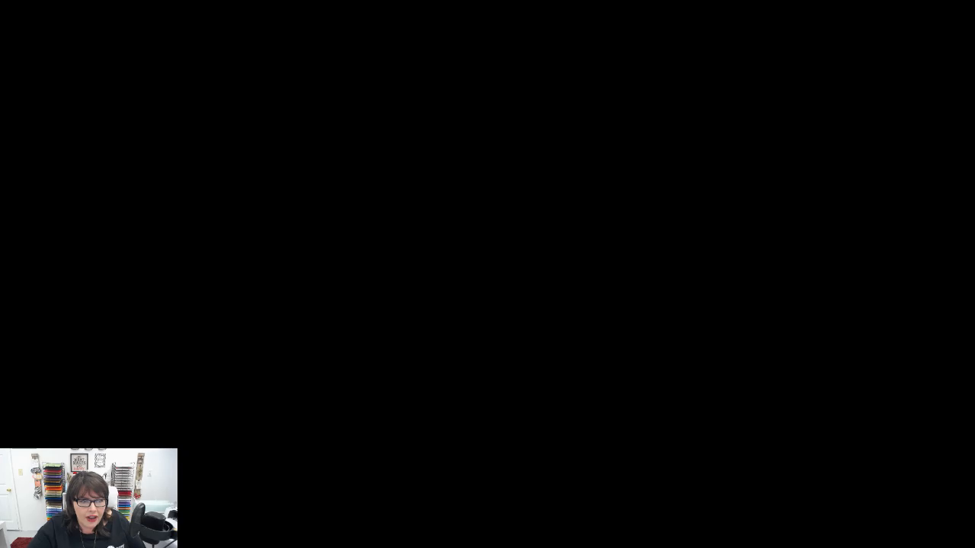